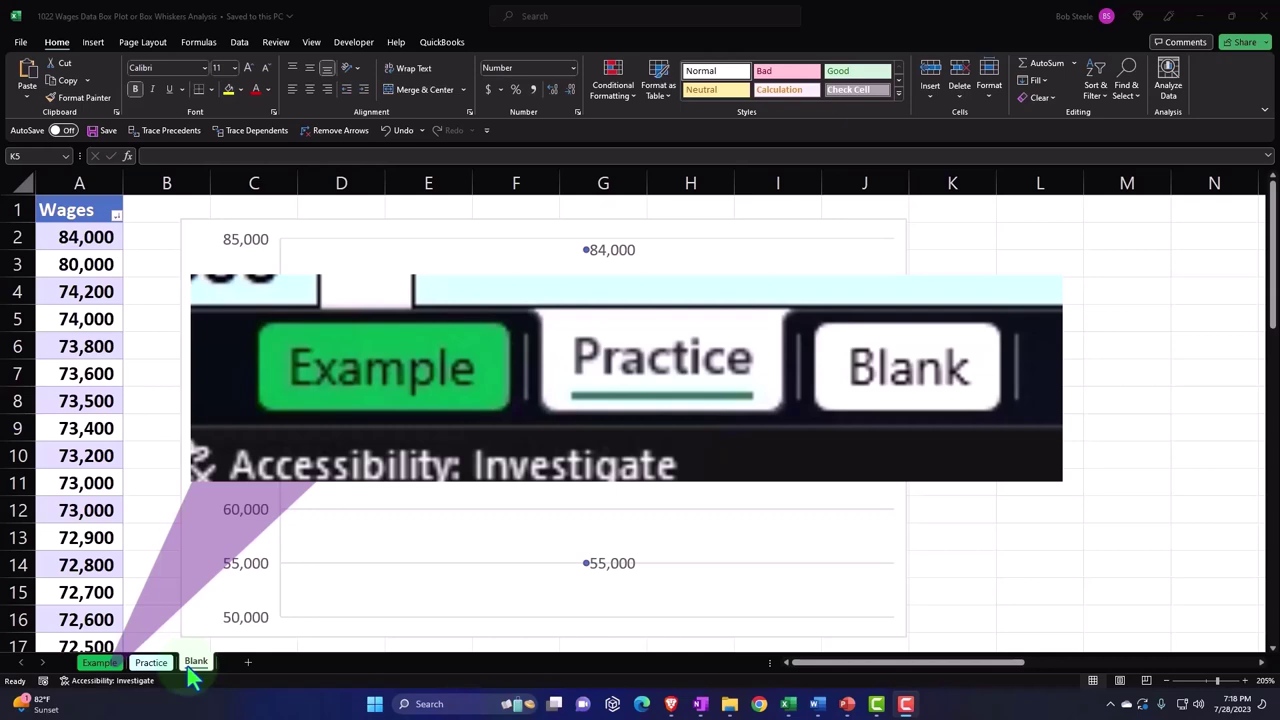
Review the Example sheet's box plot, its D4 mean formula and the Manual Calculation label
click(104, 664)
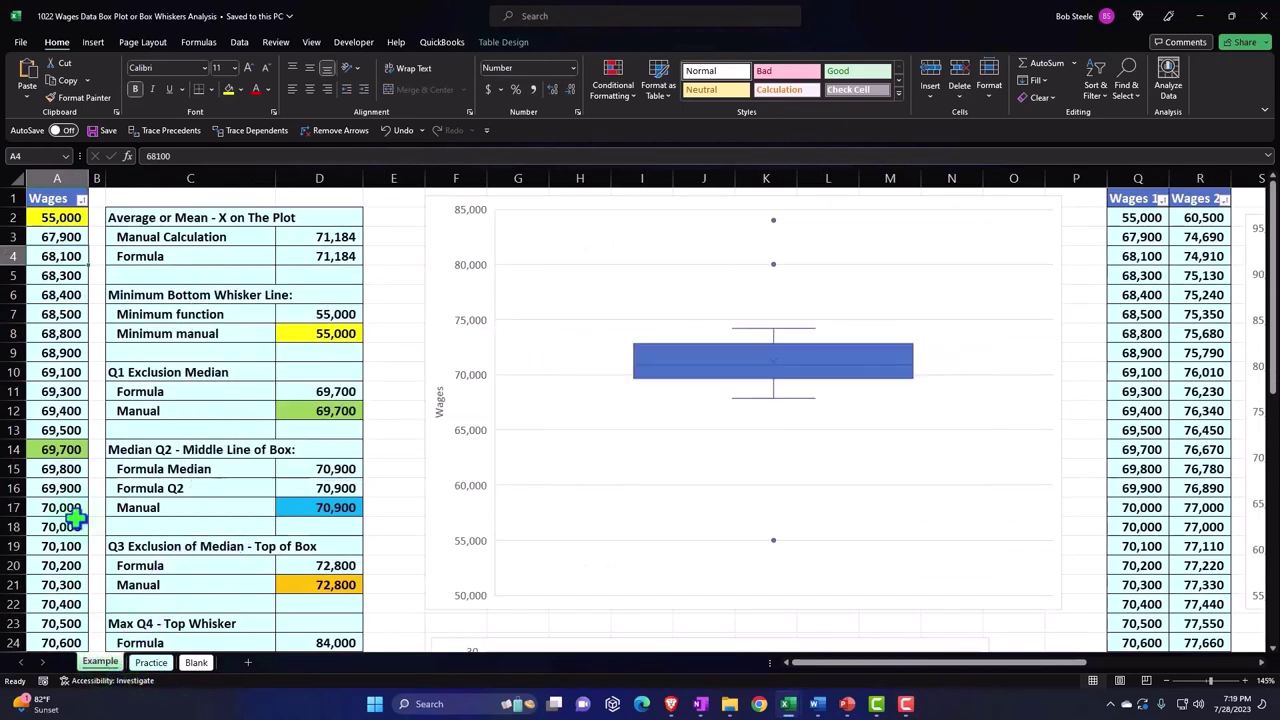
click(44, 222)
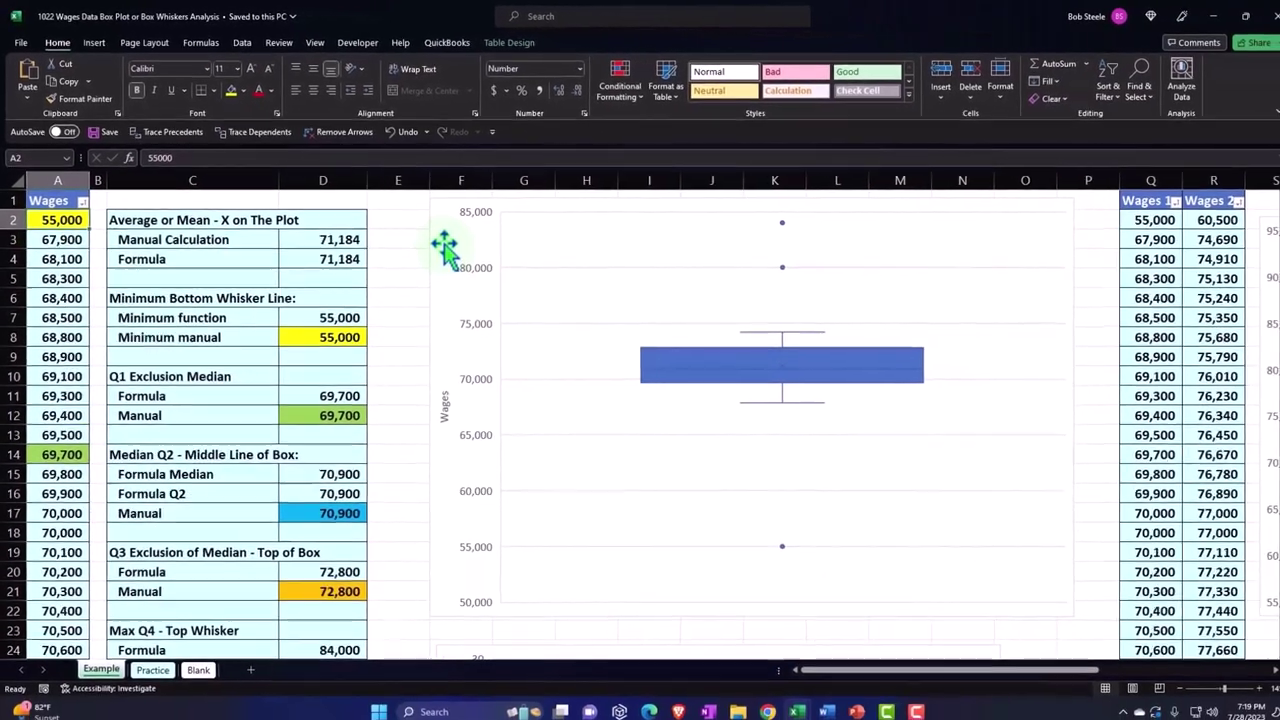
click(439, 240)
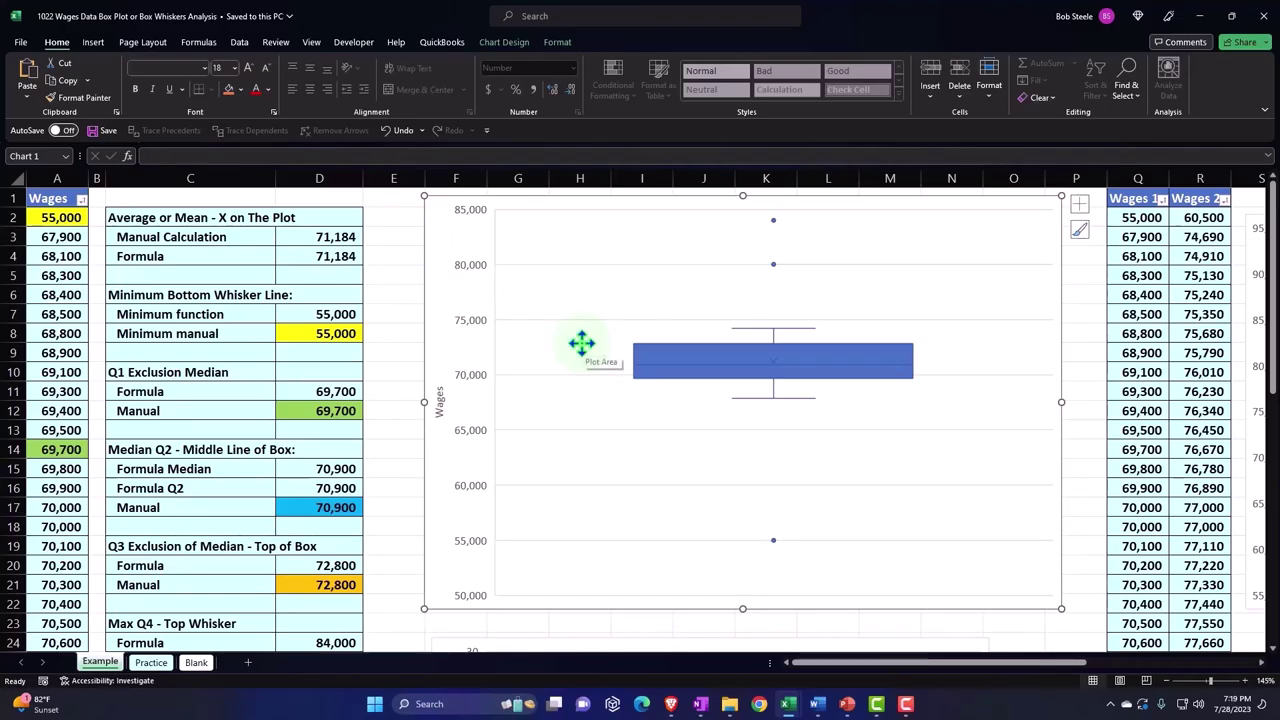
click(311, 256)
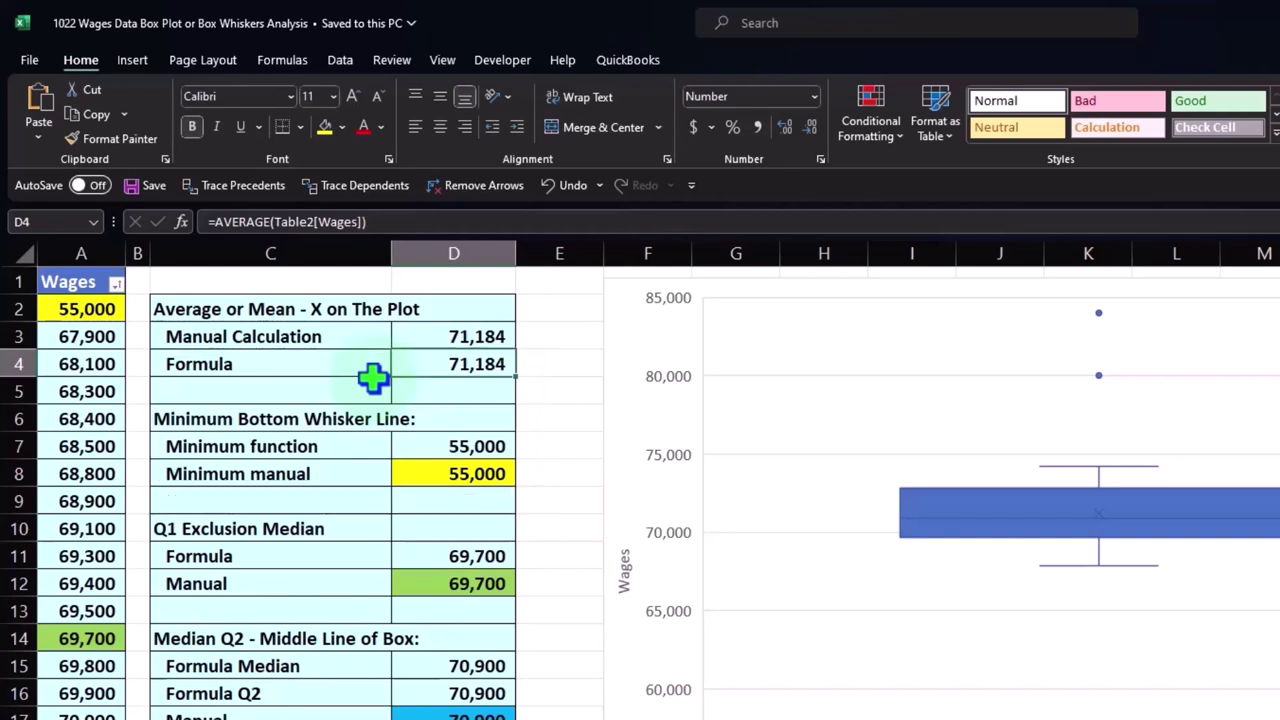
click(180, 338)
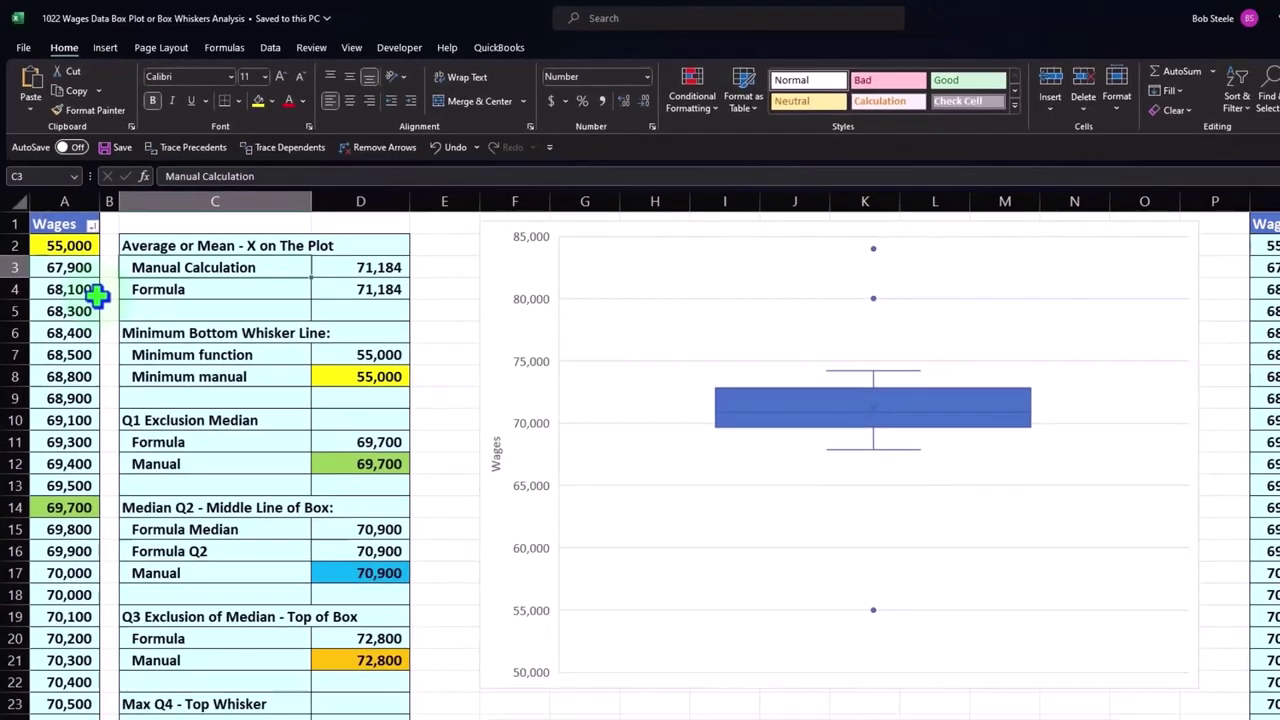
click(436, 259)
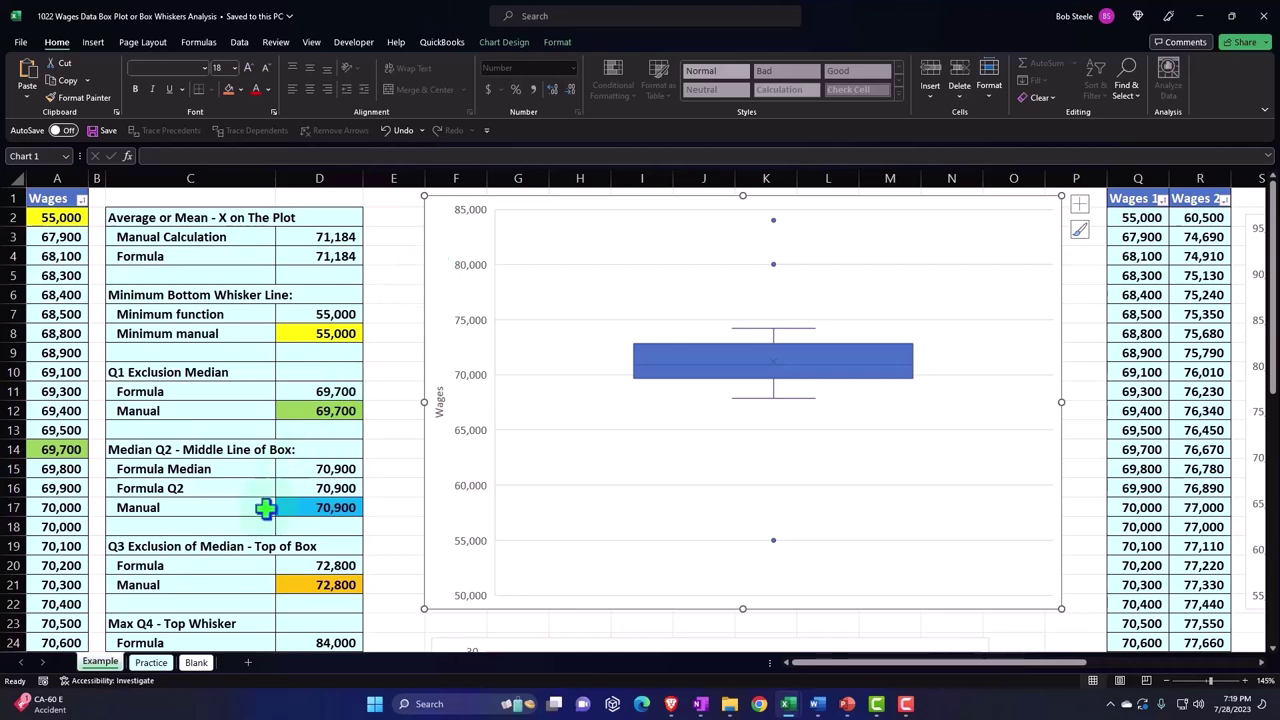
Back on the Blank sheet, select the whole Wages data column
click(197, 663)
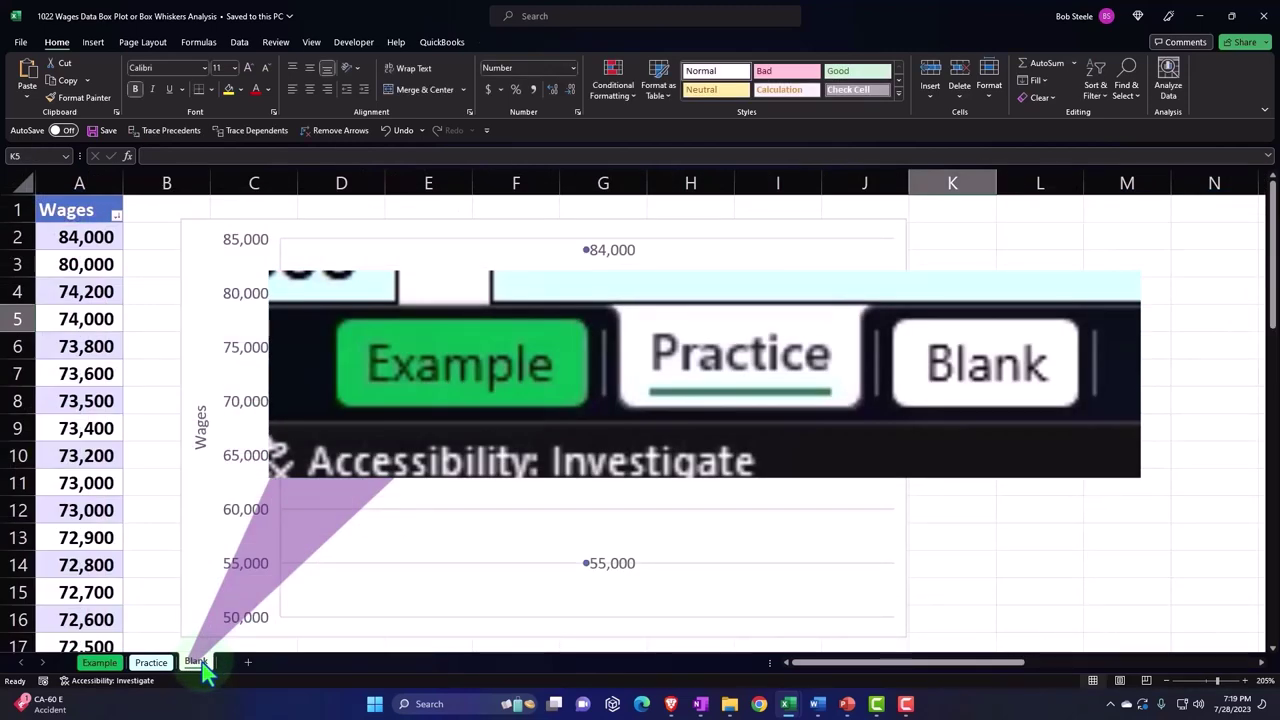
click(86, 246)
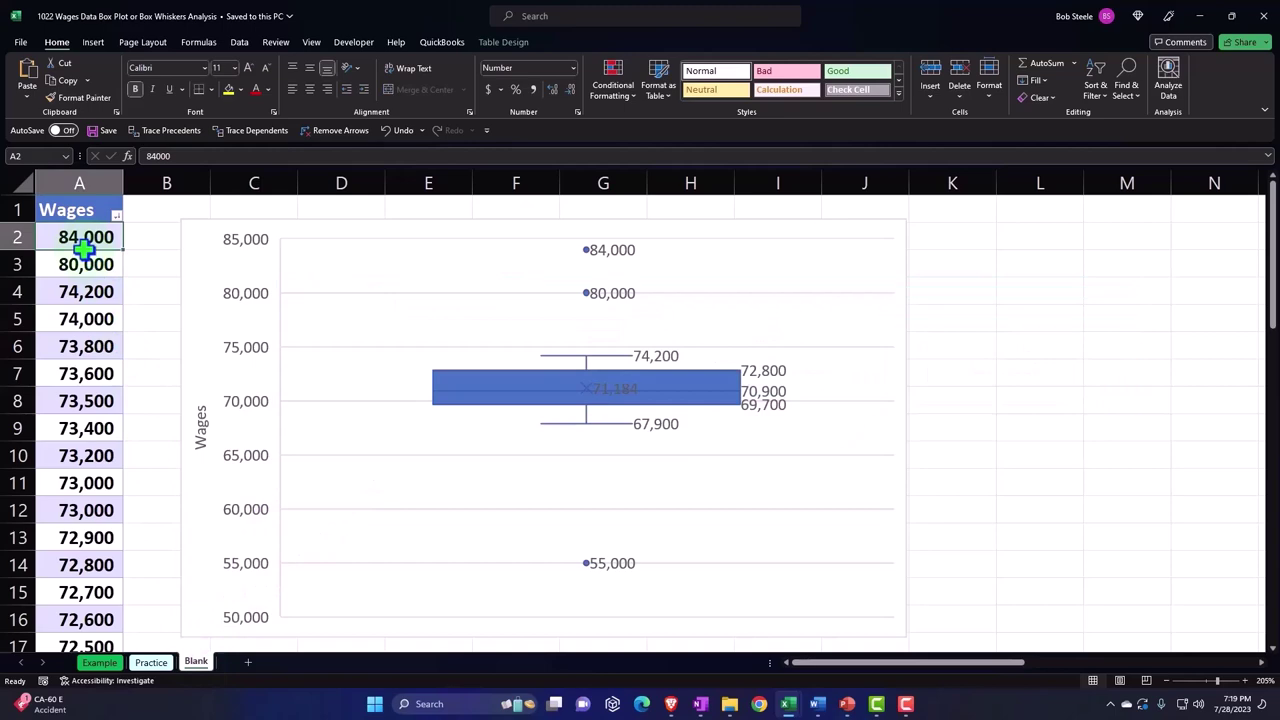
click(73, 210)
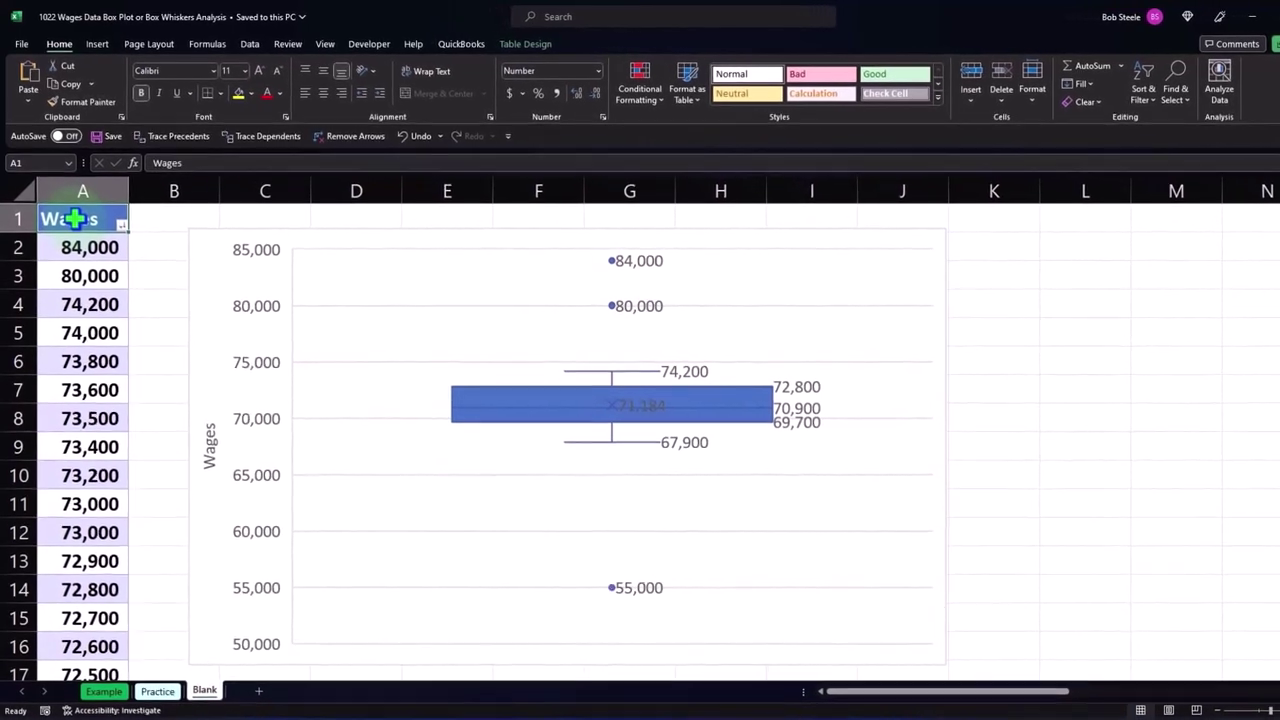
click(99, 42)
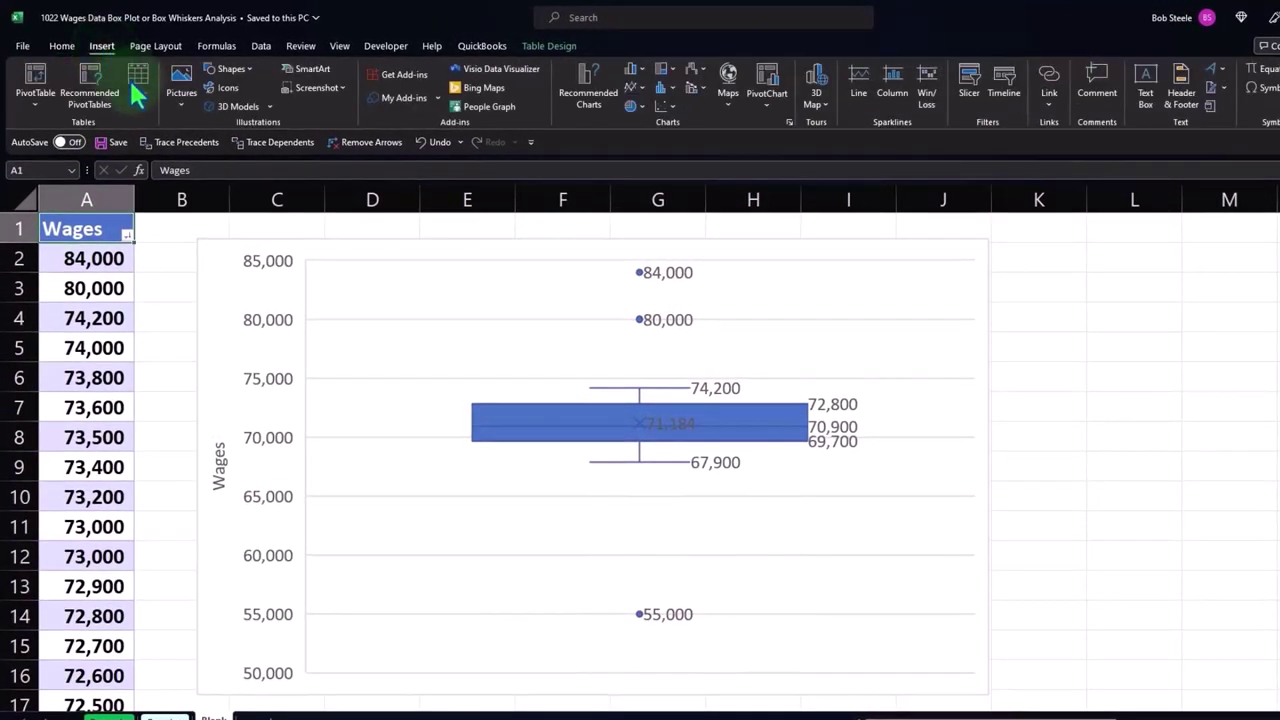
click(100, 316)
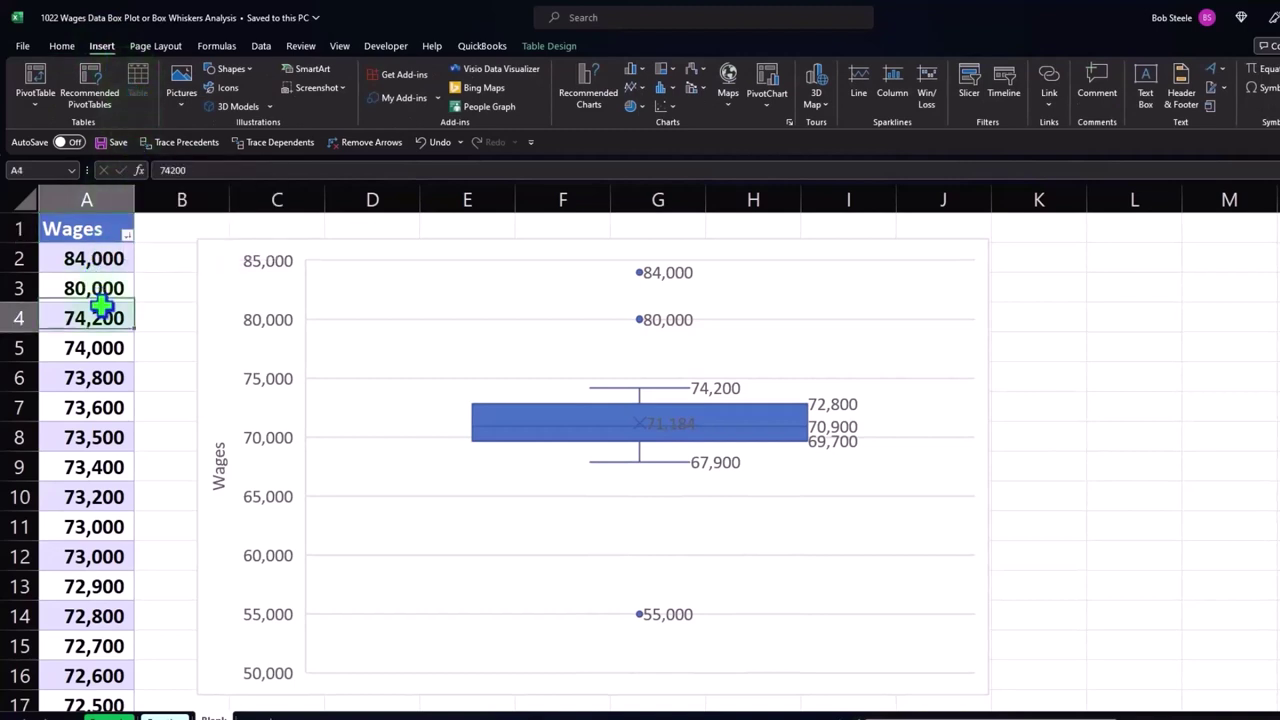
click(128, 236)
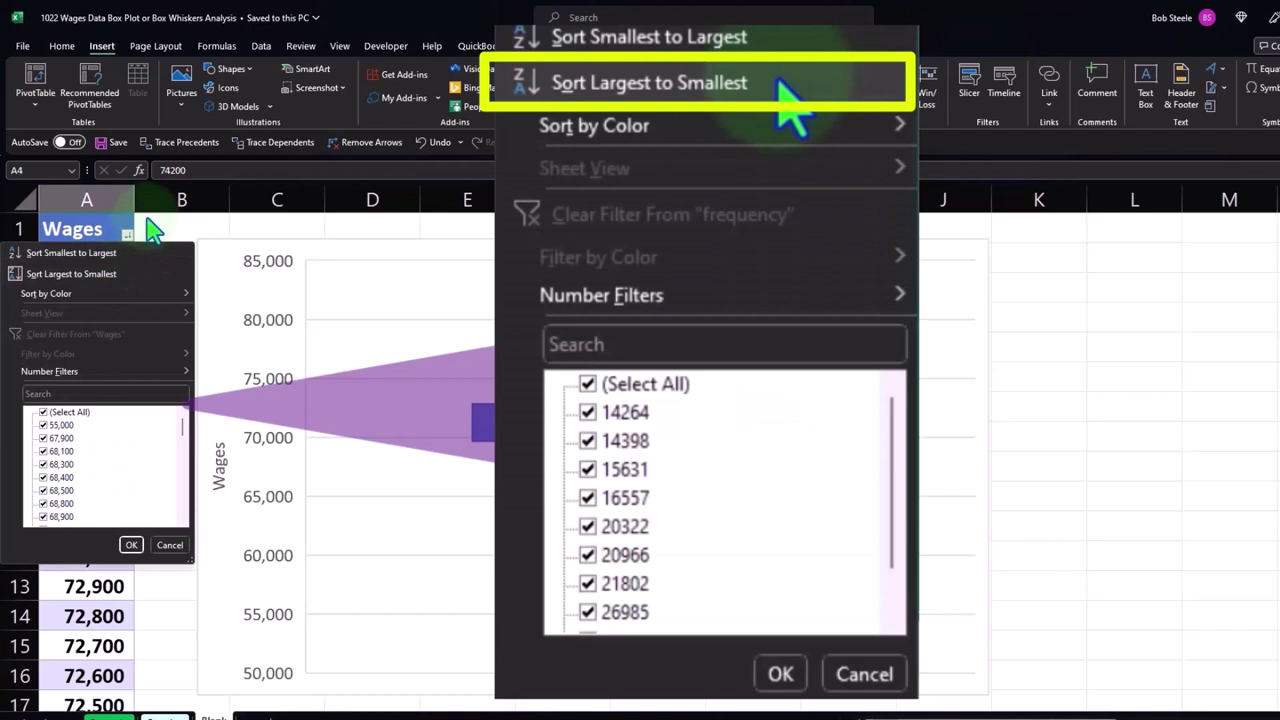
click(128, 236)
click(97, 210)
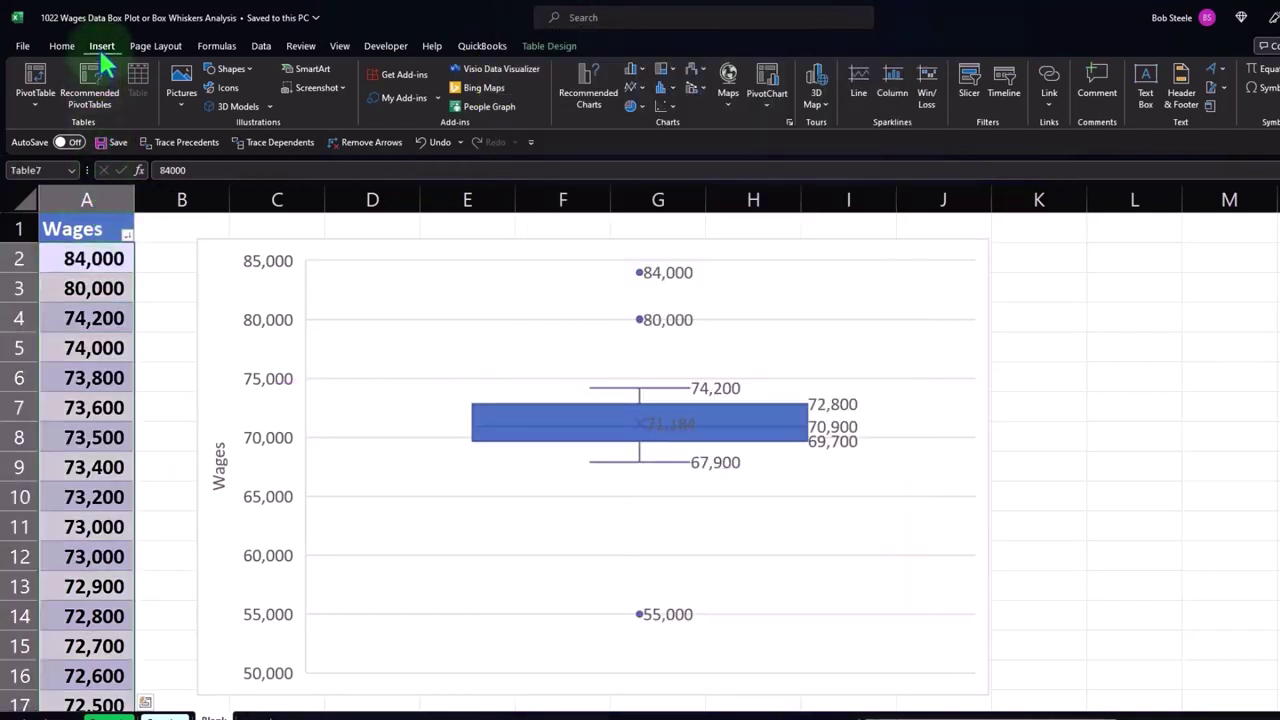
Preview a Box and Whisker chart of the wages without inserting a new one
click(670, 90)
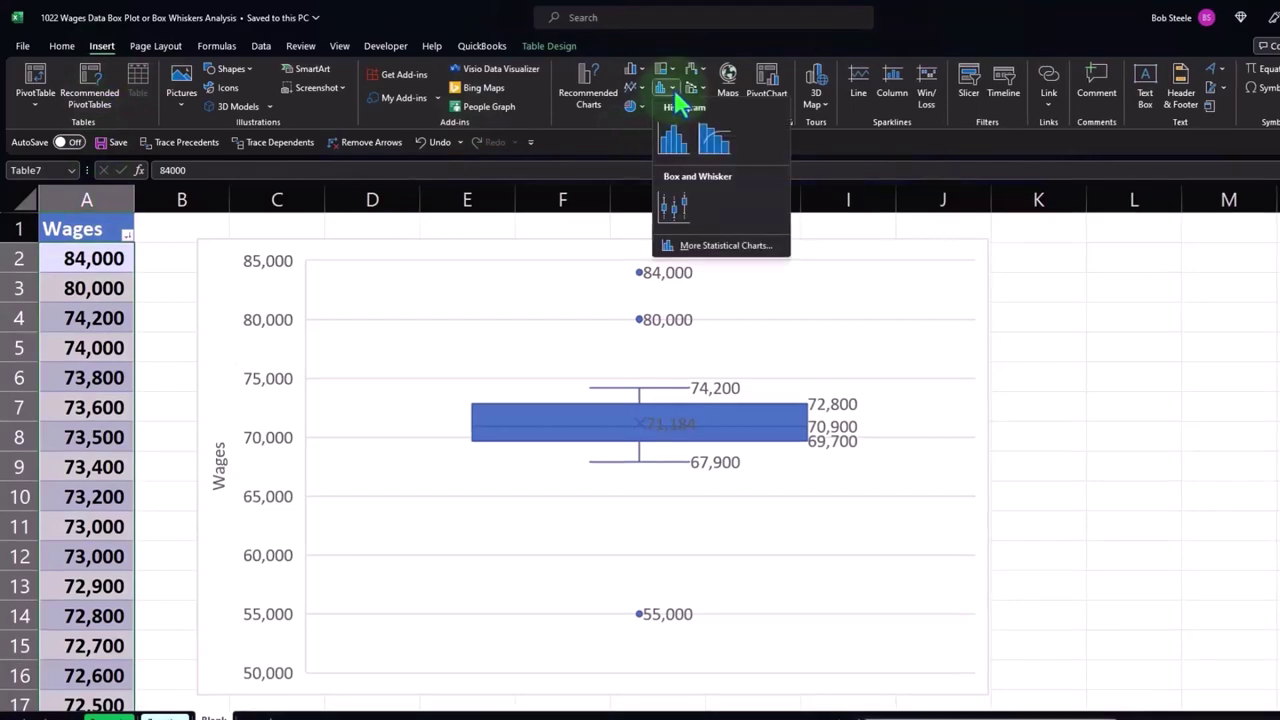
click(663, 91)
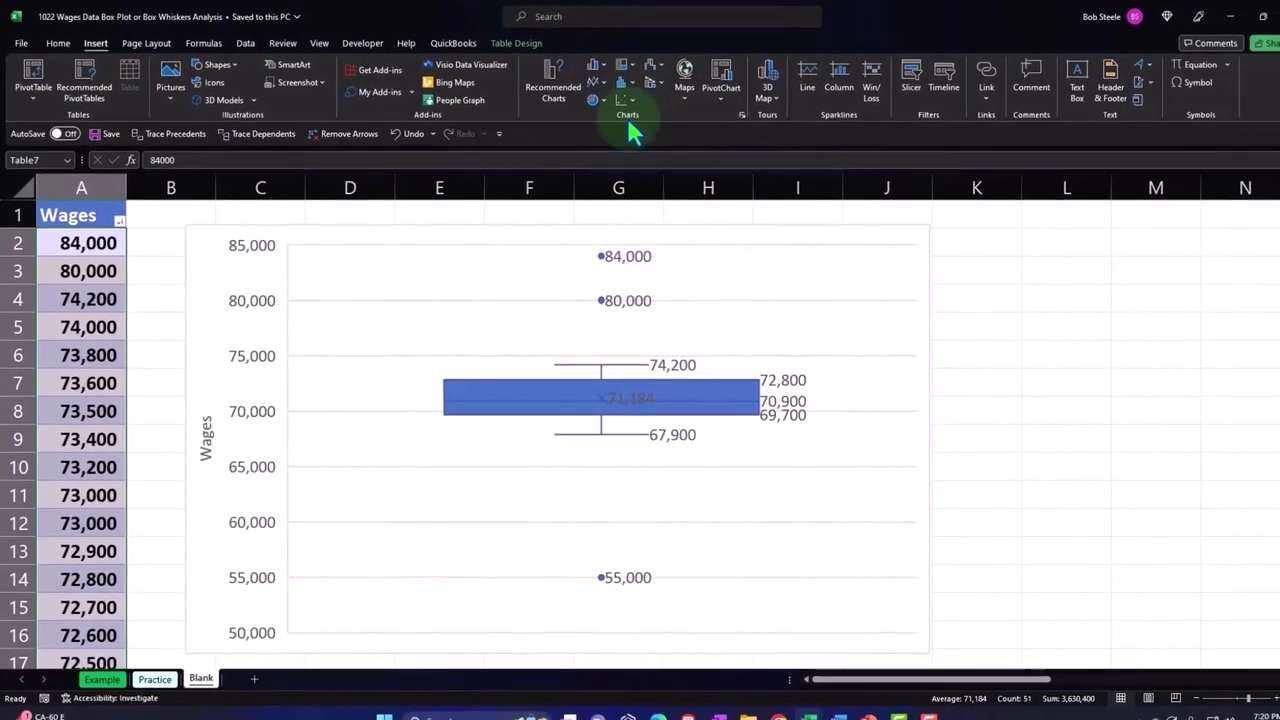
click(621, 82)
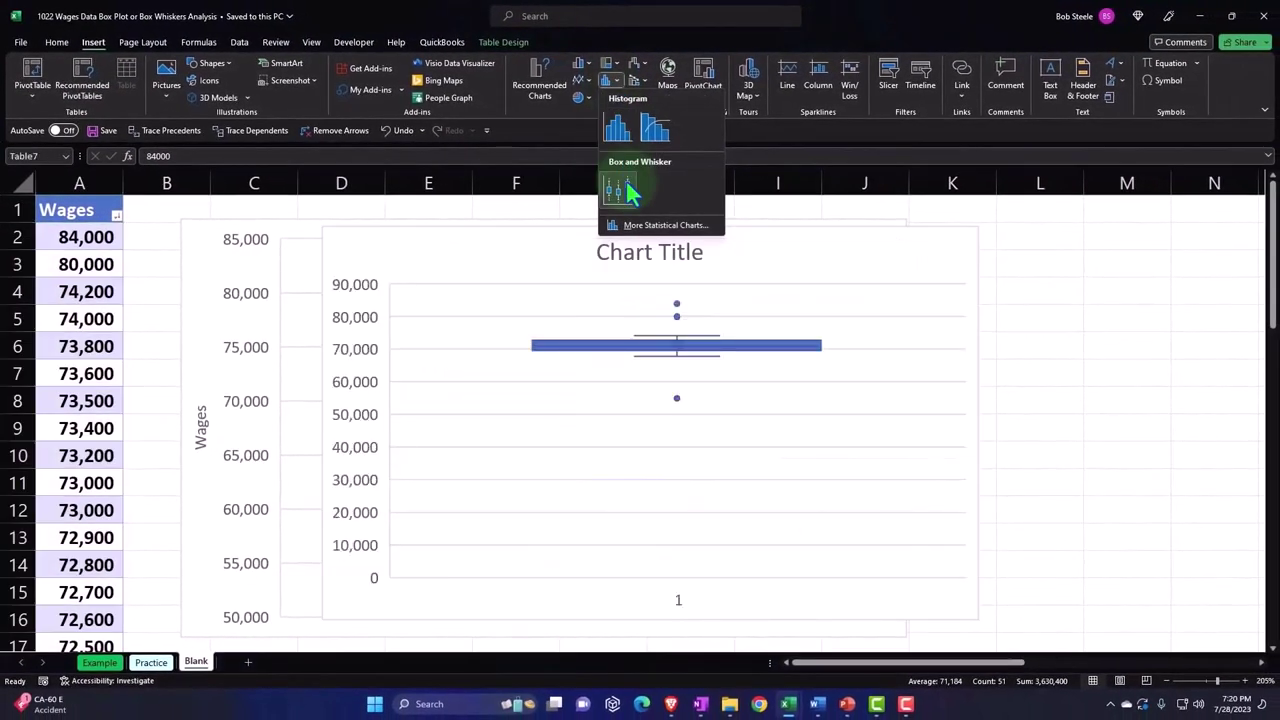
click(618, 85)
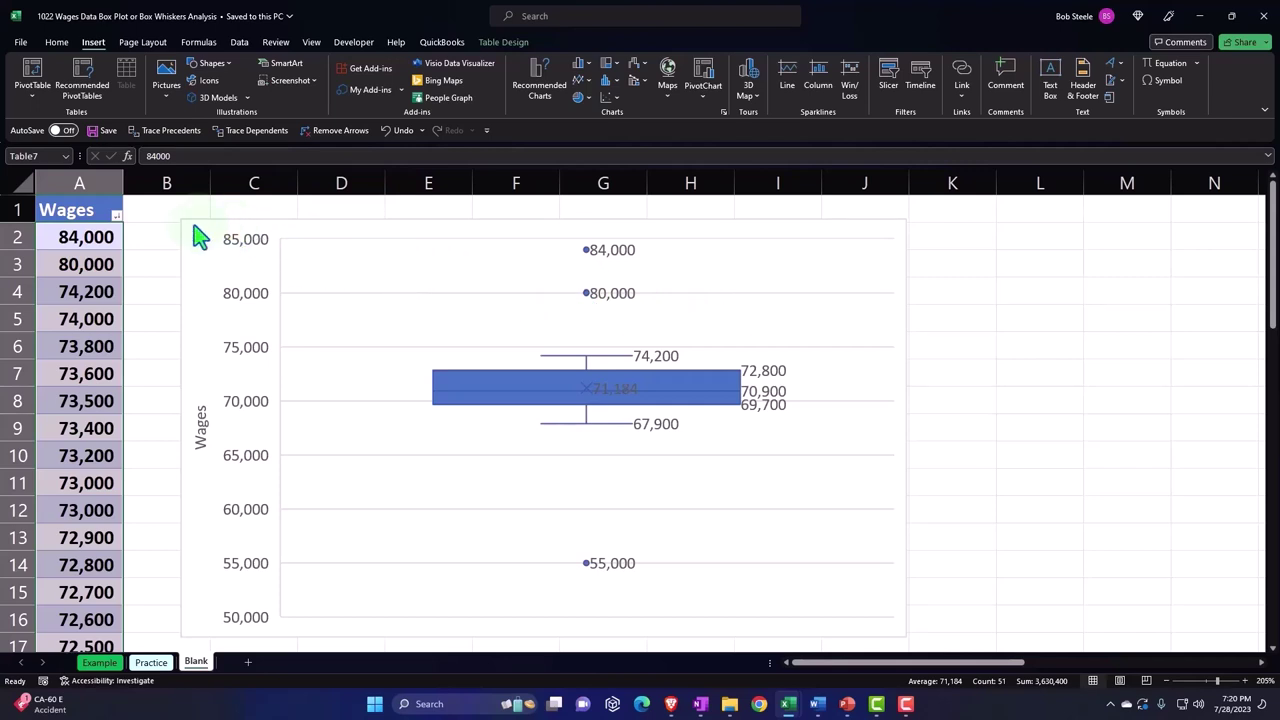
Move the box plot to start near column F and resize it from its corner and sides
drag(195, 226, 575, 205)
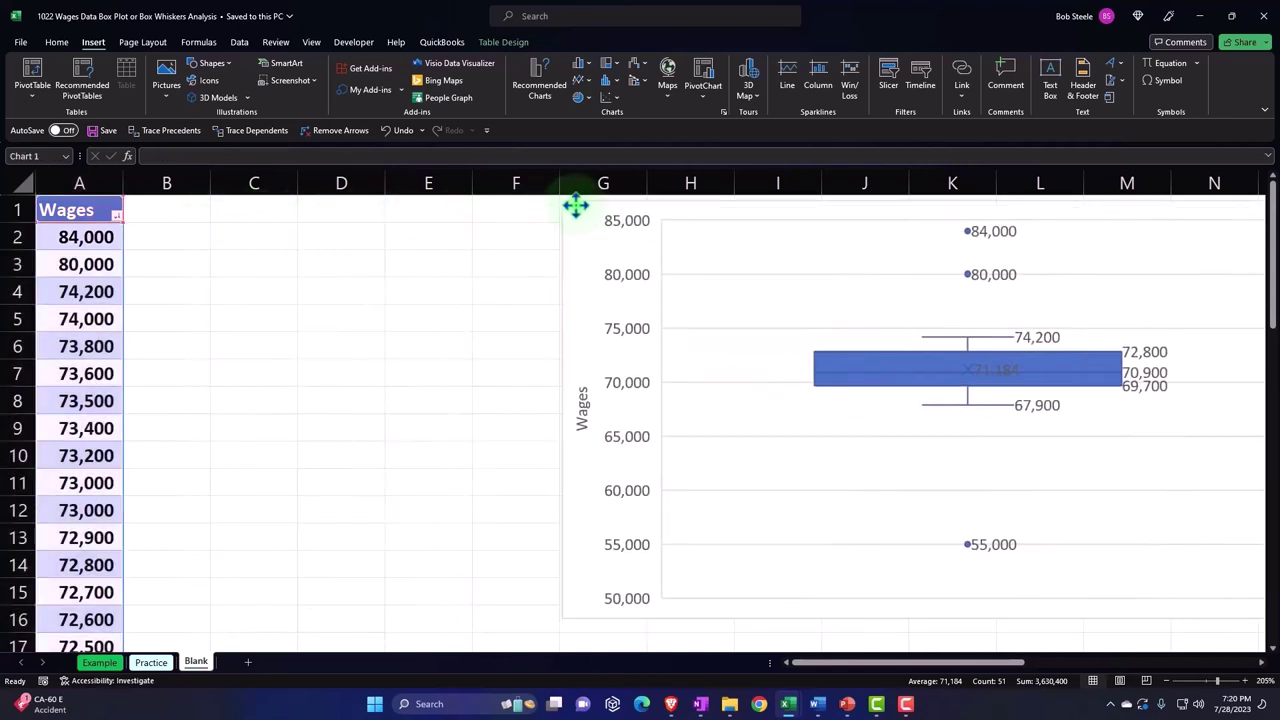
drag(575, 205, 576, 204)
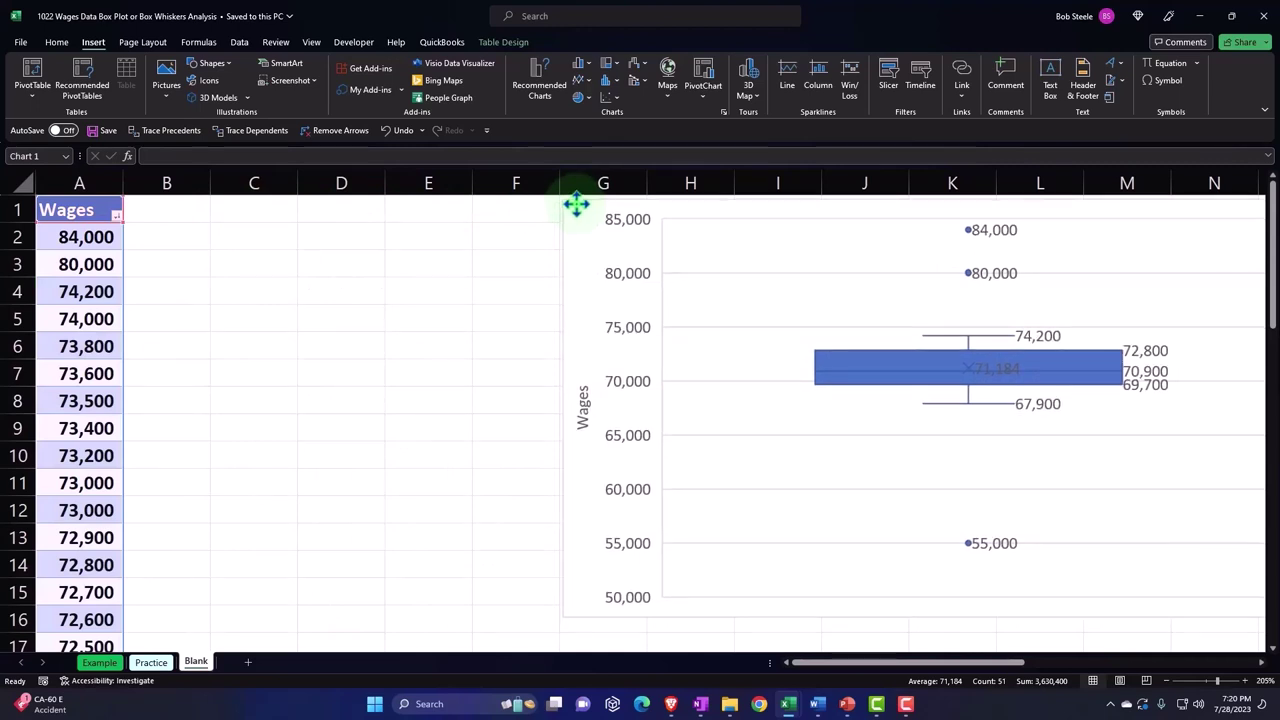
drag(561, 616, 645, 598)
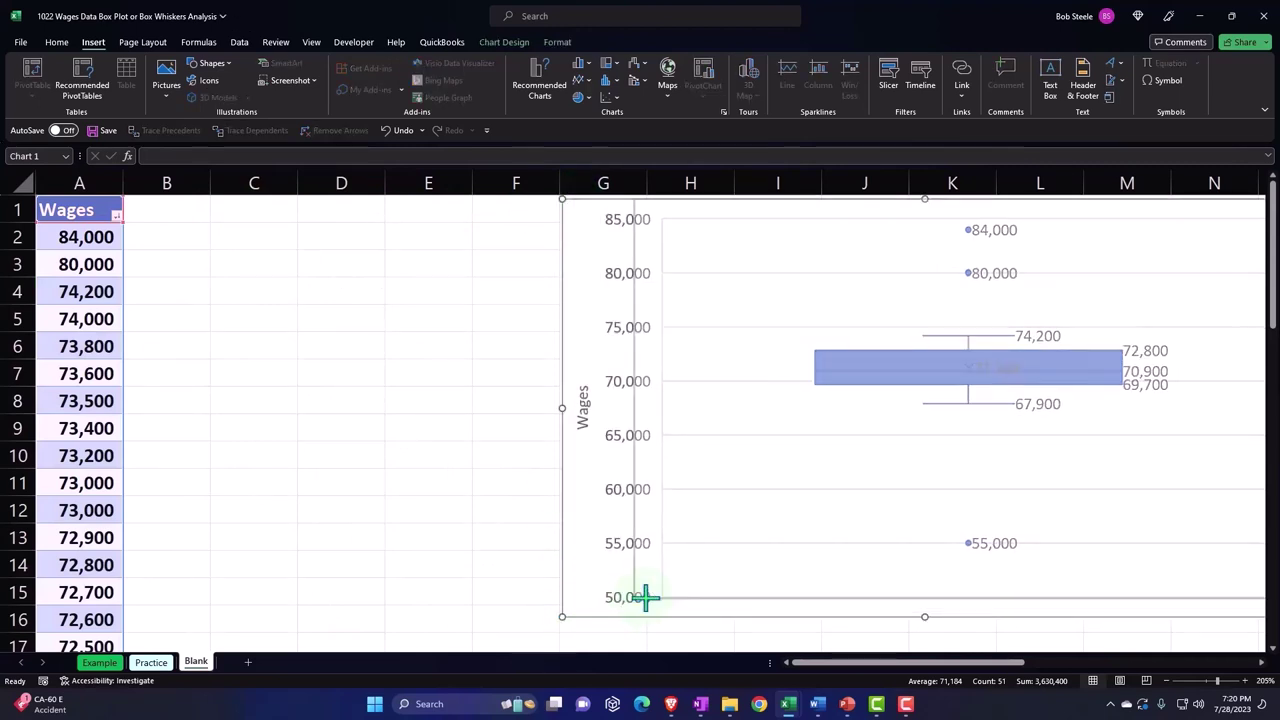
drag(651, 220, 575, 210)
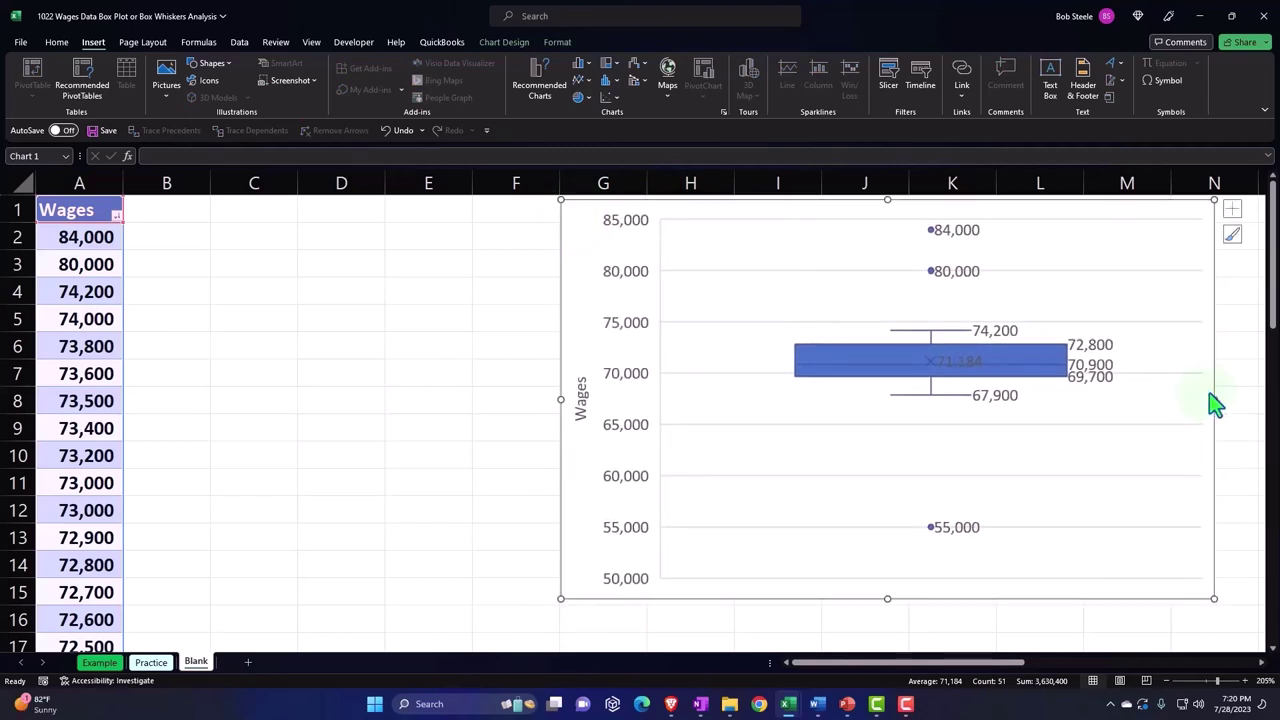
drag(1214, 399, 1149, 399)
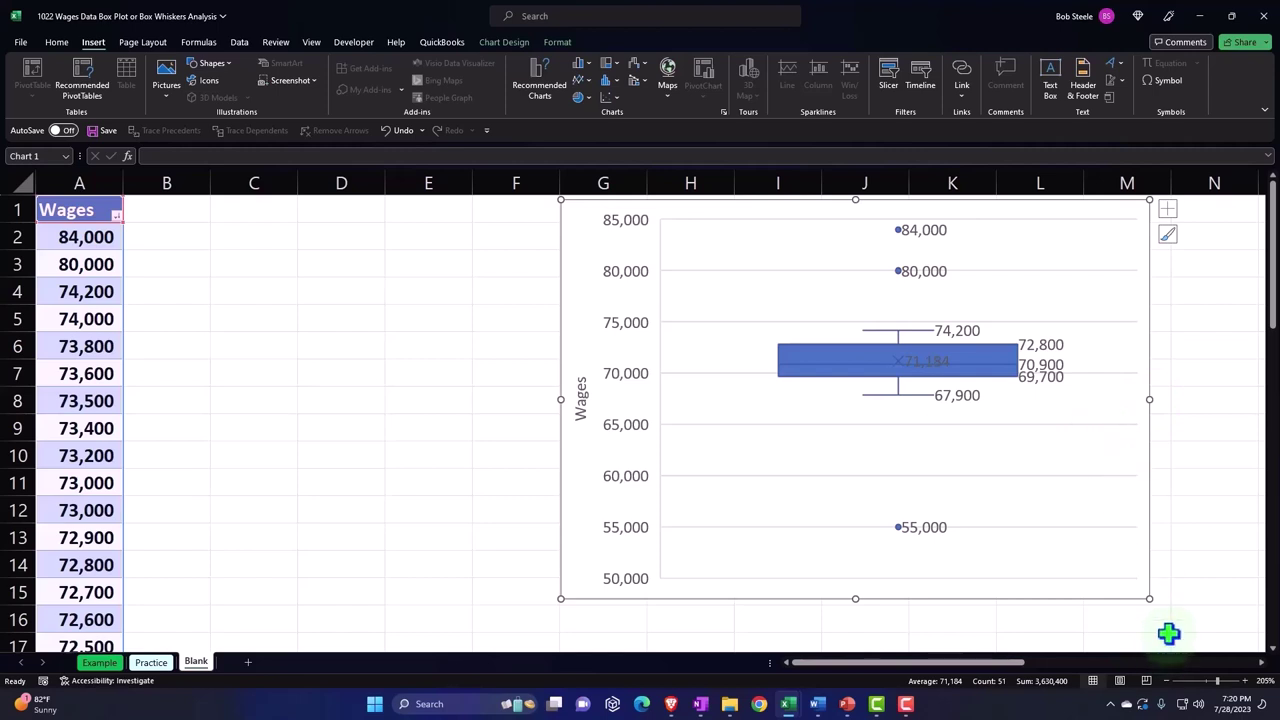
drag(1150, 599, 1189, 609)
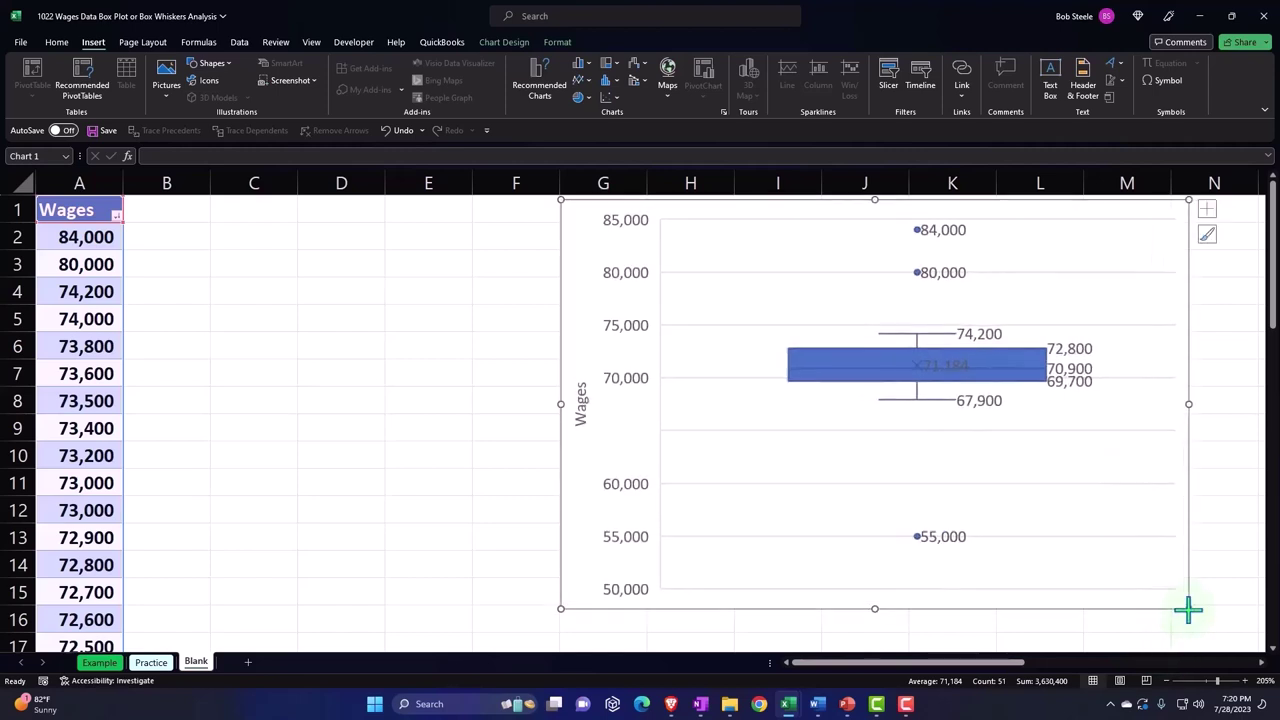
click(300, 268)
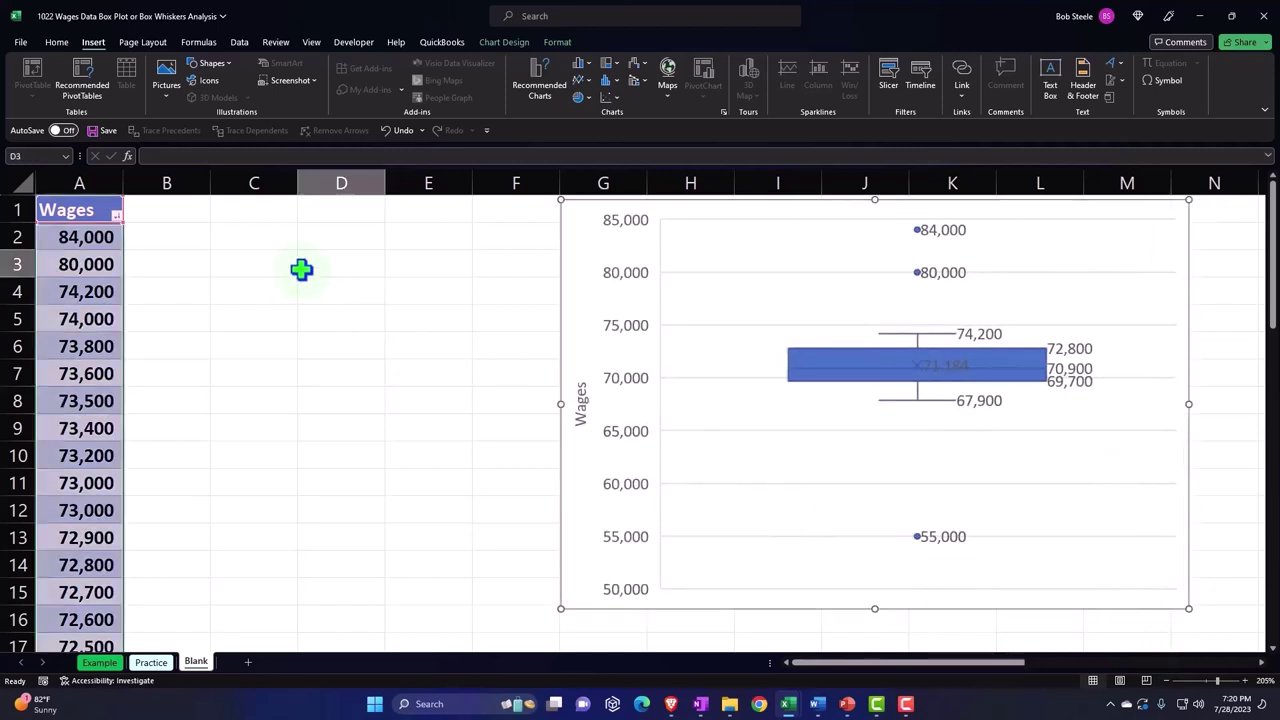
Narrow column B into a thin spacer beside the Wages list
click(235, 247)
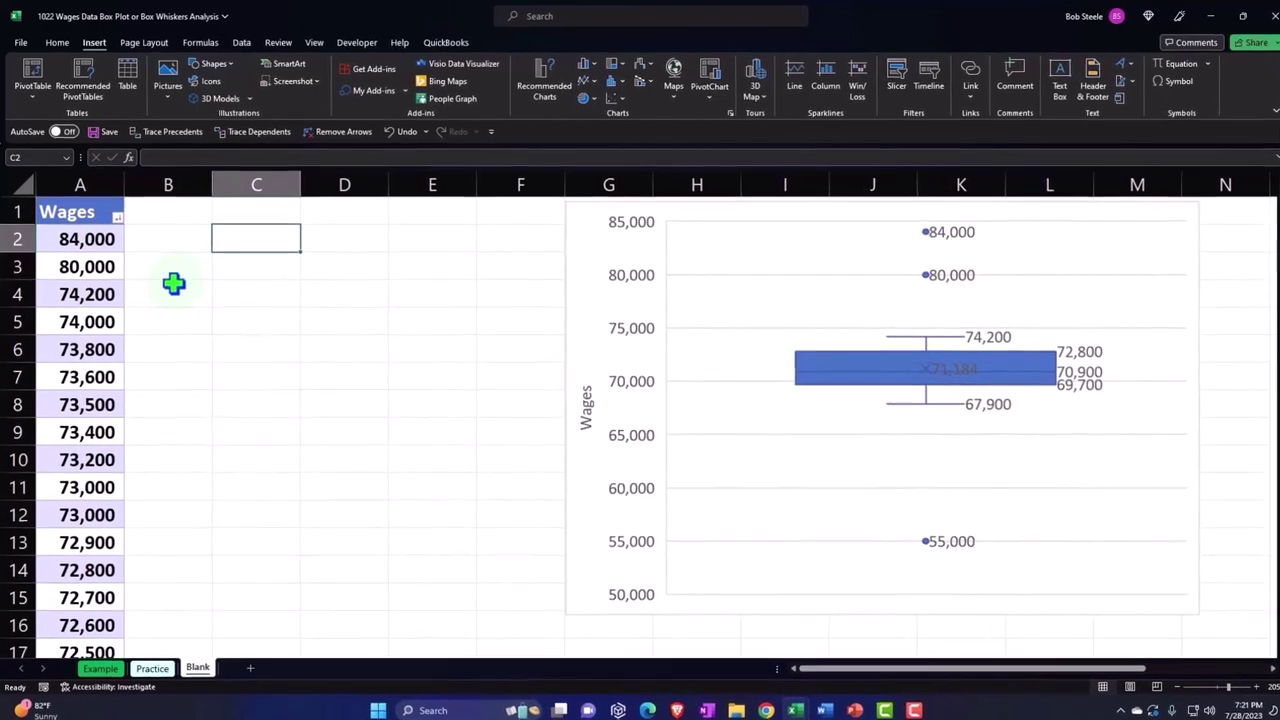
click(165, 289)
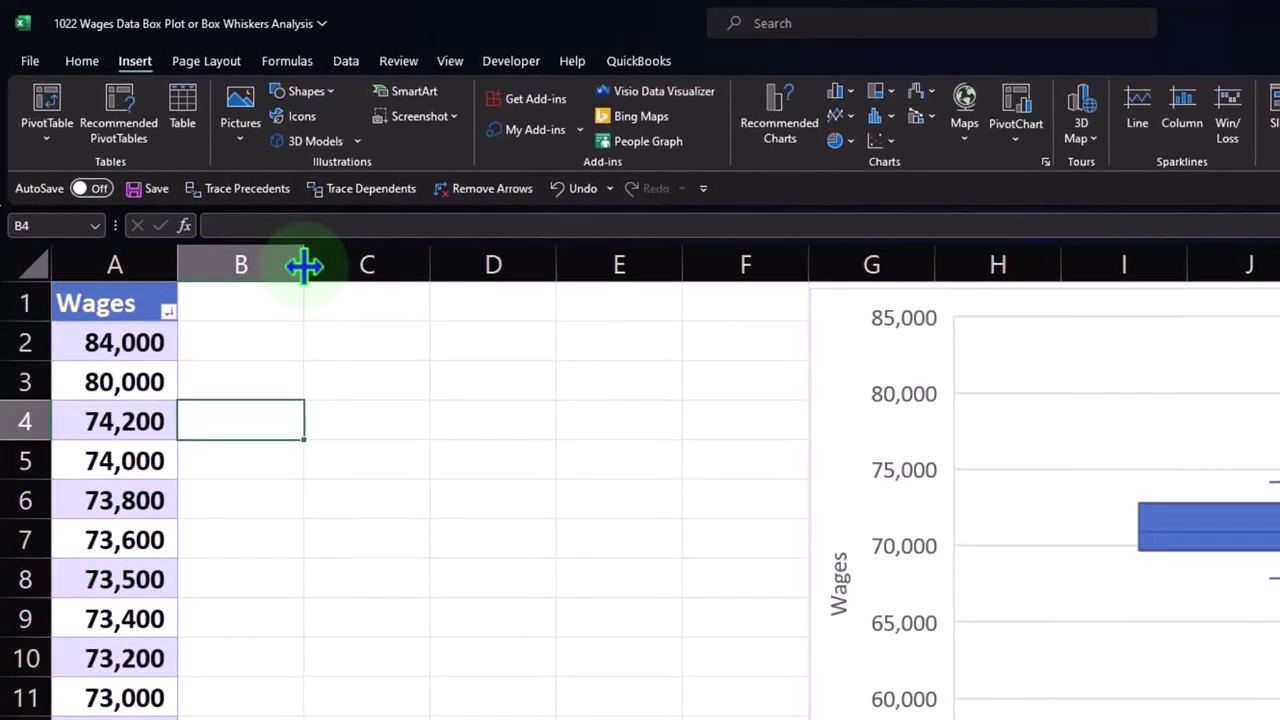
drag(302, 263, 190, 263)
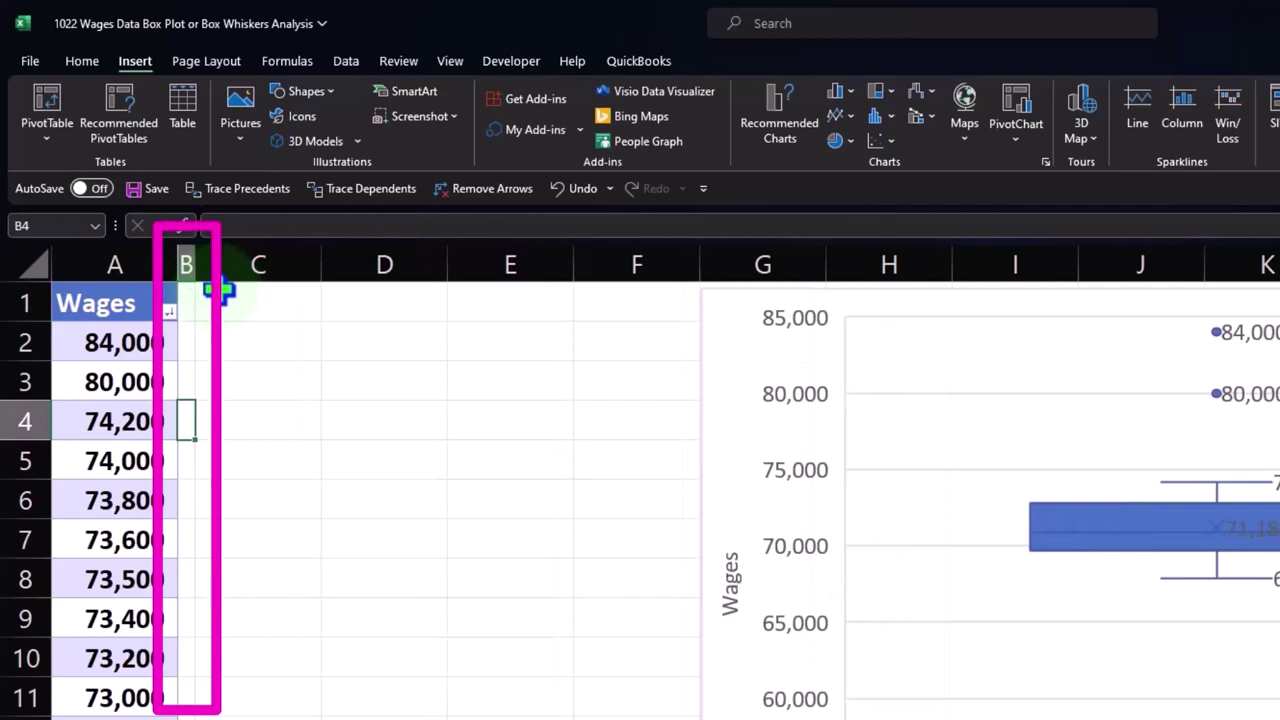
Enter the heading 'Average or Mean - X on the Plot' in cell C1
click(220, 292)
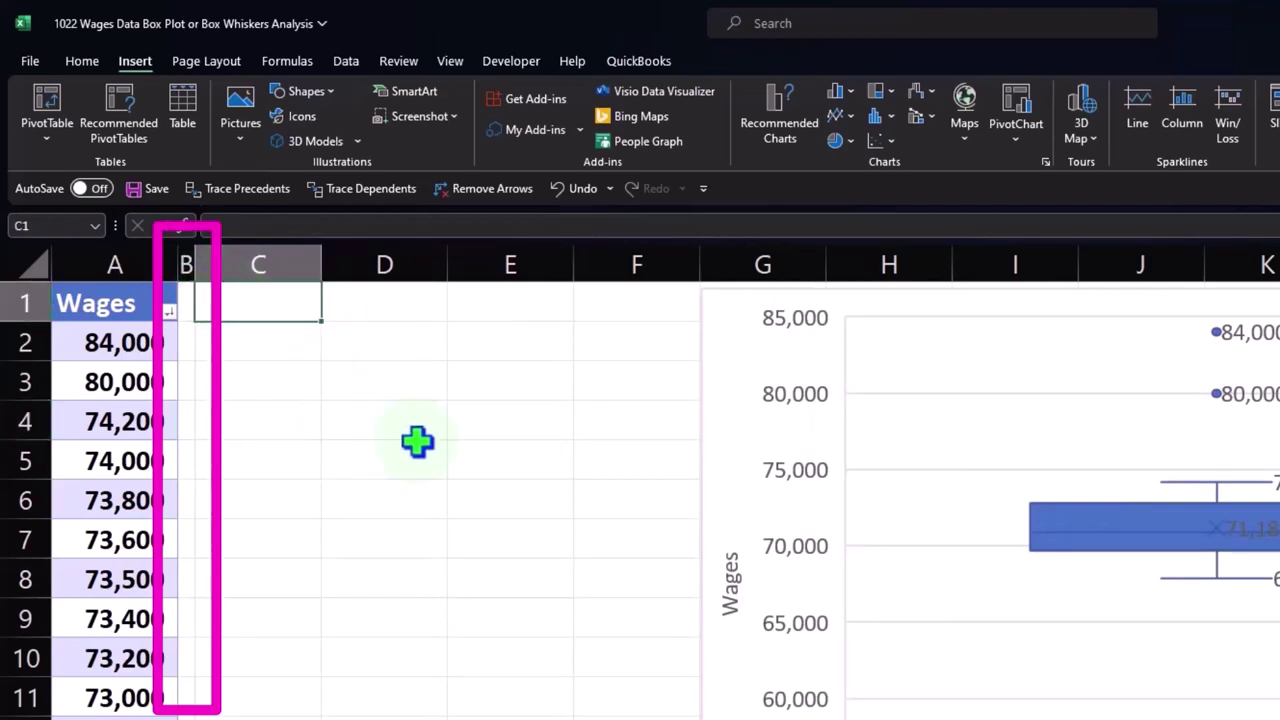
text(A)
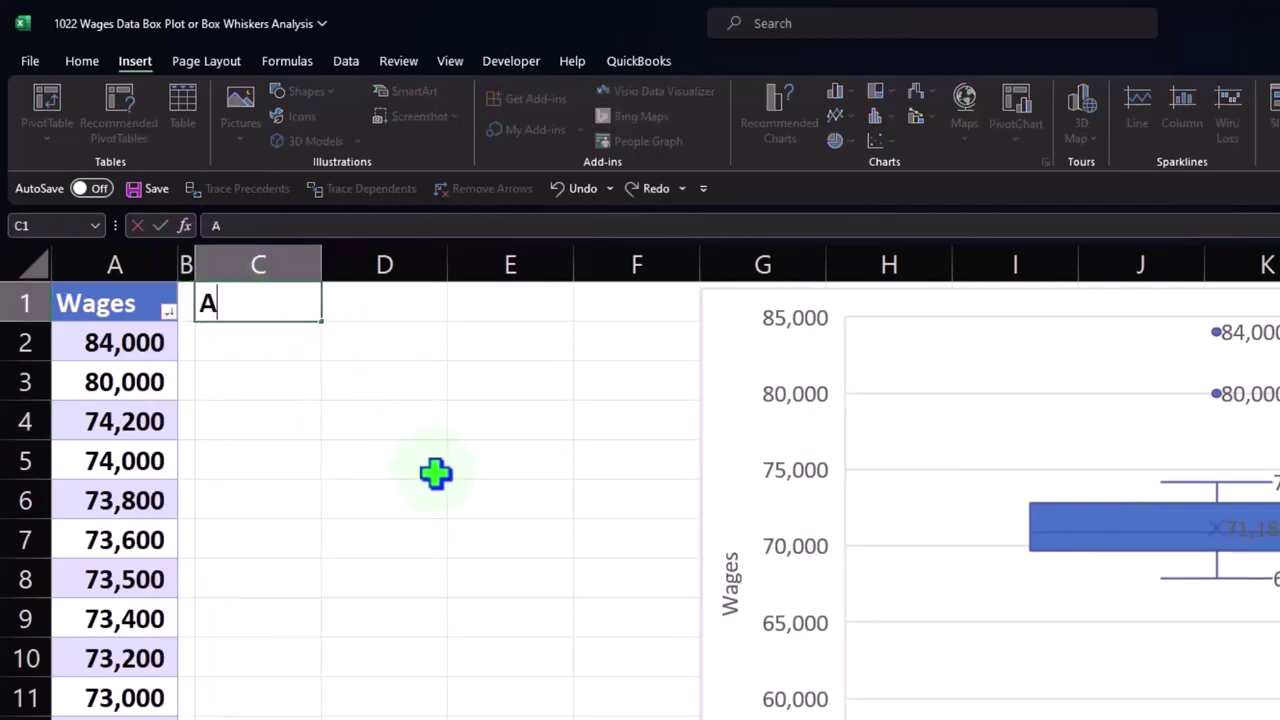
text(vera)
text(ge or Mean - )
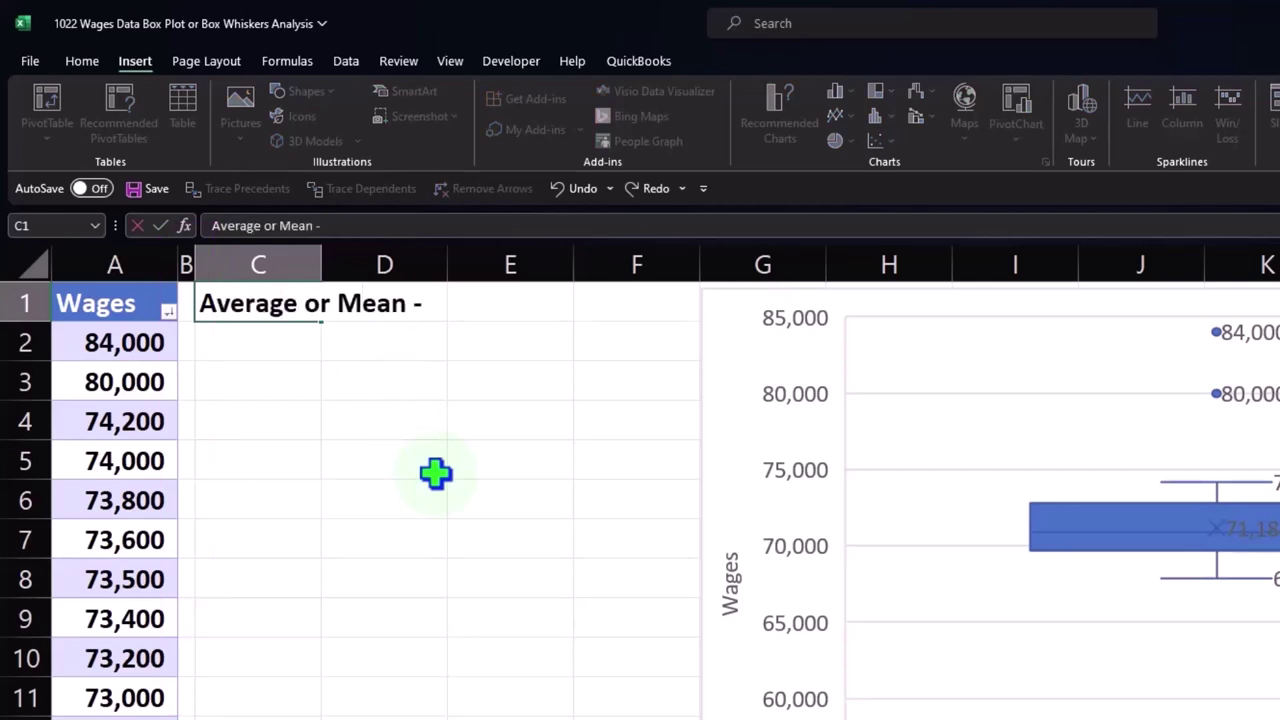
text(X )
text(on )
text(the Plot)
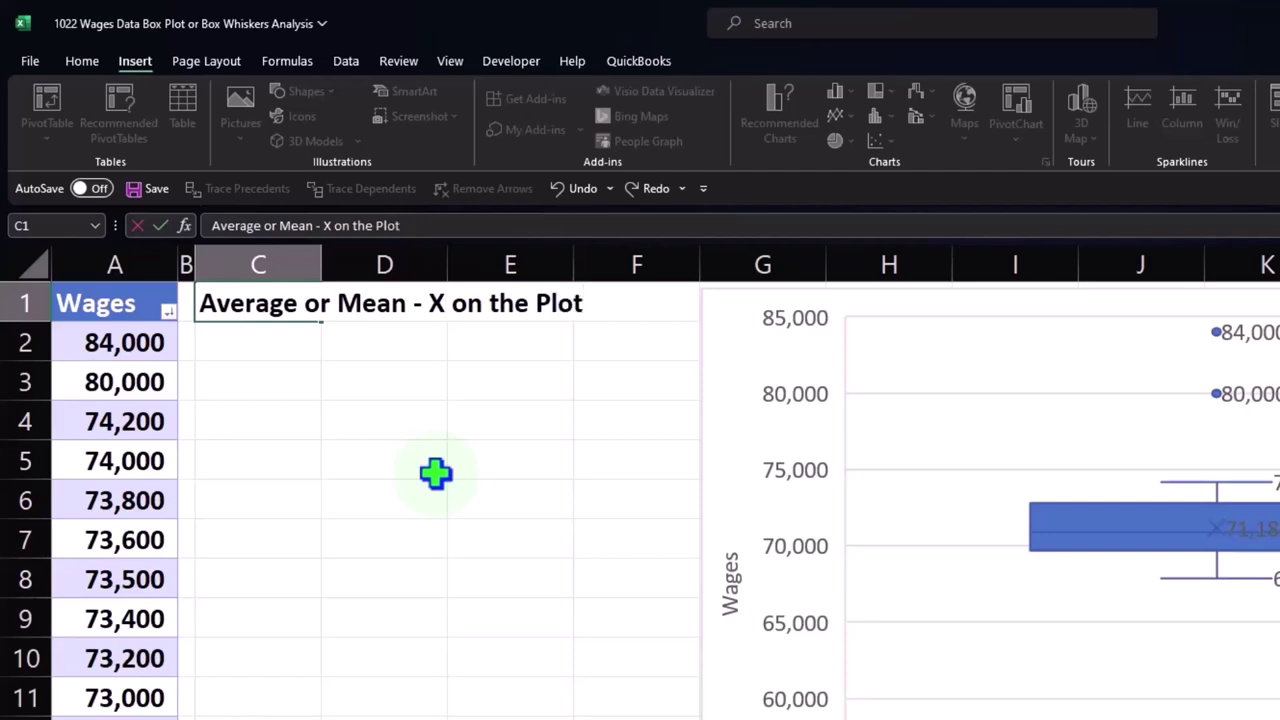
click(480, 575)
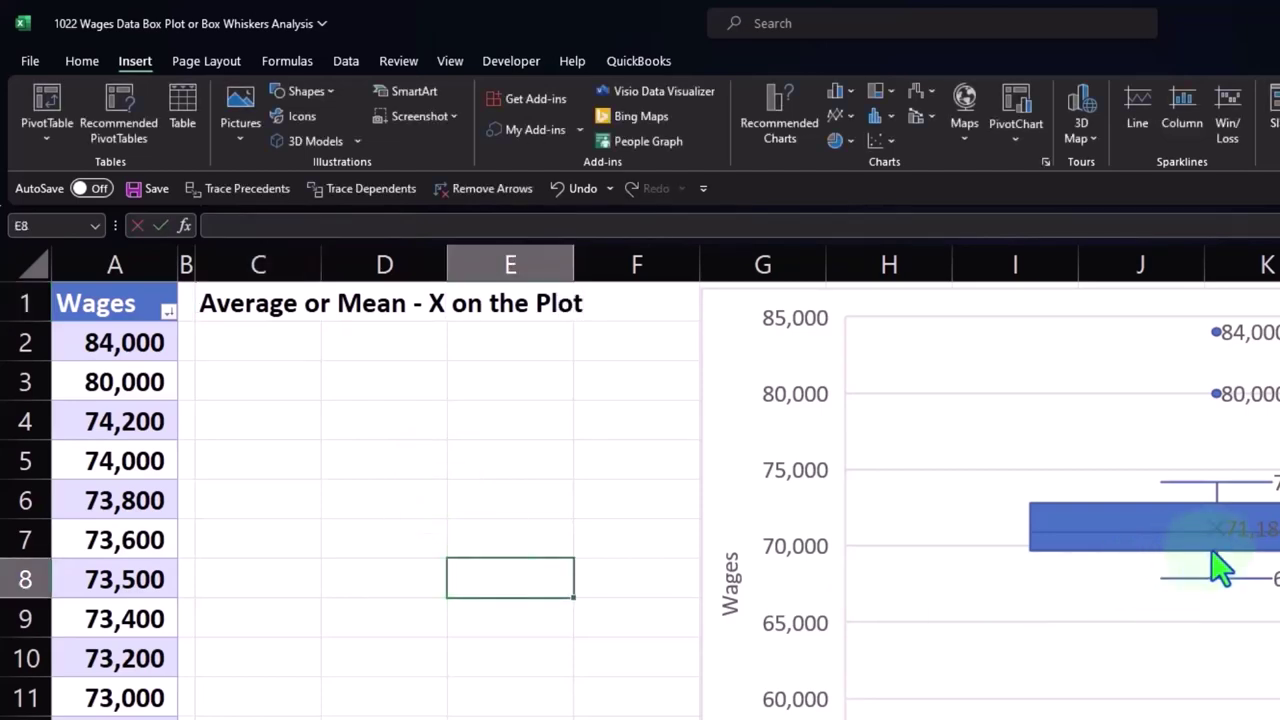
mouse_move(1225, 565)
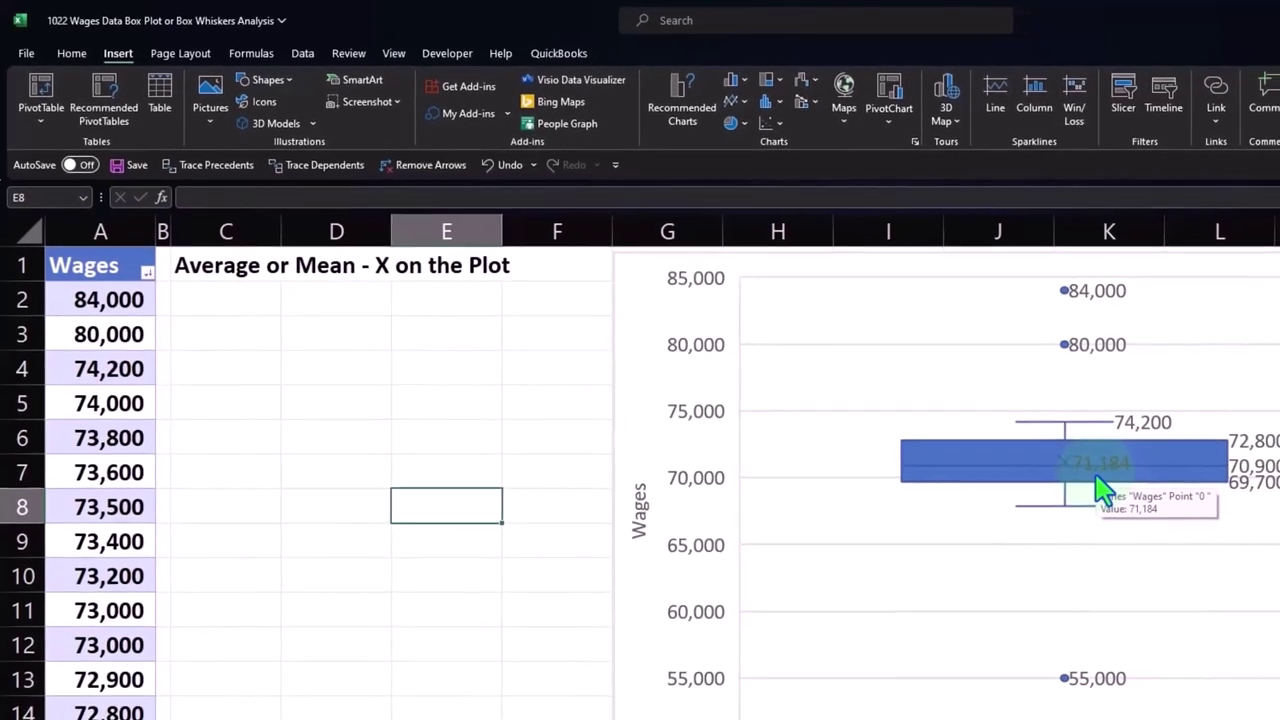
click(1256, 383)
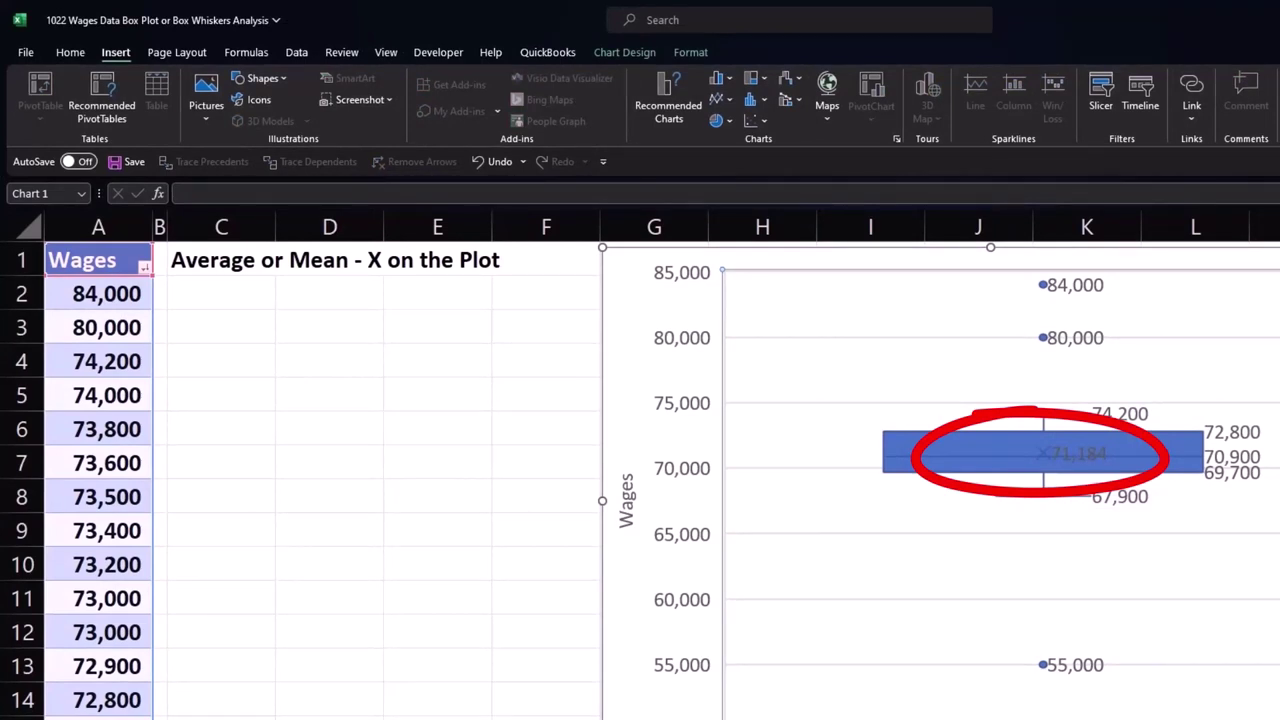
click(345, 350)
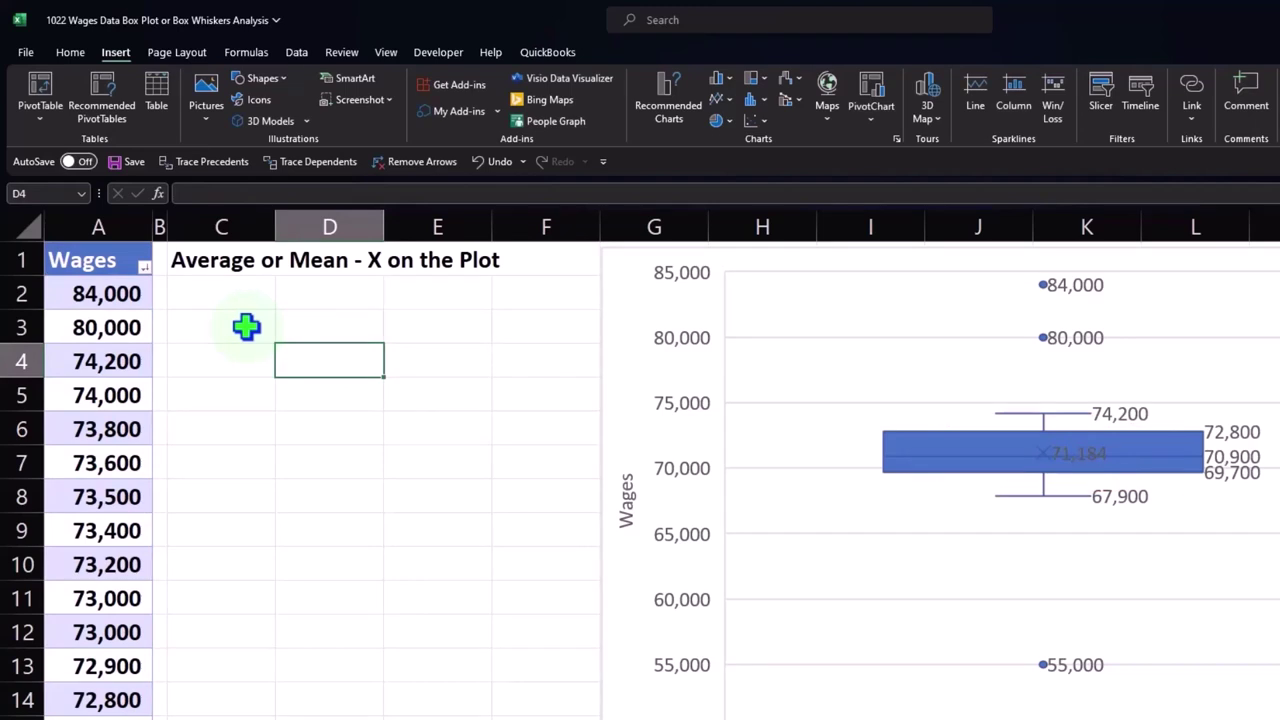
click(226, 292)
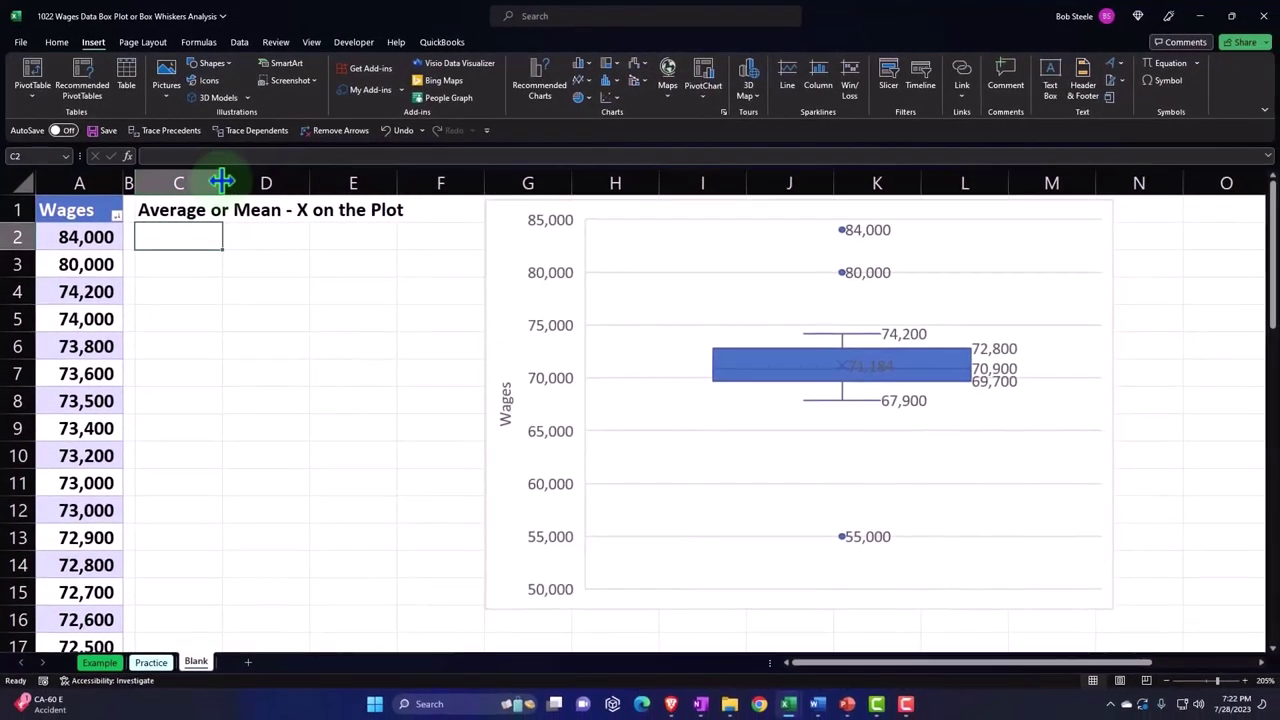
Widen column C and enter 'Manual Calculation' in cell C2
drag(222, 180, 320, 180)
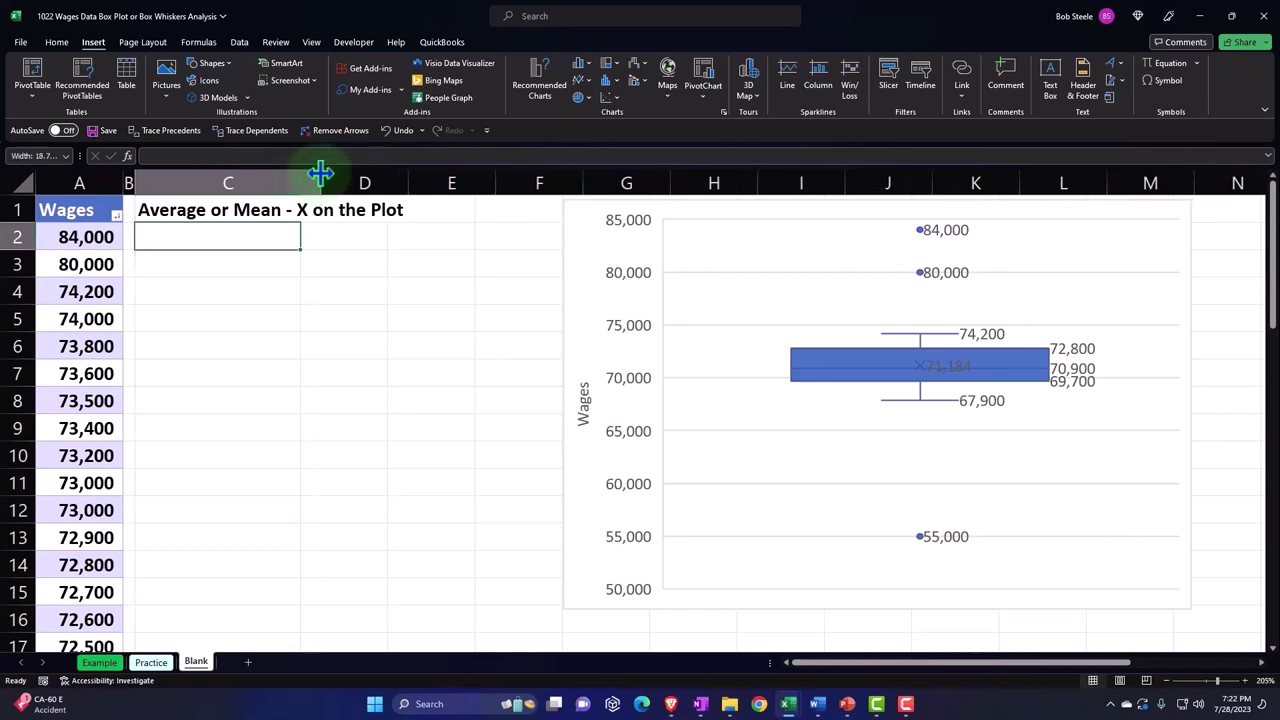
click(223, 238)
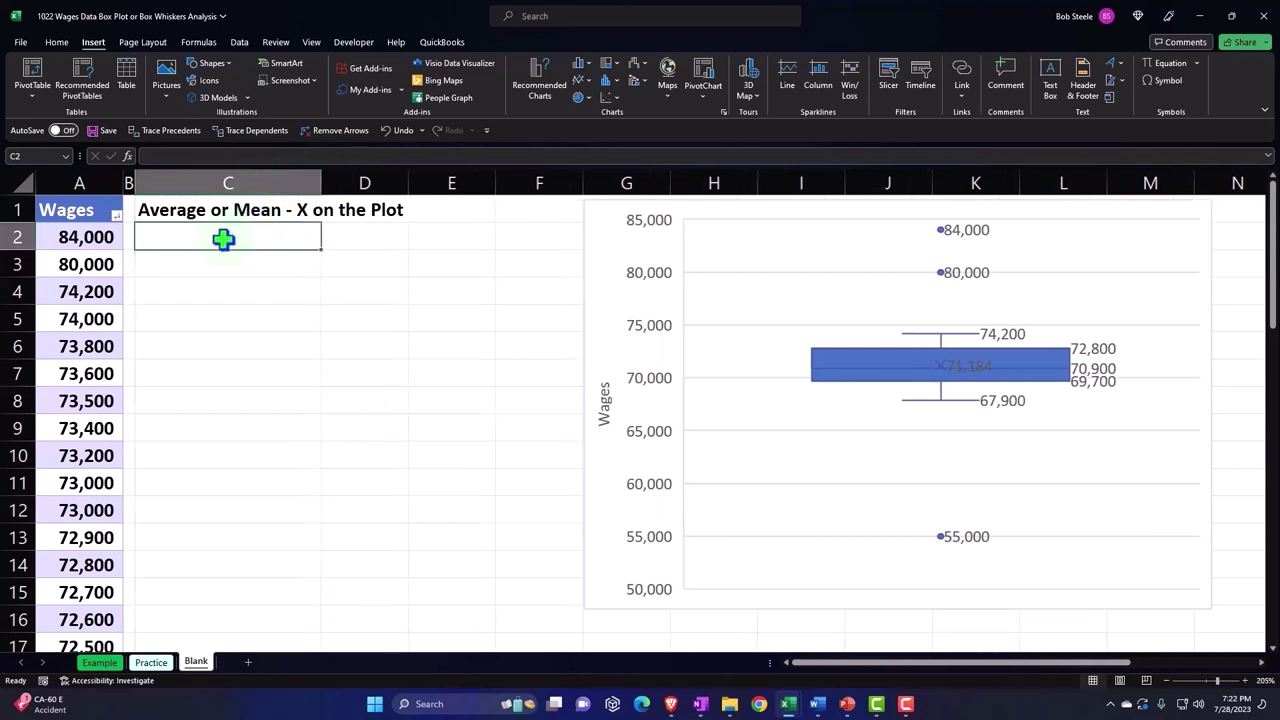
text(Manual)
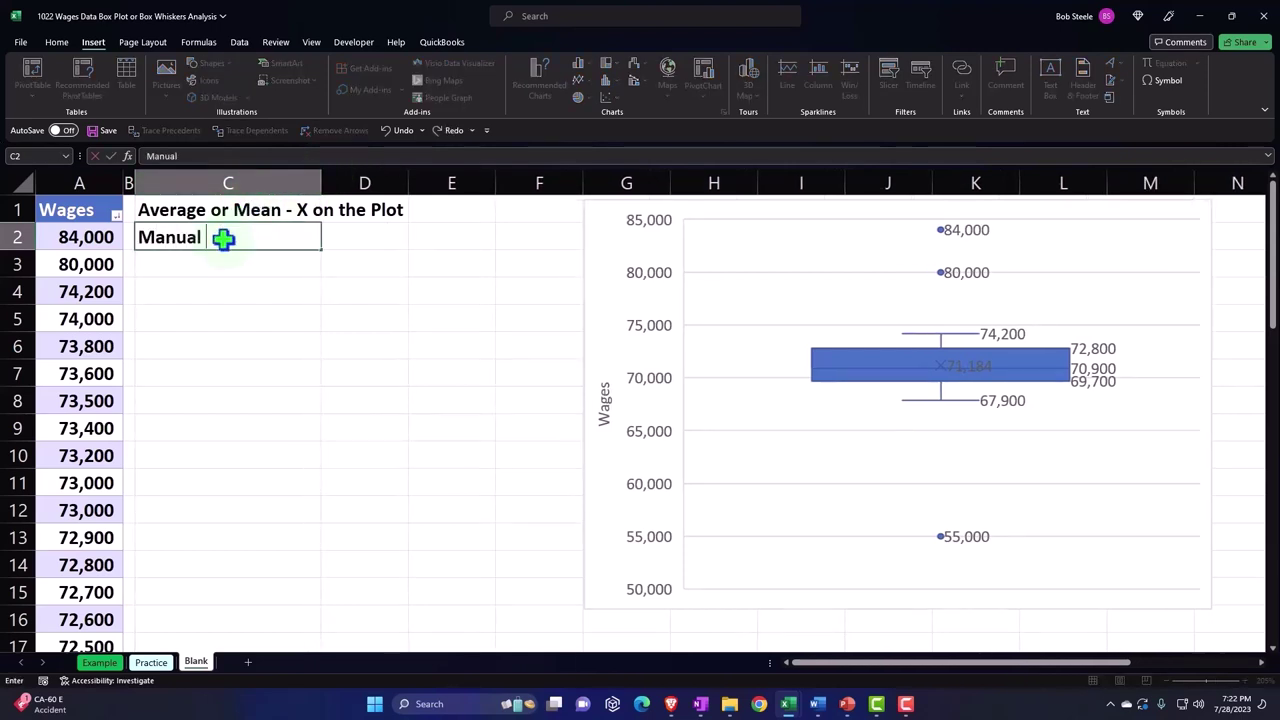
text( Calculation)
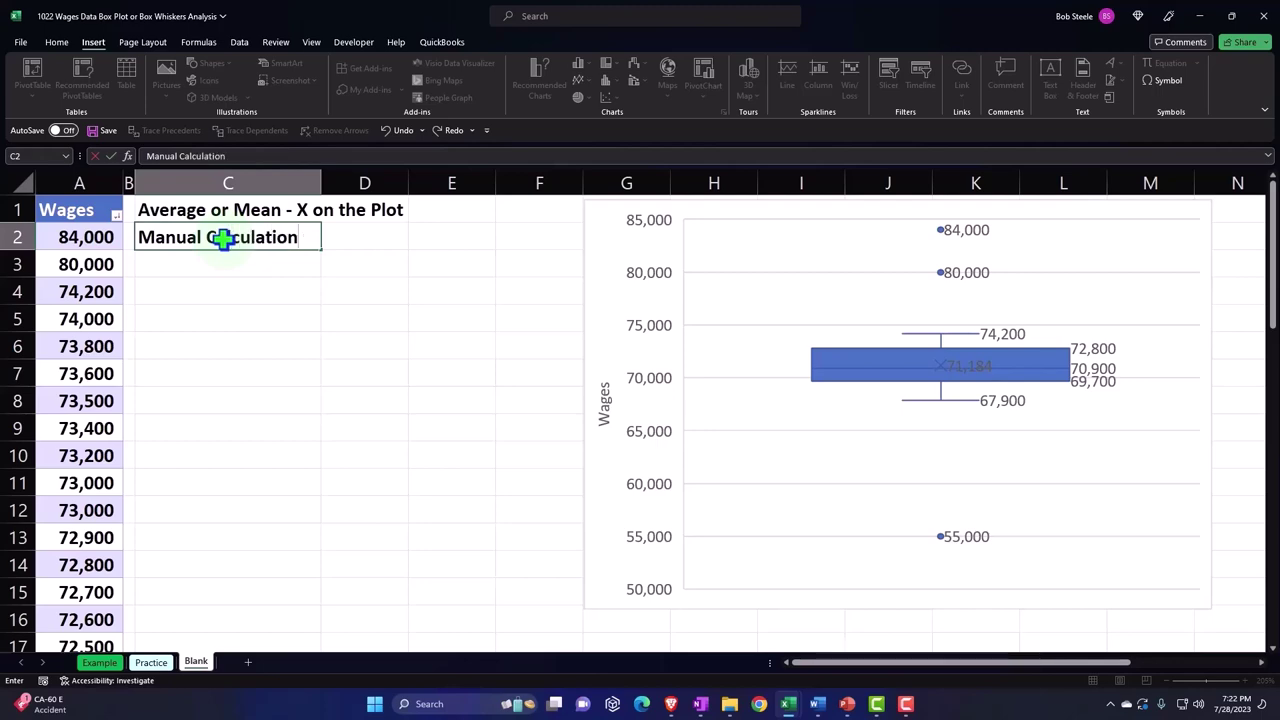
key(Return)
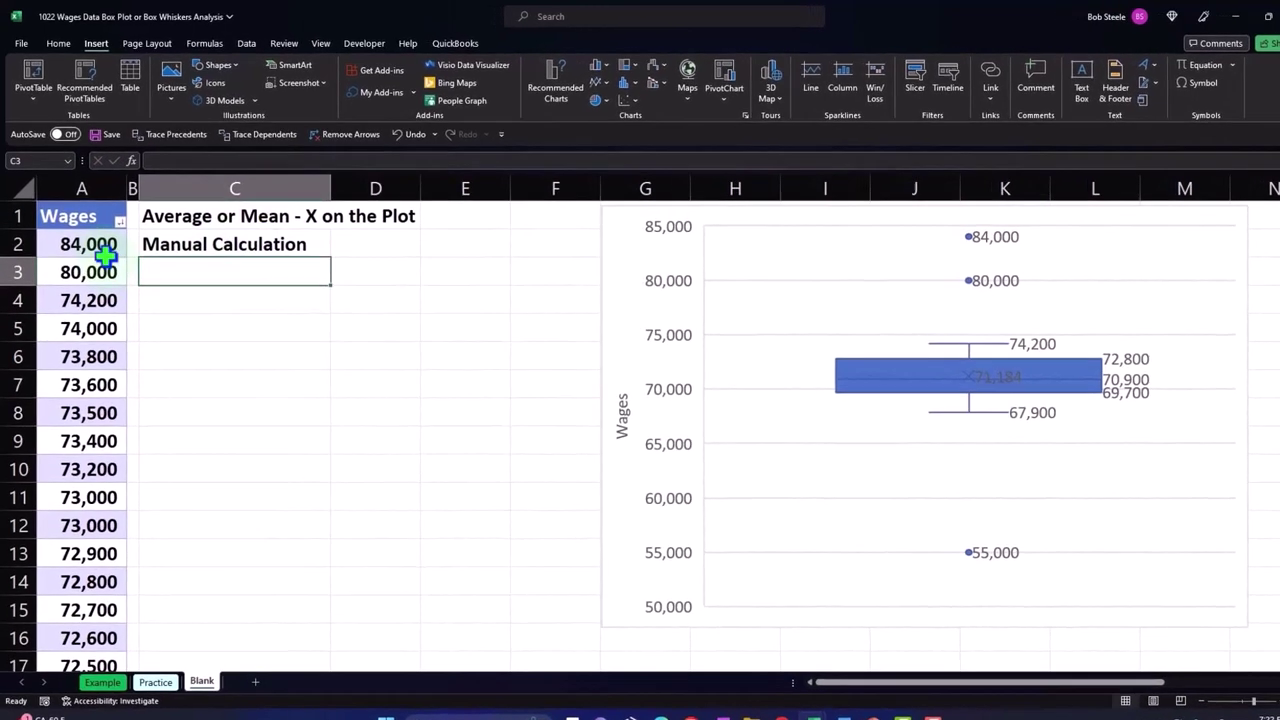
Select the whole Wages column to see its average
mouse_move(90, 253)
mouse_down()
mouse_move(58, 643)
mouse_move(70, 700)
mouse_move(72, 596)
mouse_up()
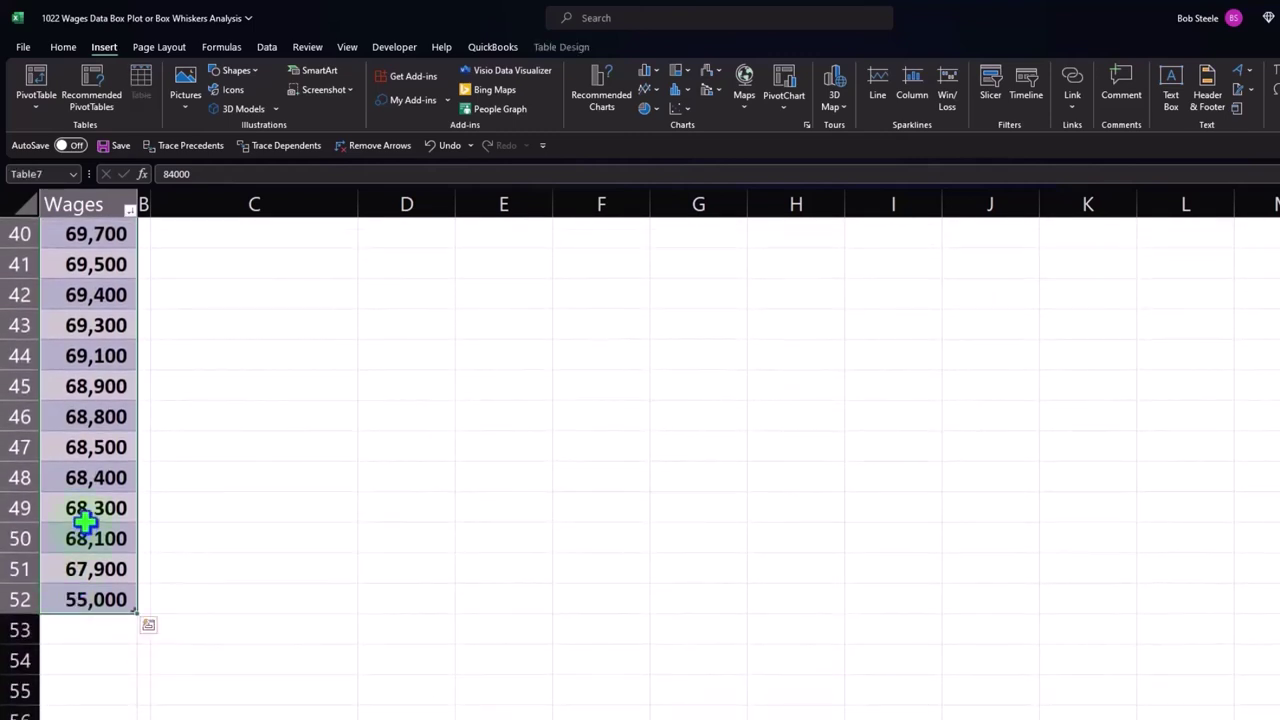
scroll(85, 520, up, 13)
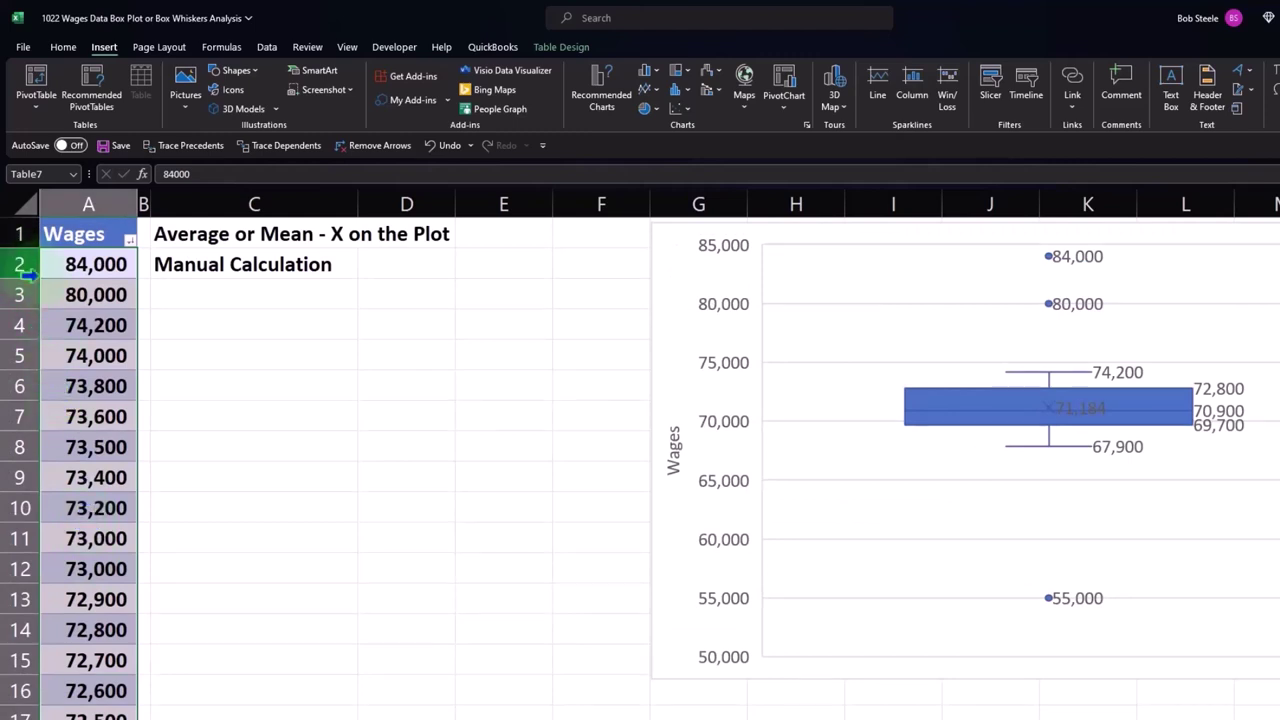
click(61, 268)
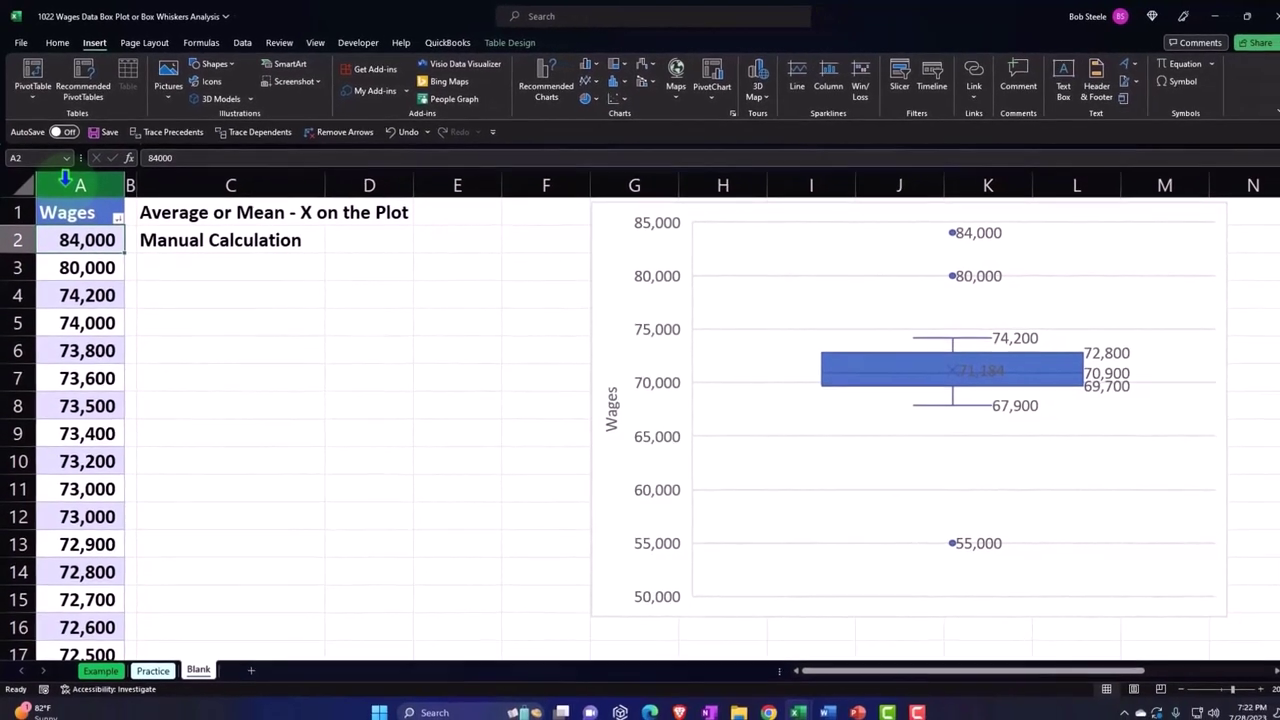
click(66, 183)
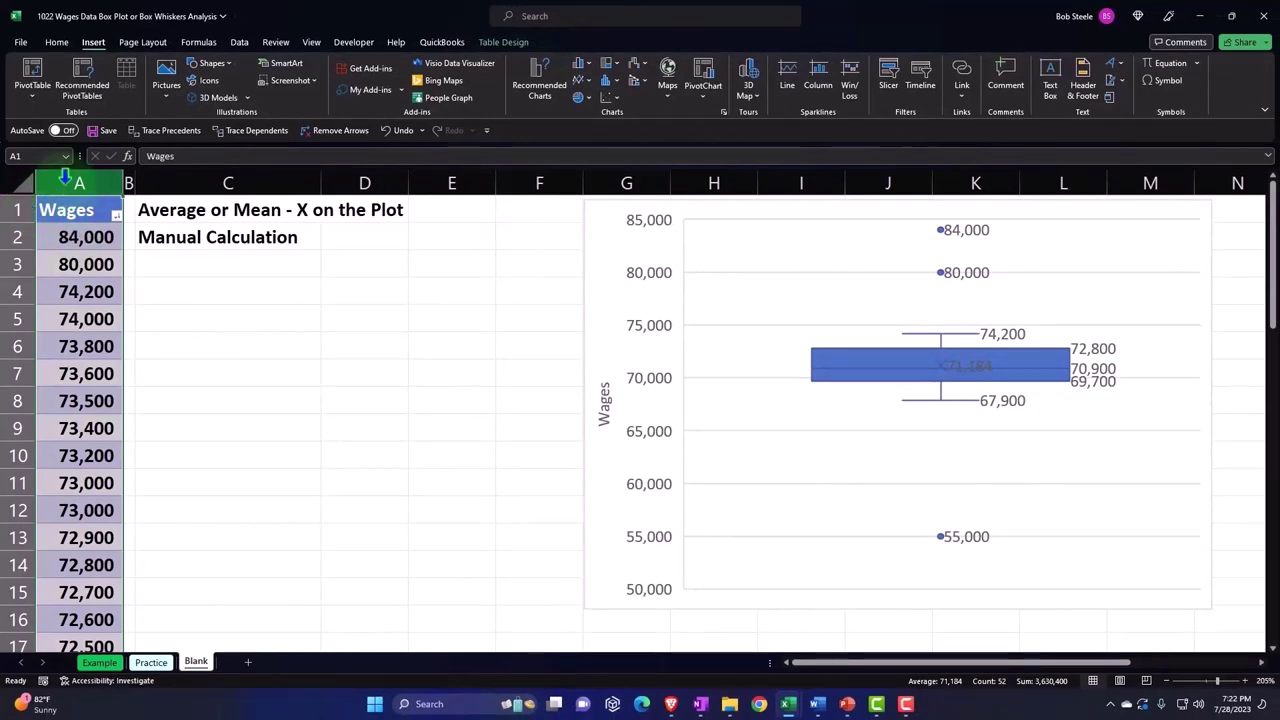
scroll(63, 400, down, 5)
scroll(63, 403, down, 12)
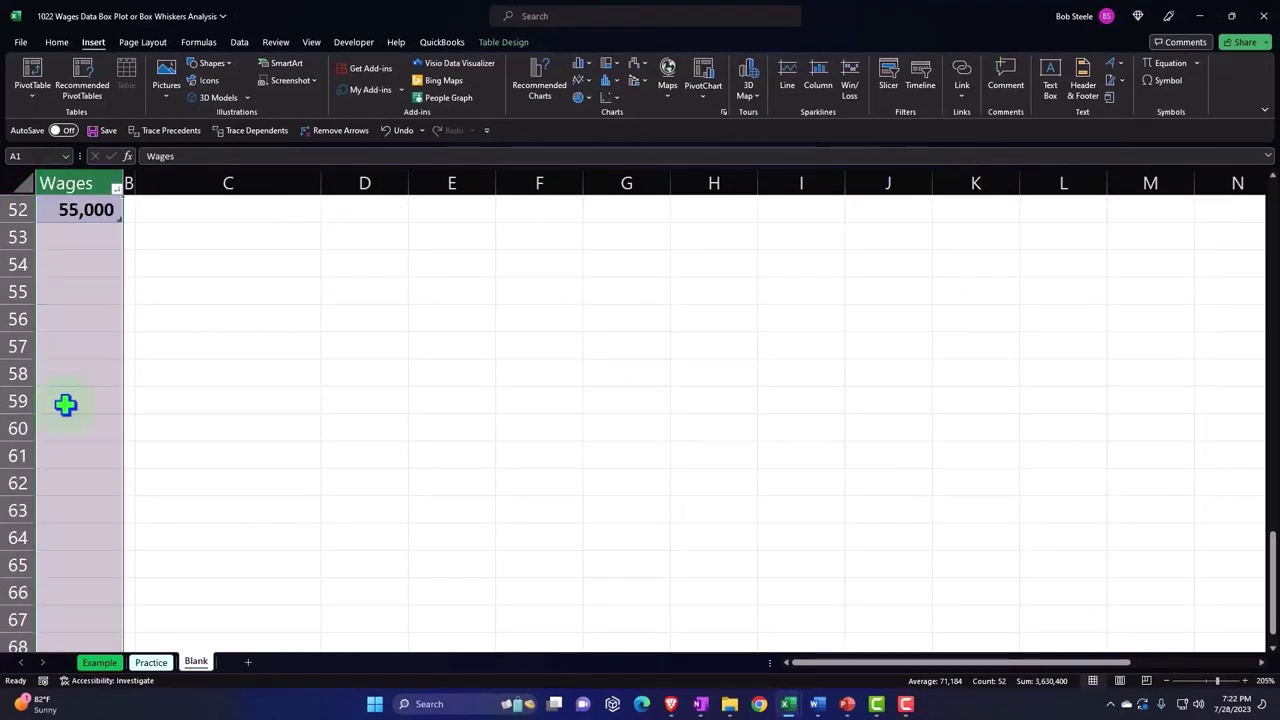
scroll(65, 404, down, 1)
scroll(65, 404, up, 4)
scroll(65, 400, up, 11)
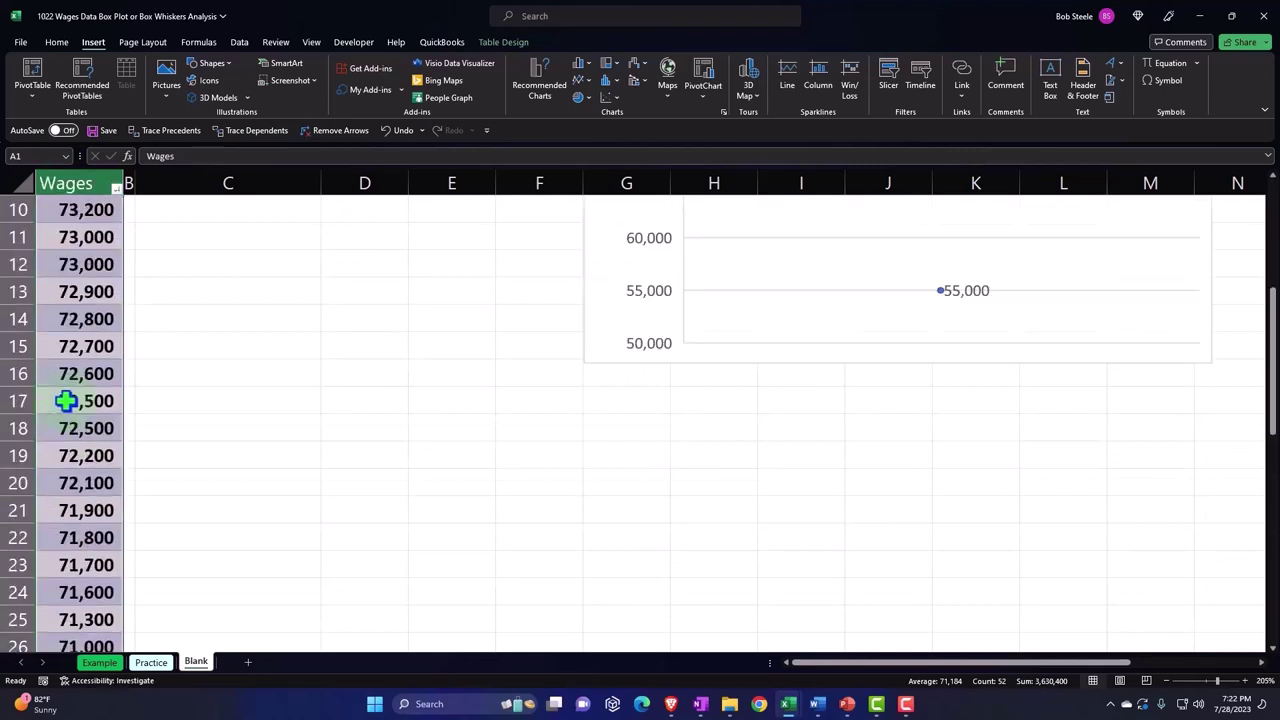
scroll(65, 398, up, 3)
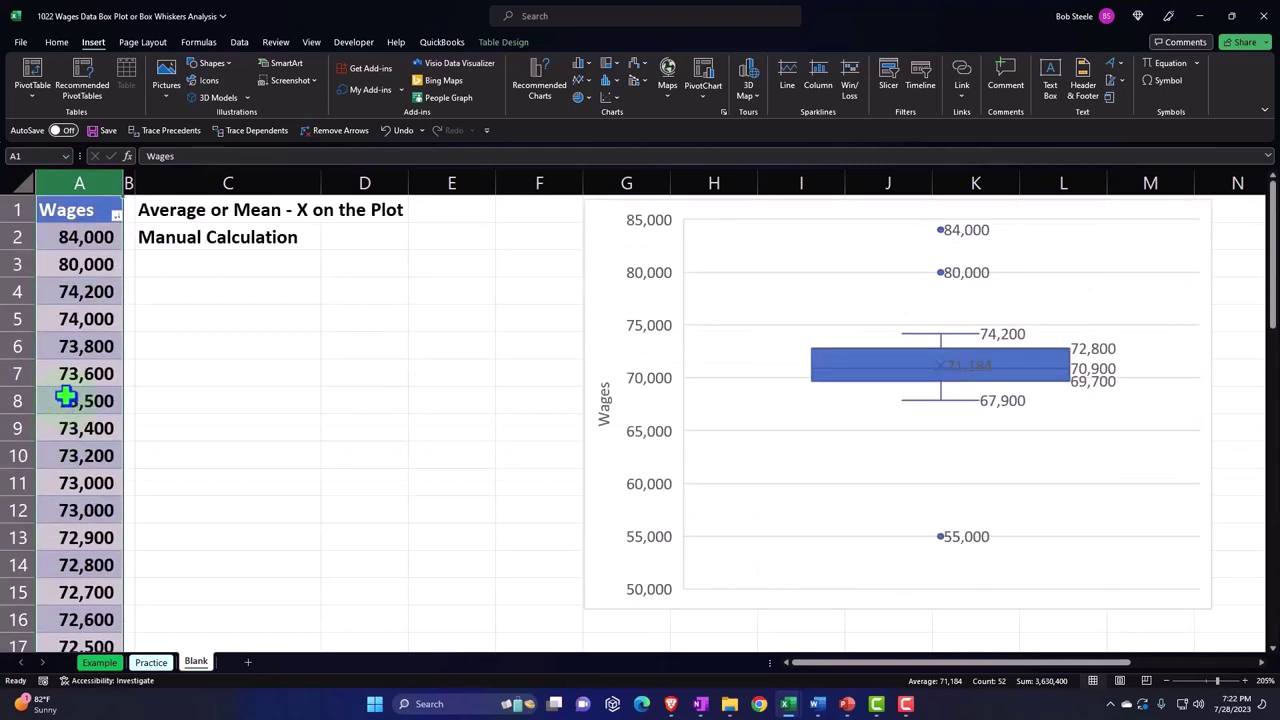
Insert a blank column before the Wages data and enter '#' as its A1 header
right_click(75, 233)
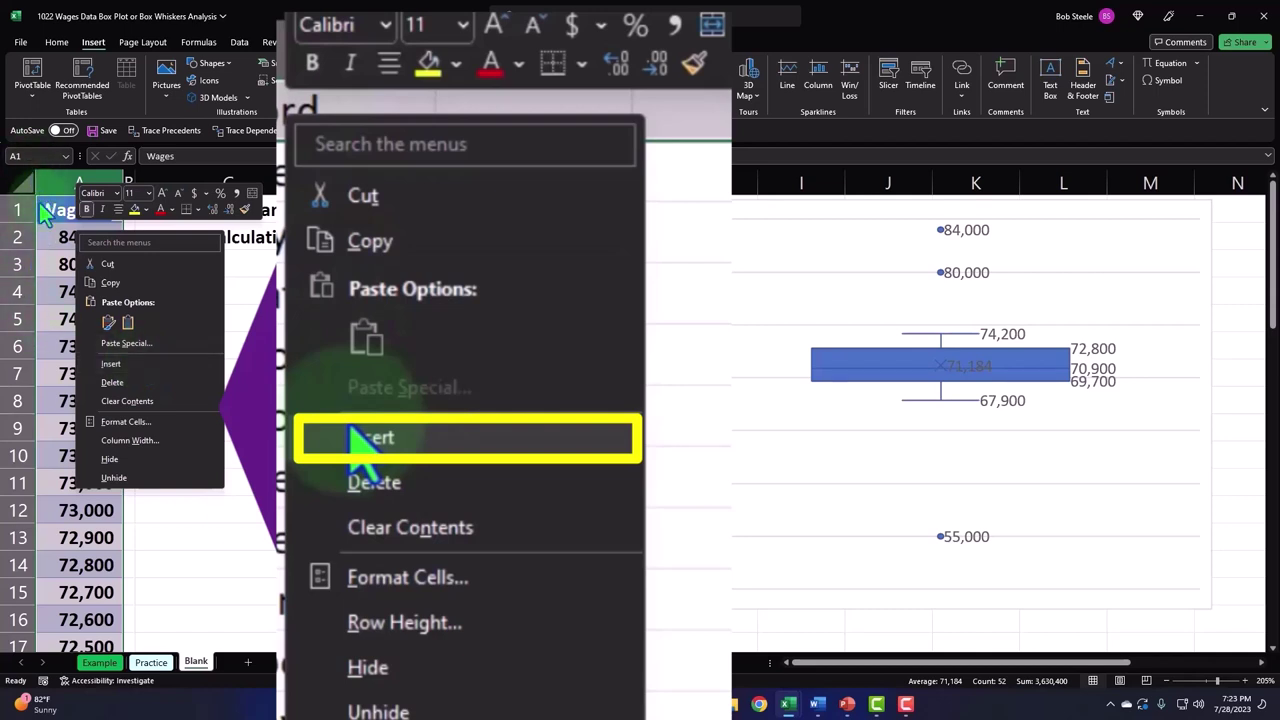
click(111, 363)
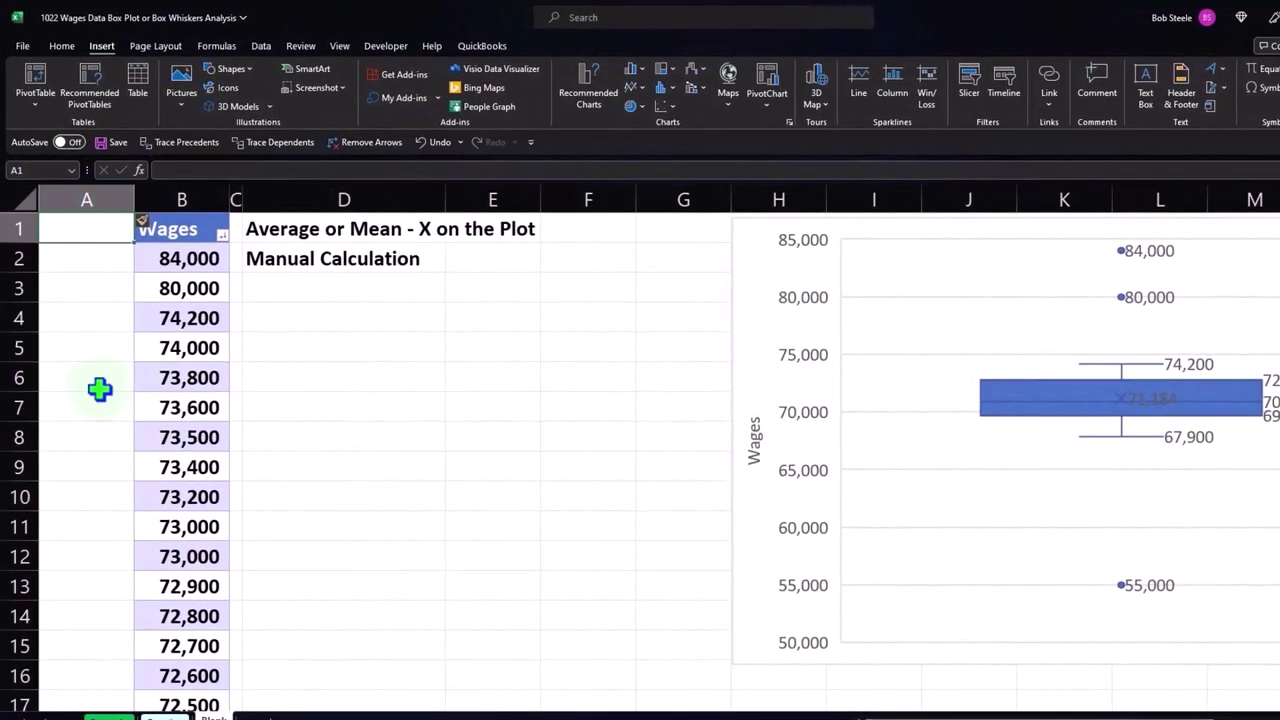
text(#)
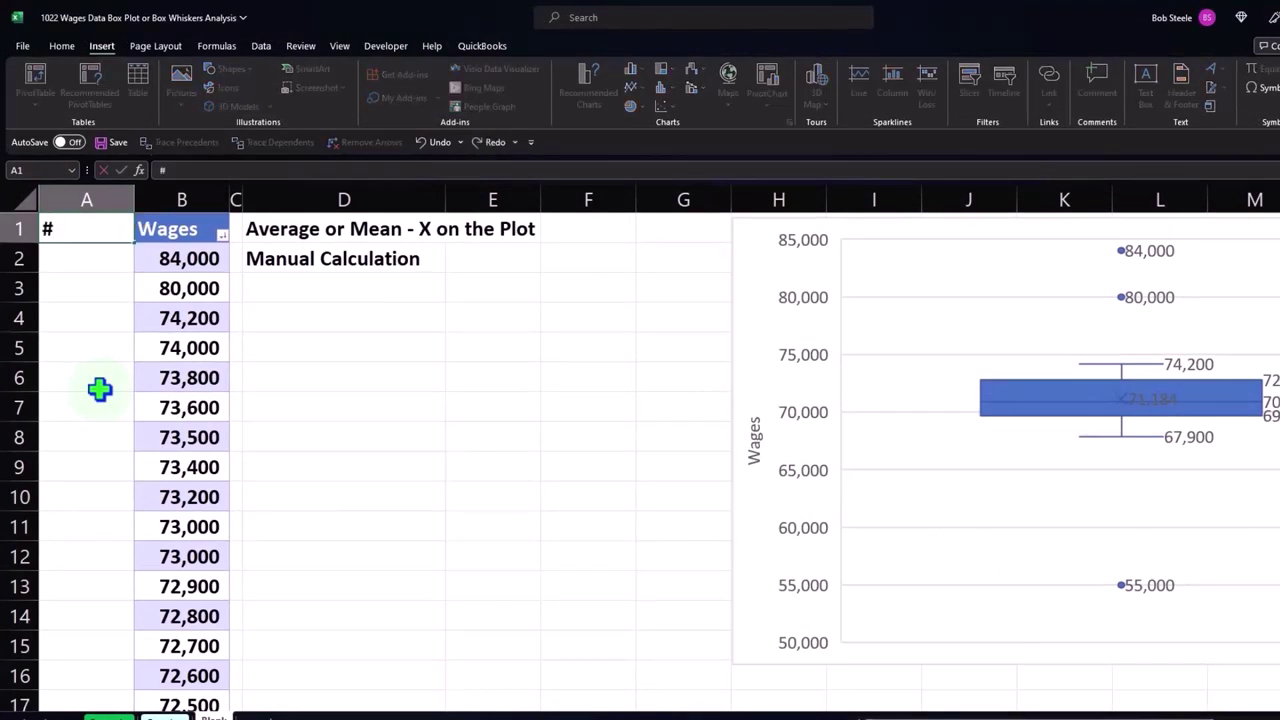
key(Return)
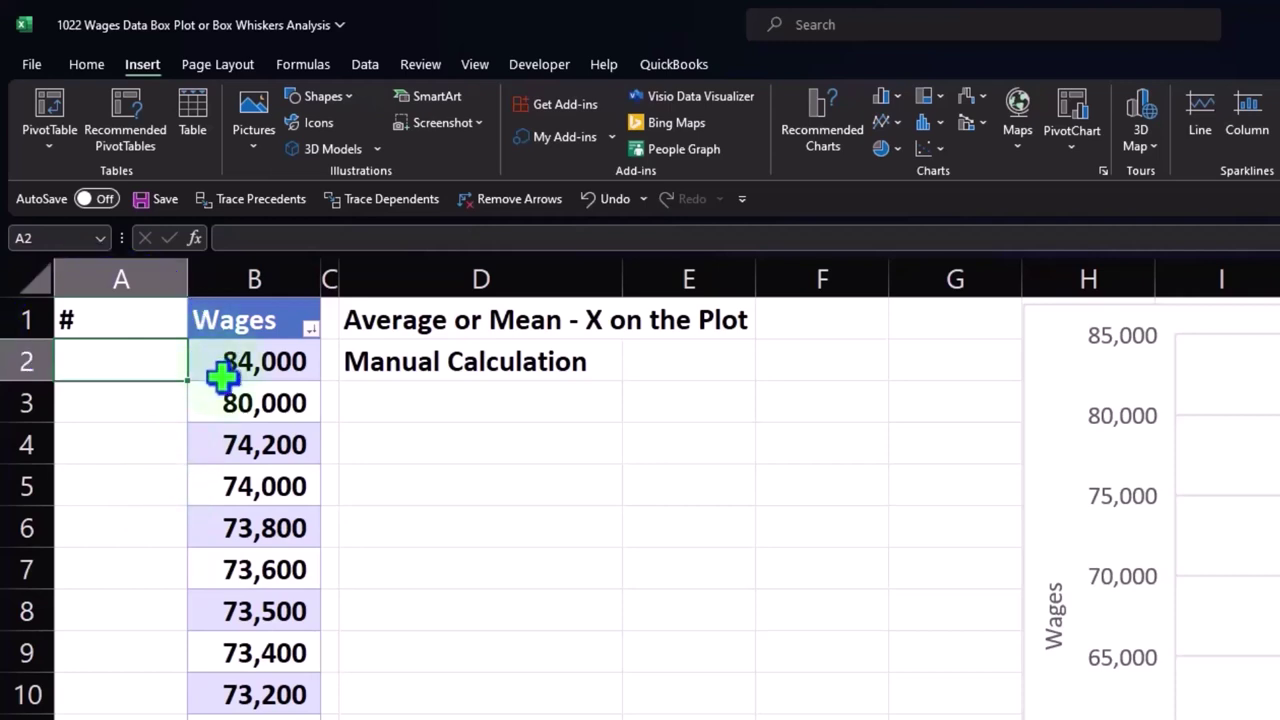
Number the wages 1 through 51 in column A by filling down from 1 and 2
text(1)
key(Return)
text(2)
key(Return)
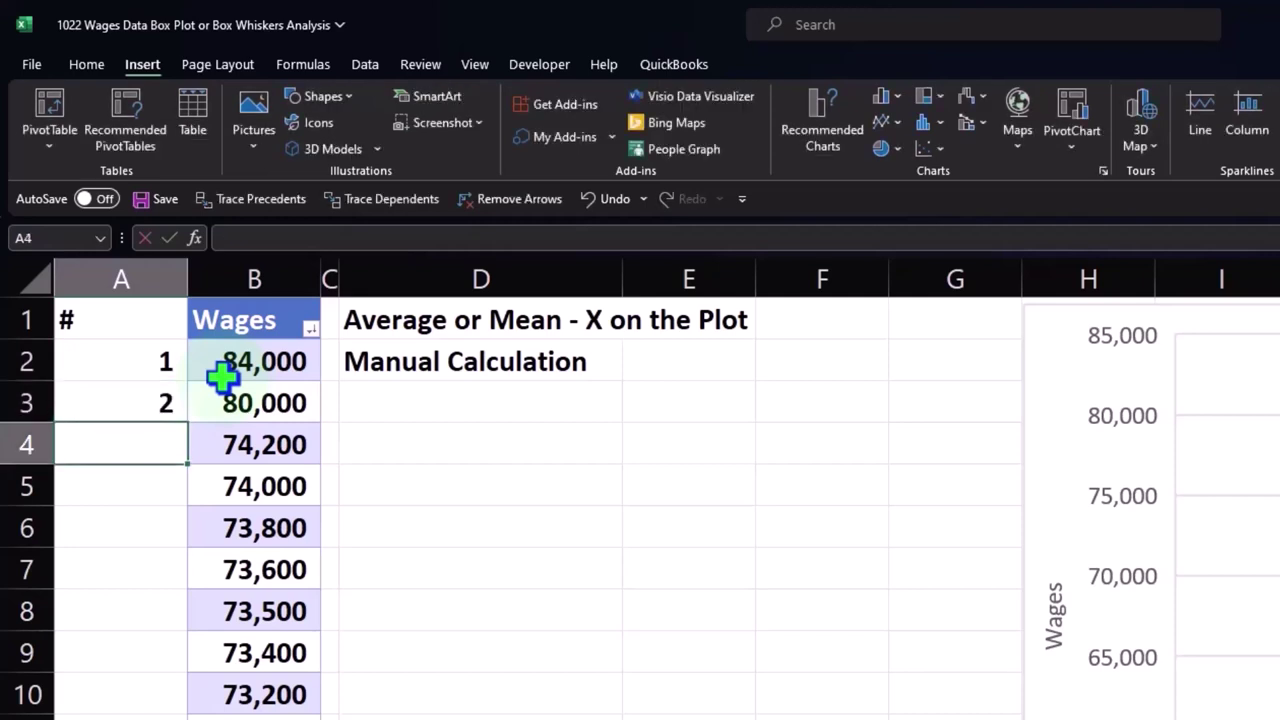
drag(163, 362, 163, 415)
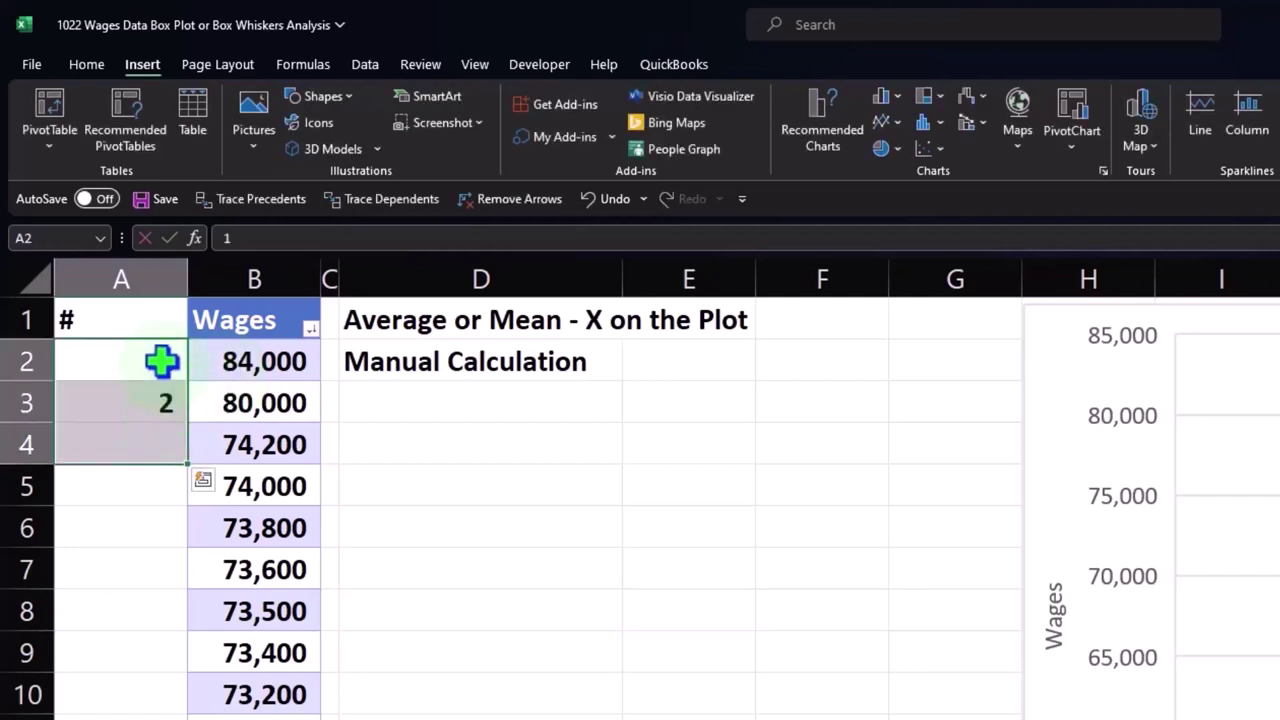
drag(163, 362, 160, 393)
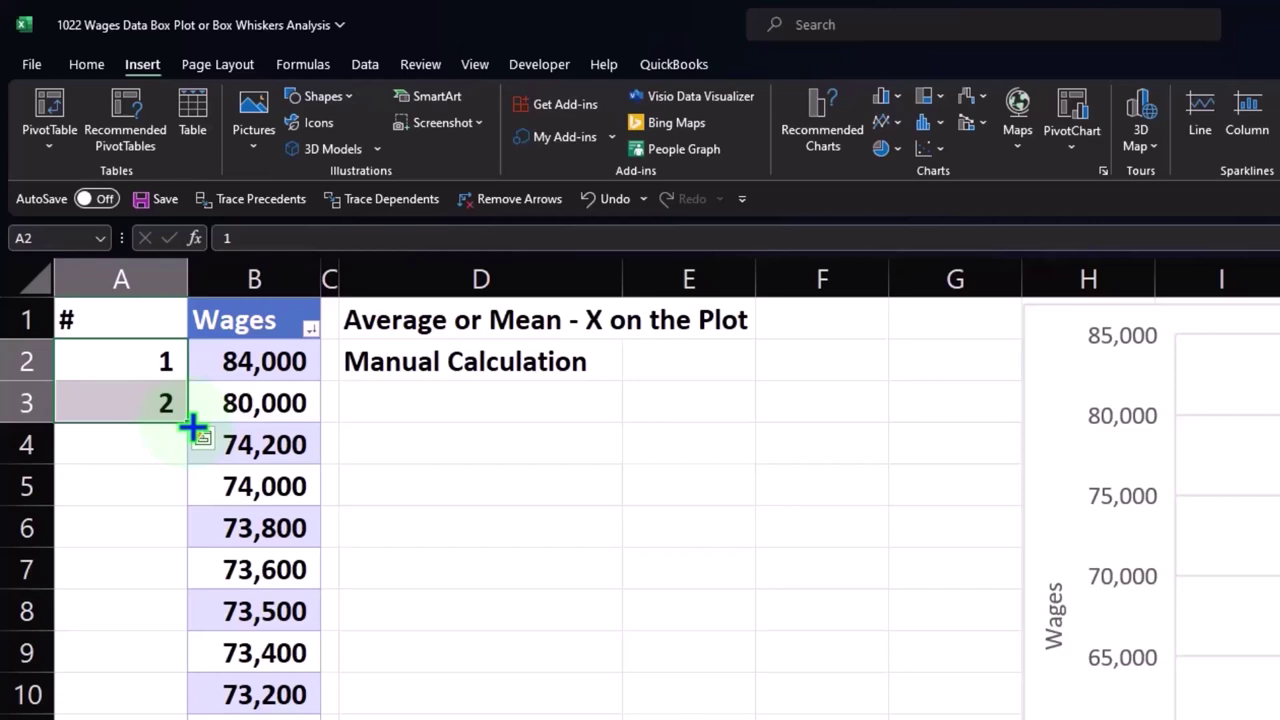
click(141, 401)
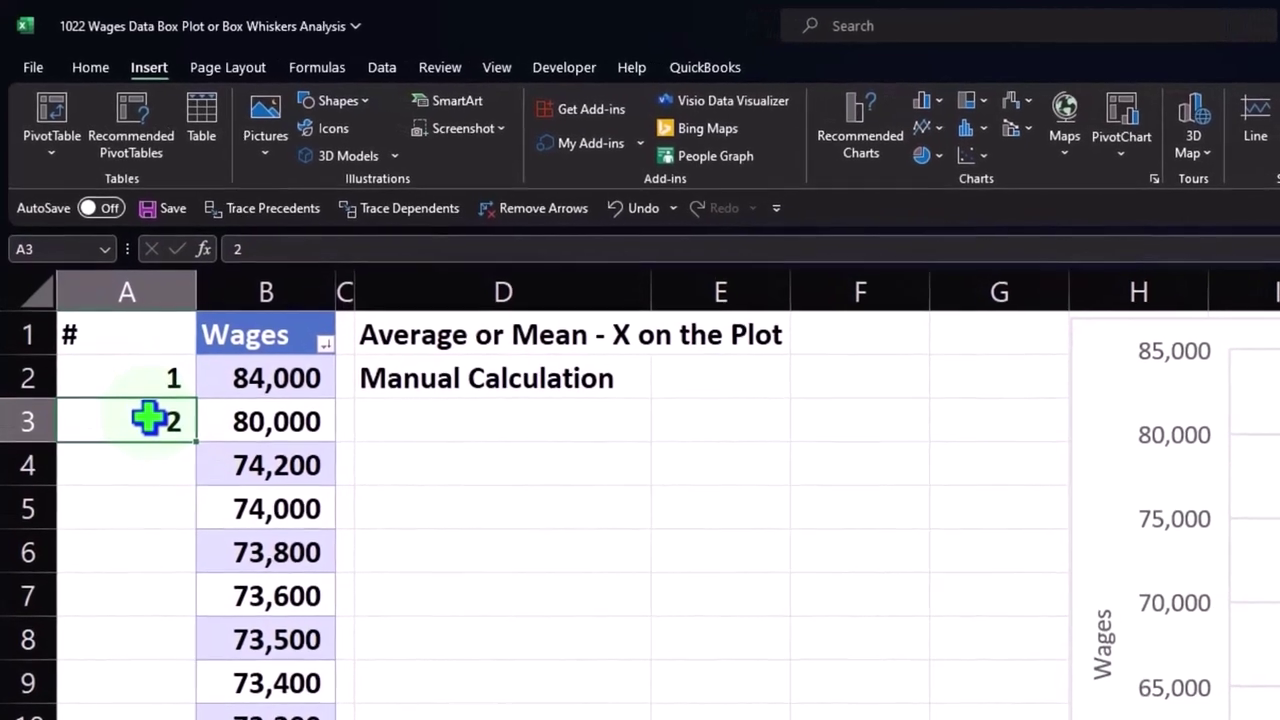
drag(155, 392, 158, 428)
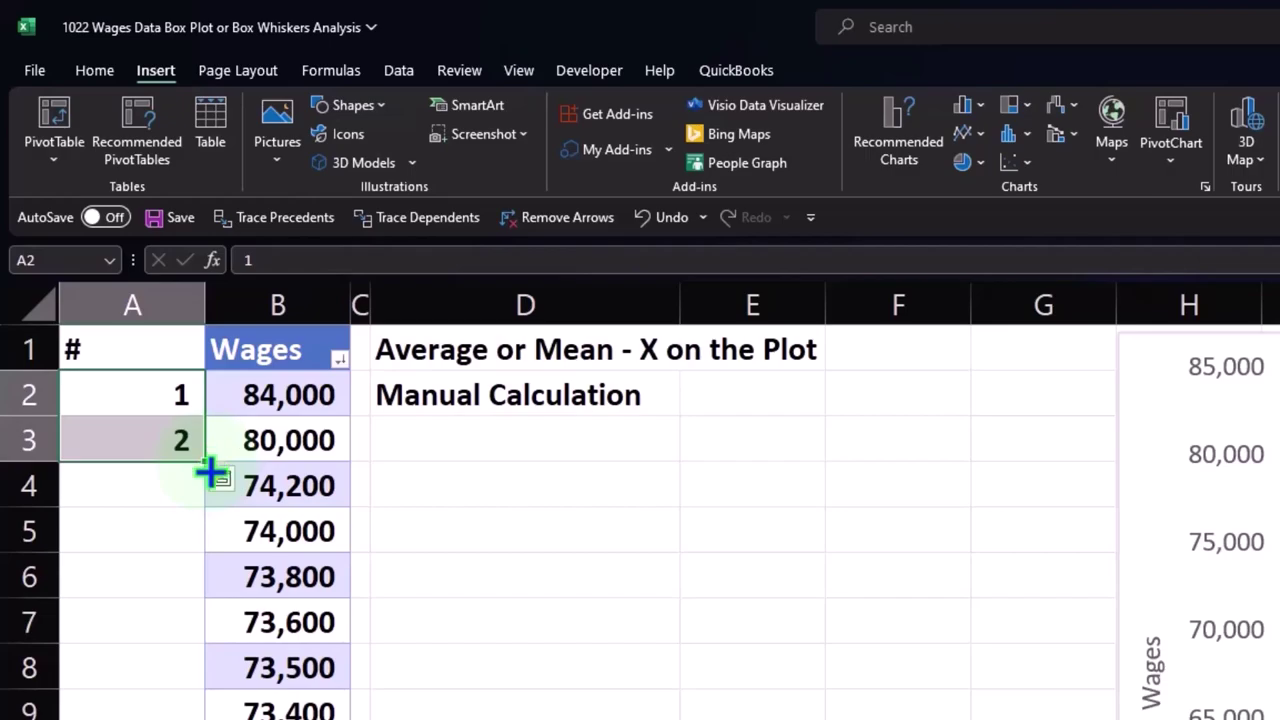
mouse_move(213, 465)
mouse_down()
mouse_move(130, 715)
mouse_move(117, 603)
mouse_up()
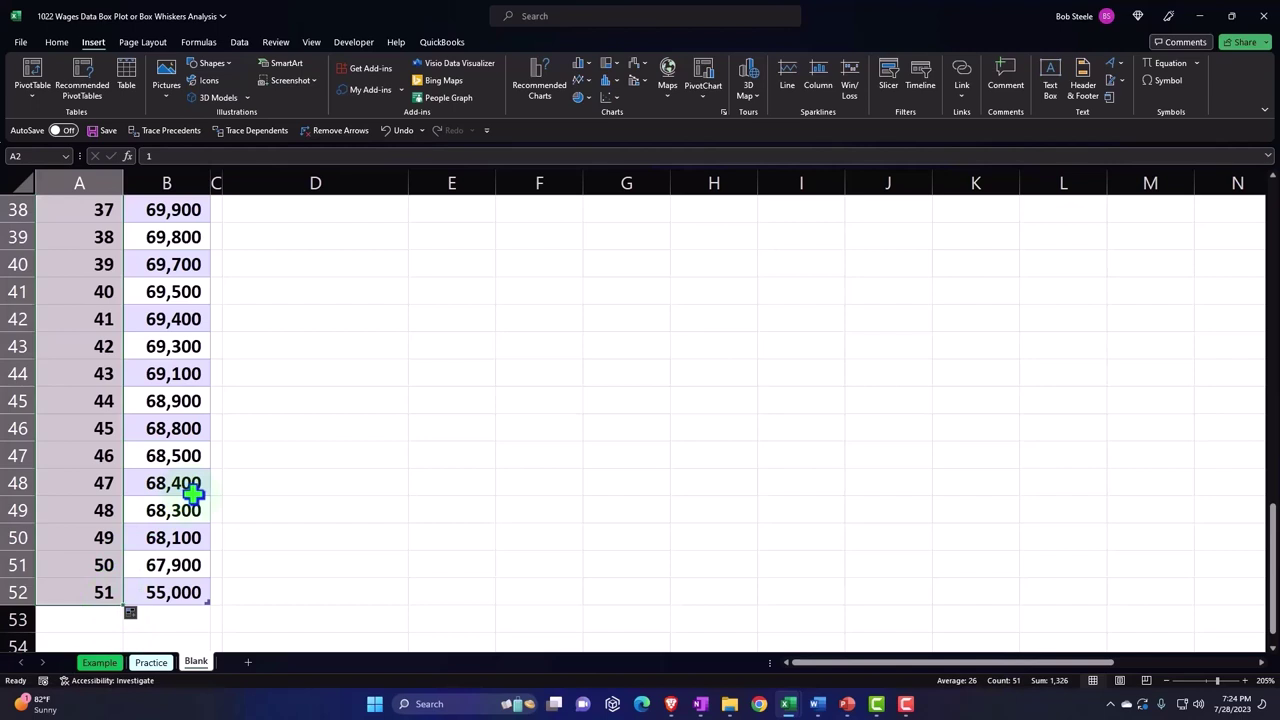
Narrow the numbering column A beside the Wages column
scroll(192, 492, up, 5)
scroll(192, 492, up, 7)
scroll(192, 300, up, 1)
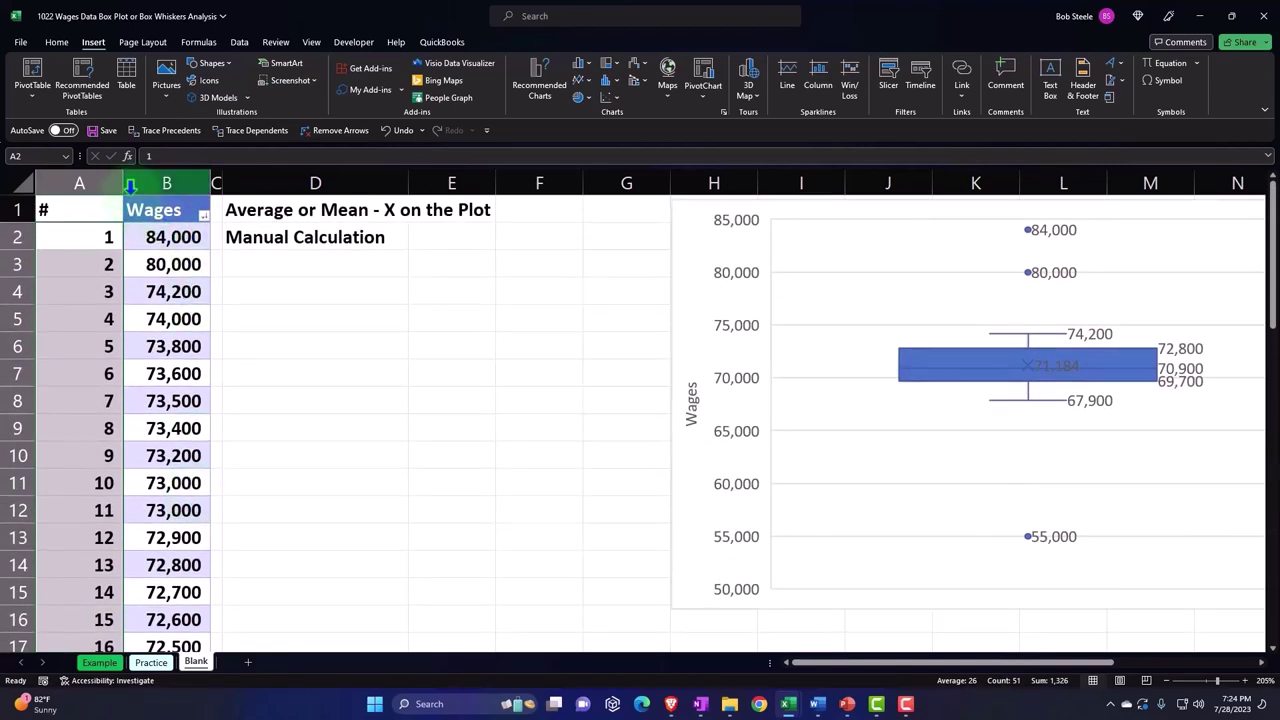
drag(123, 184, 88, 184)
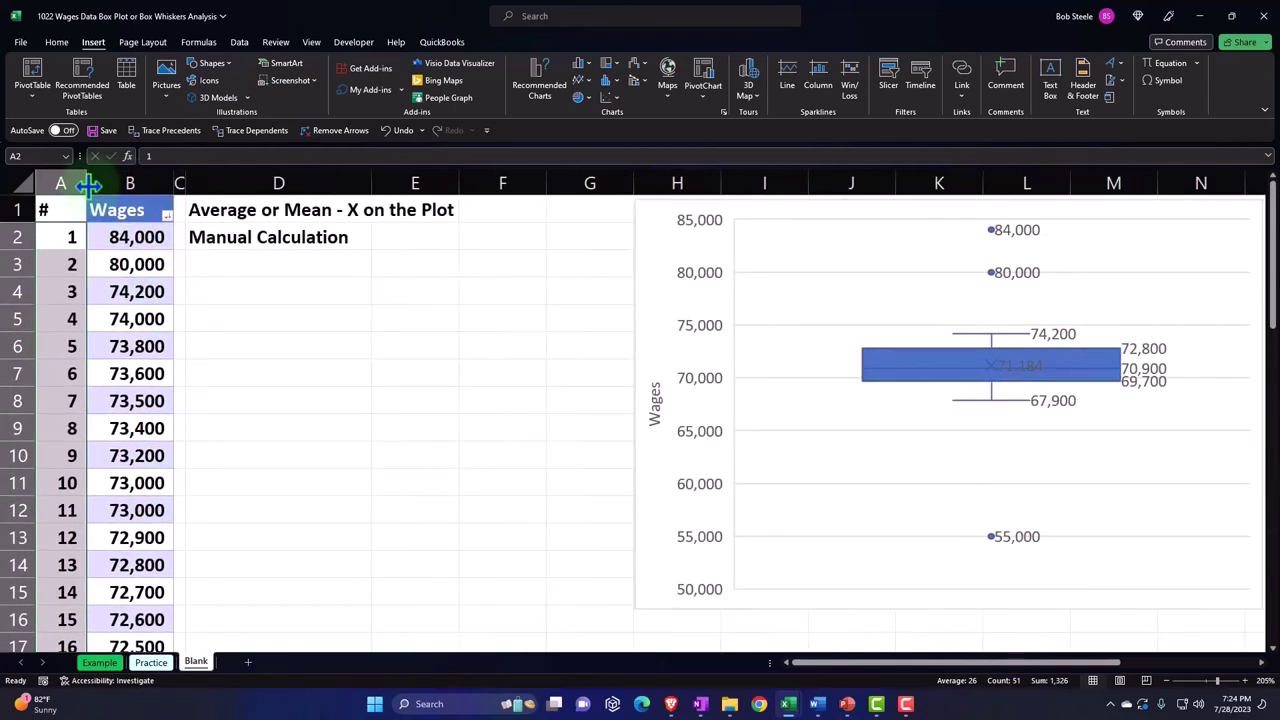
Center the 1–51 numbers and '#' header in column A and trim the column slightly narrower
click(58, 44)
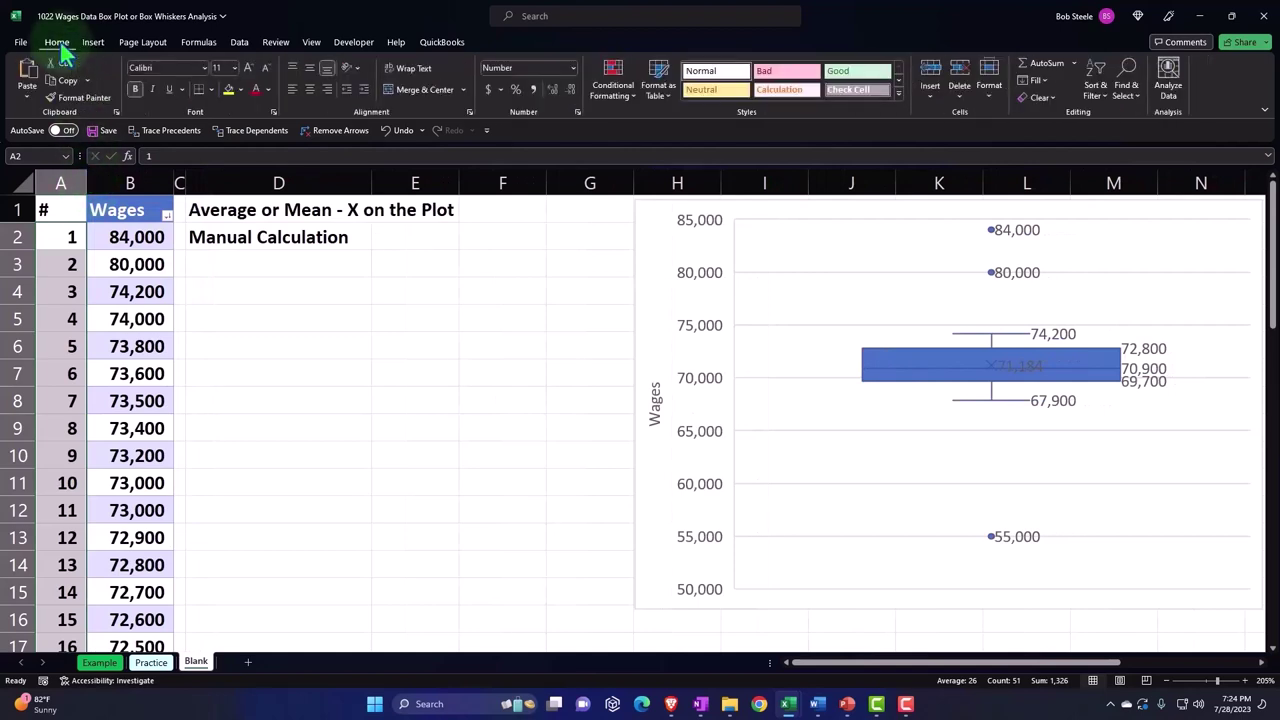
click(311, 89)
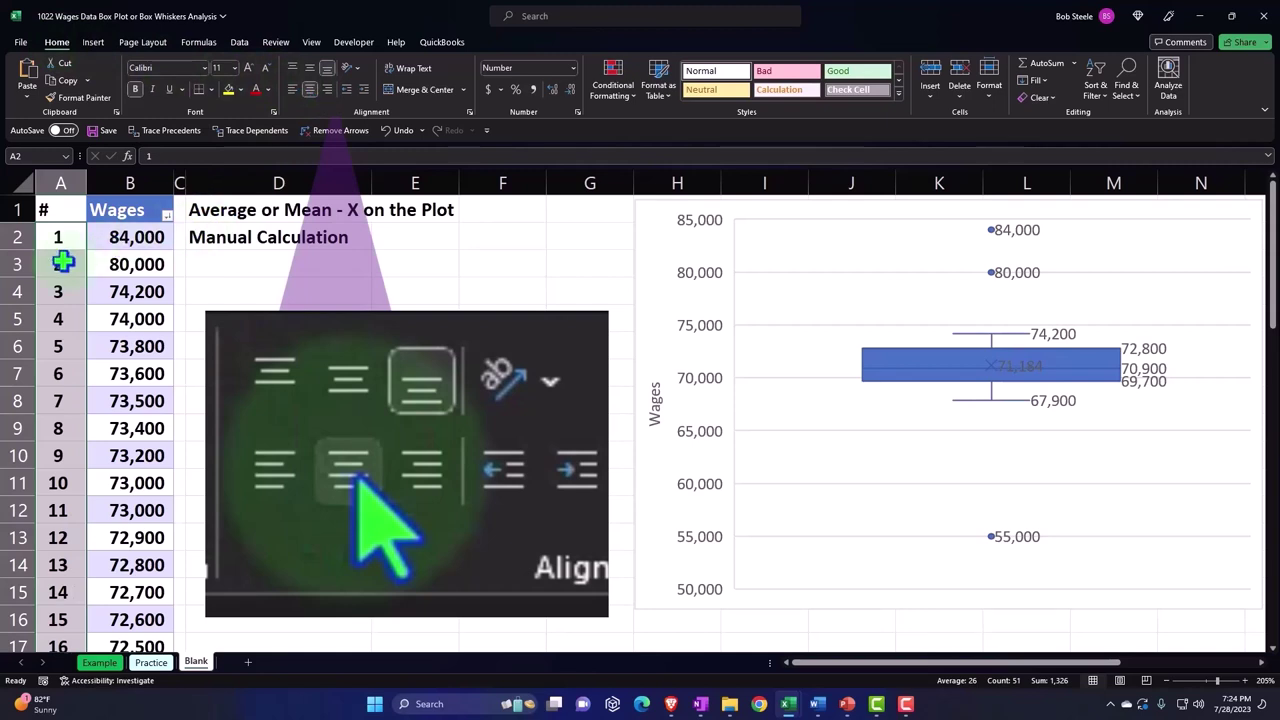
click(60, 208)
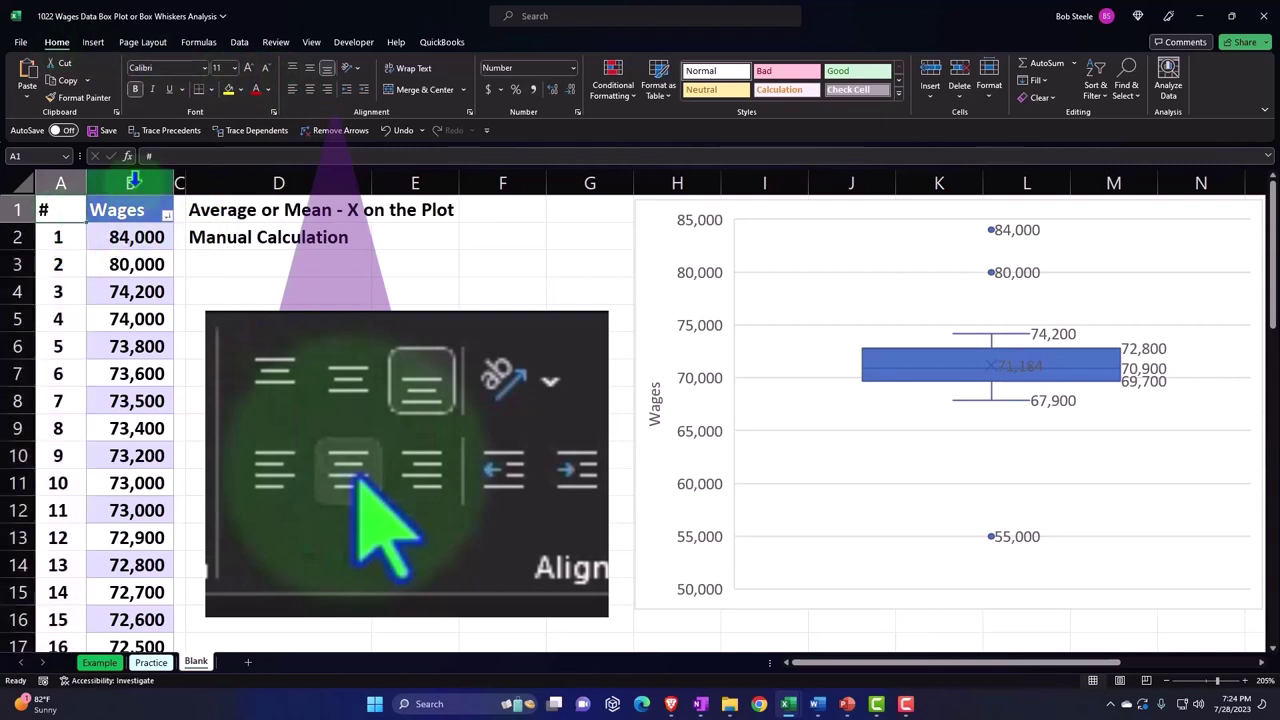
click(310, 89)
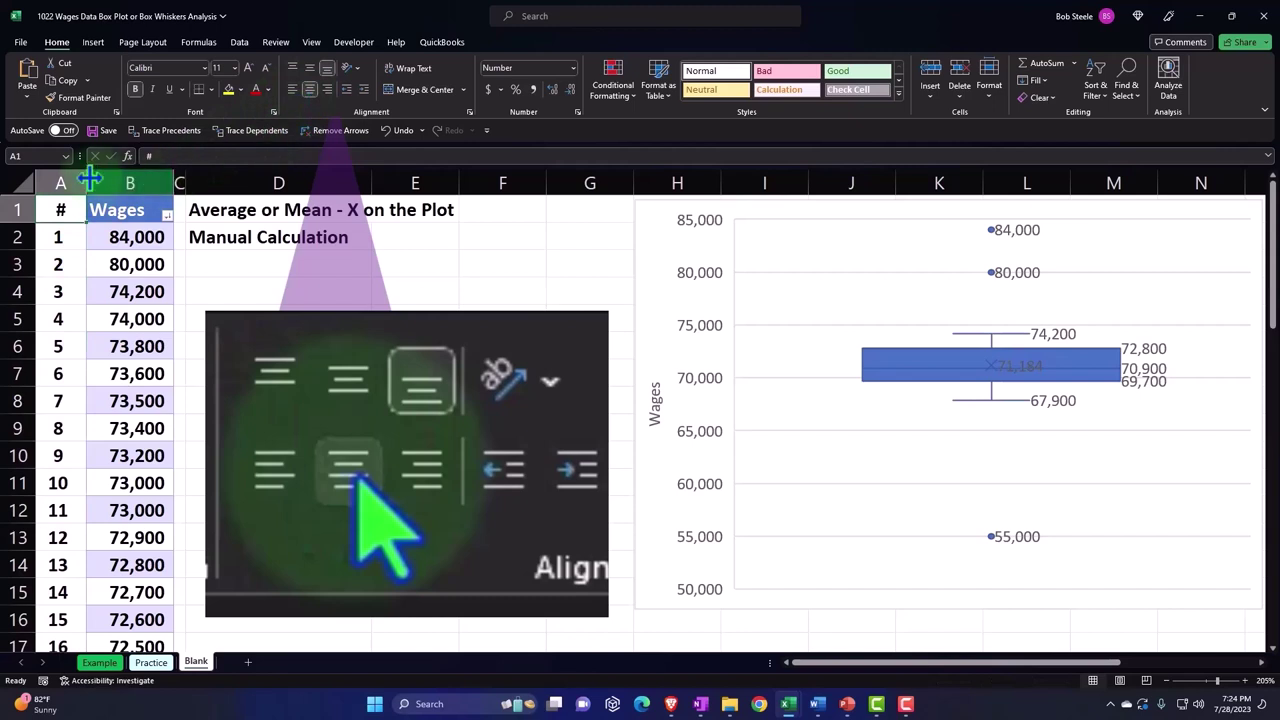
drag(90, 178, 77, 178)
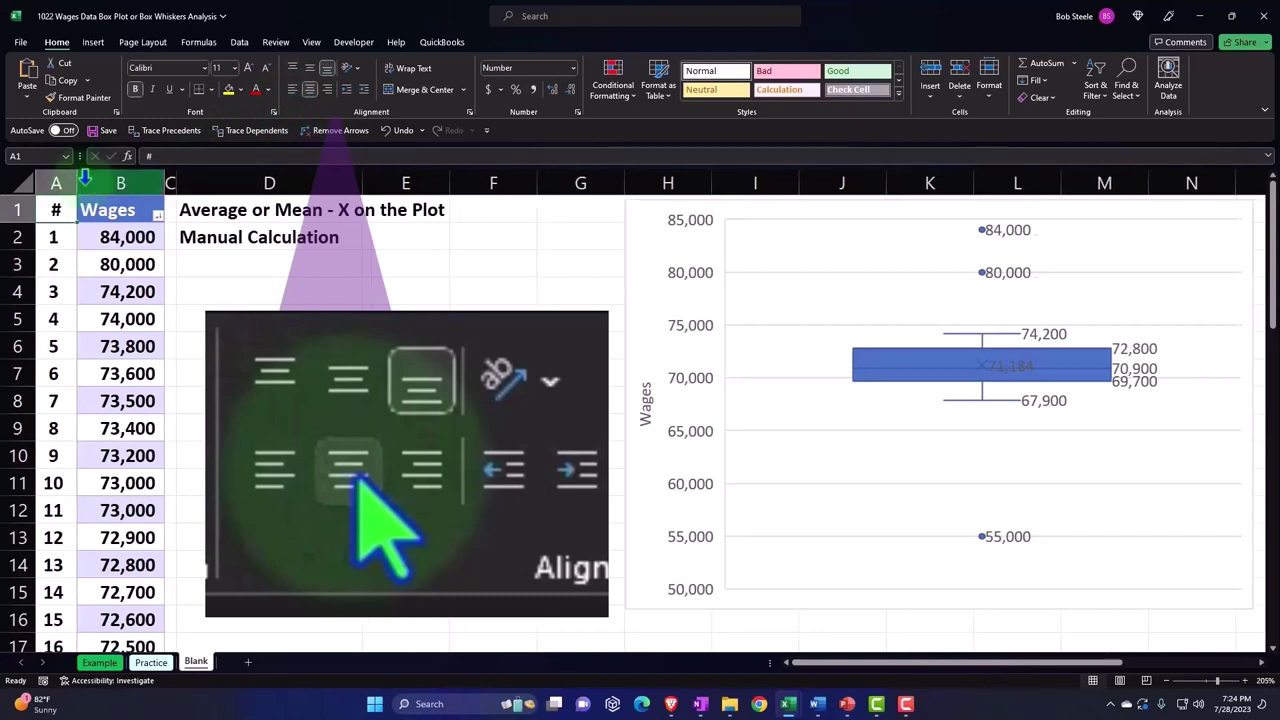
click(391, 240)
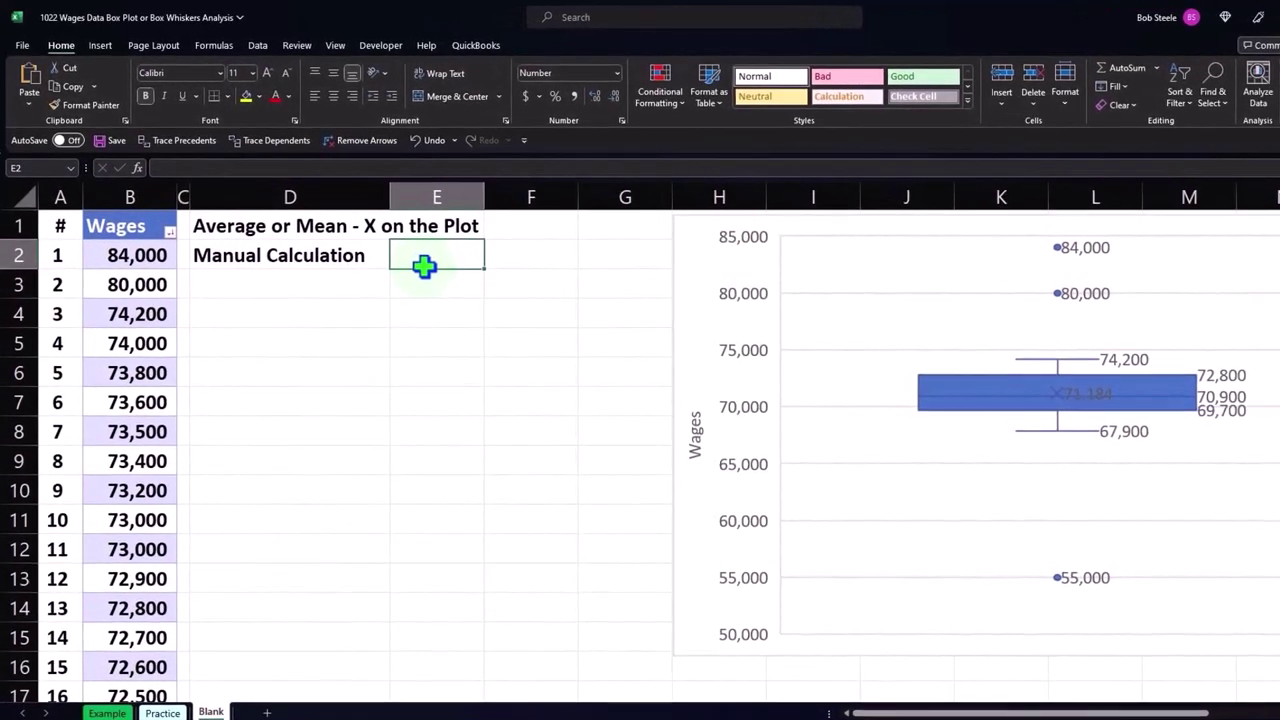
Enter a SUM of the Wages column from B2 down in E2, giving 3,630,400
text(=sum()
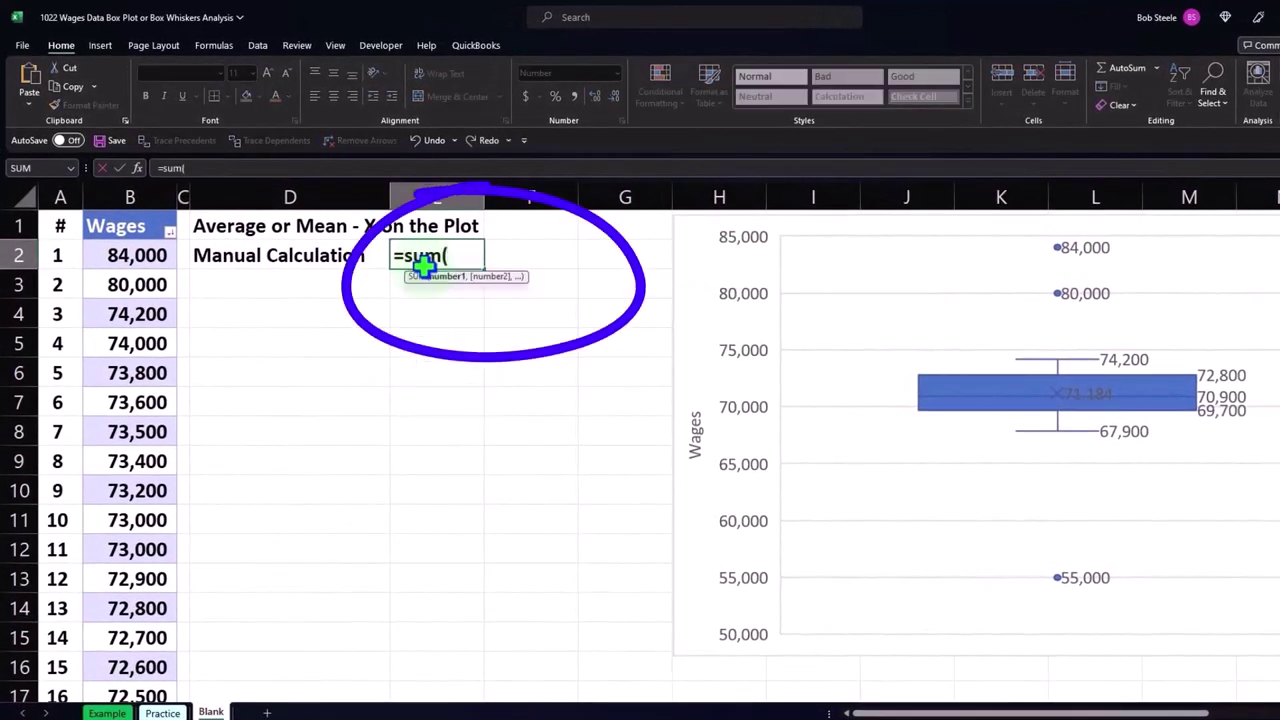
key(Left)
key(Left)
key(Left)
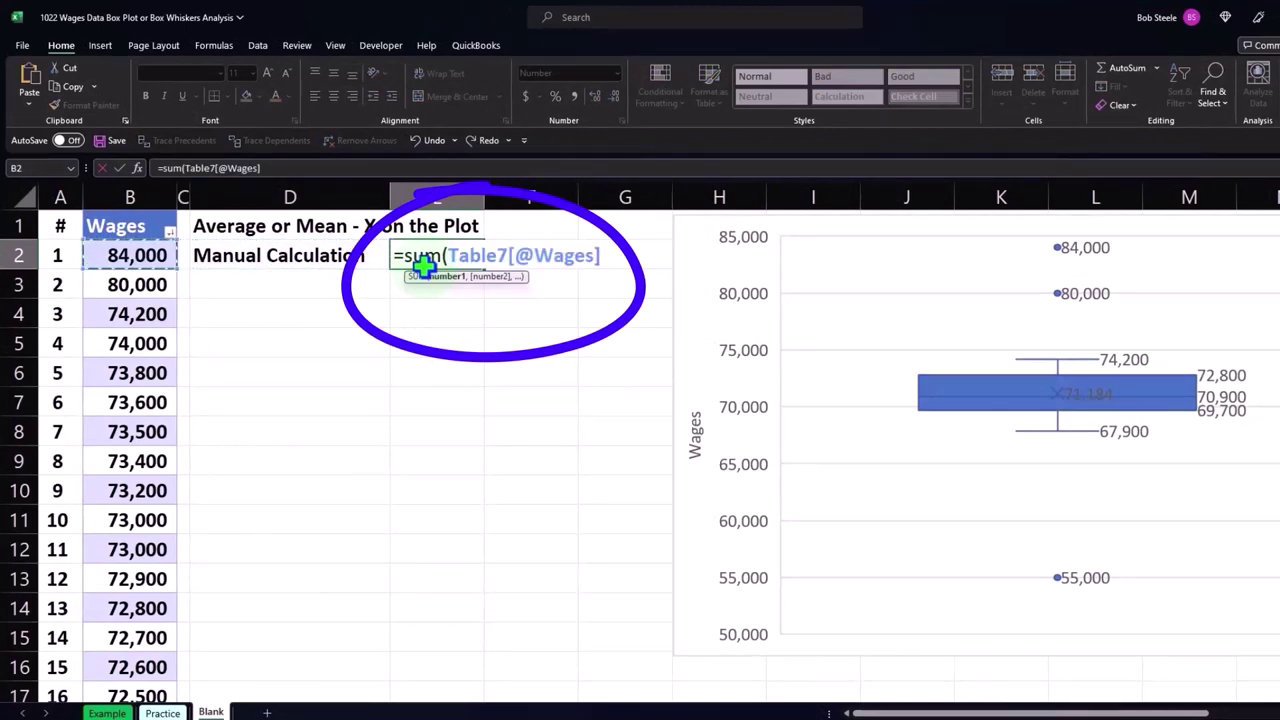
click(130, 200)
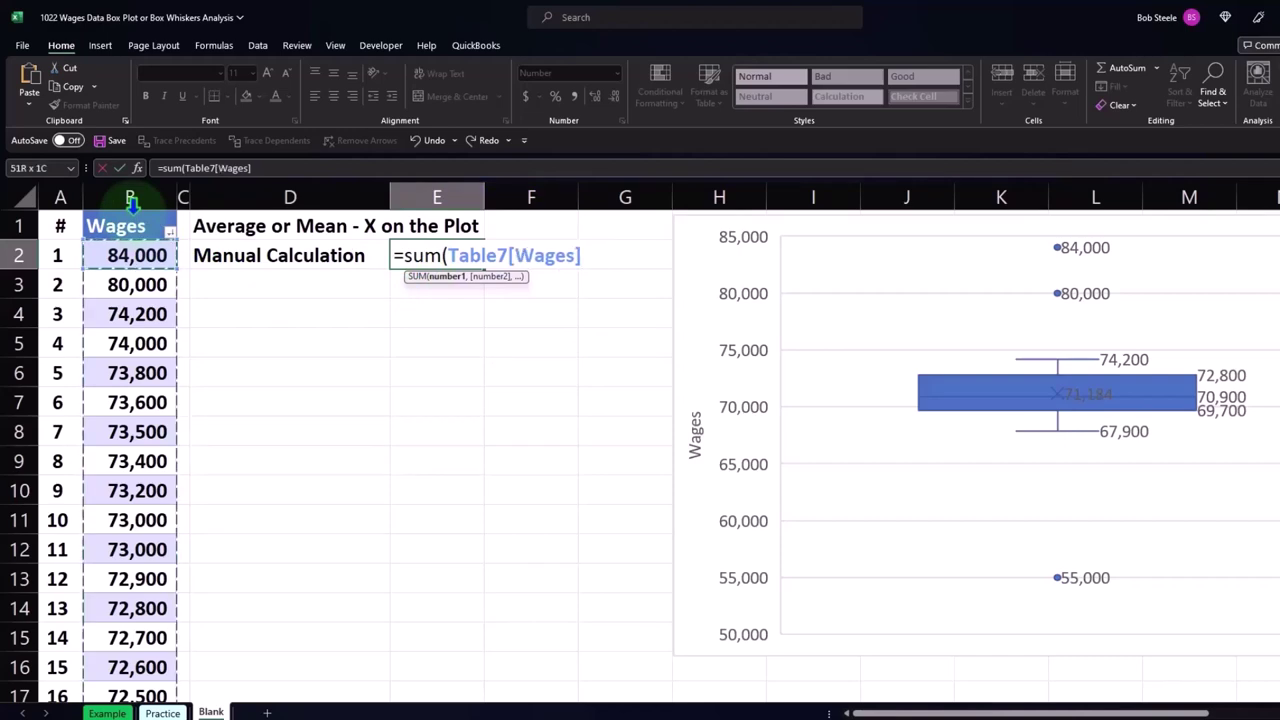
scroll(189, 391, down, 5)
scroll(196, 432, down, 8)
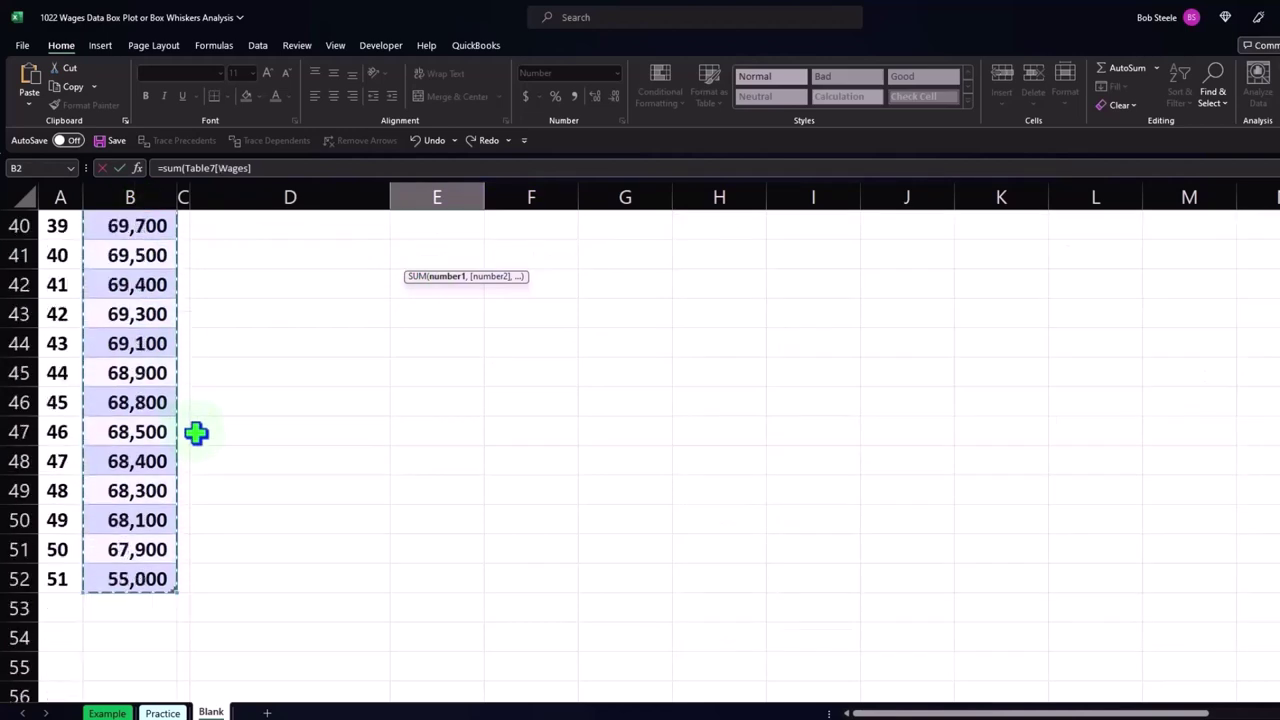
scroll(196, 432, up, 6)
scroll(204, 434, up, 13)
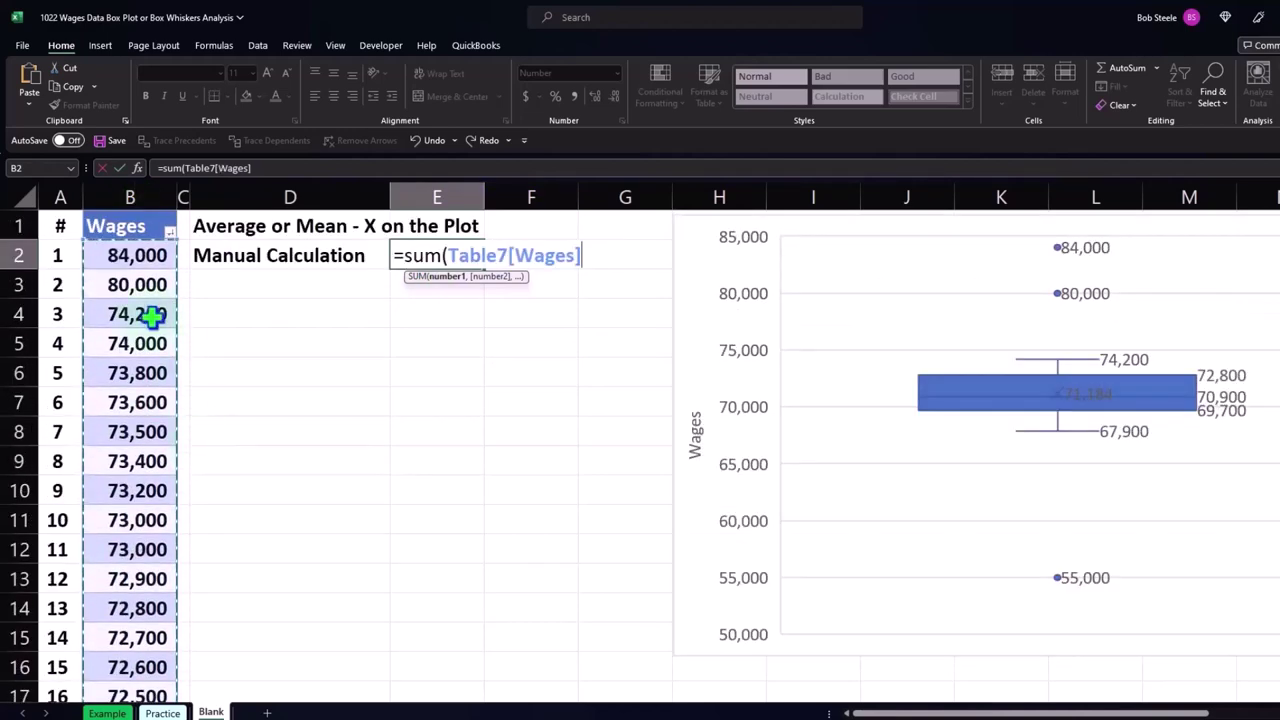
click(140, 262)
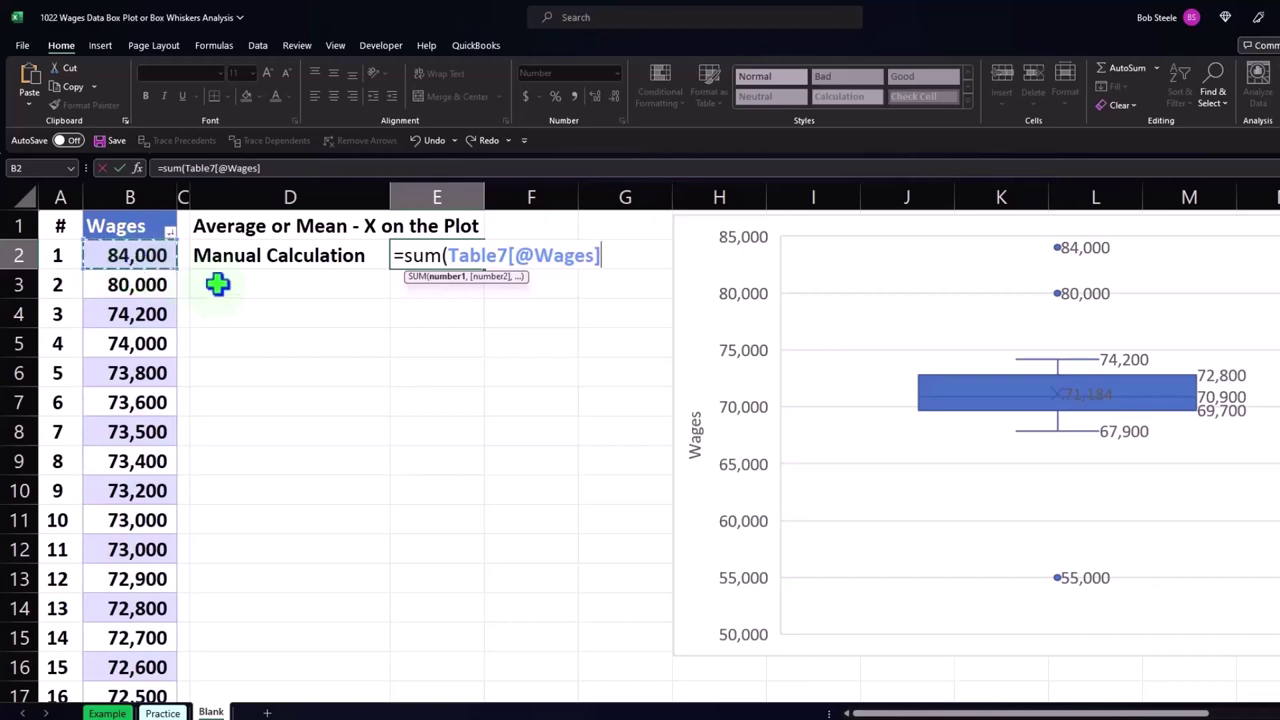
key(ctrl+shift+Down)
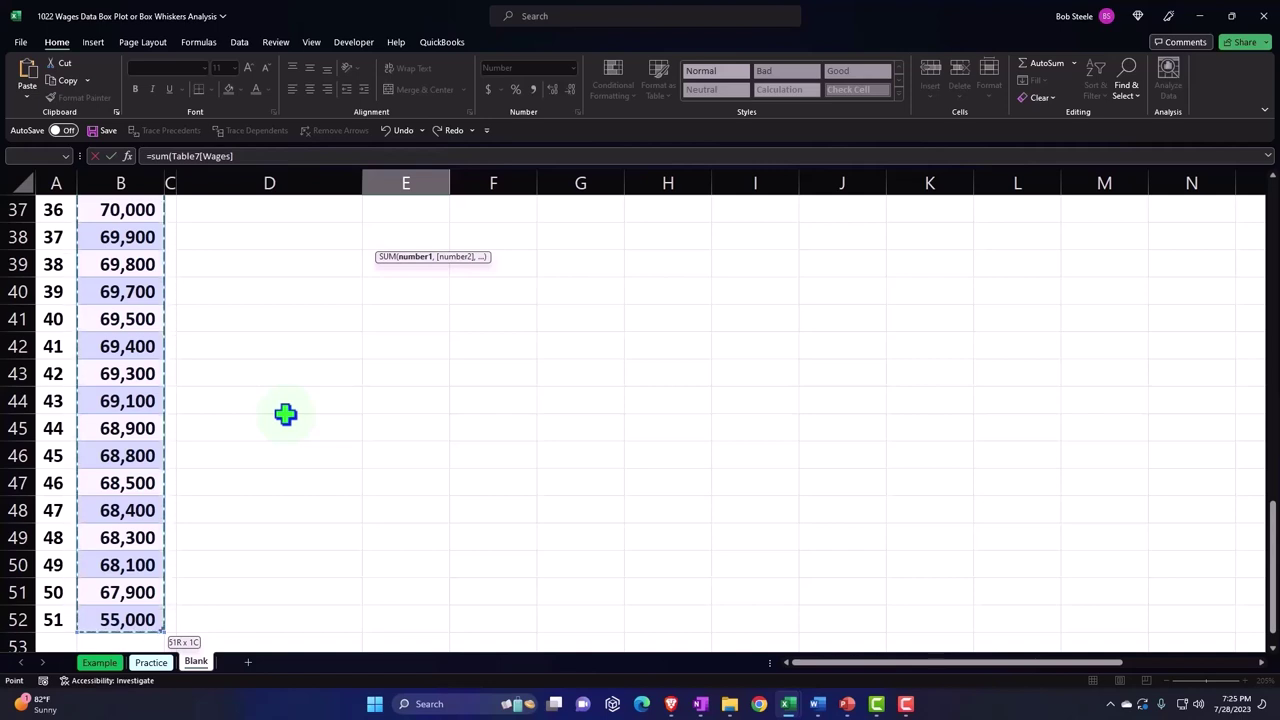
scroll(285, 414, up, 12)
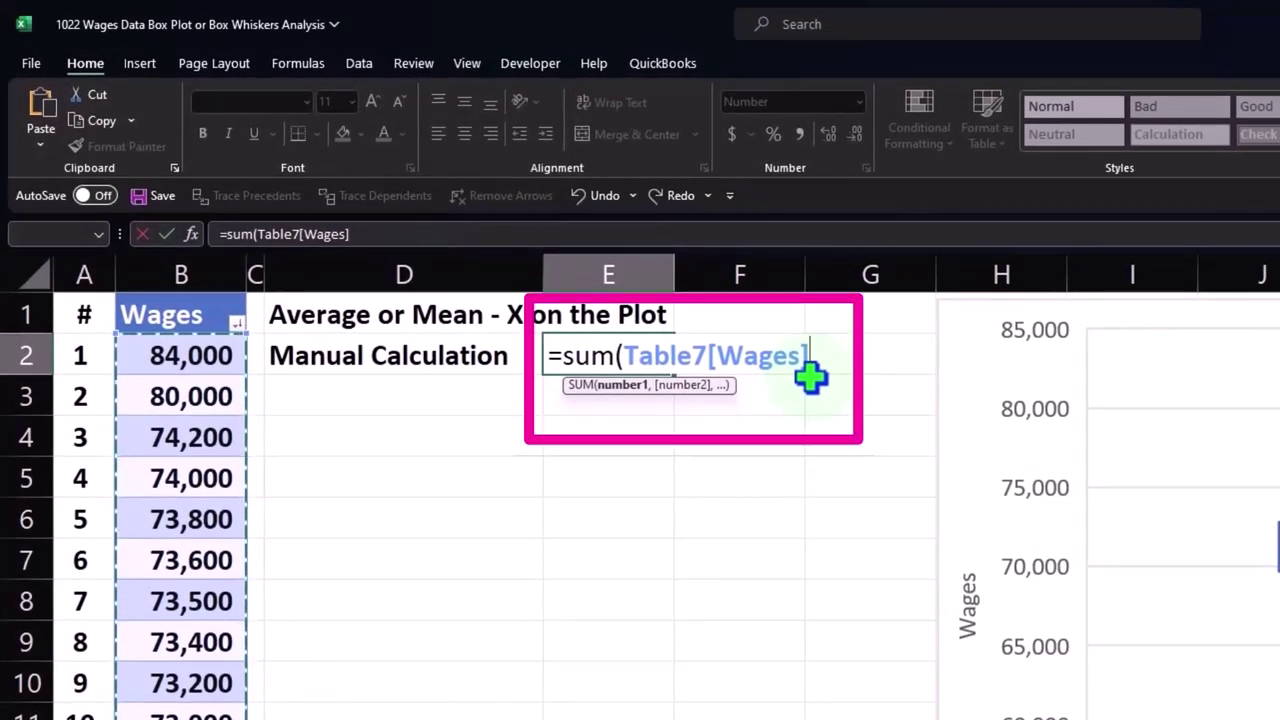
key(Return)
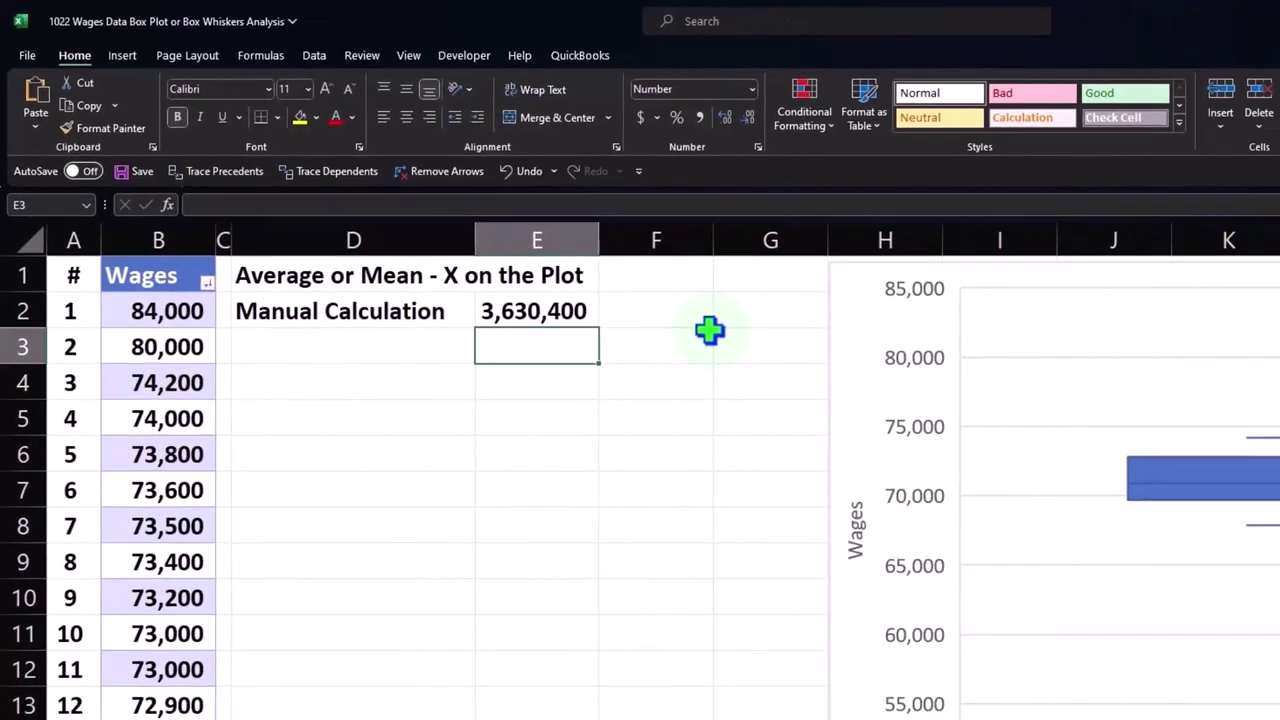
scroll(296, 608, down, 3)
scroll(296, 608, down, 4)
scroll(266, 557, down, 3)
scroll(189, 566, down, 3)
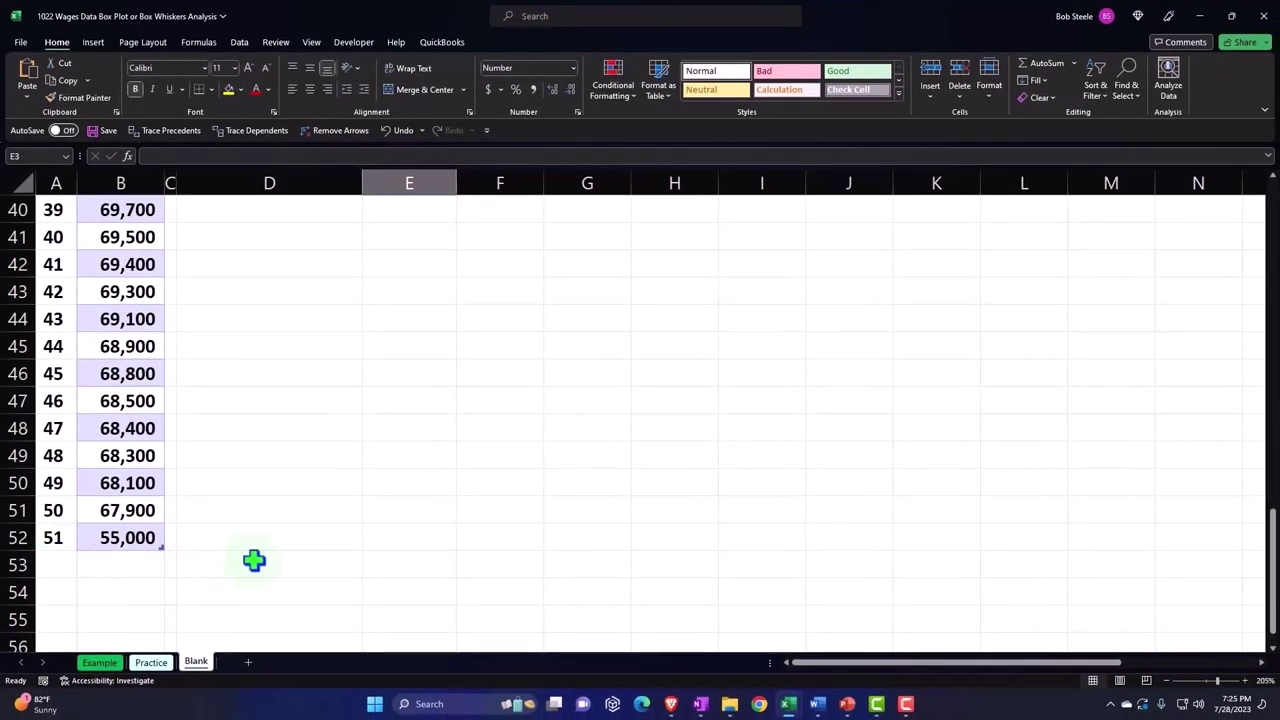
scroll(254, 560, up, 9)
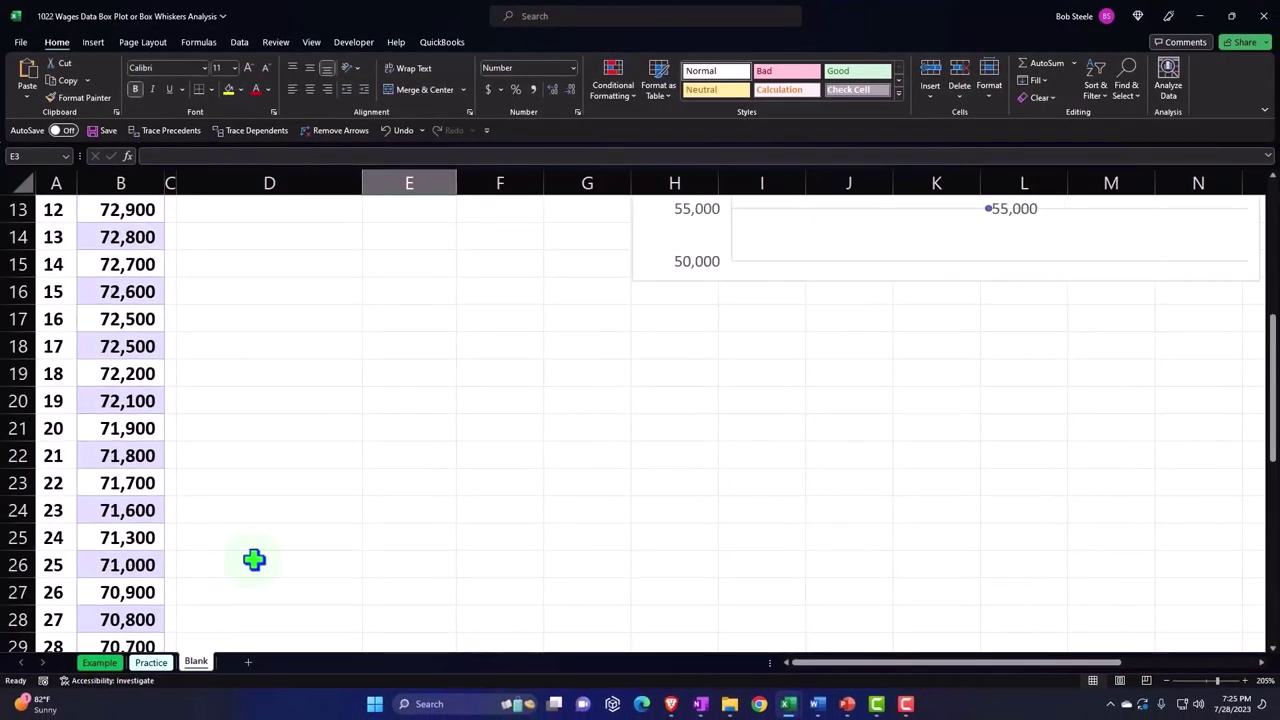
scroll(254, 560, up, 4)
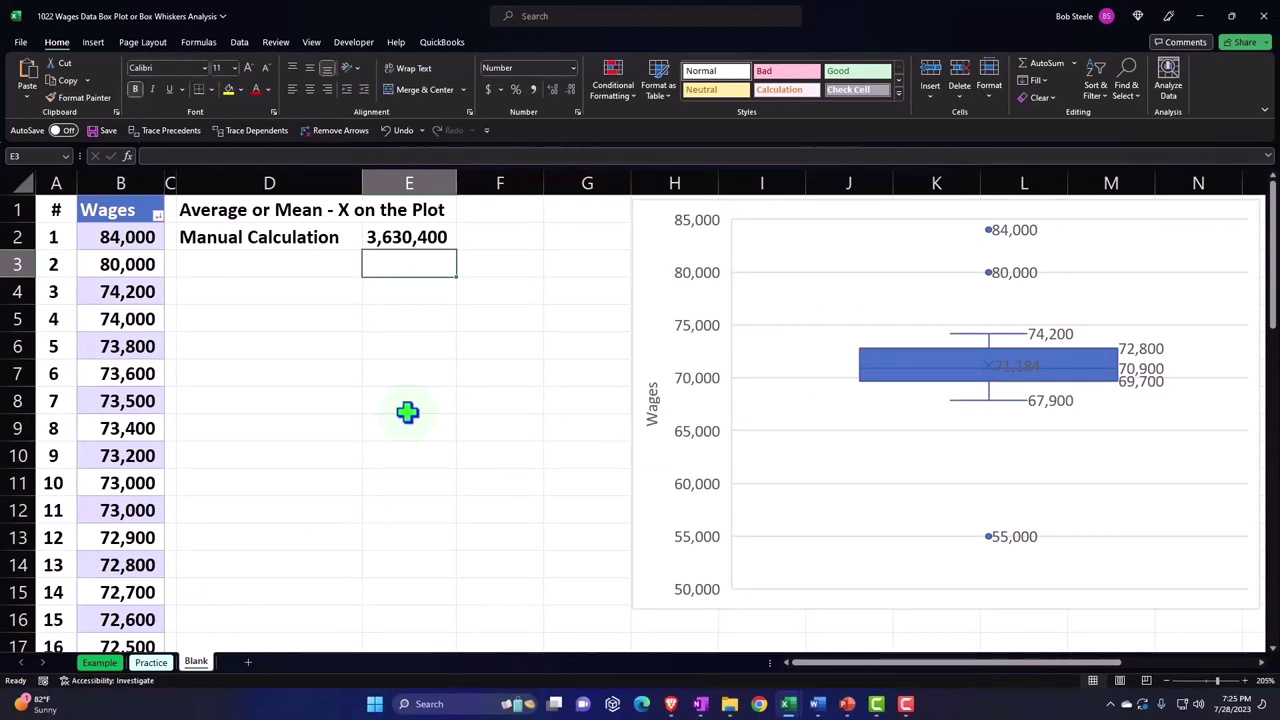
Enter a COUNT of the wages from B2 down in E3, returning 51
text(=count)
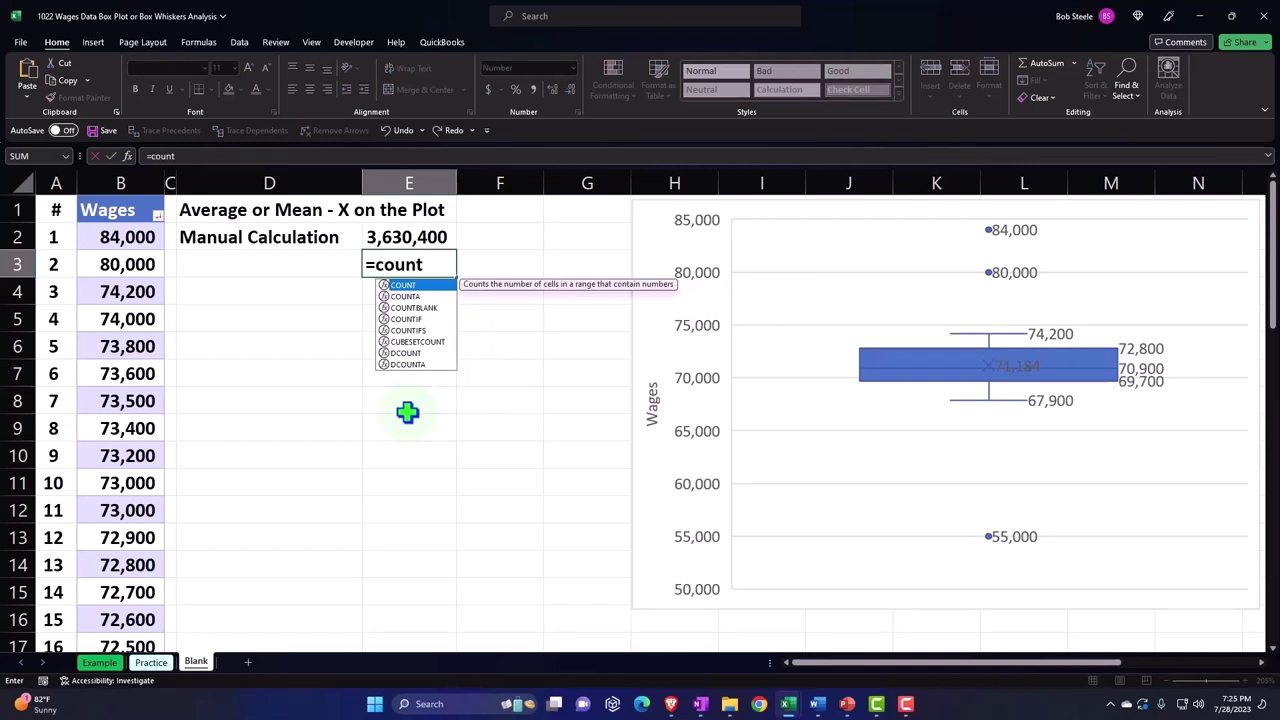
double_click(413, 287)
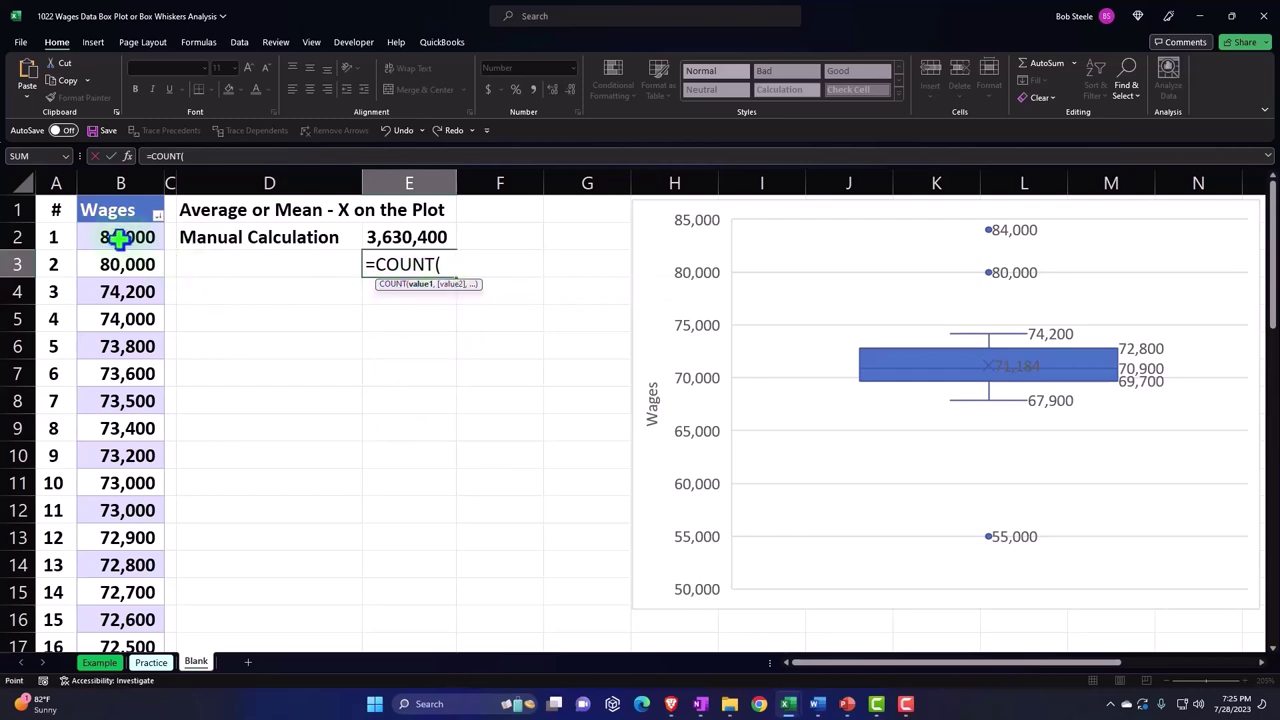
drag(118, 237, 118, 705)
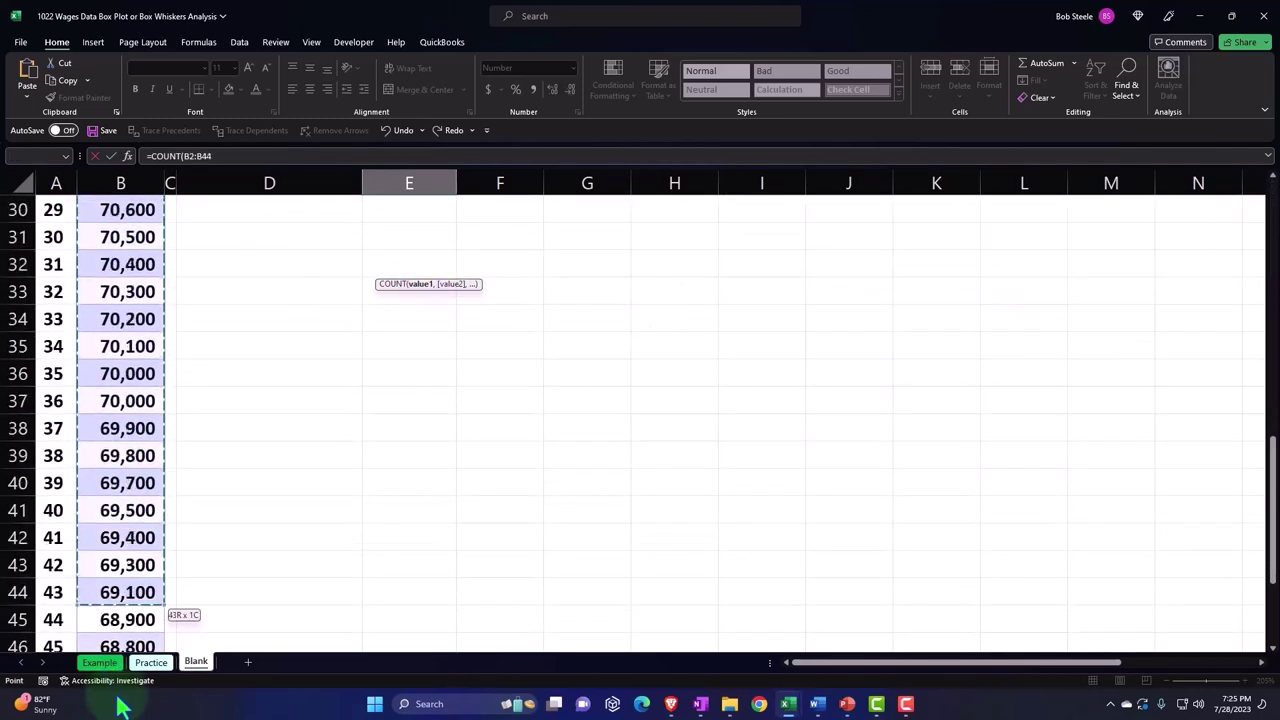
drag(118, 705, 113, 600)
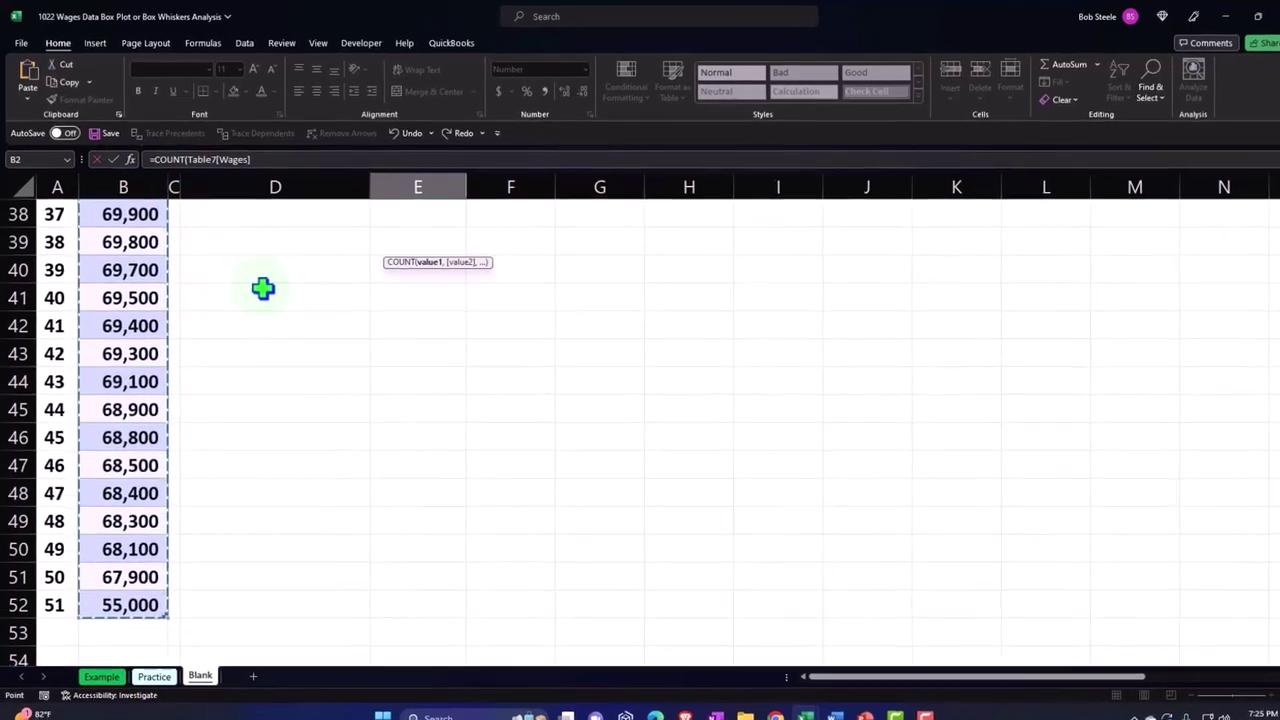
key(Return)
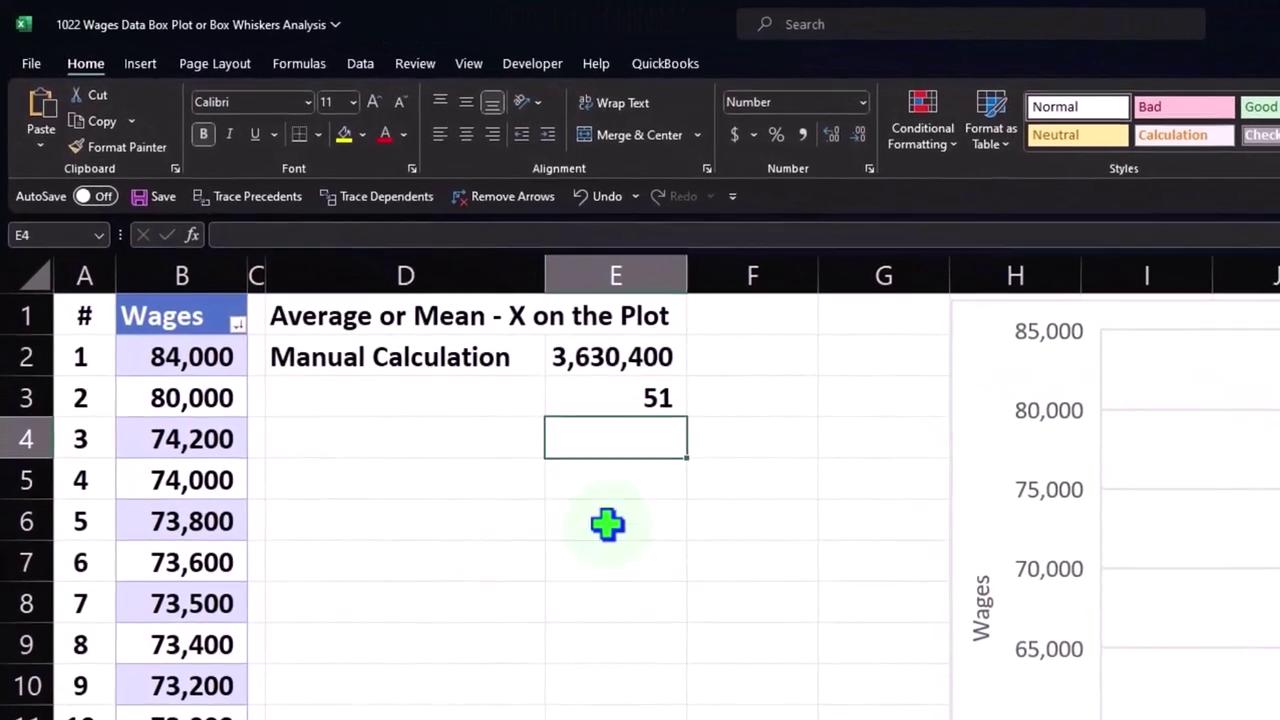
double_click(600, 377)
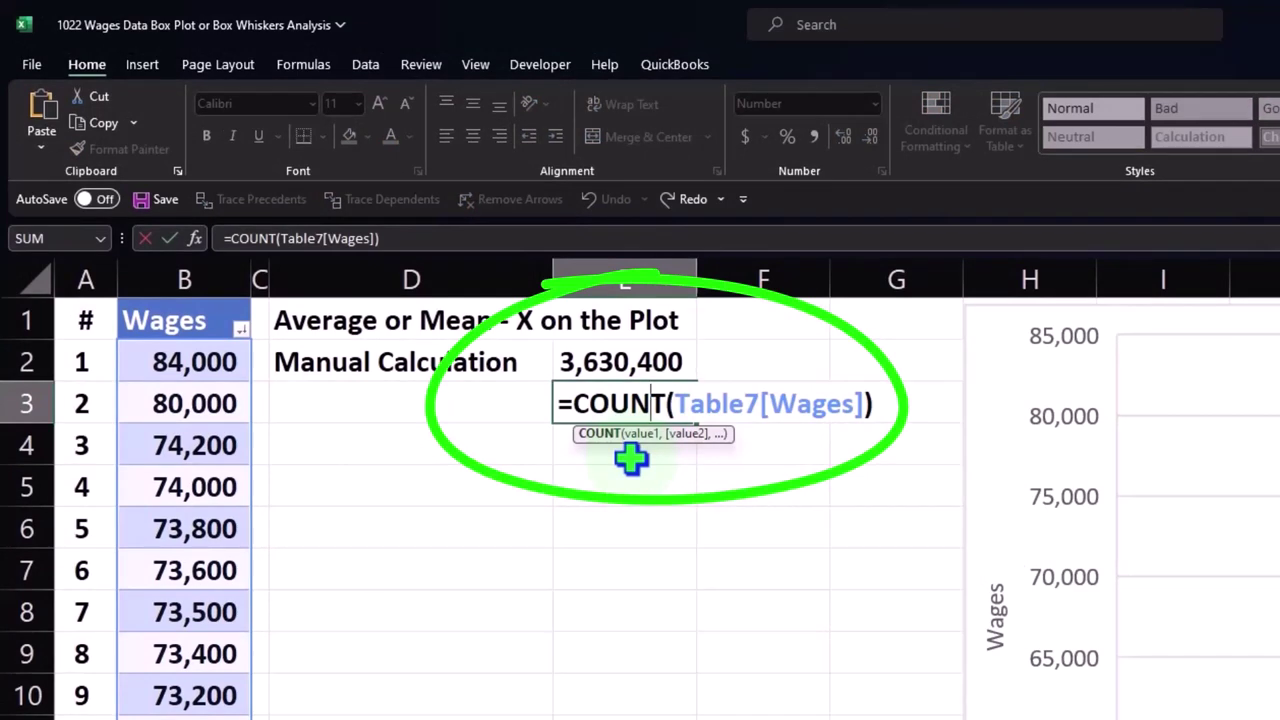
click(873, 404)
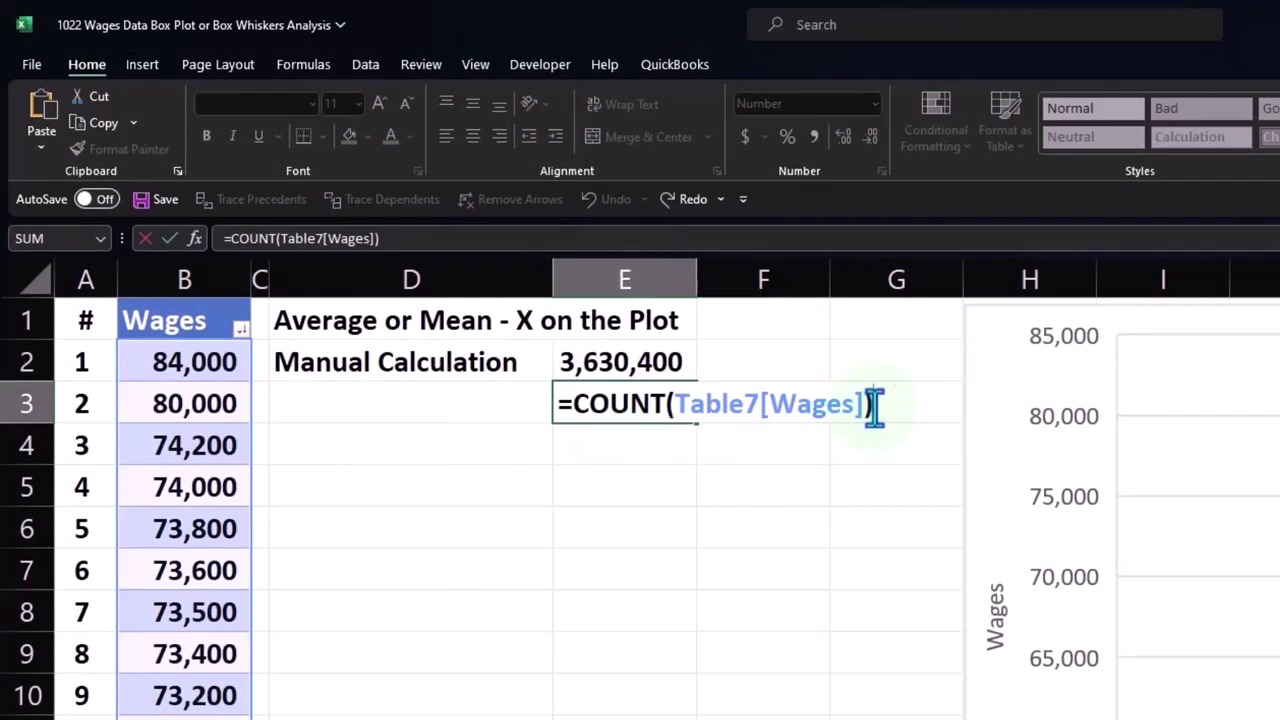
key(Return)
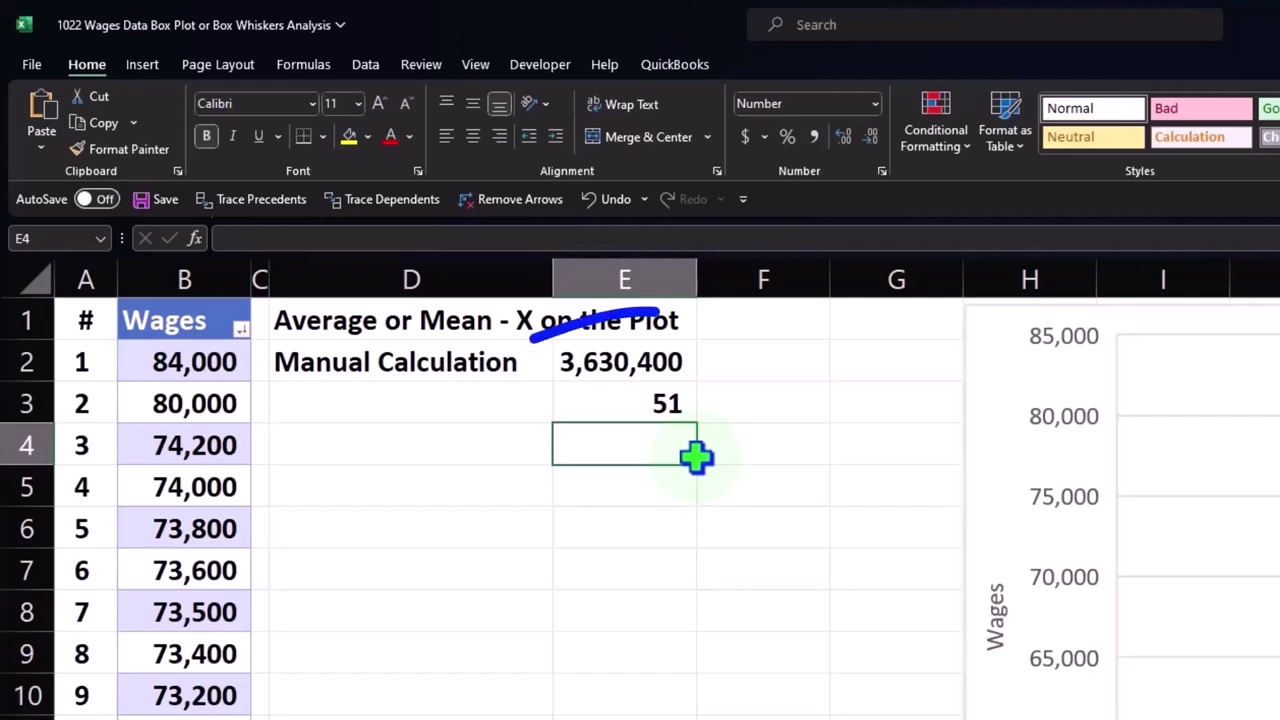
Enter =E2/E3 in E4 for a 71,184 mean and compare it with the plot's X
text(=)
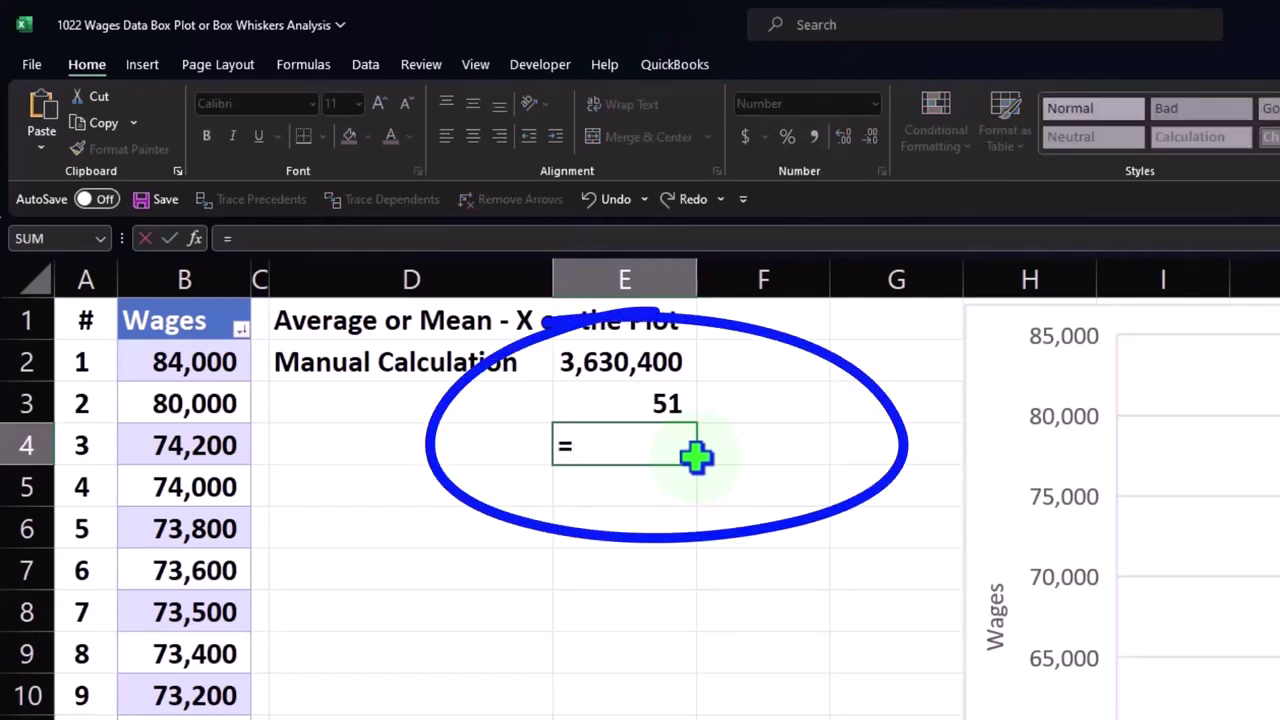
key(Up)
key(Up)
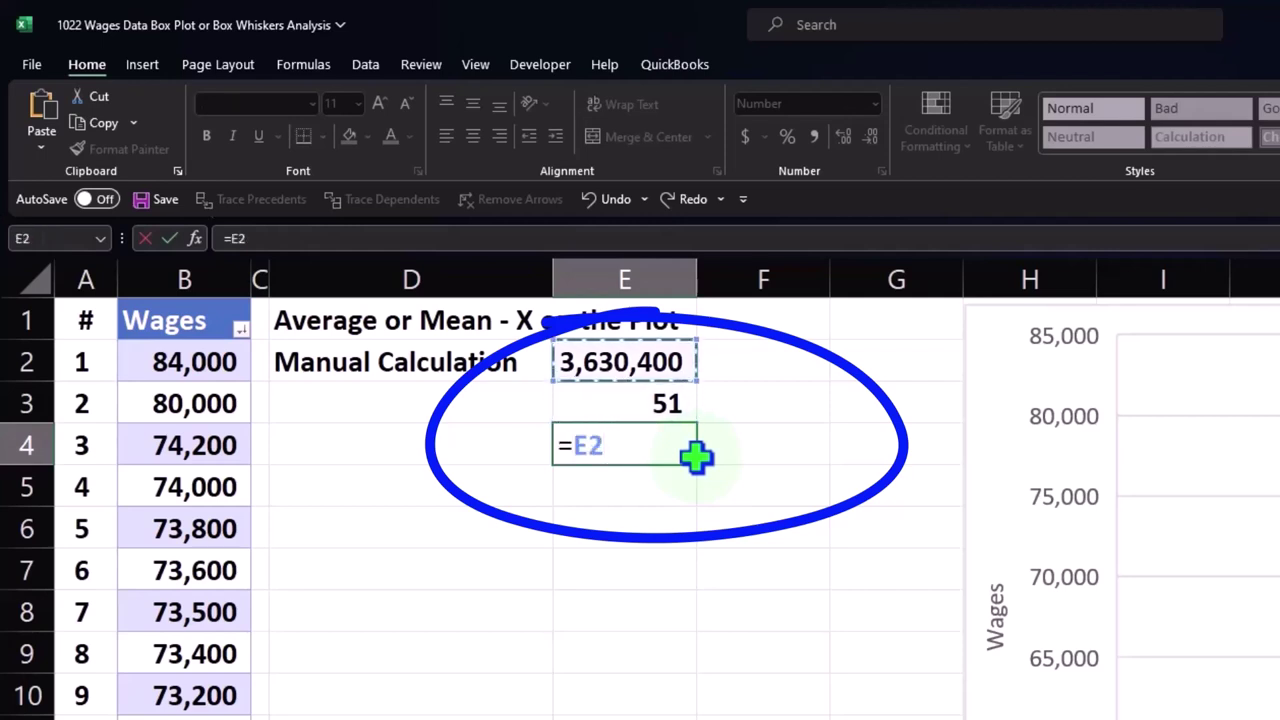
text(/)
key(Up)
key(Return)
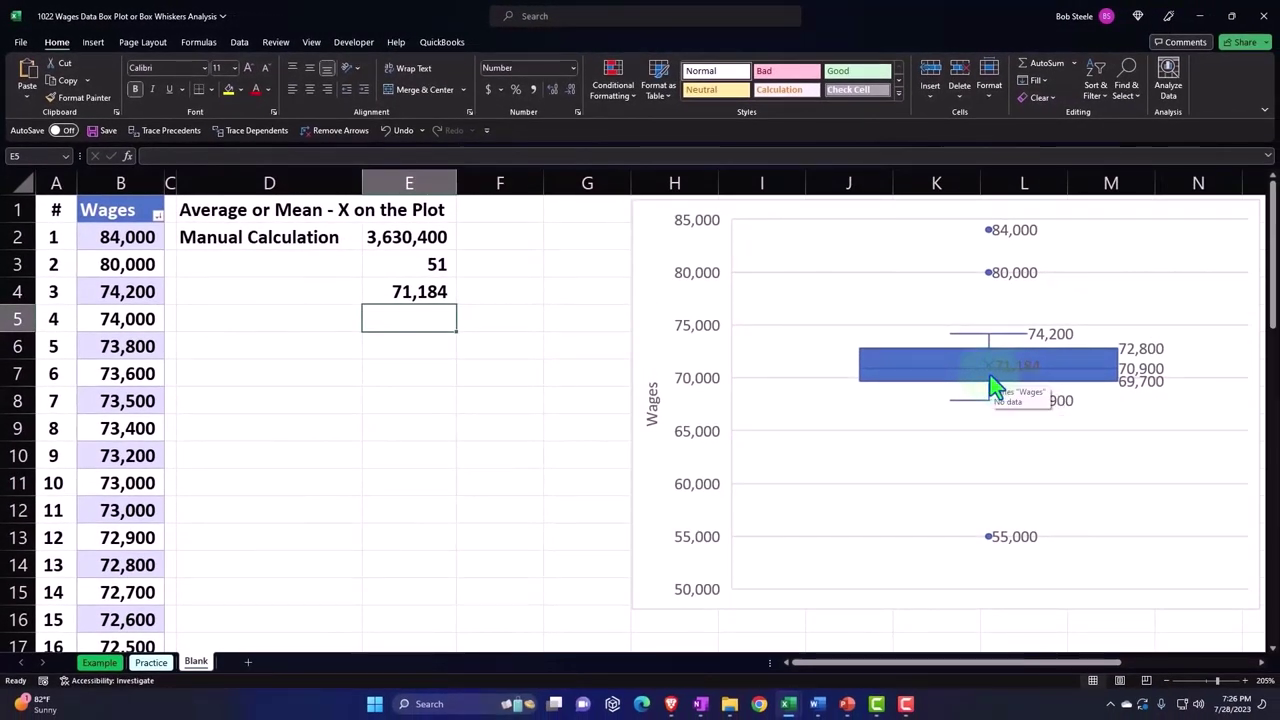
mouse_move(903, 378)
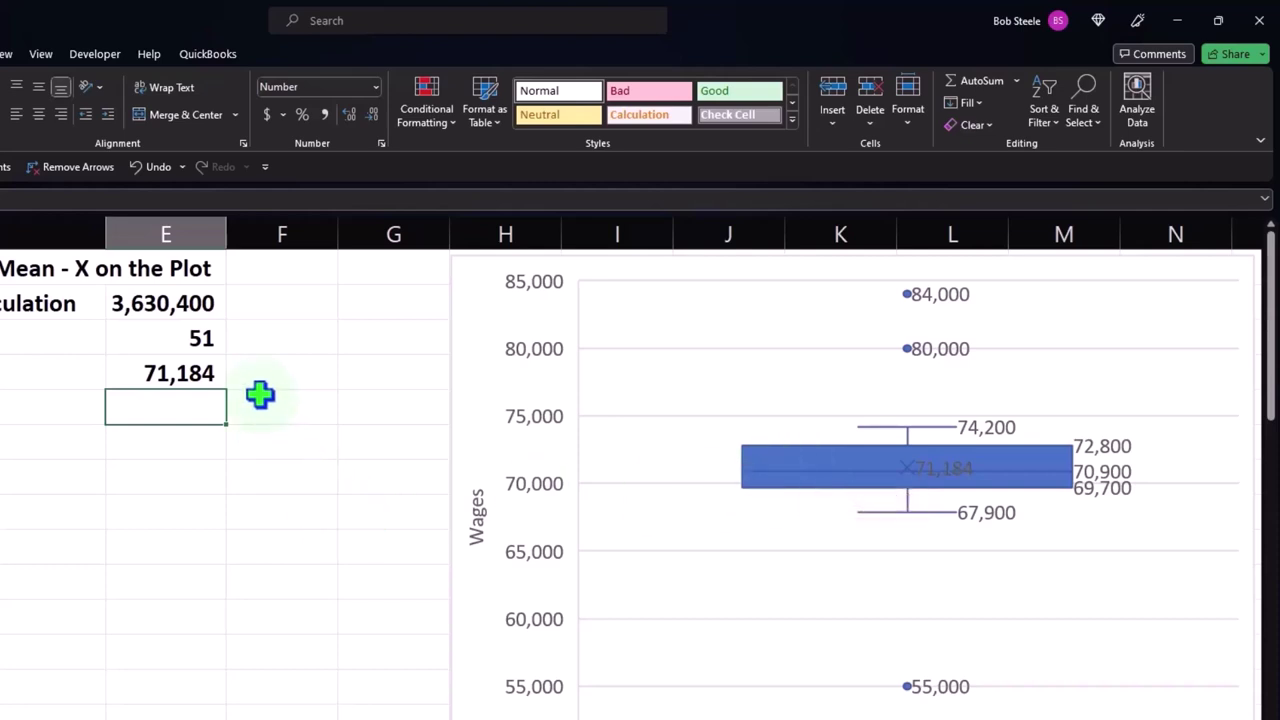
Clear E2:E4 and start a SUM of the Wages column in E2
drag(160, 304, 159, 357)
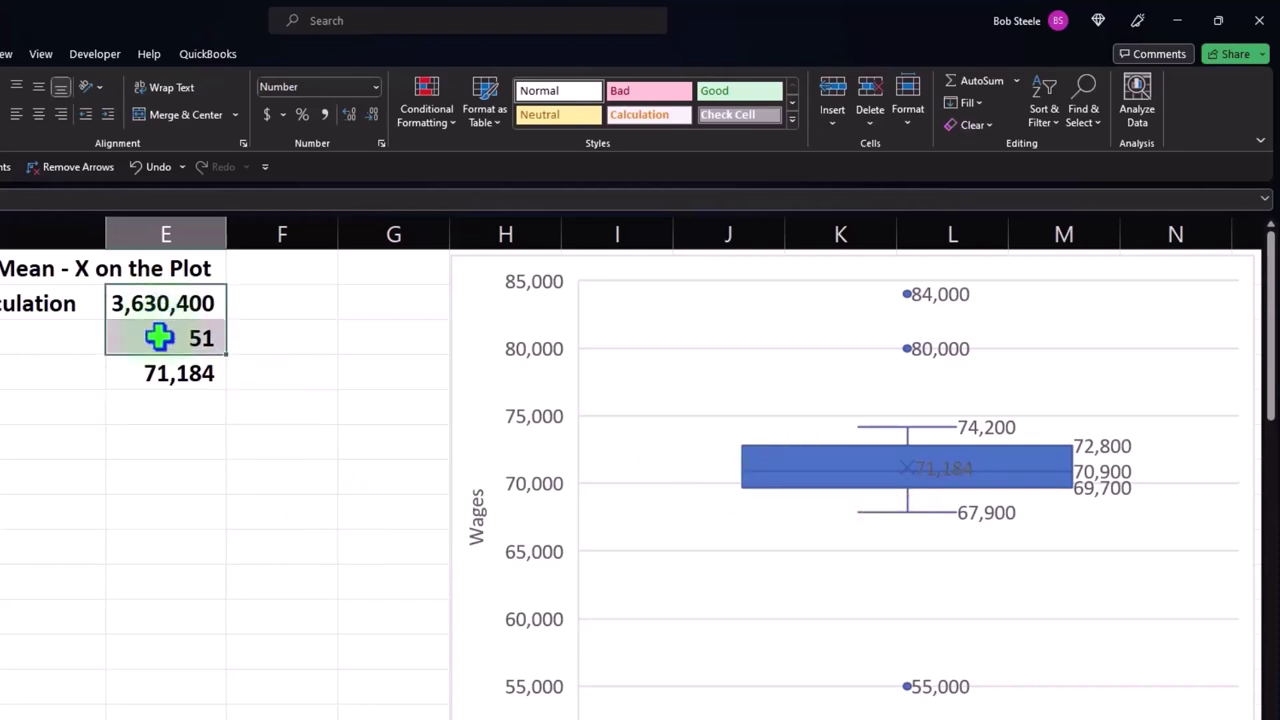
key(Delete)
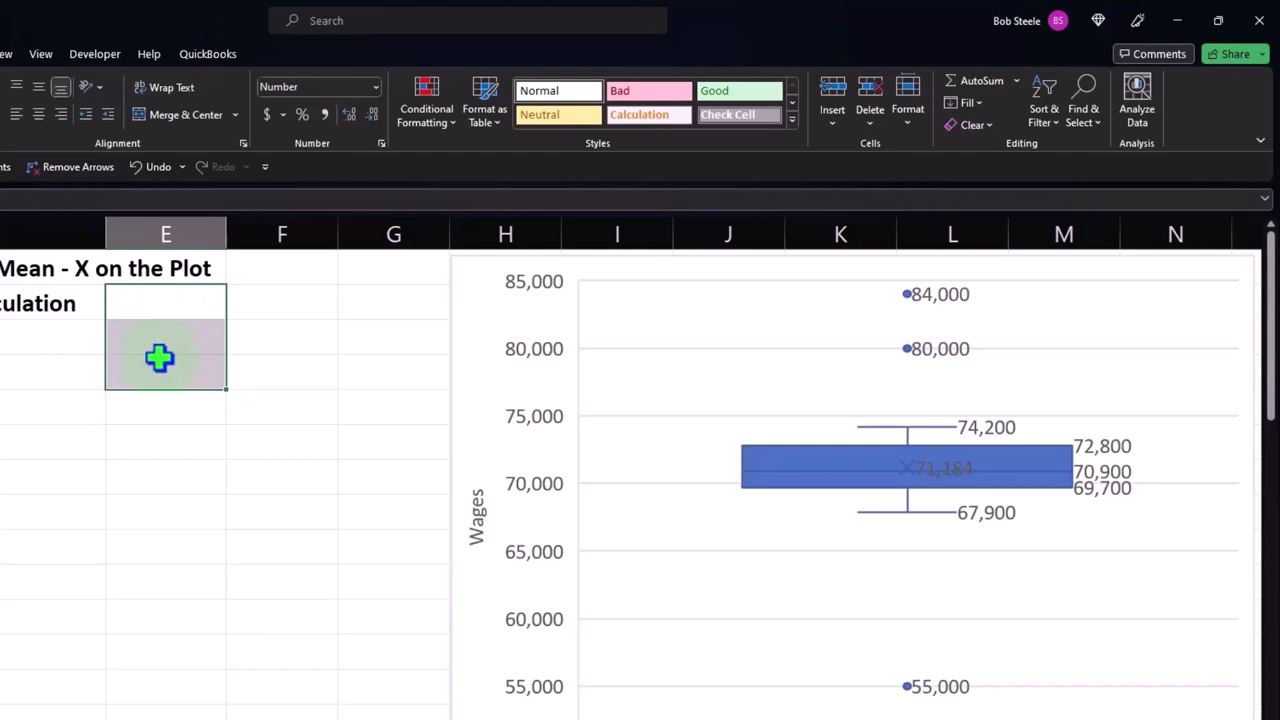
key(shift+Up)
key(shift+Up)
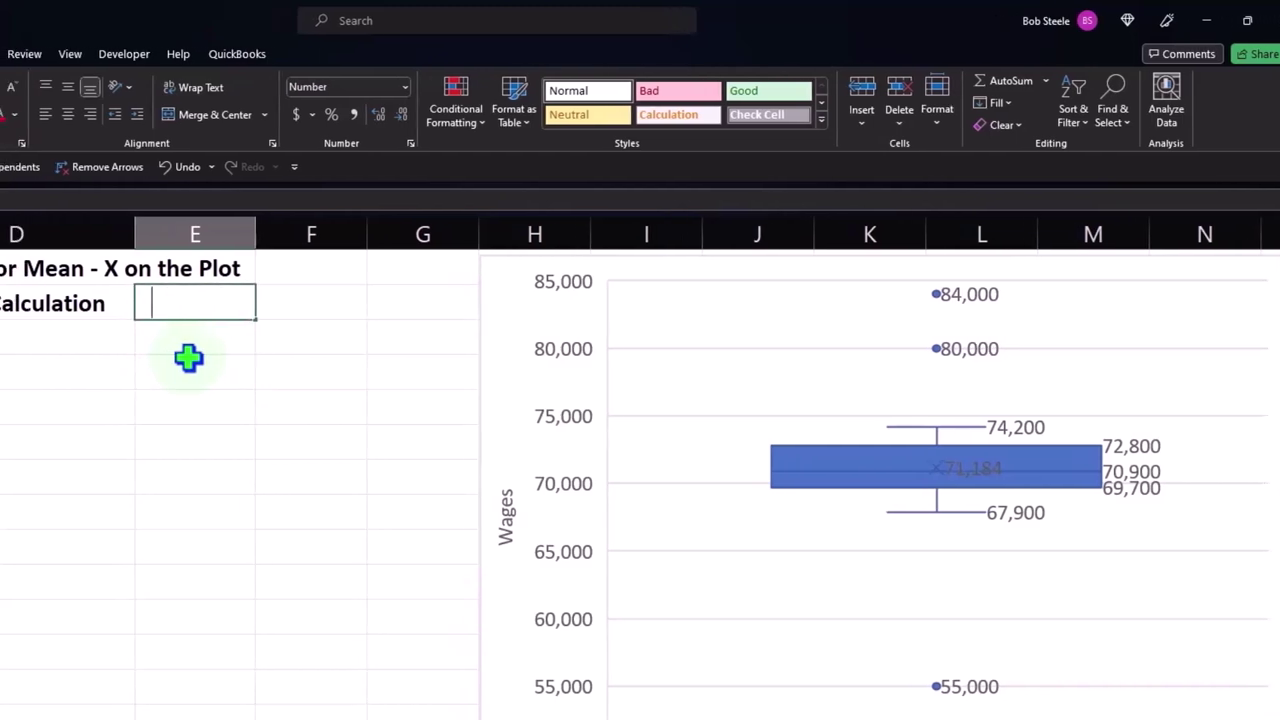
text(=)
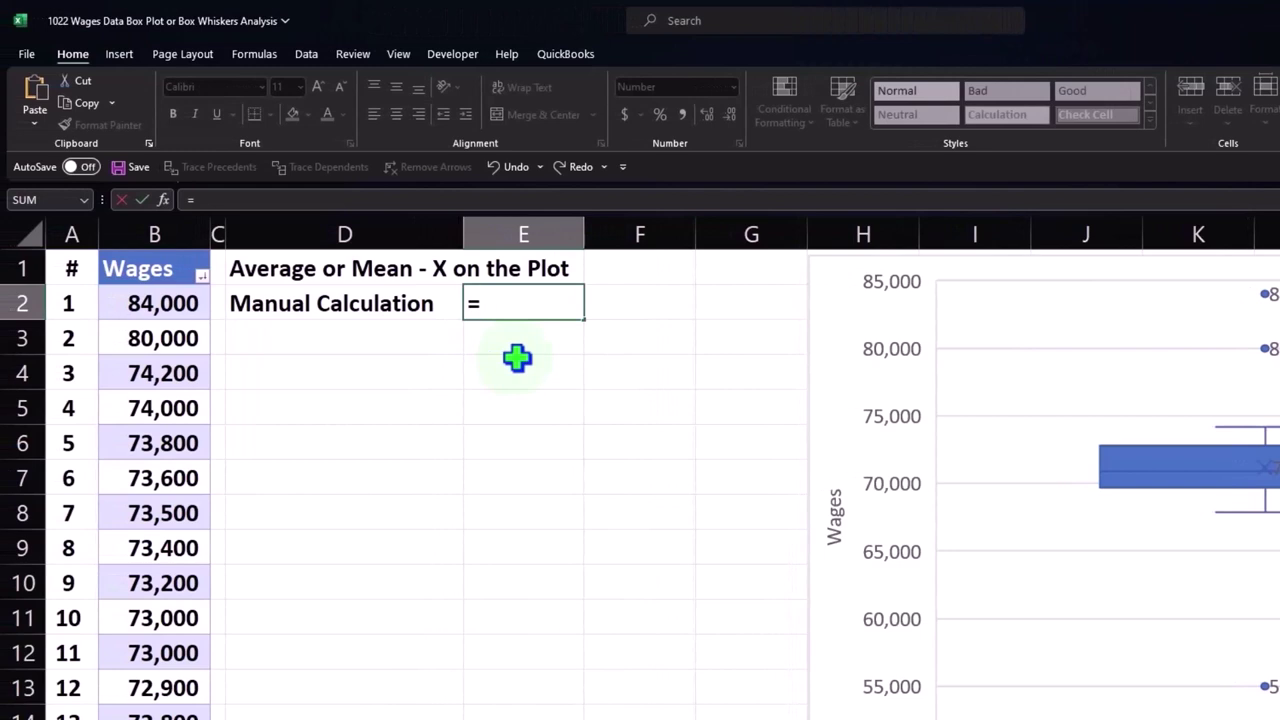
text(sum)
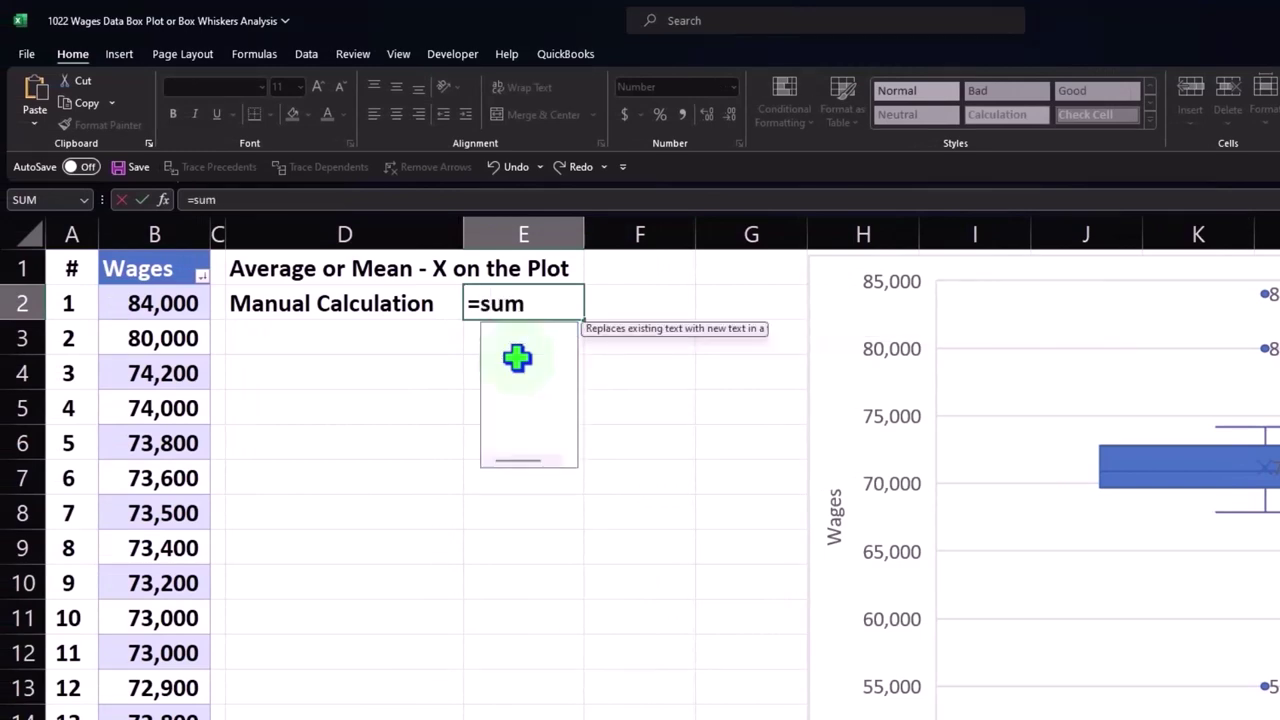
text(()
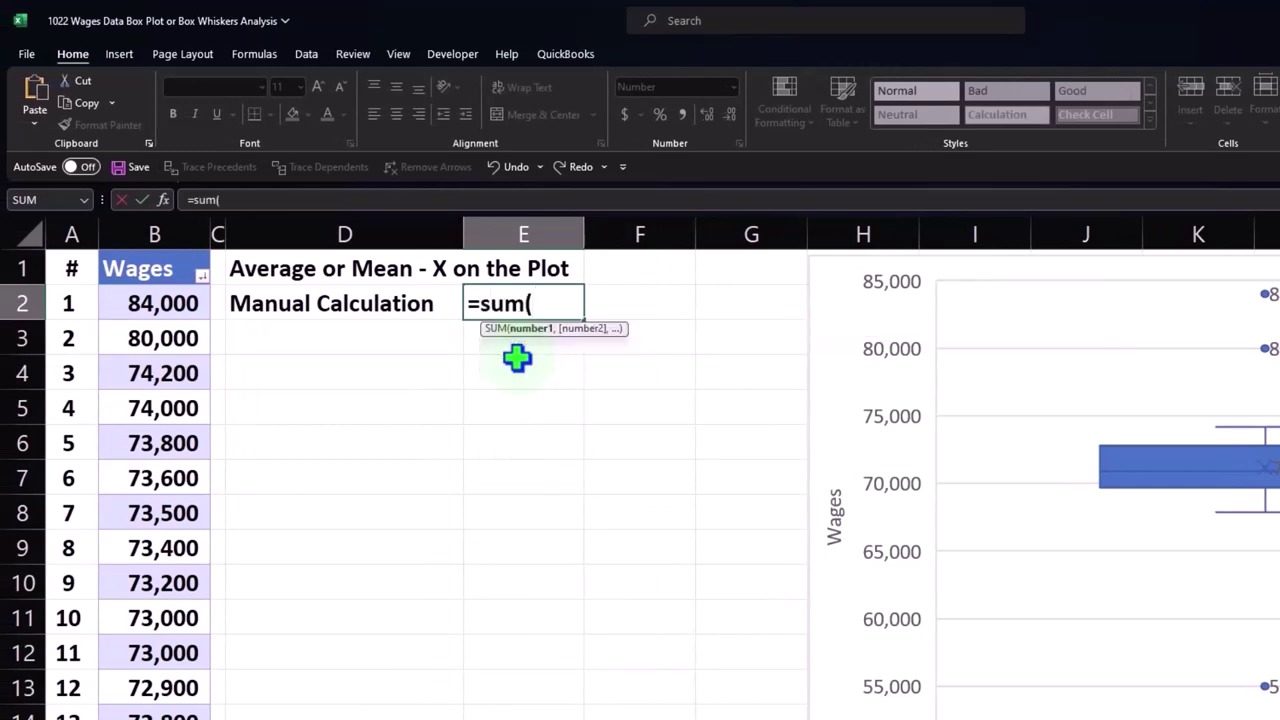
click(155, 240)
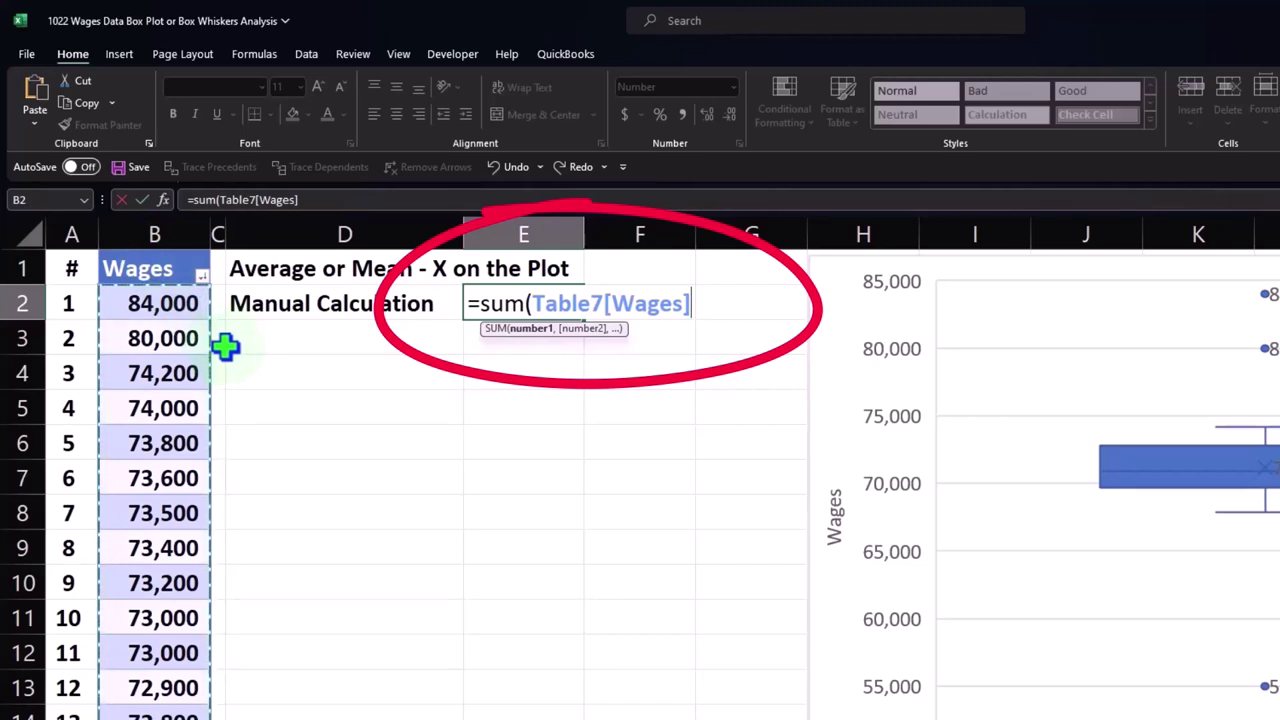
text(,)
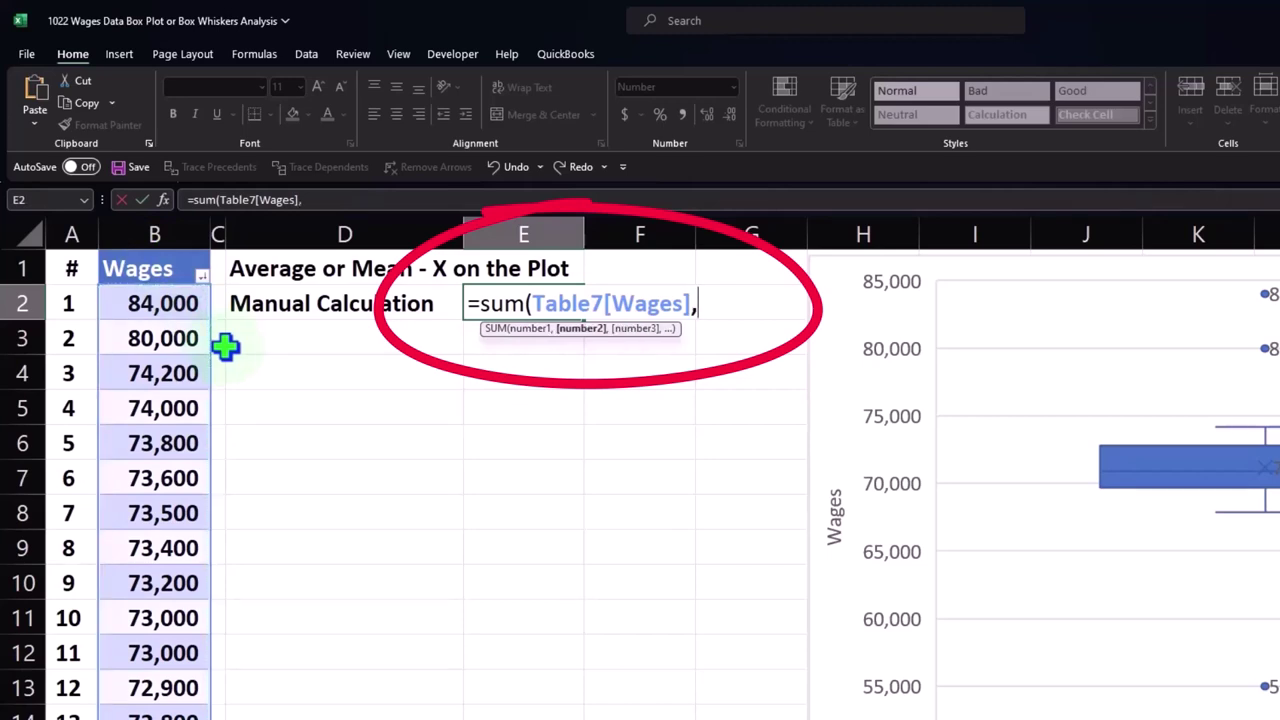
key(BackSpace)
text(/)
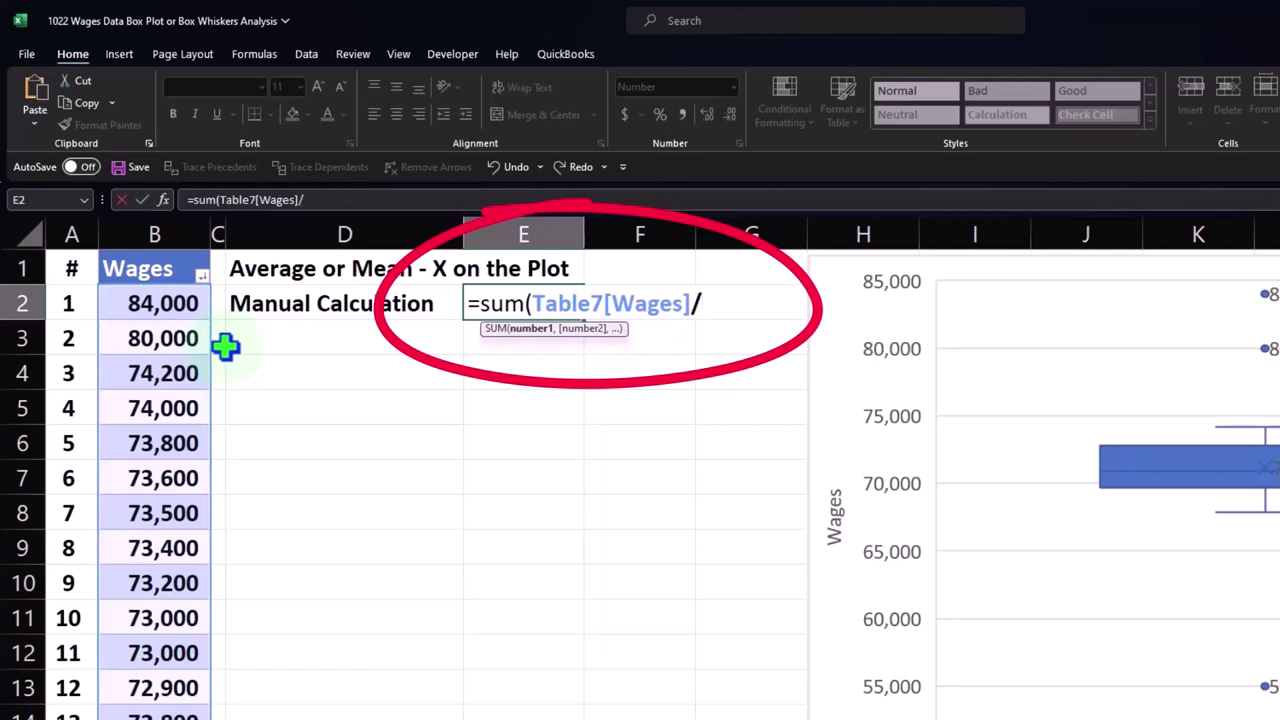
Divide by COUNT of the Wages column and accept Excel's correction, showing 71,184
text(count)
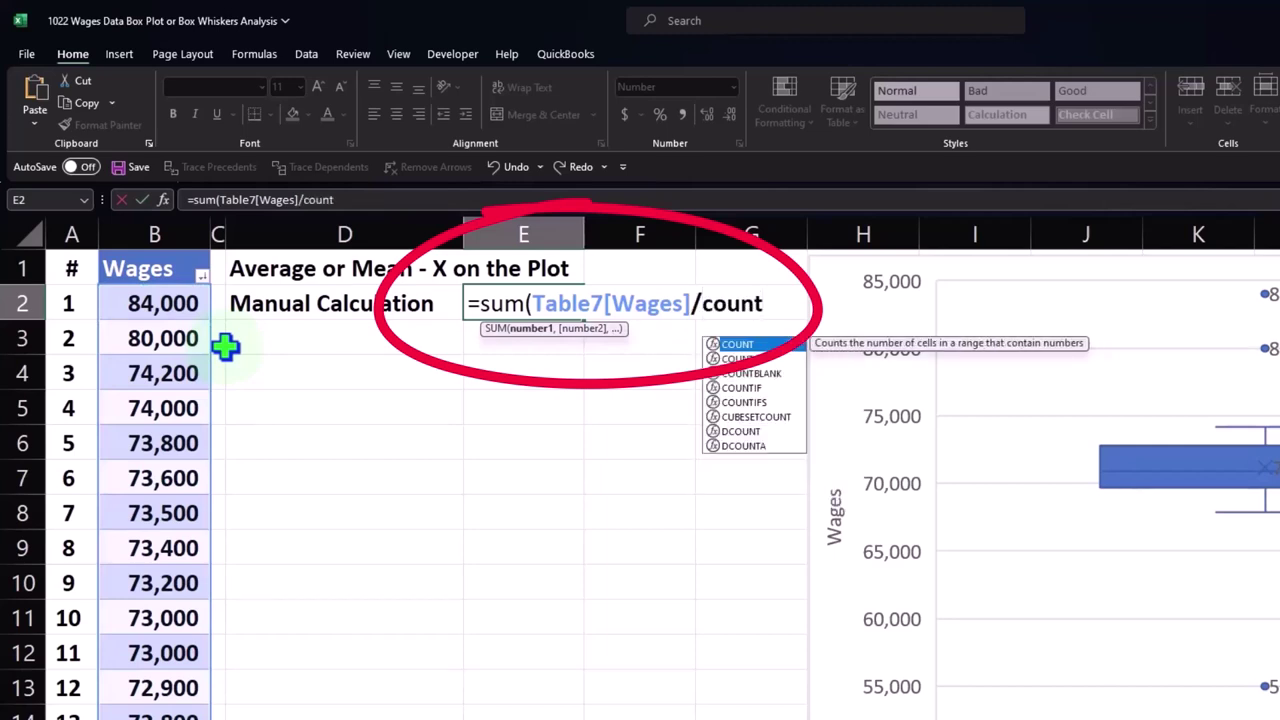
double_click(738, 345)
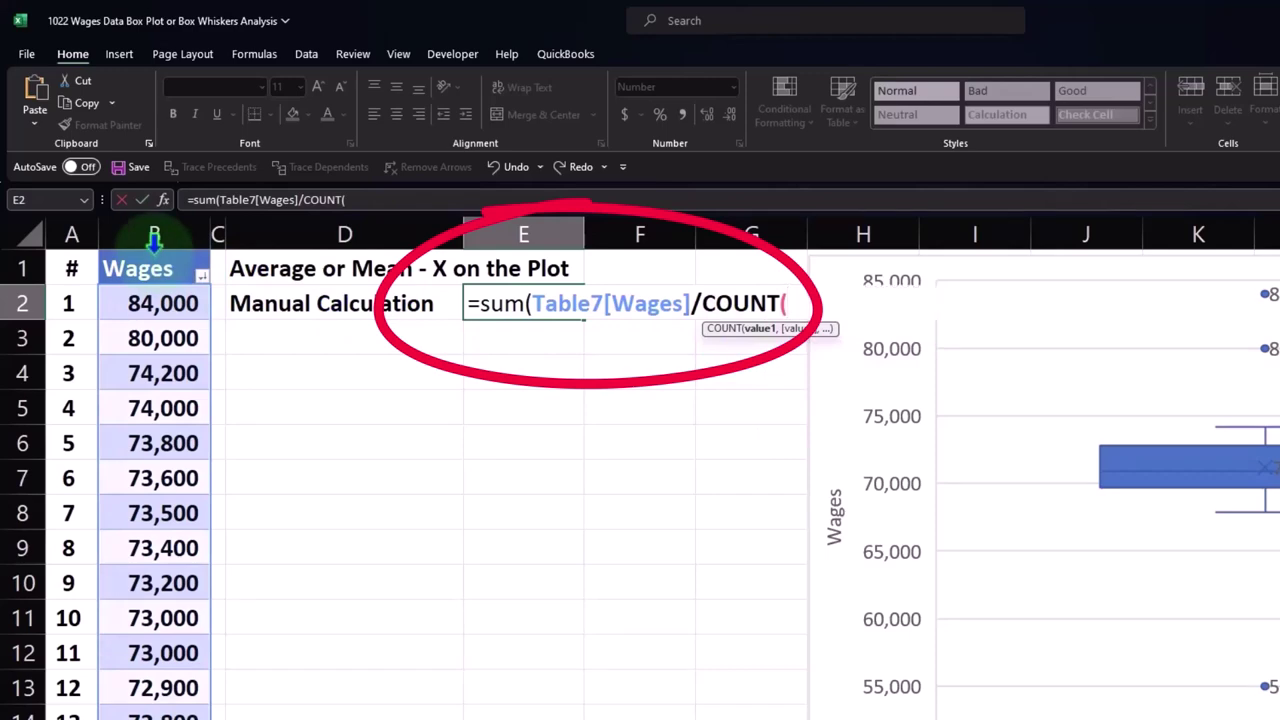
click(154, 240)
scroll(182, 345, down, 10)
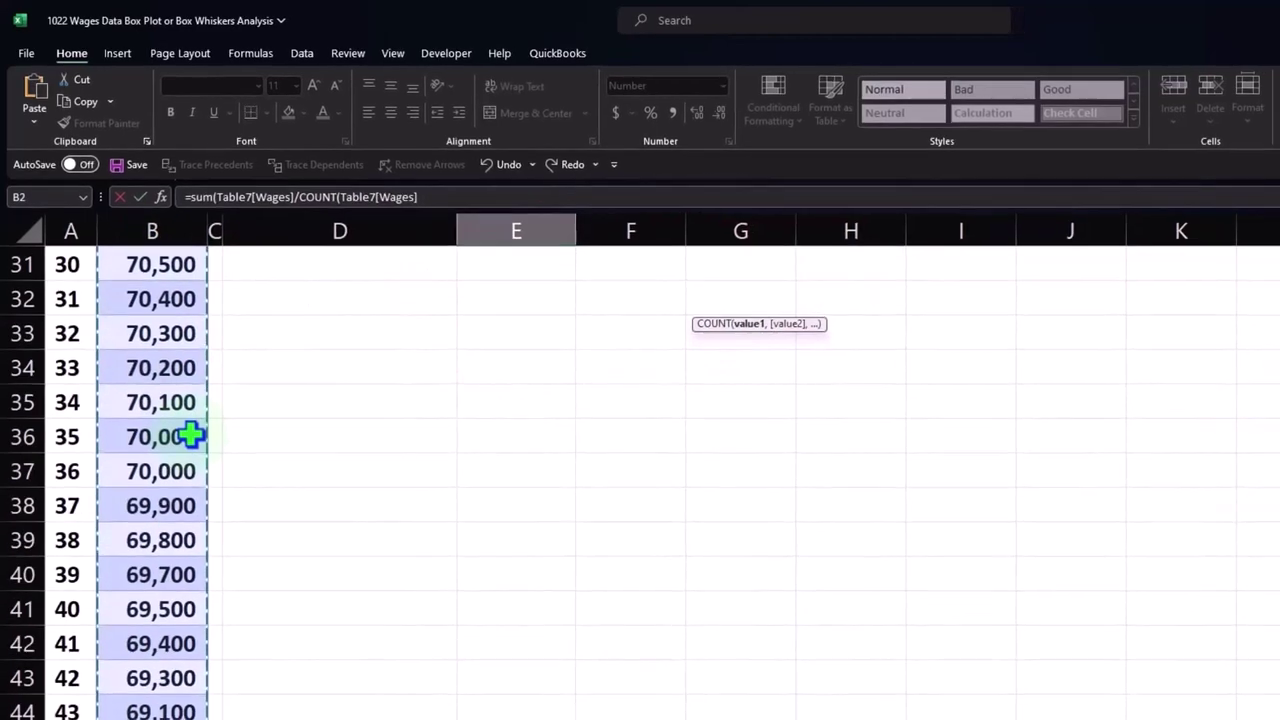
scroll(182, 345, down, 5)
scroll(182, 345, up, 9)
scroll(182, 345, up, 6)
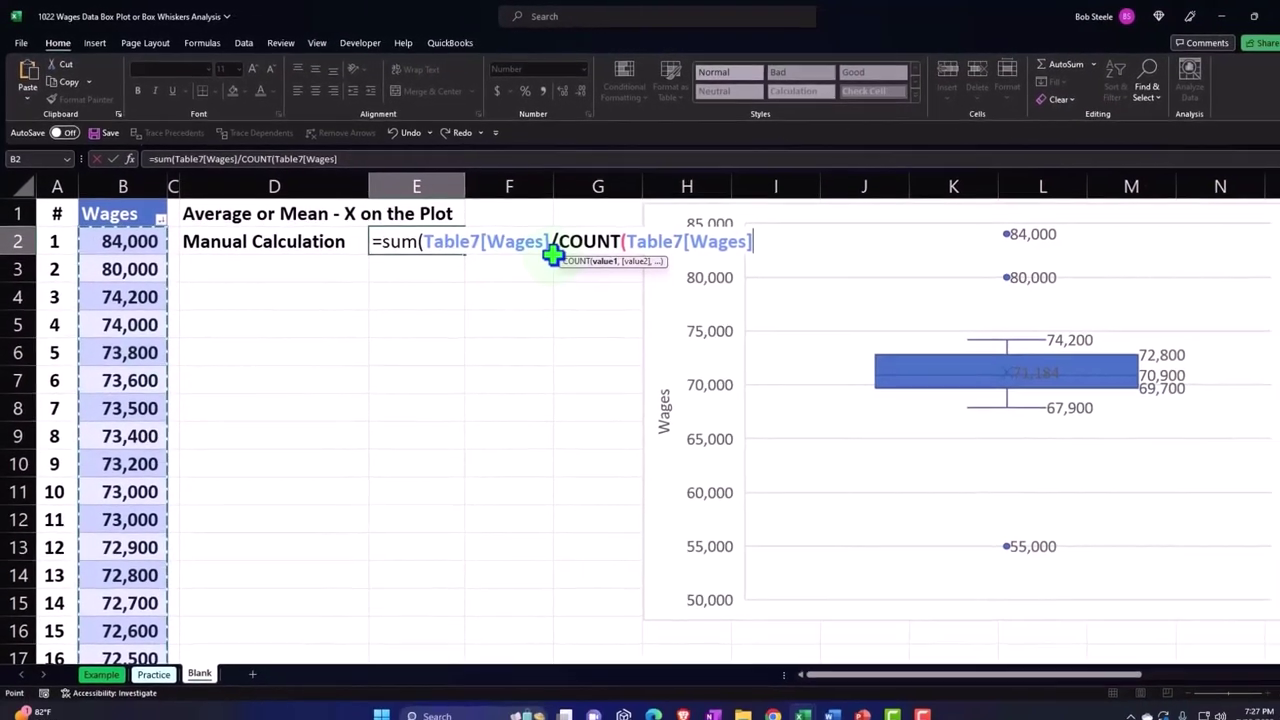
key(Return)
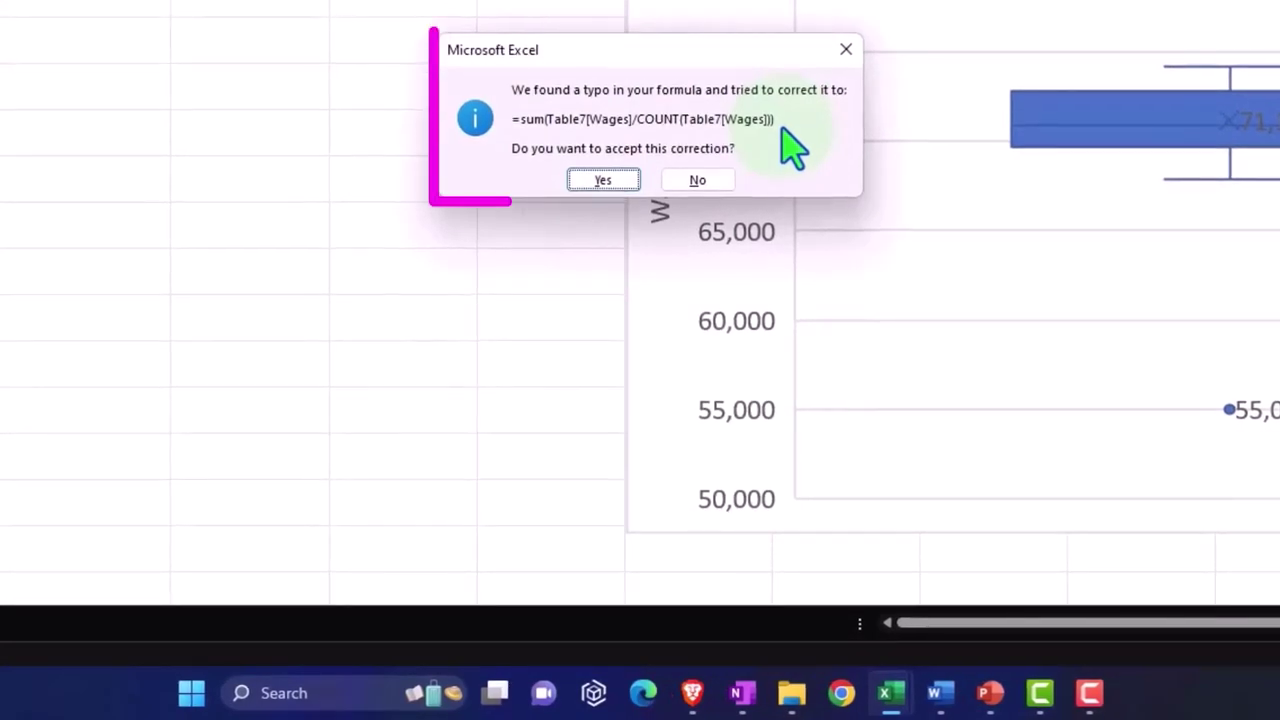
click(628, 186)
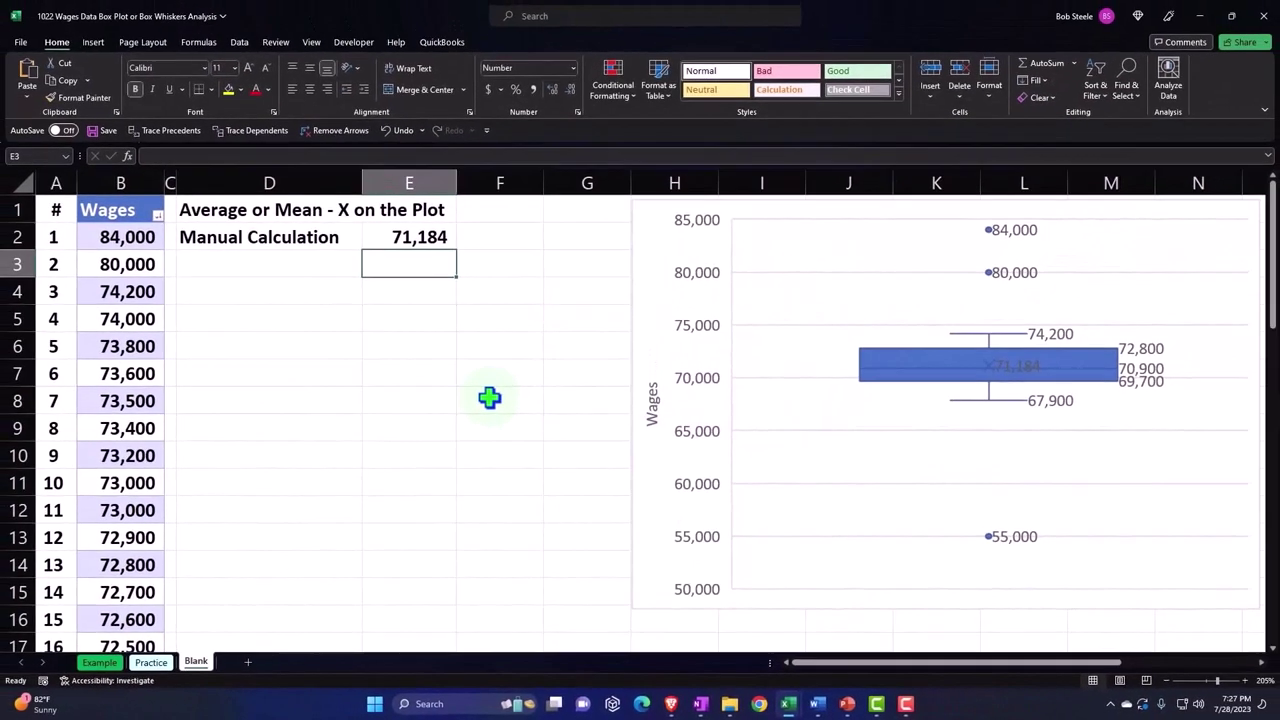
Label D3 'Formula' and enter =AVERAGE of the Wages column in E3, returning 71,184
key(Left)
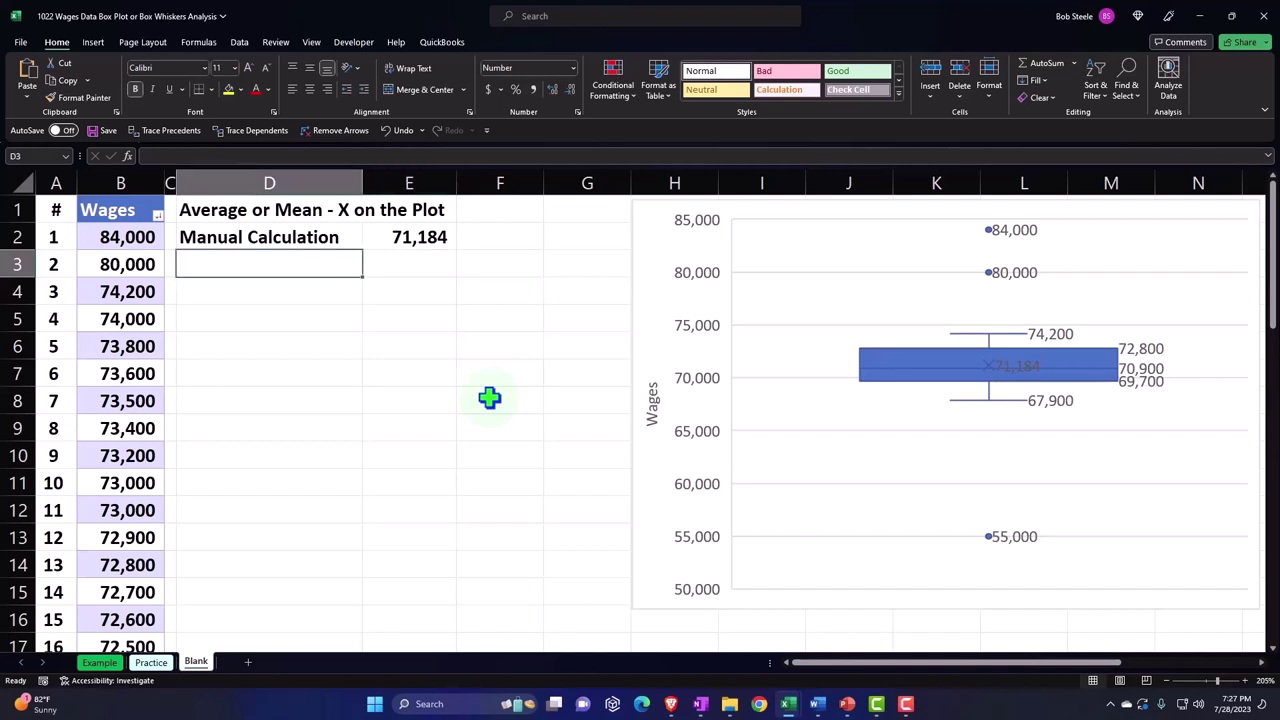
text(ormula)
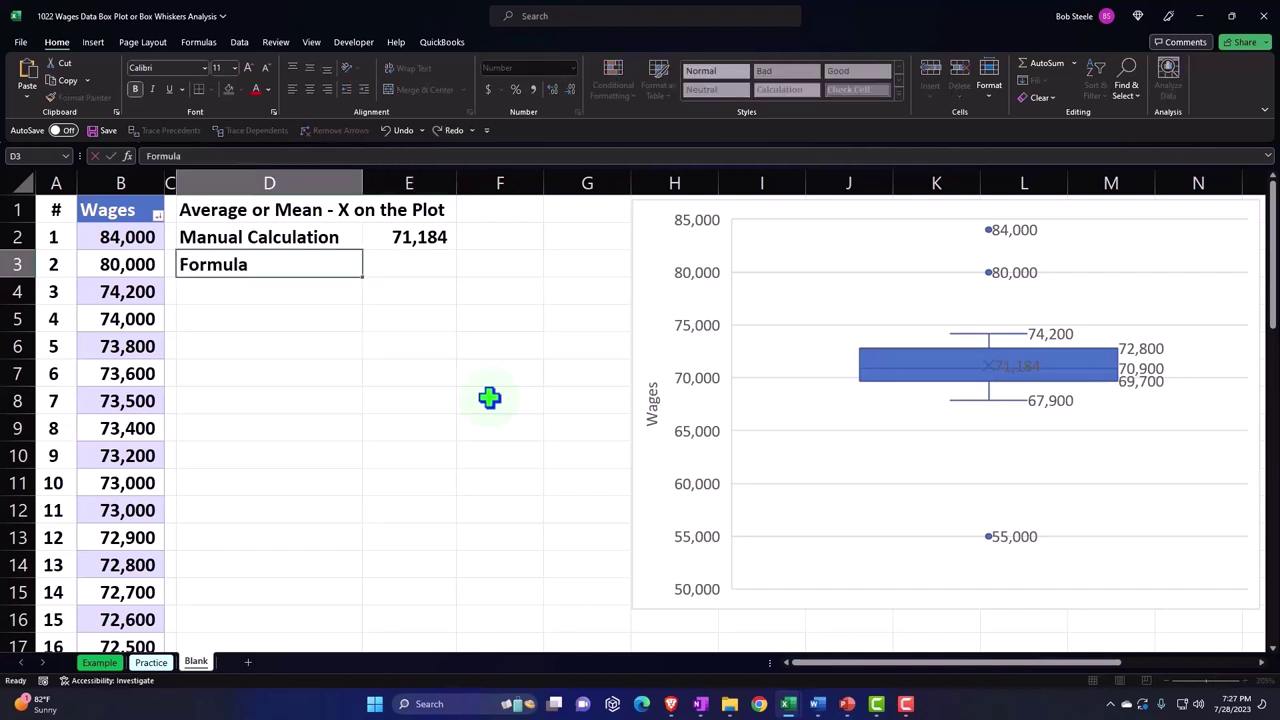
key(Tab)
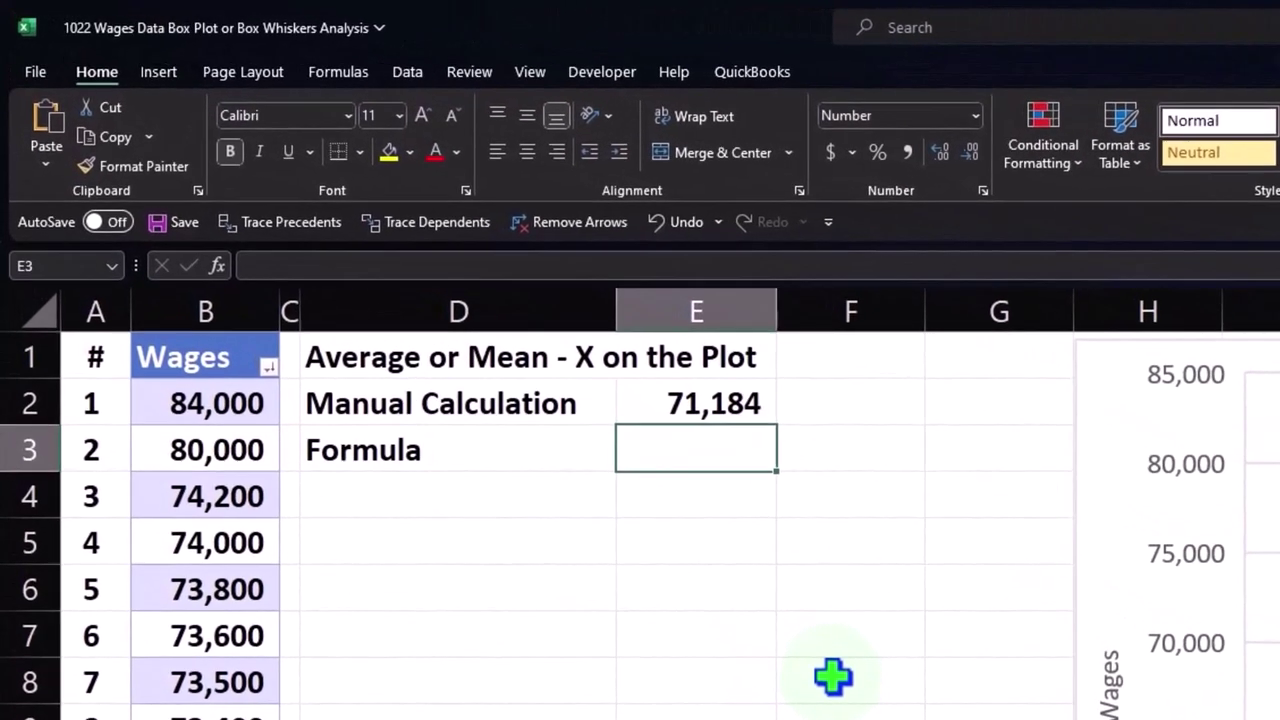
text(=av)
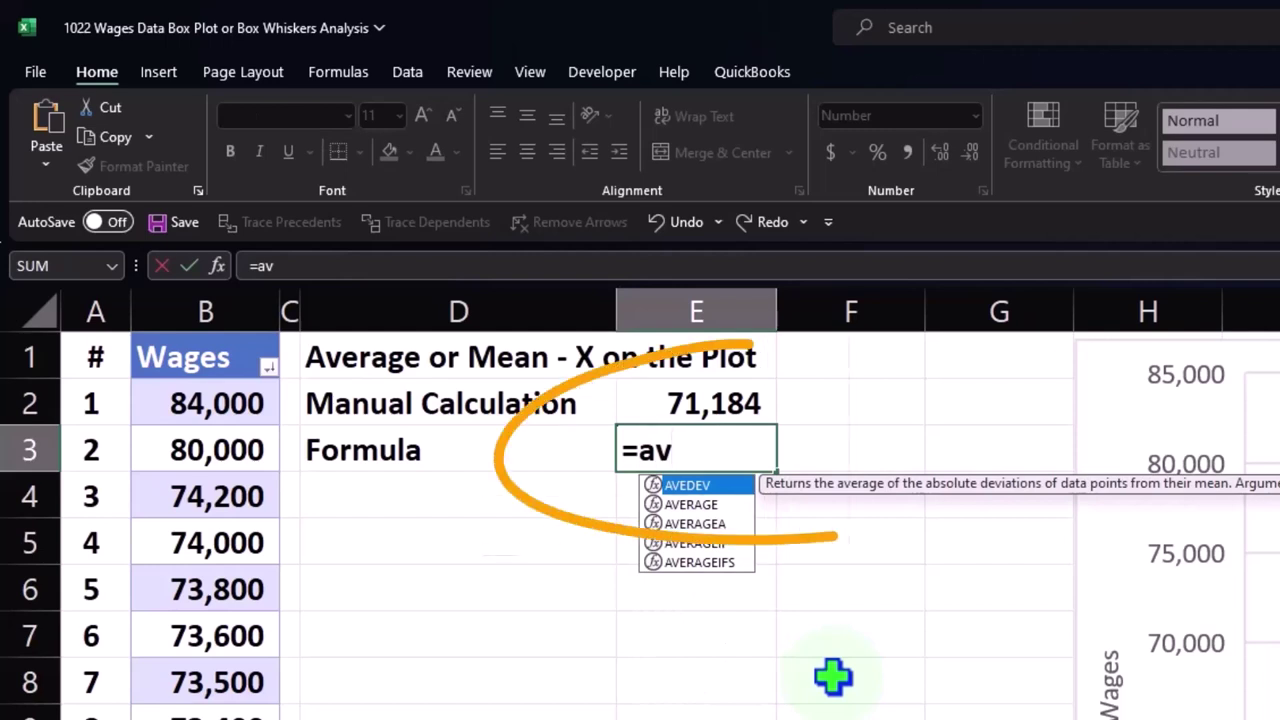
text(e)
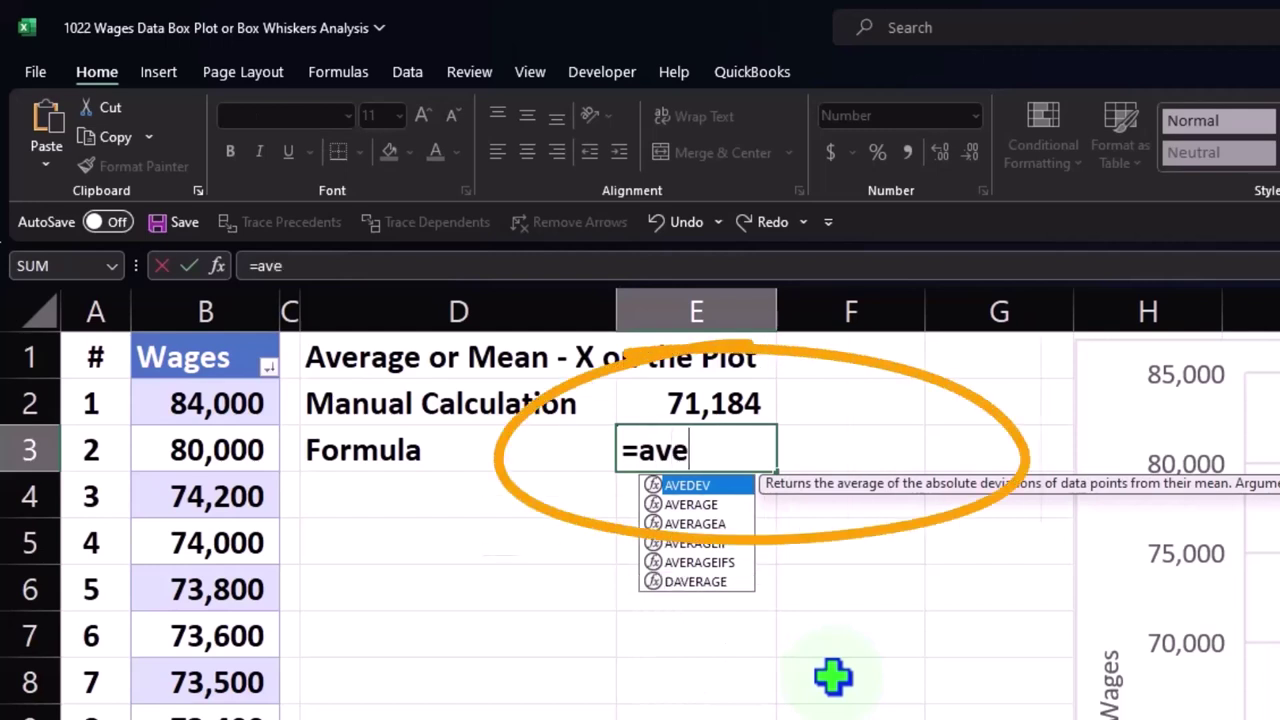
click(693, 512)
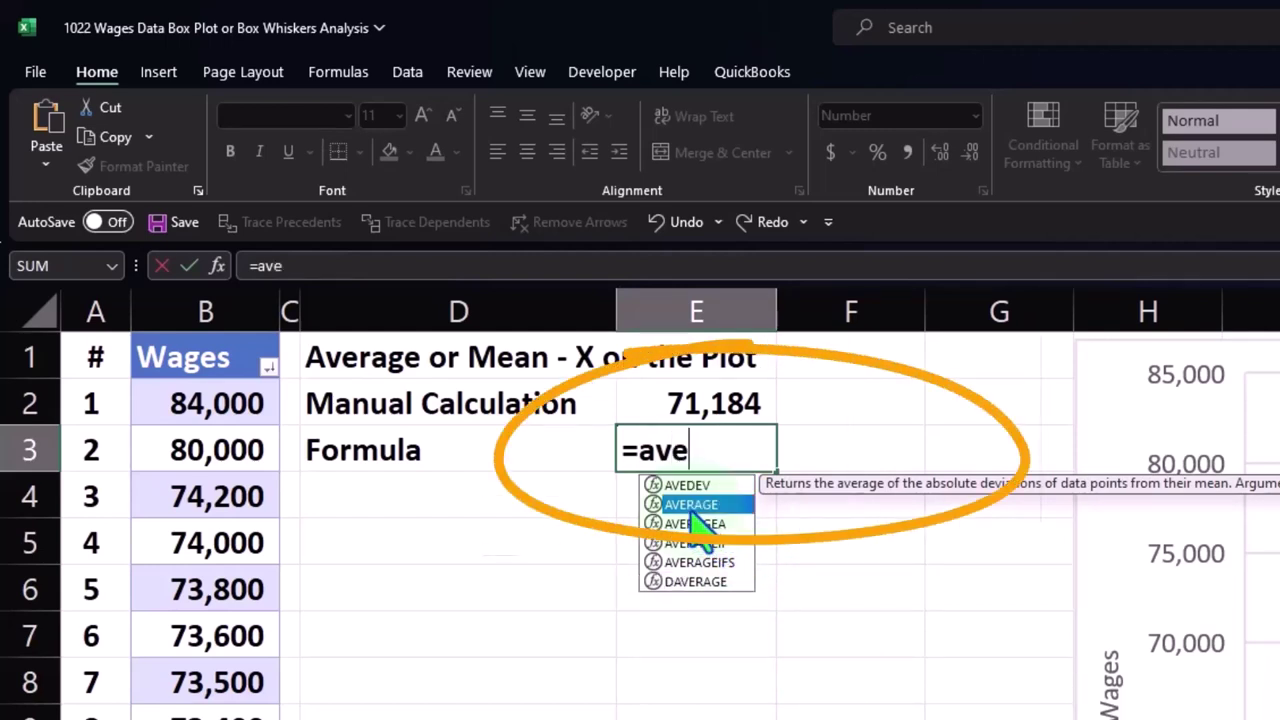
double_click(692, 506)
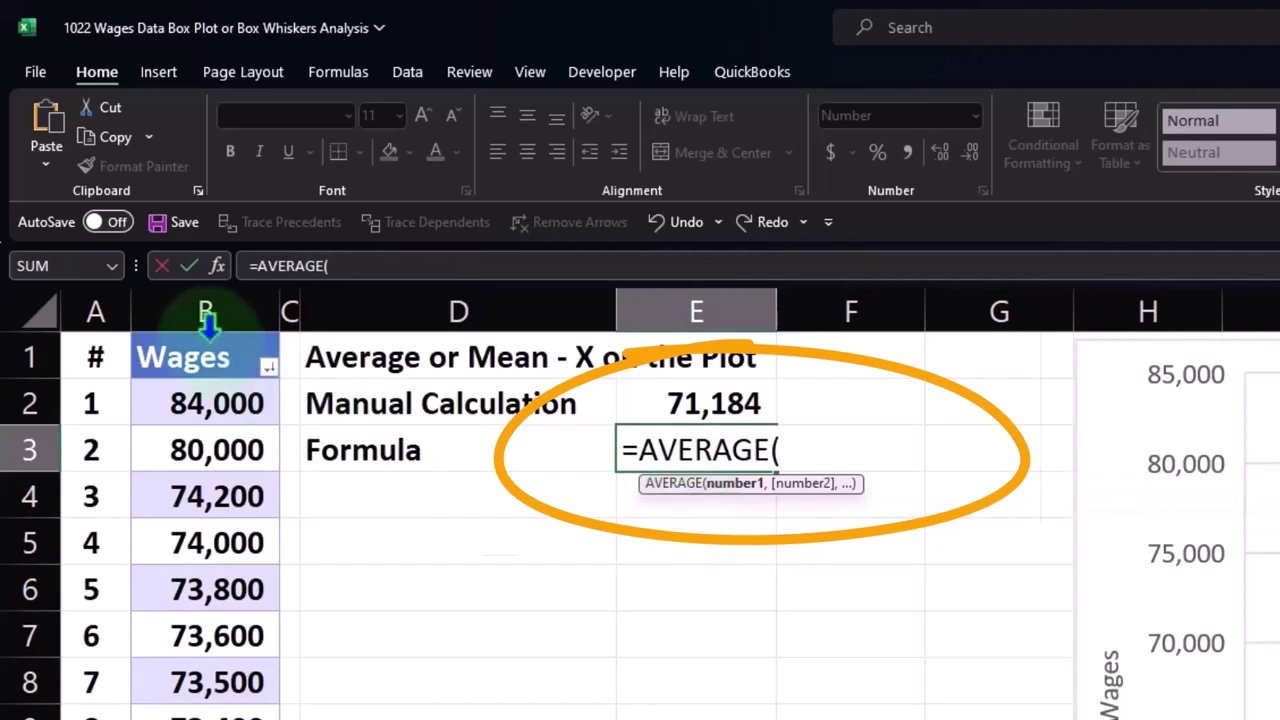
click(207, 330)
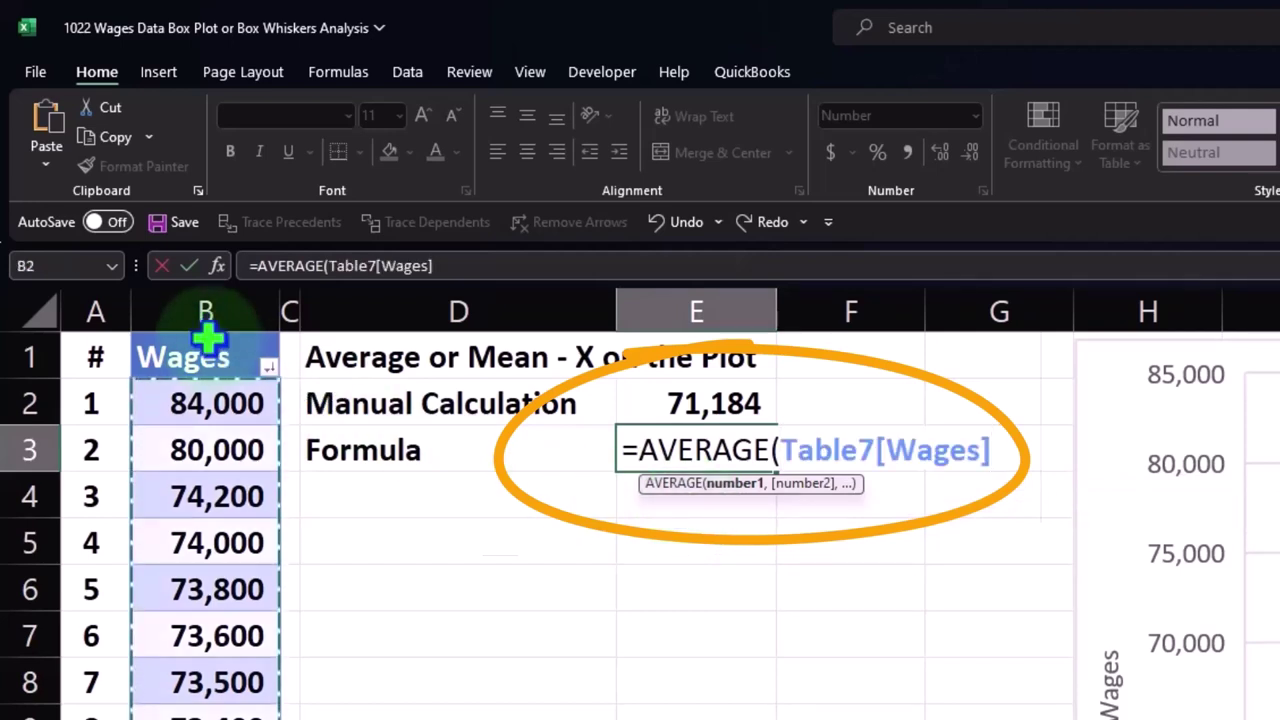
key(Return)
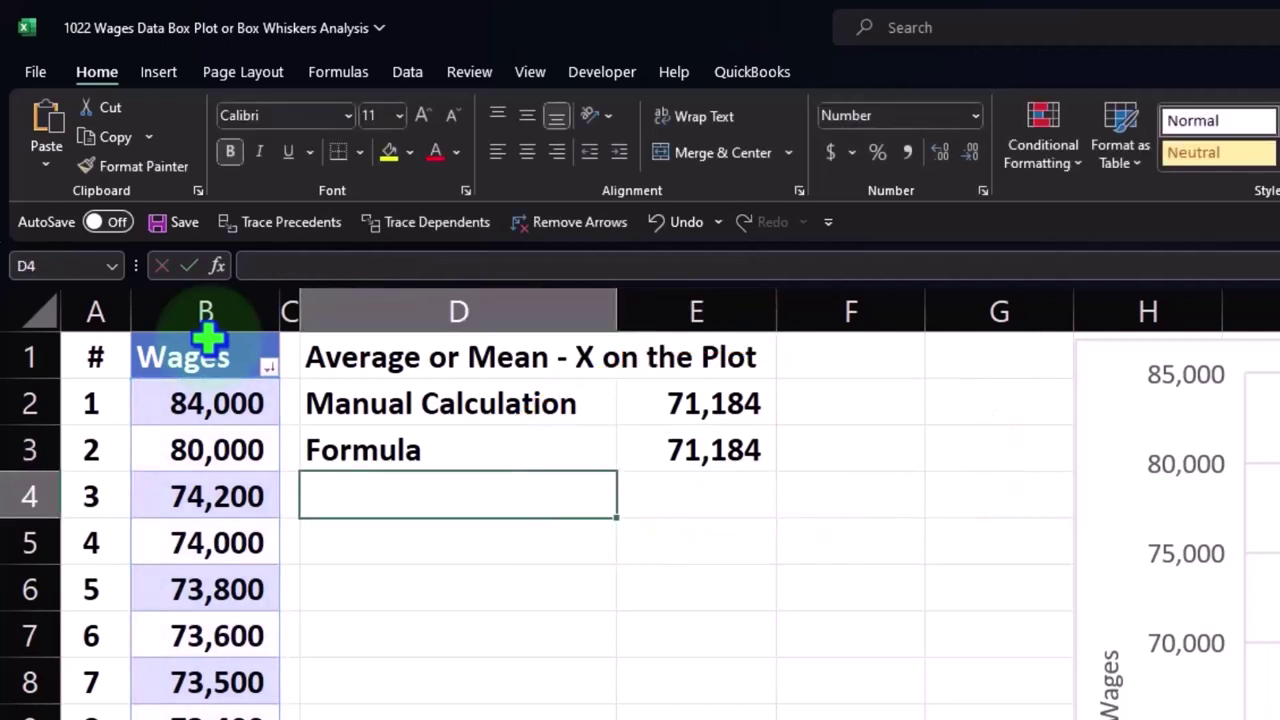
Indent the Manual Calculation and Formula labels in D2:D3 by two levels
click(455, 418)
drag(455, 425, 457, 448)
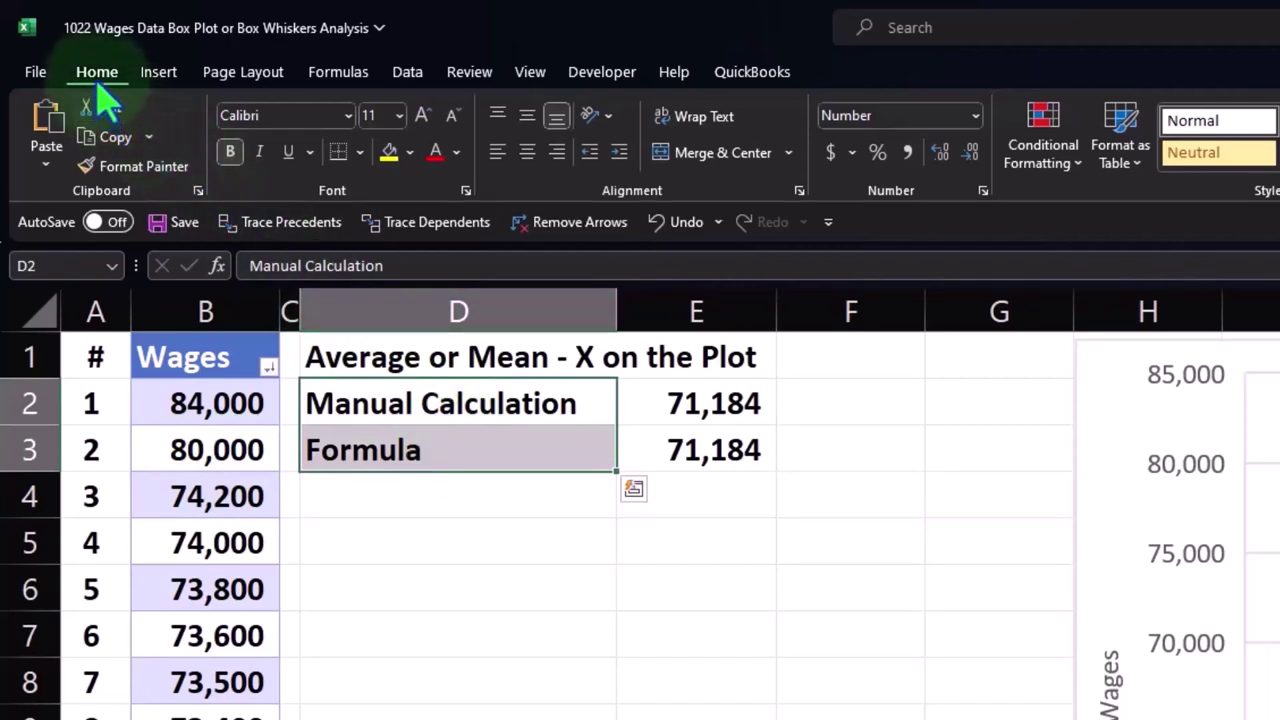
click(620, 155)
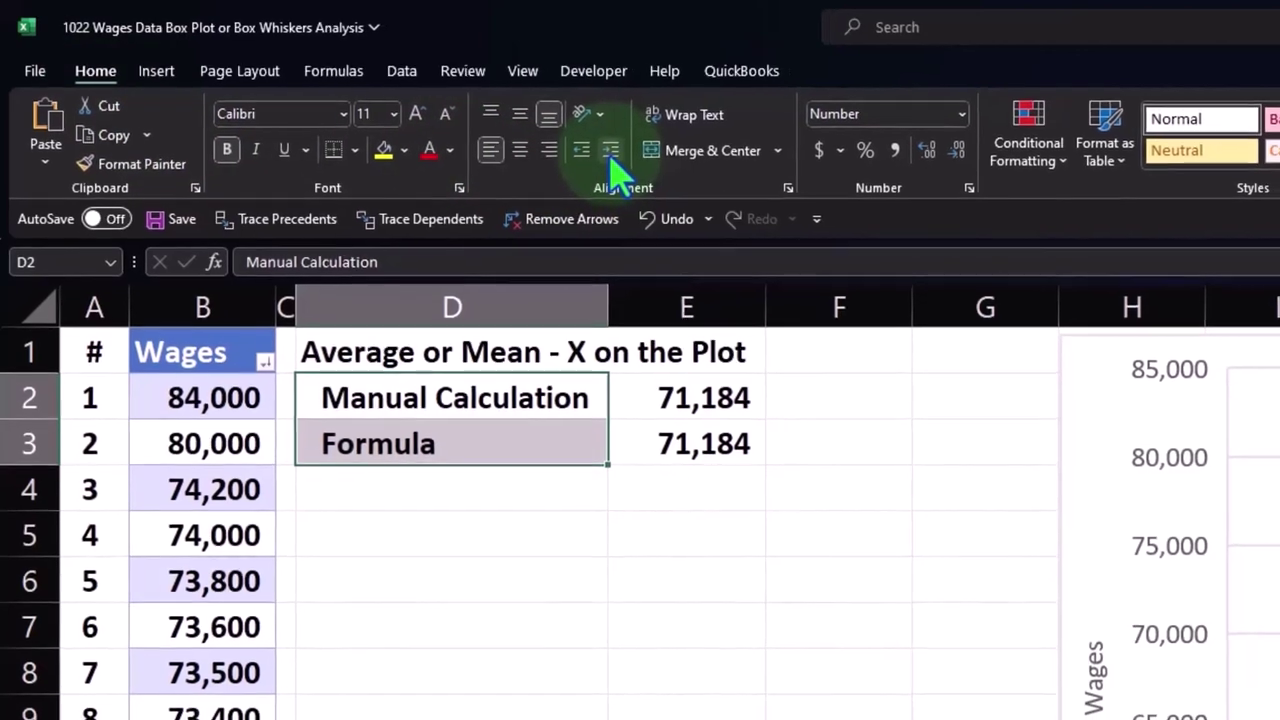
click(573, 640)
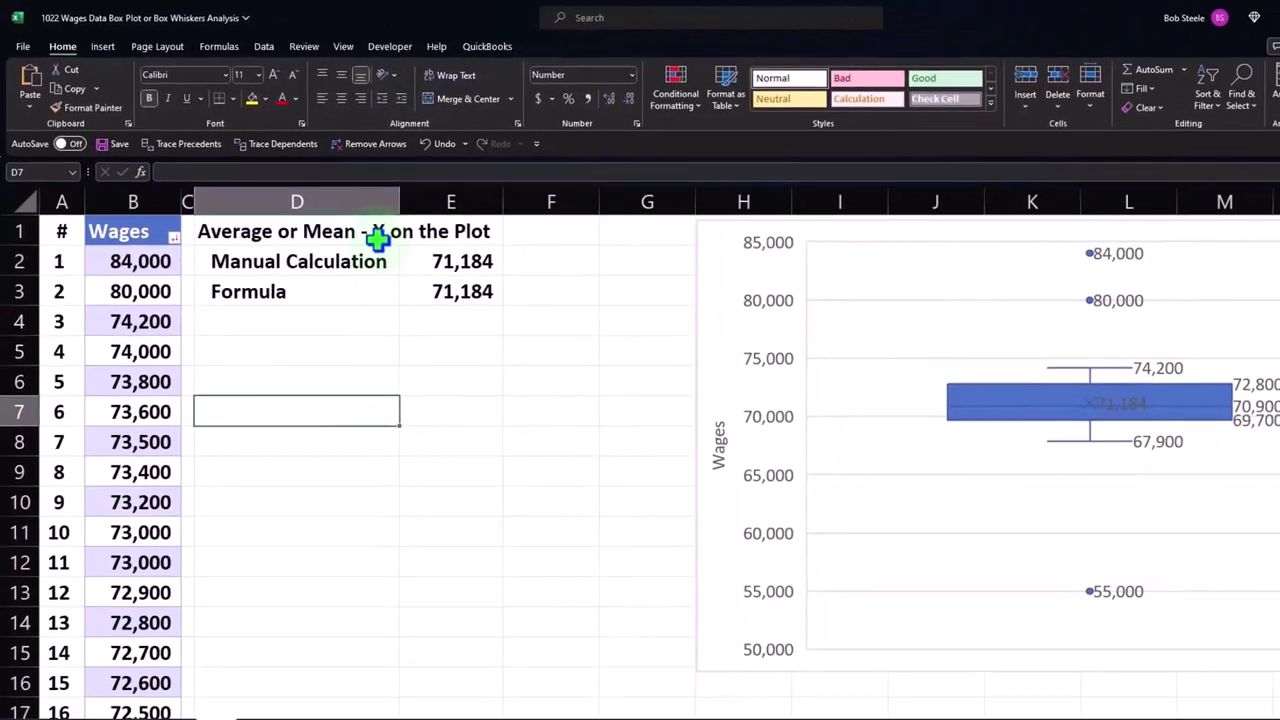
End the mean heading in D1 with a colon
double_click(342, 214)
text(:)
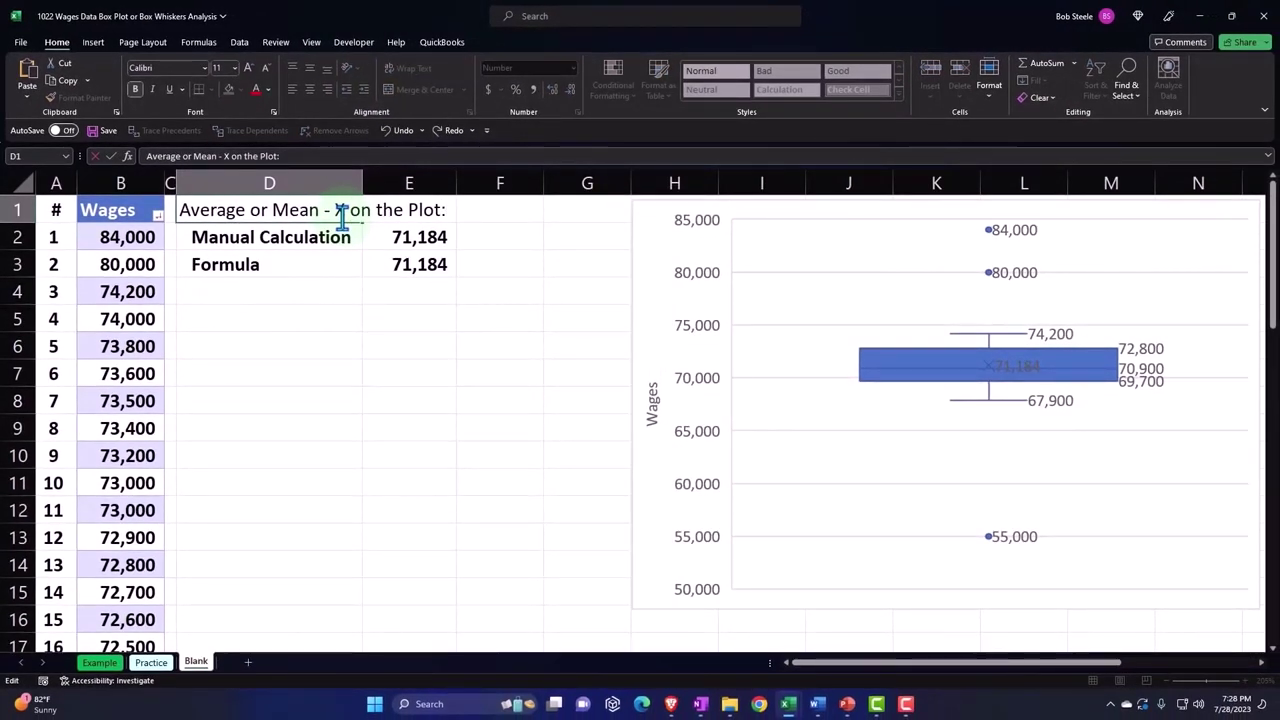
key(Return)
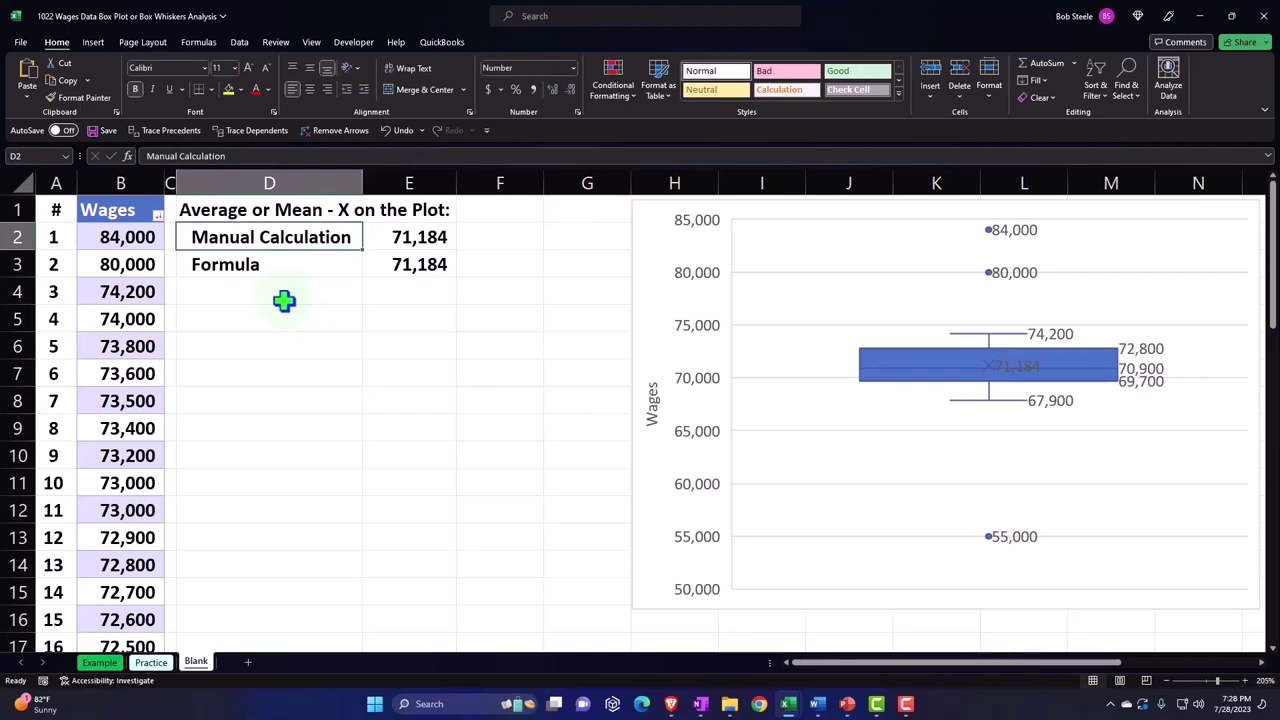
click(268, 316)
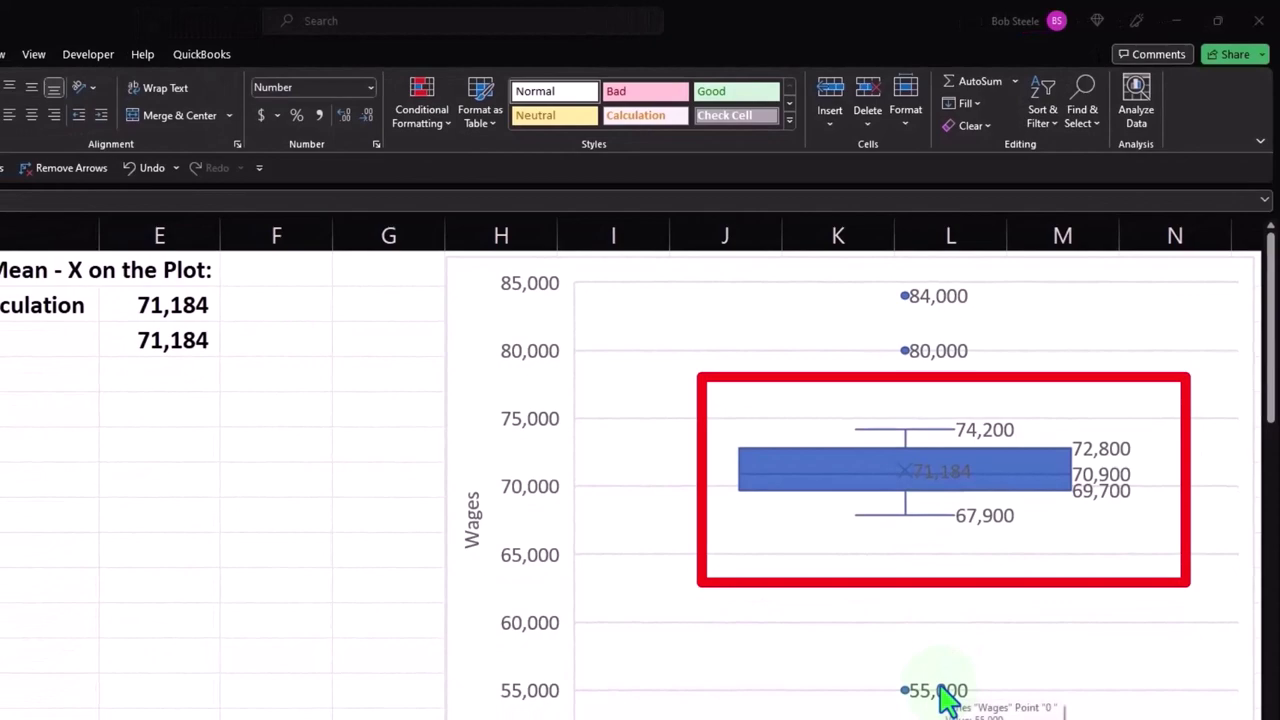
Enter the heading 'Minimum not including outliers - Bottom Whisker' in D5
click(166, 343)
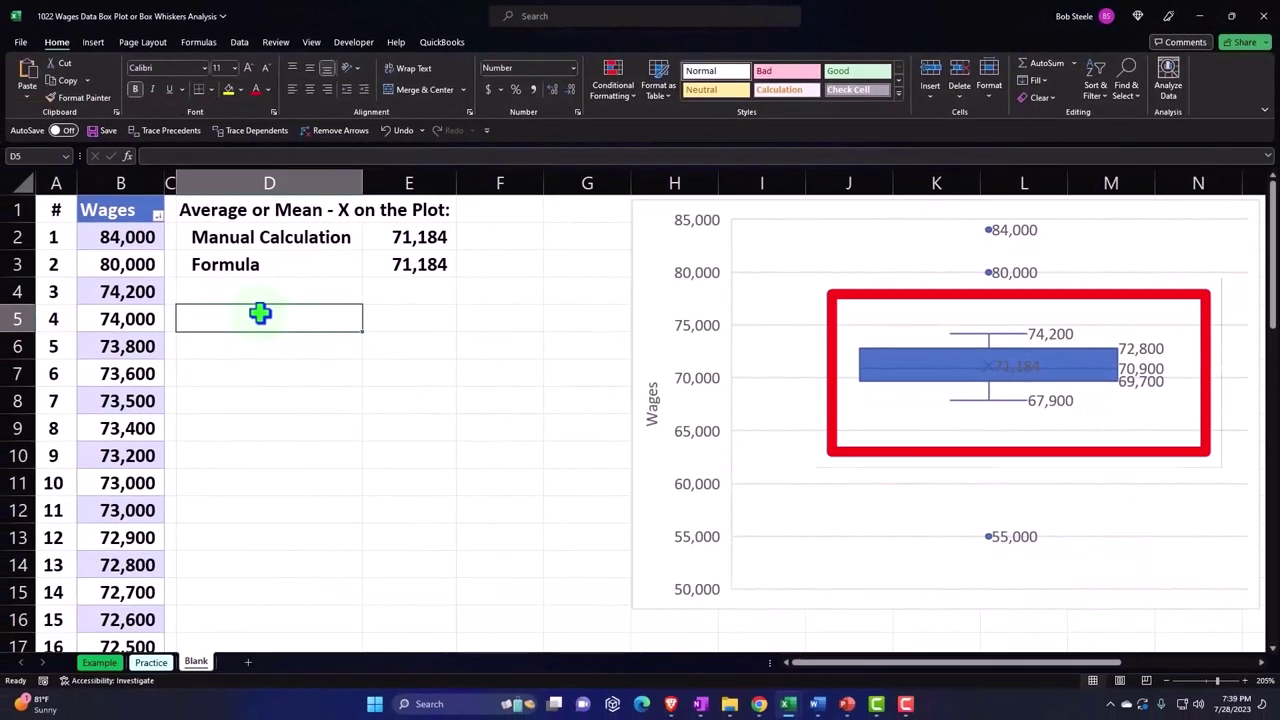
text(Minimum not including outlier)
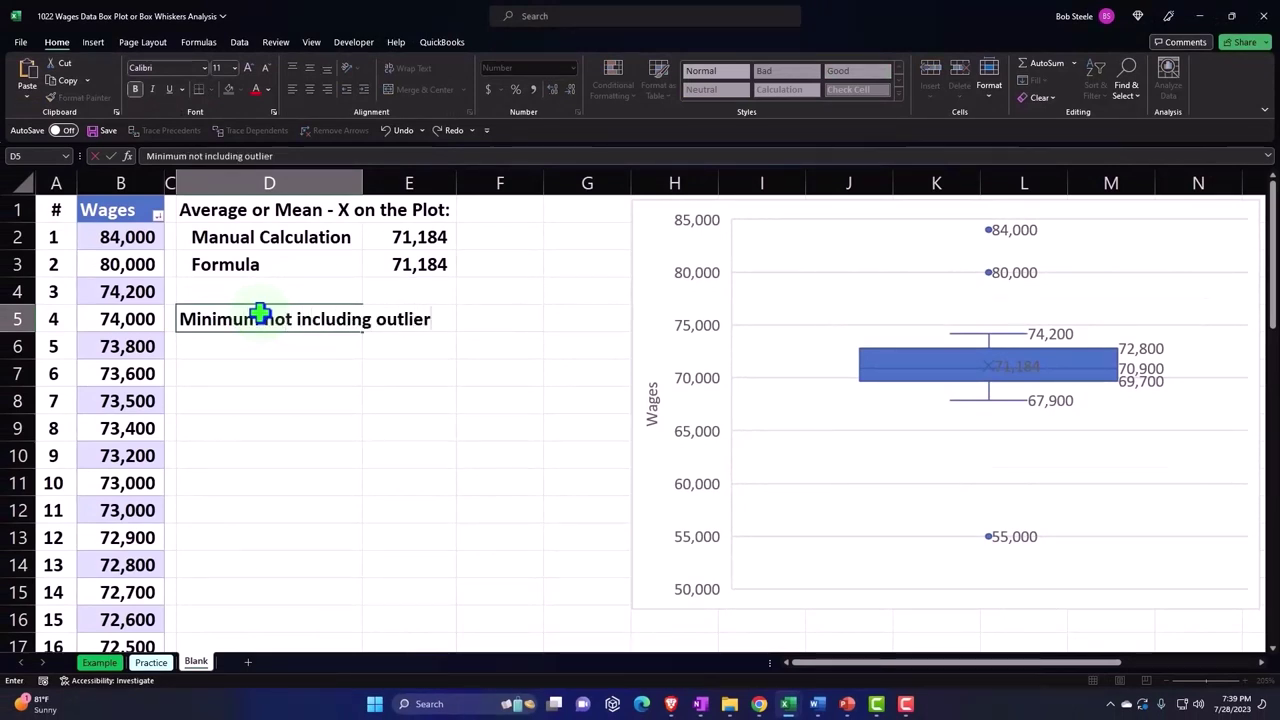
text(s - Bottom Whisker)
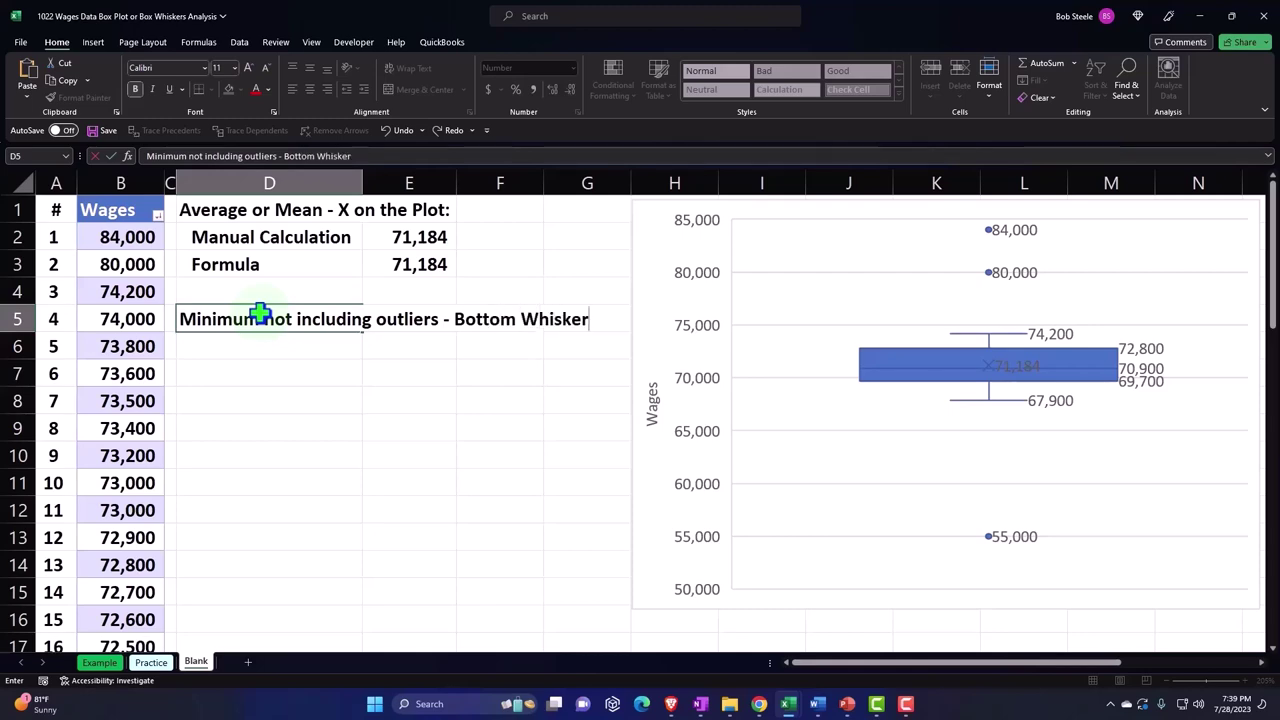
key(Return)
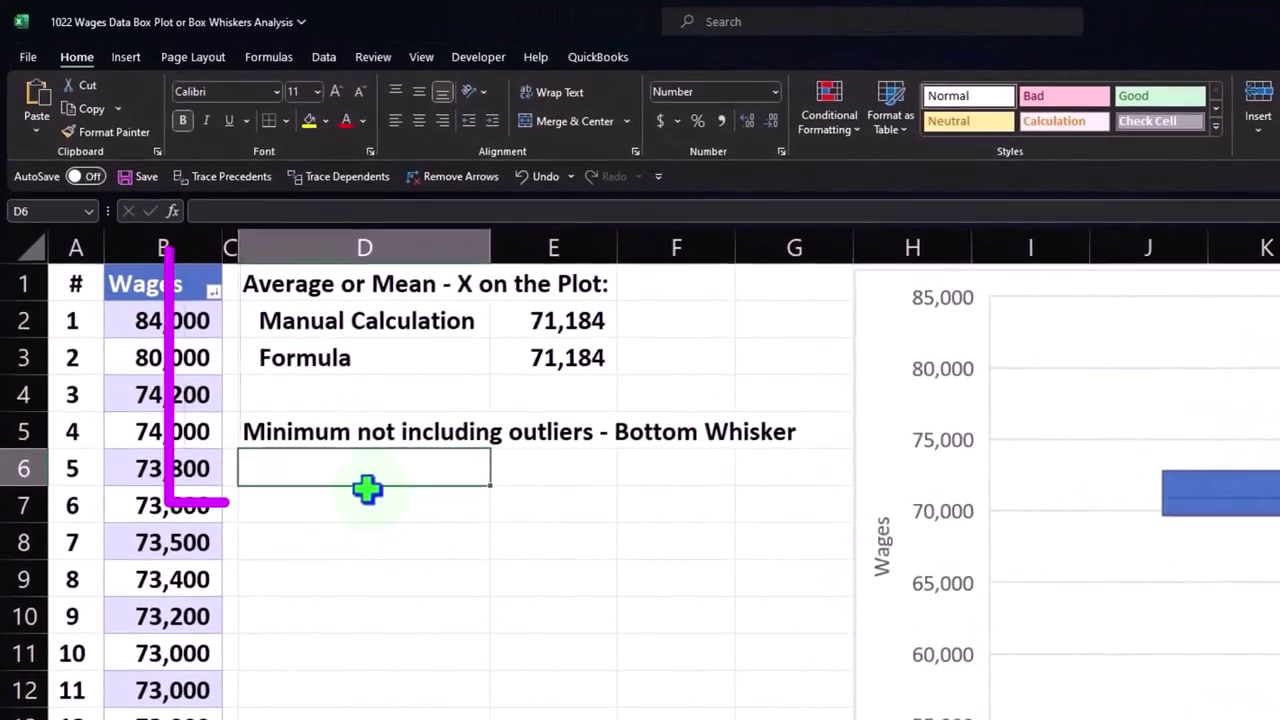
Add the 'Manual Method' label in D6 beneath the heading
text(Manual Method)
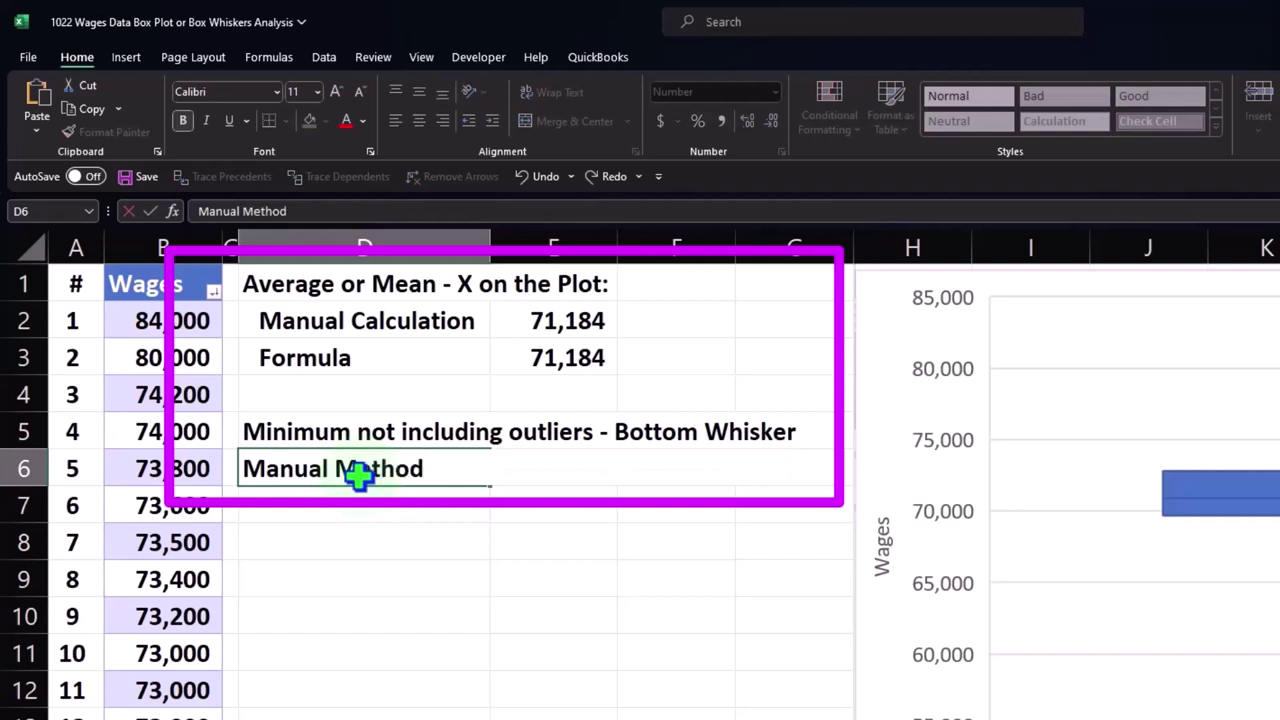
key(Return)
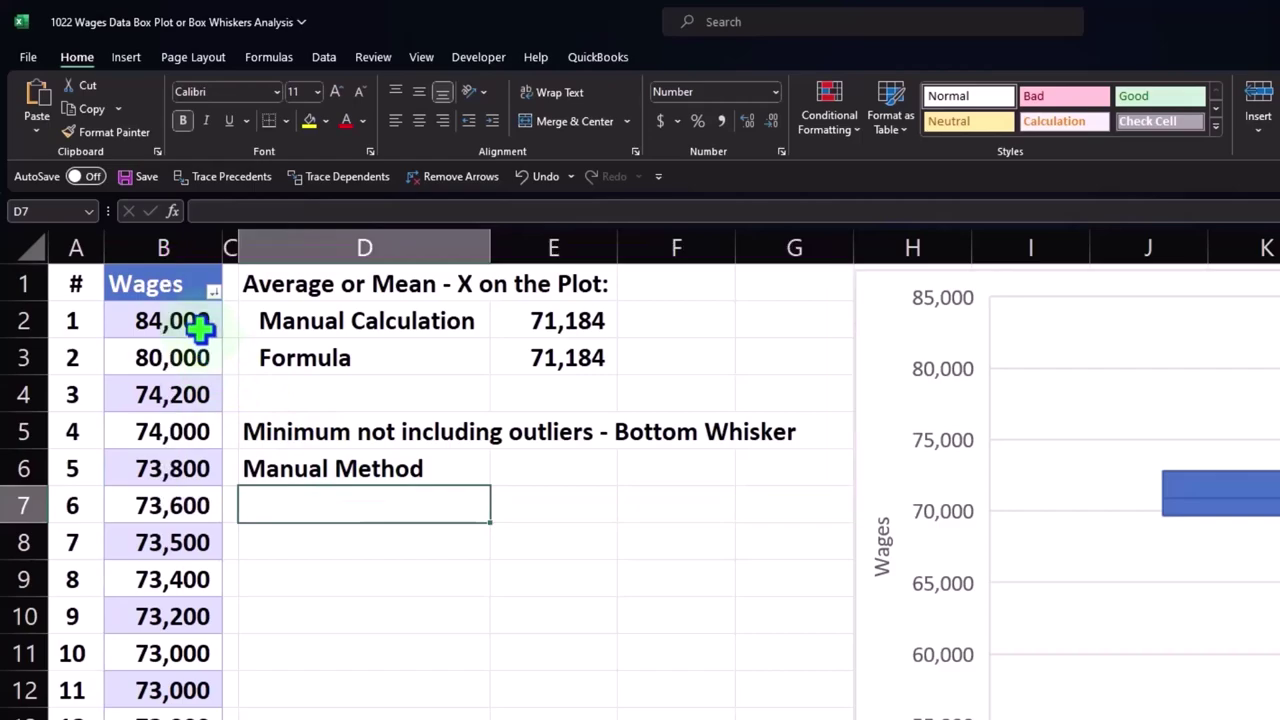
scroll(183, 485, down, 4)
scroll(183, 485, down, 6)
scroll(180, 506, down, 8)
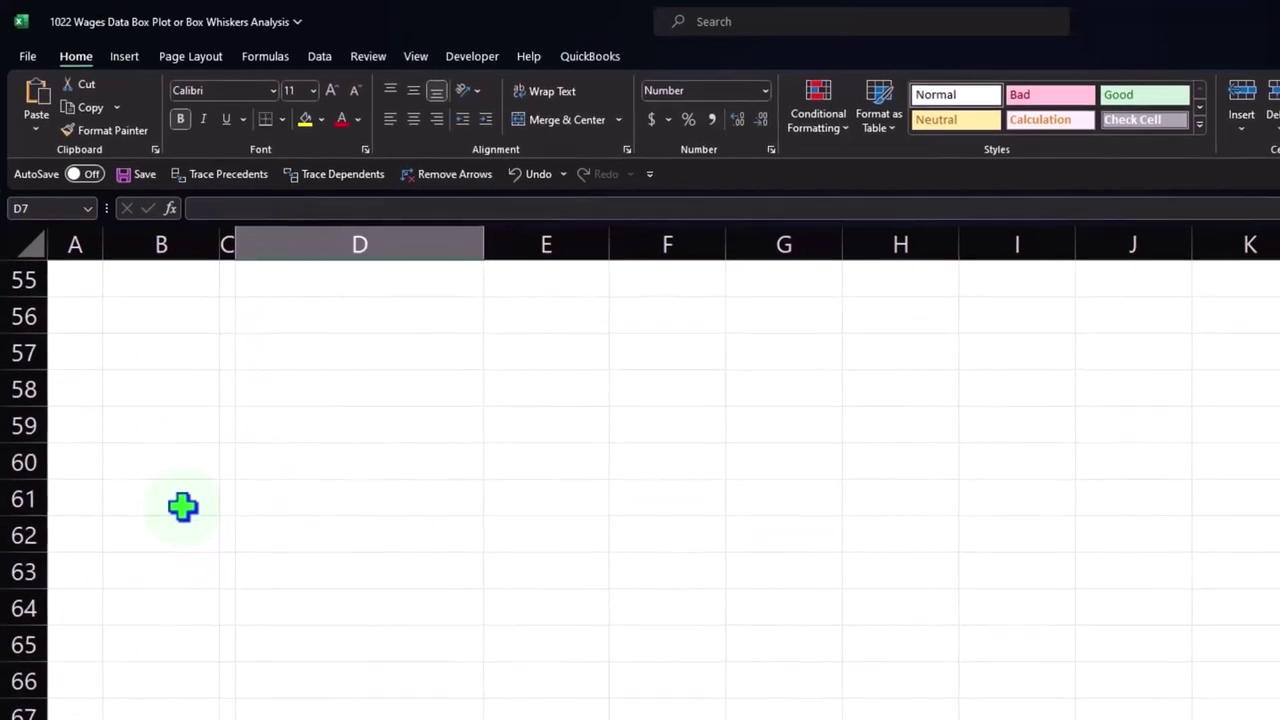
scroll(180, 506, up, 3)
scroll(160, 452, up, 7)
scroll(145, 415, up, 8)
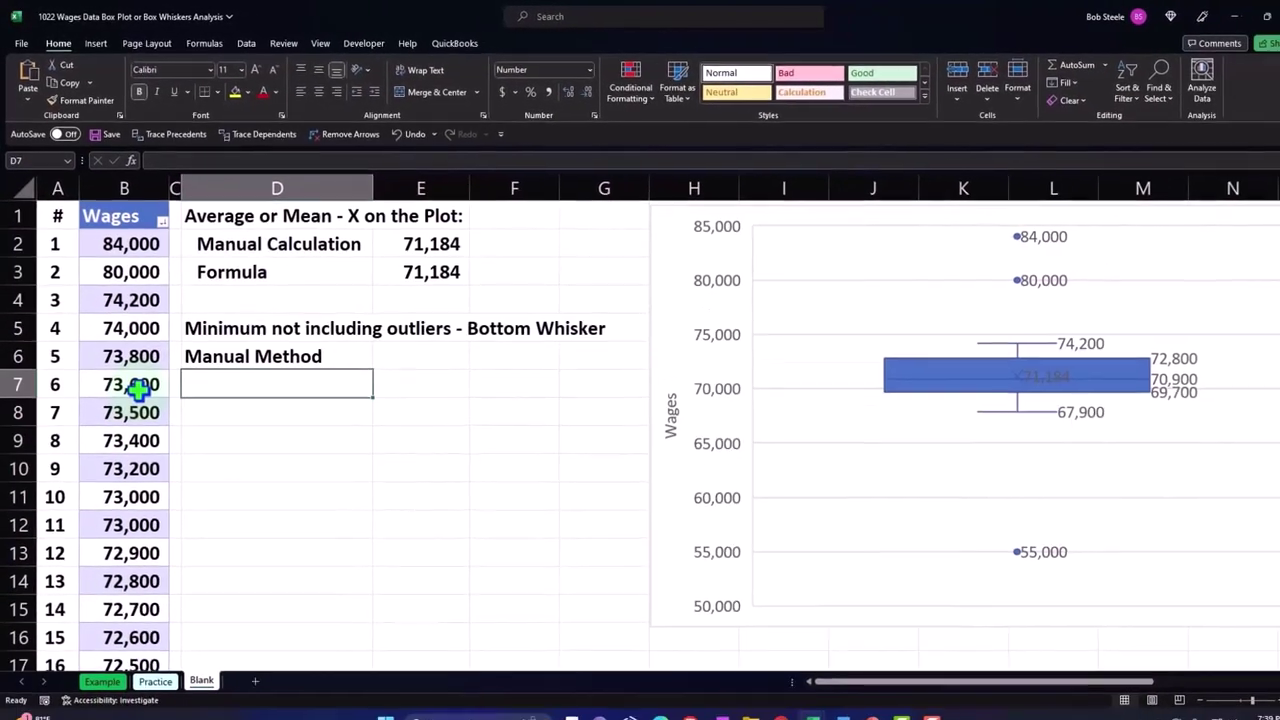
click(158, 216)
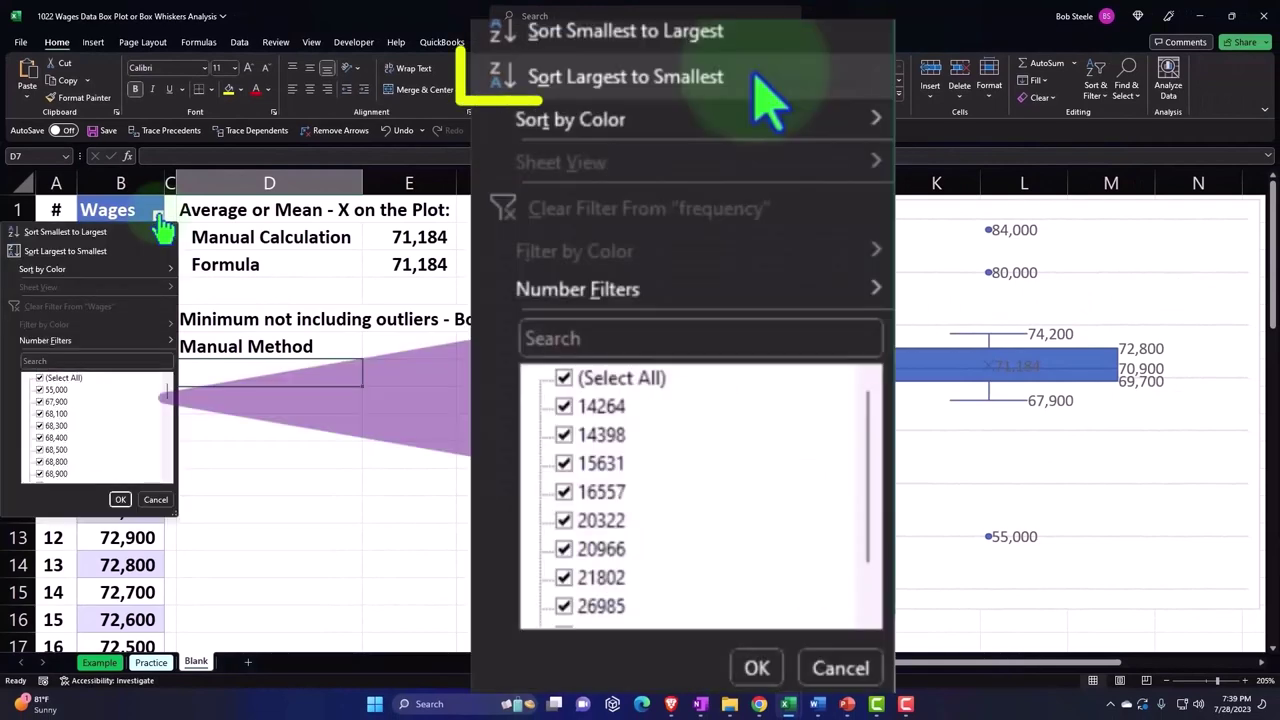
Sort wages smallest to largest and set E6 to =B3, the 67,900 lowest non-outlier wage
click(127, 249)
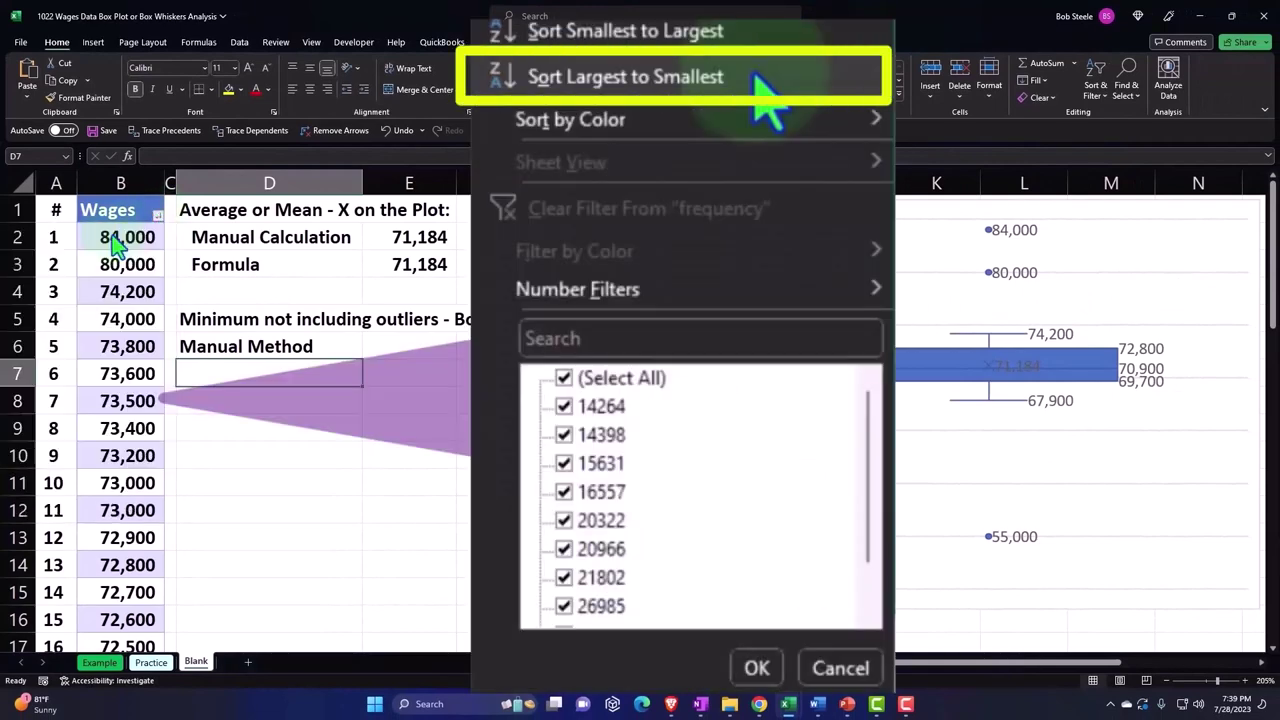
click(121, 237)
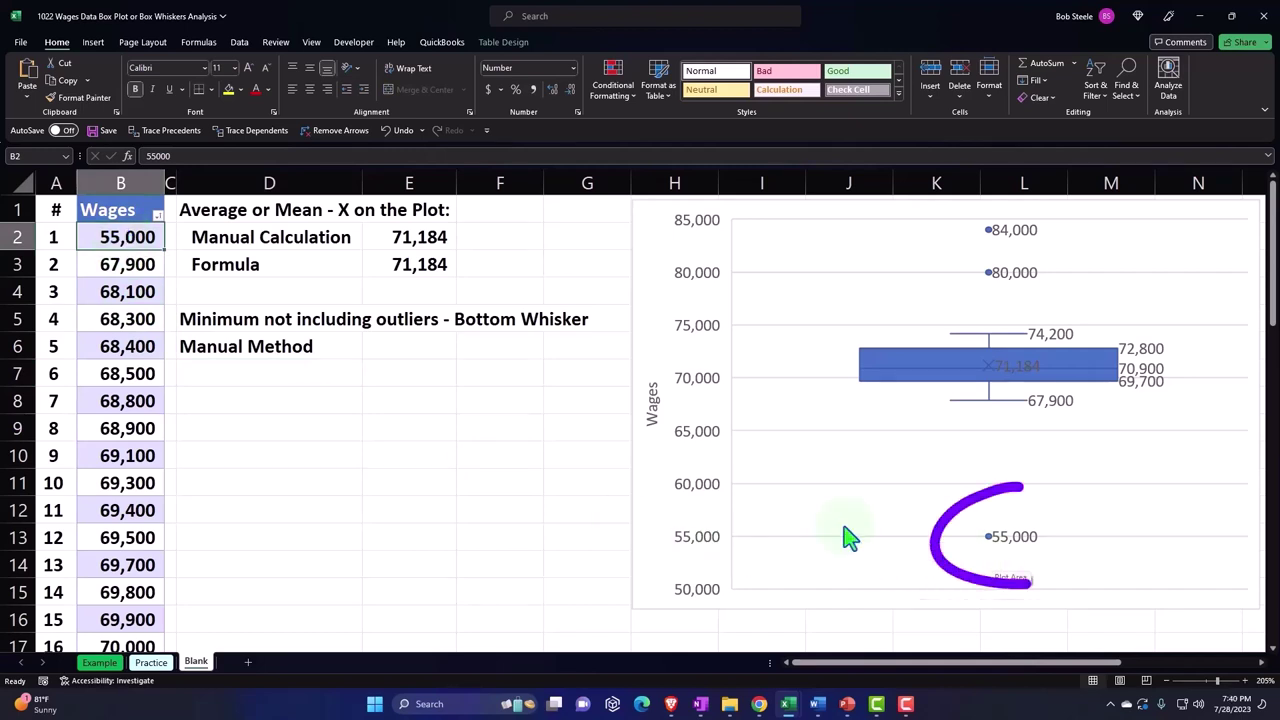
click(400, 347)
text(=)
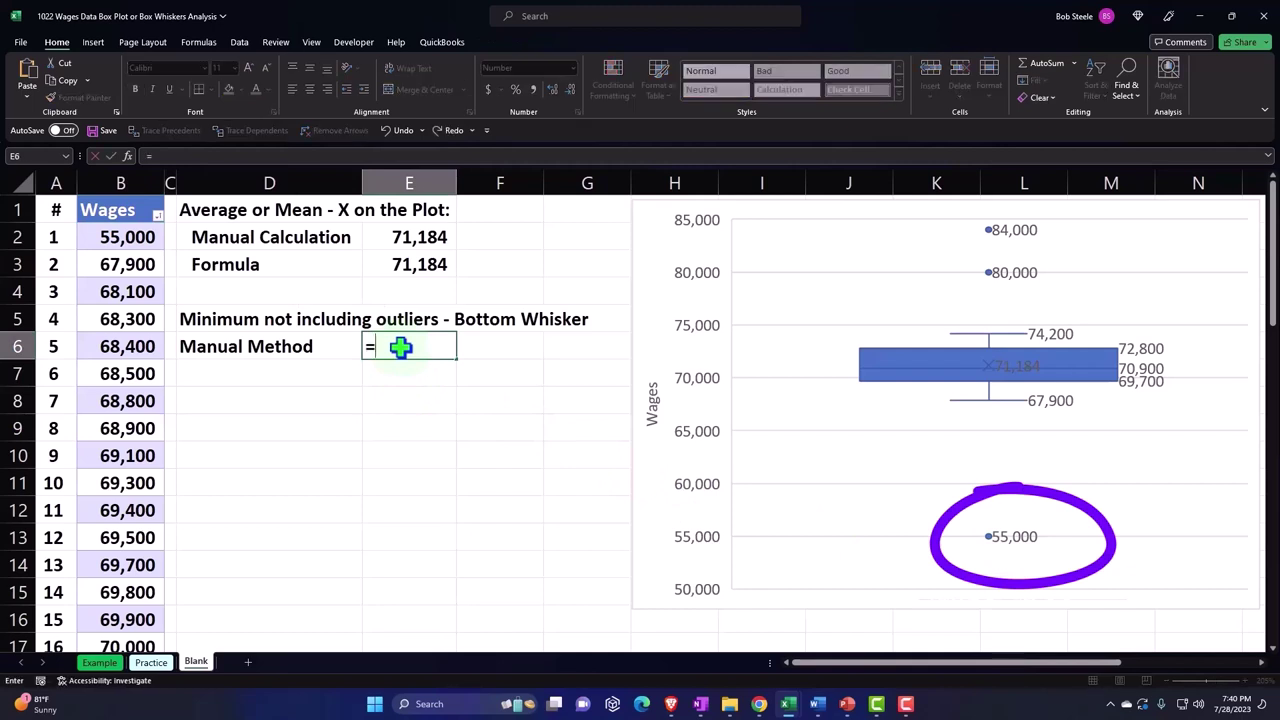
key(Left)
key(Left)
key(Left)
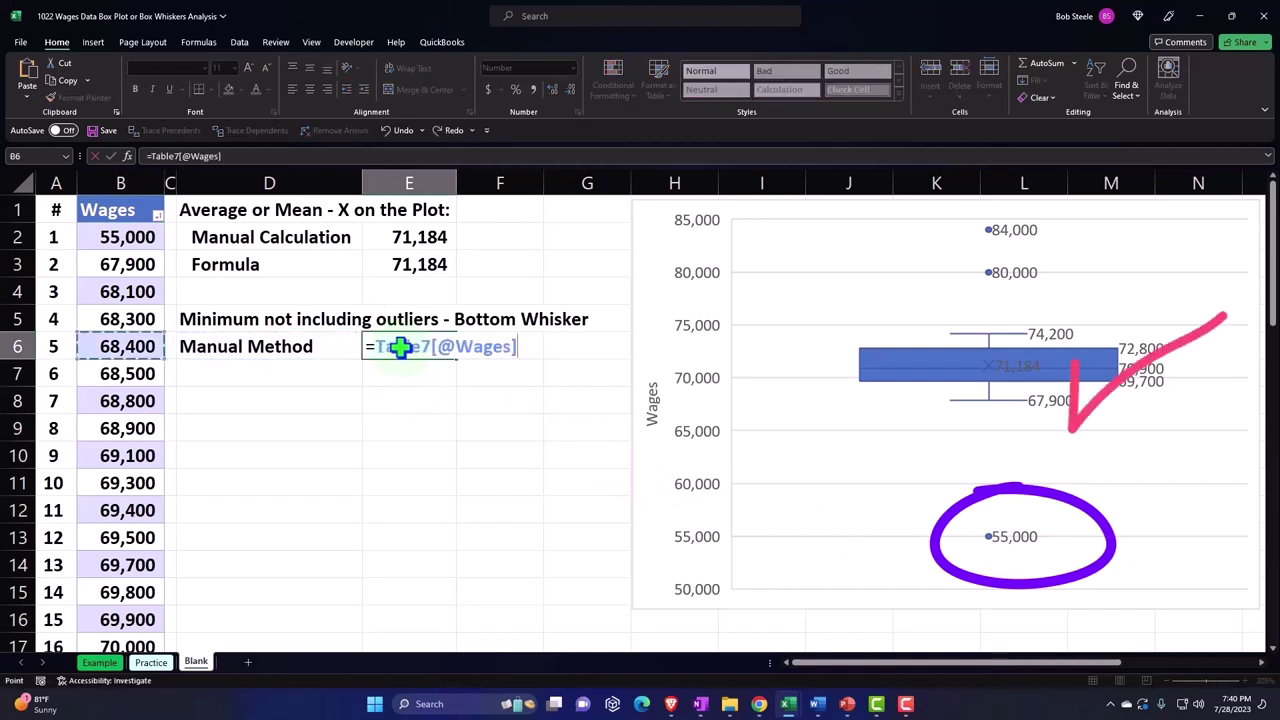
key(Up)
key(Up)
key(Up)
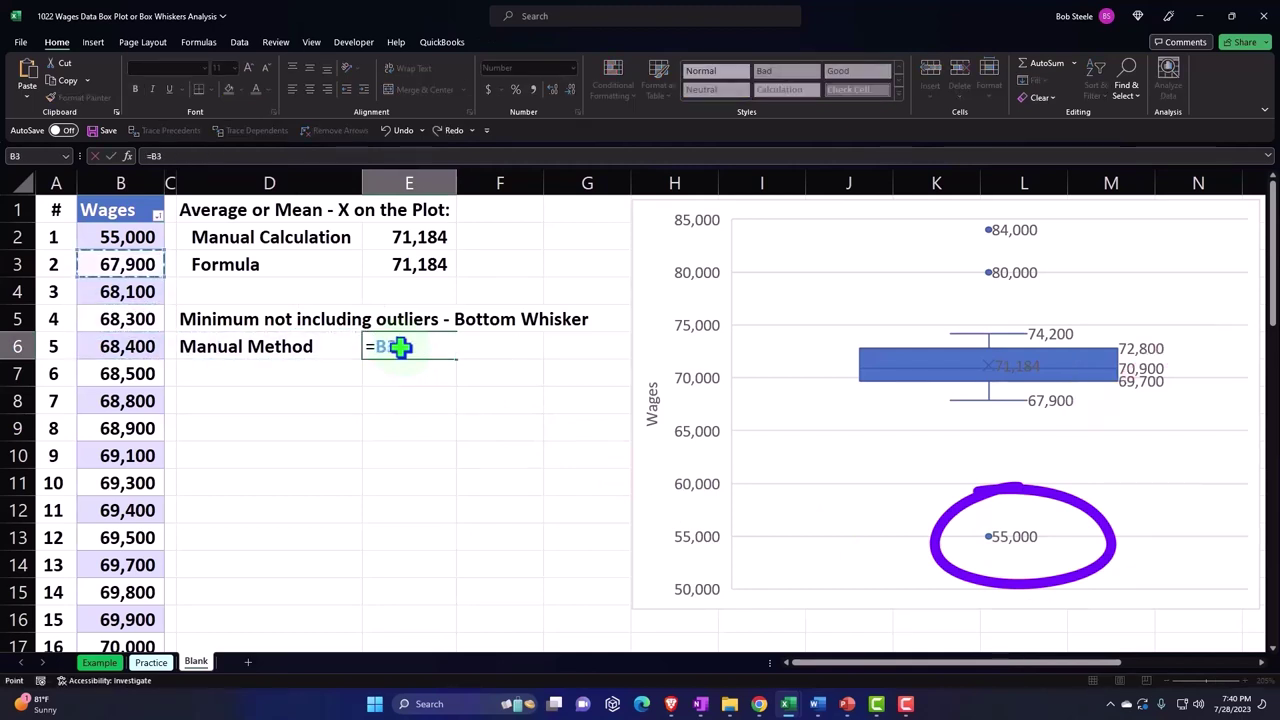
key(Return)
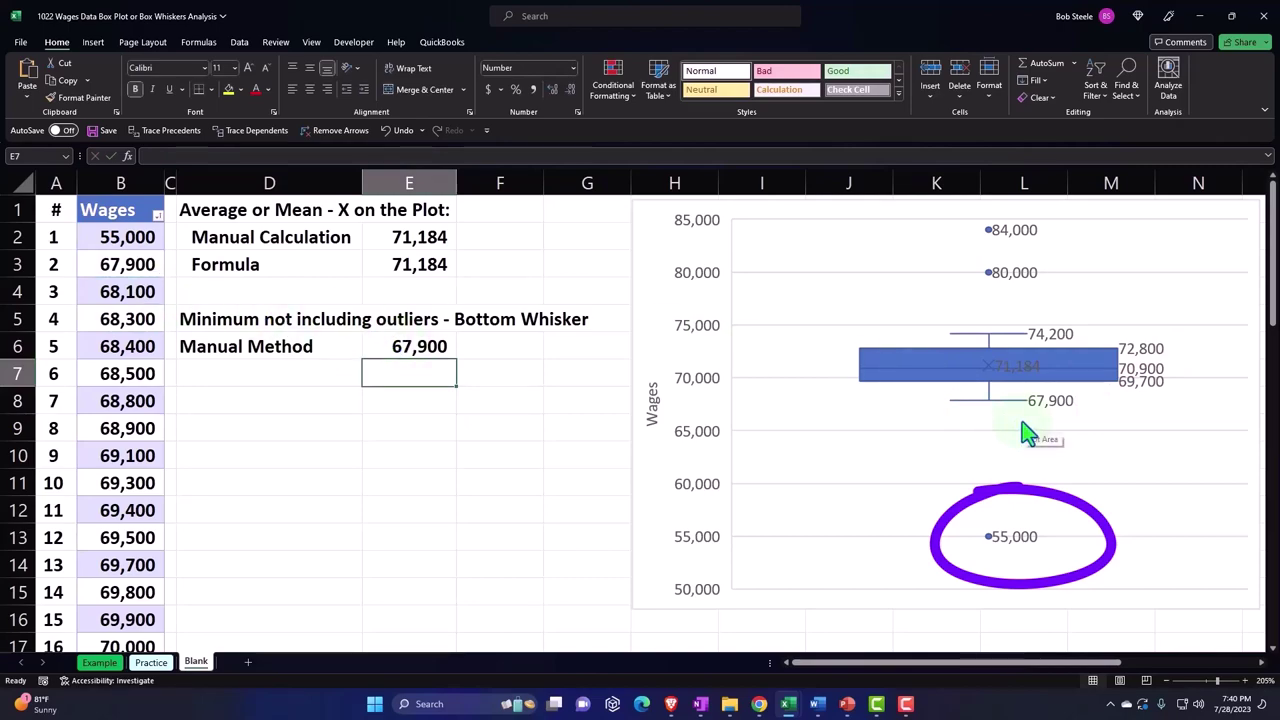
key(Left)
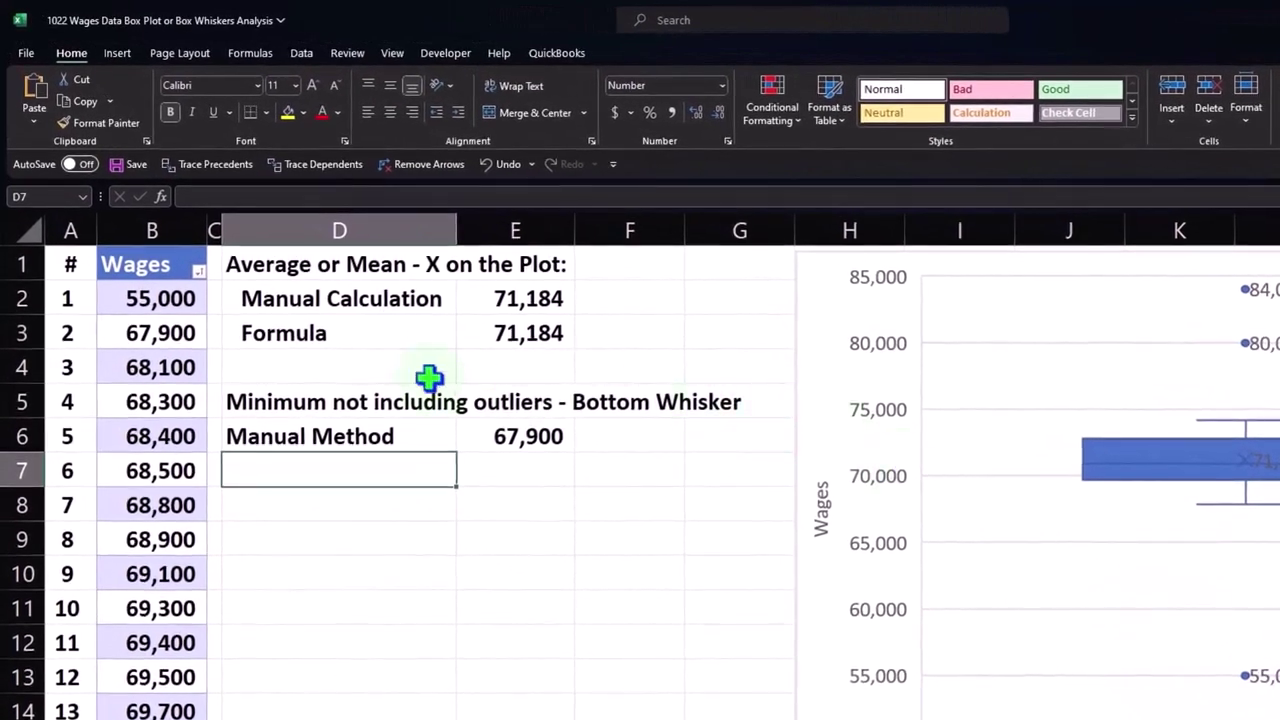
Fill the outlier wages yellow: 55,000 in B2 and 80,000 and 84,000 in B51:B52
click(159, 279)
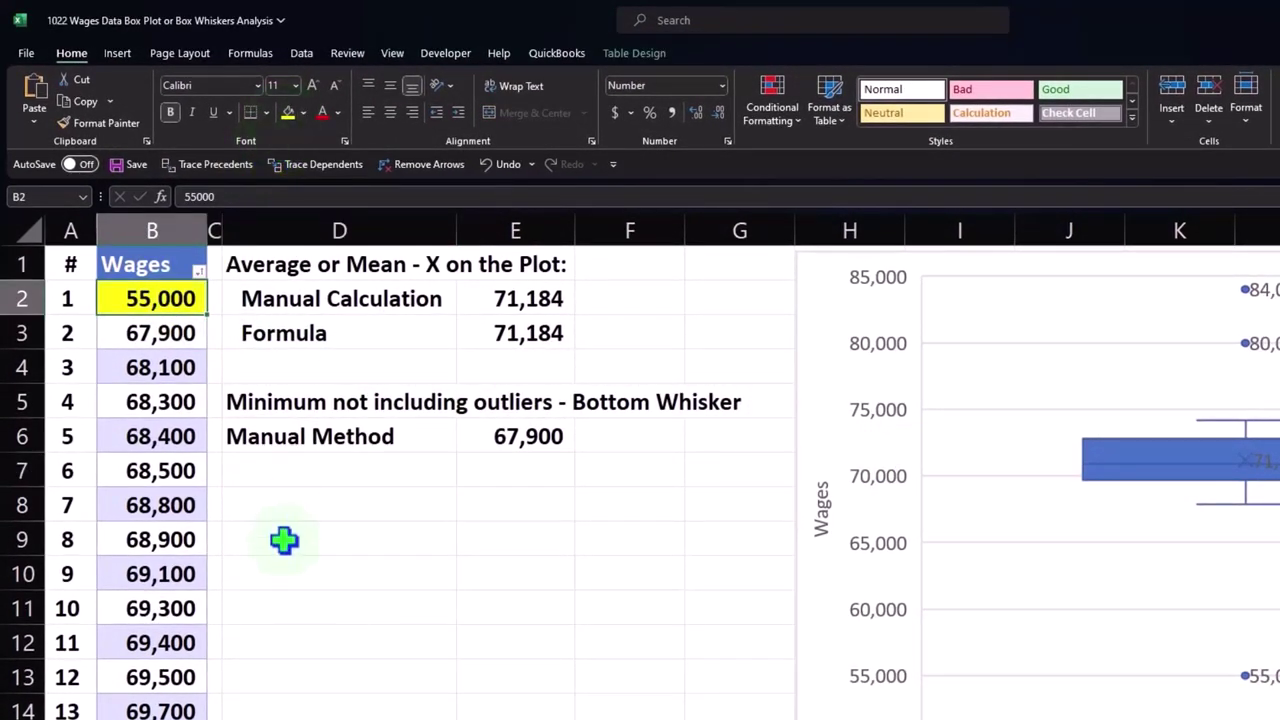
scroll(284, 540, down, 4)
scroll(286, 600, down, 4)
scroll(286, 600, down, 5)
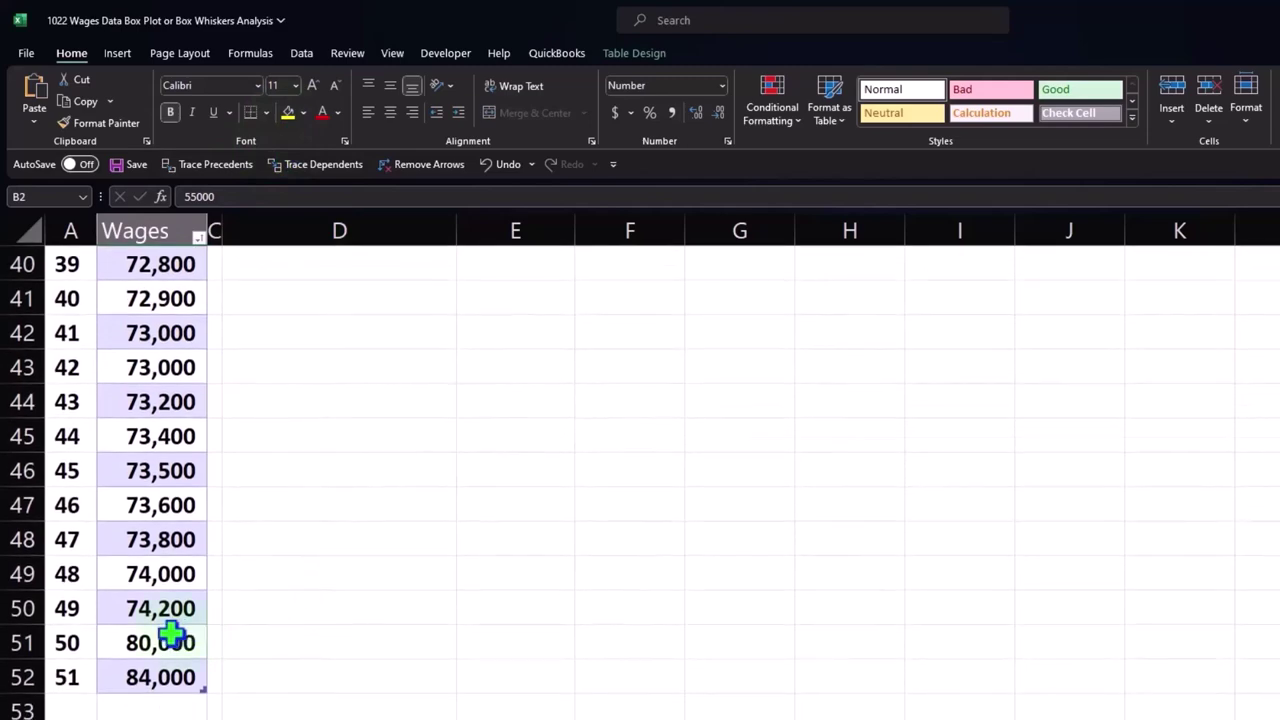
drag(172, 632, 165, 678)
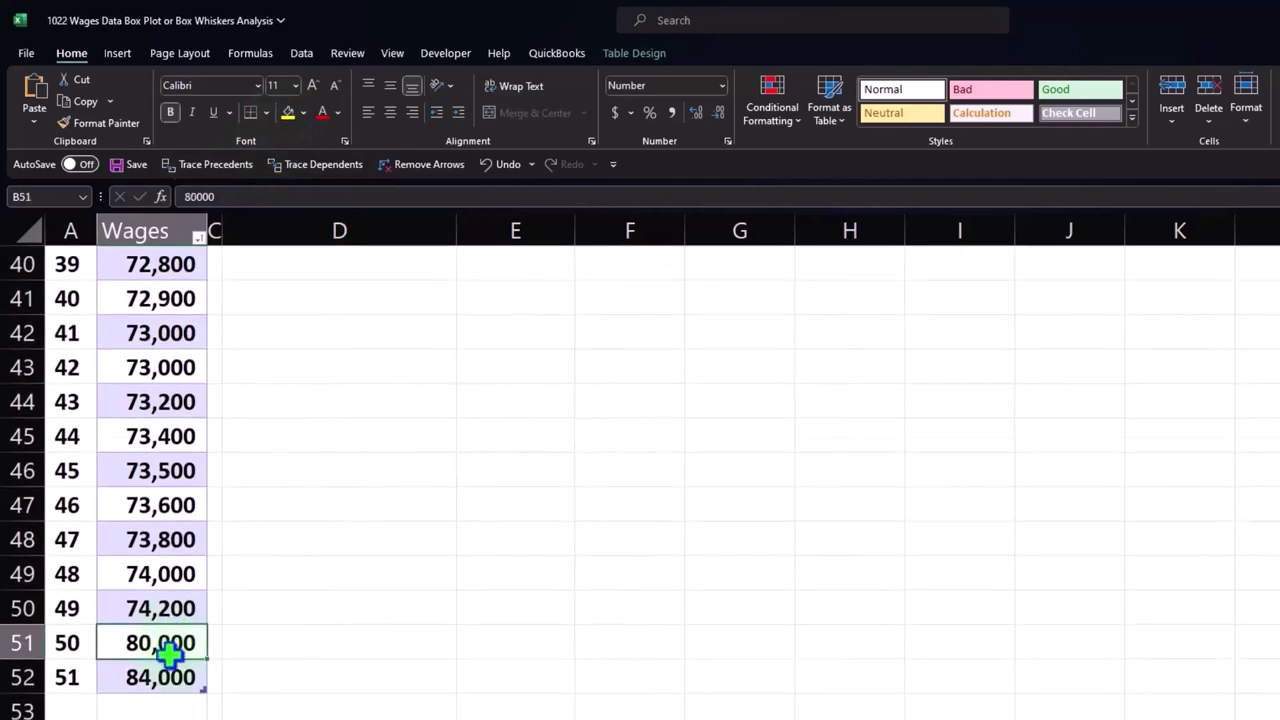
click(287, 115)
scroll(386, 574, up, 10)
scroll(386, 574, up, 3)
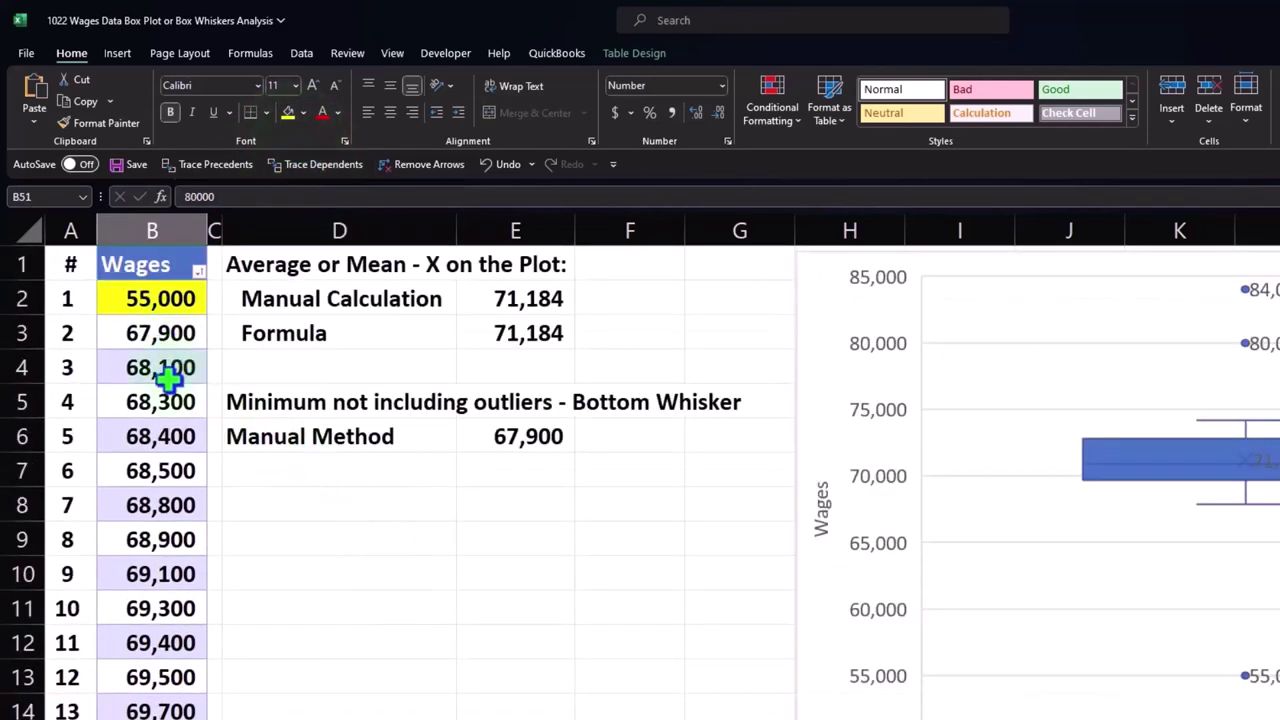
click(356, 475)
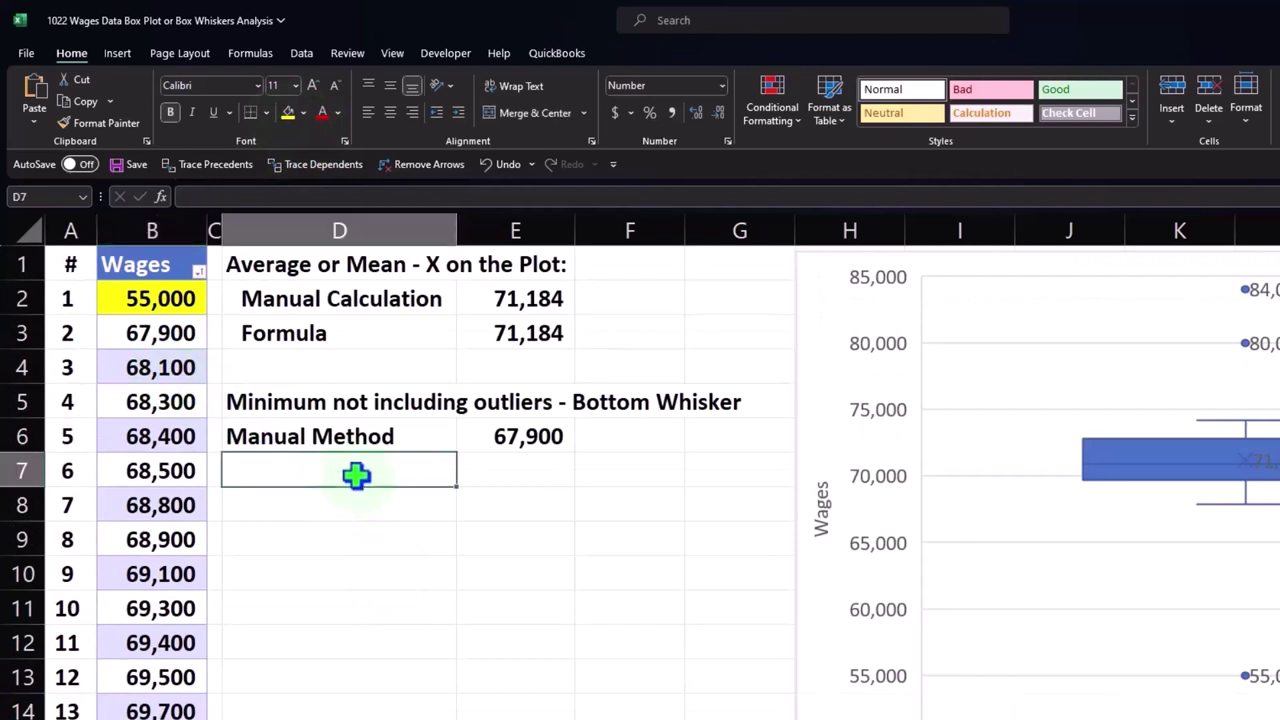
Label D7 'Min function' and enter =MIN(B3:B50) in E7, returning 67,900
text(Min)
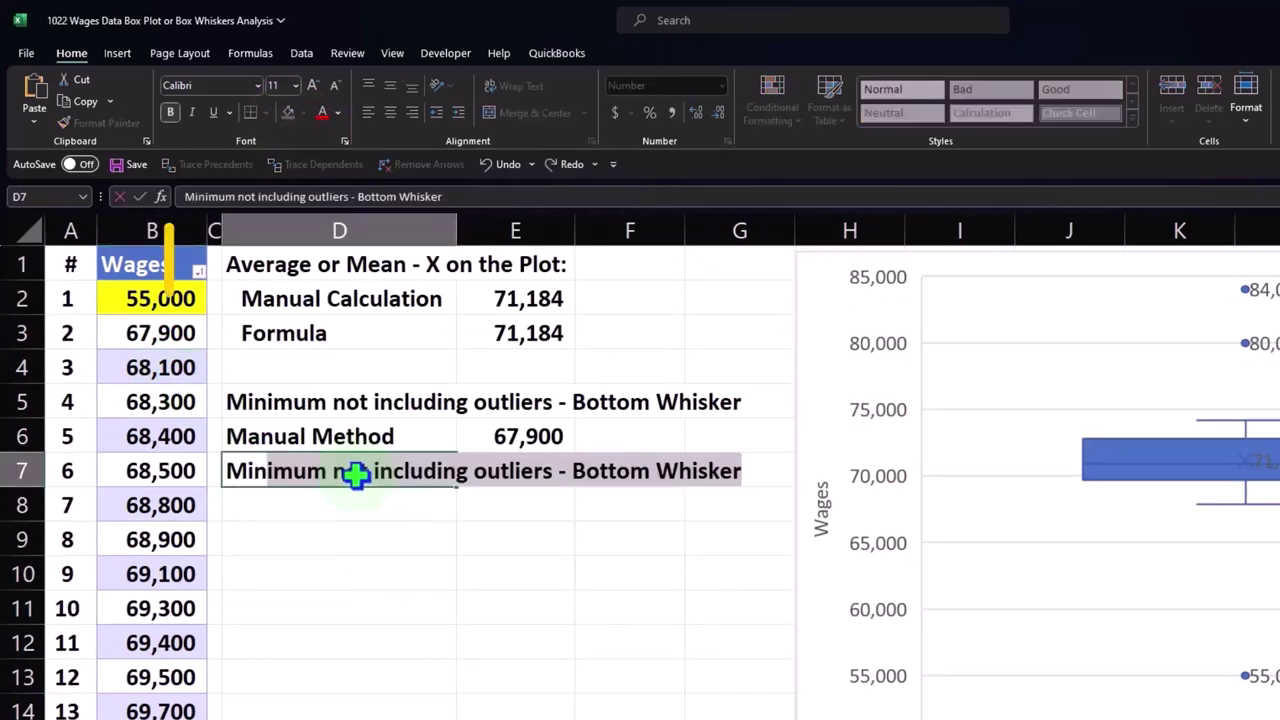
key(BackSpace)
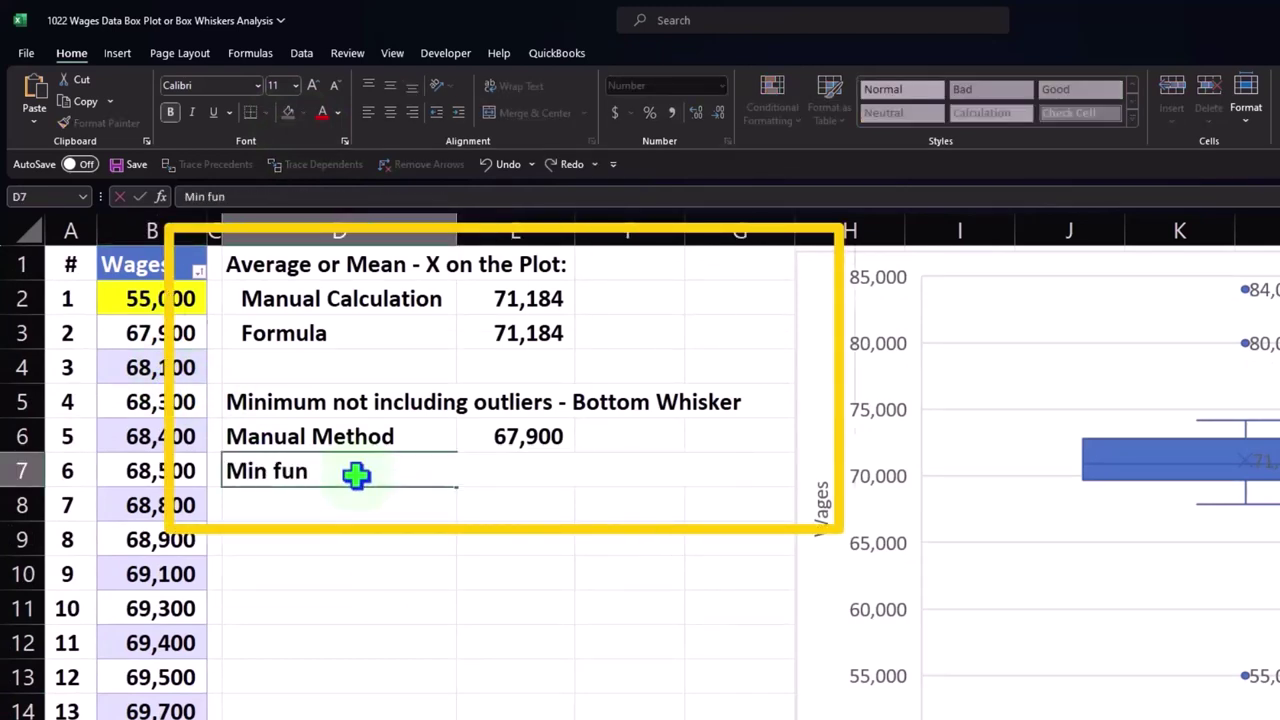
key(Tab)
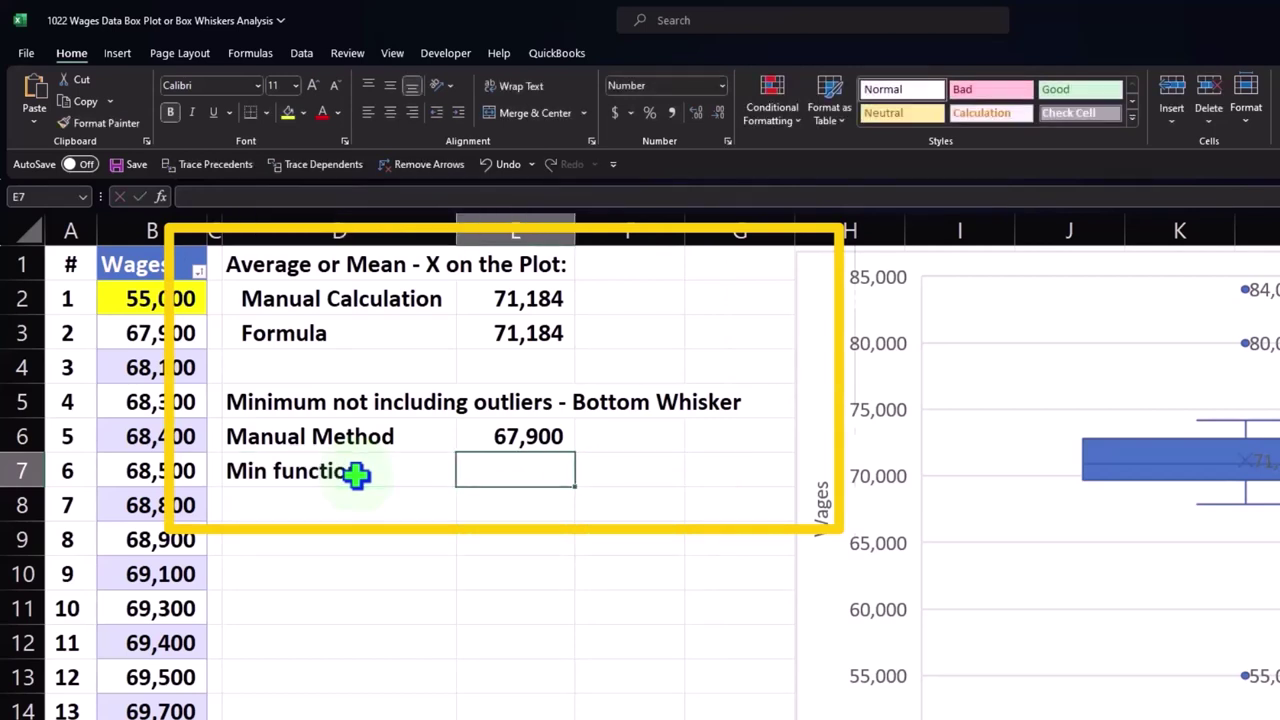
text(=)
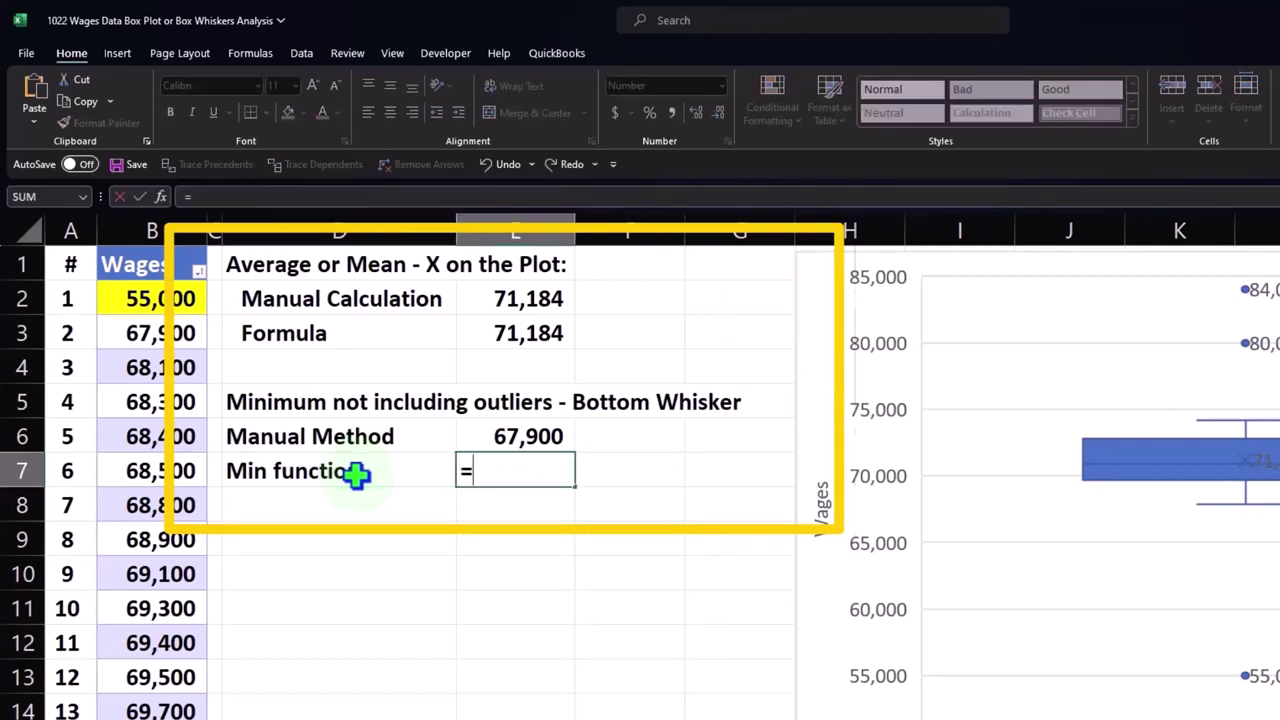
text(min)
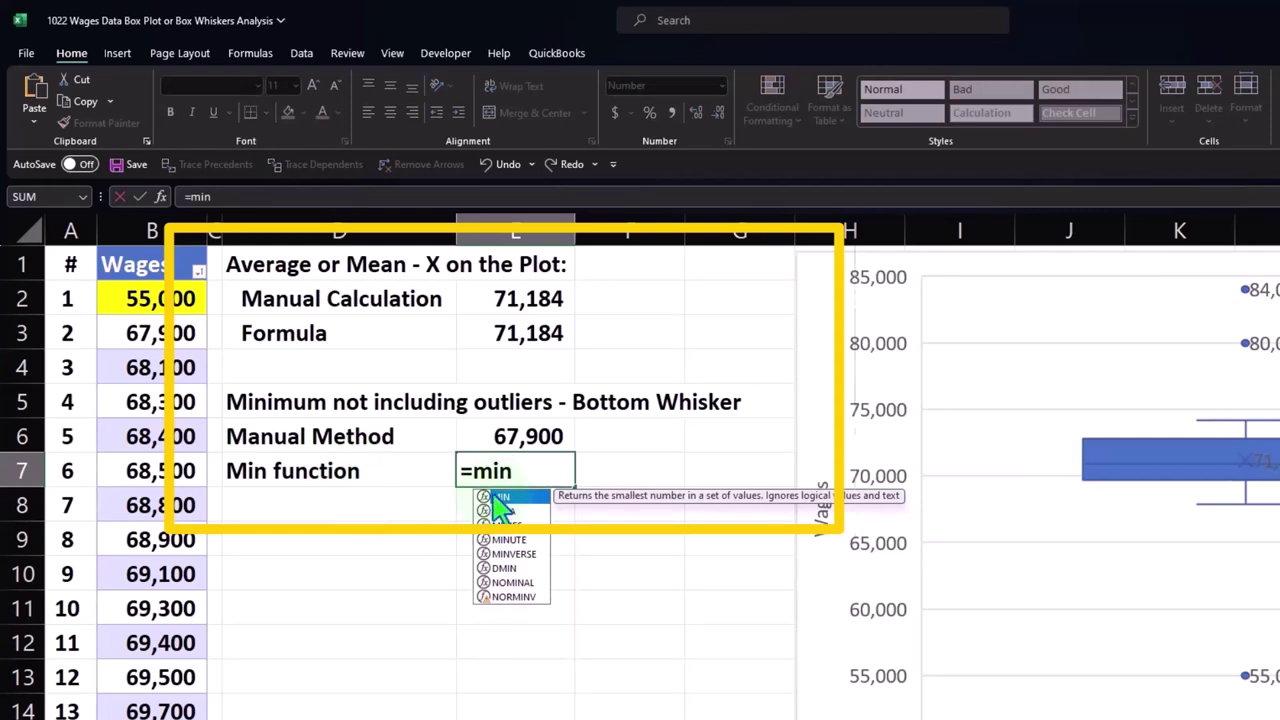
double_click(500, 497)
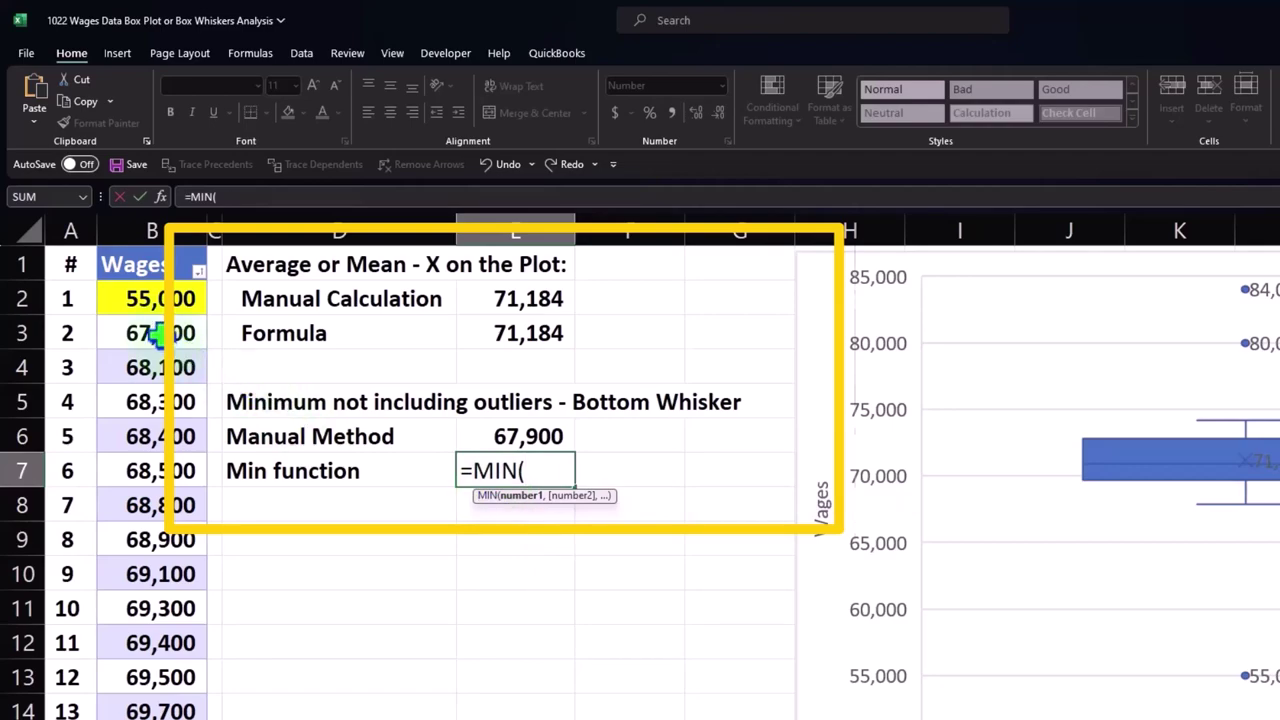
mouse_move(158, 338)
mouse_down()
mouse_move(150, 715)
mouse_move(115, 712)
mouse_move(100, 578)
mouse_up()
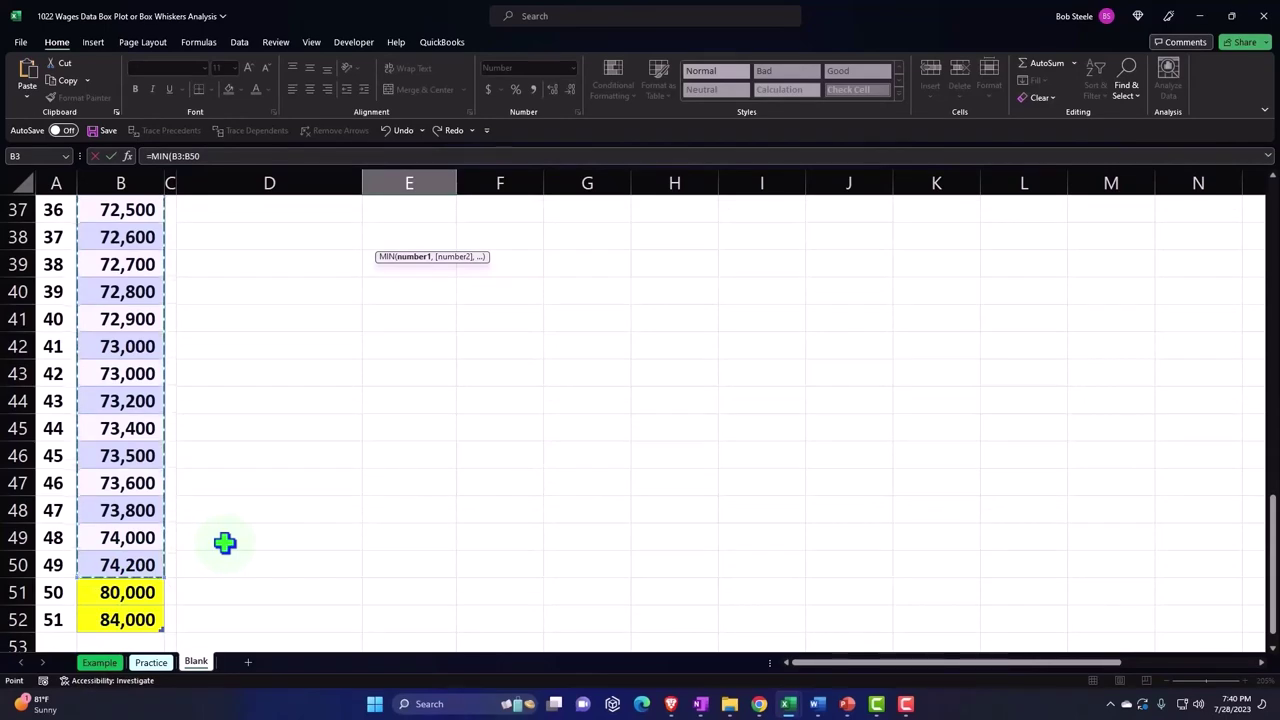
key(Return)
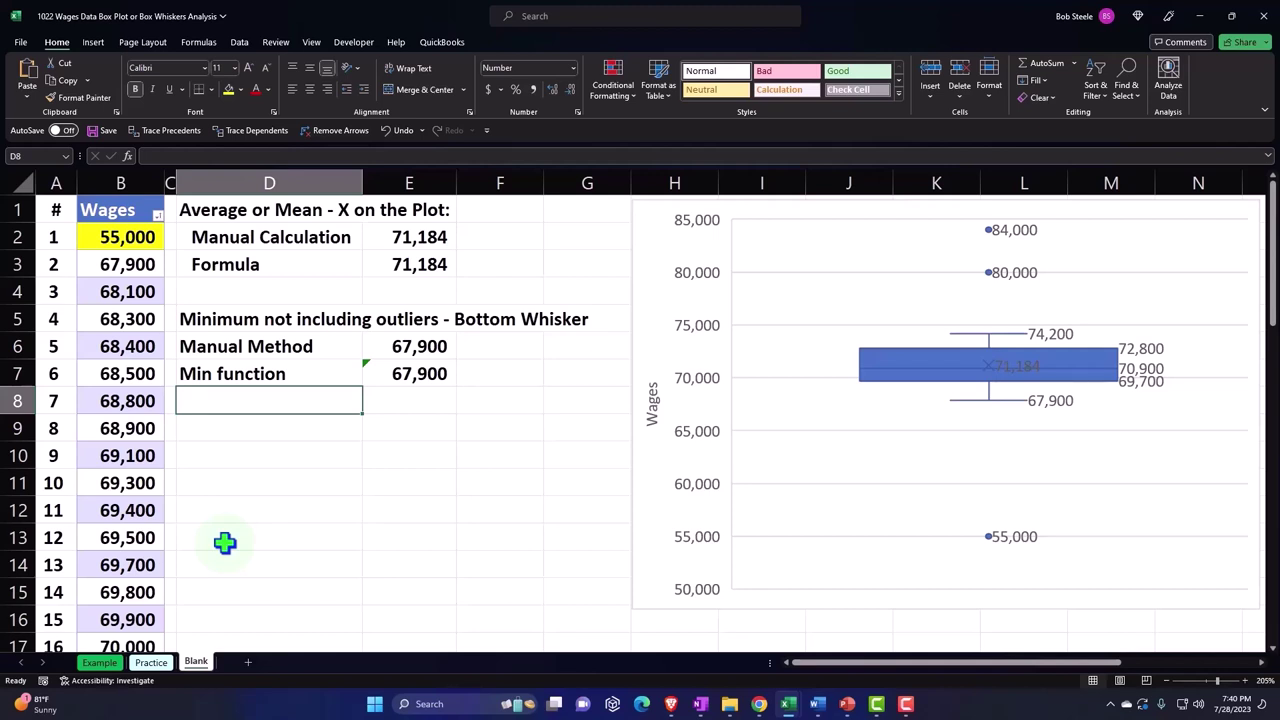
key(Right)
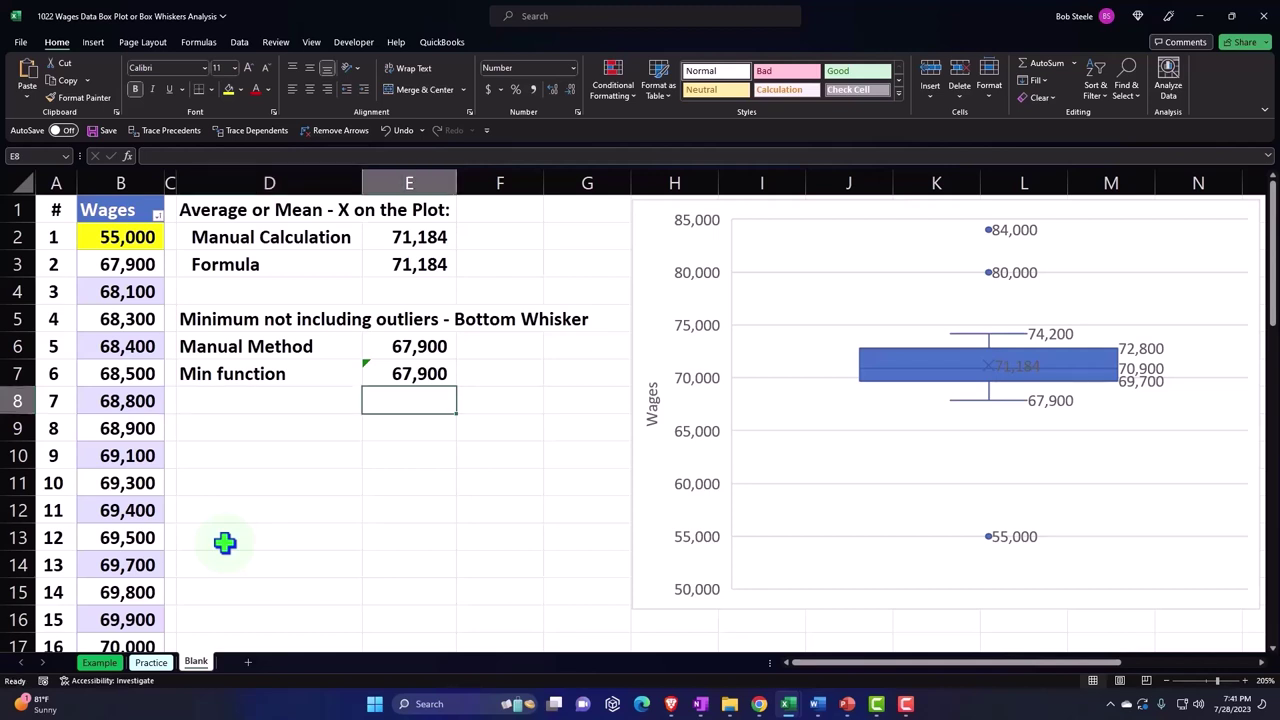
click(157, 216)
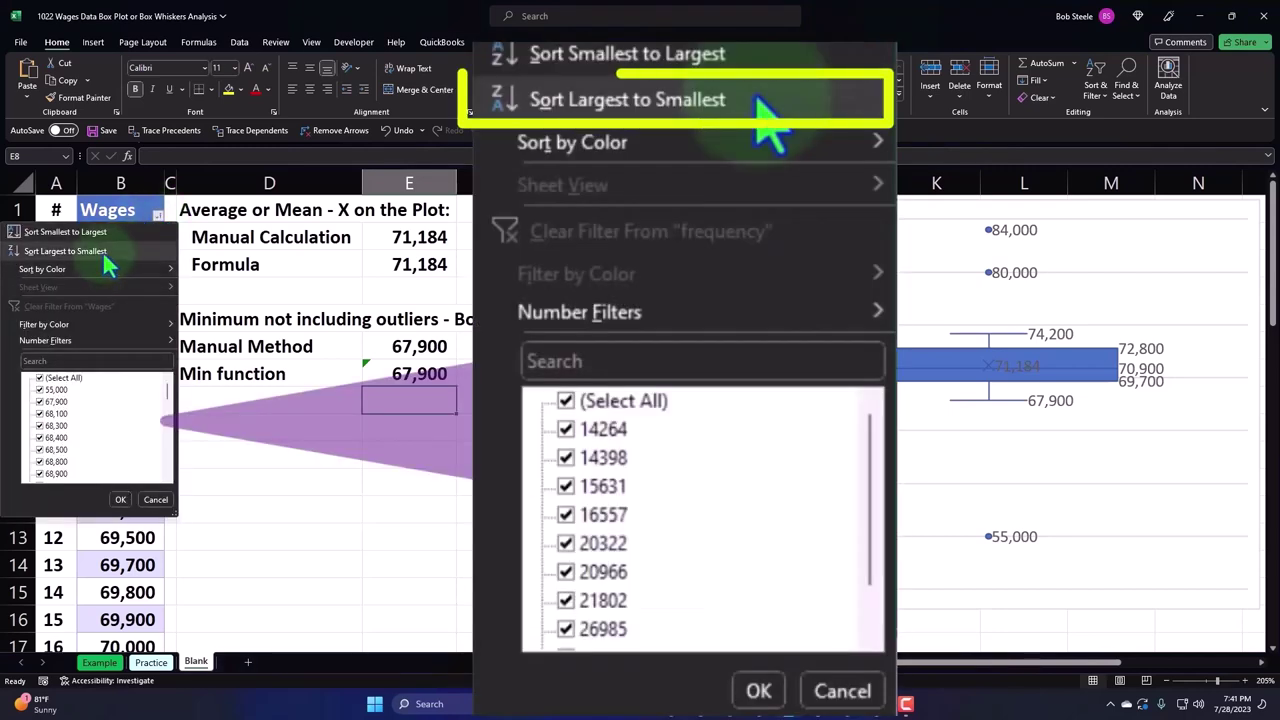
click(100, 251)
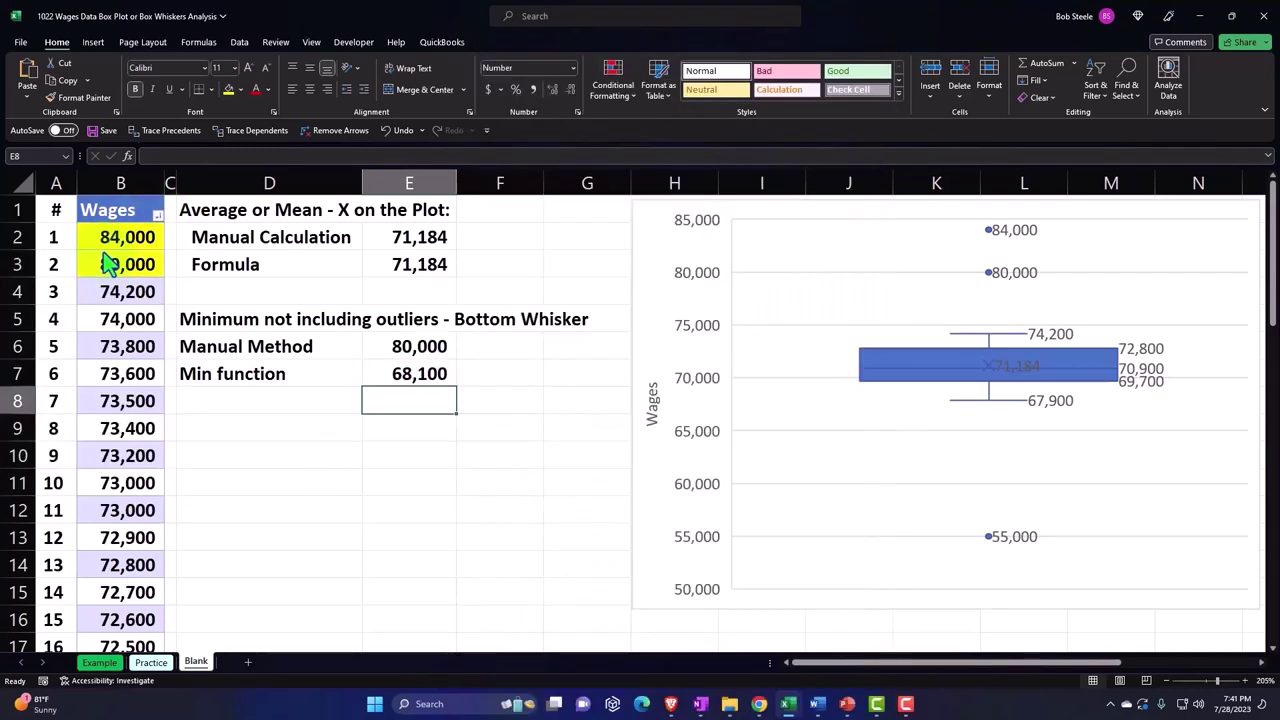
double_click(409, 373)
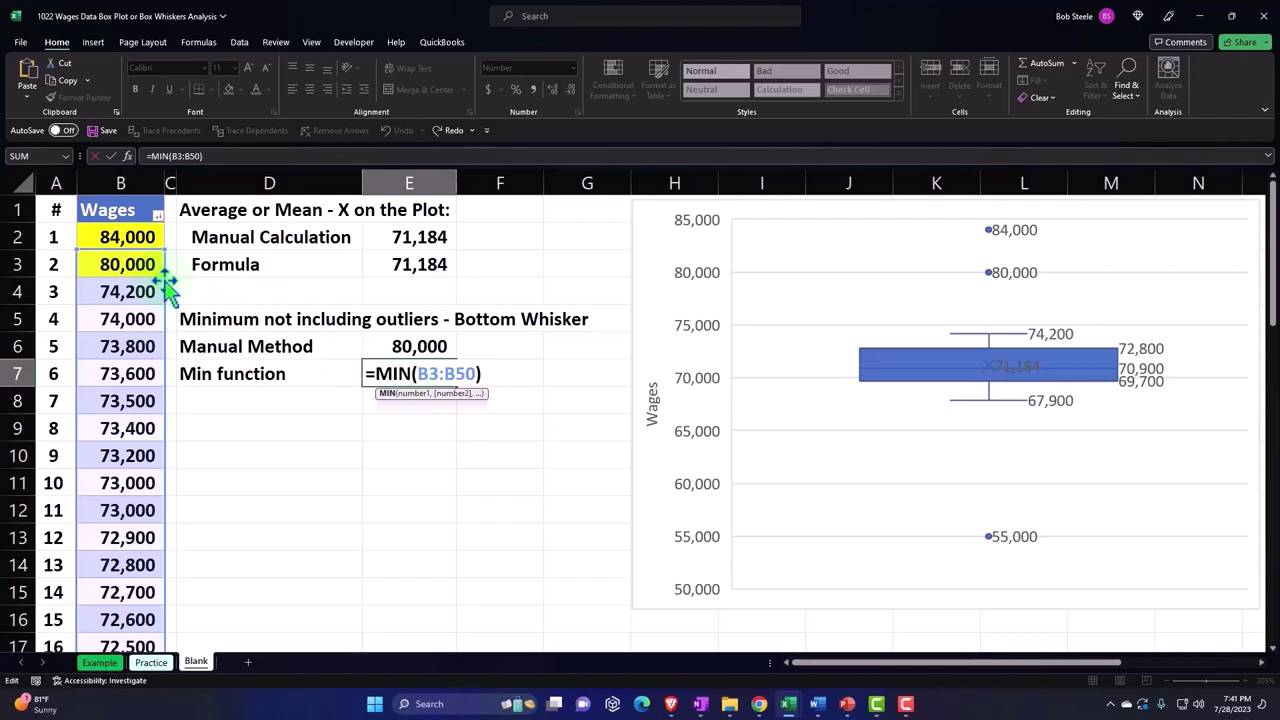
key(Return)
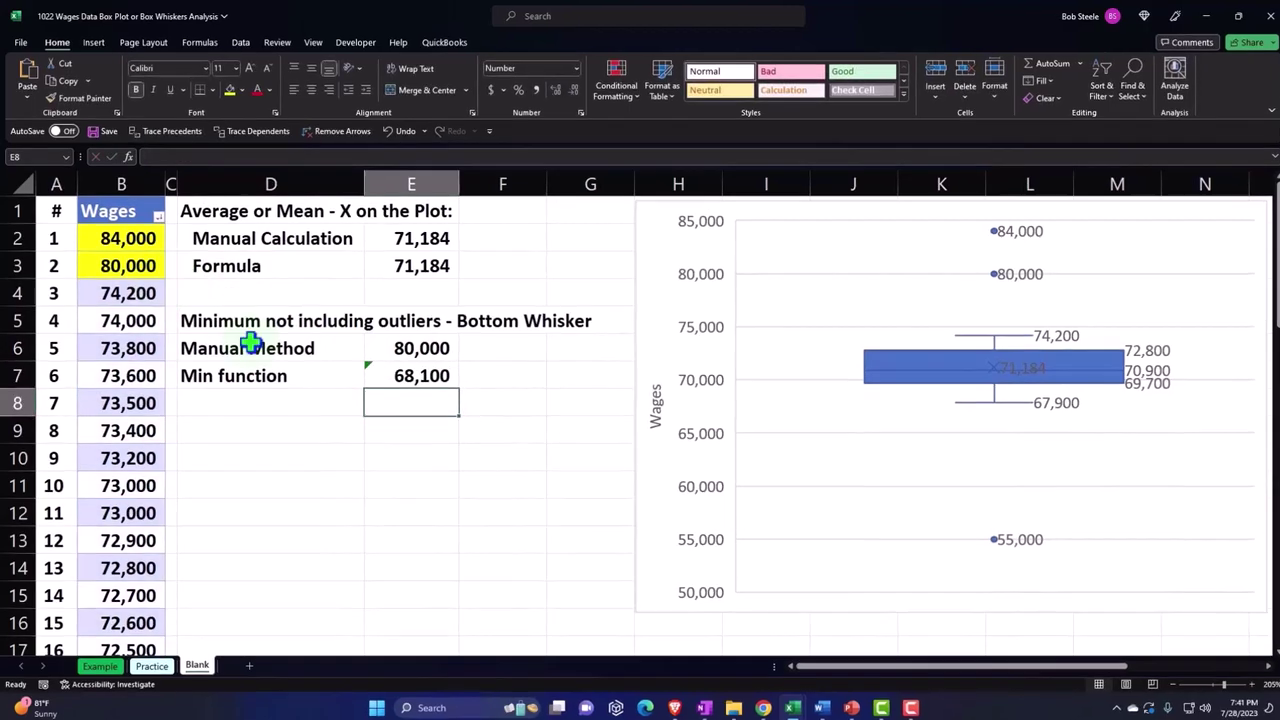
click(404, 347)
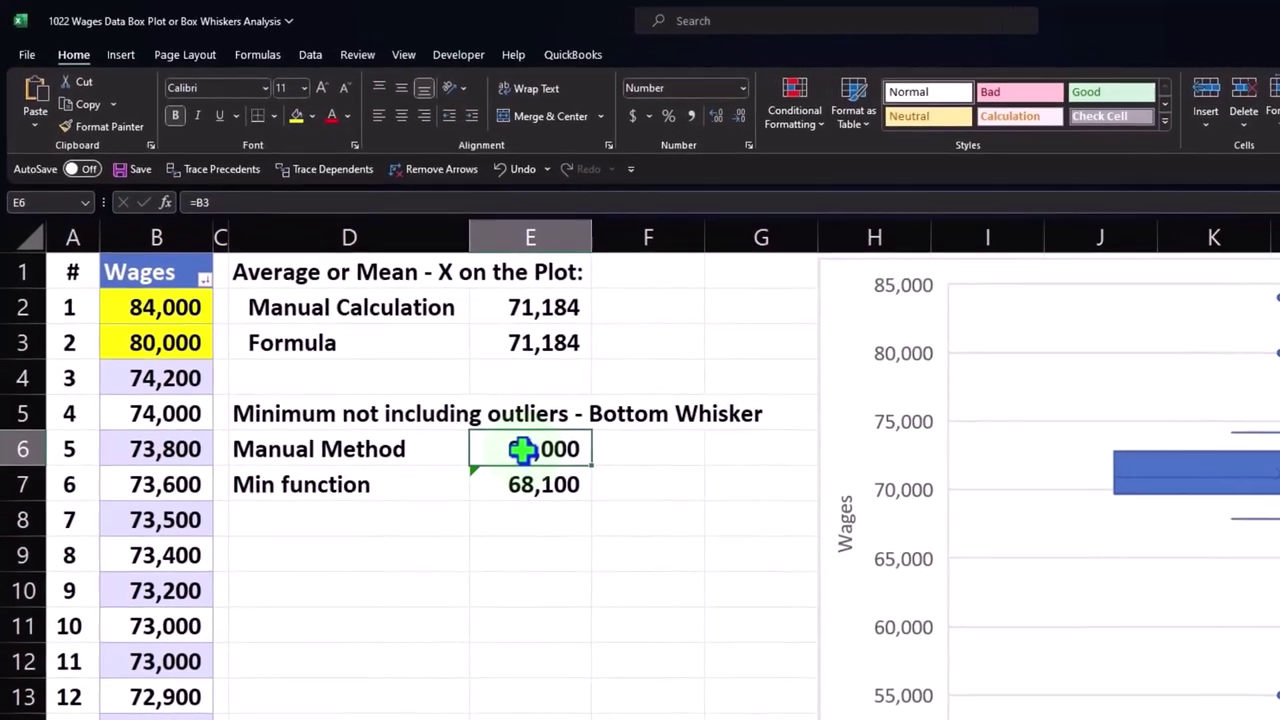
click(209, 287)
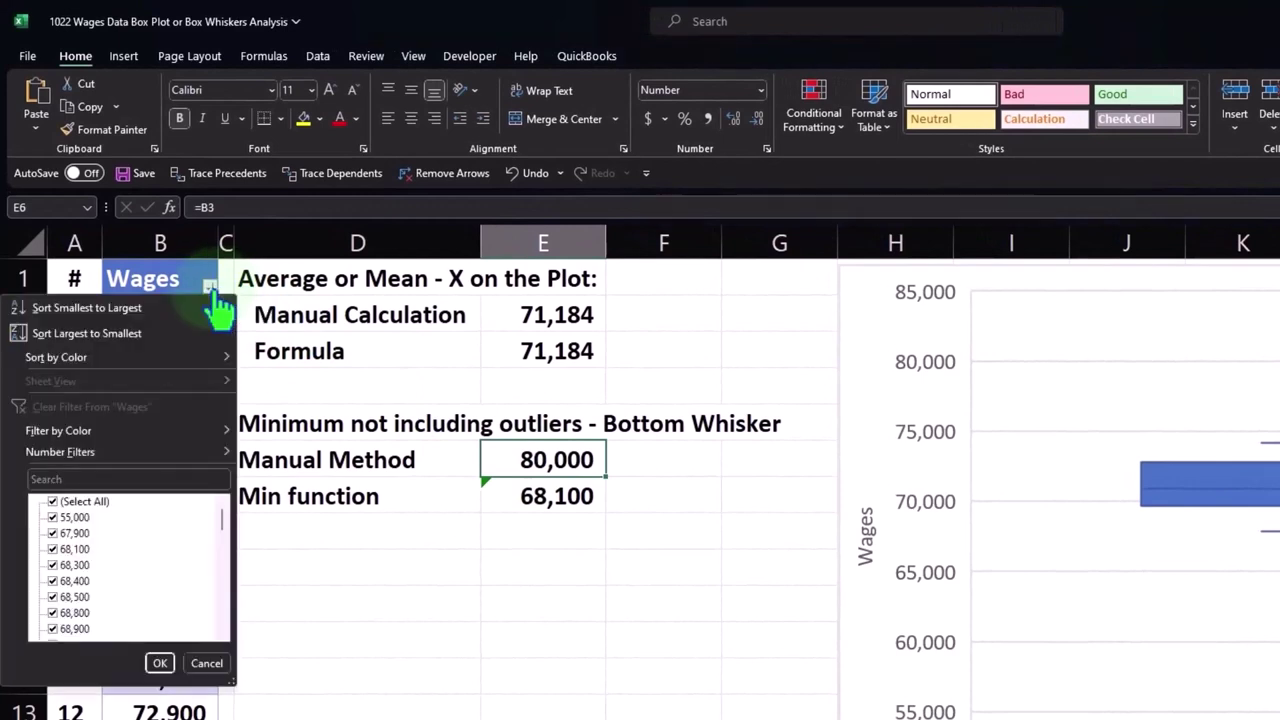
click(151, 312)
click(433, 630)
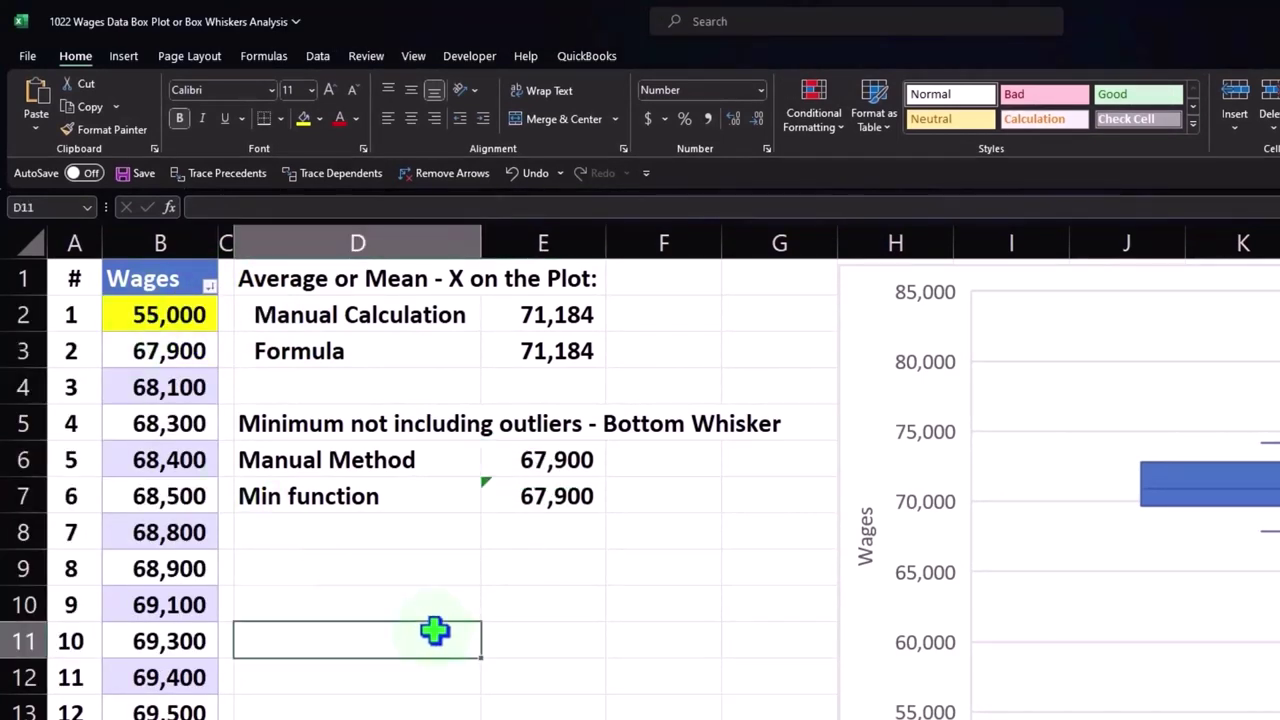
key(Up)
key(Up)
key(Up)
key(Right)
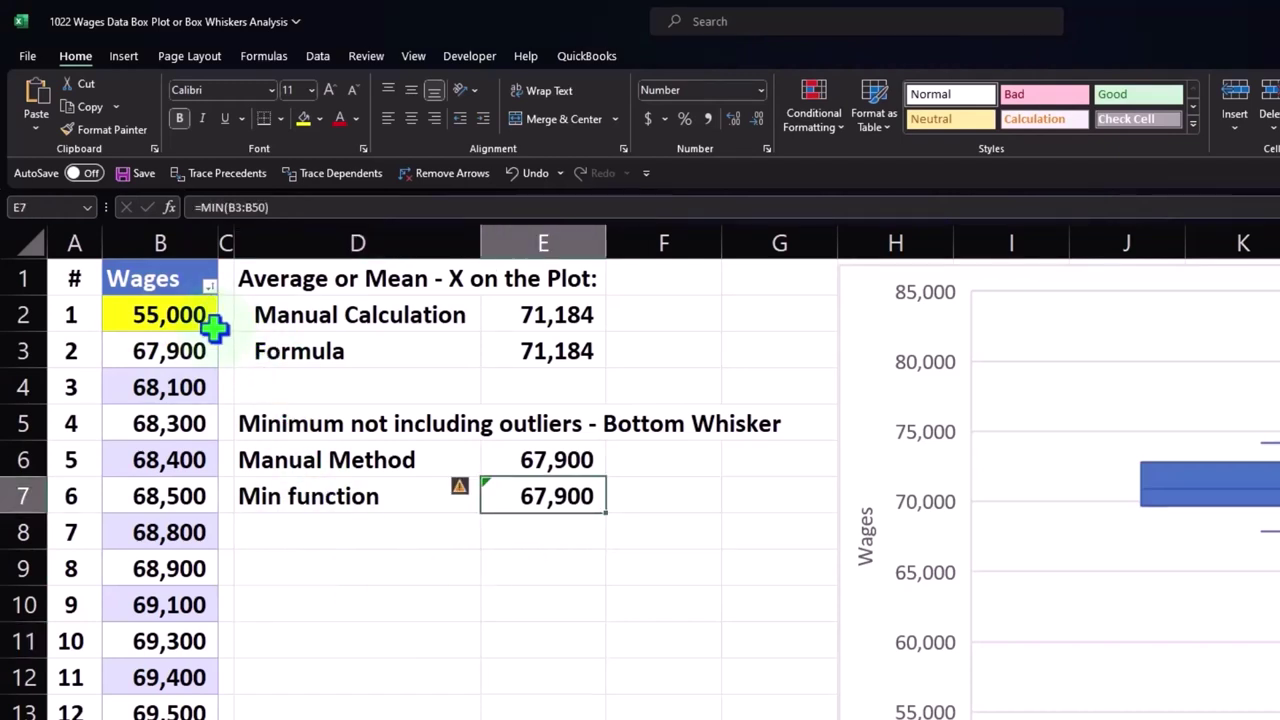
click(354, 532)
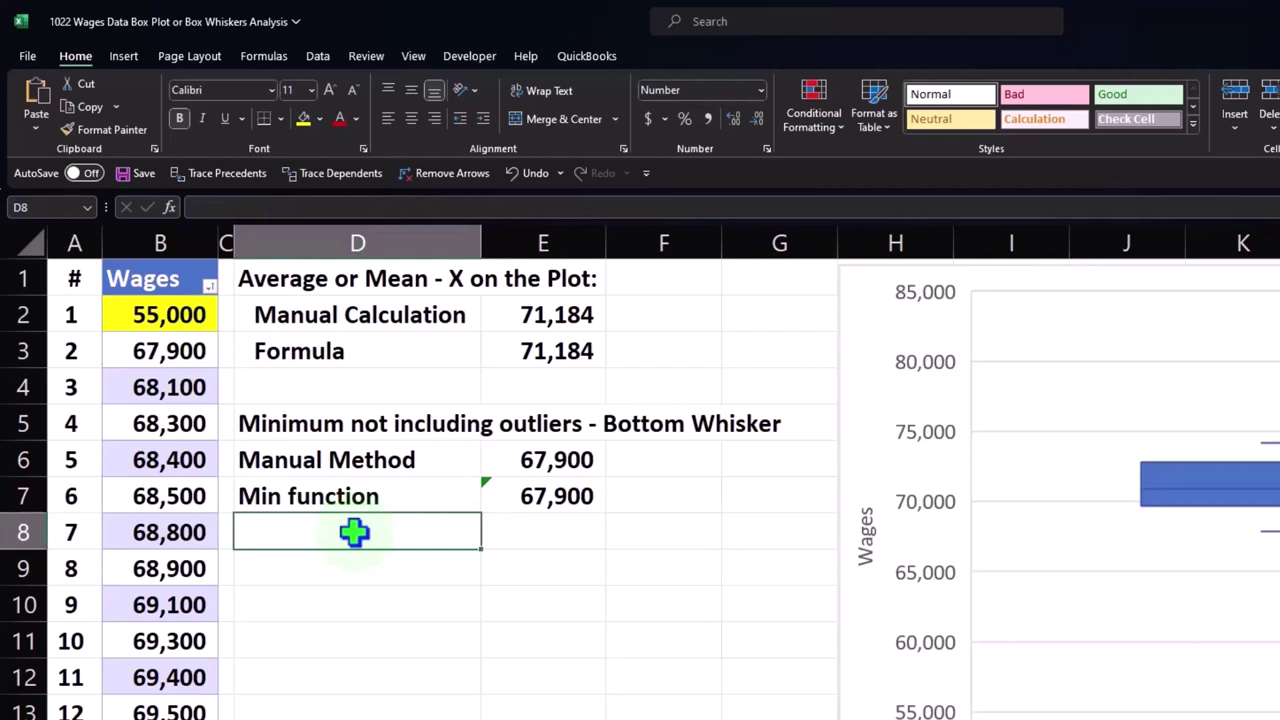
Indent the Manual Method and Min function labels in D6:D7 one level
drag(343, 457, 338, 482)
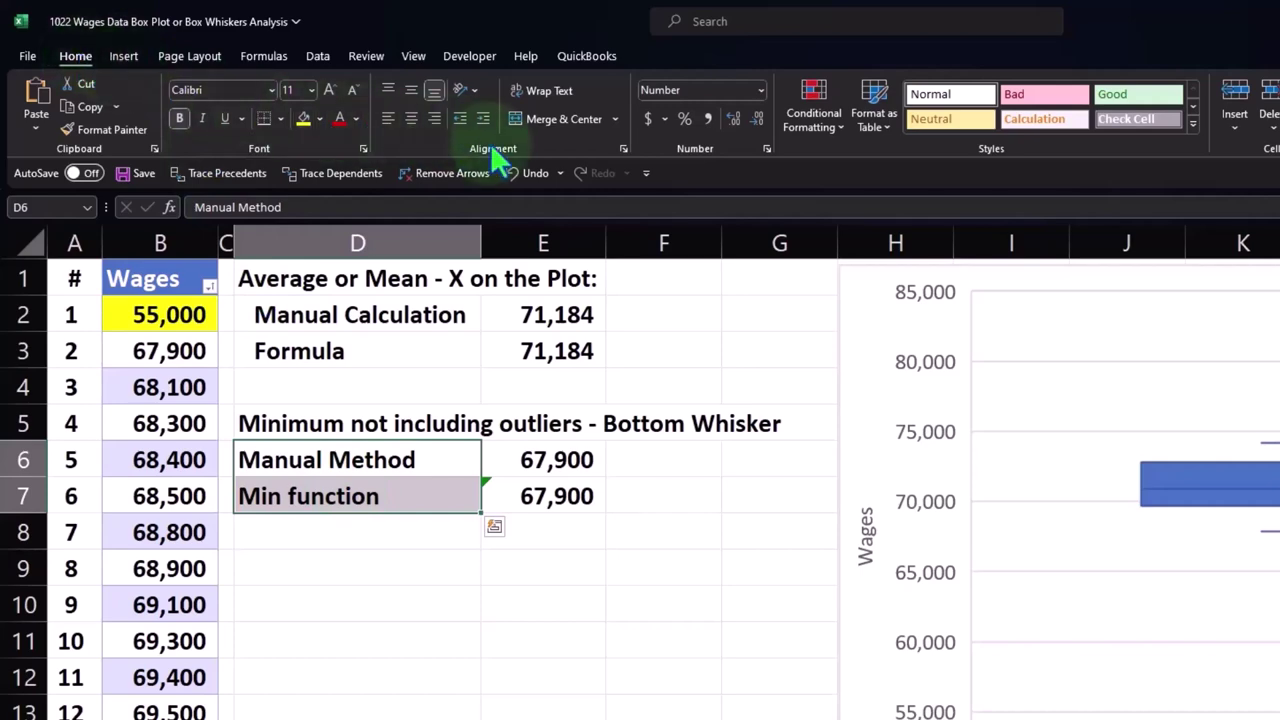
click(483, 118)
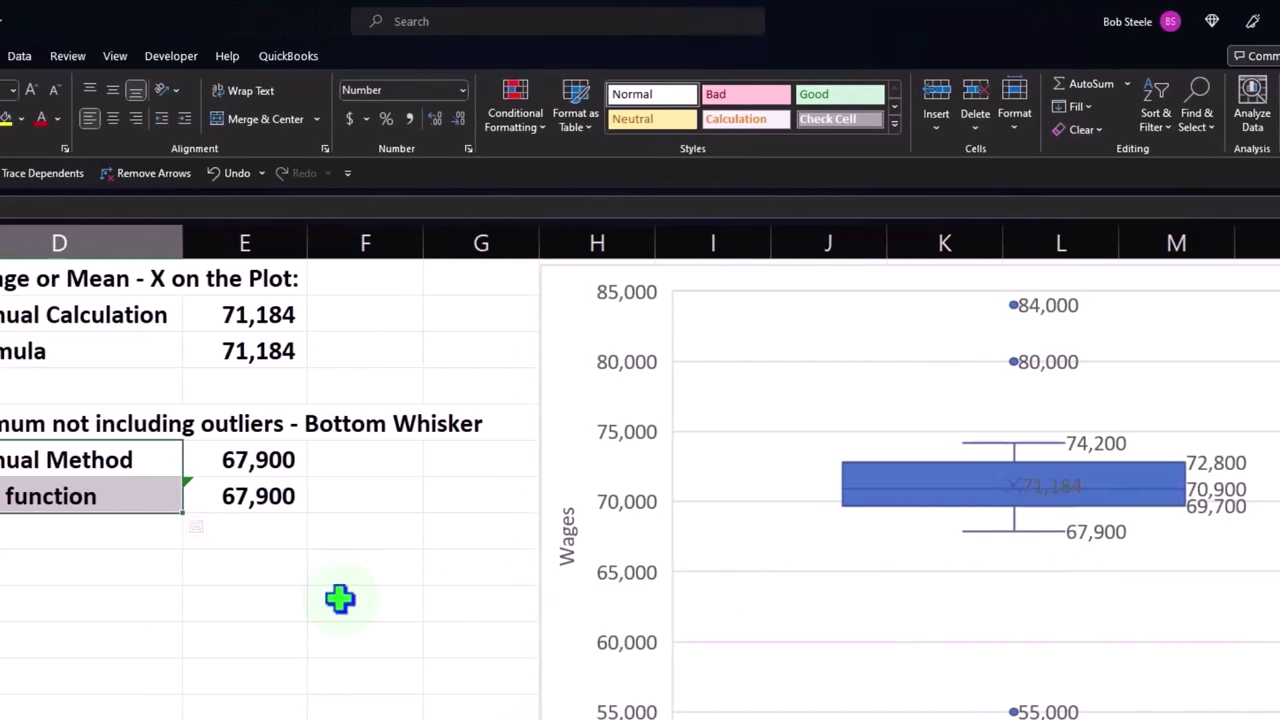
click(144, 551)
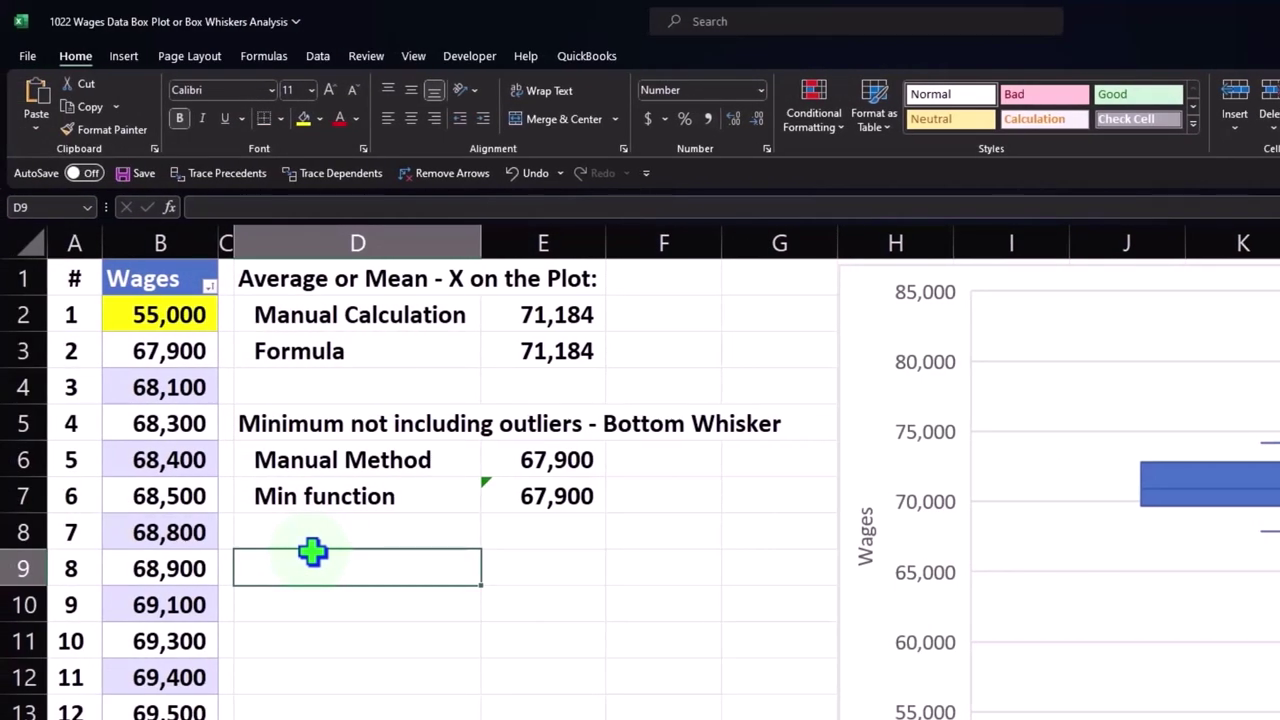
Enter 'Q1 Excluding the Median' in D9, correcting the 'Exluding' typo with spell check
text(Q1 Exlu)
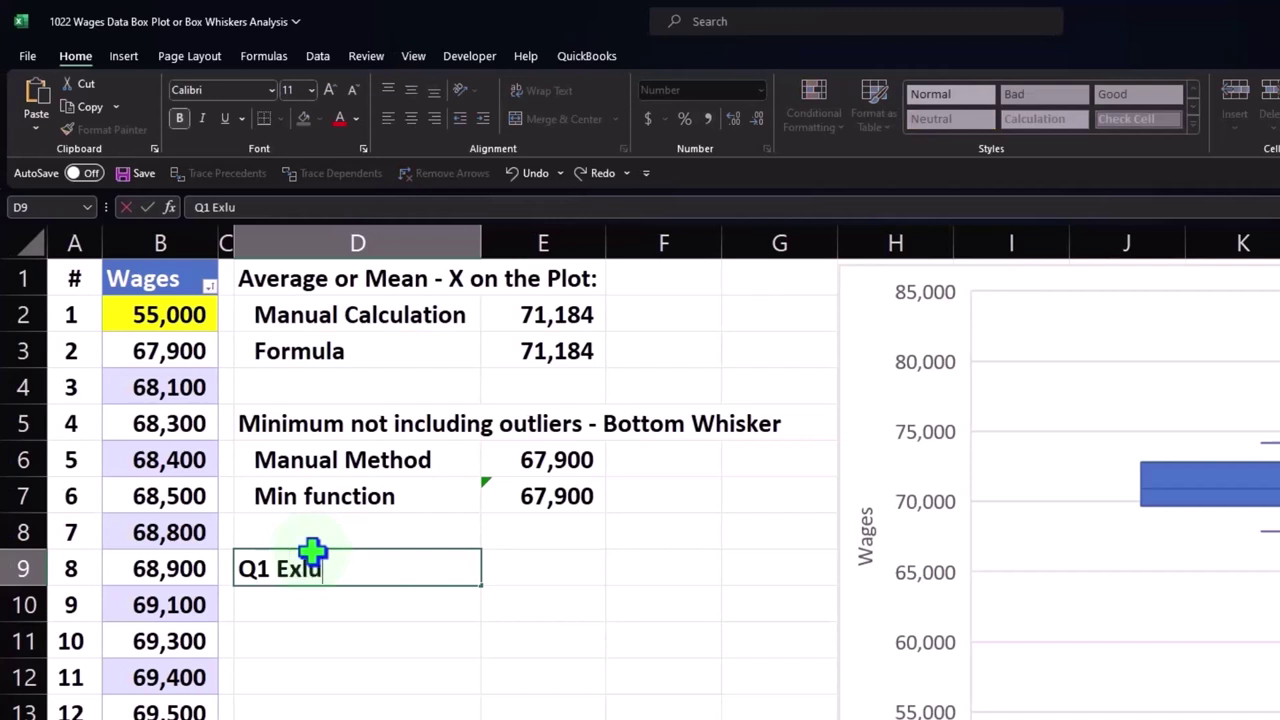
text(ding the)
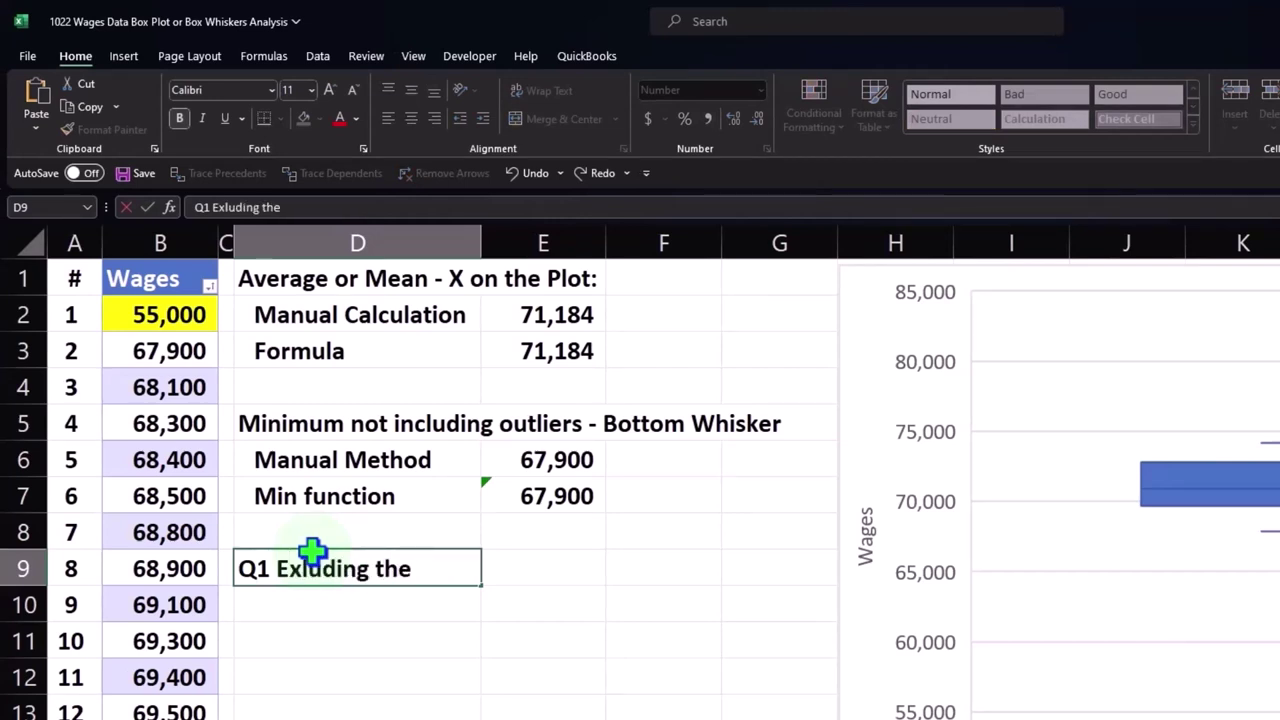
text( Median)
key(Return)
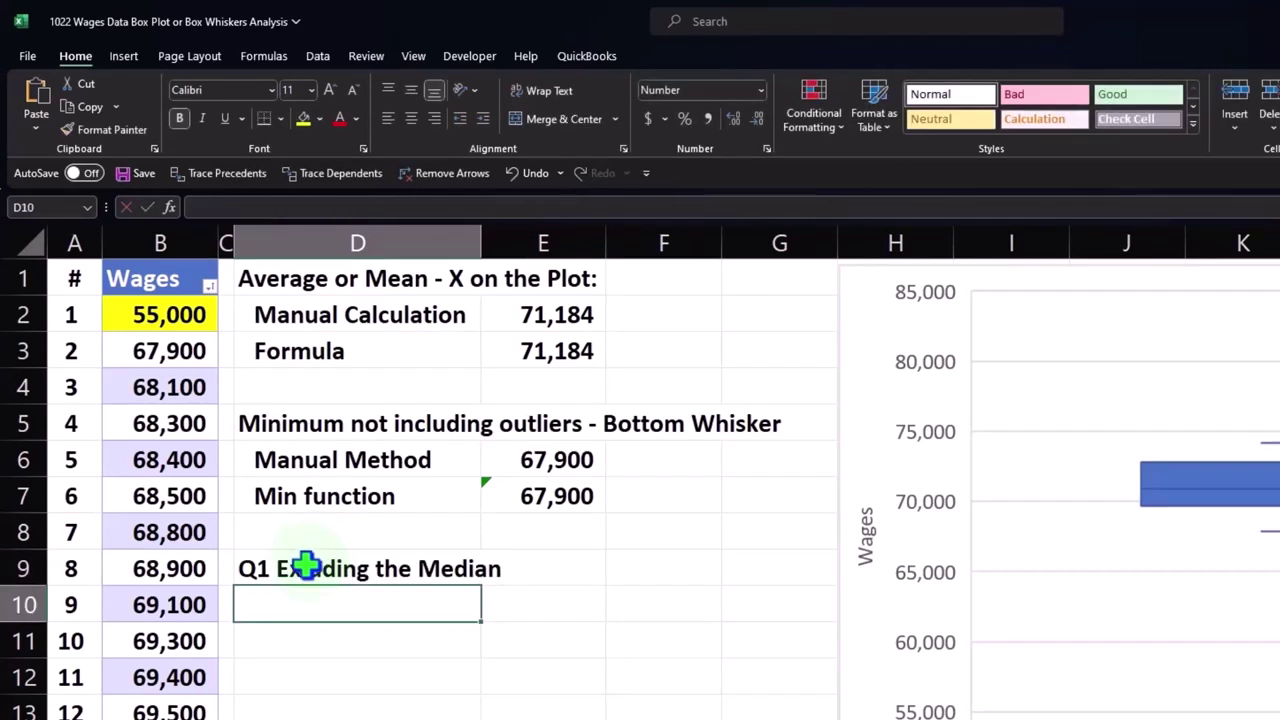
drag(308, 563, 302, 600)
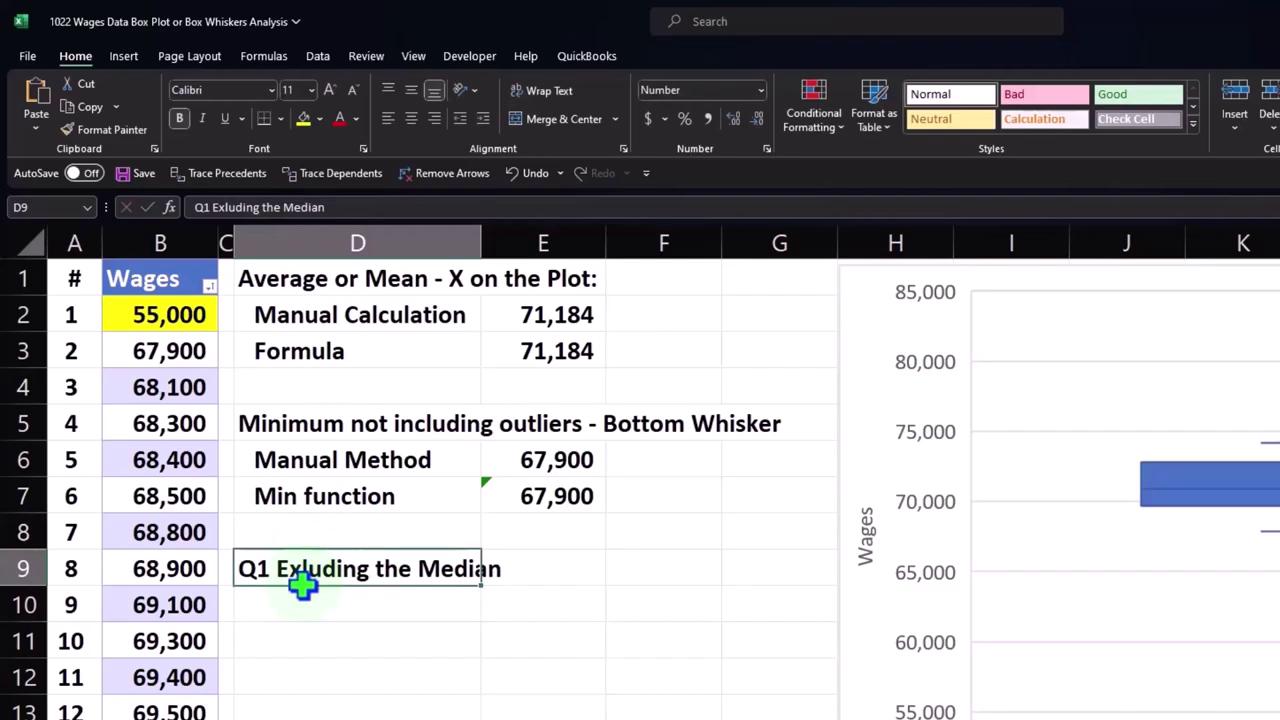
click(366, 56)
click(36, 108)
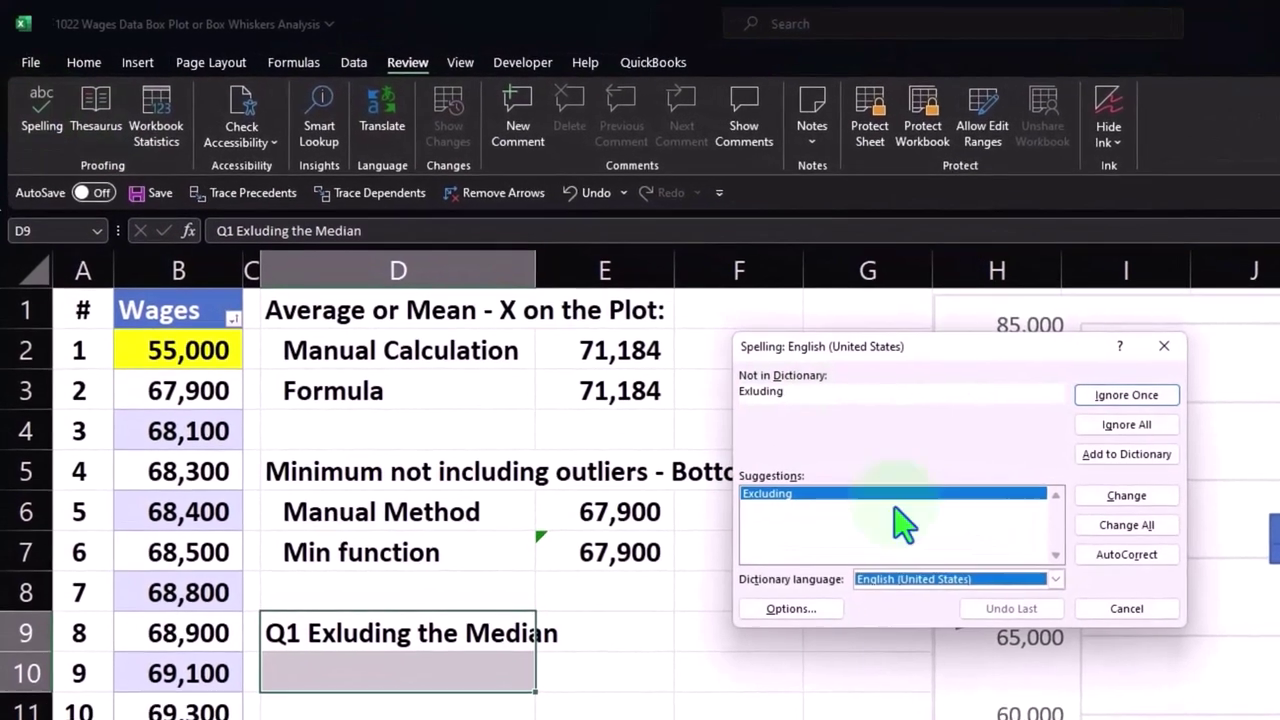
click(1150, 516)
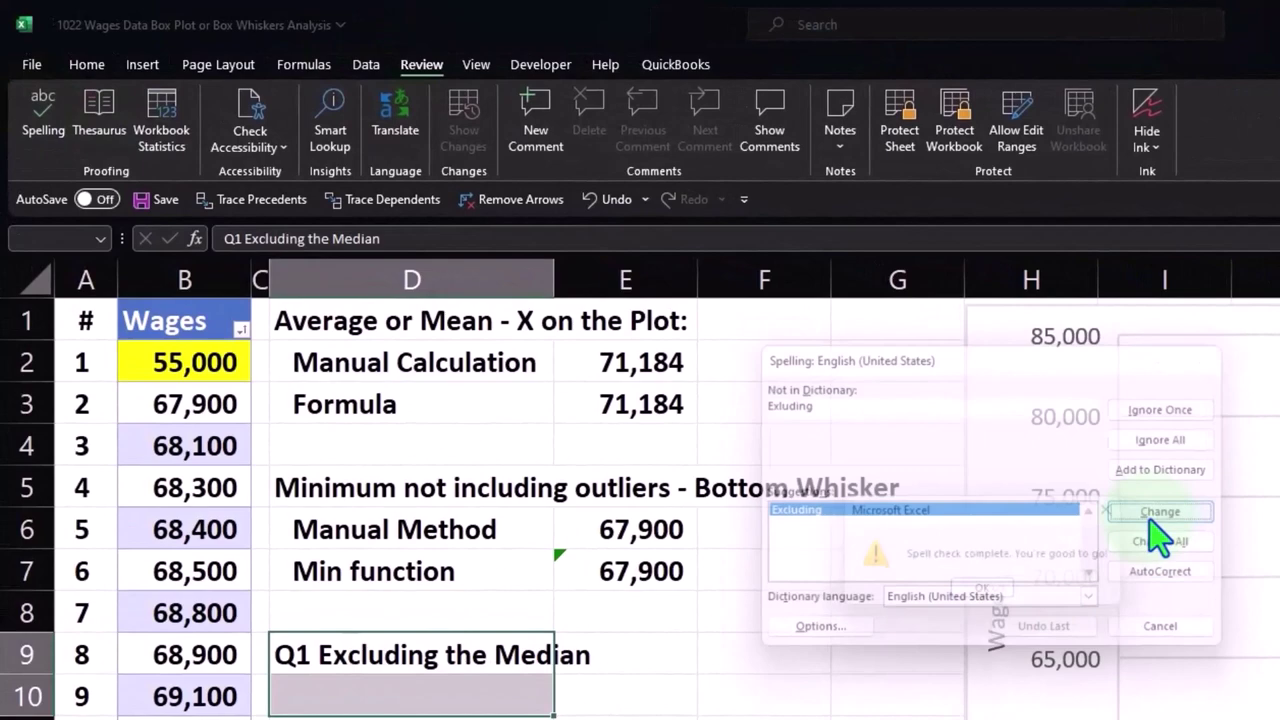
click(980, 595)
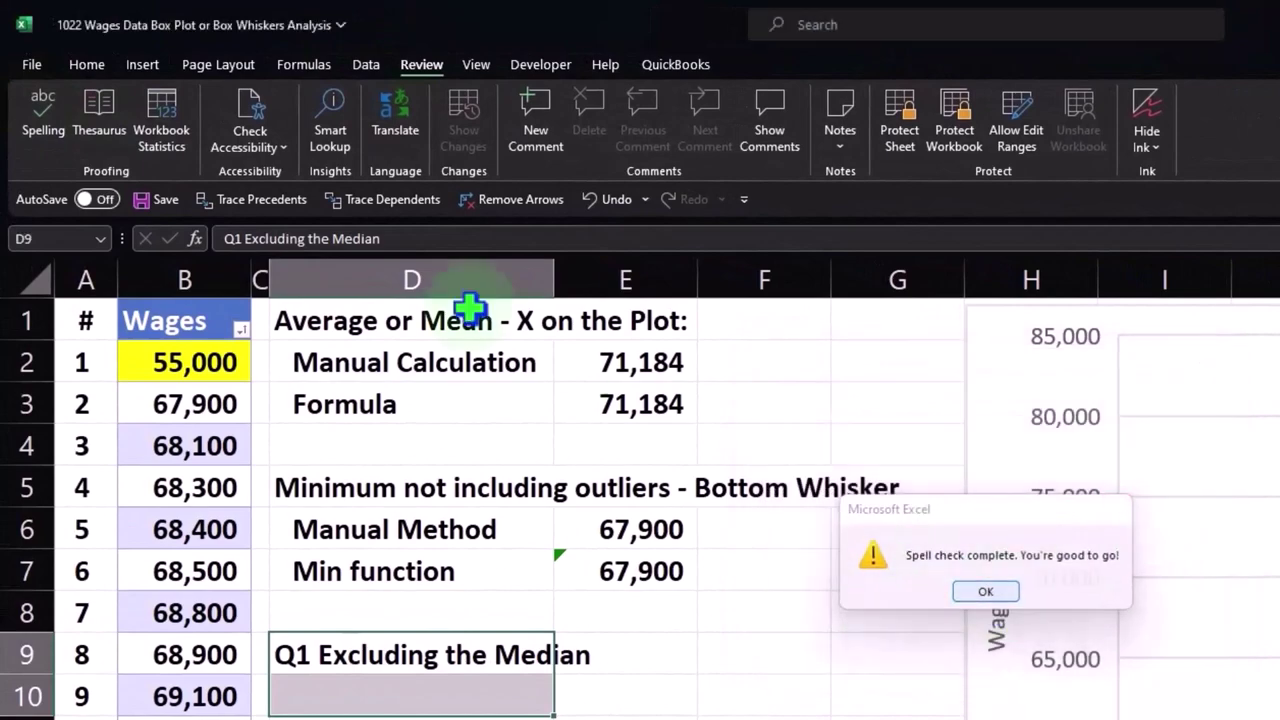
click(86, 66)
click(490, 702)
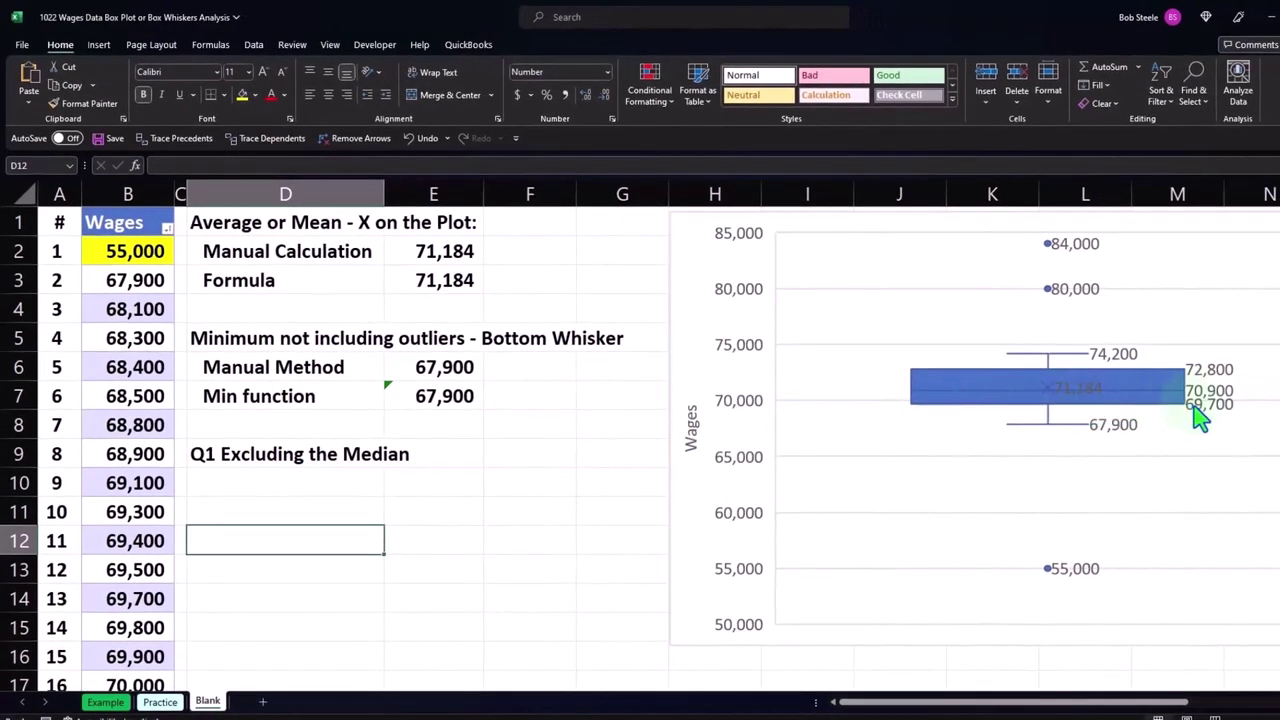
mouse_move(1199, 418)
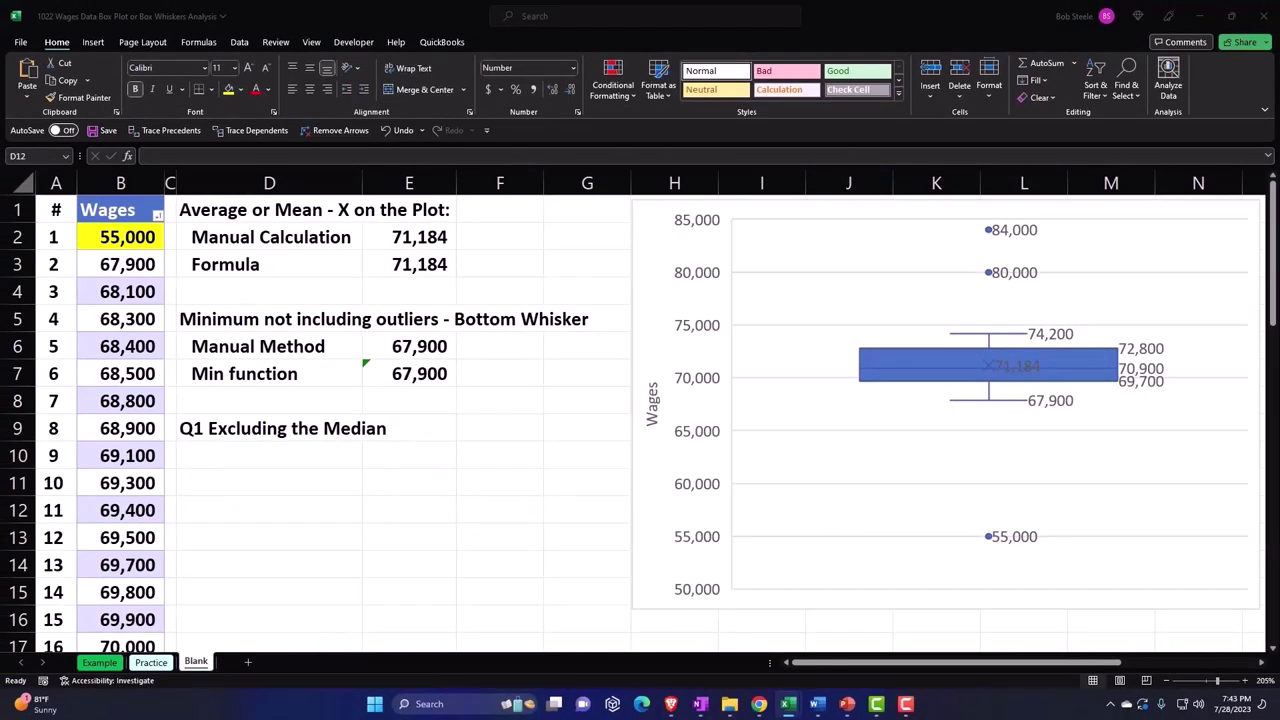
click(230, 482)
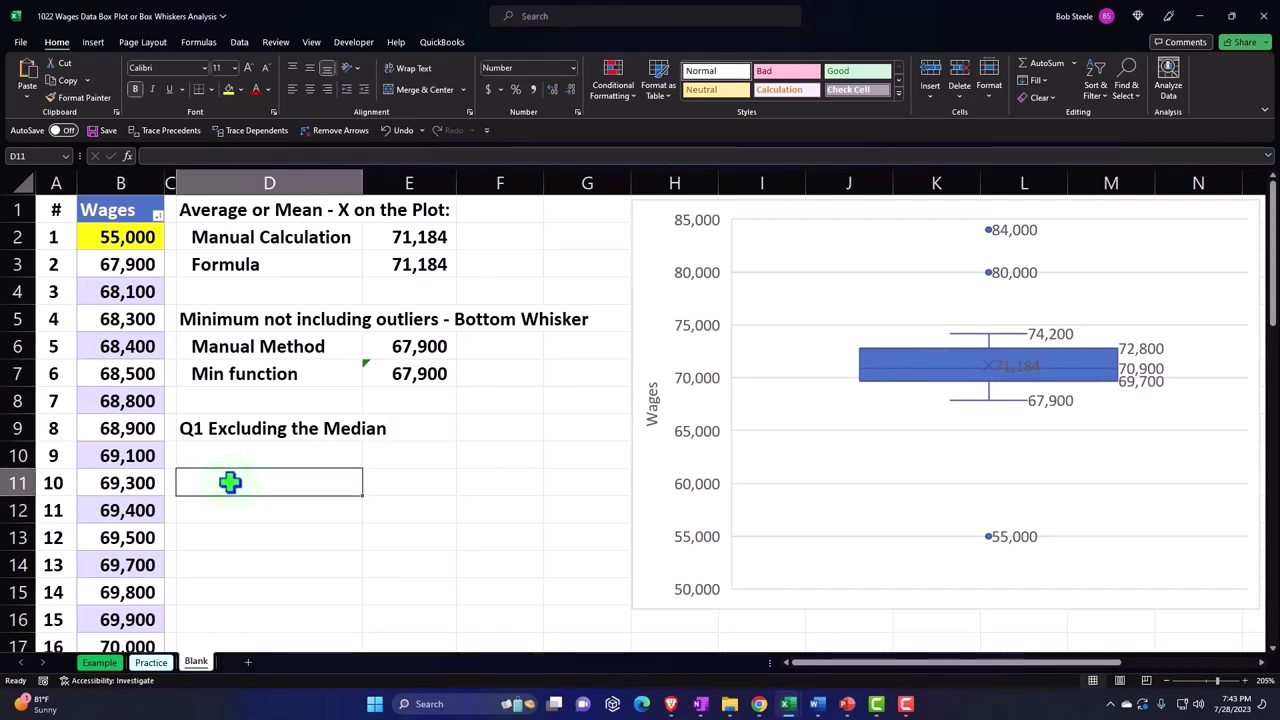
Label D11 'Formula' and enter QUARTILE.EXC on the Wages column with quart 1 in E11, giving 69,700
text(For)
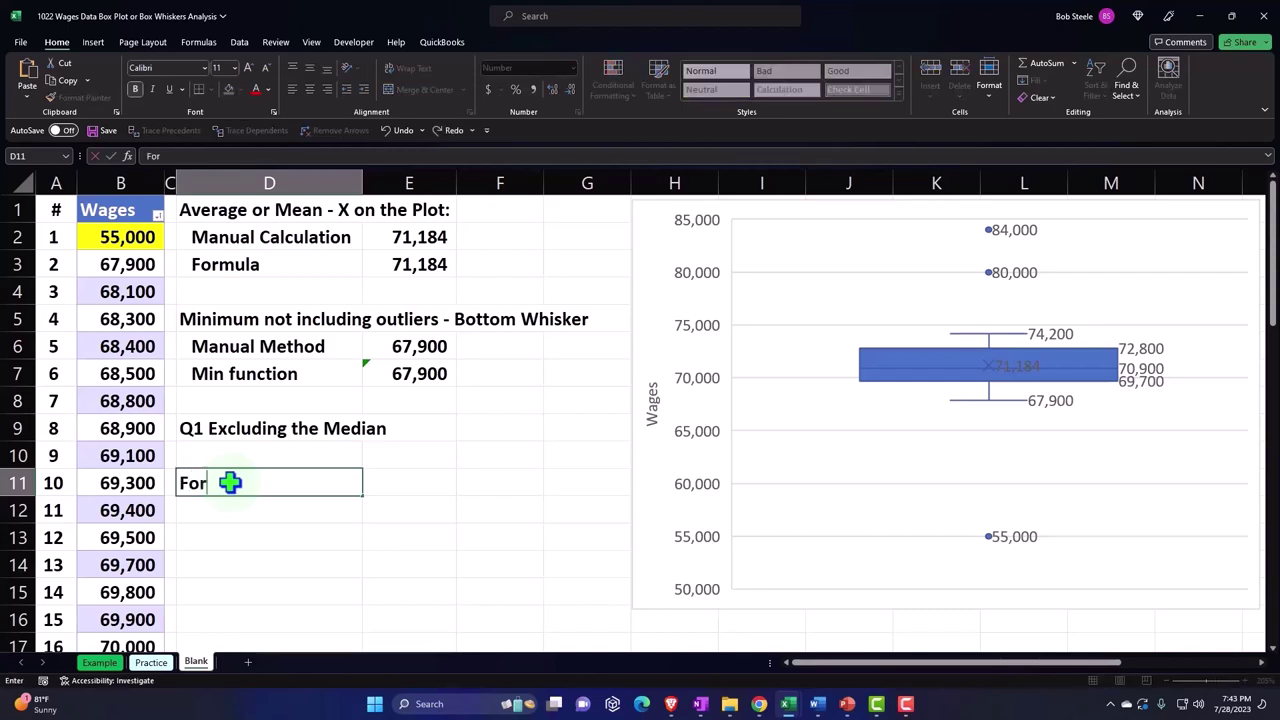
text(mula)
key(Tab)
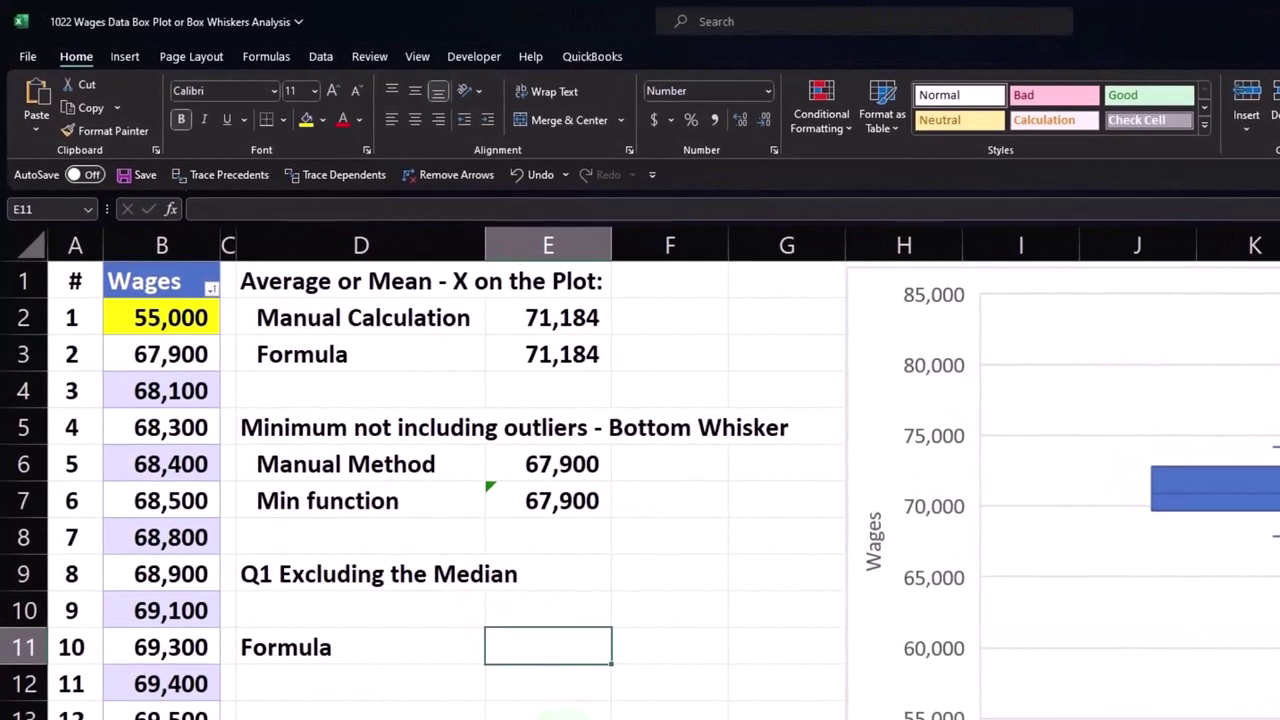
text(=)
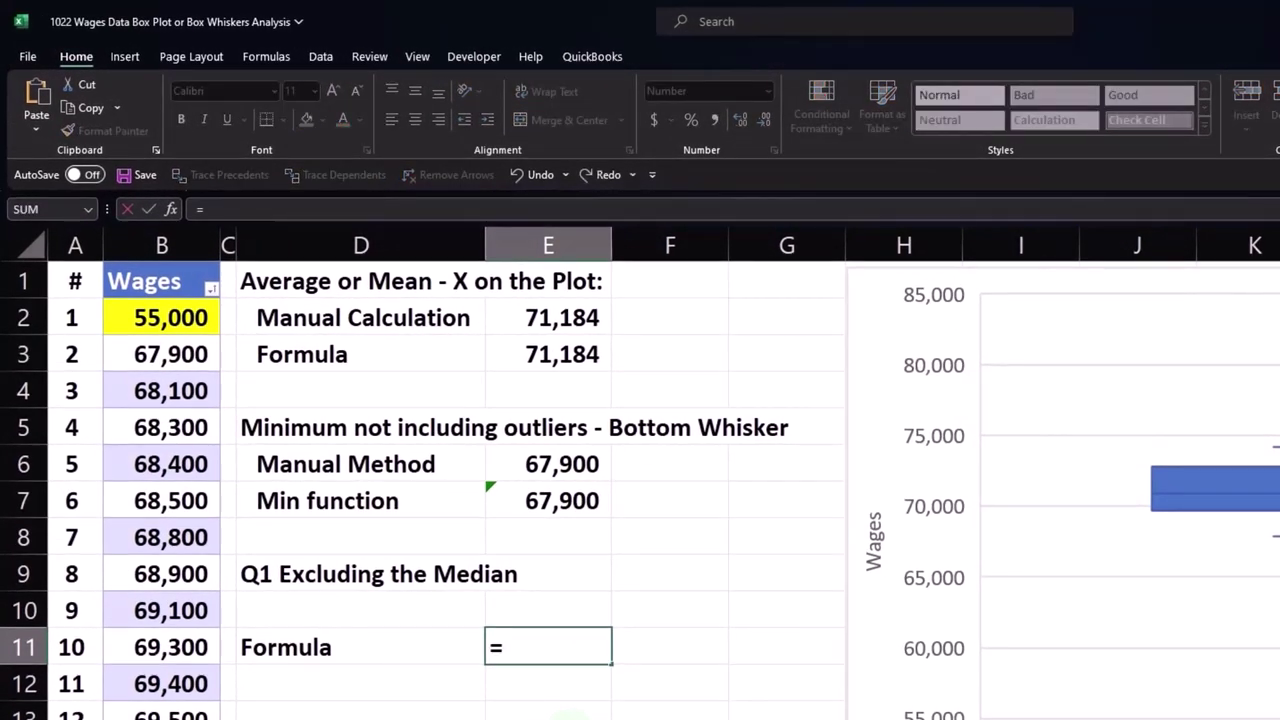
text(qua)
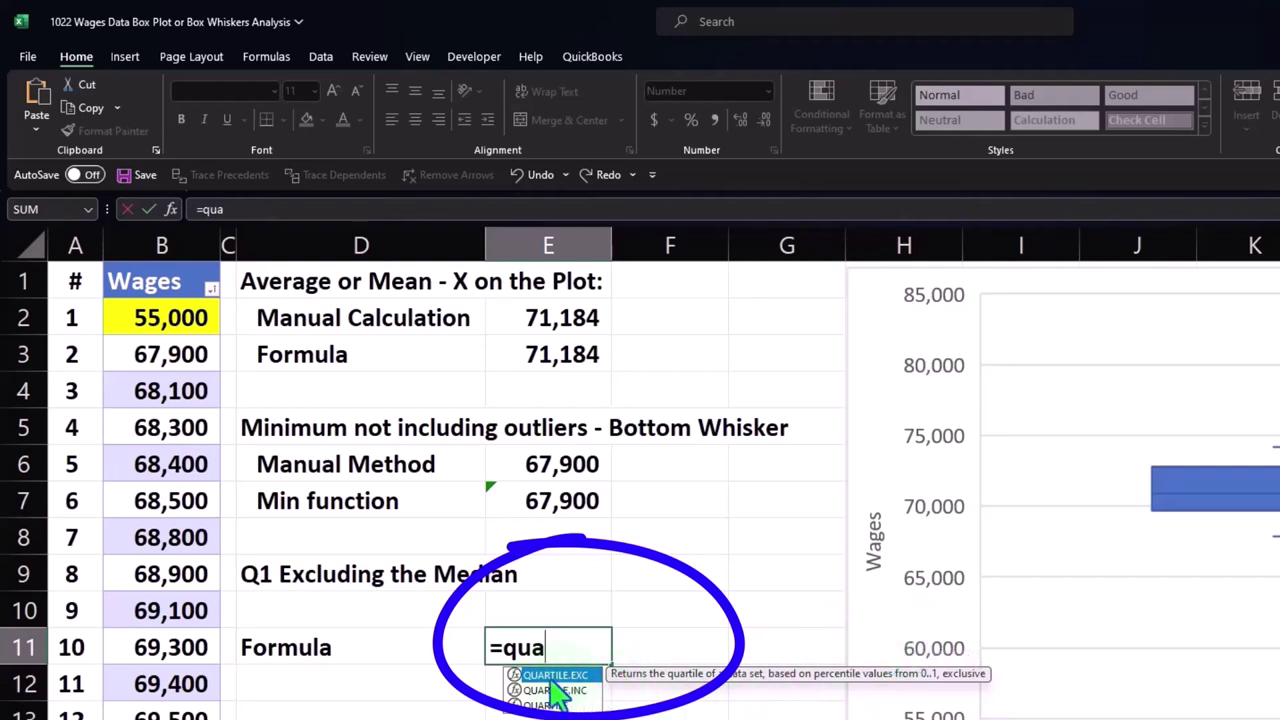
key(Tab)
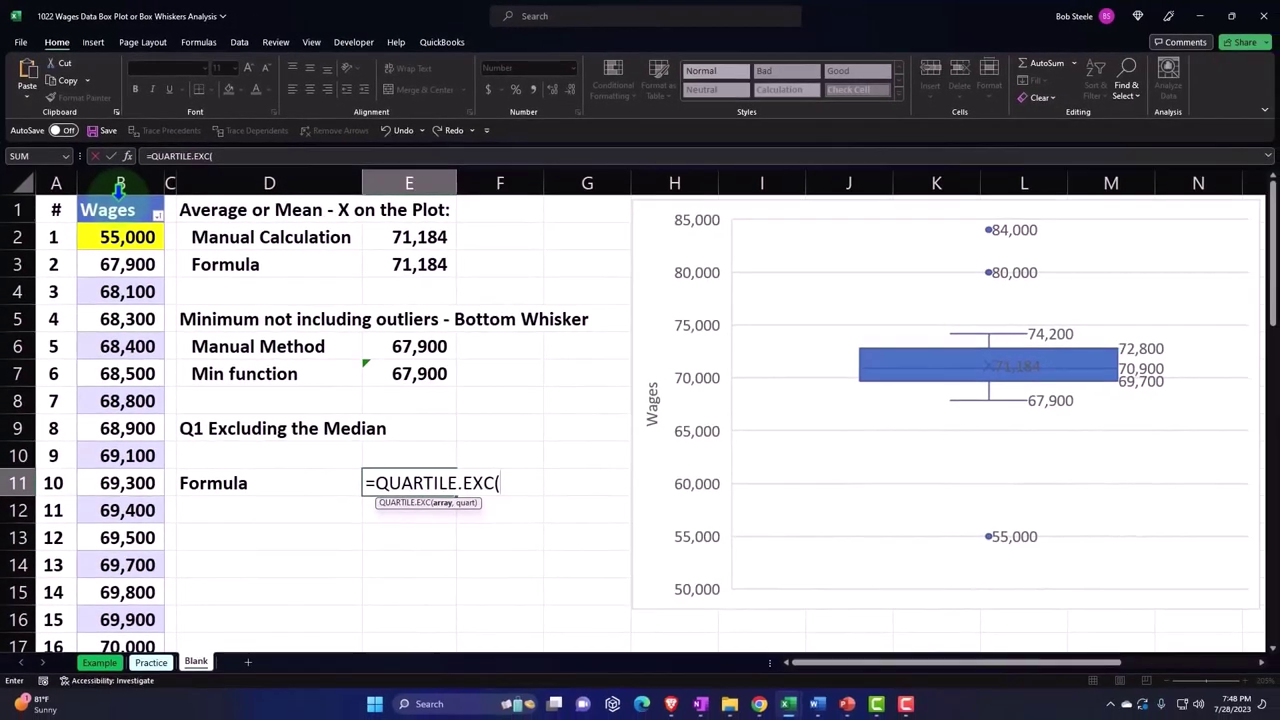
click(129, 217)
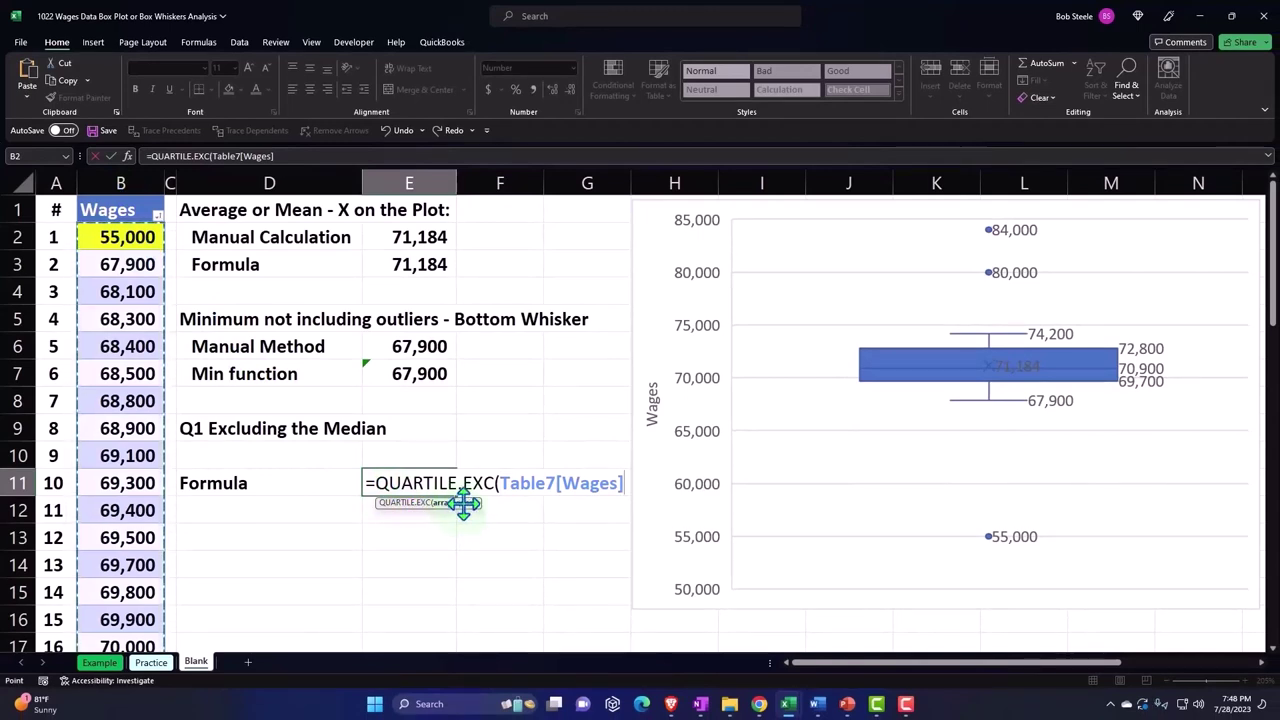
text(,)
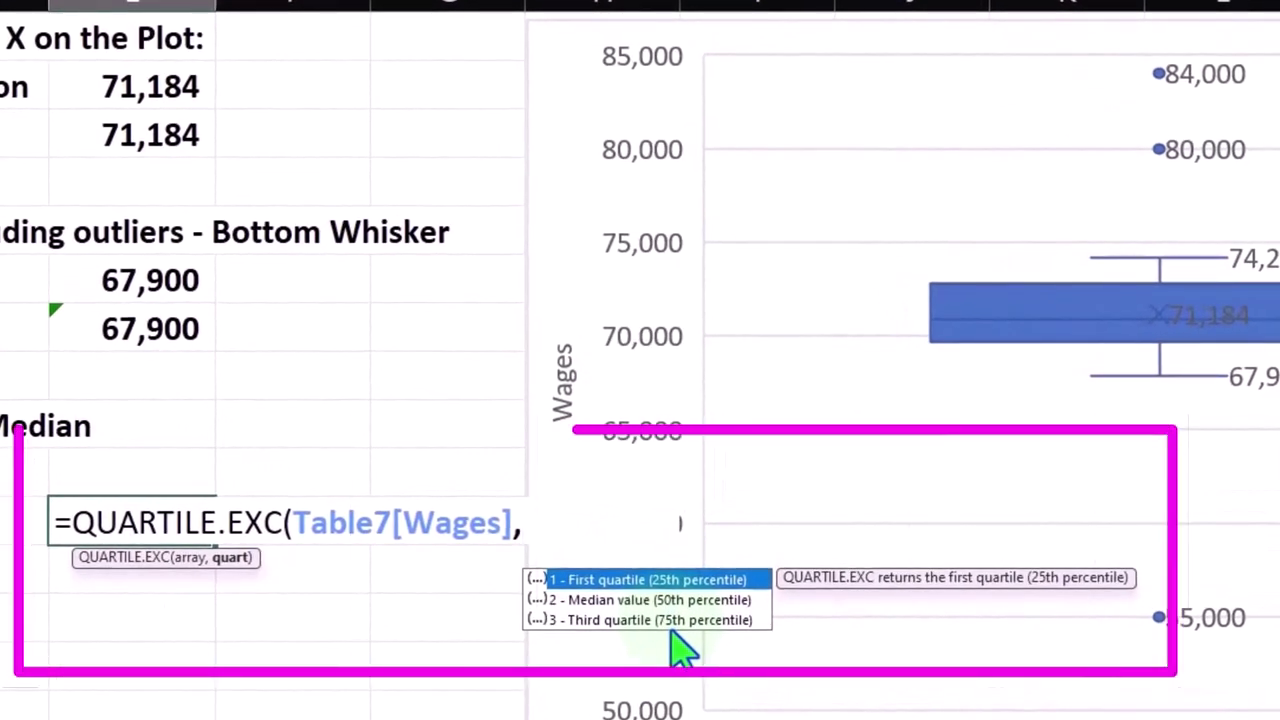
text(1)
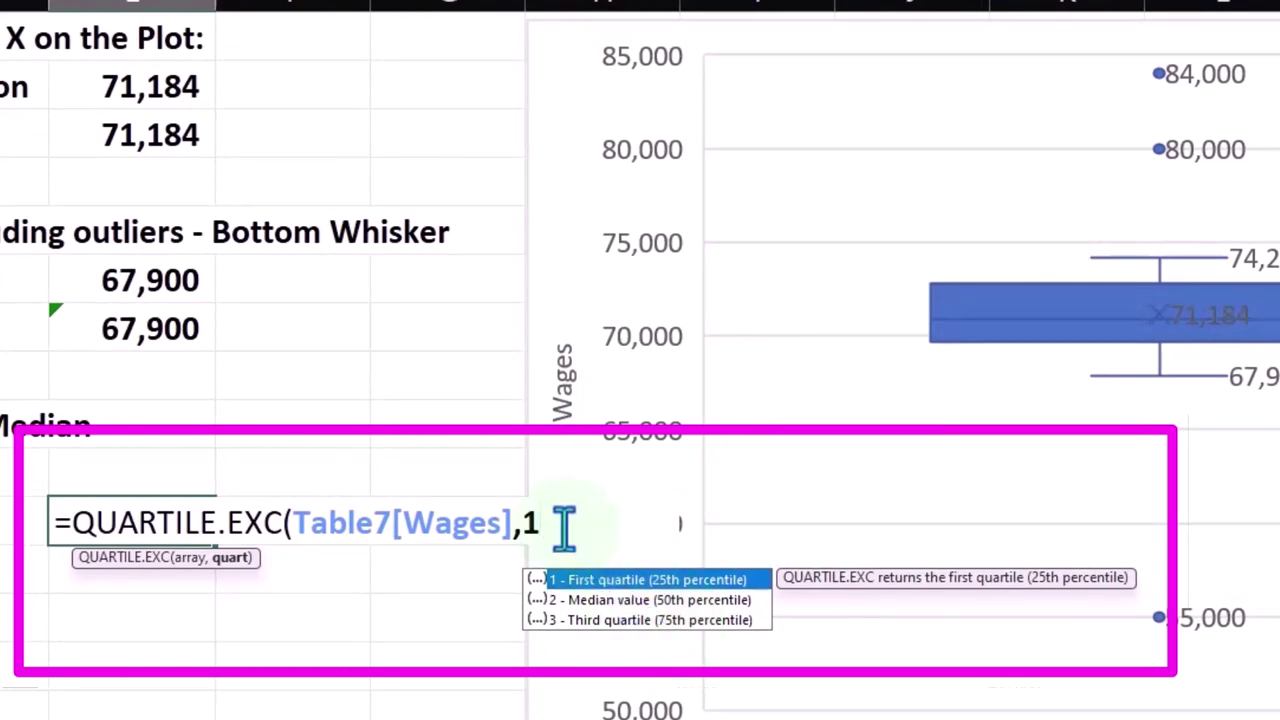
text())
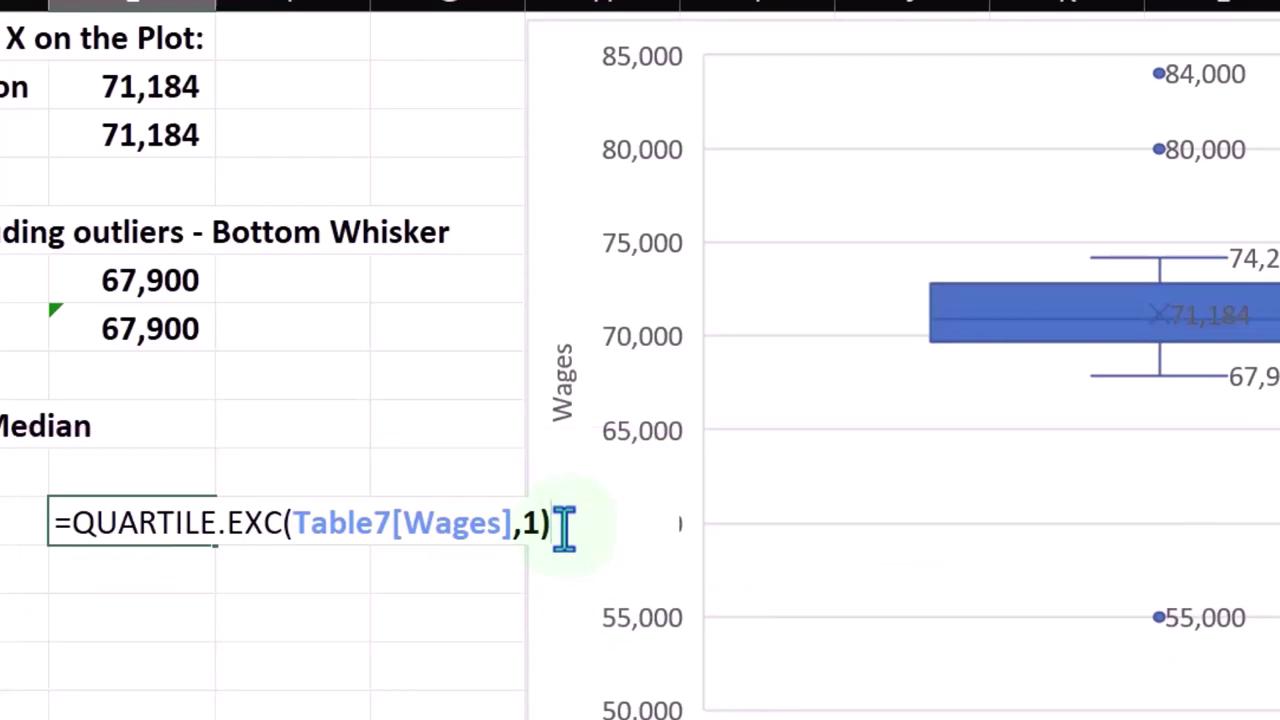
key(Return)
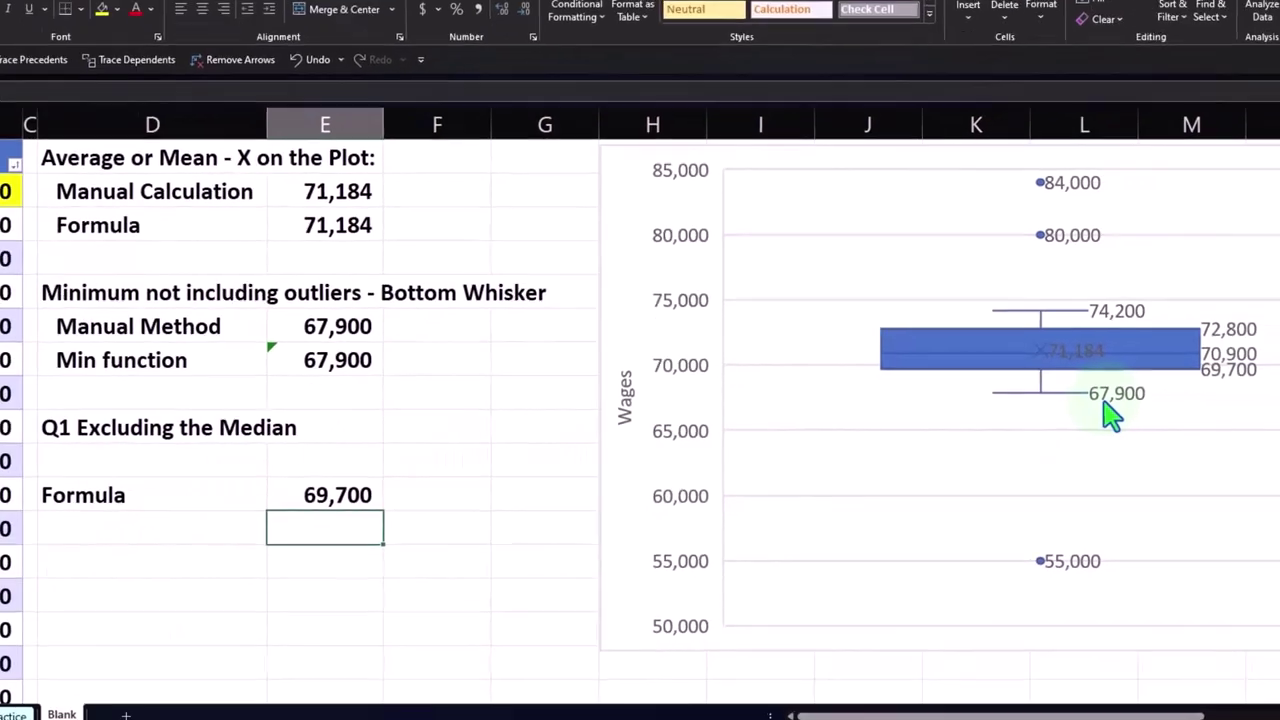
mouse_move(1040, 415)
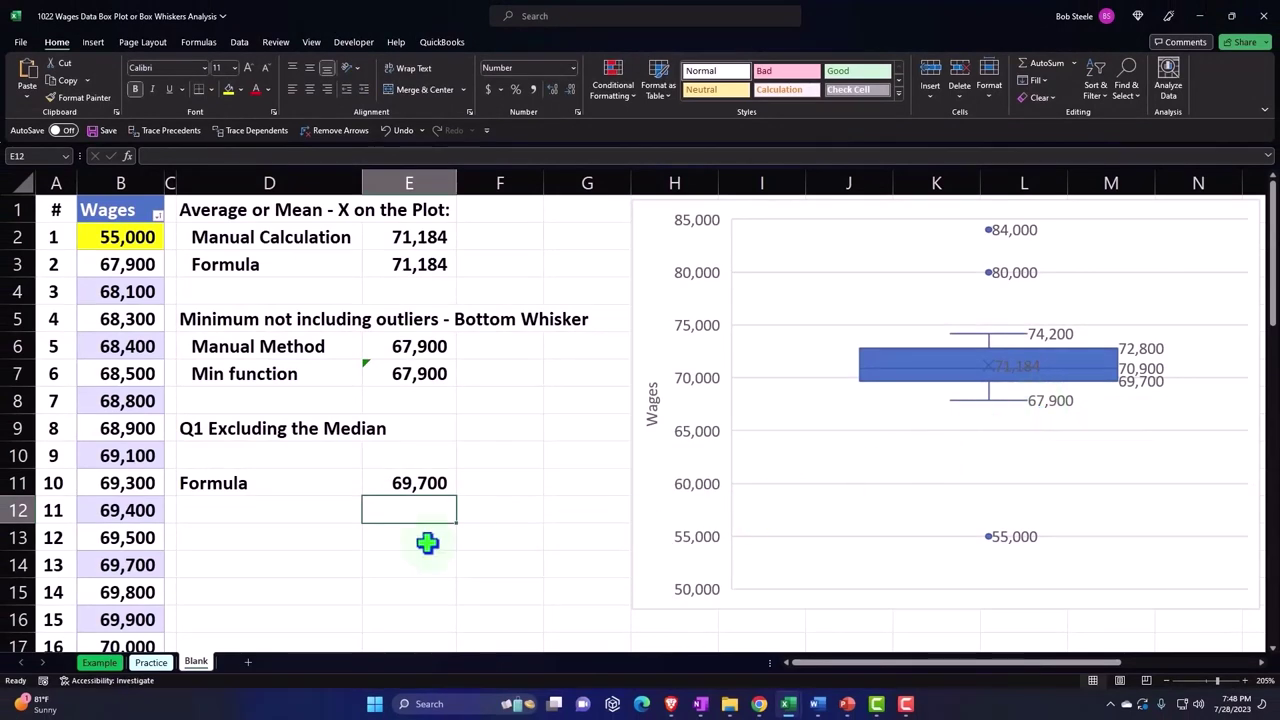
Enter the heading 'Median Q2 - Middle Line of the Box' in D13
click(220, 540)
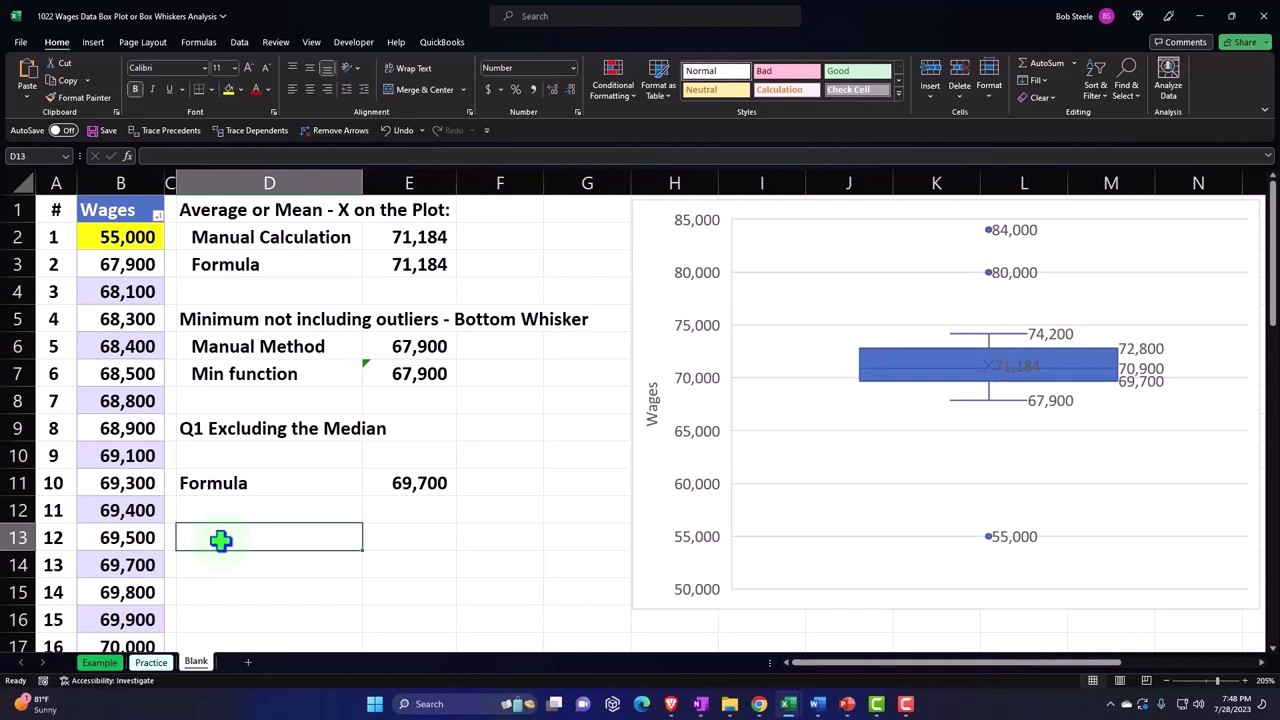
text(Me)
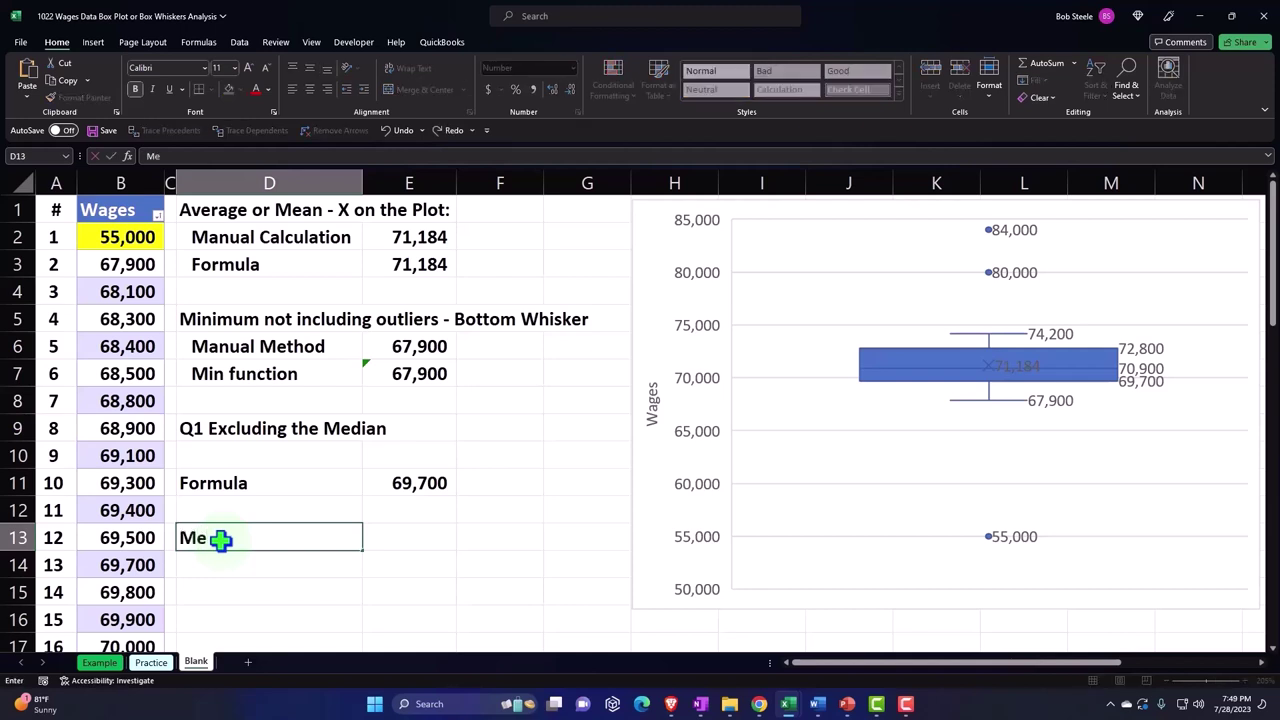
text(dian )
text(Q2 - )
text(Midd)
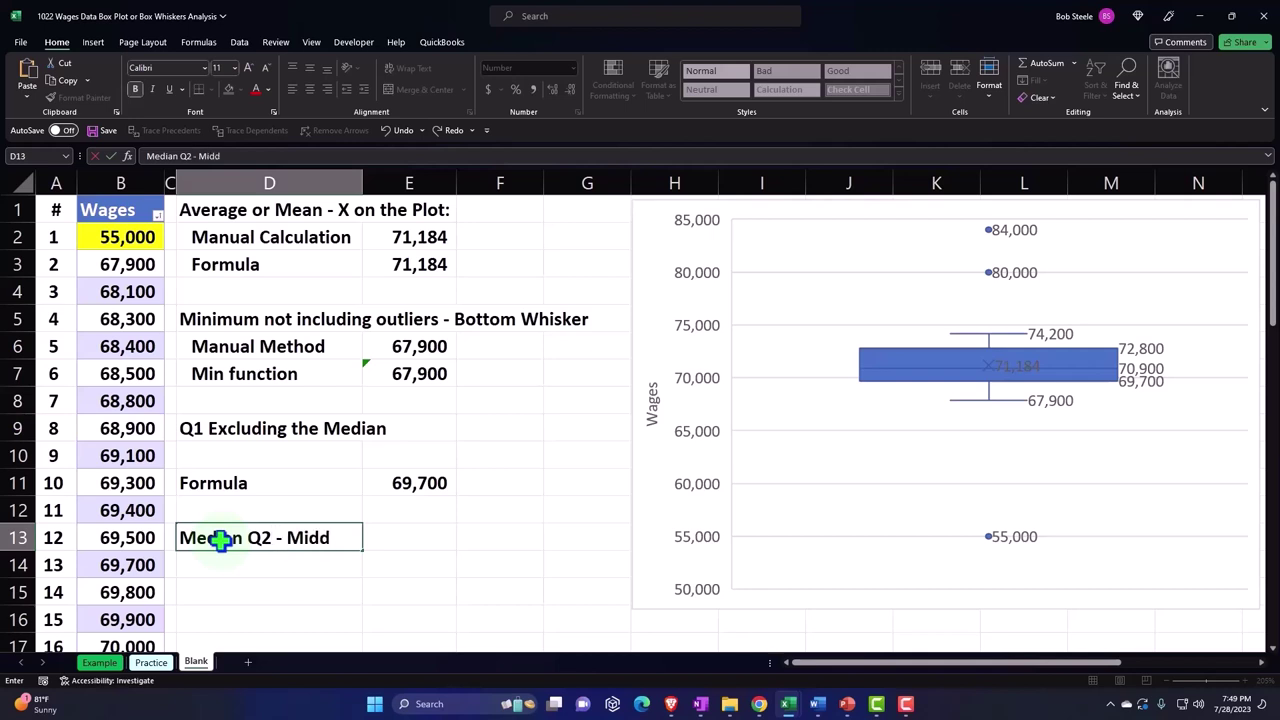
text(le Line of t)
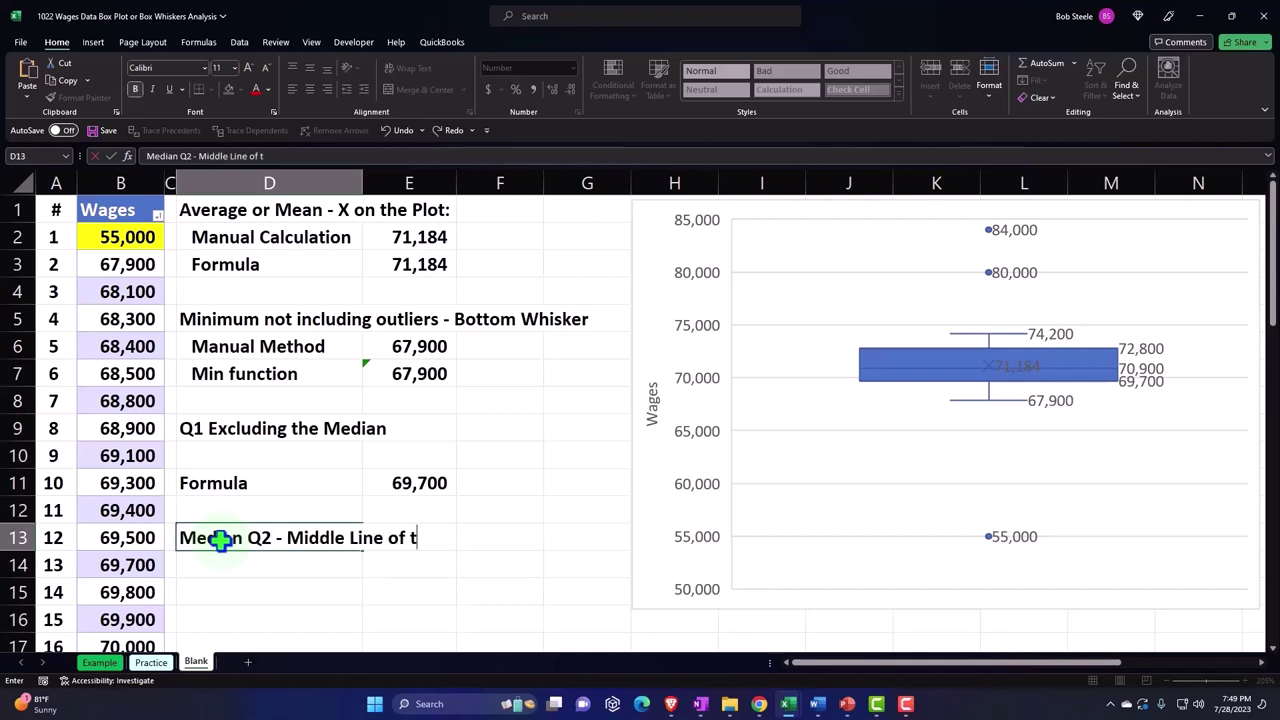
text(he Box)
key(Return)
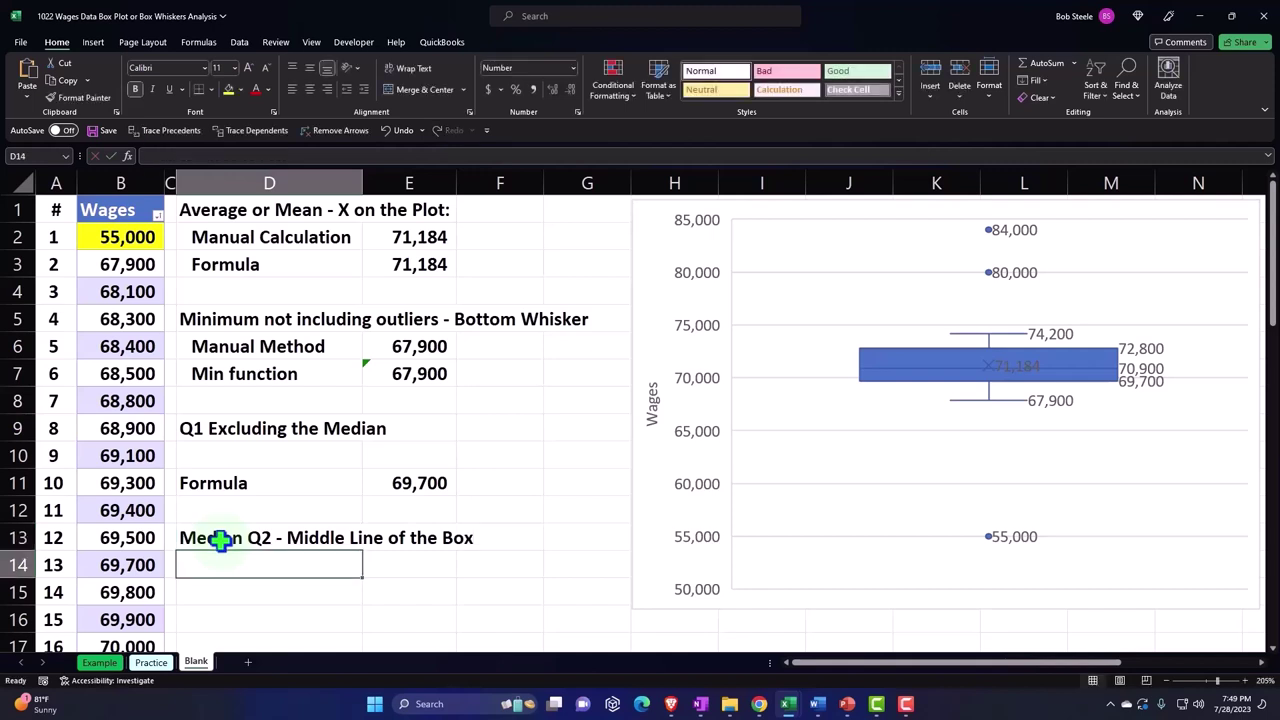
Add 'Formula Q2' in D15 and 'Formula median' in D16 beneath the heading
mouse_move(1128, 386)
click(289, 592)
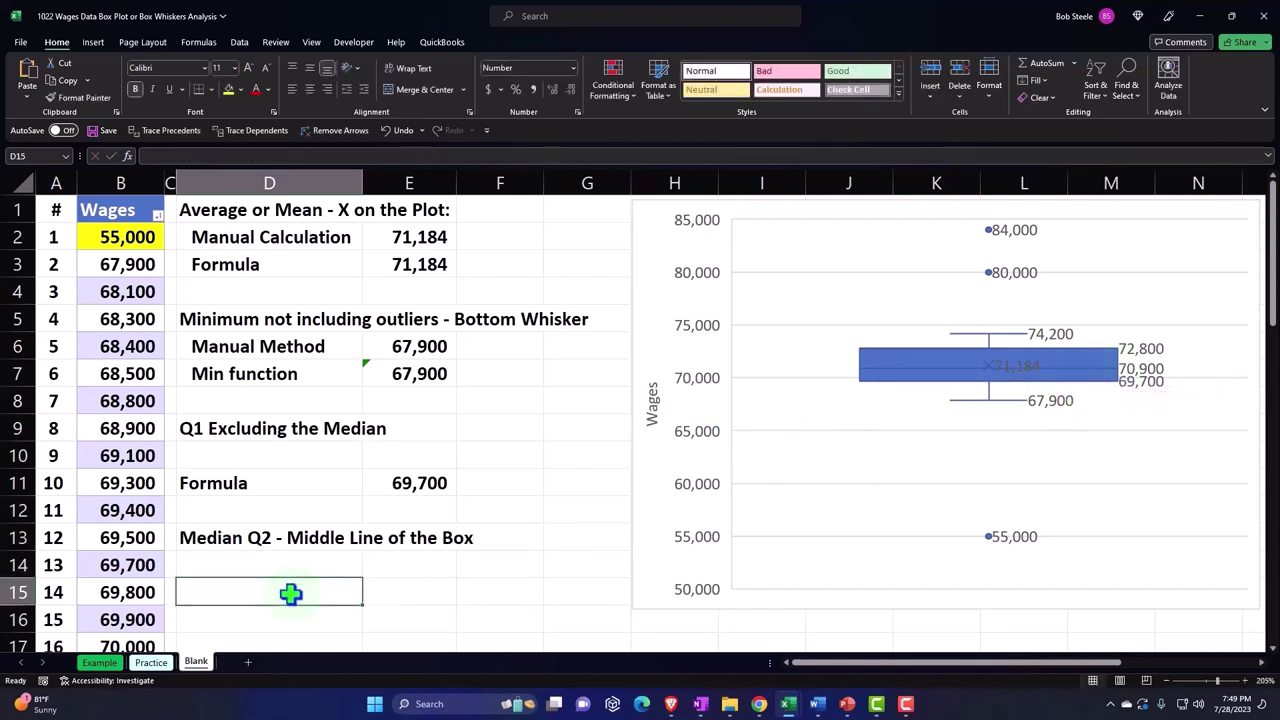
text(Formula)
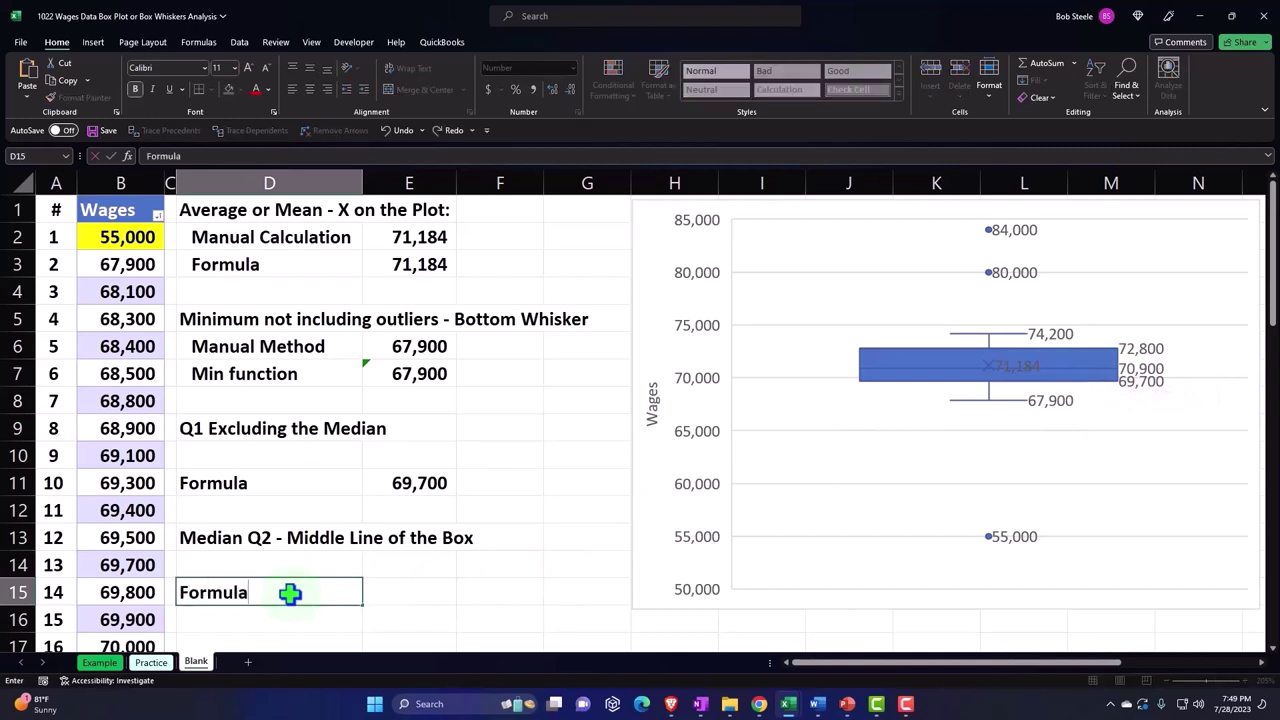
key(Tab)
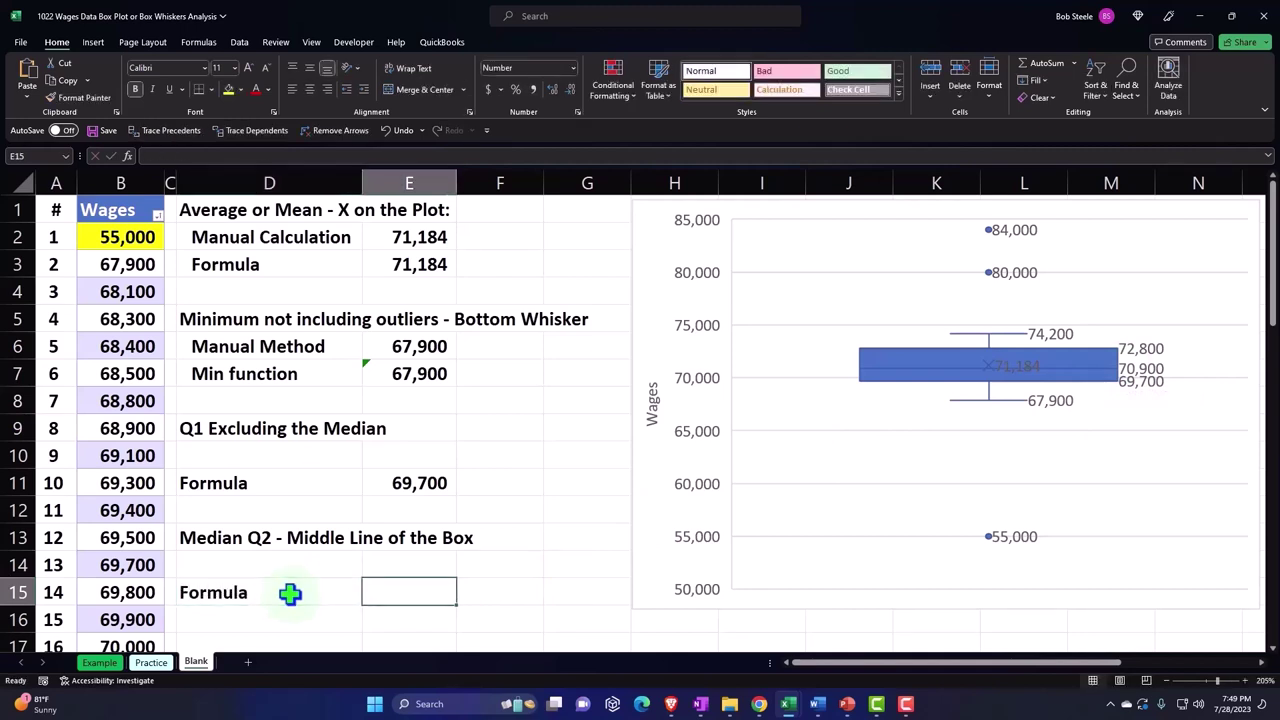
double_click(288, 594)
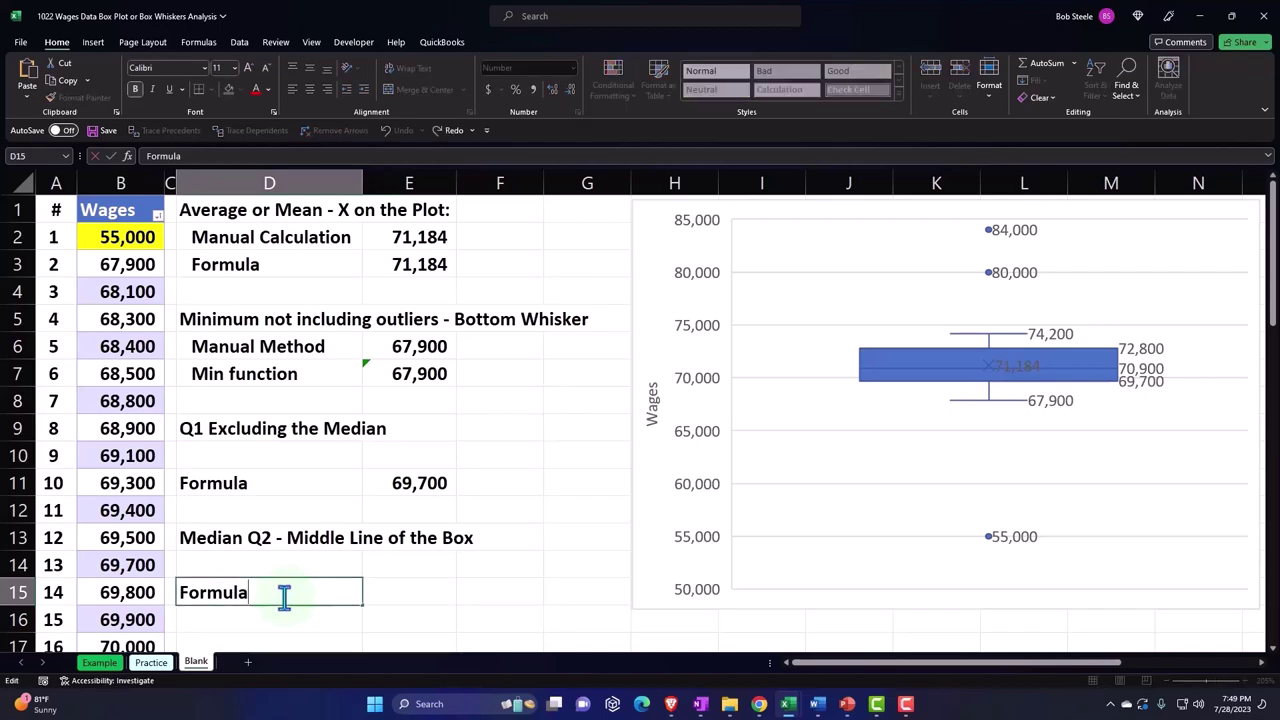
text(Q2)
key(BackSpace)
text(2)
key(Return)
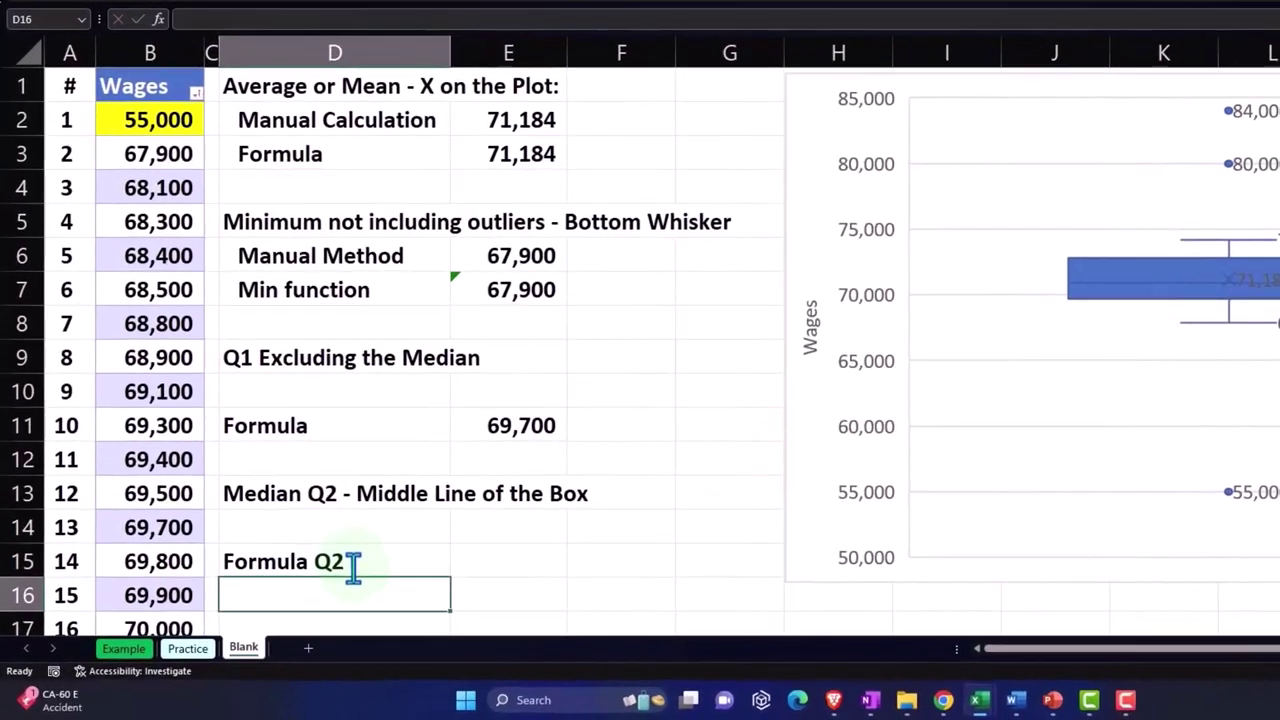
text(Formula)
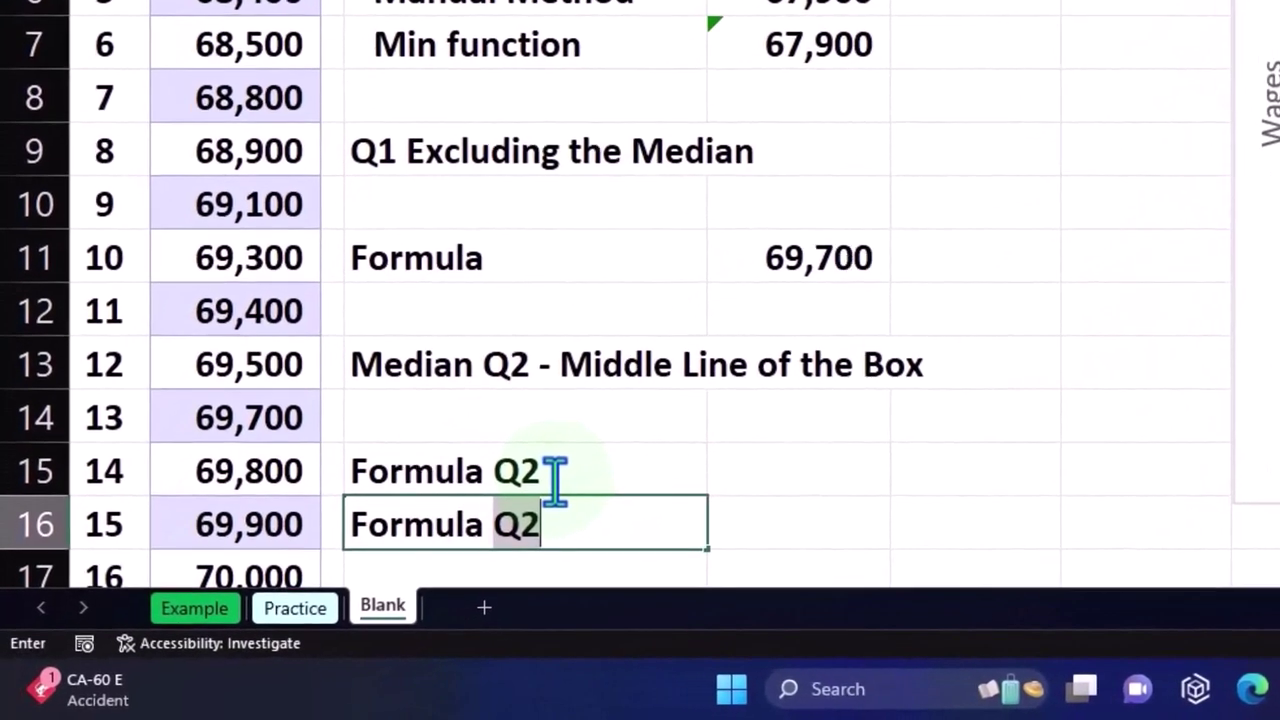
text( me)
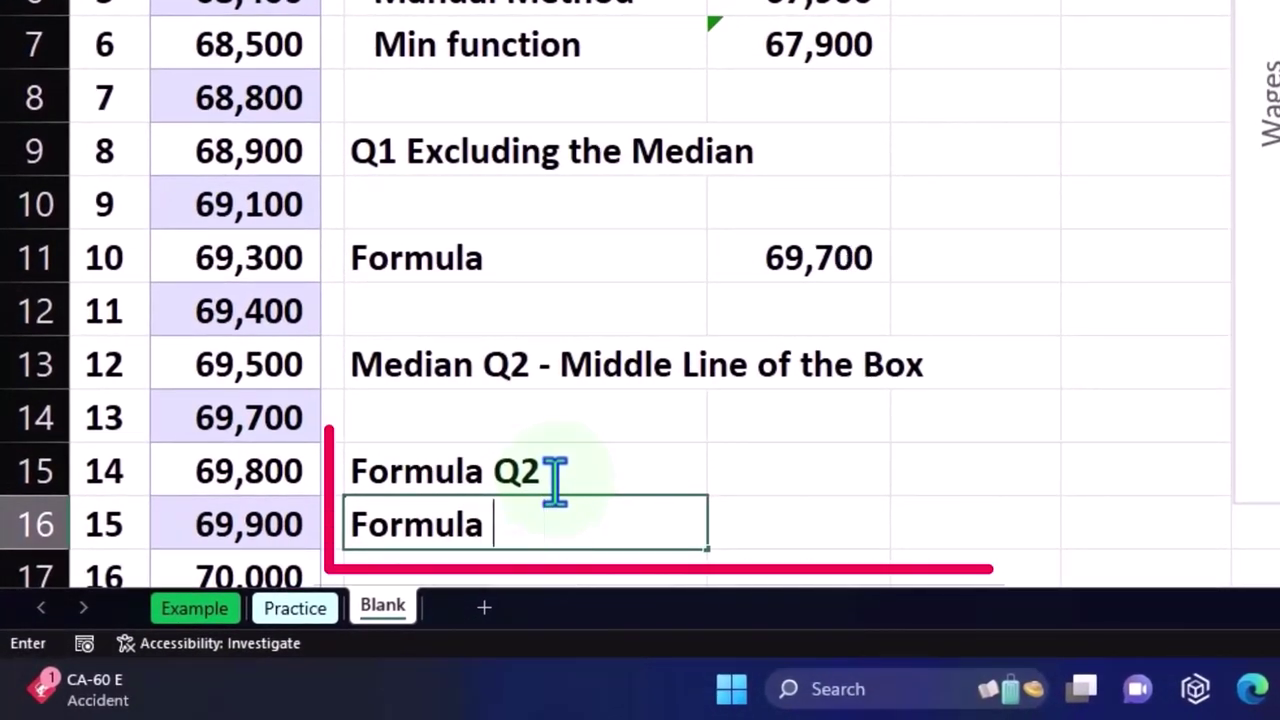
text(dian)
key(Tab)
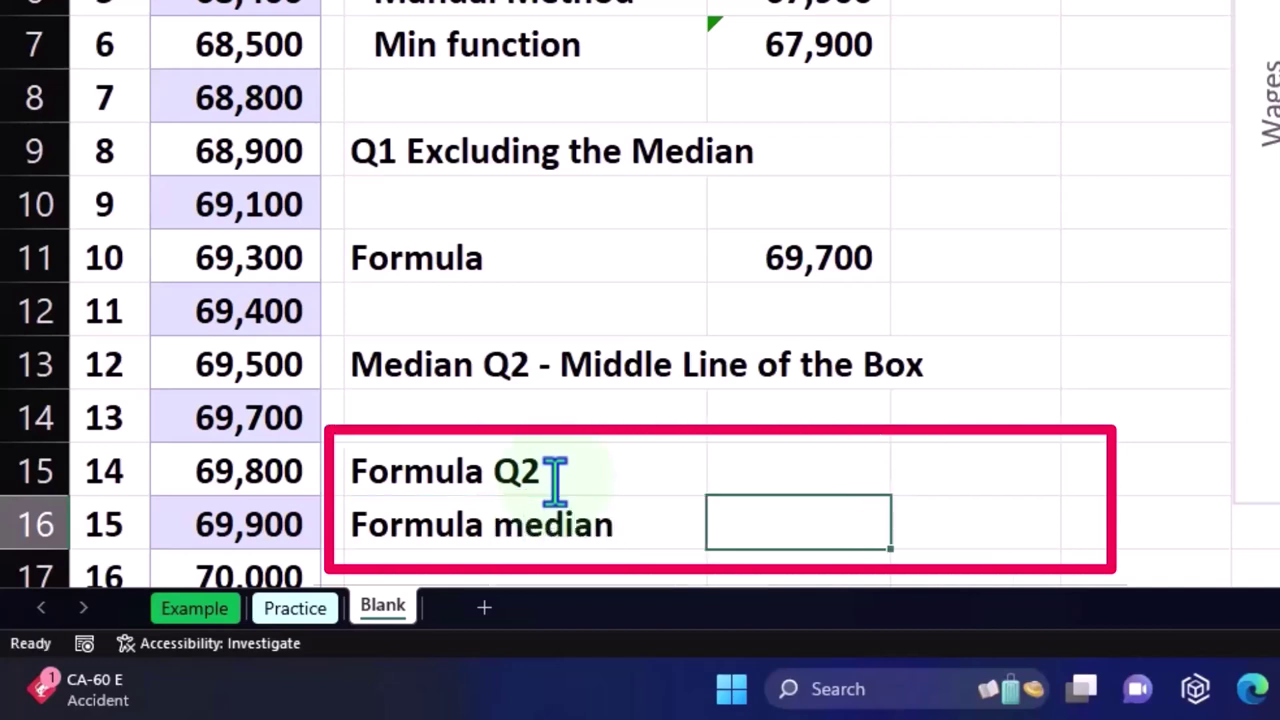
key(Up)
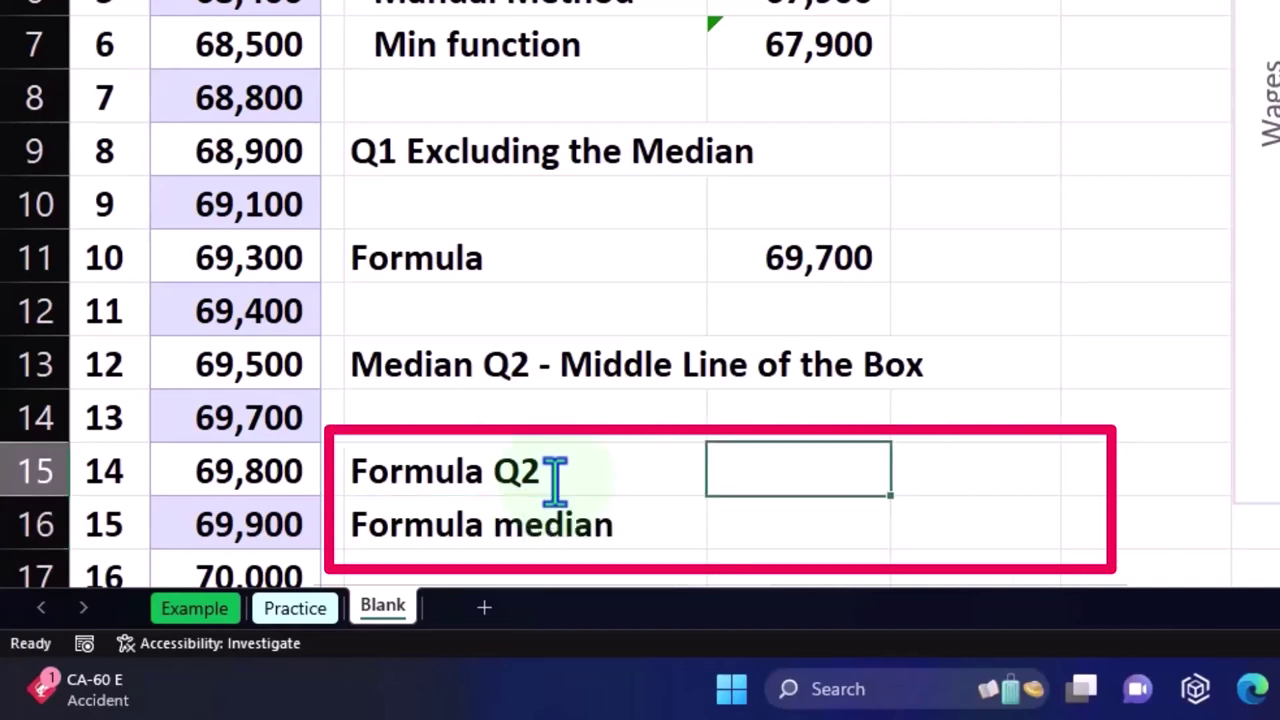
Enter =QUARTILE.EXC(Table7[Wages],2) in E15 to return the median Q2 of 70,900
text(=)
text(q)
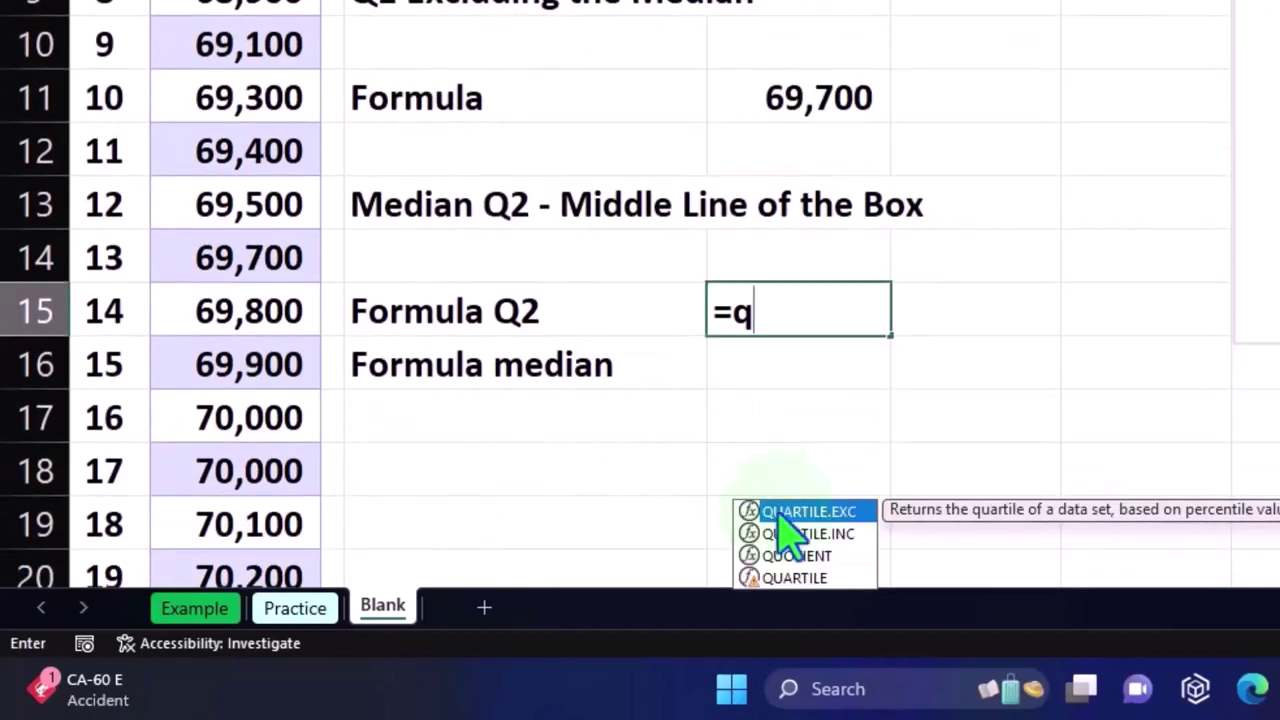
double_click(806, 513)
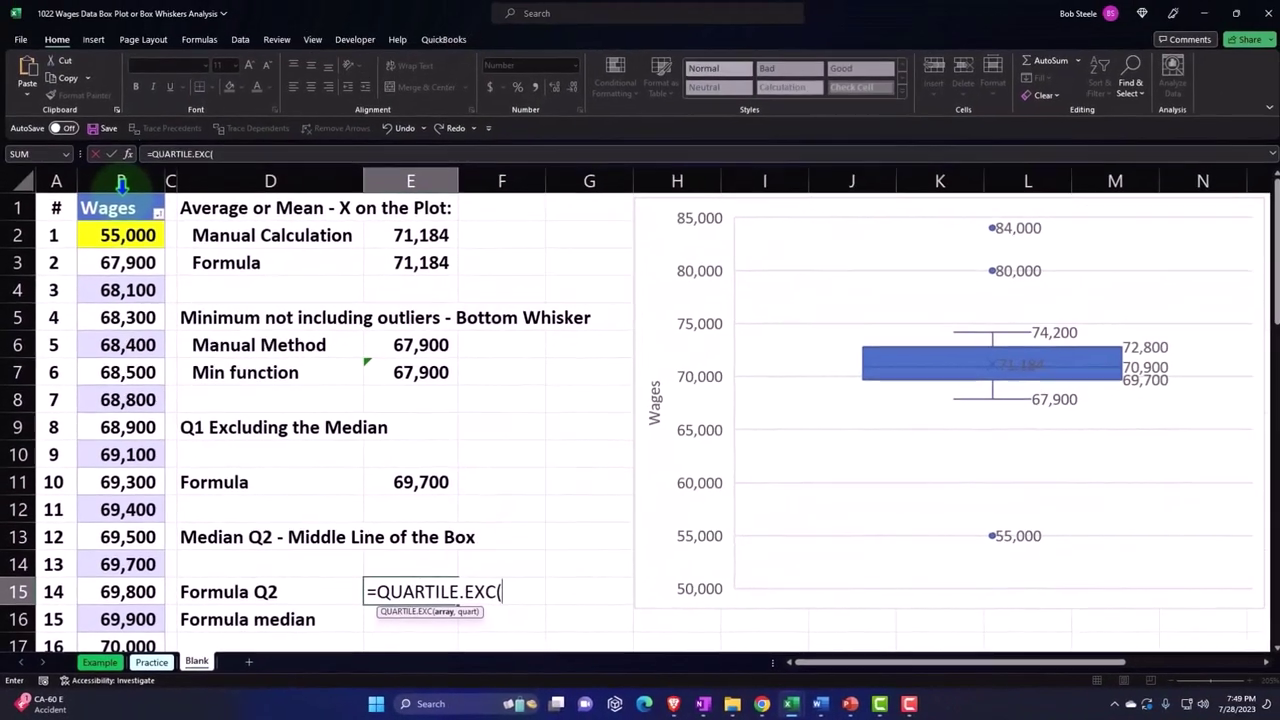
click(121, 185)
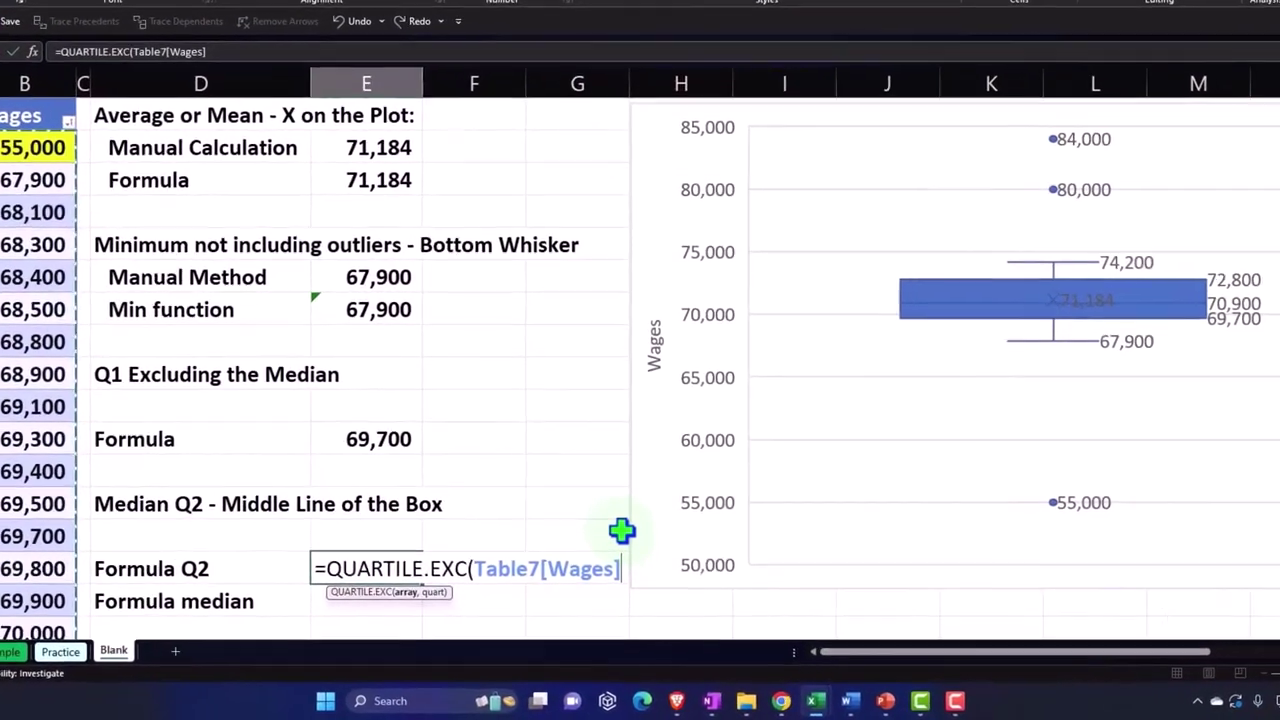
text(,)
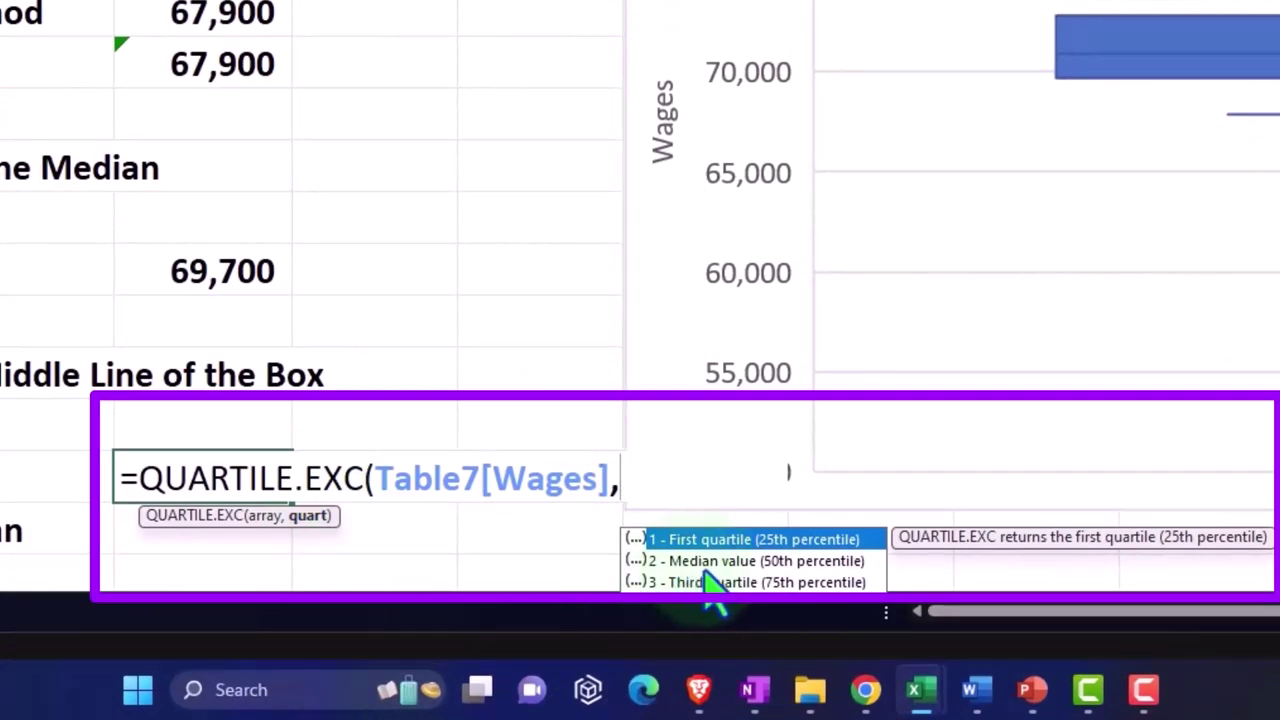
text(2)
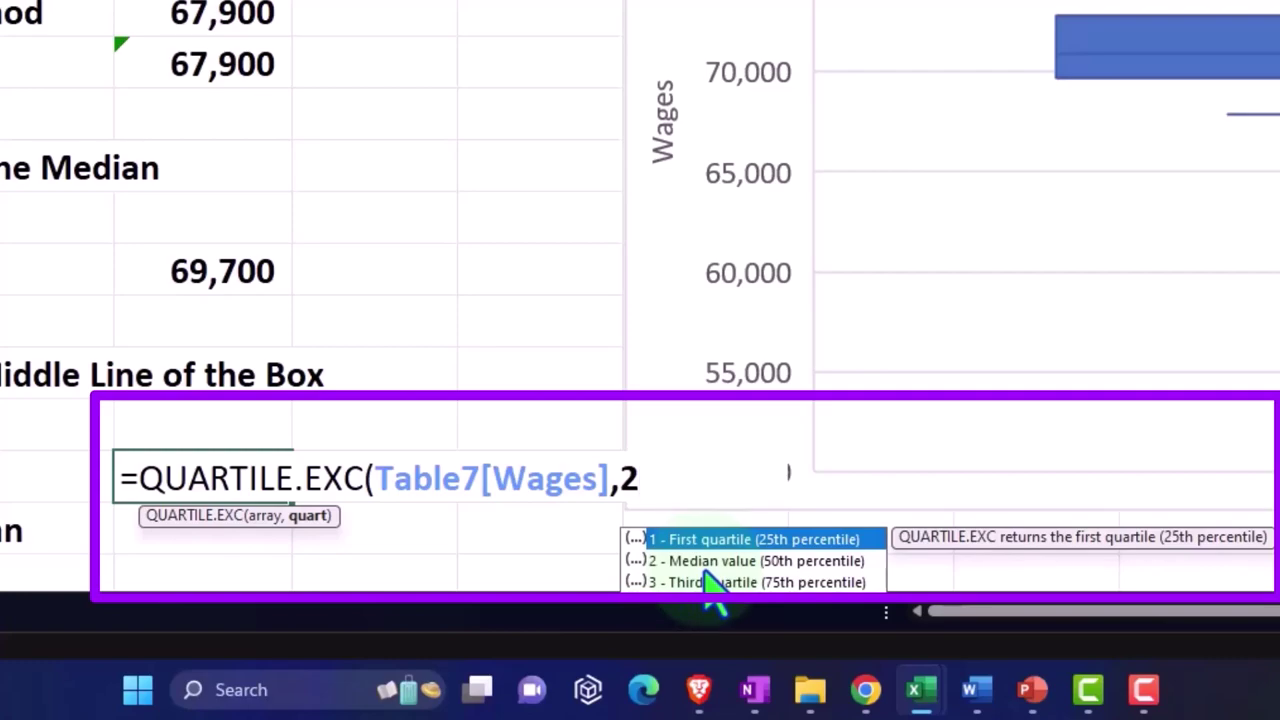
text())
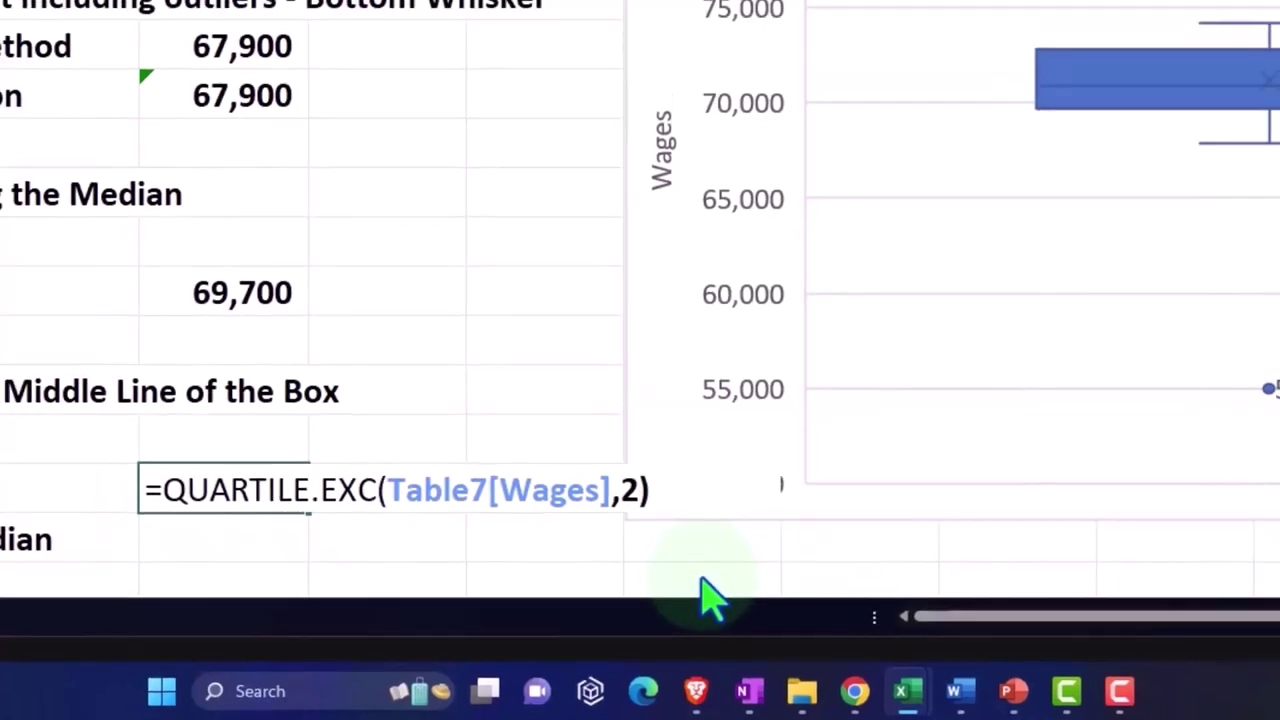
key(Return)
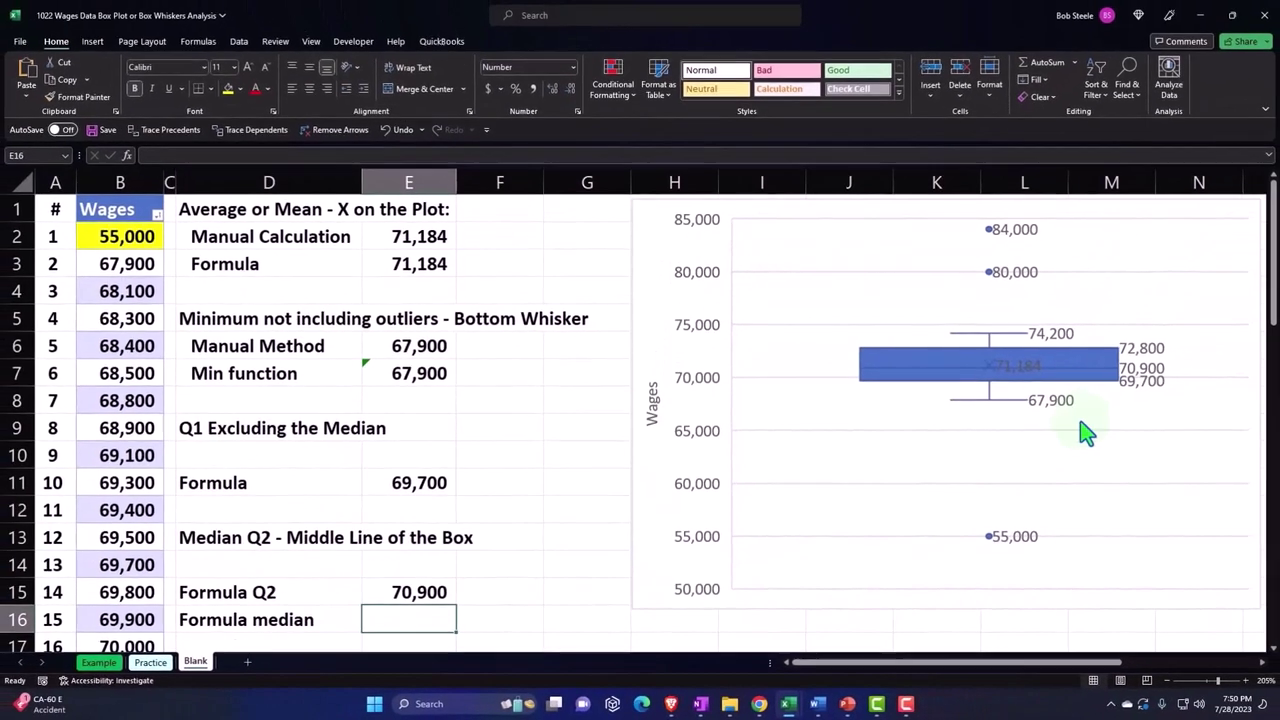
drag(1181, 299, 1170, 294)
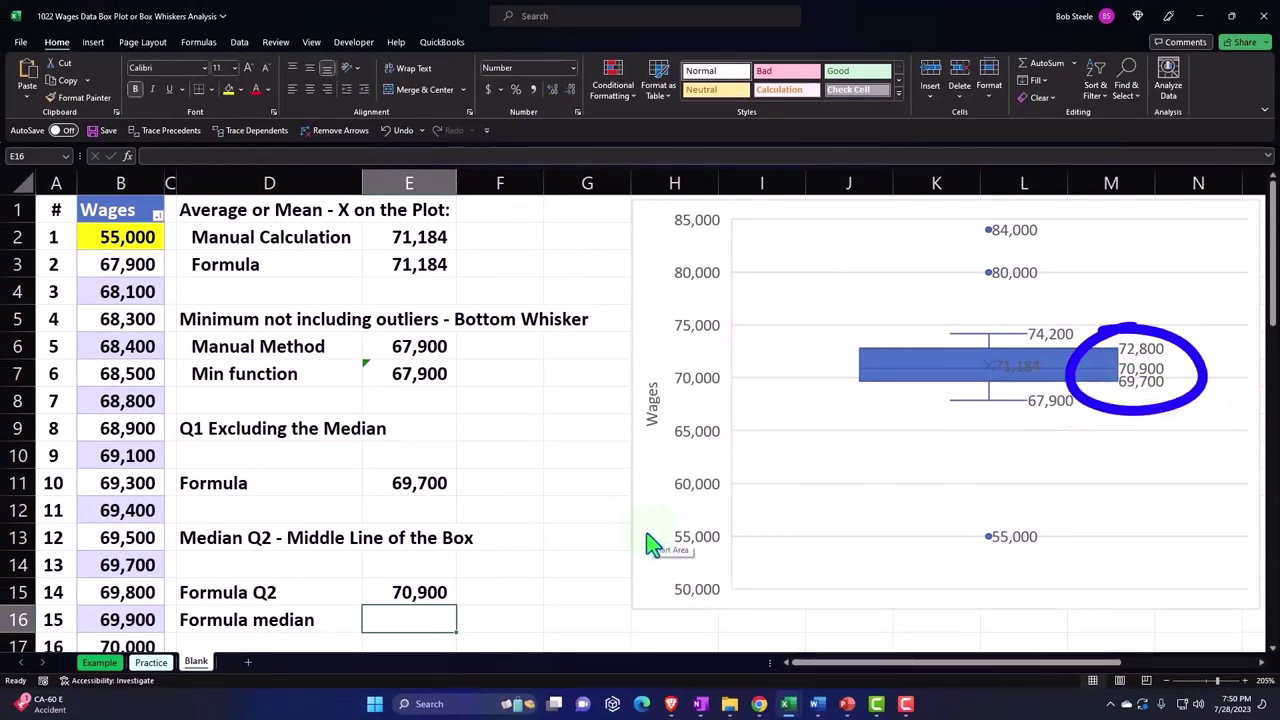
Enter a MEDIAN formula over the Wages column in E16, returning 70,900
scroll(428, 619, down, 1)
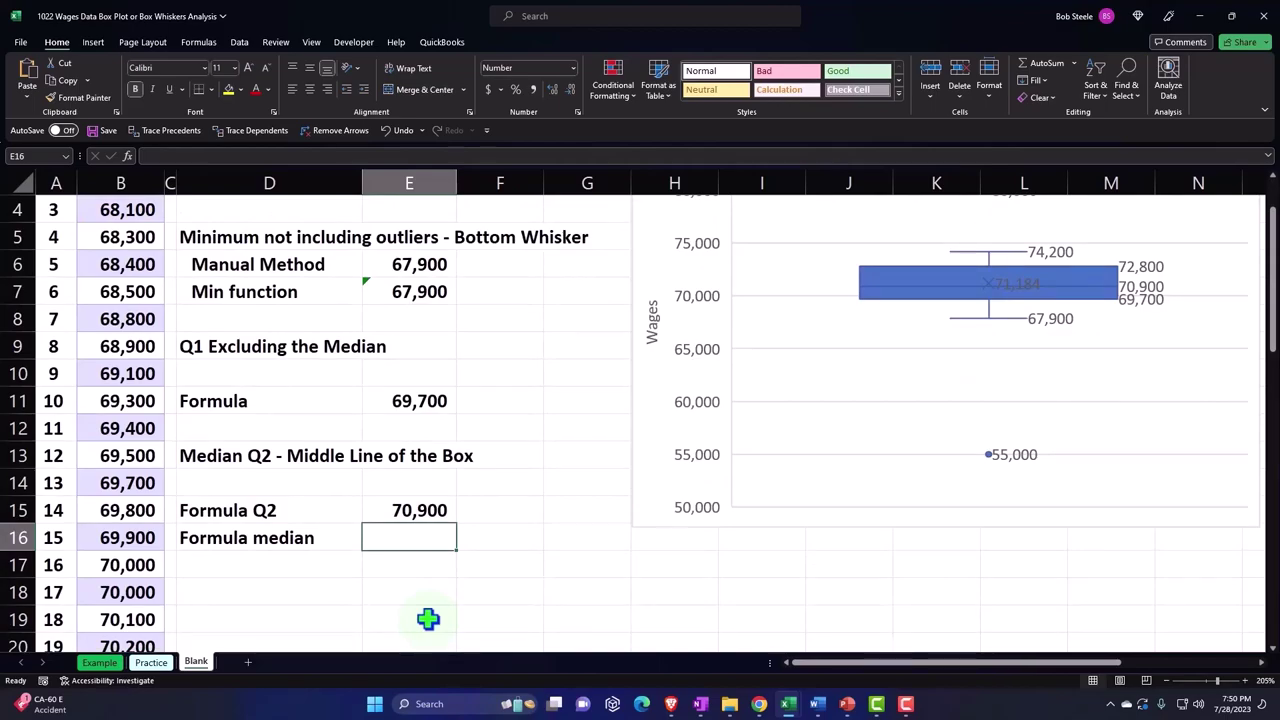
text(=)
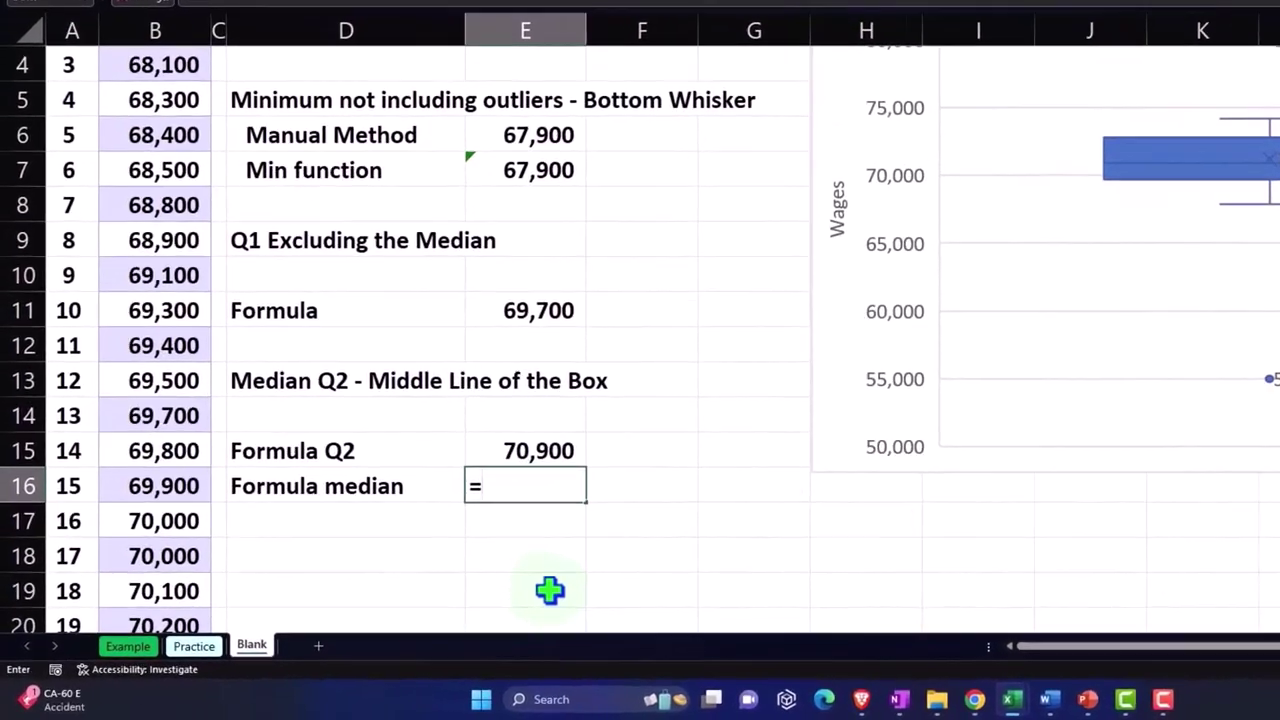
text(mi)
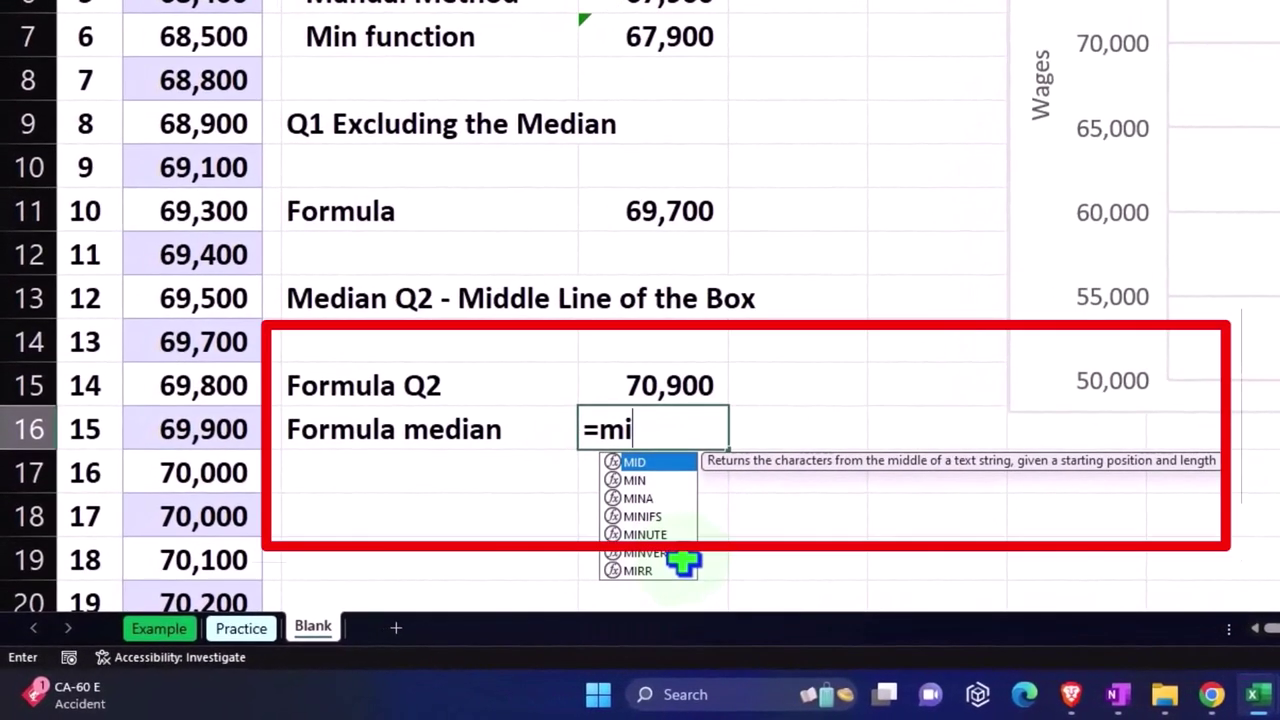
text(d)
key(BackSpace)
key(BackSpace)
key(BackSpace)
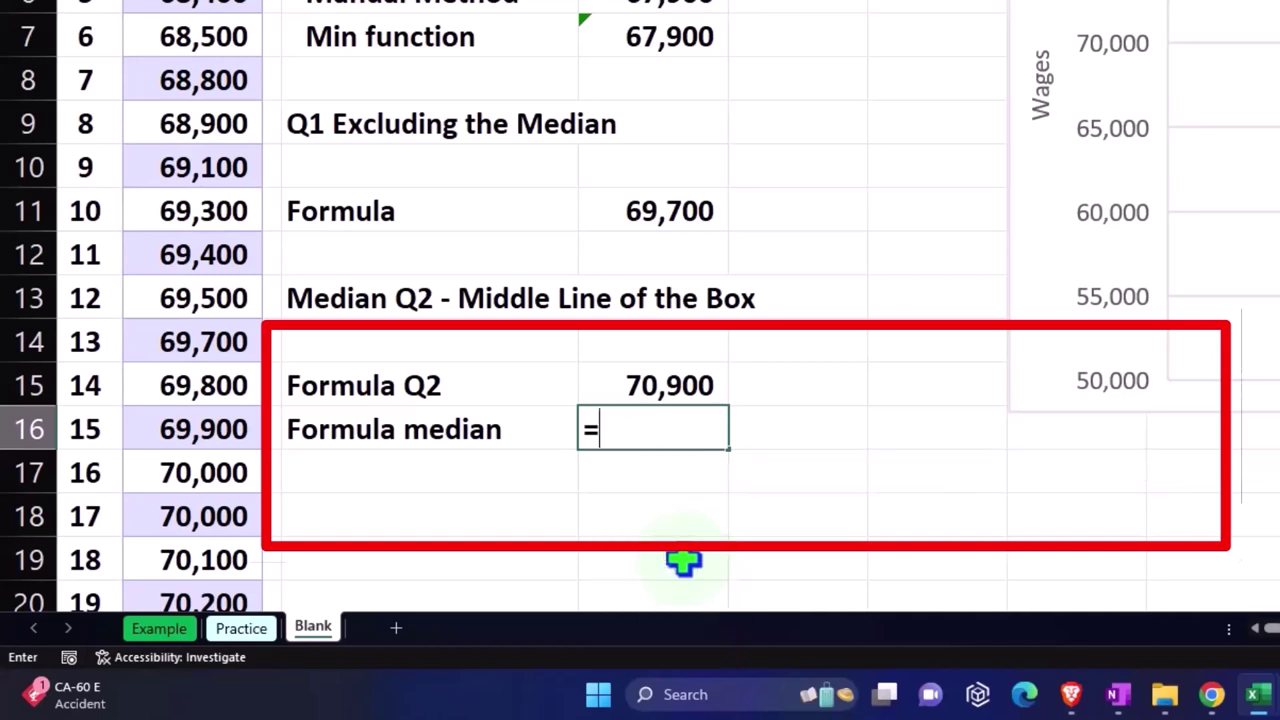
text(med)
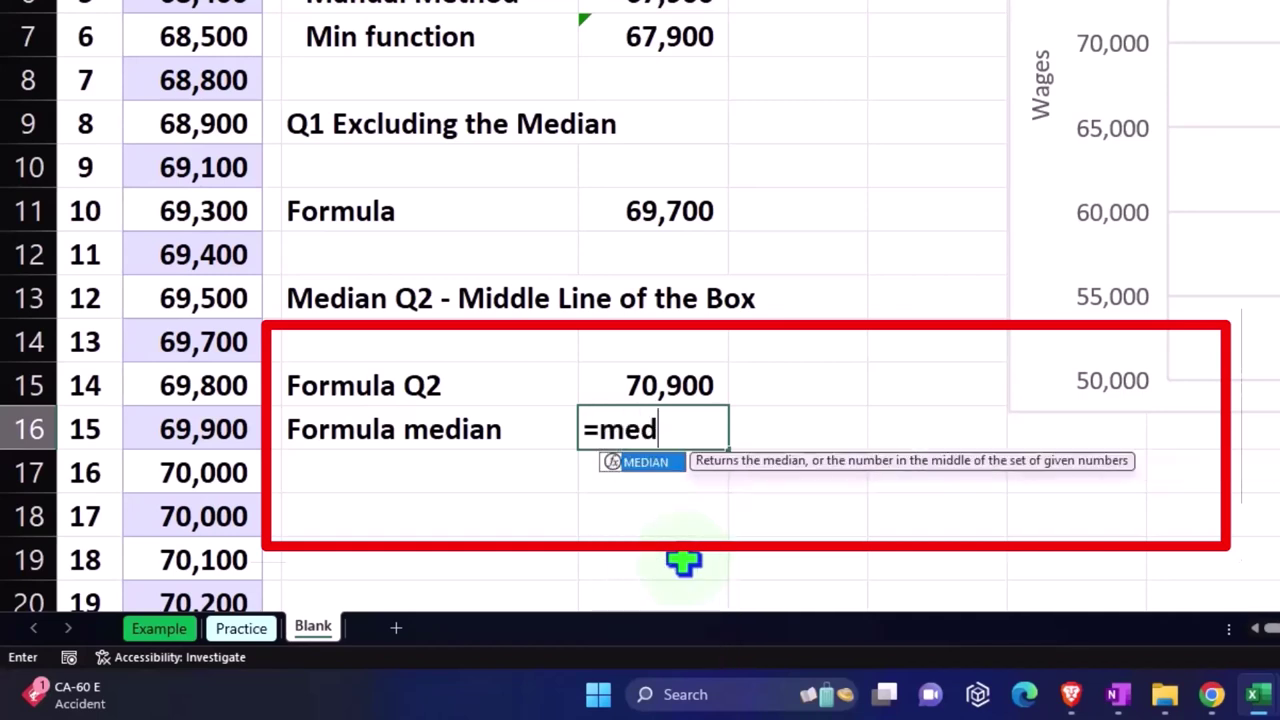
double_click(643, 464)
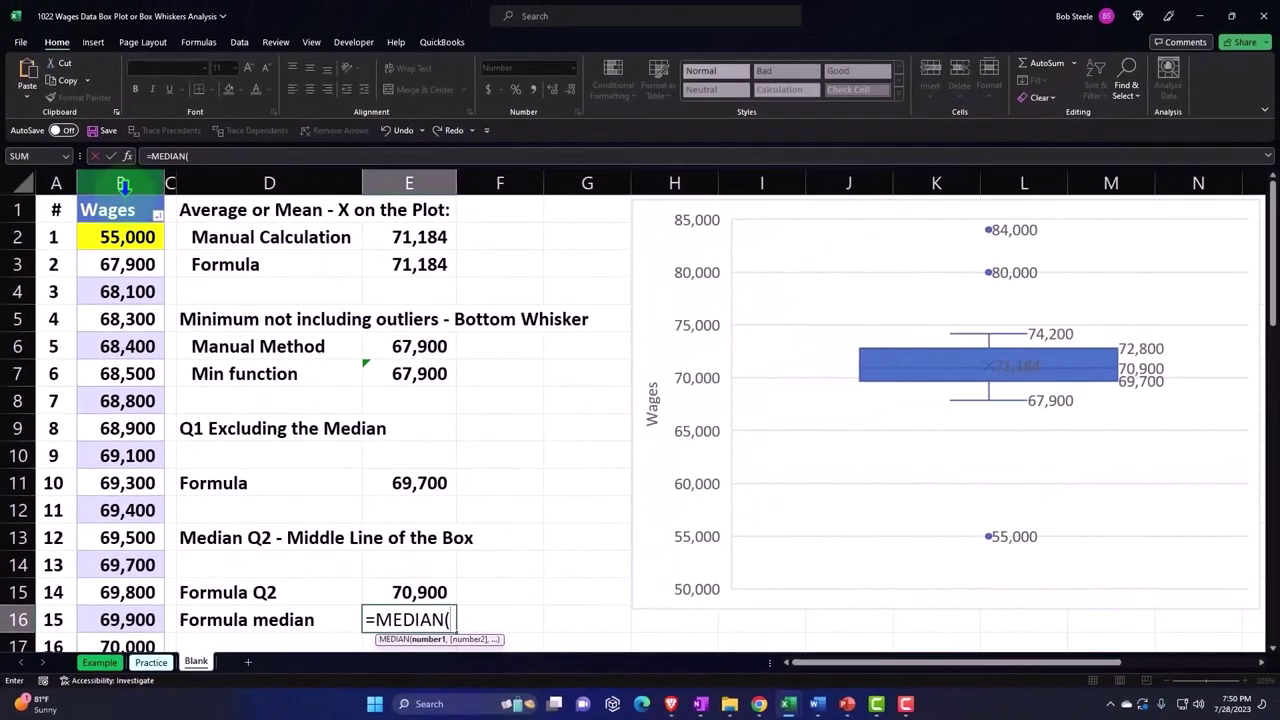
click(122, 183)
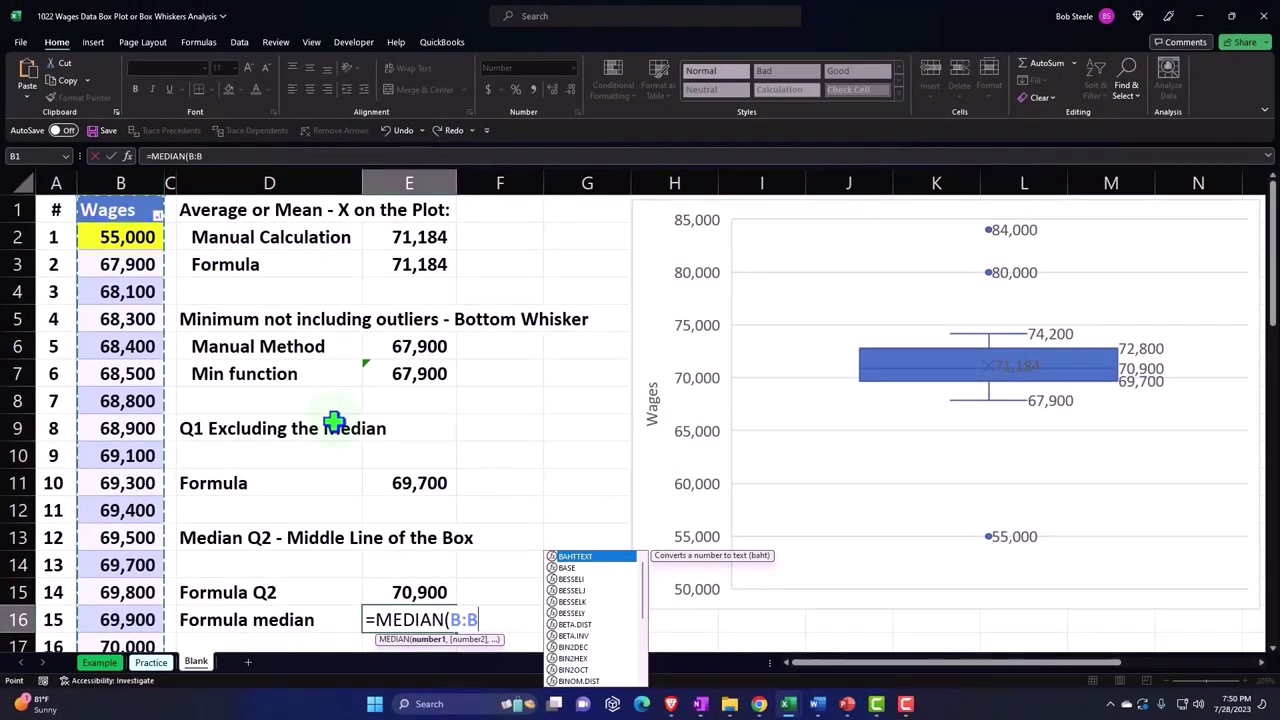
scroll(335, 425, down, 1)
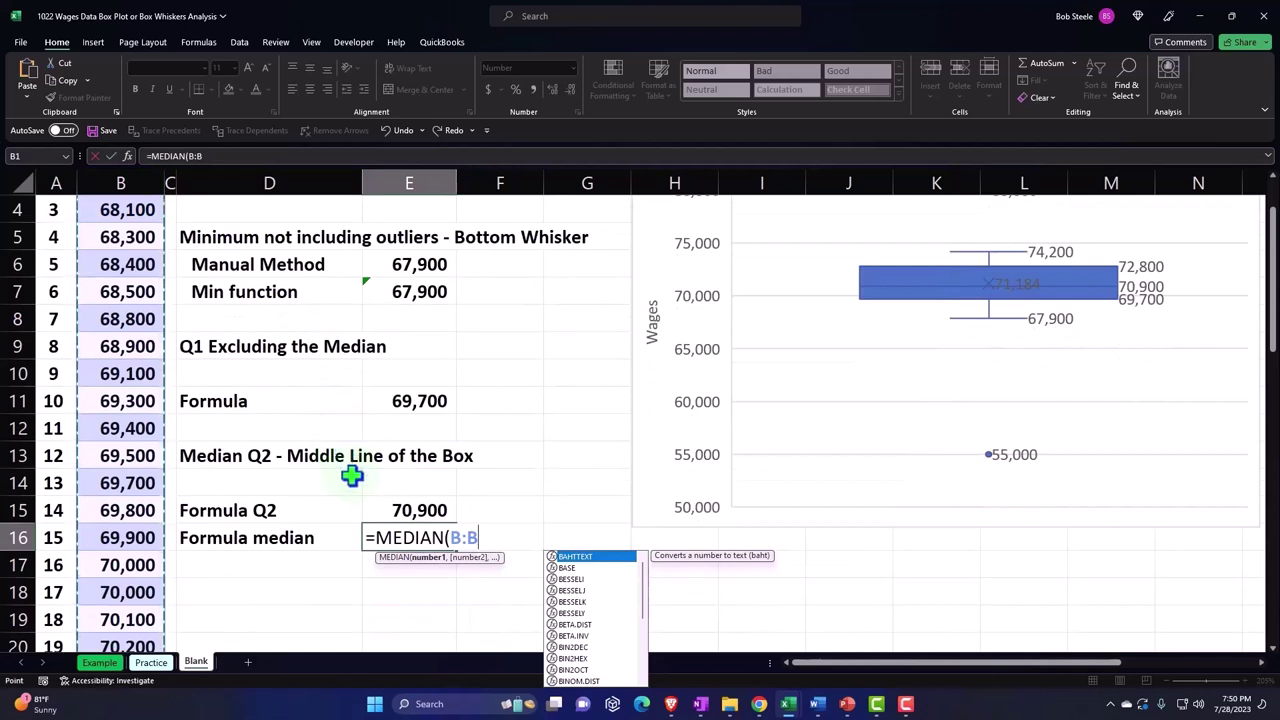
key(Return)
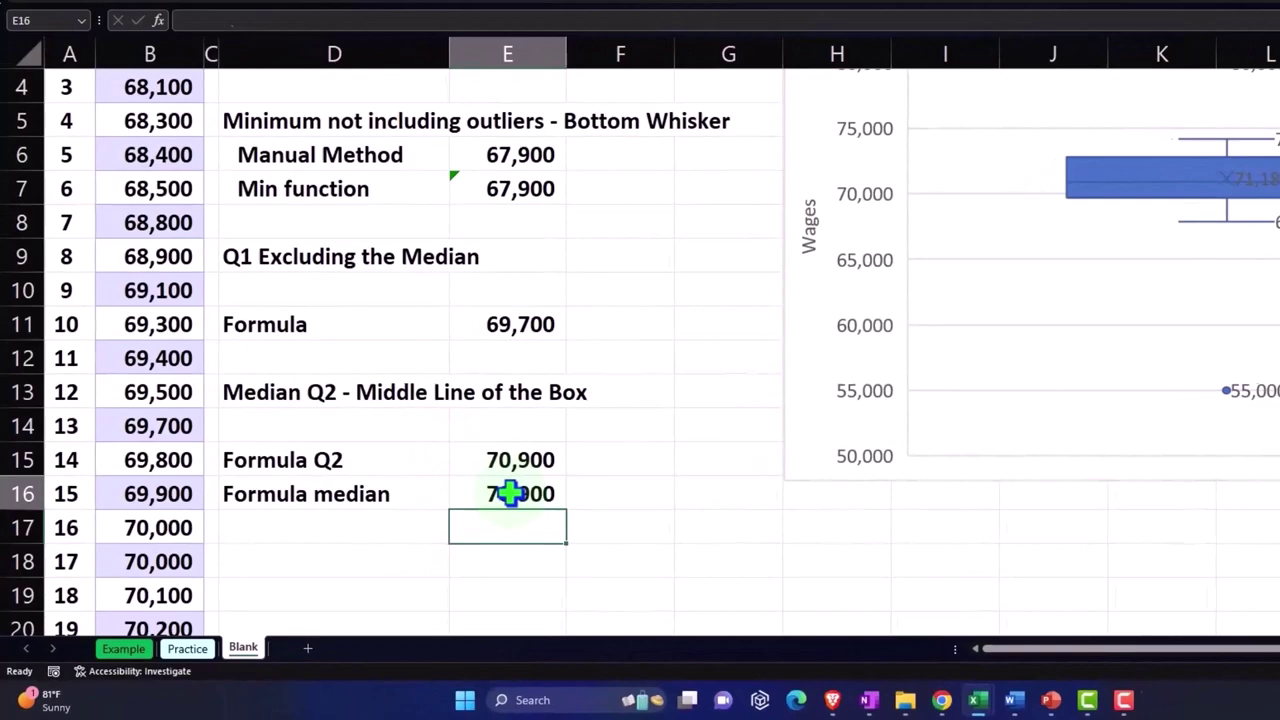
click(510, 493)
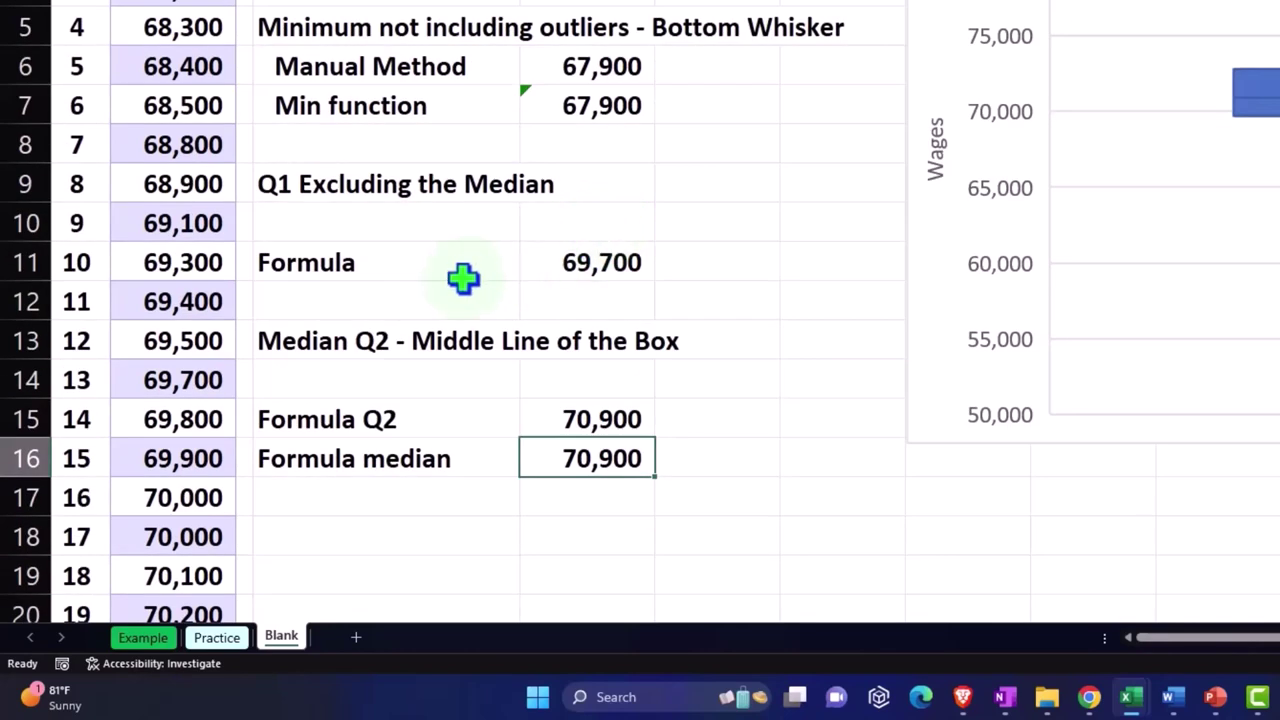
scroll(229, 120, up, 1)
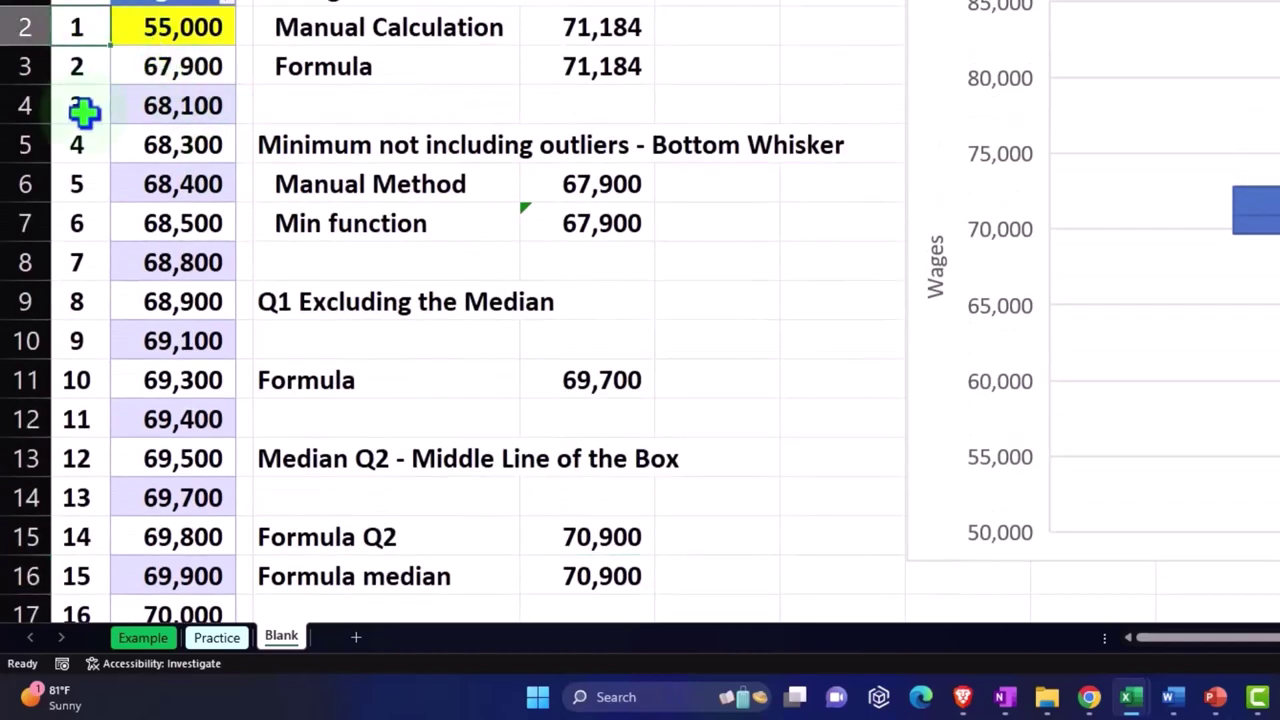
scroll(83, 114, down, 5)
scroll(109, 277, down, 8)
scroll(103, 294, down, 3)
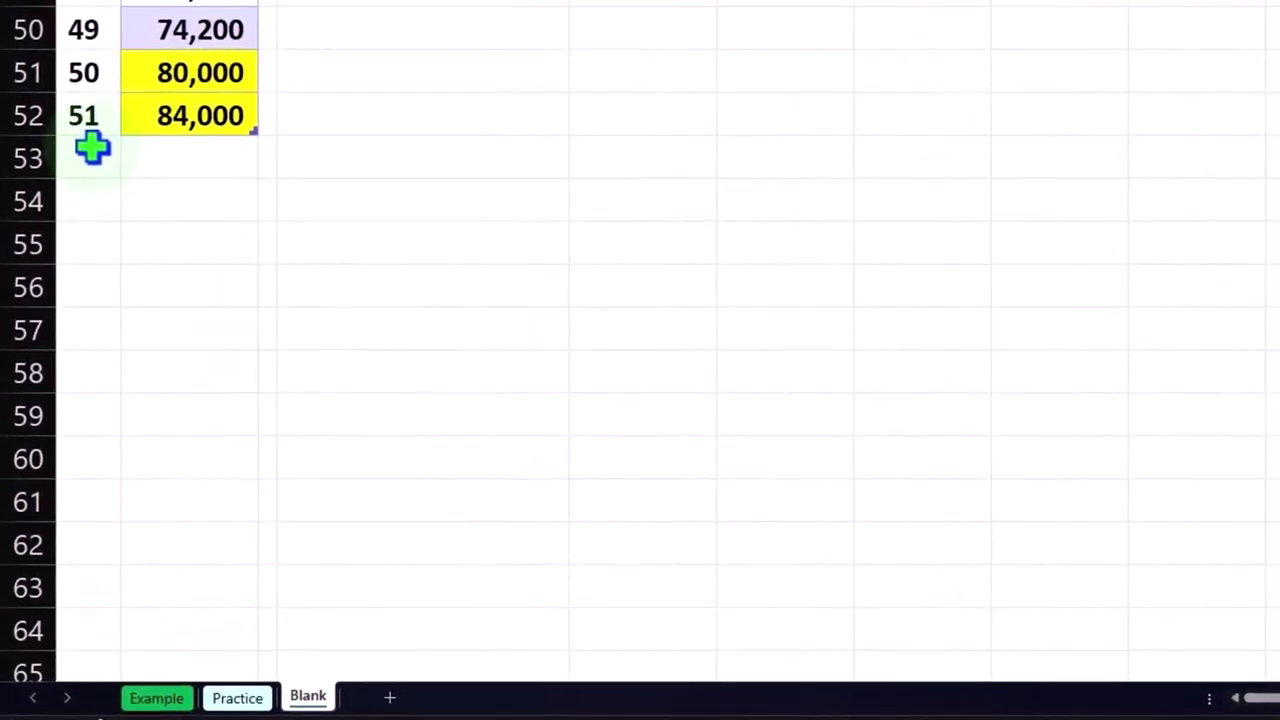
Halve the count of 51 wages in a spare cell to find the middle position, 26
click(90, 147)
click(468, 110)
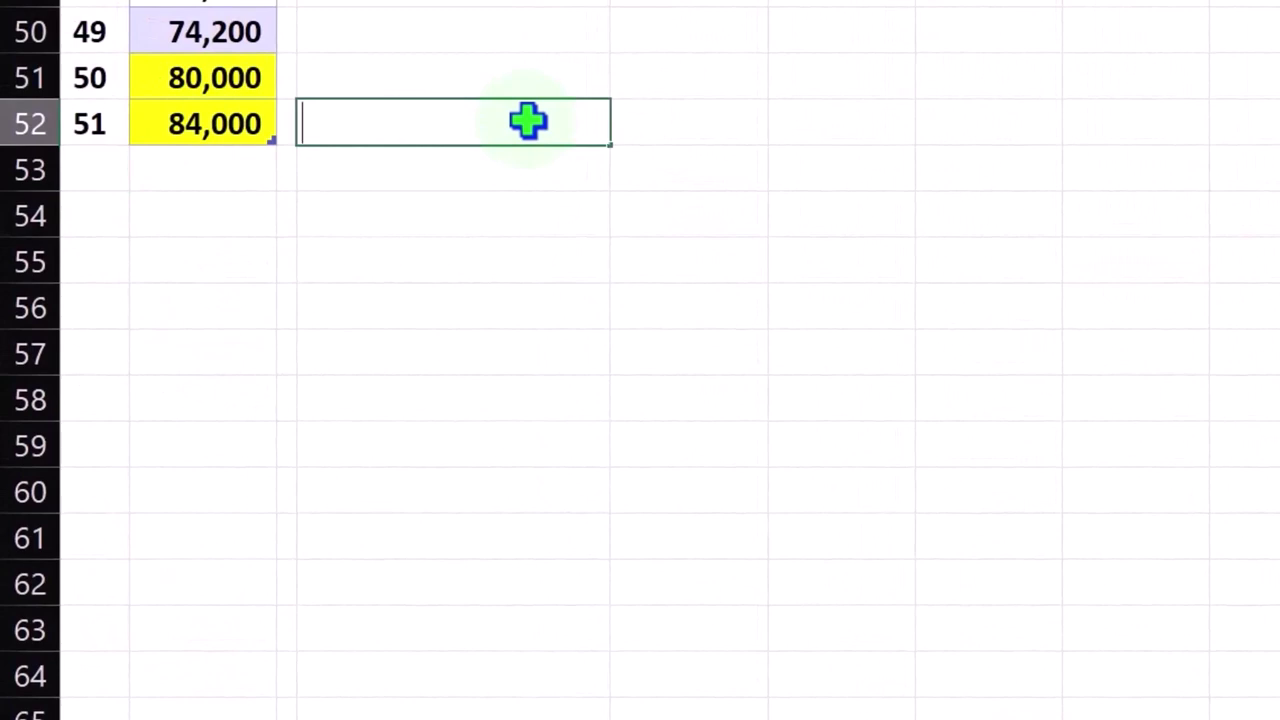
text(=51)
text(2)
key(Return)
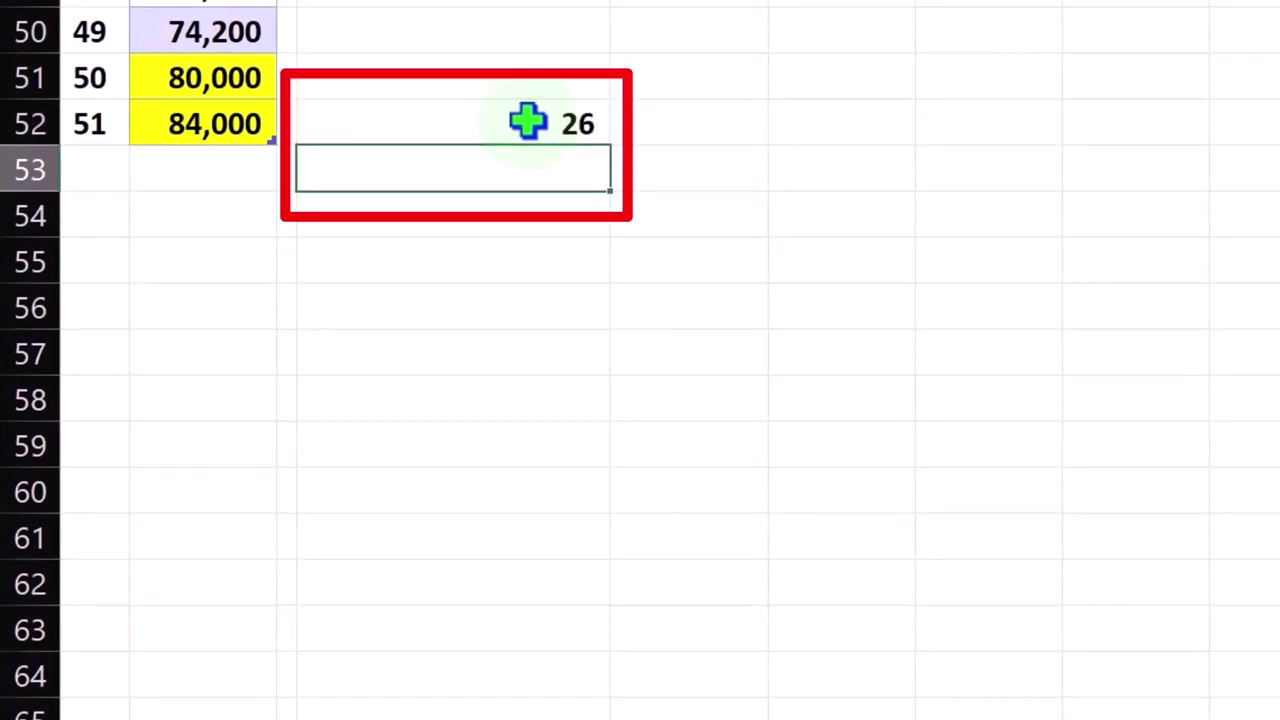
click(528, 121)
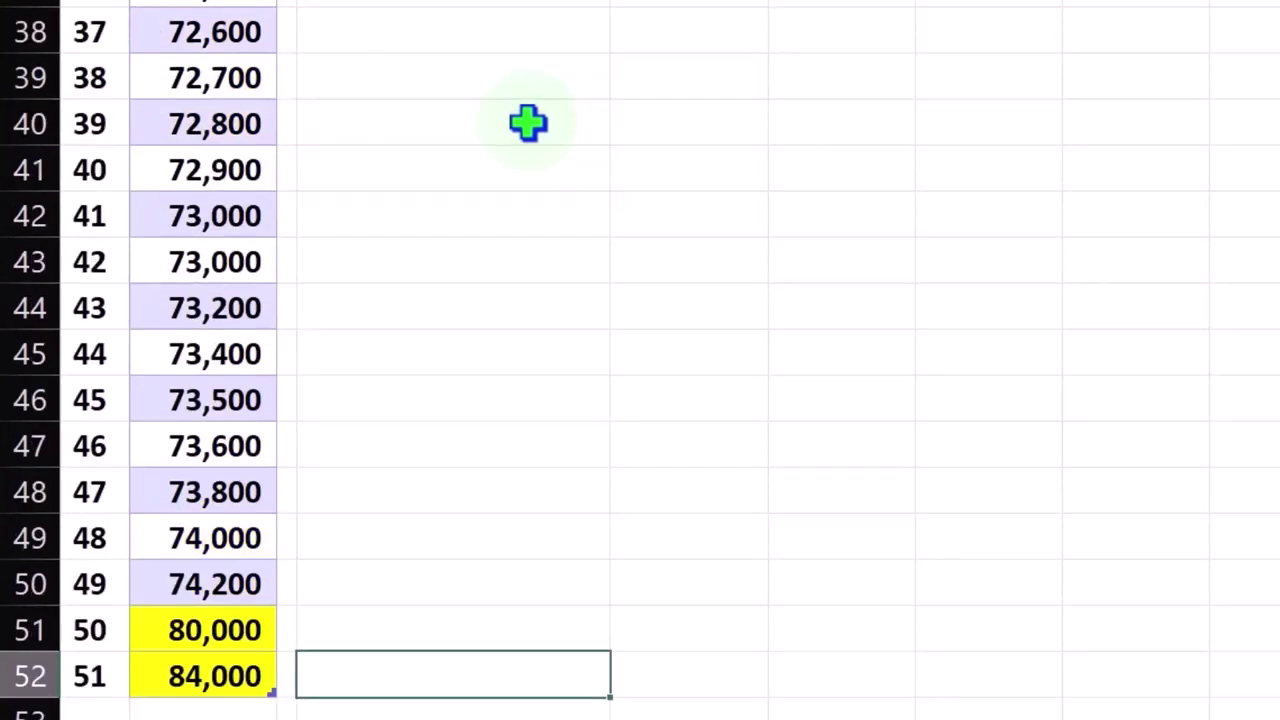
Fill the 26th wage, 70,900 in B27, light green
scroll(526, 120, up, 1)
scroll(503, 223, up, 1)
scroll(469, 246, up, 2)
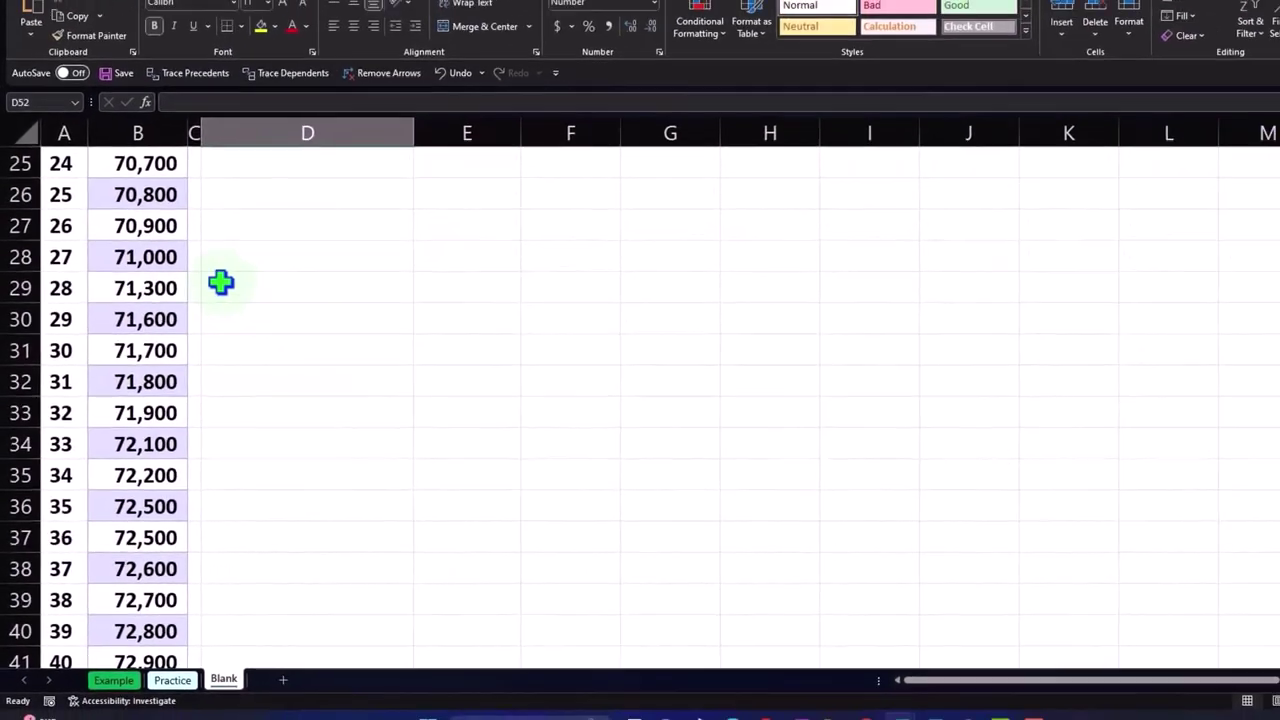
click(140, 262)
scroll(441, 531, up, 4)
scroll(441, 531, up, 1)
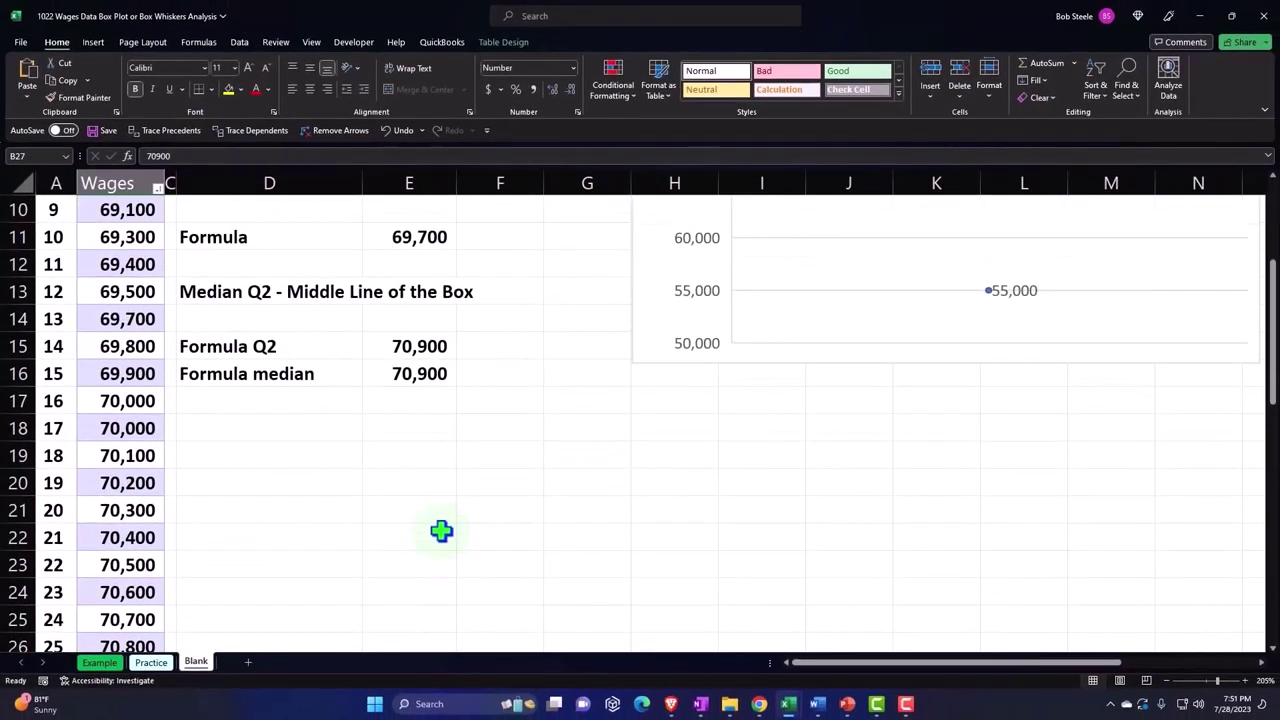
scroll(435, 472, down, 2)
scroll(436, 474, down, 2)
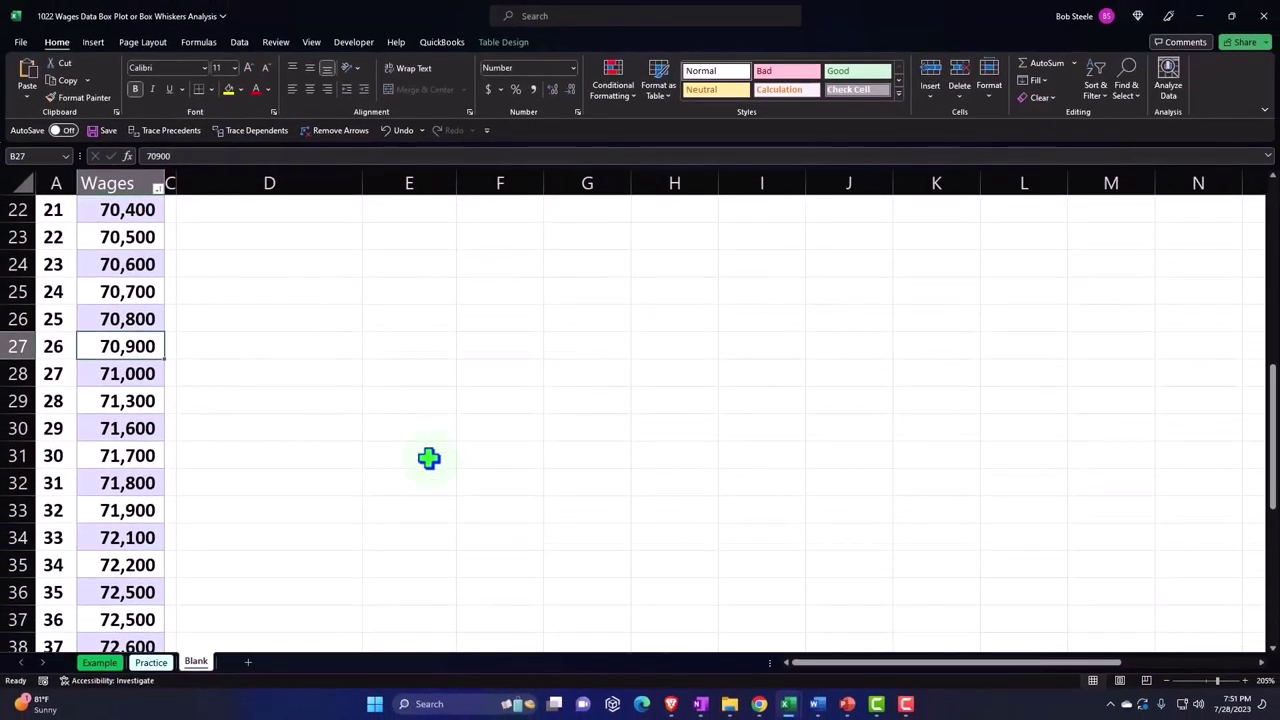
click(240, 89)
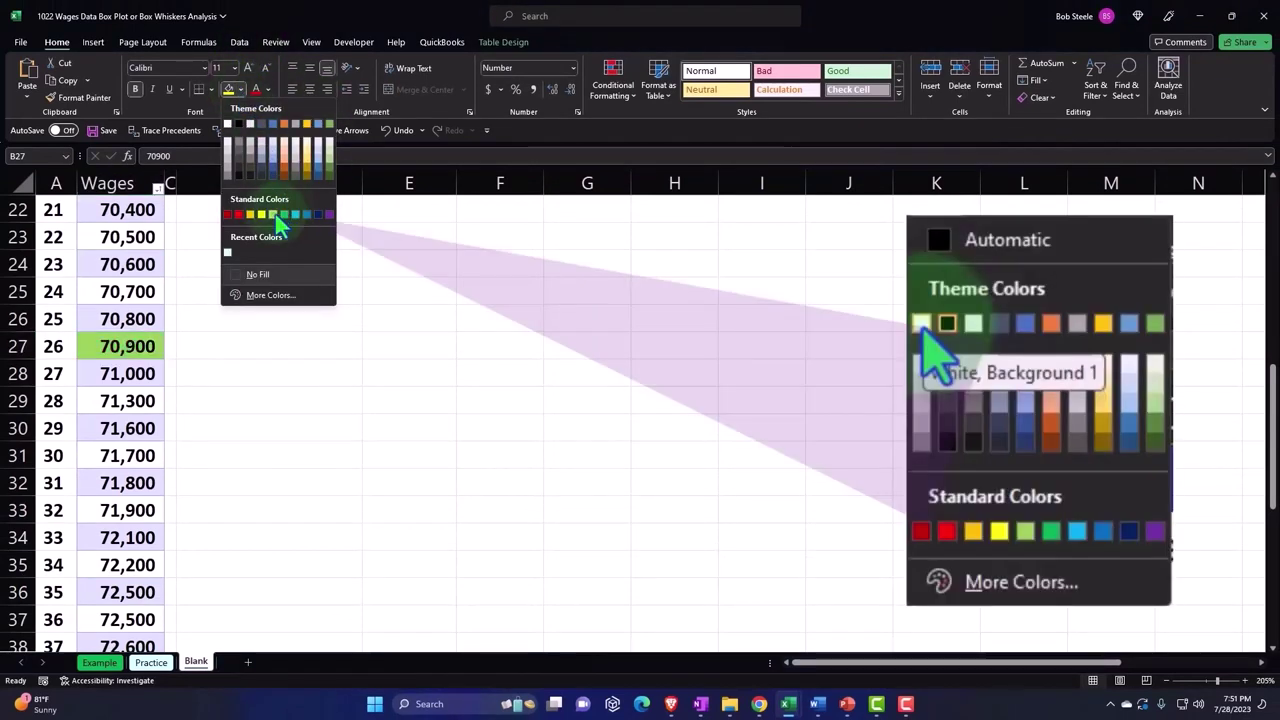
click(274, 215)
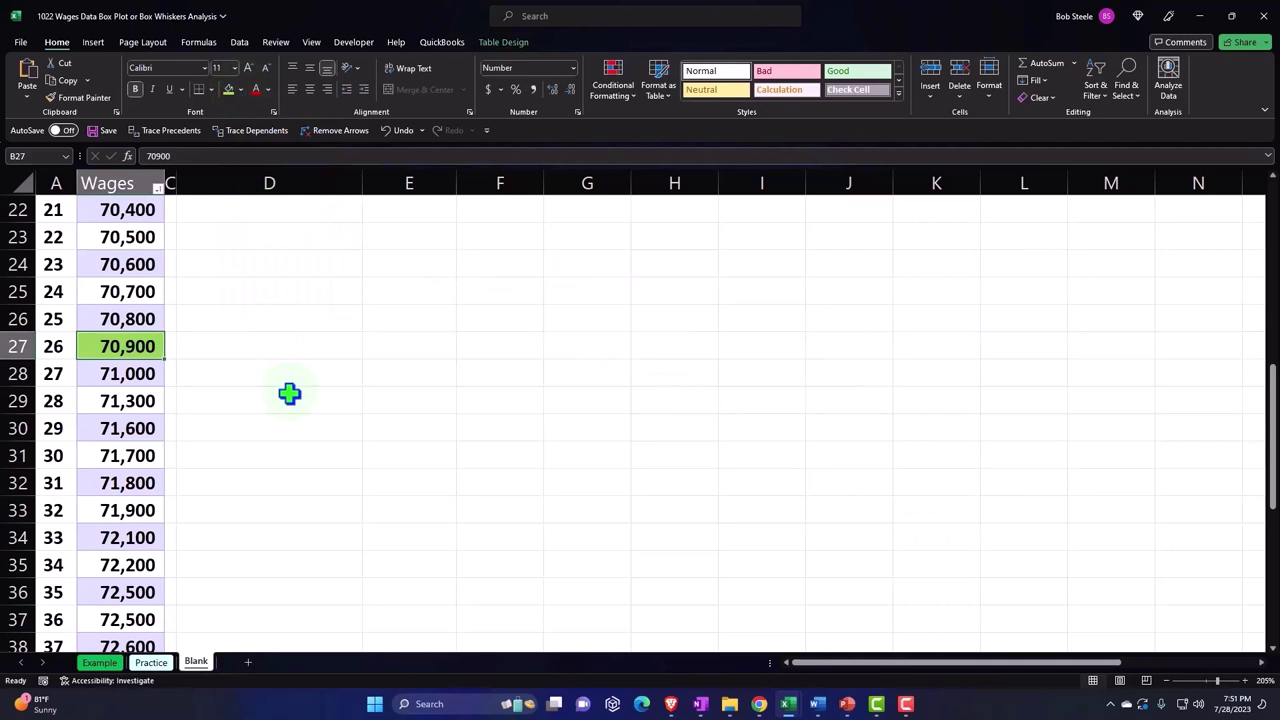
scroll(289, 393, up, 1)
scroll(289, 393, up, 4)
scroll(287, 391, up, 2)
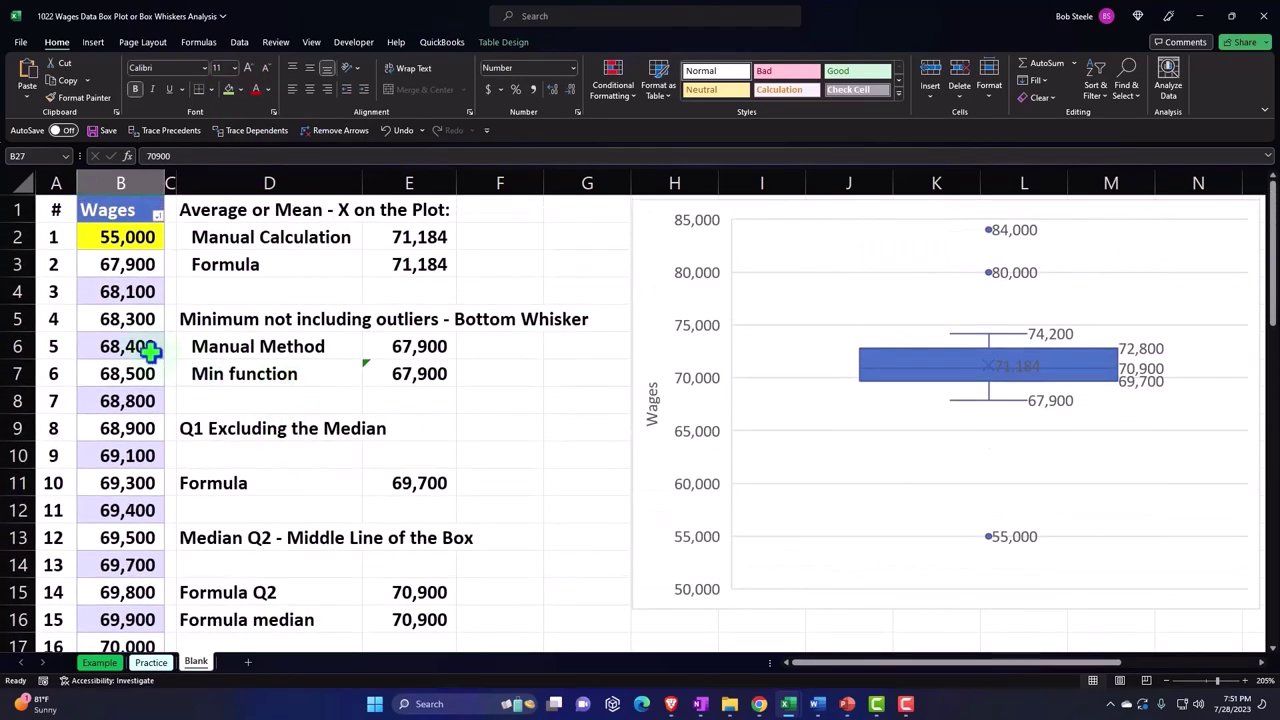
click(55, 237)
drag(55, 237, 58, 677)
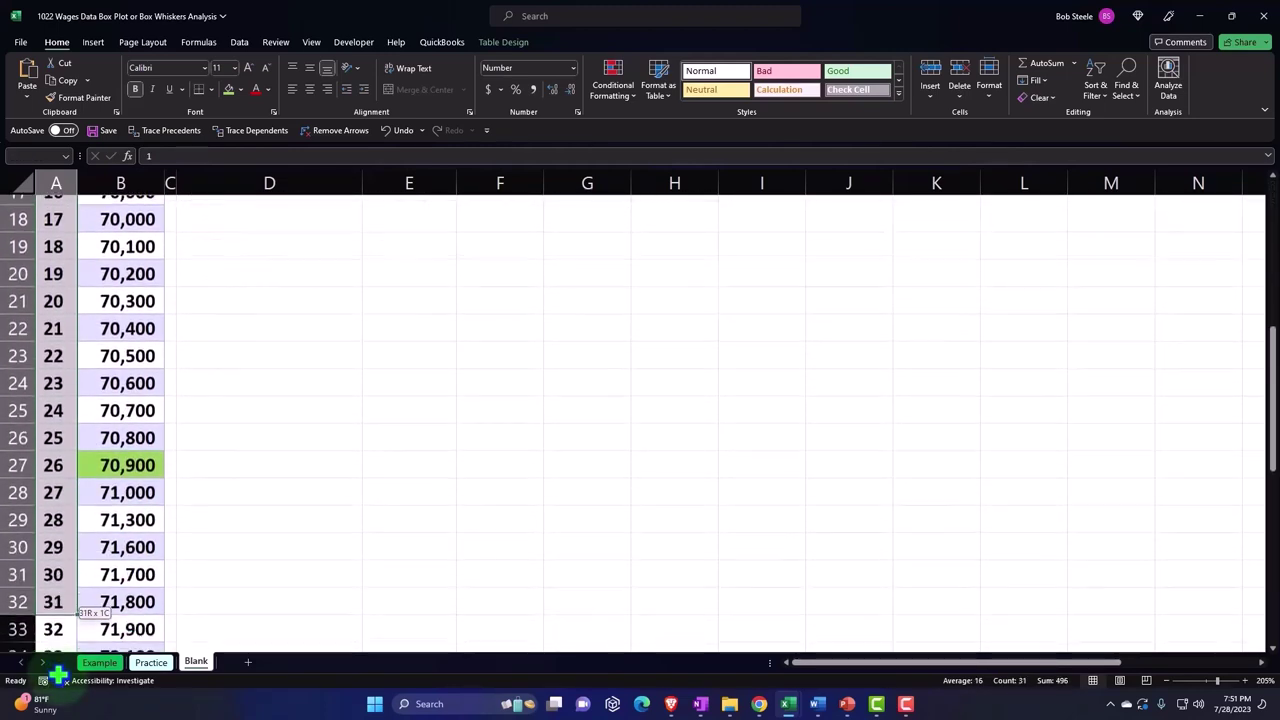
drag(58, 677, 61, 374)
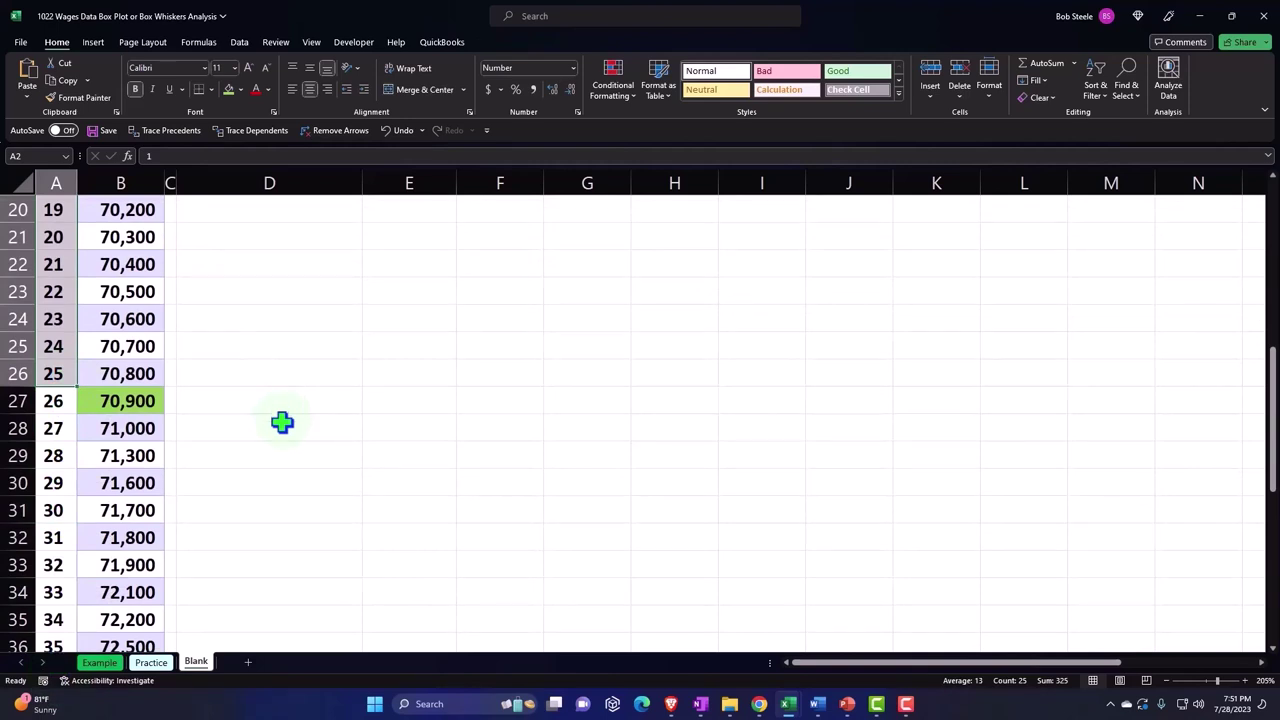
scroll(275, 428, up, 2)
scroll(275, 428, up, 1)
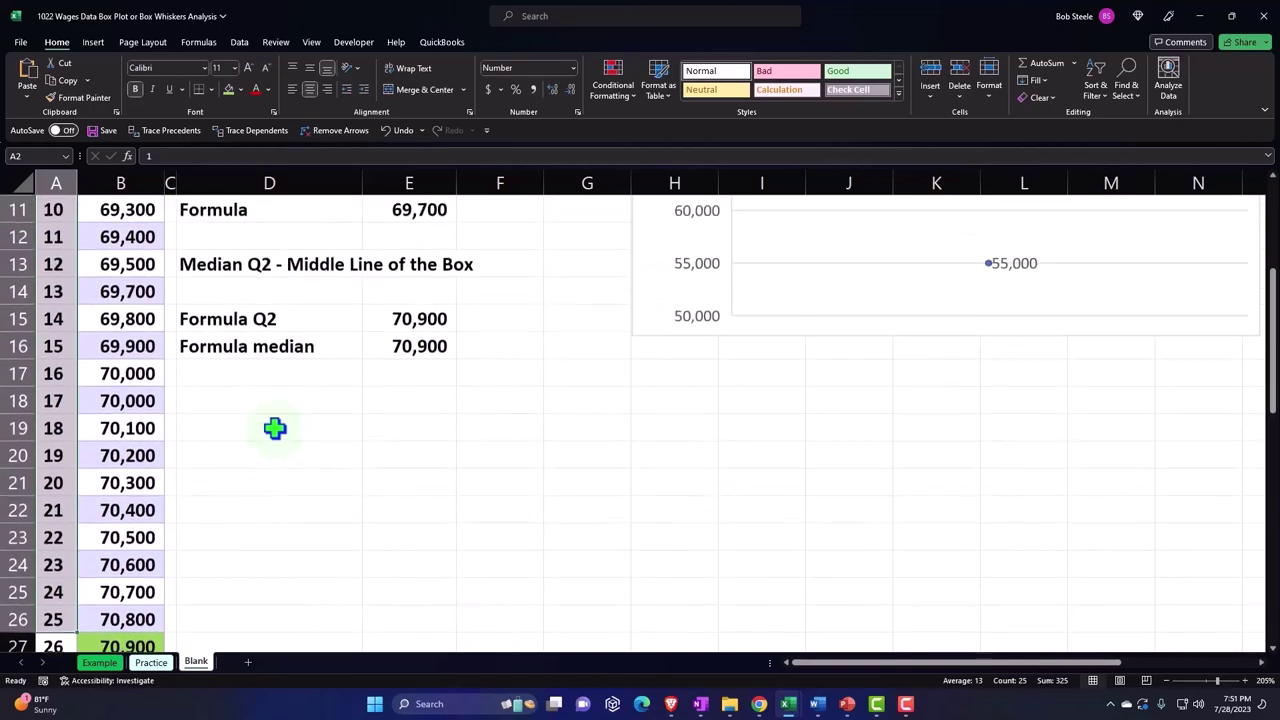
scroll(275, 428, down, 1)
click(268, 353)
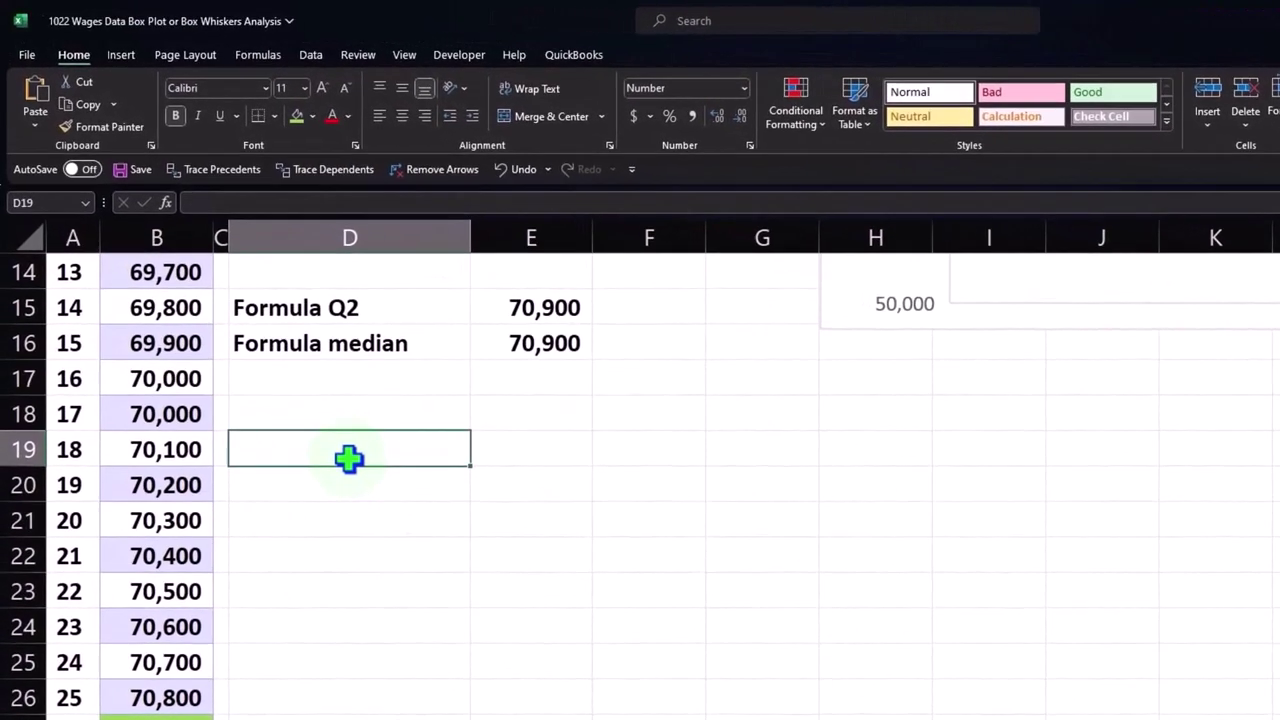
text(=25/2)
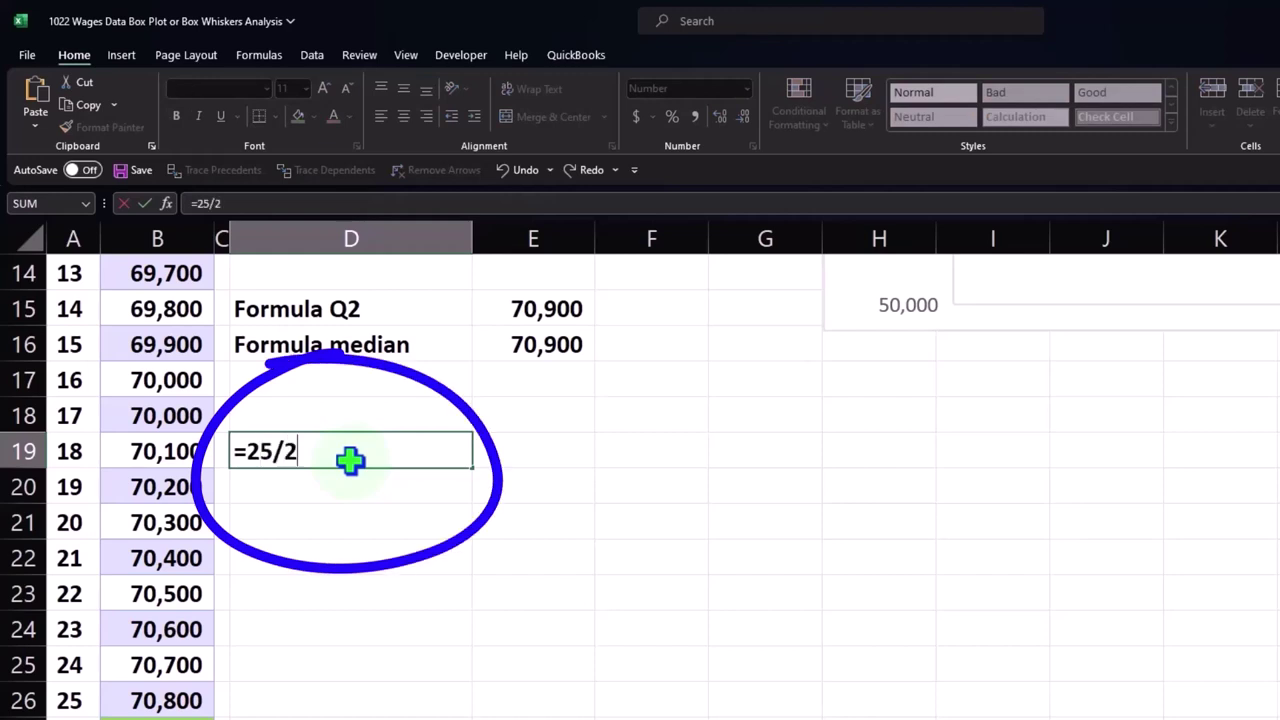
key(Return)
click(350, 460)
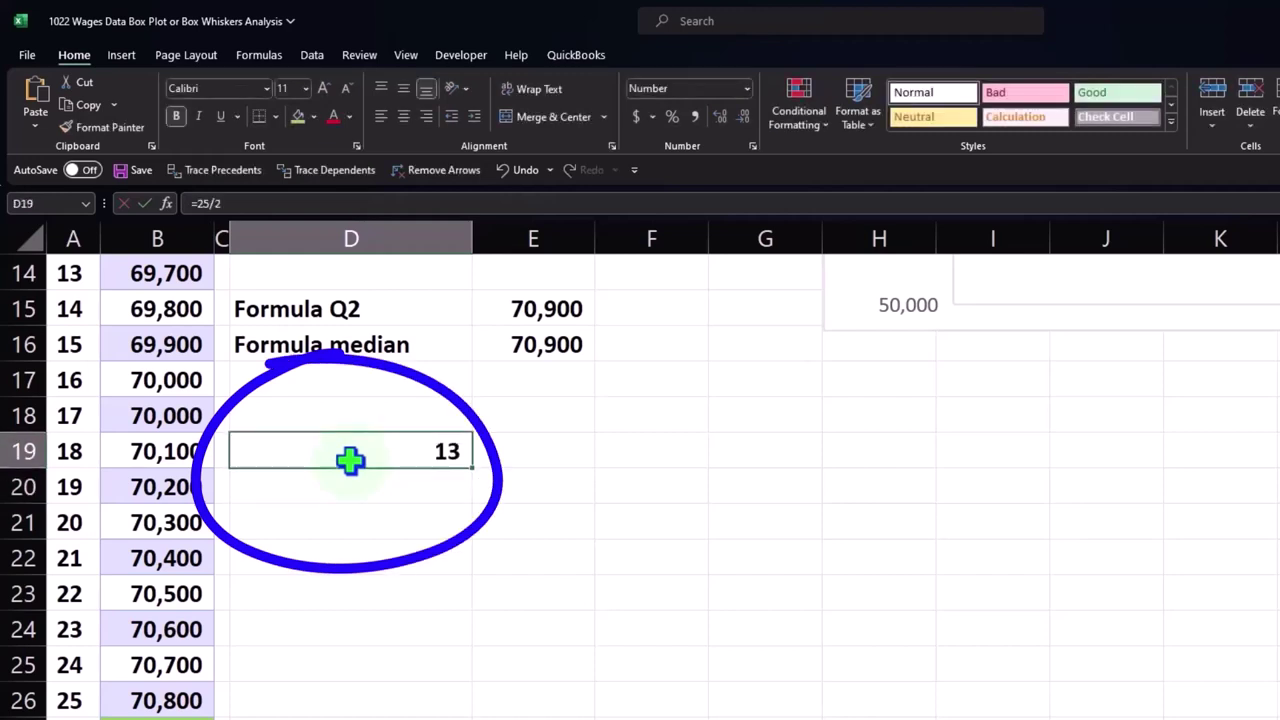
key(Delete)
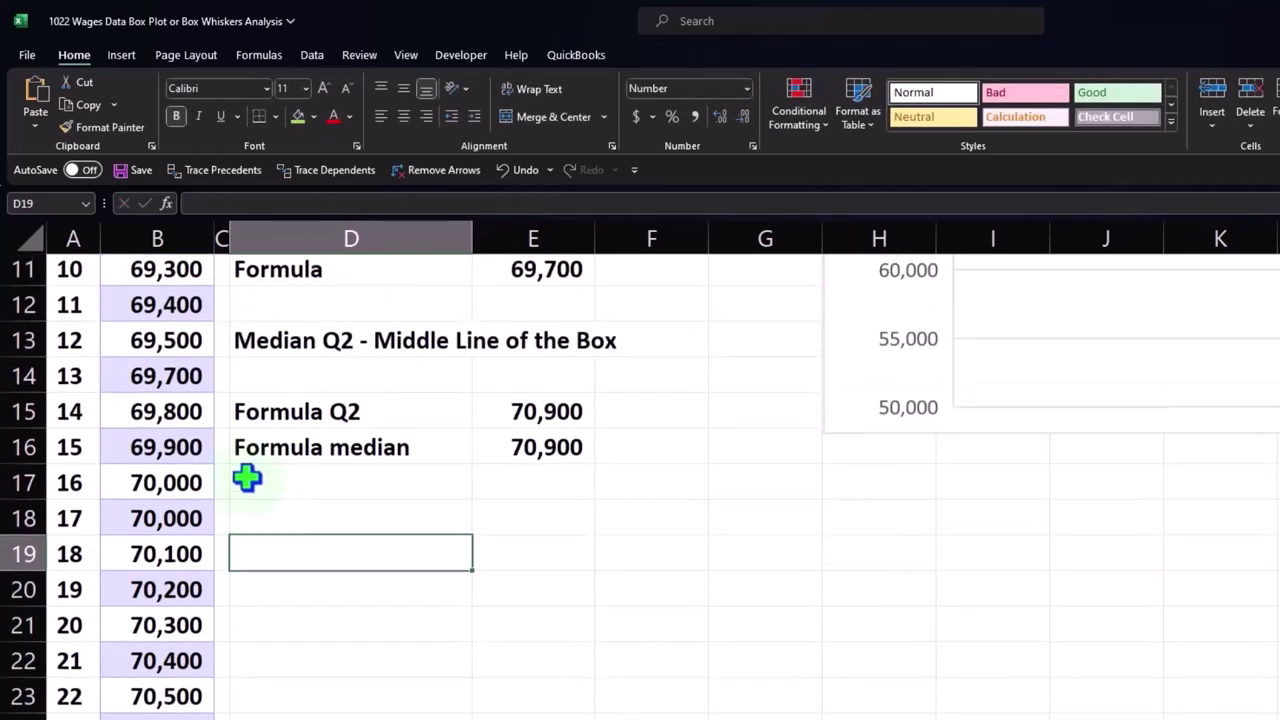
Fill the Q1 value 69,700 orange in both B14 and E11
click(178, 377)
scroll(427, 601, up, 1)
scroll(427, 601, up, 1)
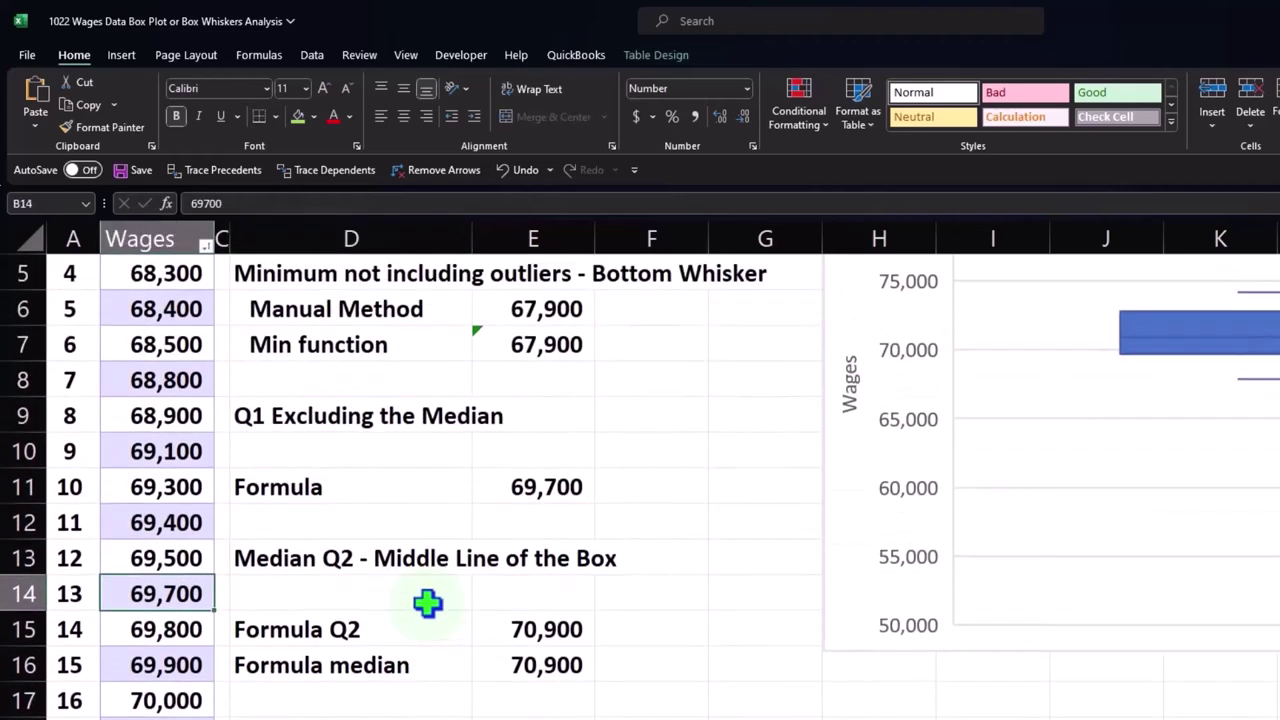
click(313, 116)
click(332, 283)
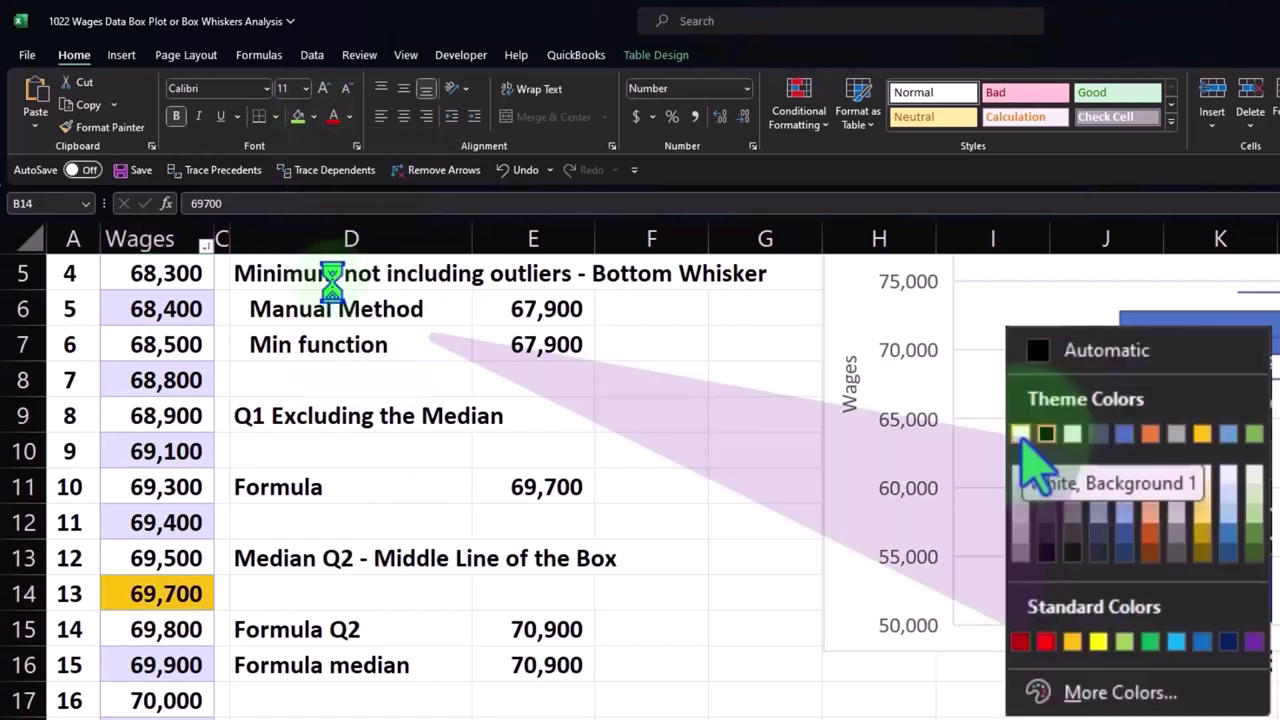
click(537, 483)
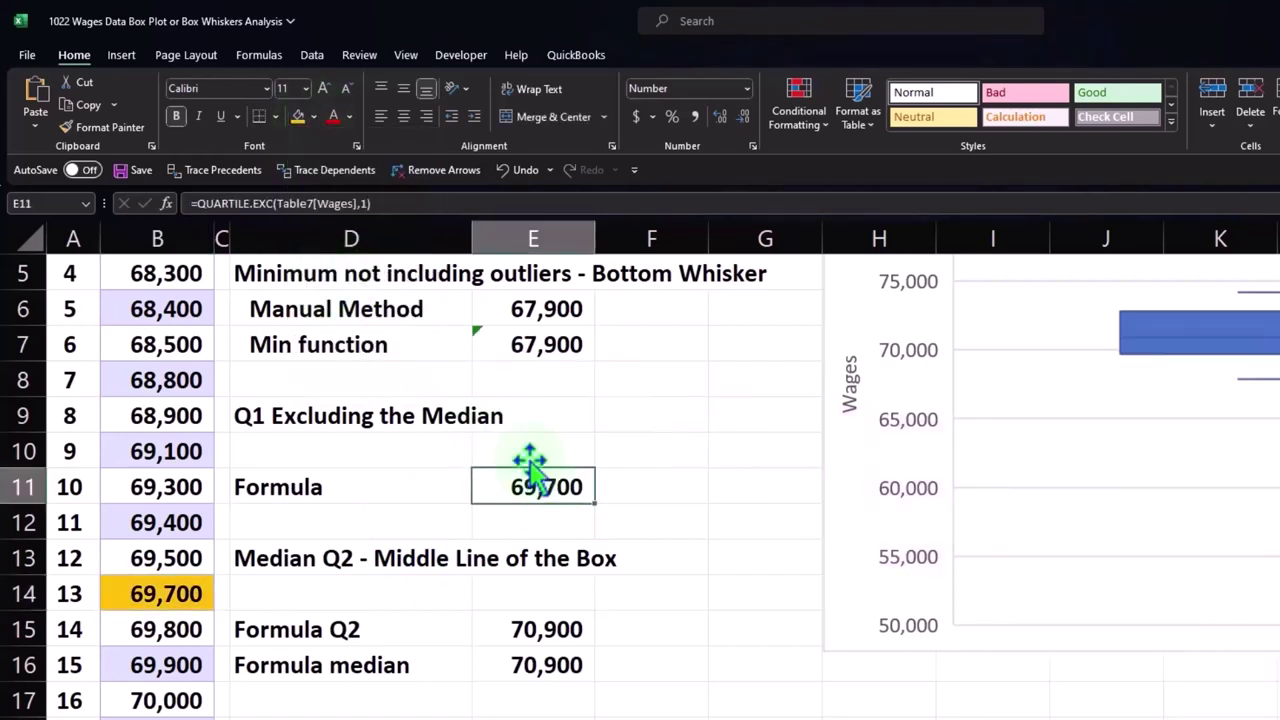
click(291, 118)
Fill the two 70,900 median results in E15:E16 yellow
drag(571, 628, 569, 663)
click(315, 116)
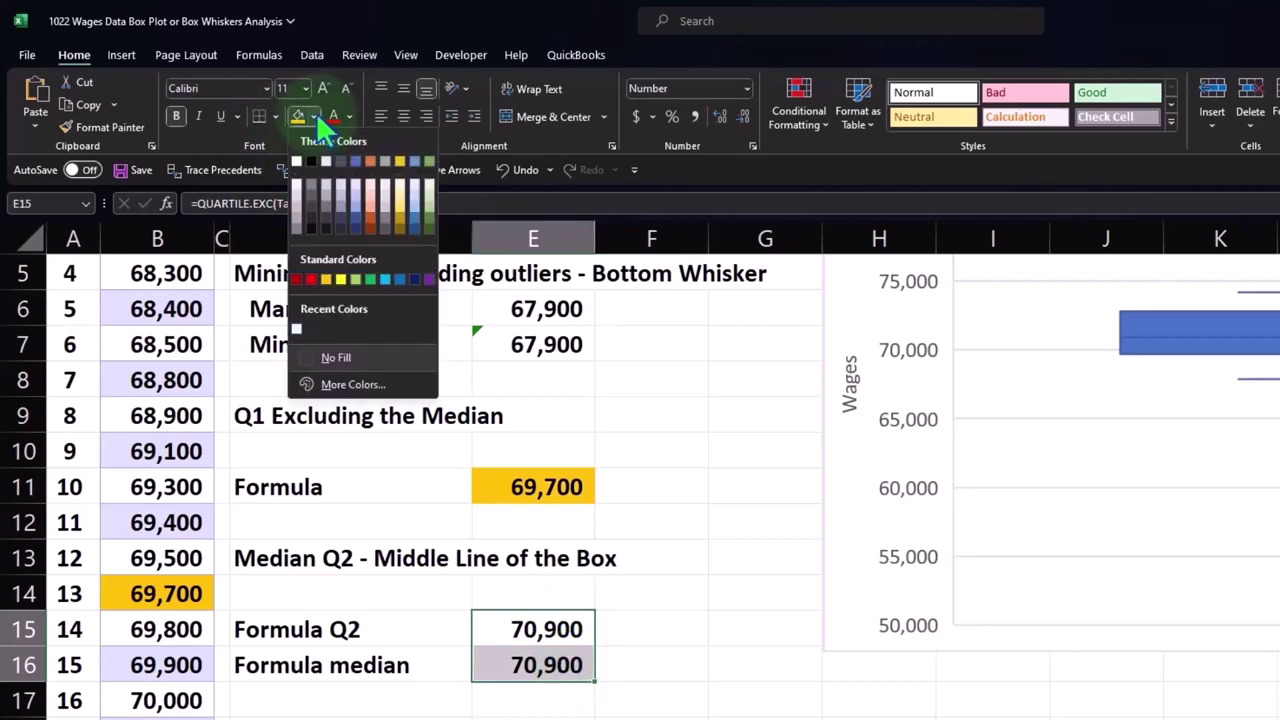
click(340, 279)
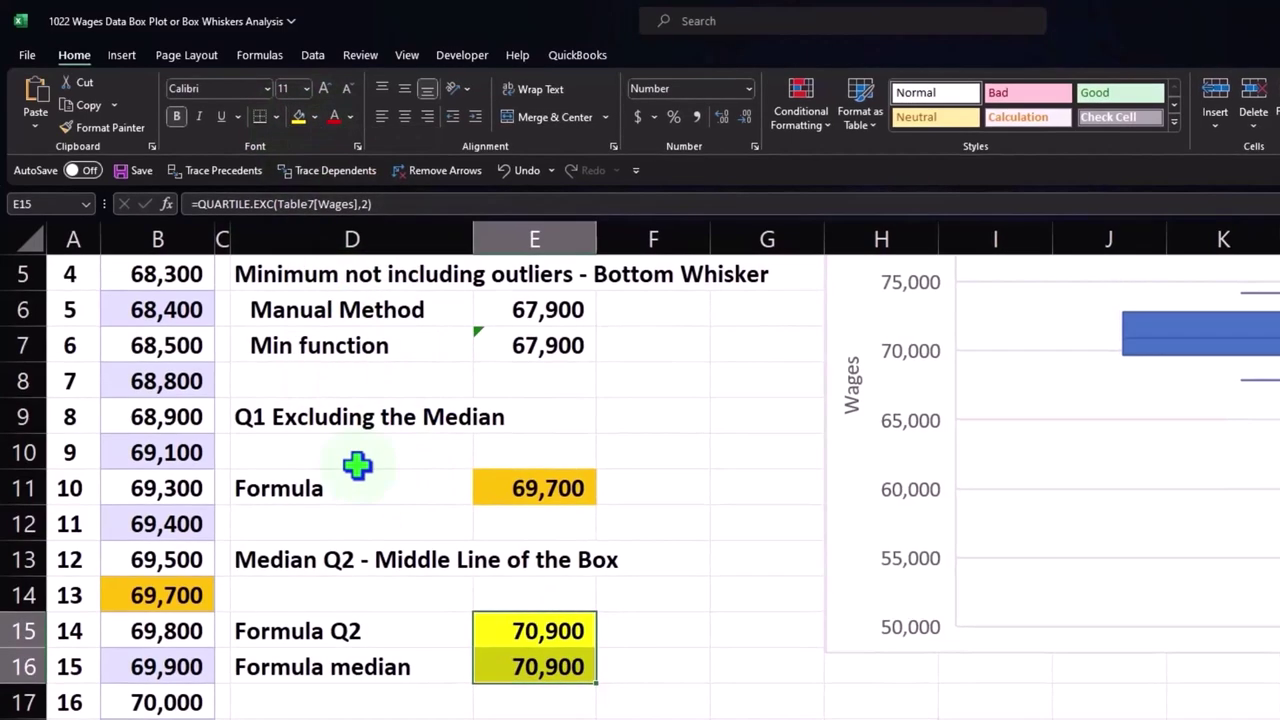
click(357, 465)
Label D10 'Manual' and set E10 to =B14 (69,700), filled orange
text(M)
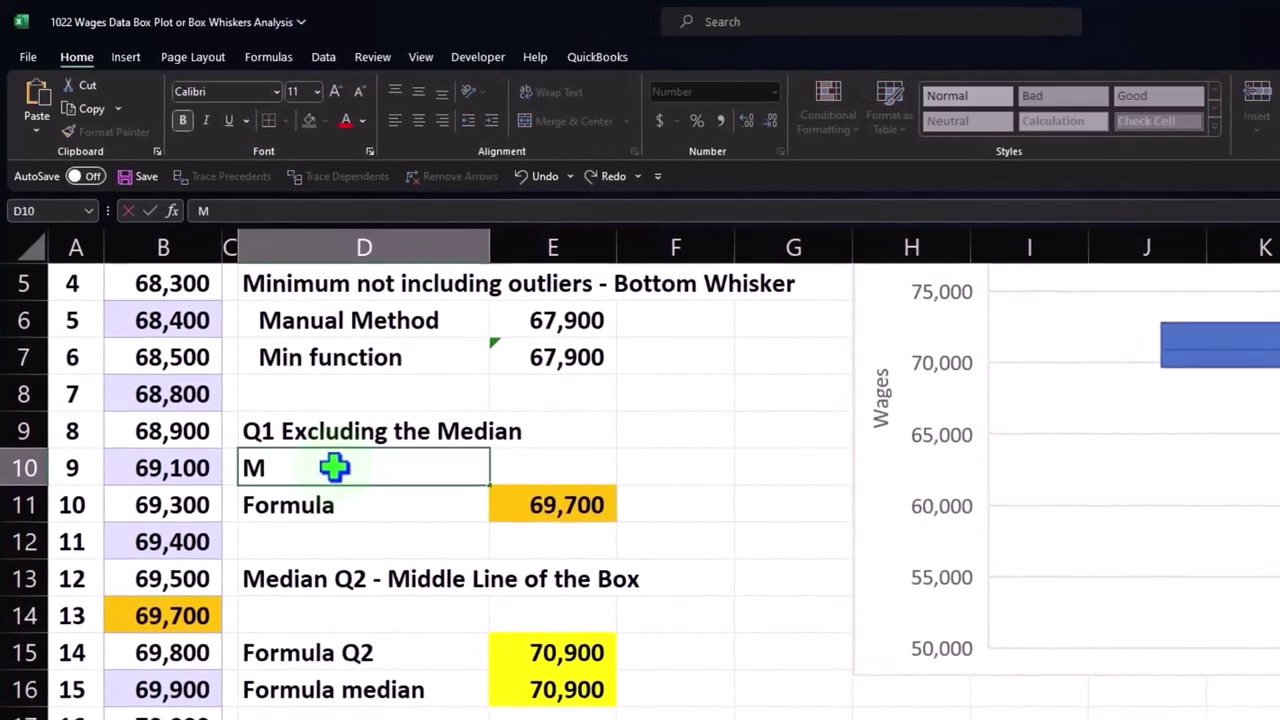
text(anual)
key(Tab)
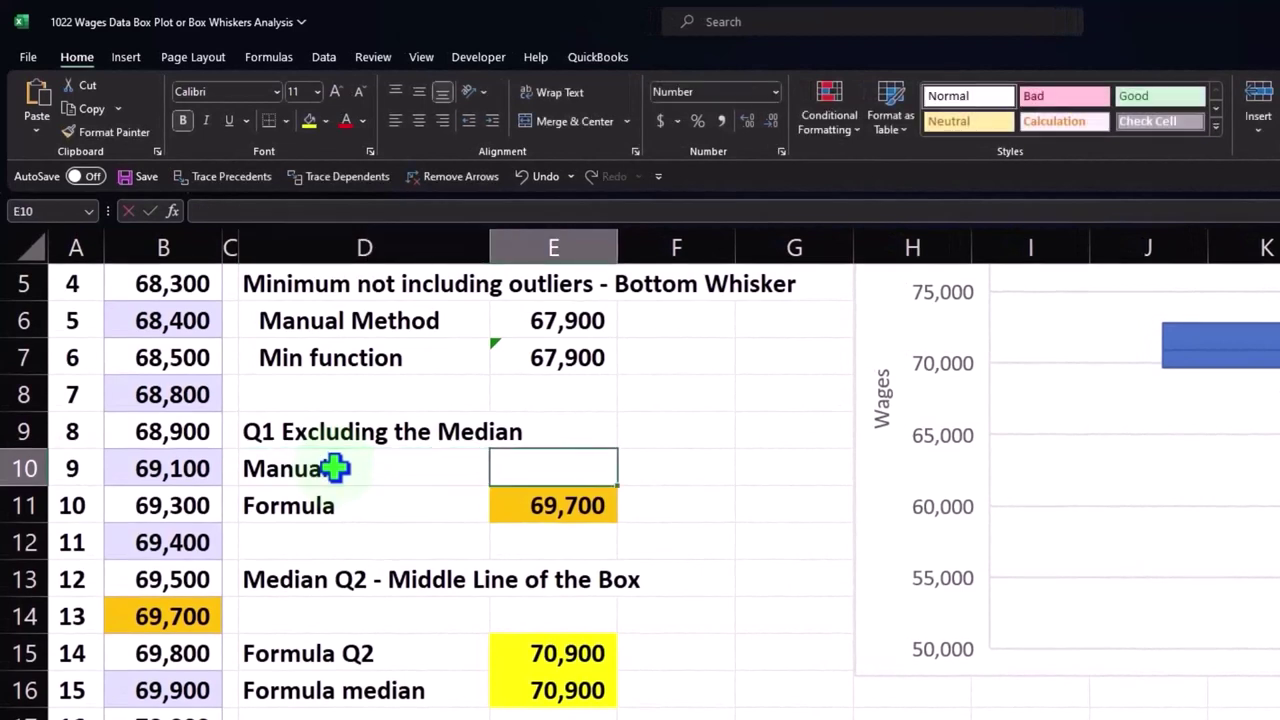
text(=)
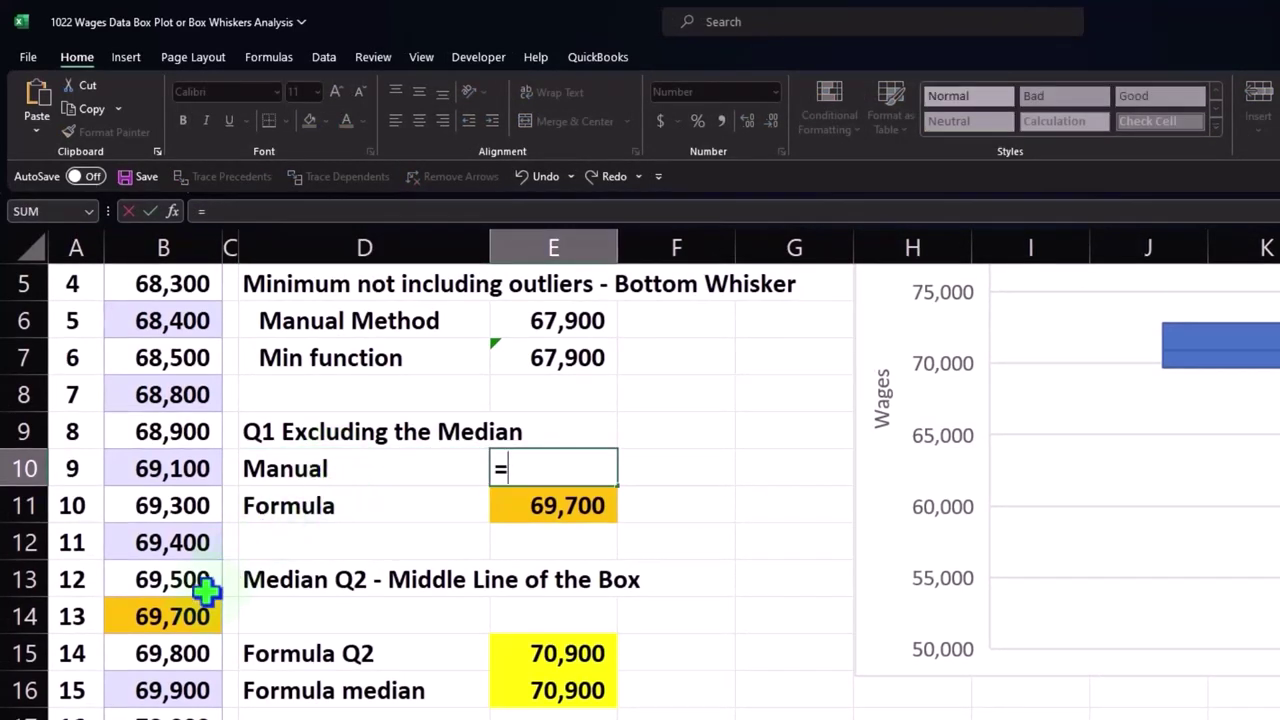
click(185, 612)
key(Return)
click(546, 468)
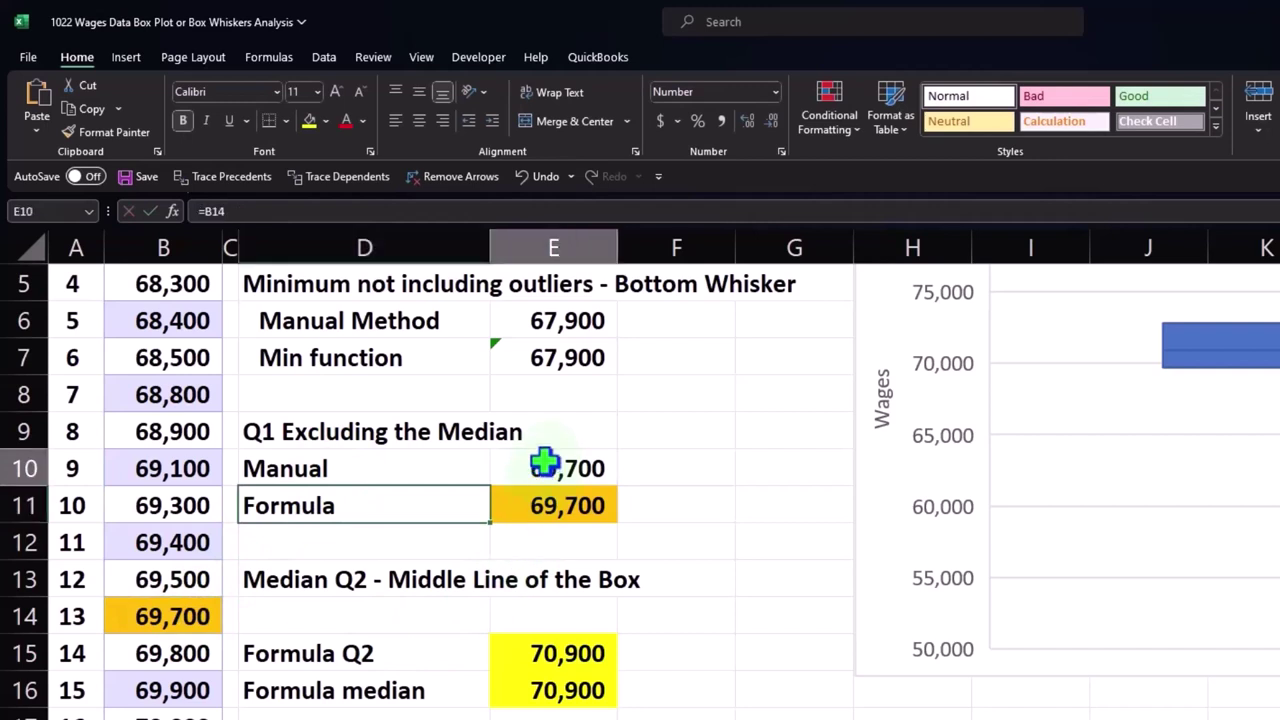
click(325, 121)
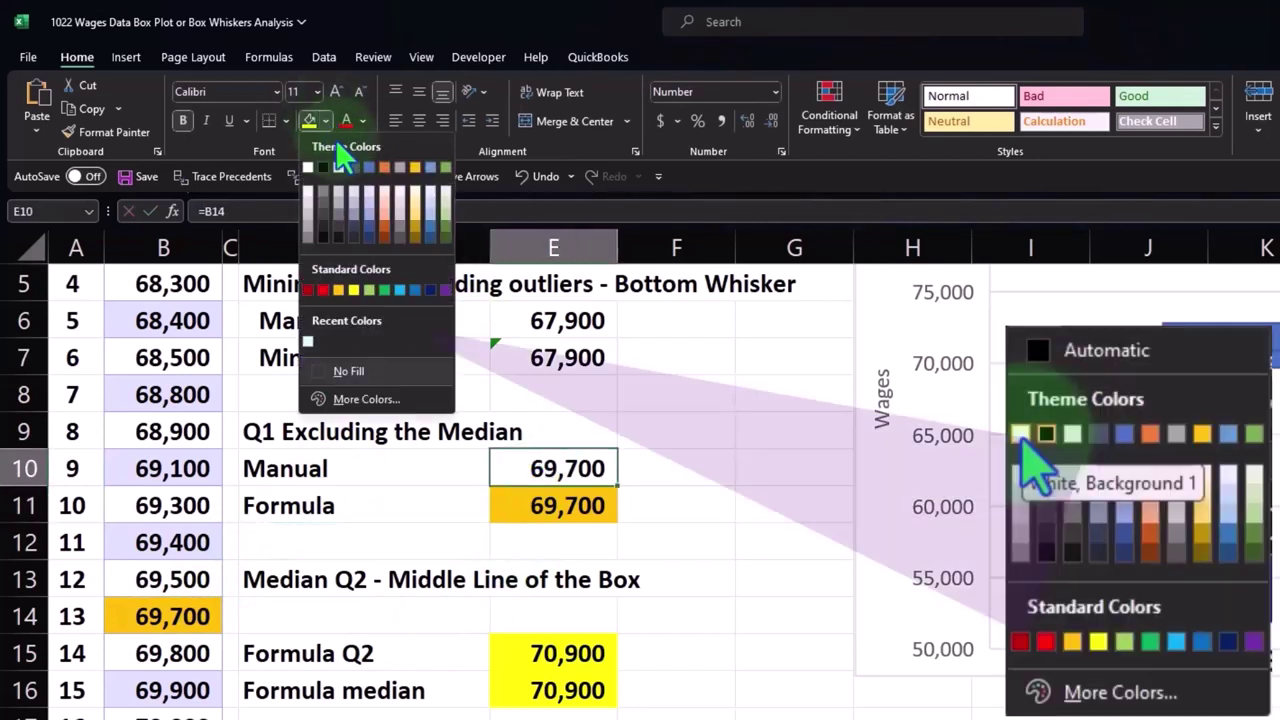
click(333, 289)
Add a 'Manual median' label in D14 with E14 set to =B27, returning 70,900
click(341, 614)
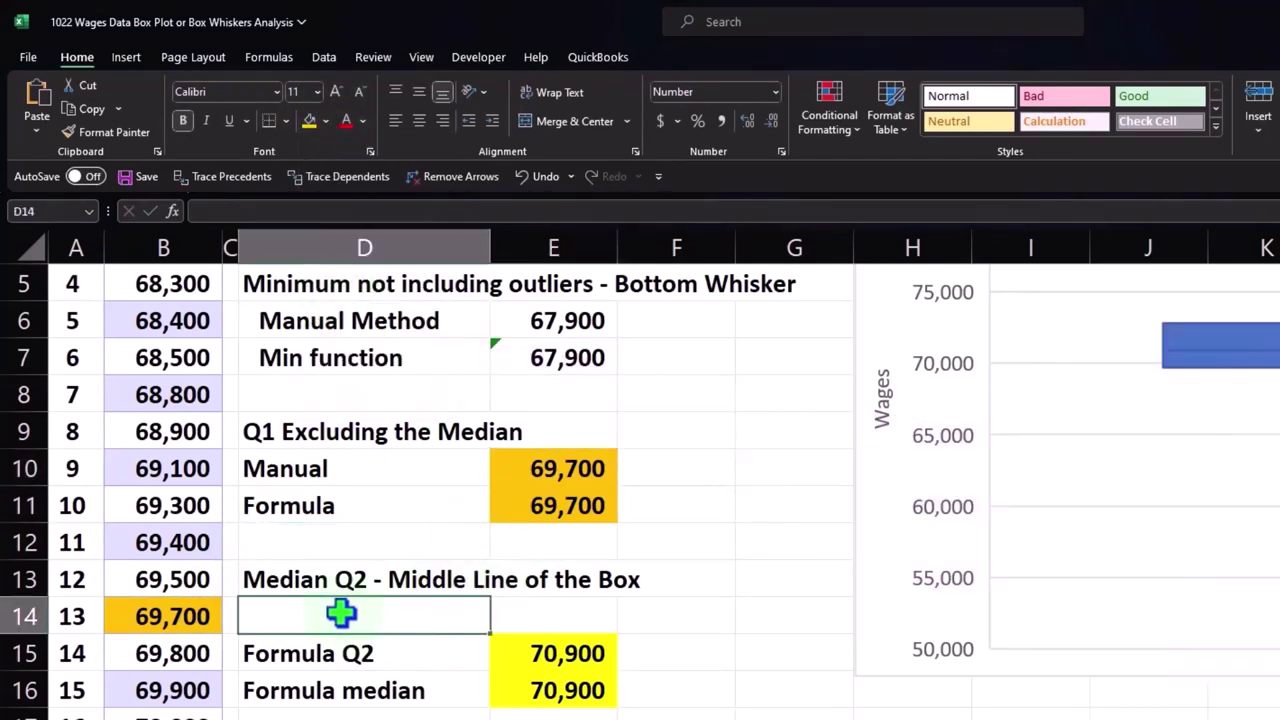
text(Manual median)
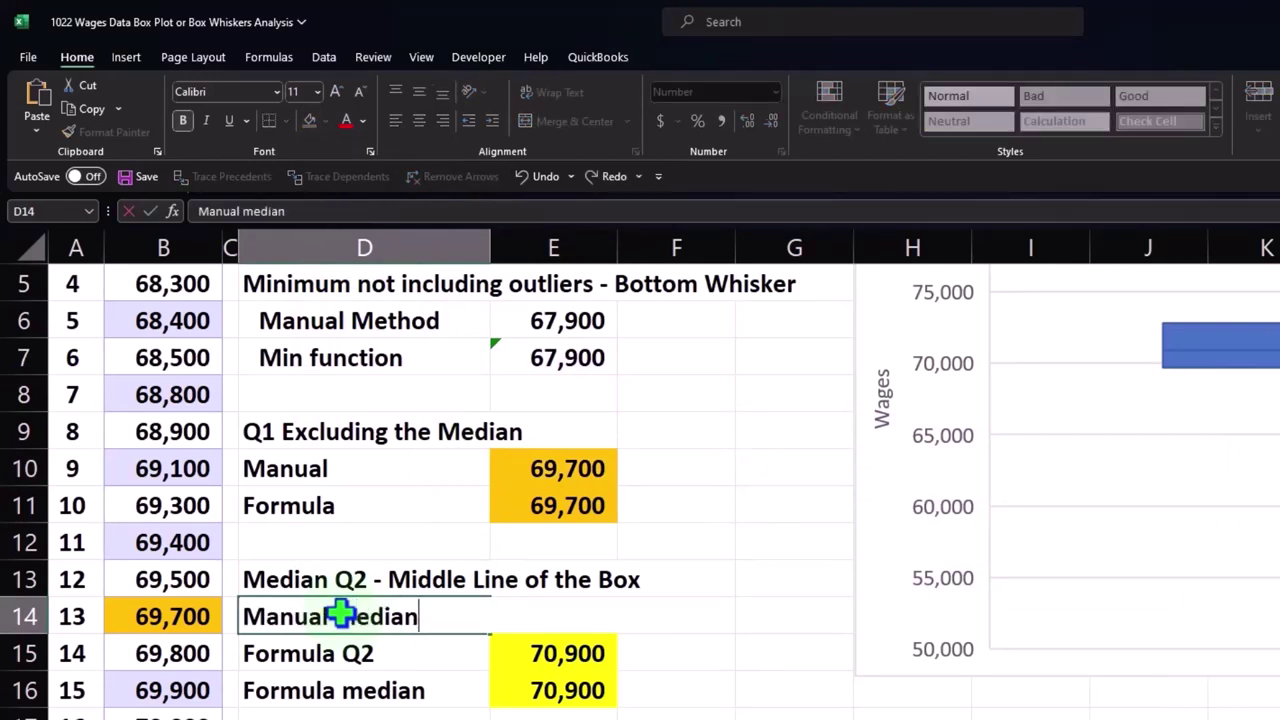
key(Tab)
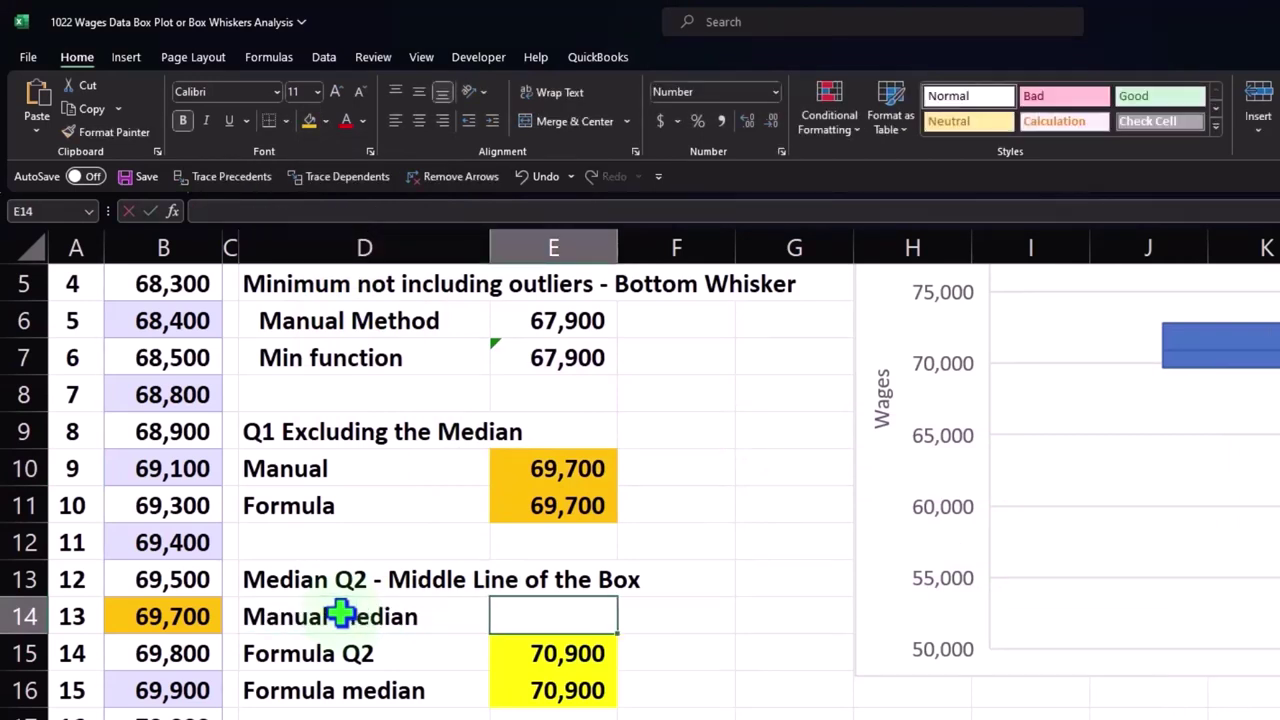
text(=)
scroll(352, 700, down, 2)
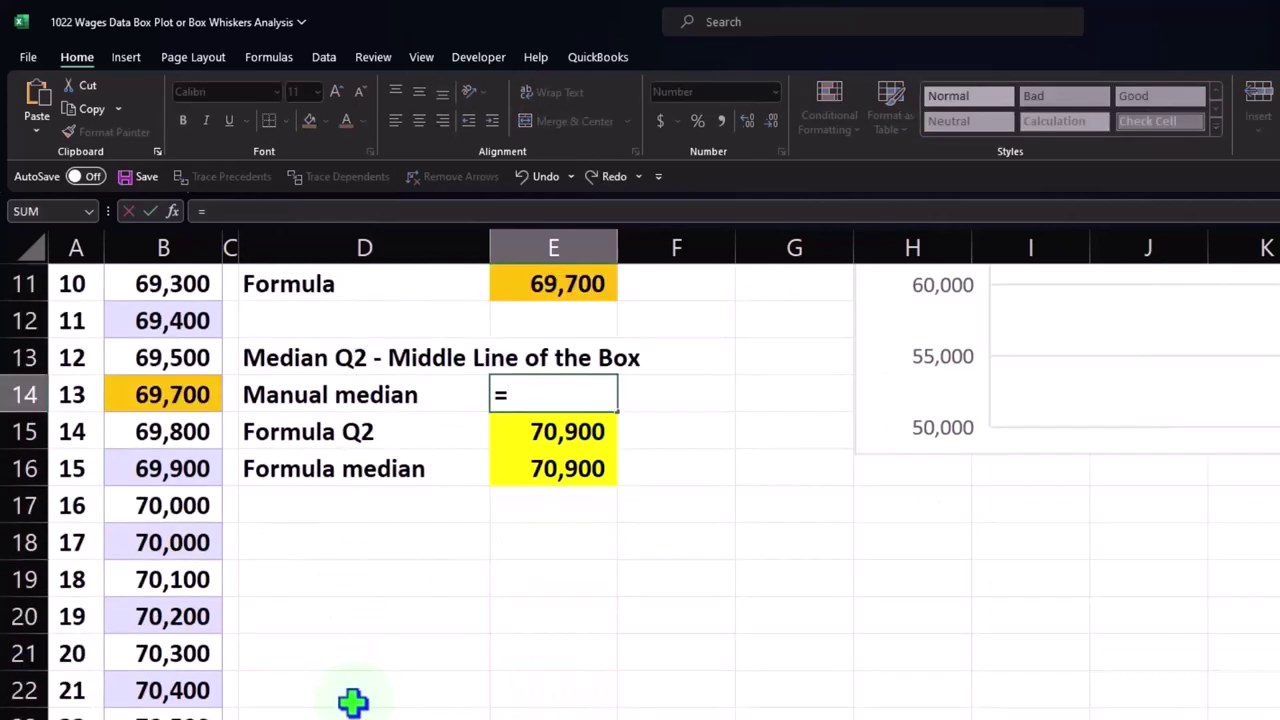
scroll(352, 702, down, 3)
scroll(352, 703, down, 1)
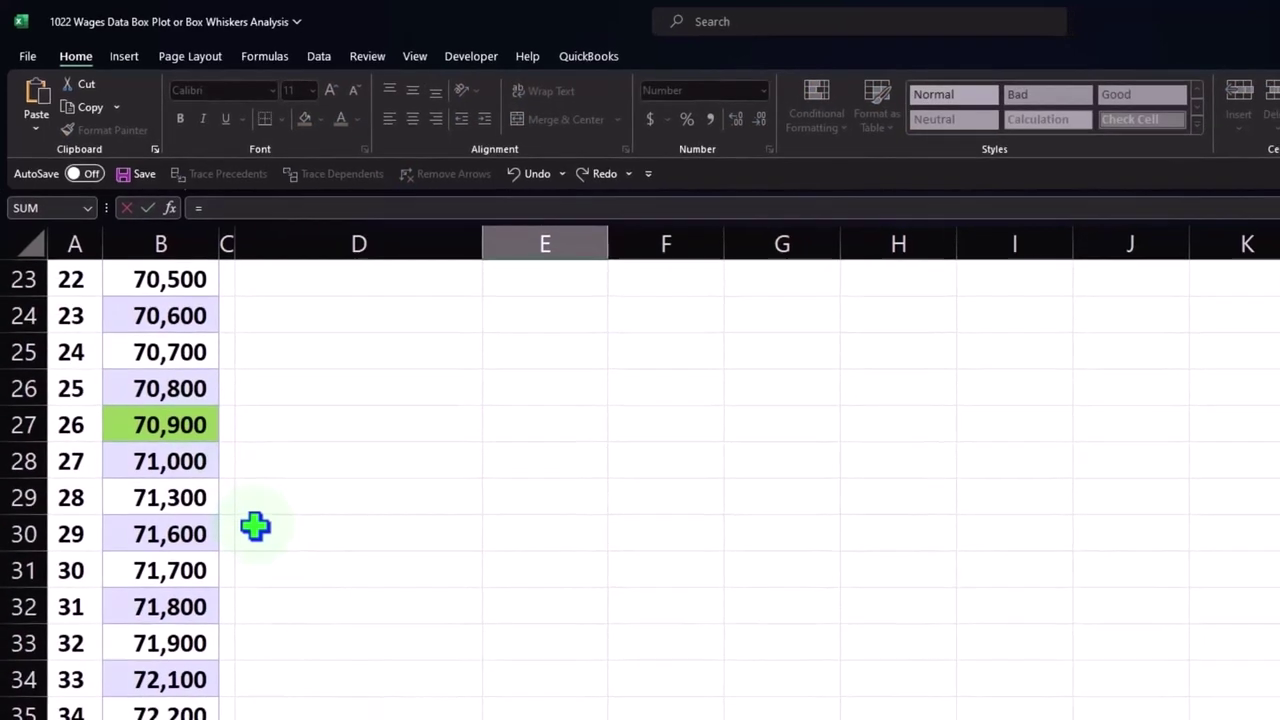
scroll(255, 518, down, 5)
scroll(255, 518, up, 4)
click(140, 251)
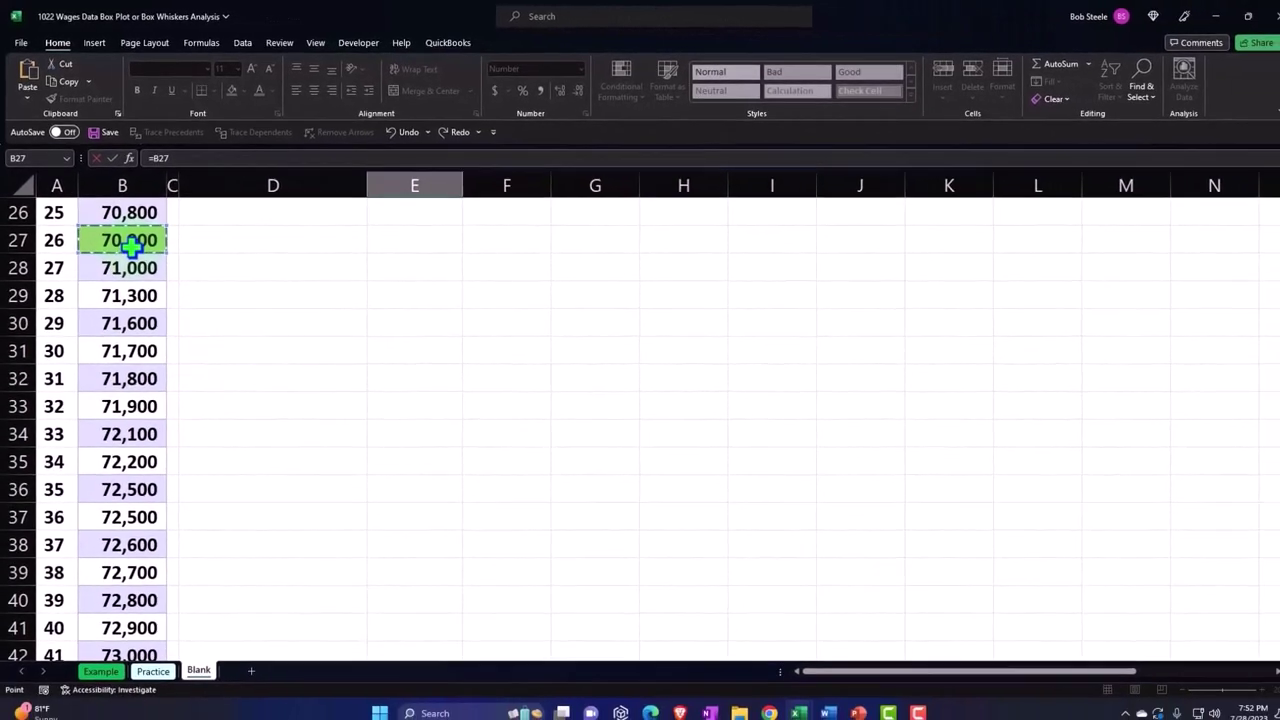
key(Return)
scroll(157, 272, up, 4)
scroll(340, 349, up, 3)
Fill the three 70,900 median results in E14:E16 green
drag(411, 428, 410, 480)
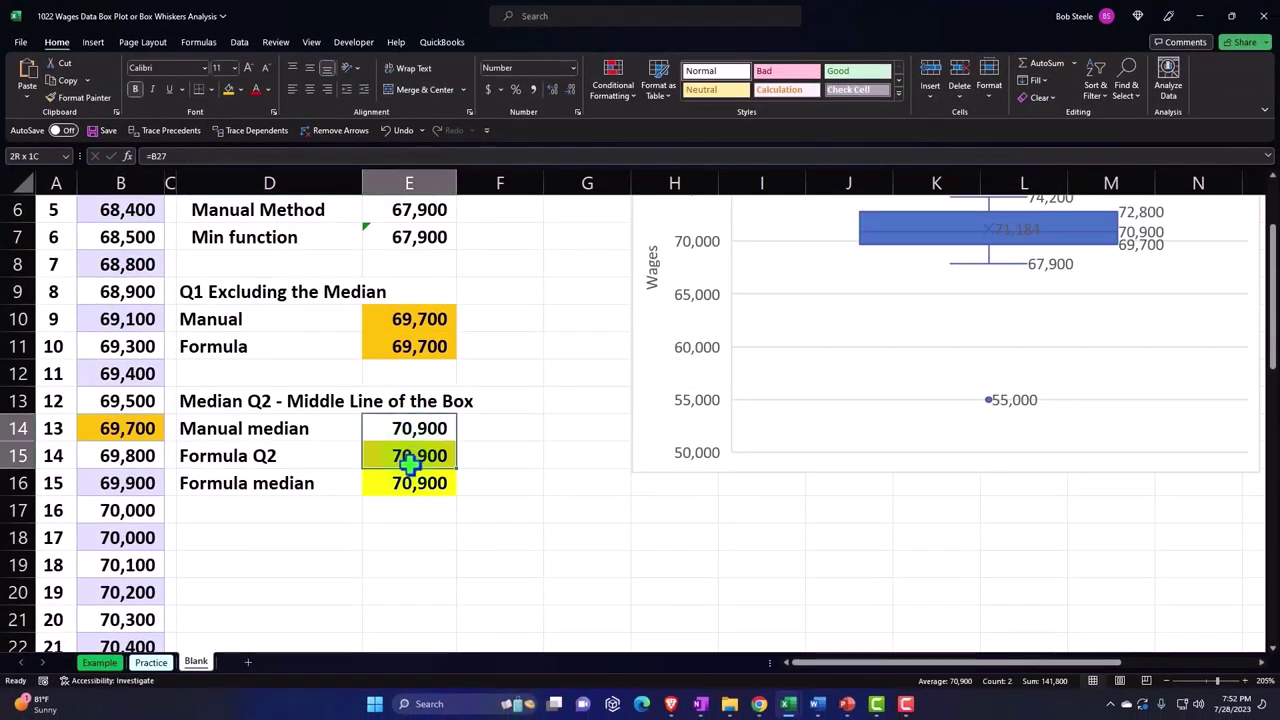
click(241, 89)
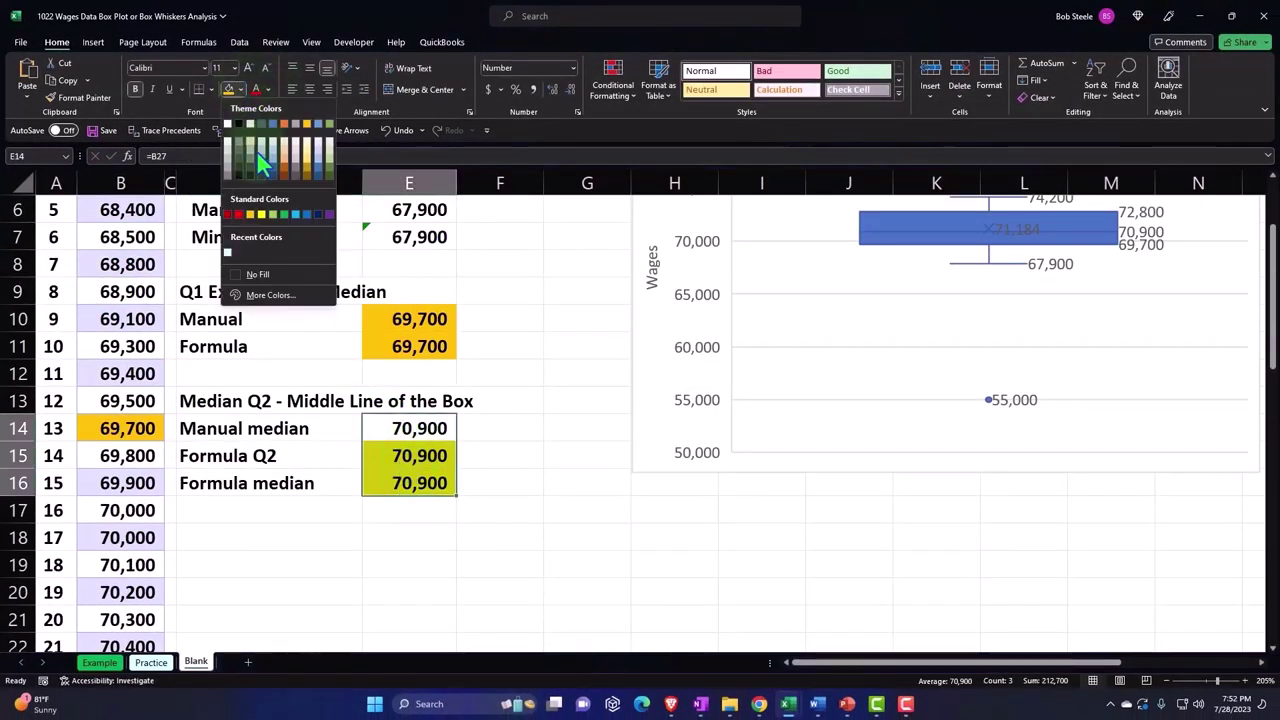
click(272, 214)
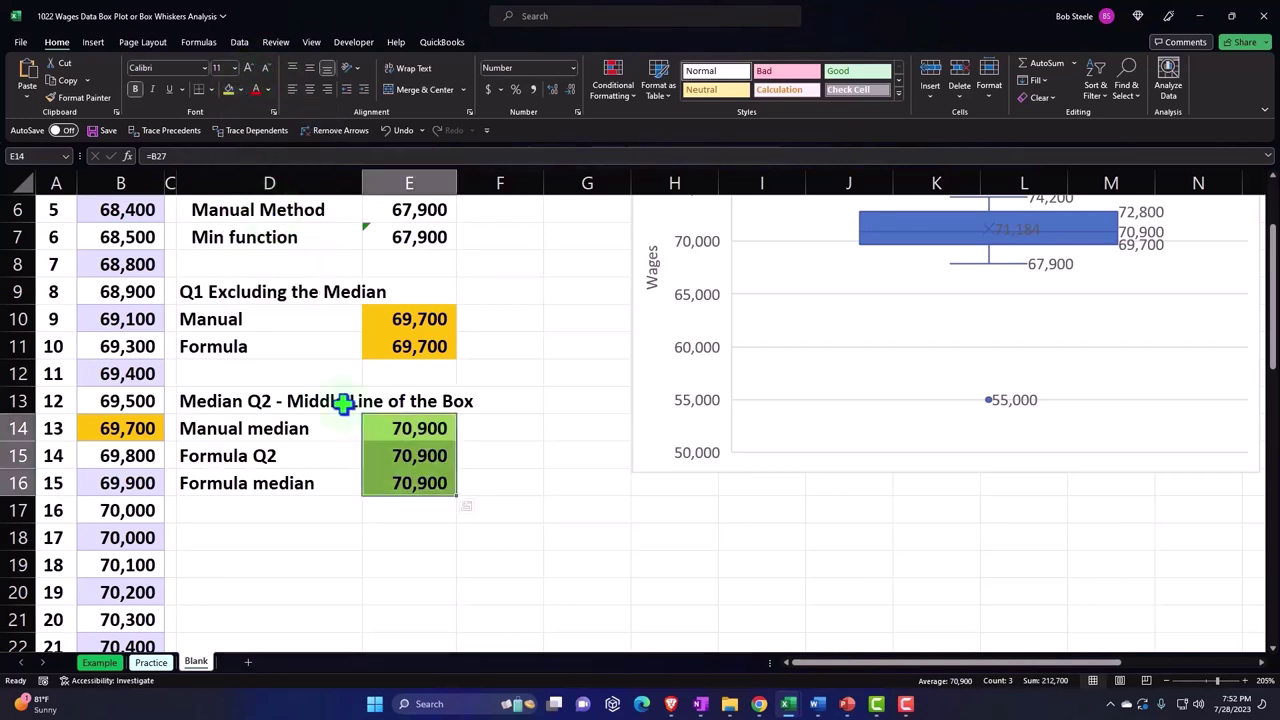
Indent the Q1 labels in D10:D11 and the median labels in D14:D16
click(335, 428)
drag(309, 325, 306, 342)
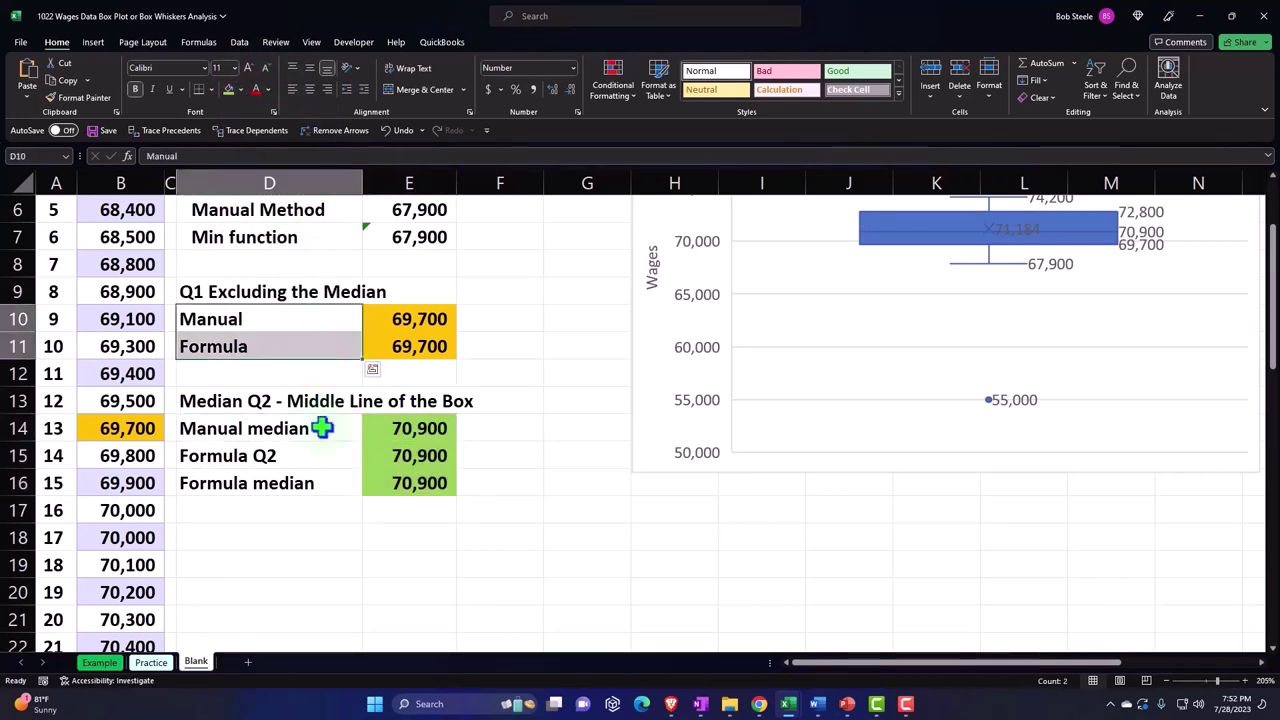
scroll(322, 428, up, 1)
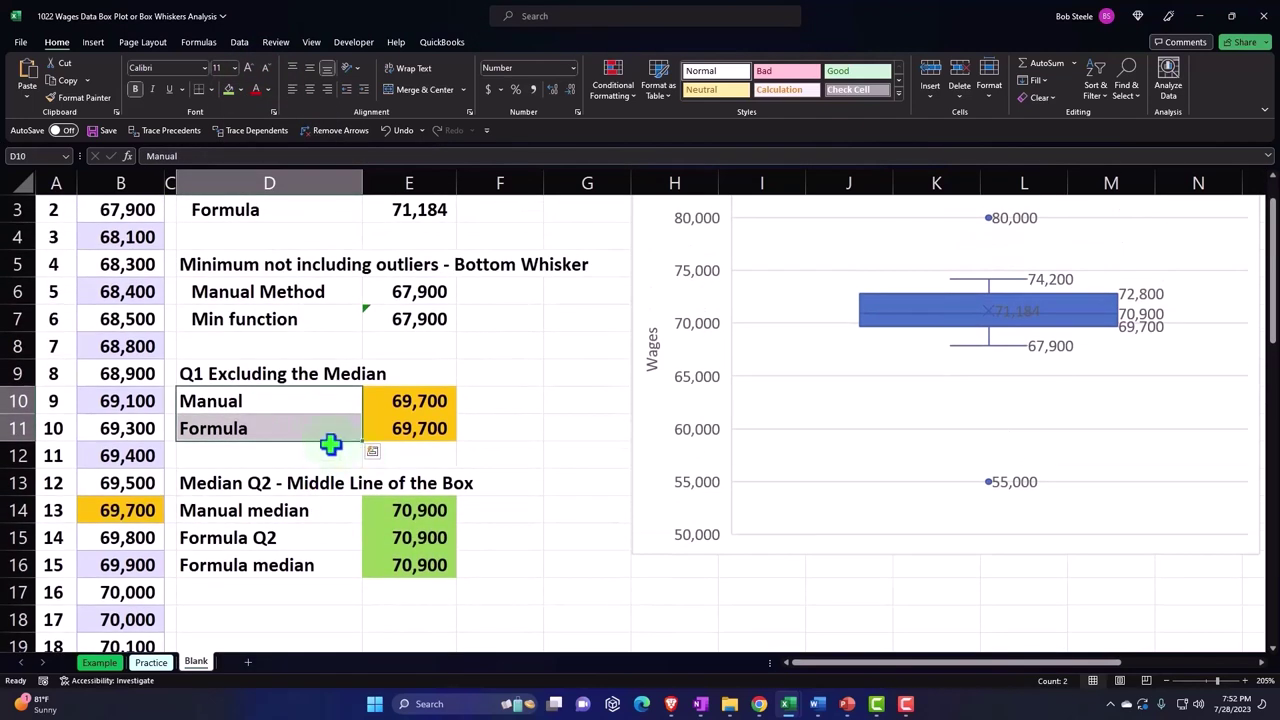
click(364, 90)
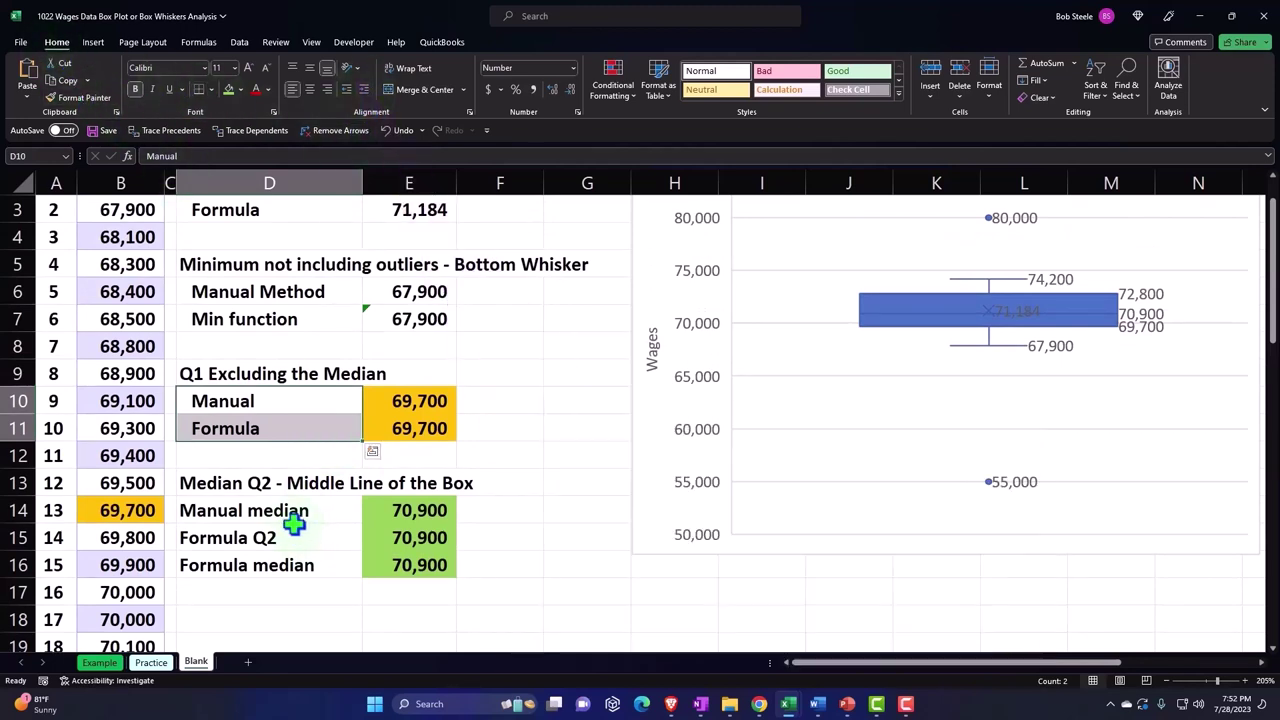
drag(286, 515, 286, 563)
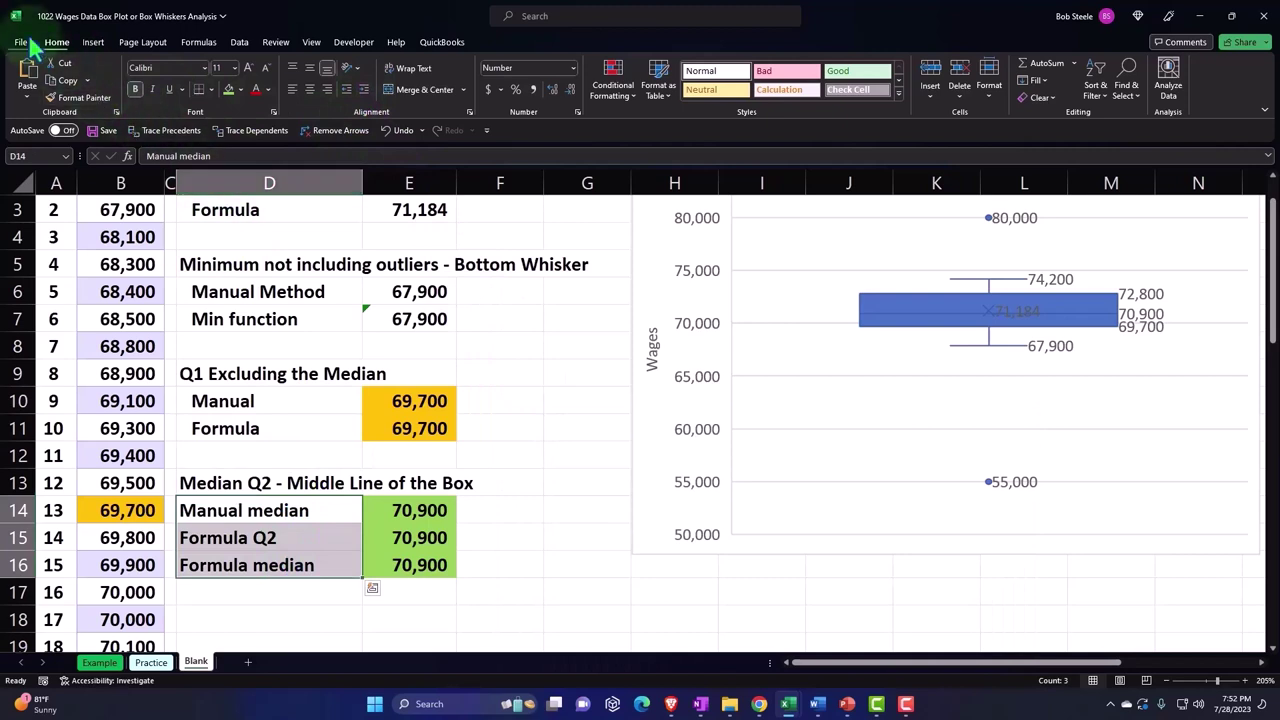
click(364, 90)
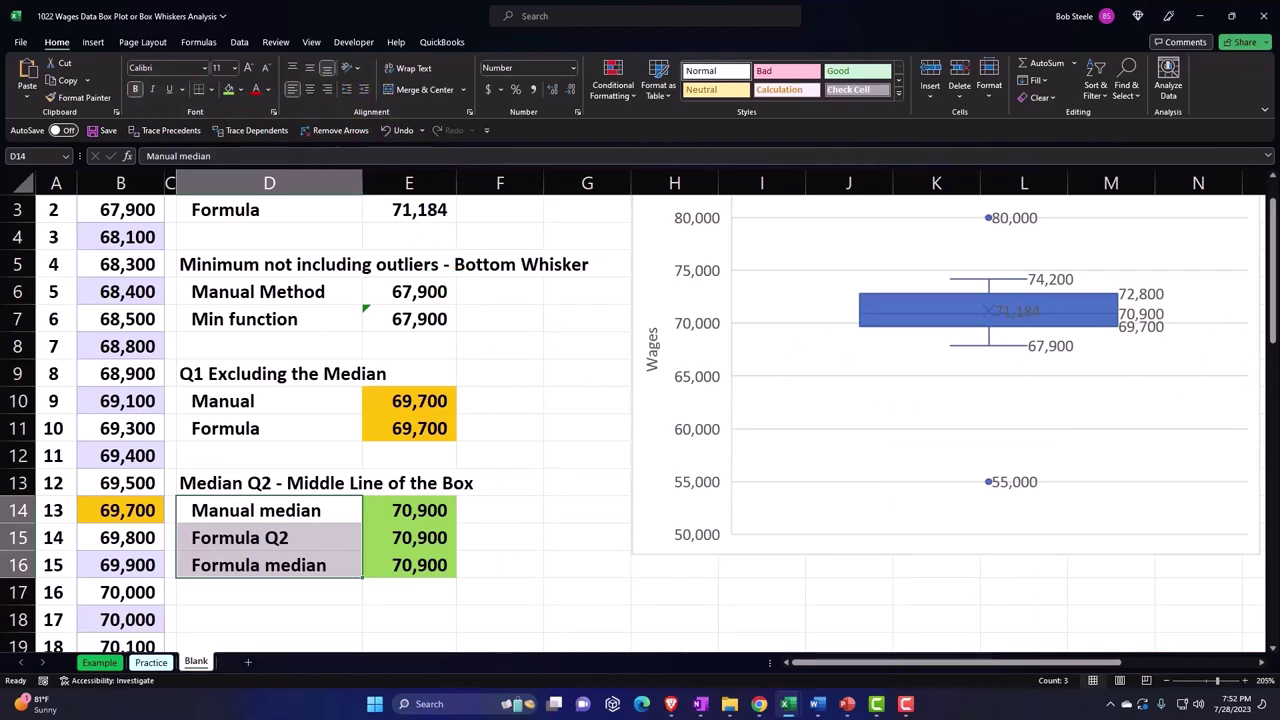
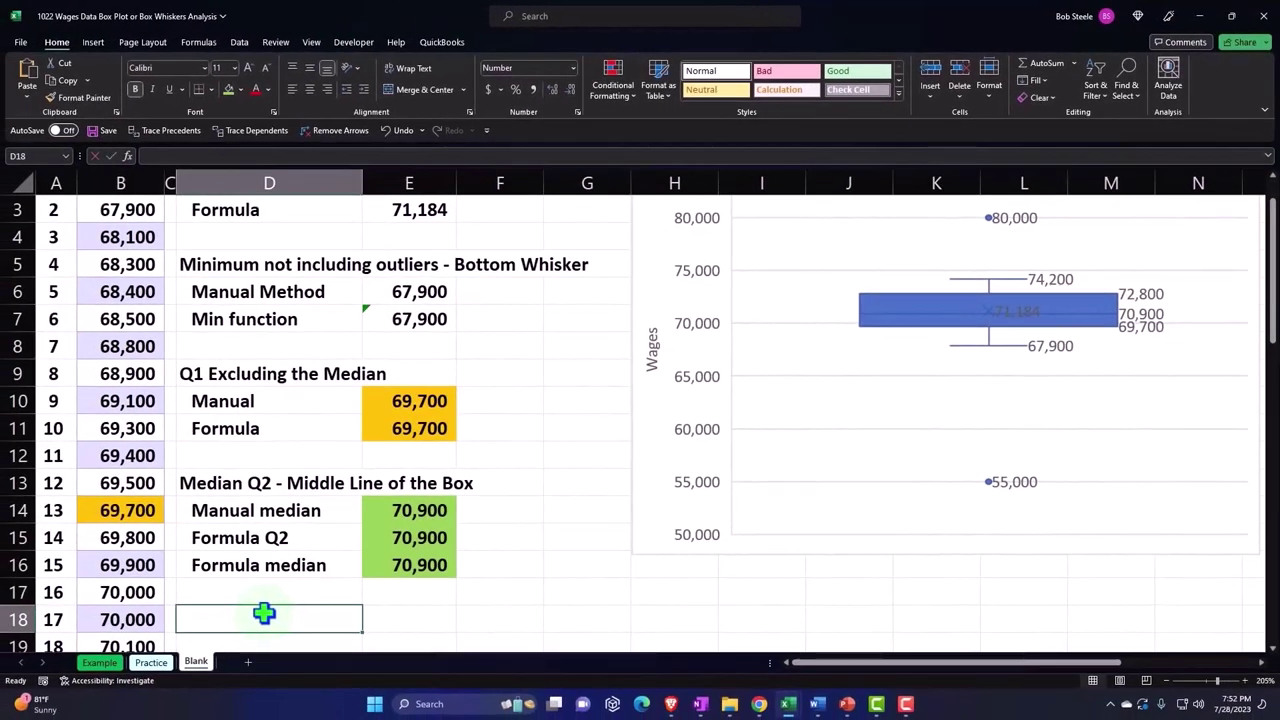
Enter the heading 'Q3 Excluding Median - Top of the Box' in D18 and move down to D20
text(Q3)
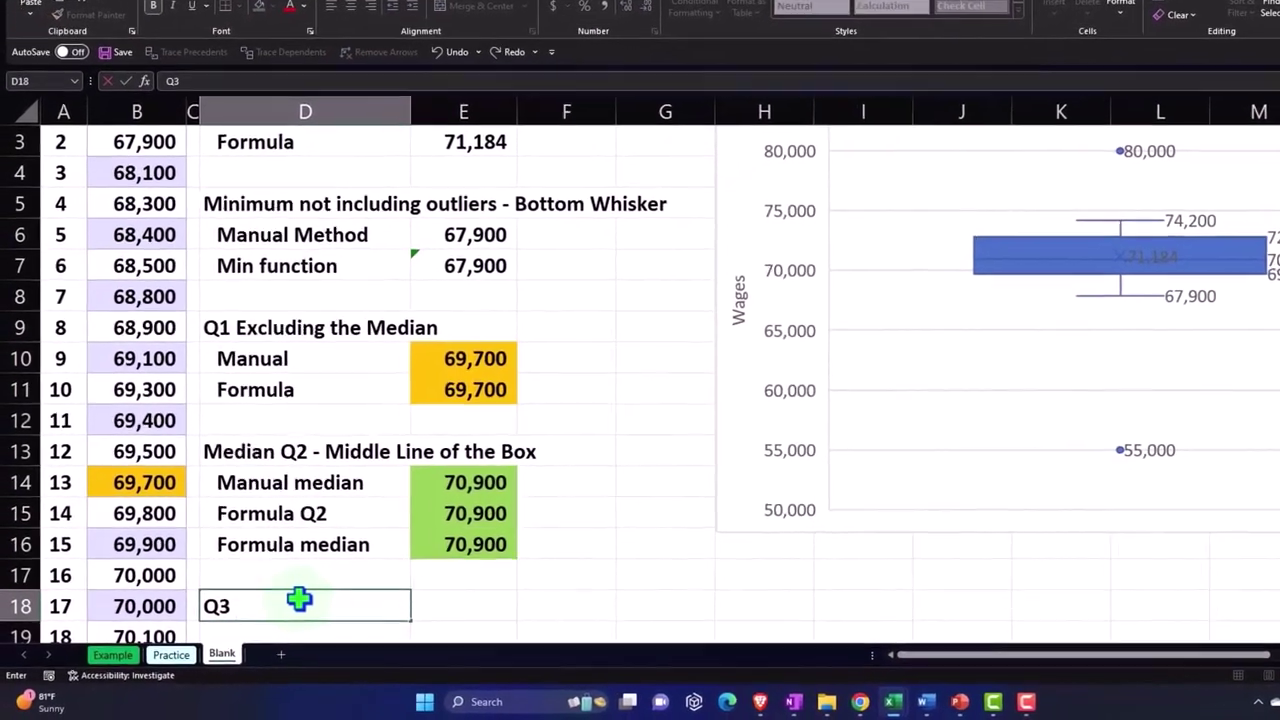
text( Exclu)
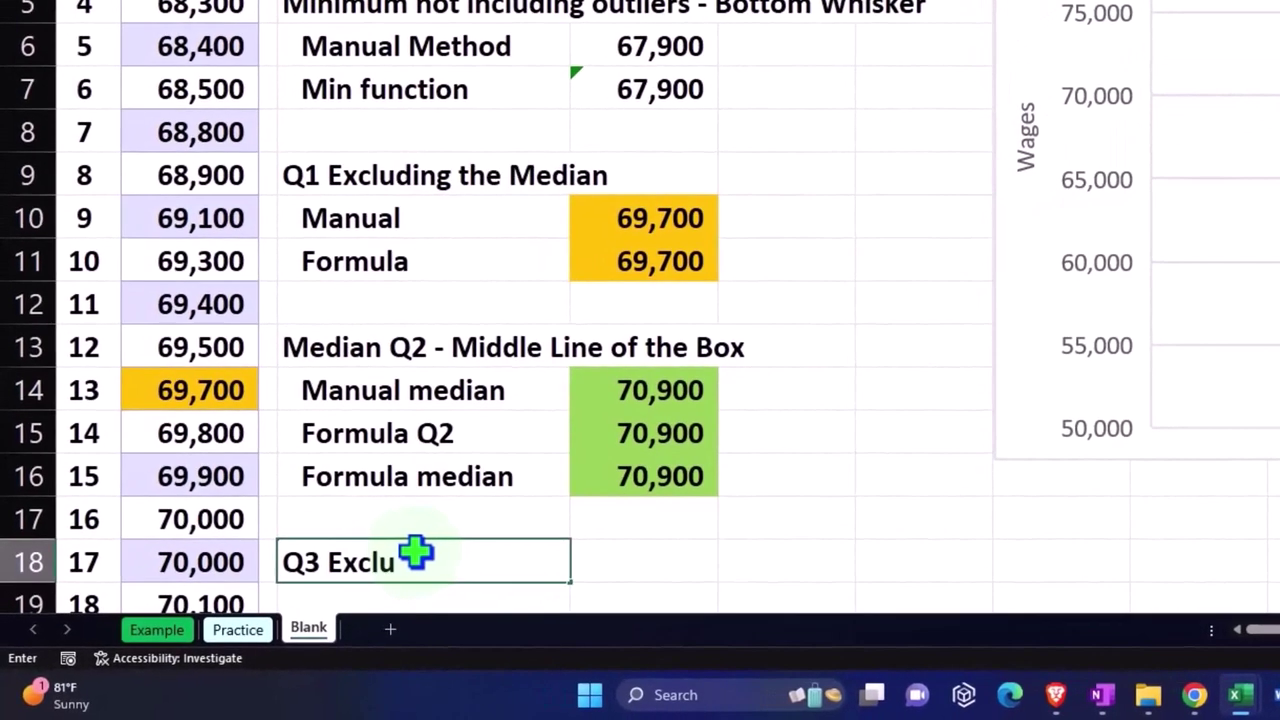
text(ding Median -)
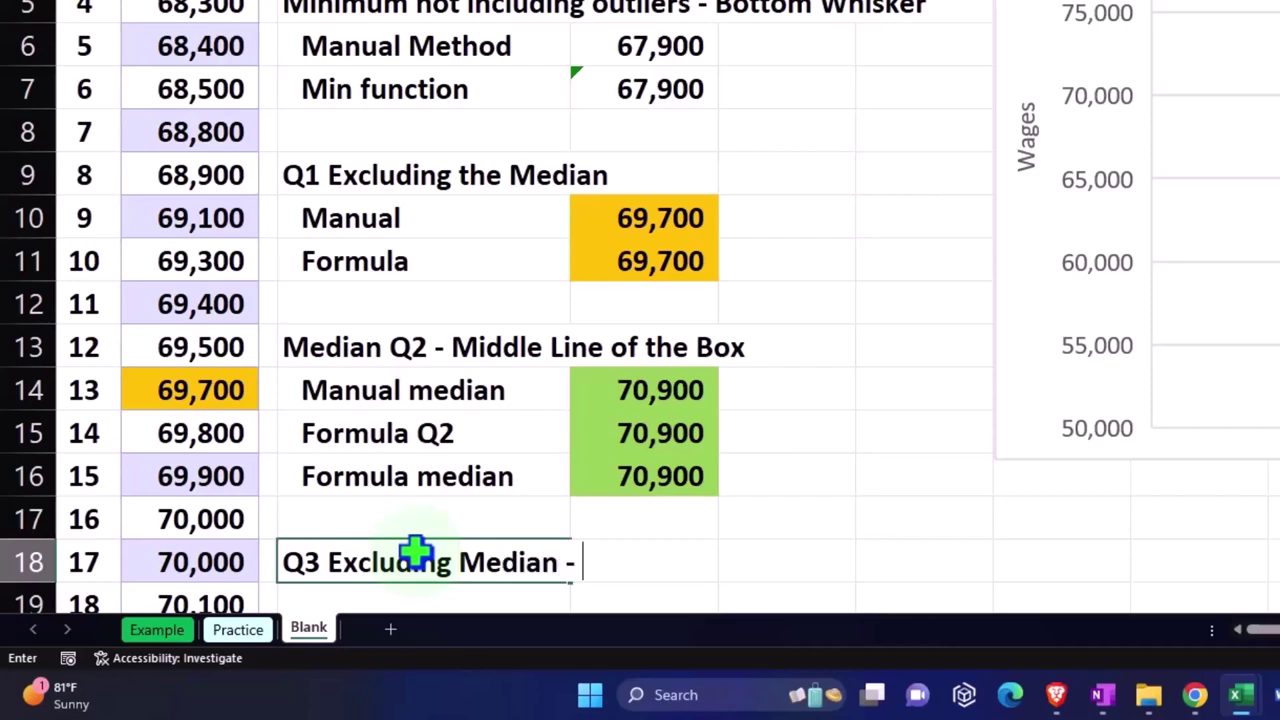
text(x)
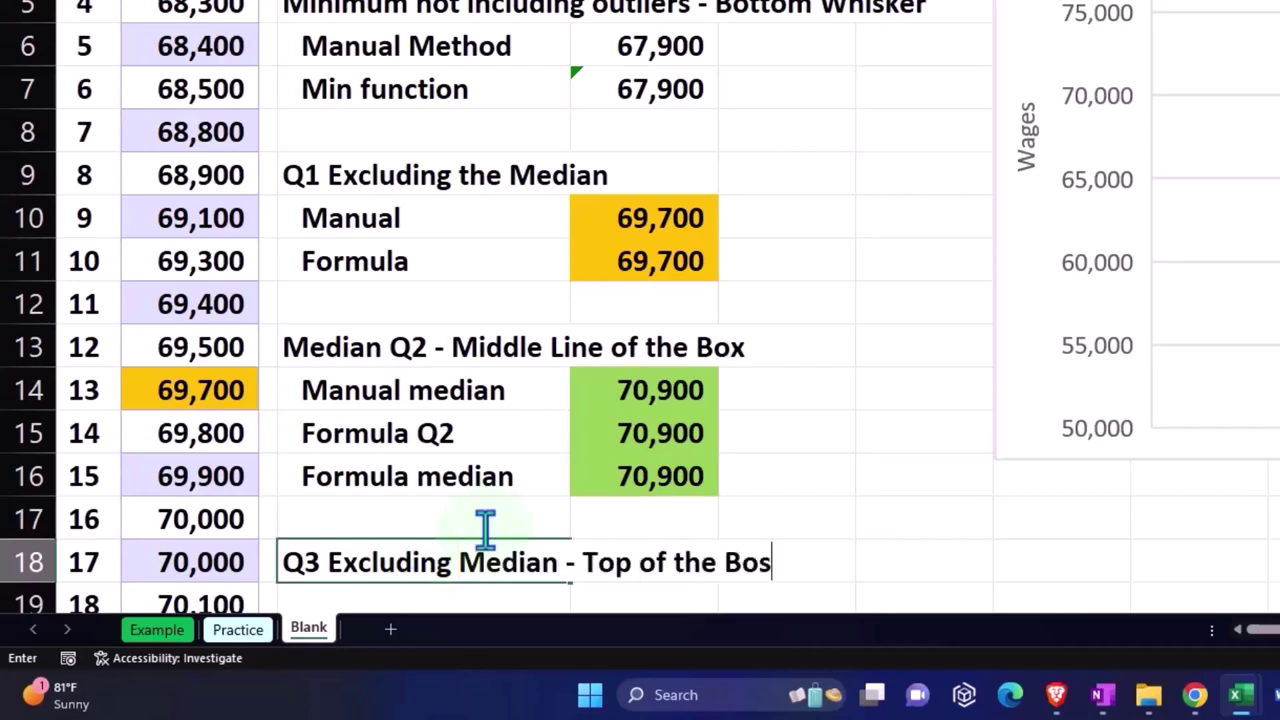
key(Return)
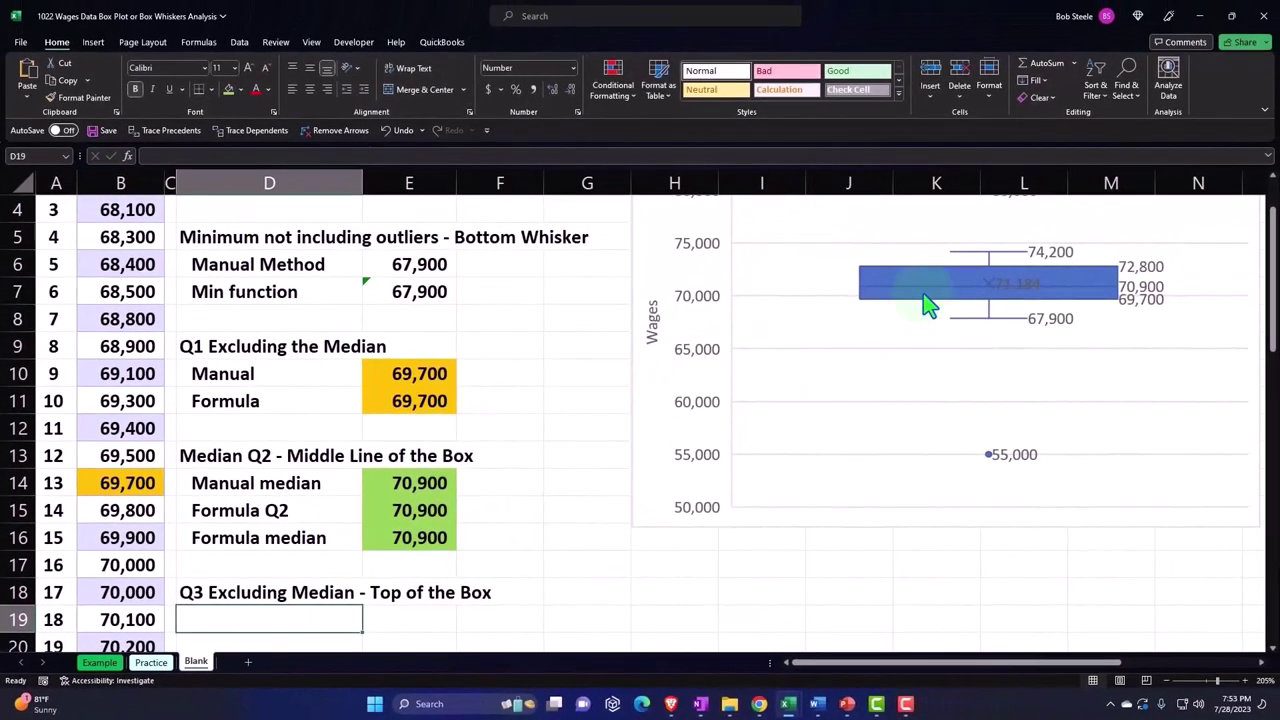
scroll(506, 452, down, 2)
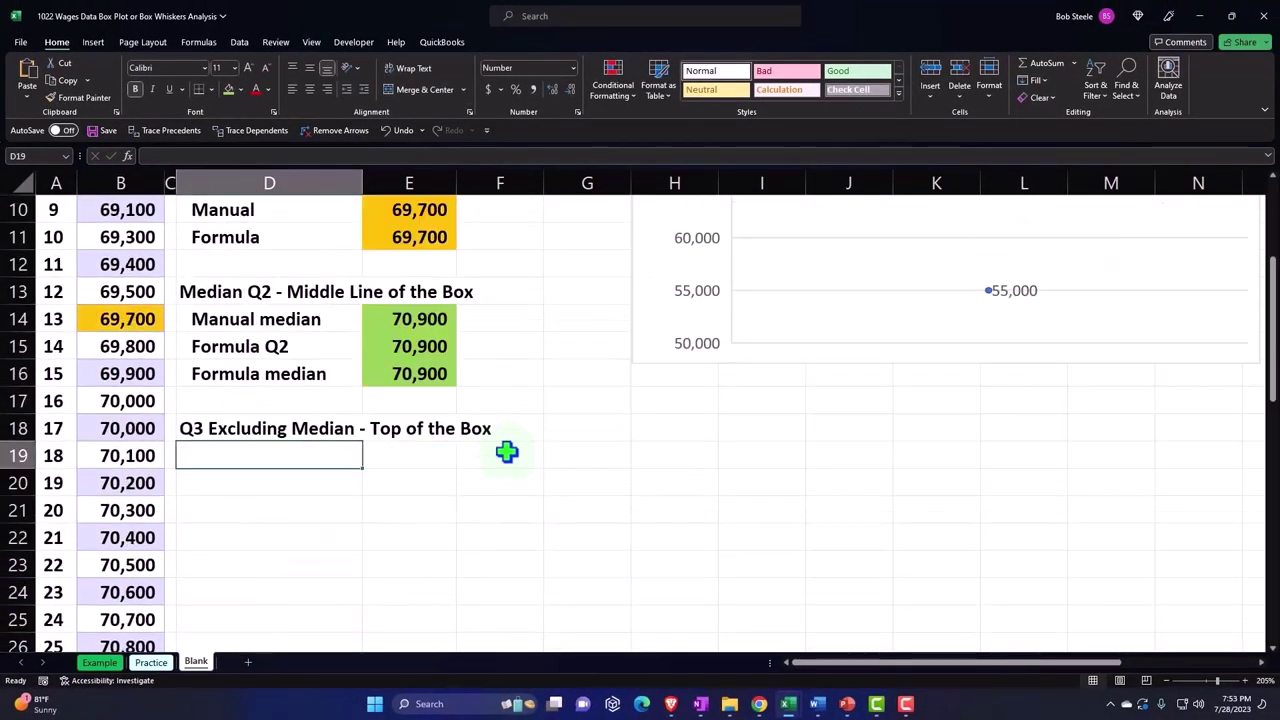
key(Return)
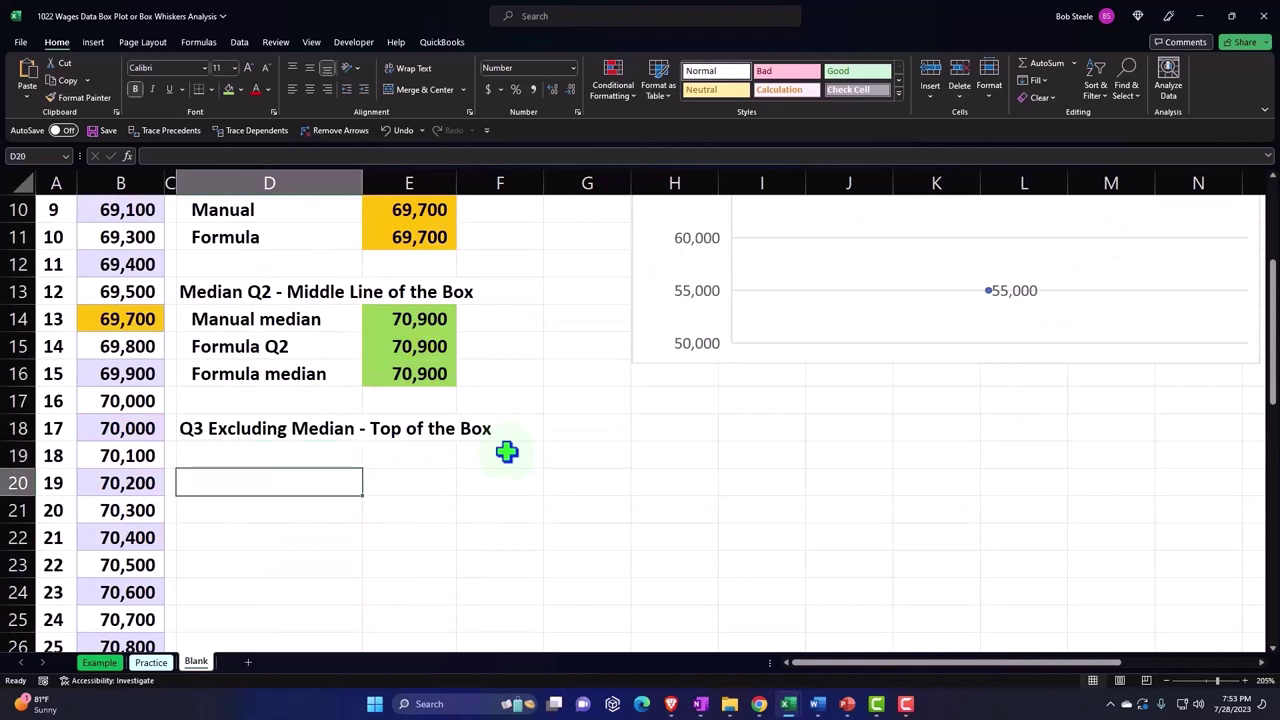
Label D20 'Formula' and enter =QUARTILE.EXC(Table7[Wages],3) beside it in E20
text(Fro)
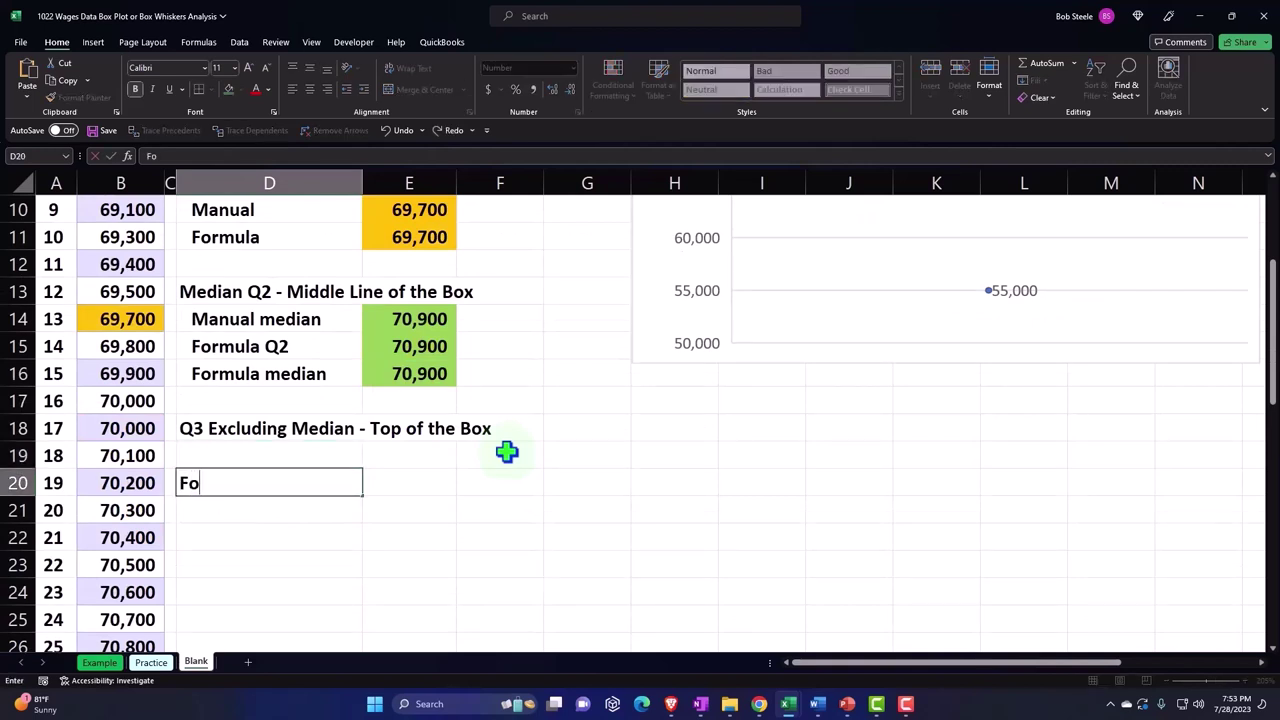
key(Tab)
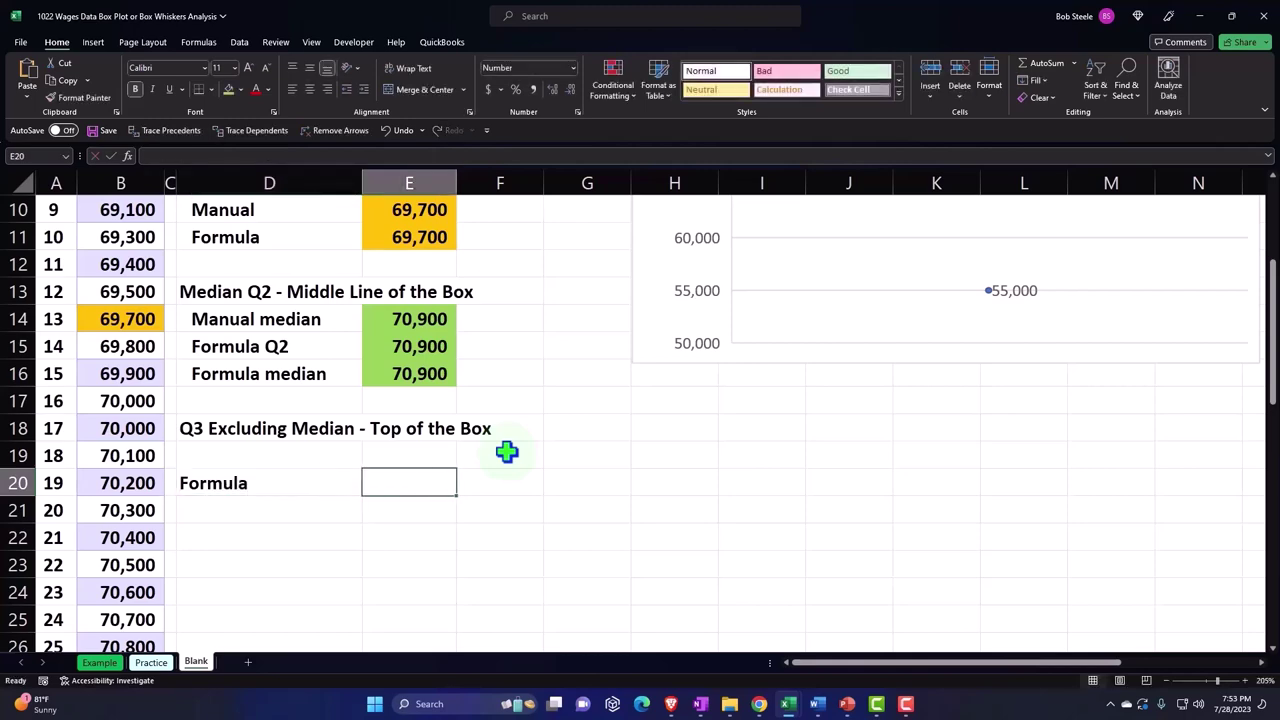
text(=)
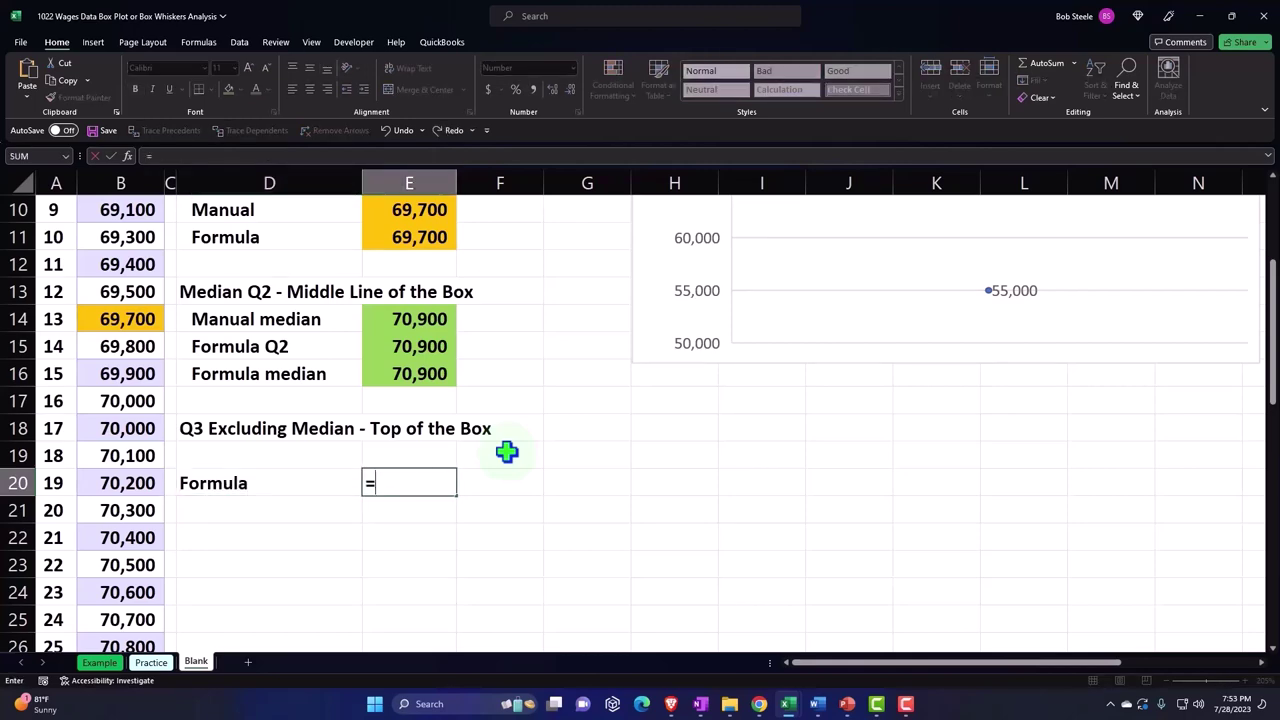
text(q)
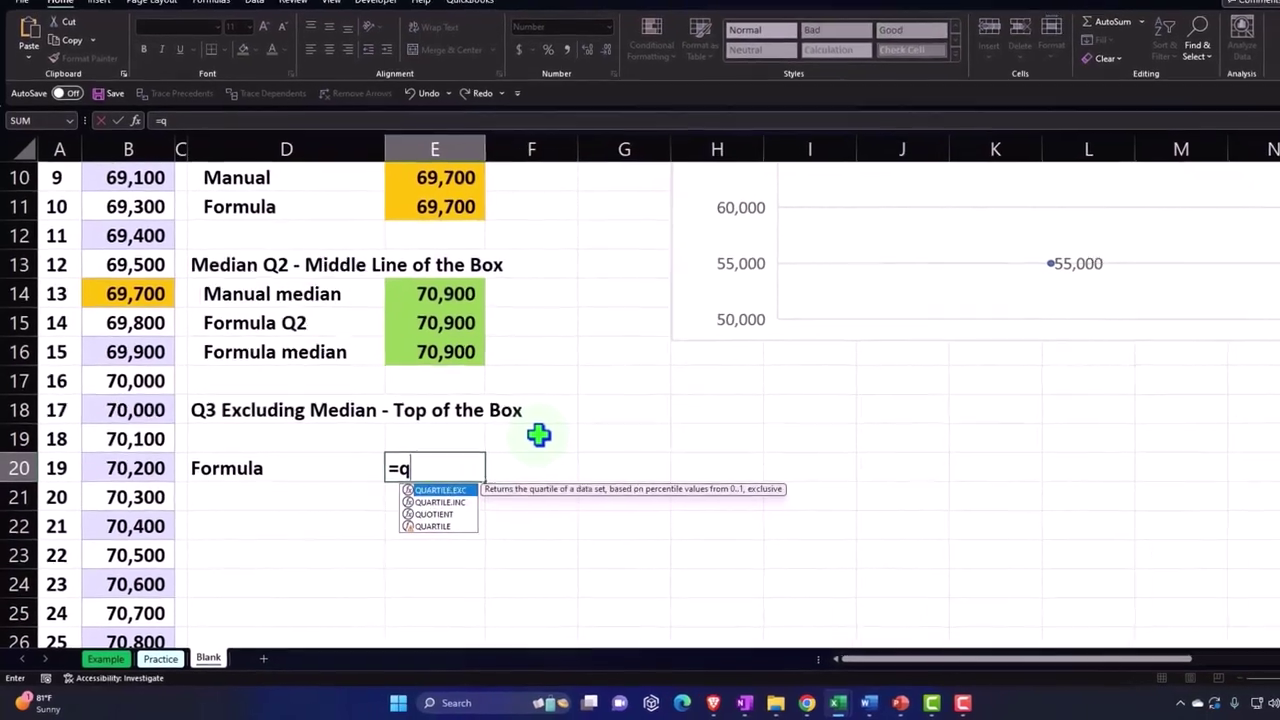
text(ua)
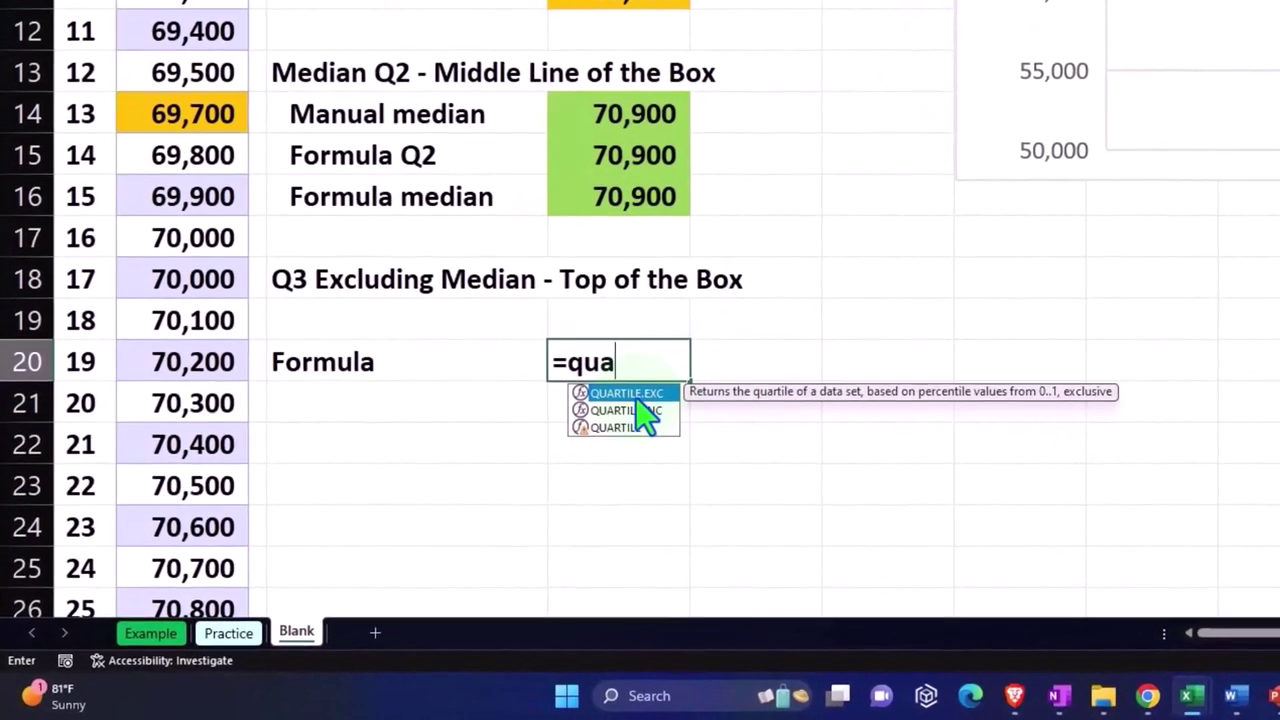
double_click(558, 436)
scroll(503, 450, up, 3)
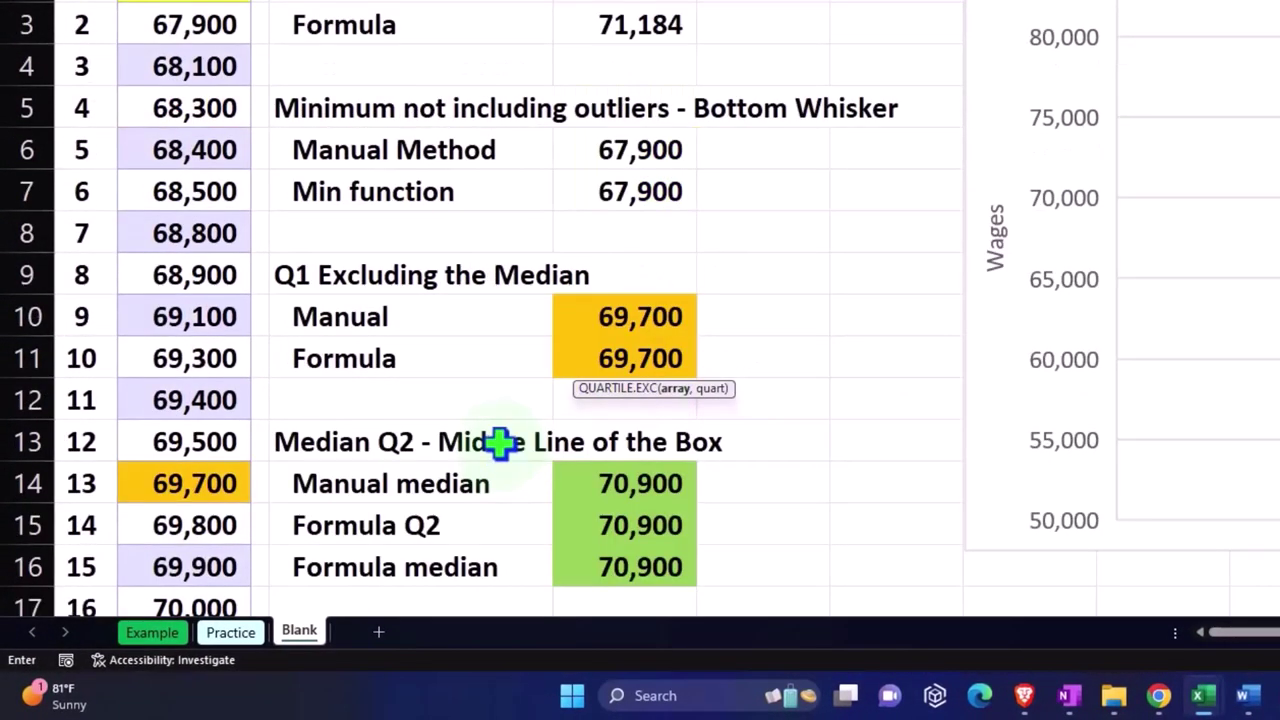
key(ctrl+space)
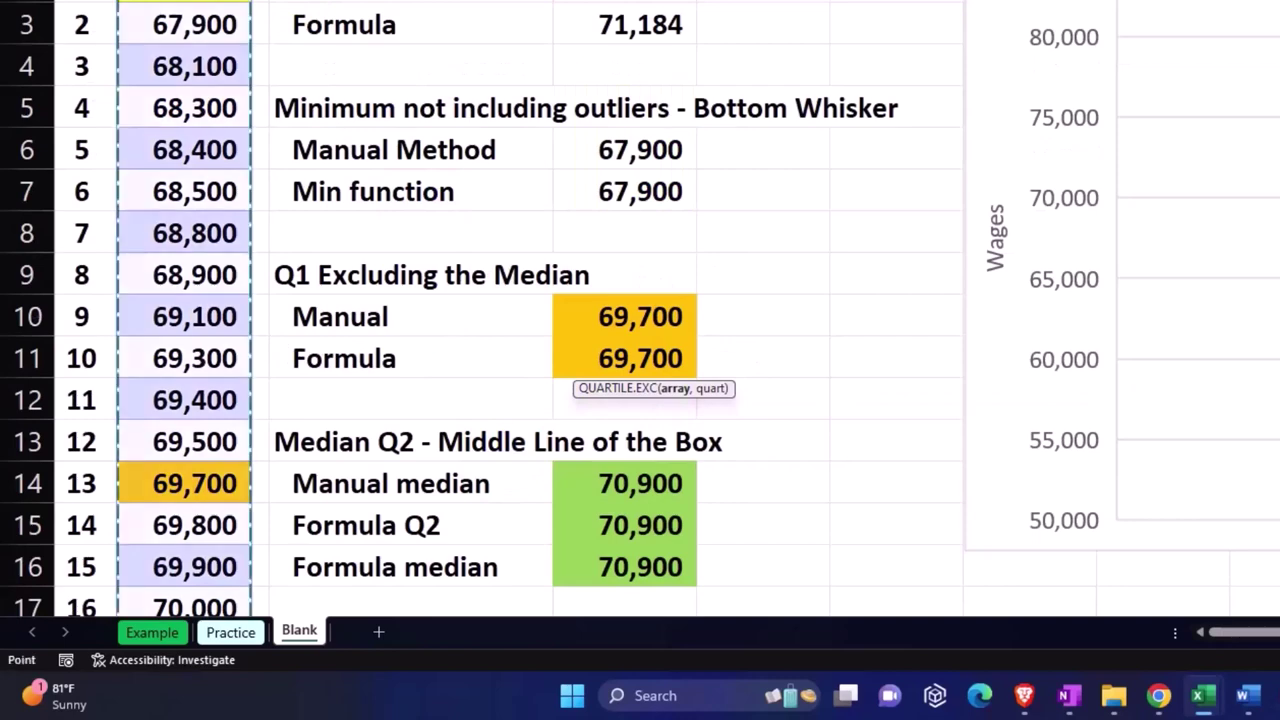
scroll(380, 266, down, 3)
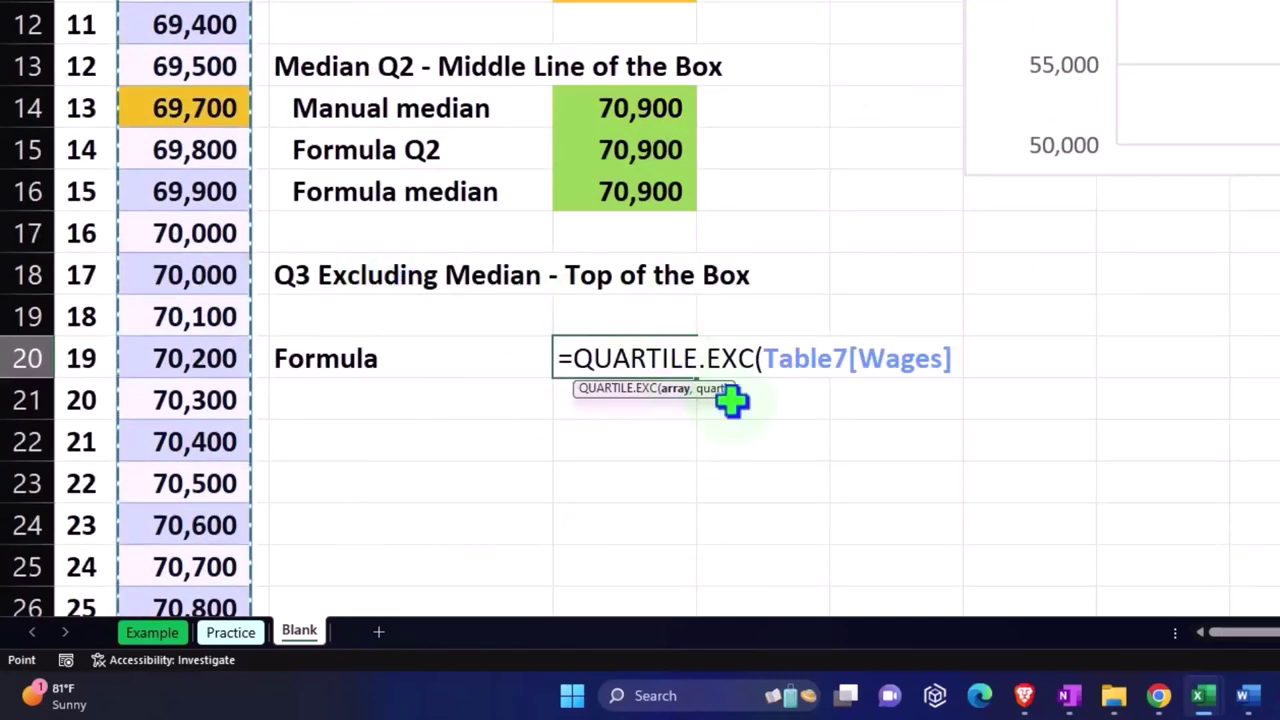
text(,)
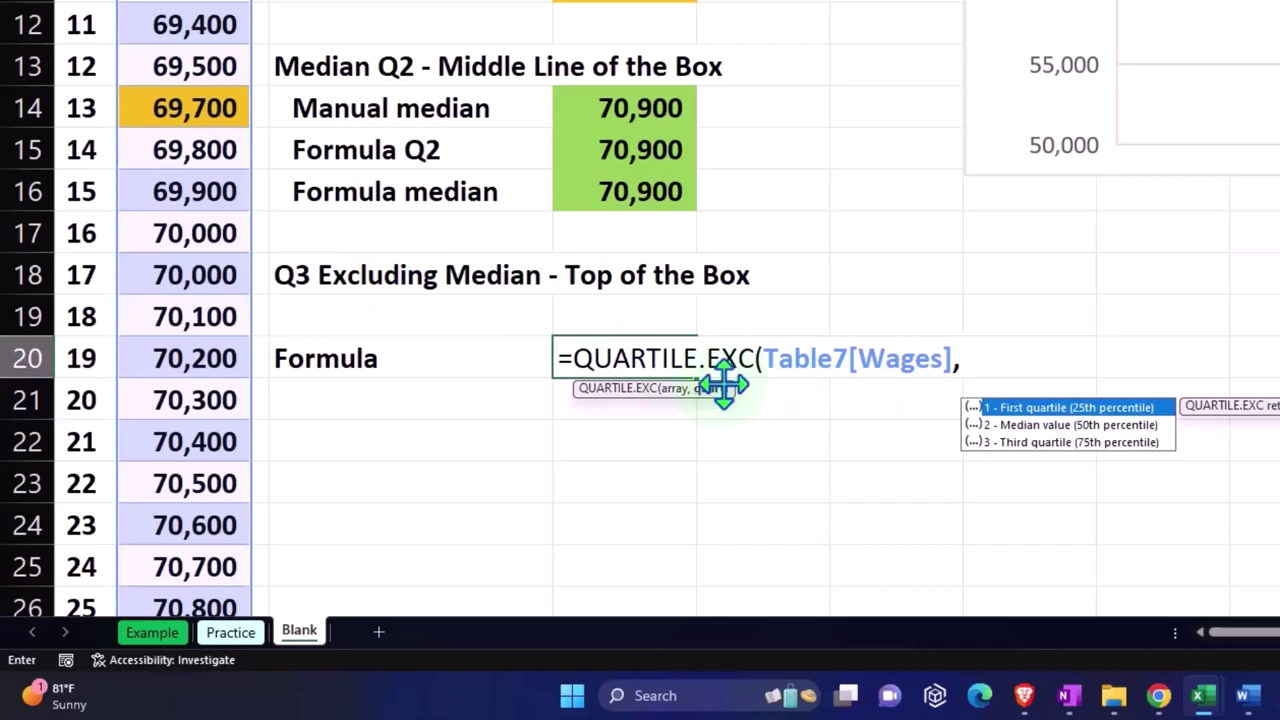
click(1027, 443)
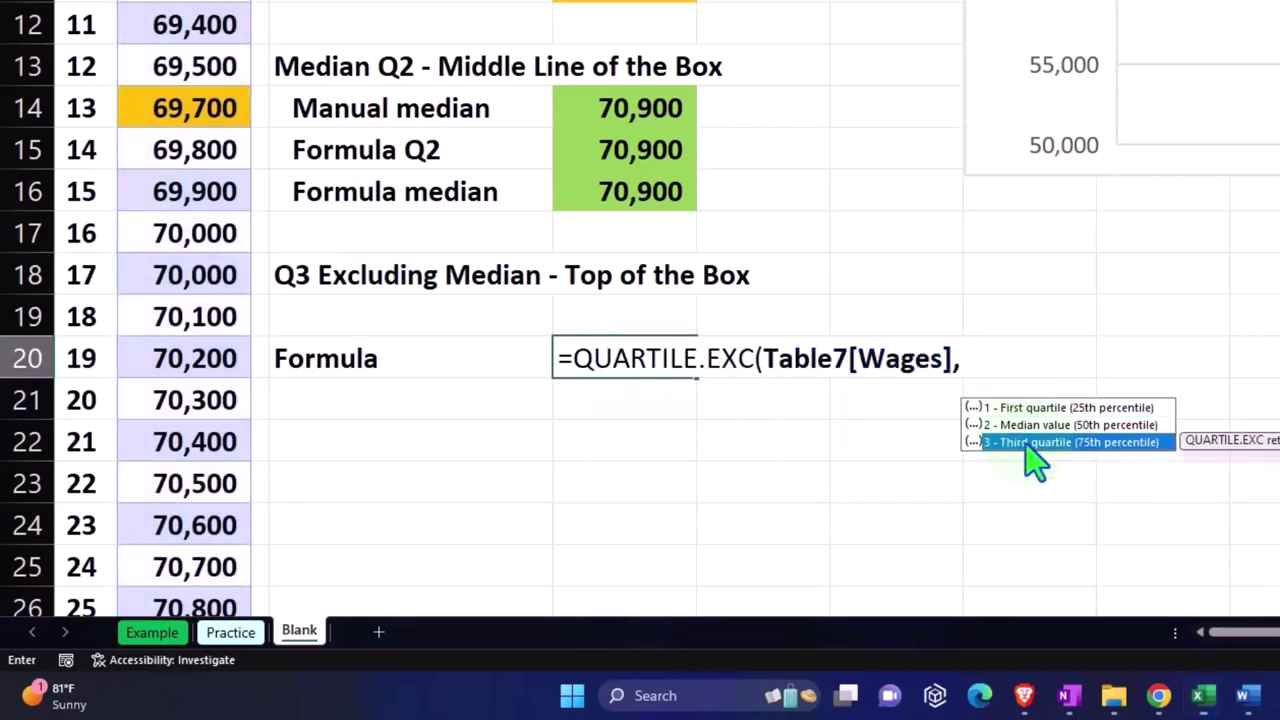
double_click(1027, 443)
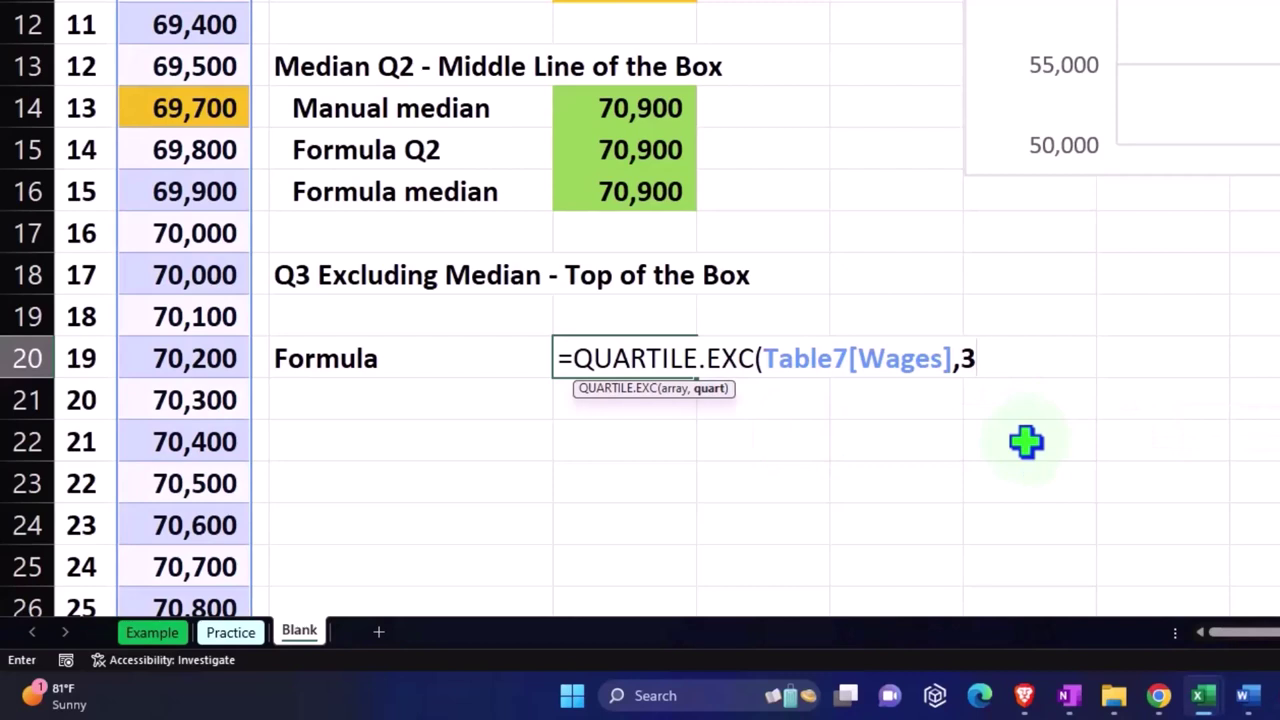
text())
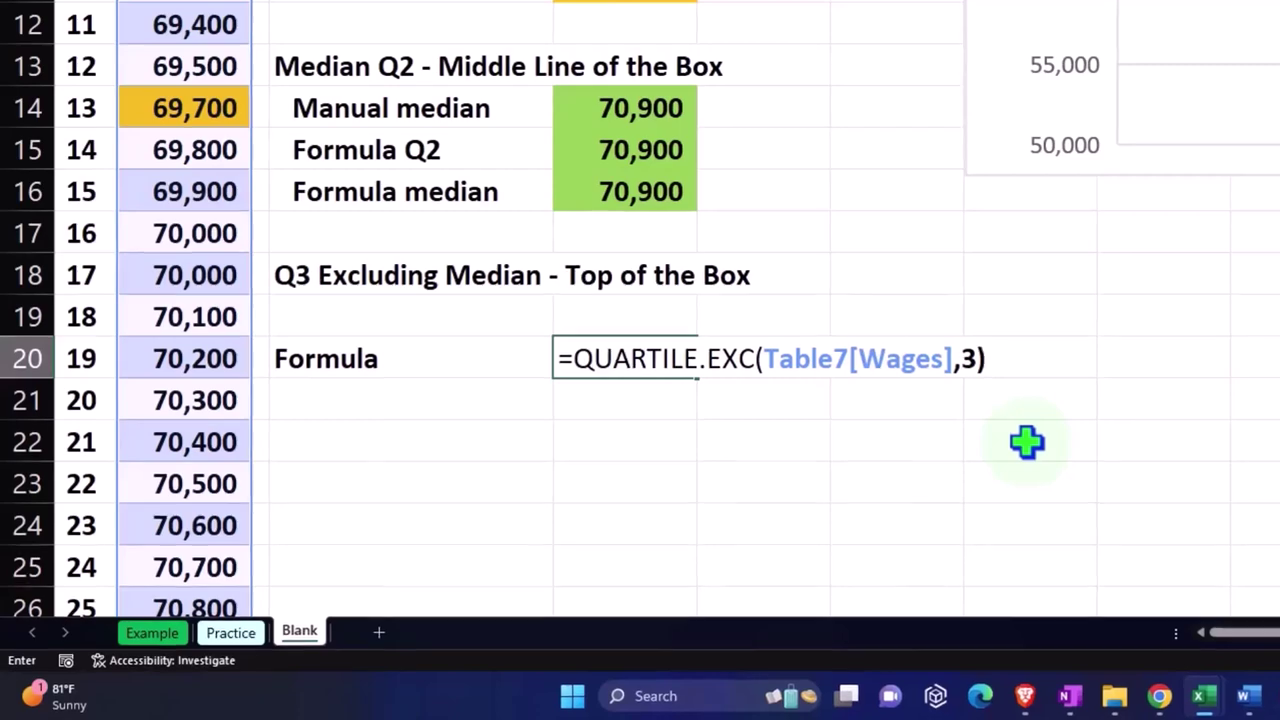
Commit the Q3 formula (72,800) and select rows 28–52 to inspect the upper wages
key(Return)
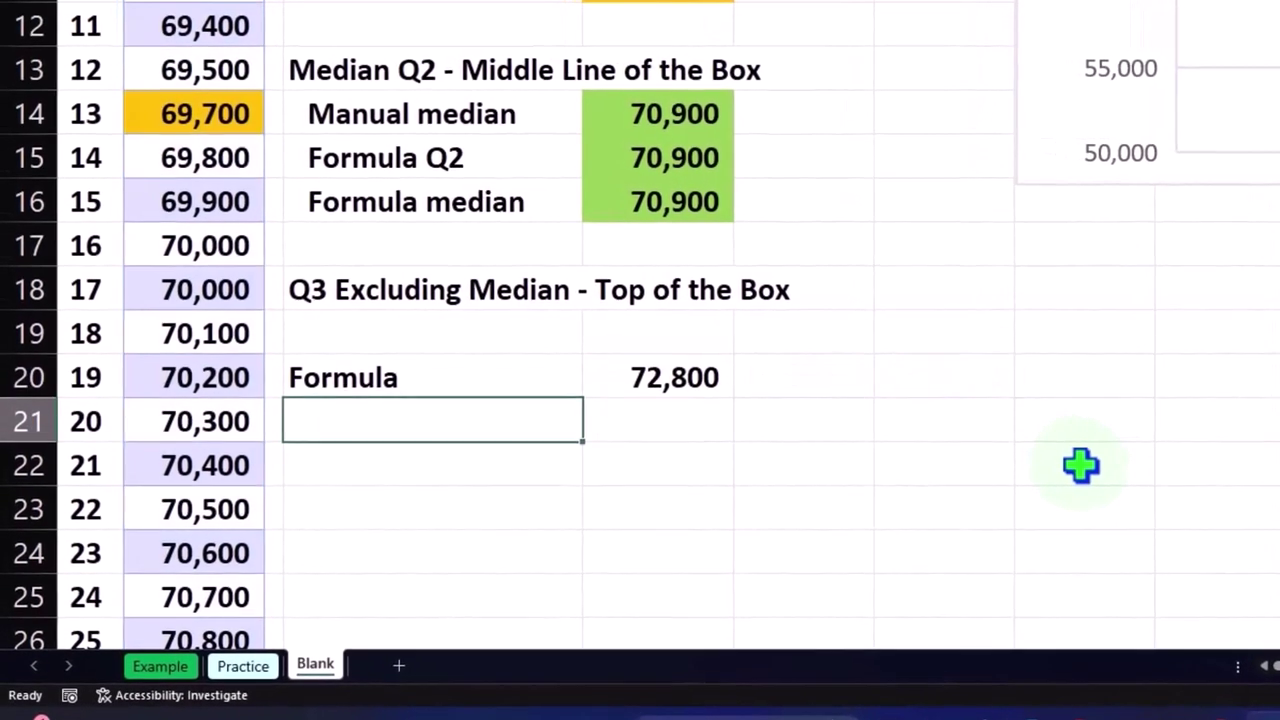
key(Up)
key(Up)
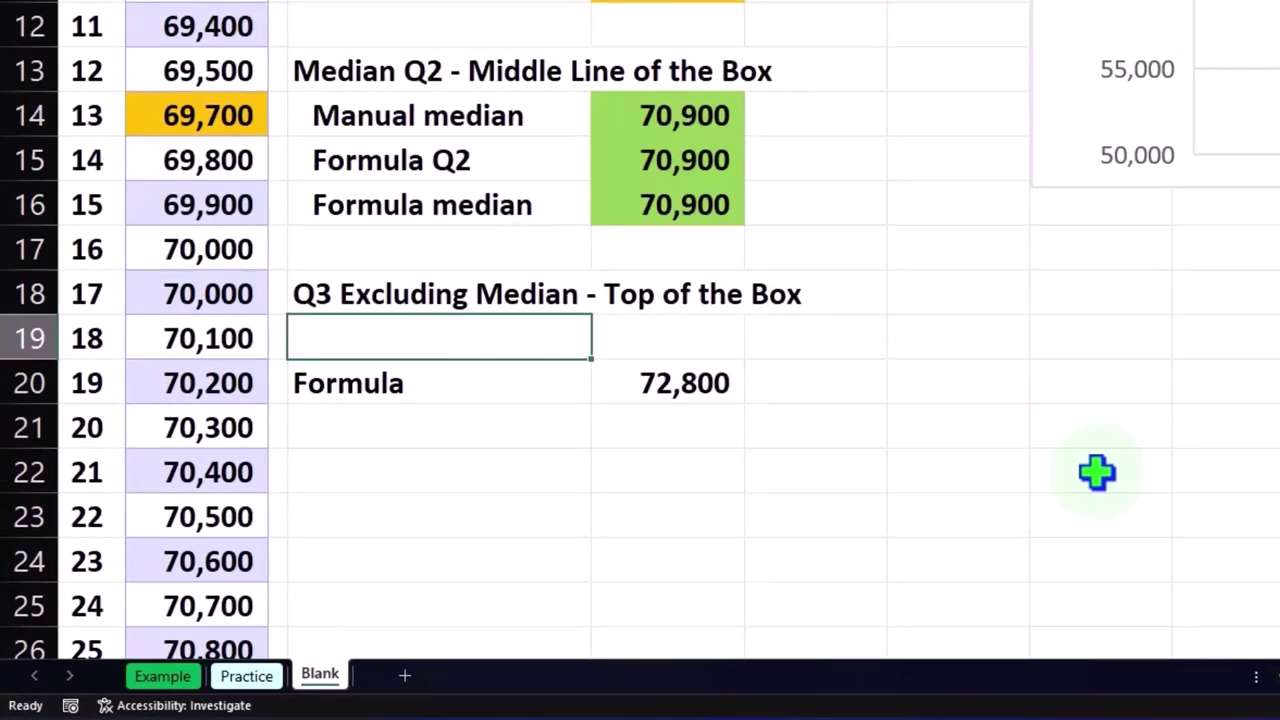
scroll(1097, 472, up, 3)
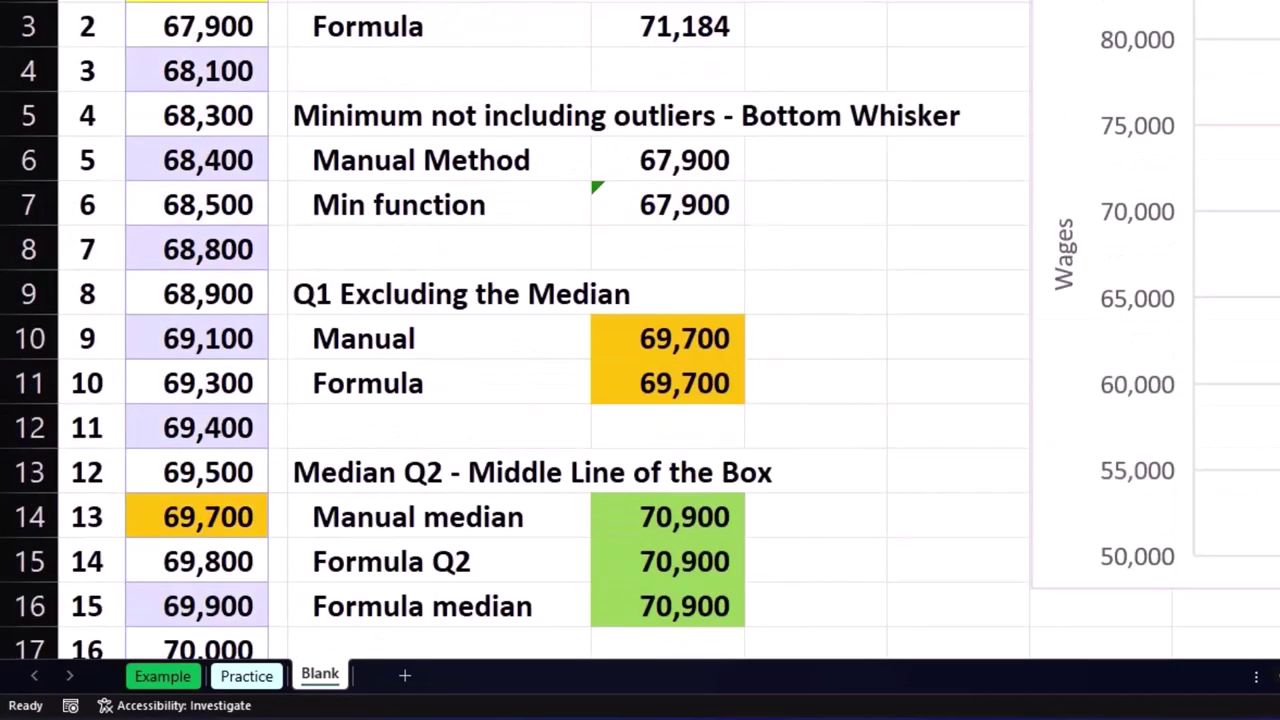
scroll(540, 375, down, 3)
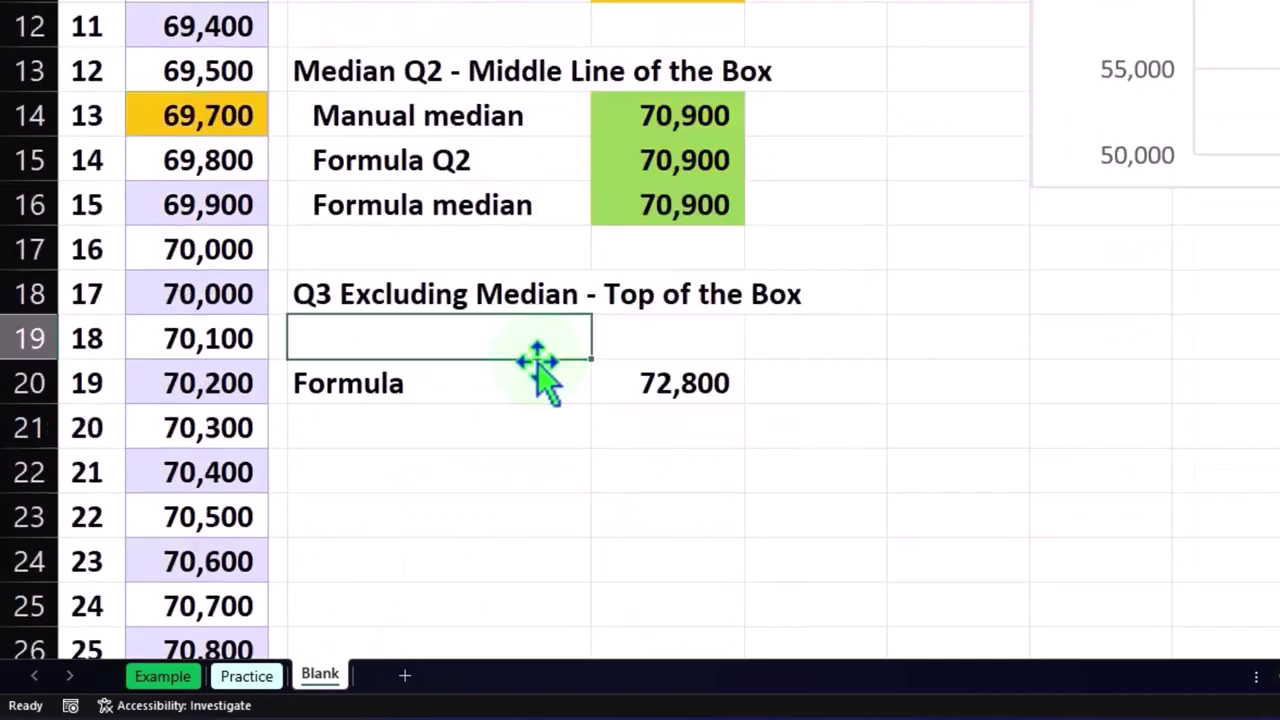
scroll(540, 375, down, 2)
scroll(540, 375, down, 2)
scroll(540, 375, down, 1)
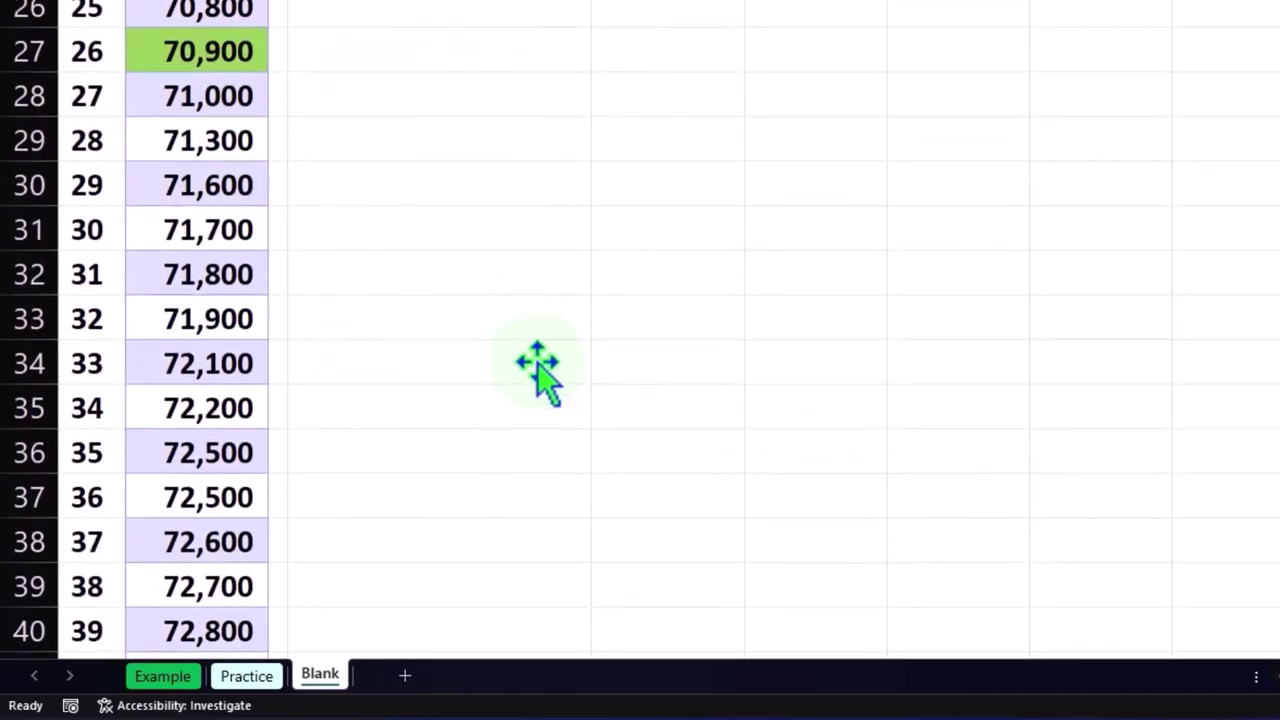
click(100, 70)
drag(87, 125, 94, 656)
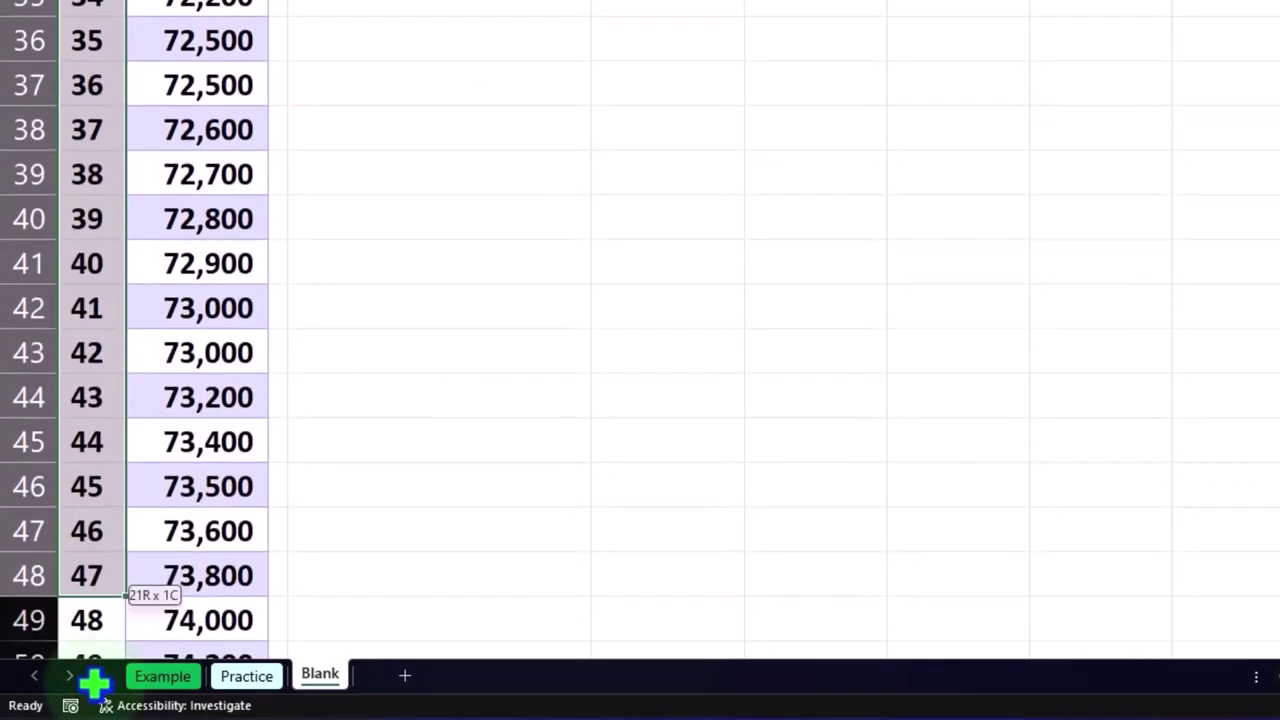
drag(94, 656, 88, 566)
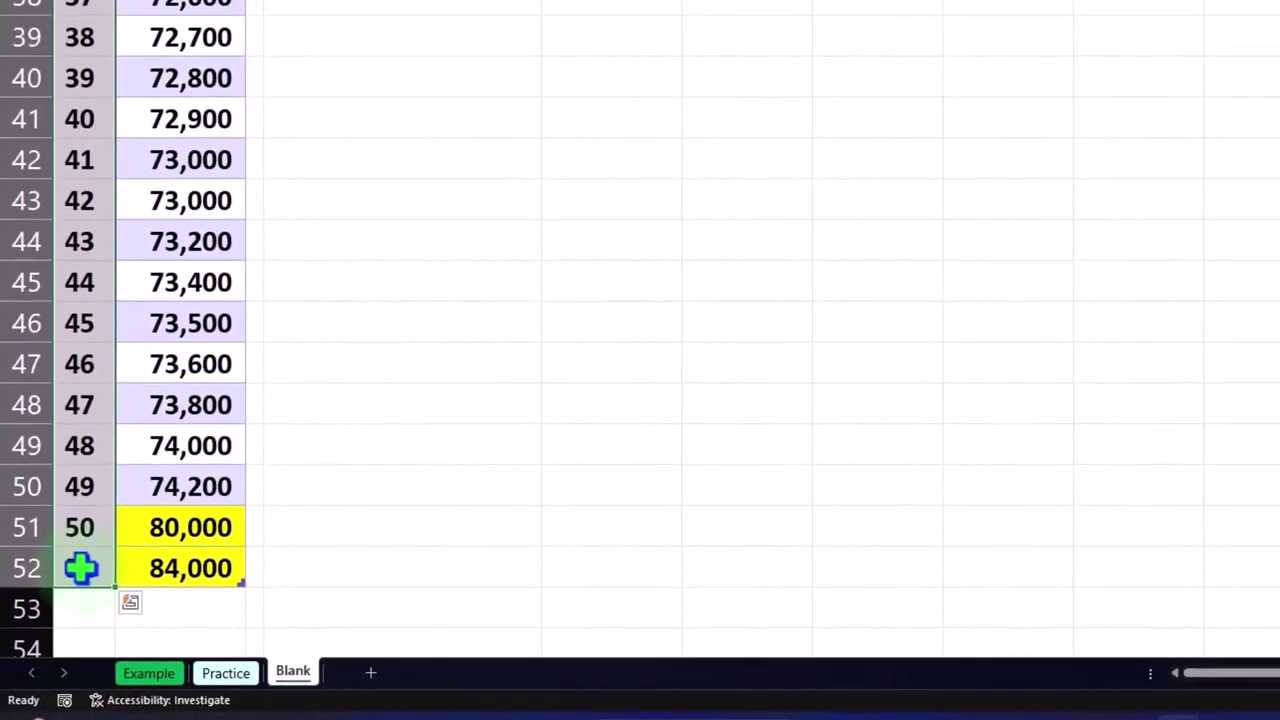
scroll(305, 545, up, 2)
scroll(295, 550, up, 3)
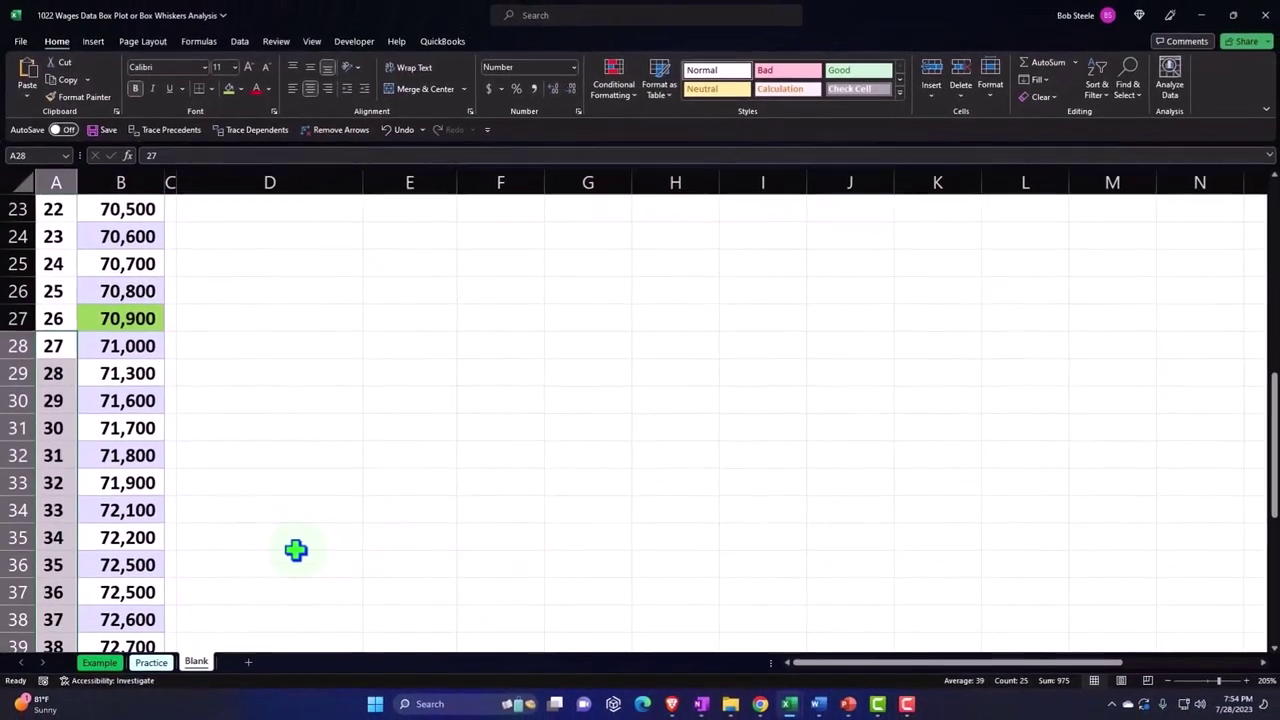
scroll(295, 550, up, 5)
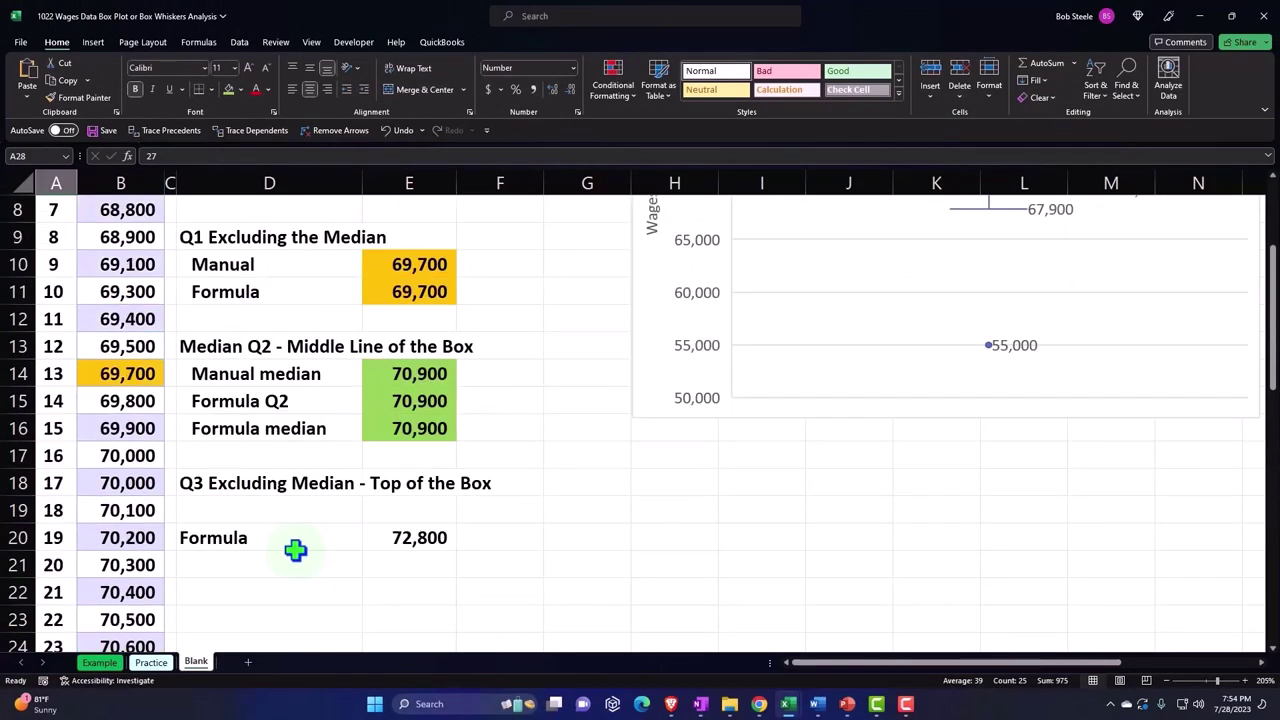
scroll(295, 550, down, 3)
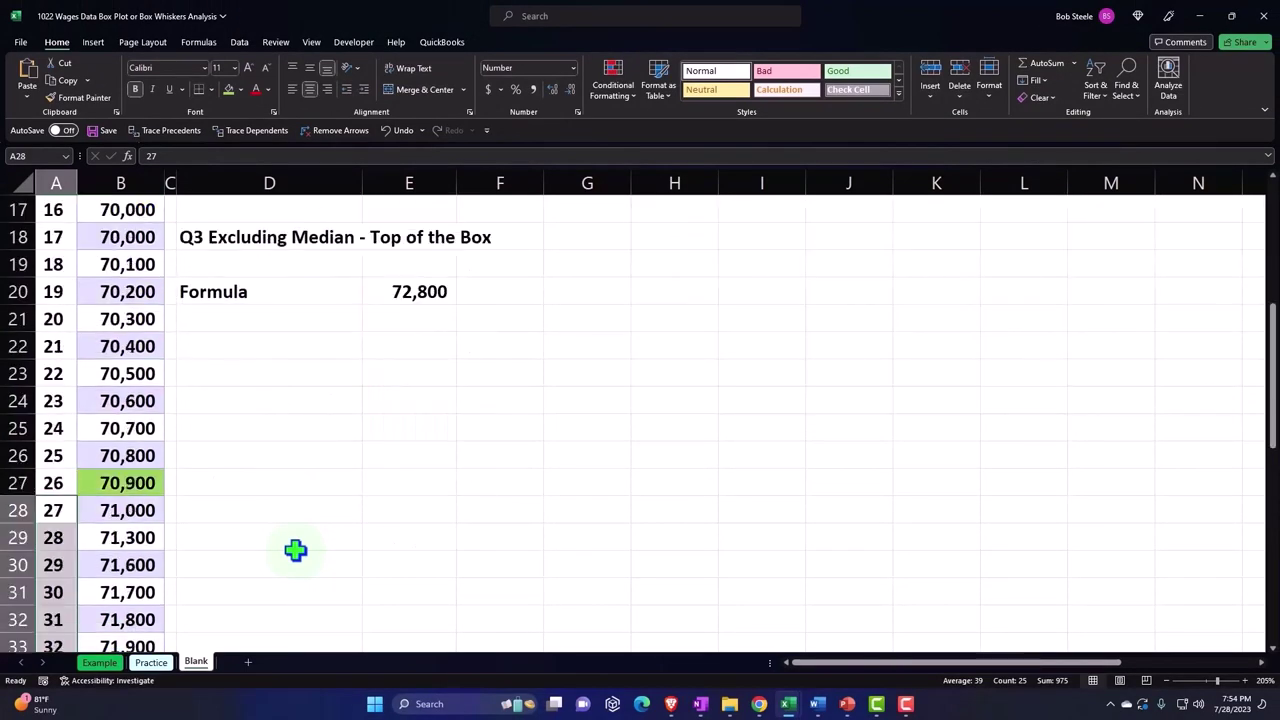
scroll(295, 550, down, 2)
scroll(295, 550, down, 1)
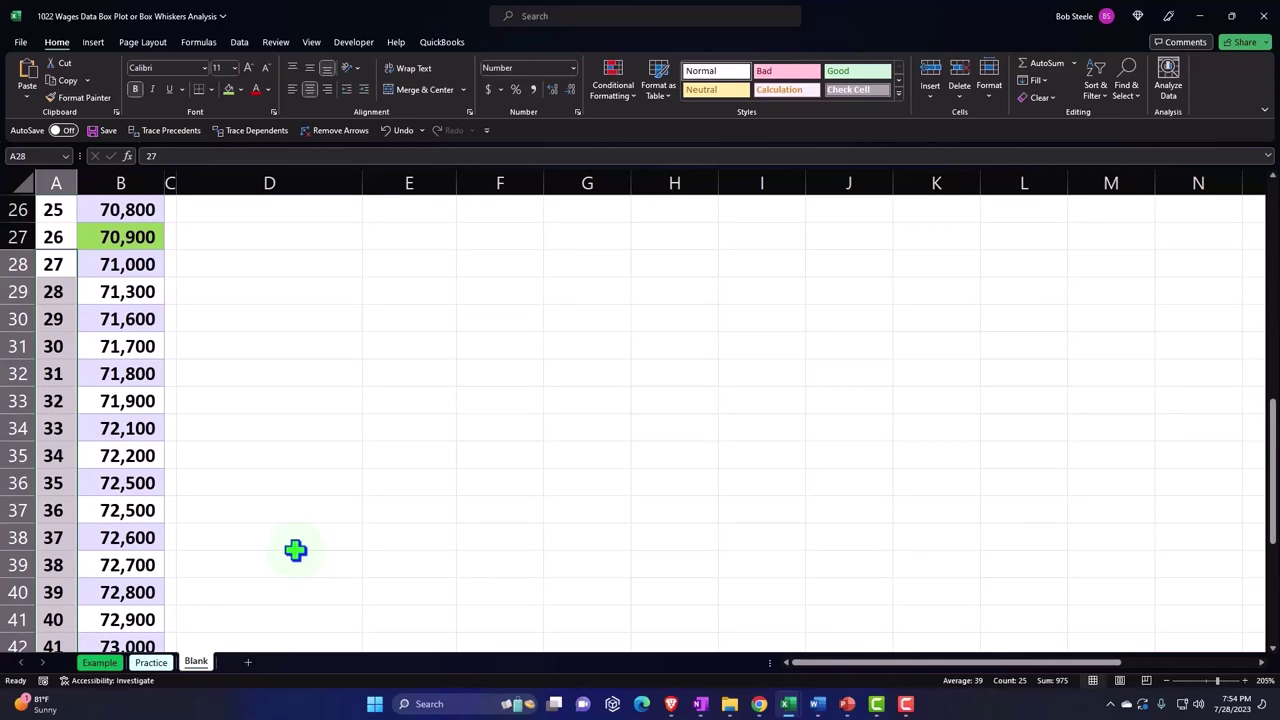
scroll(295, 550, up, 3)
scroll(295, 550, up, 2)
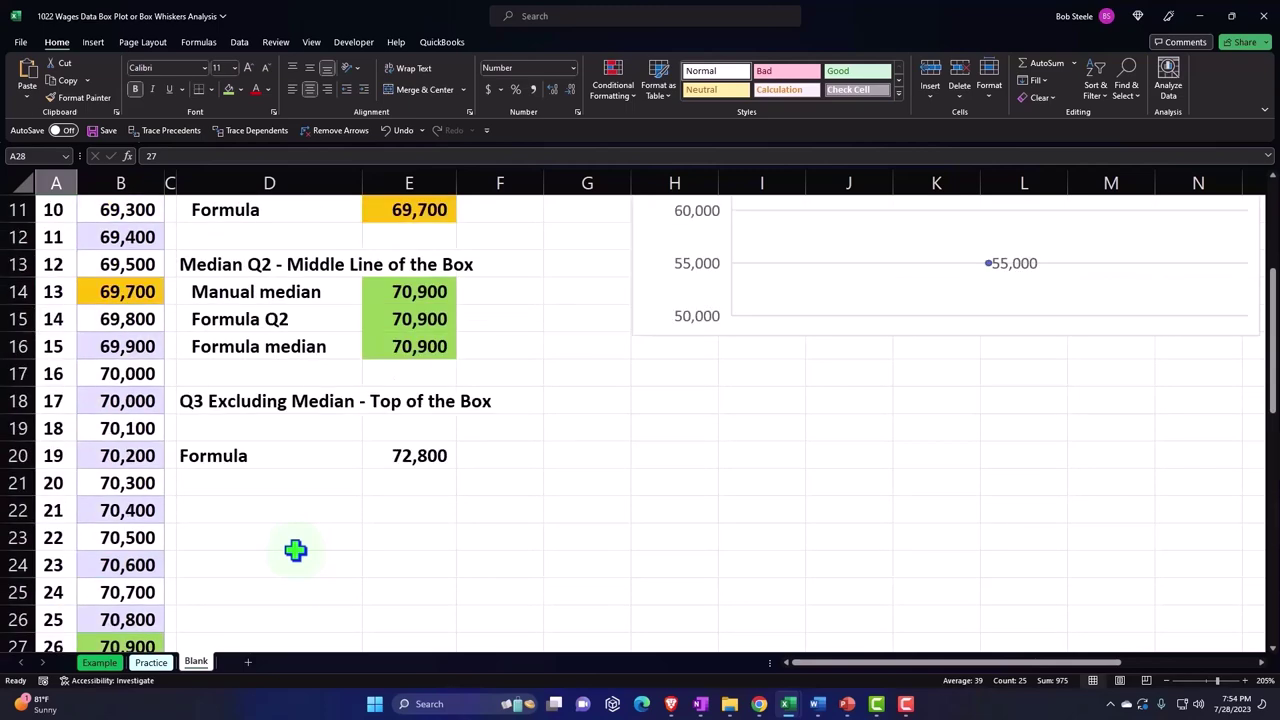
scroll(295, 550, down, 3)
scroll(295, 550, down, 1)
scroll(295, 550, down, 1)
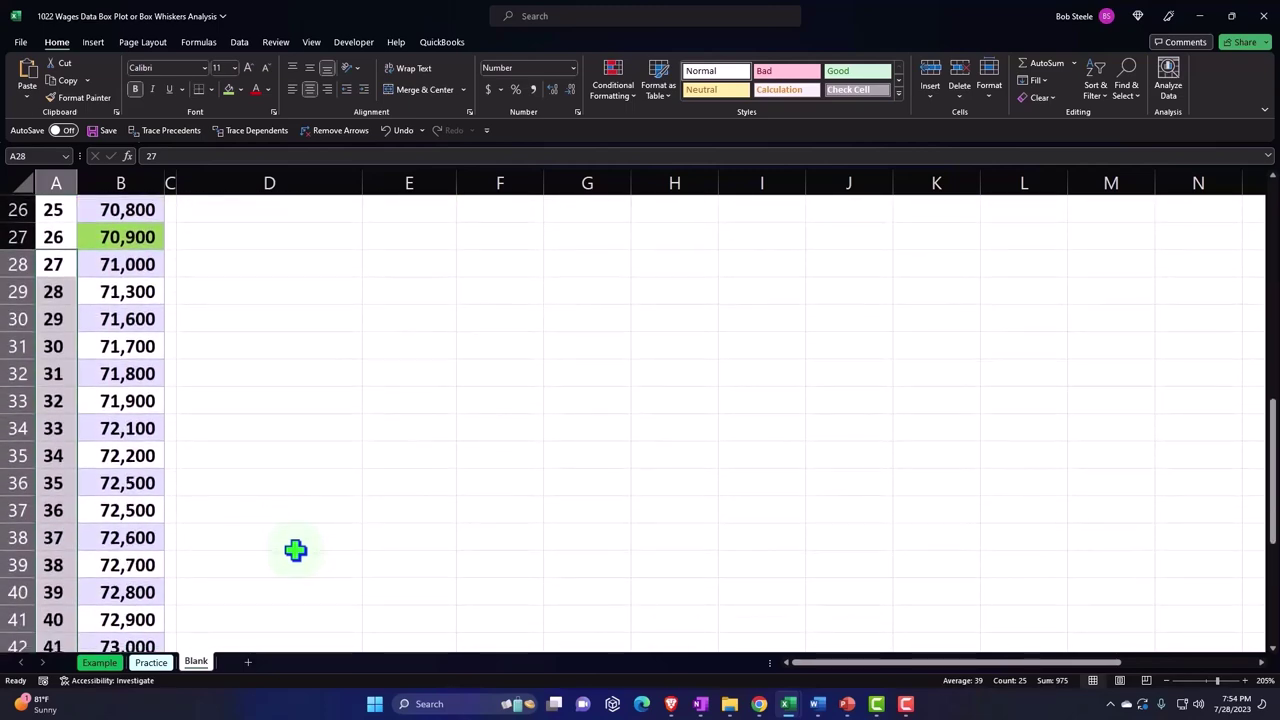
Fill the 72,800 wage in B40 and the Q3 result in E20 light blue
click(150, 590)
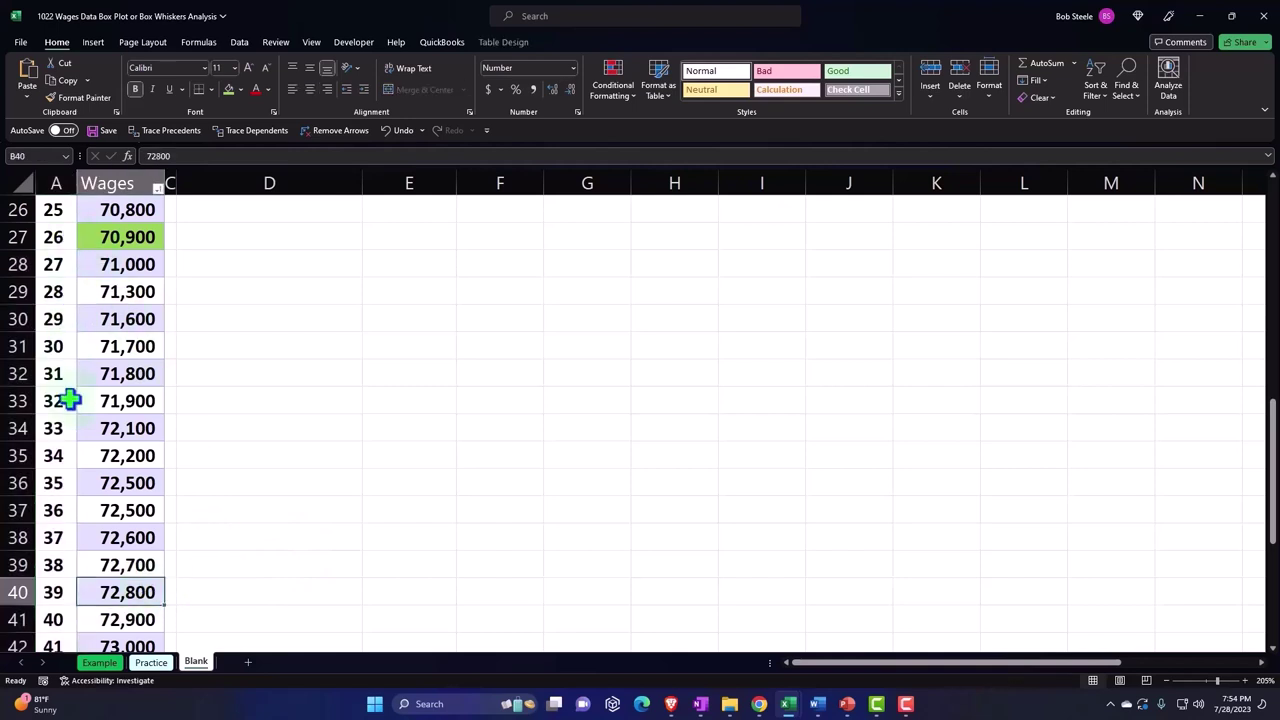
scroll(70, 400, down, 1)
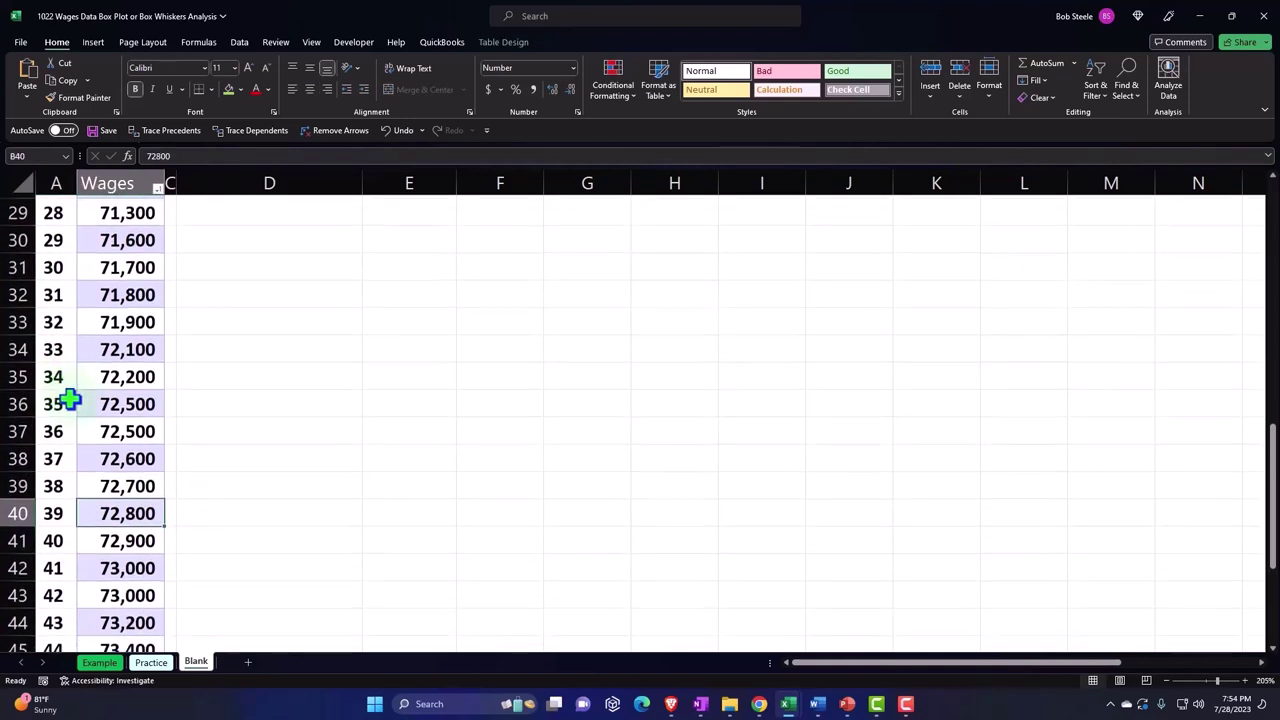
click(240, 89)
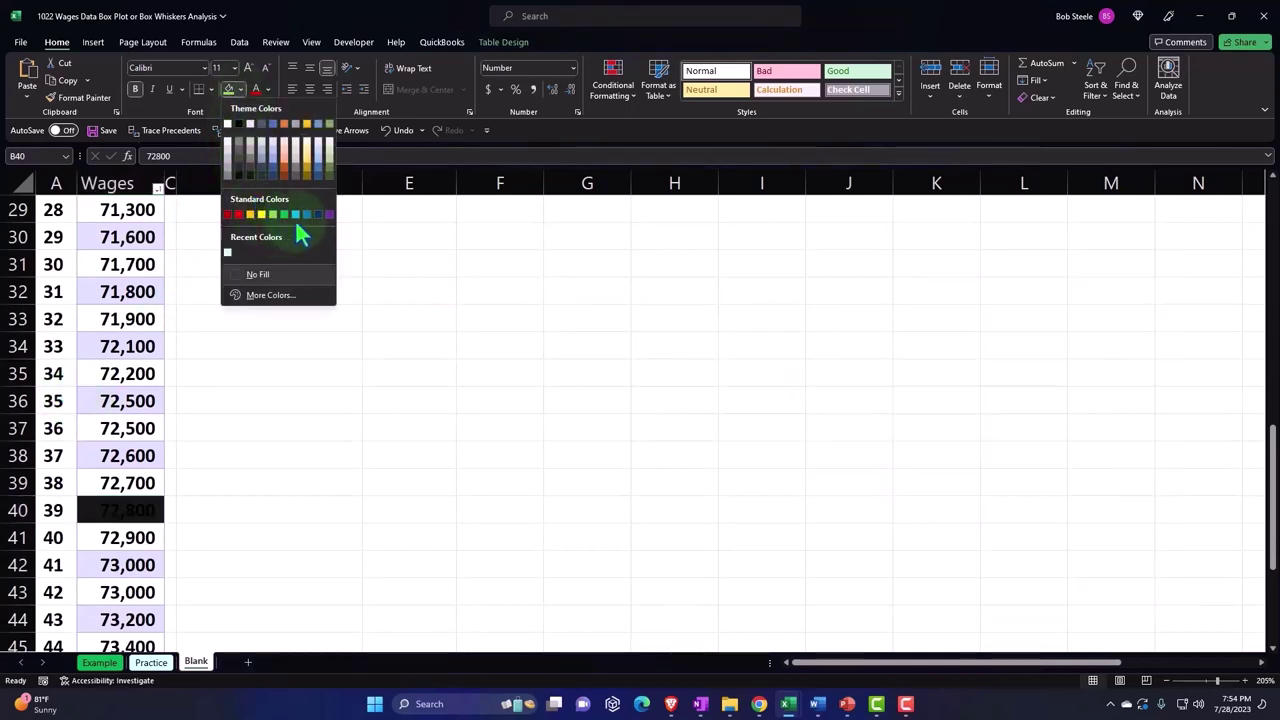
click(296, 216)
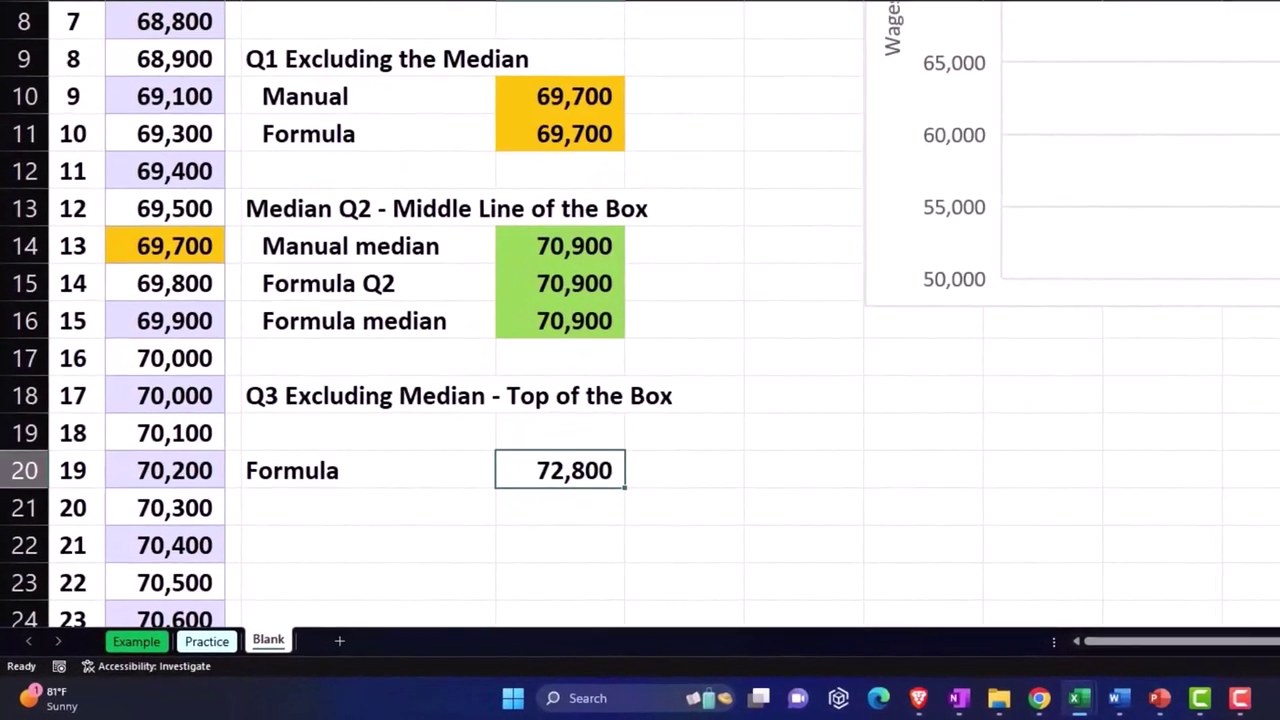
key(F4)
click(388, 430)
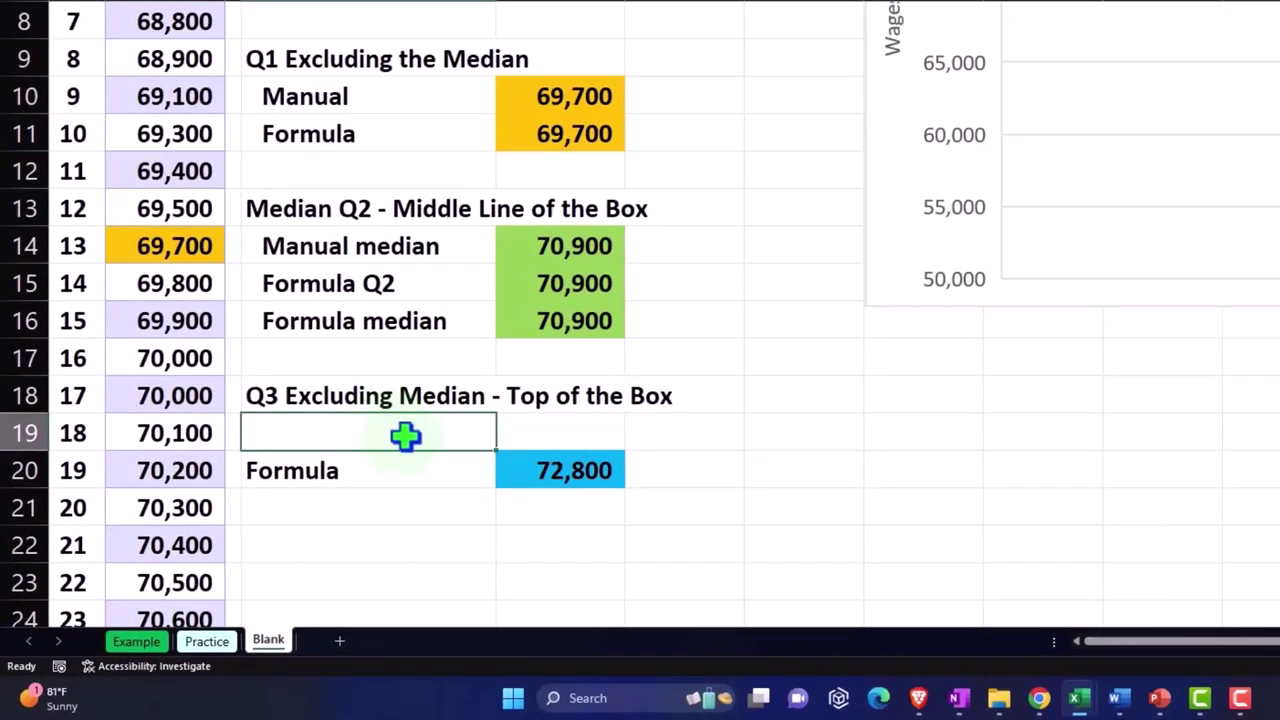
Add a 'Manual method' label in D19 with =+B40 in E19, linking to the 72,800 wage
text(Manual method)
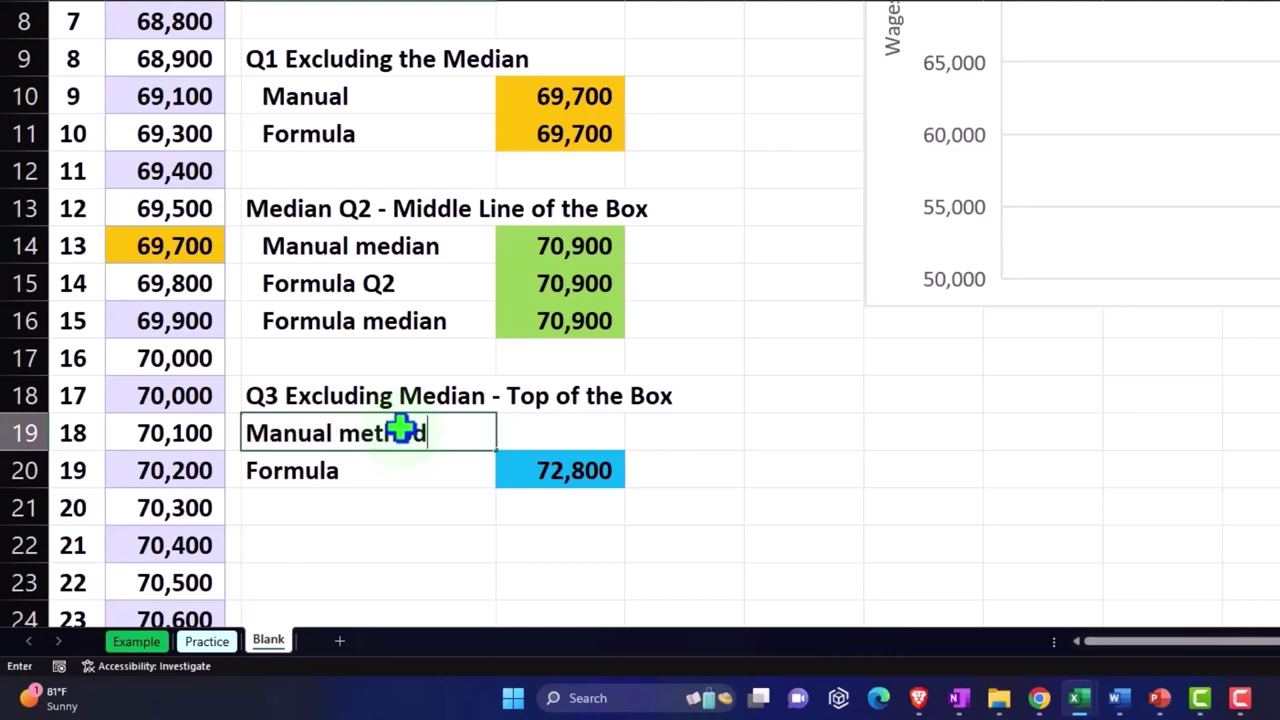
key(Tab)
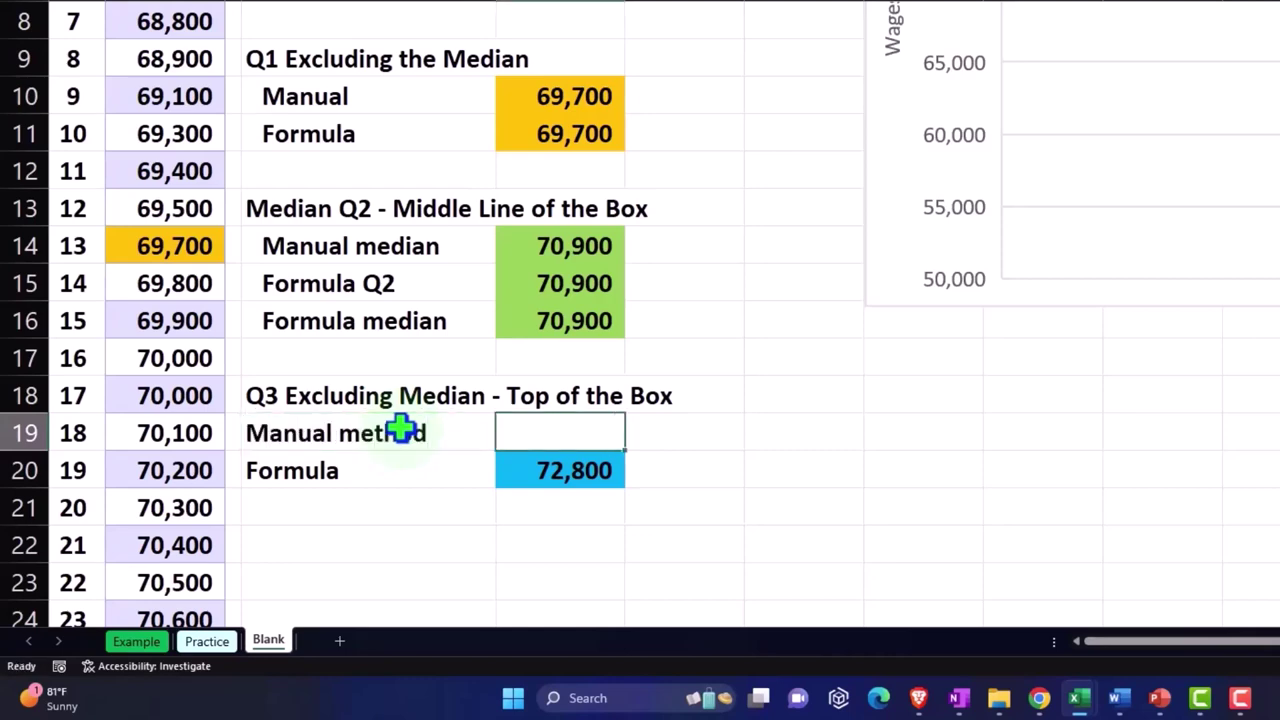
text(=)
scroll(375, 440, down, 4)
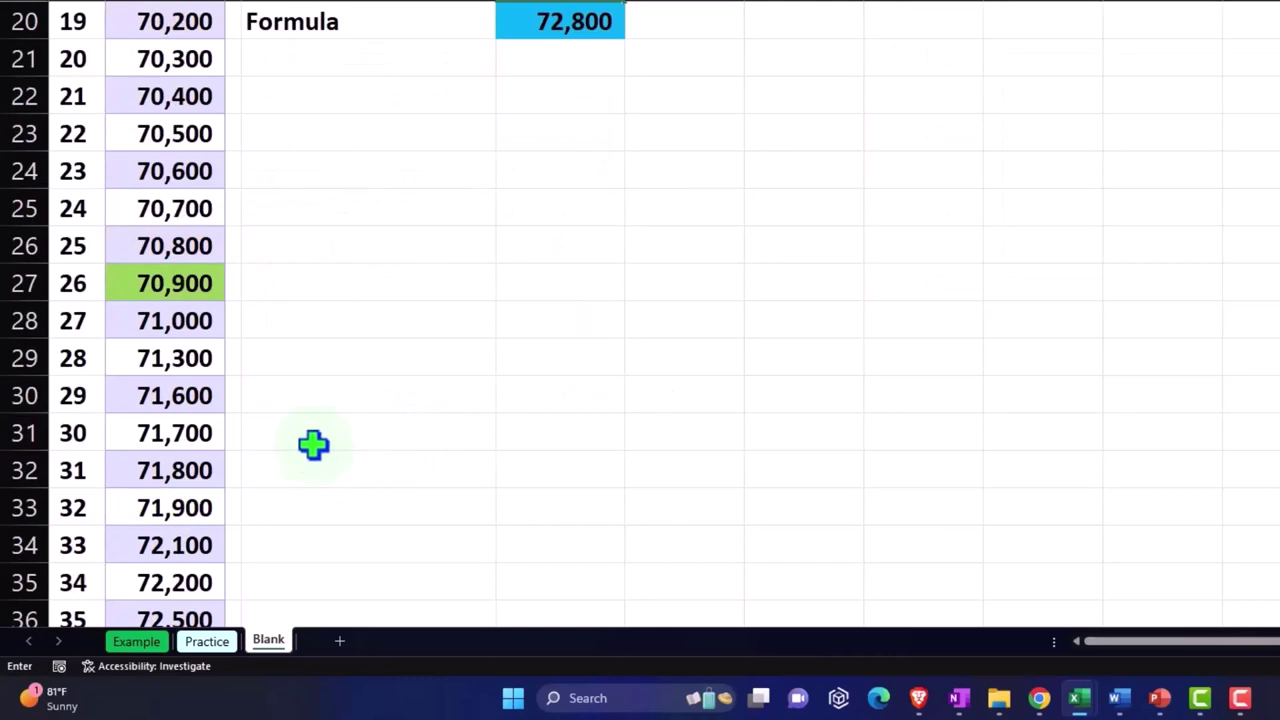
scroll(206, 338, down, 3)
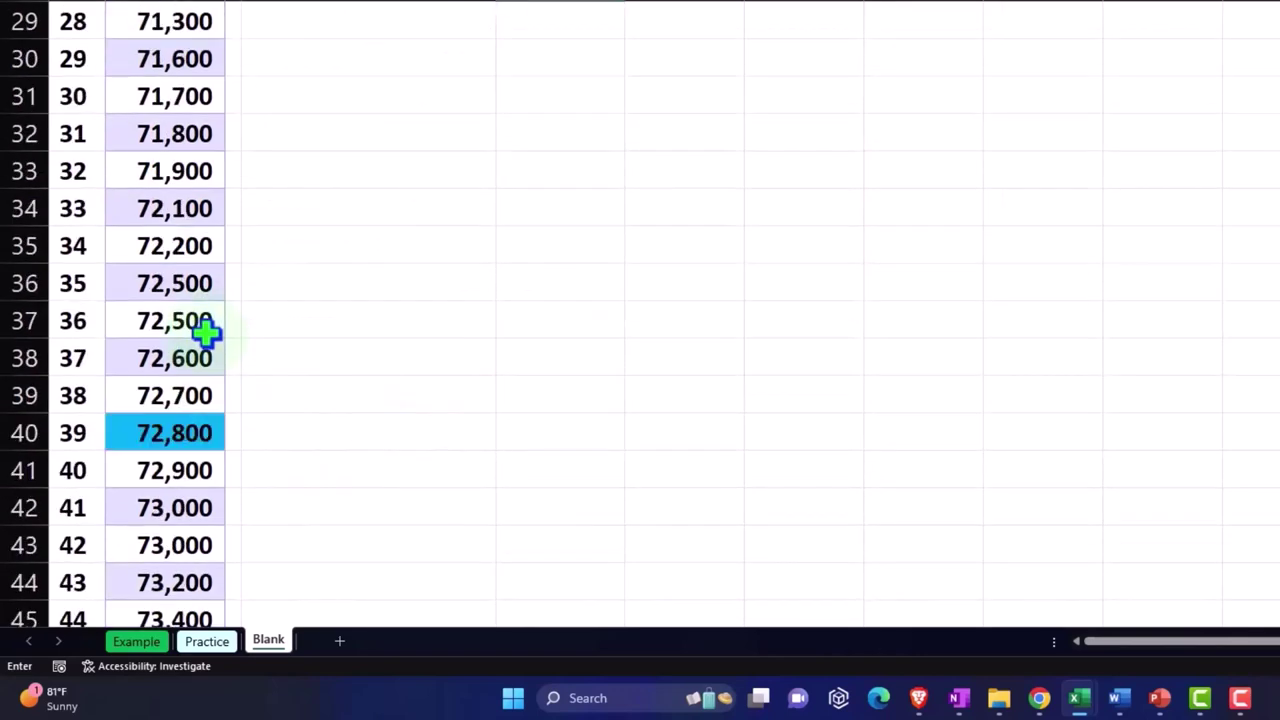
scroll(134, 245, up, 2)
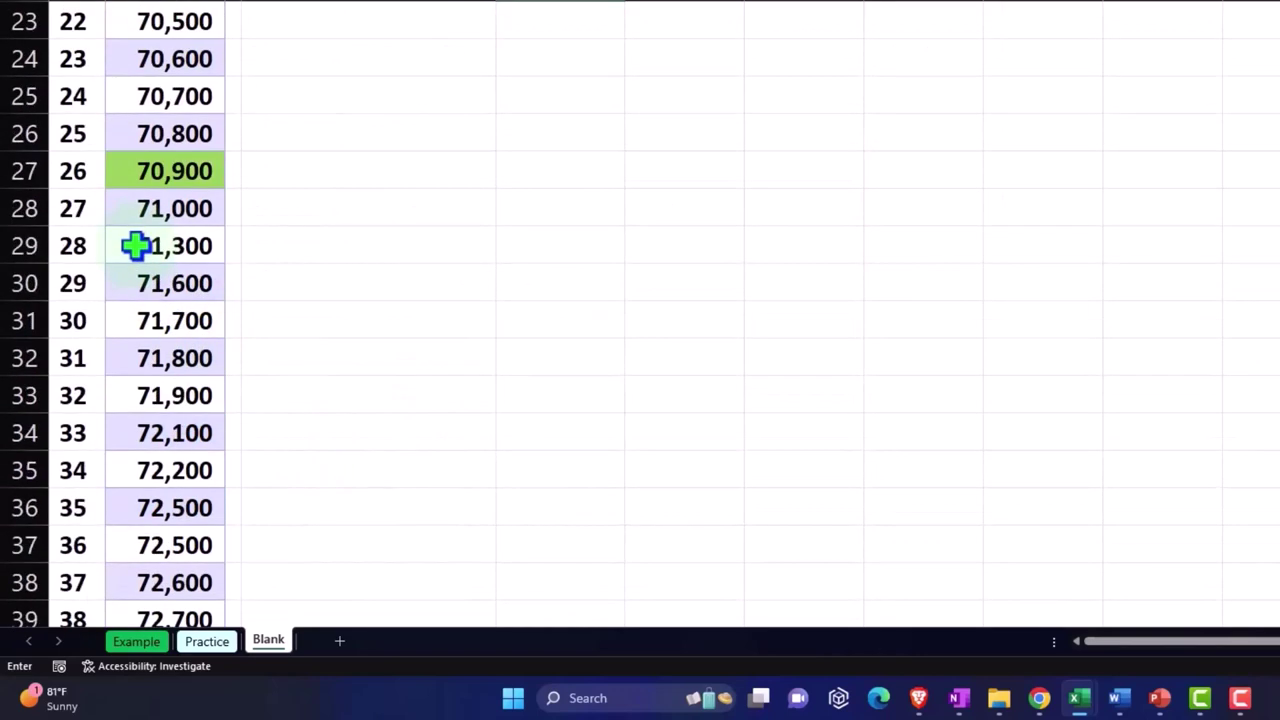
click(80, 212)
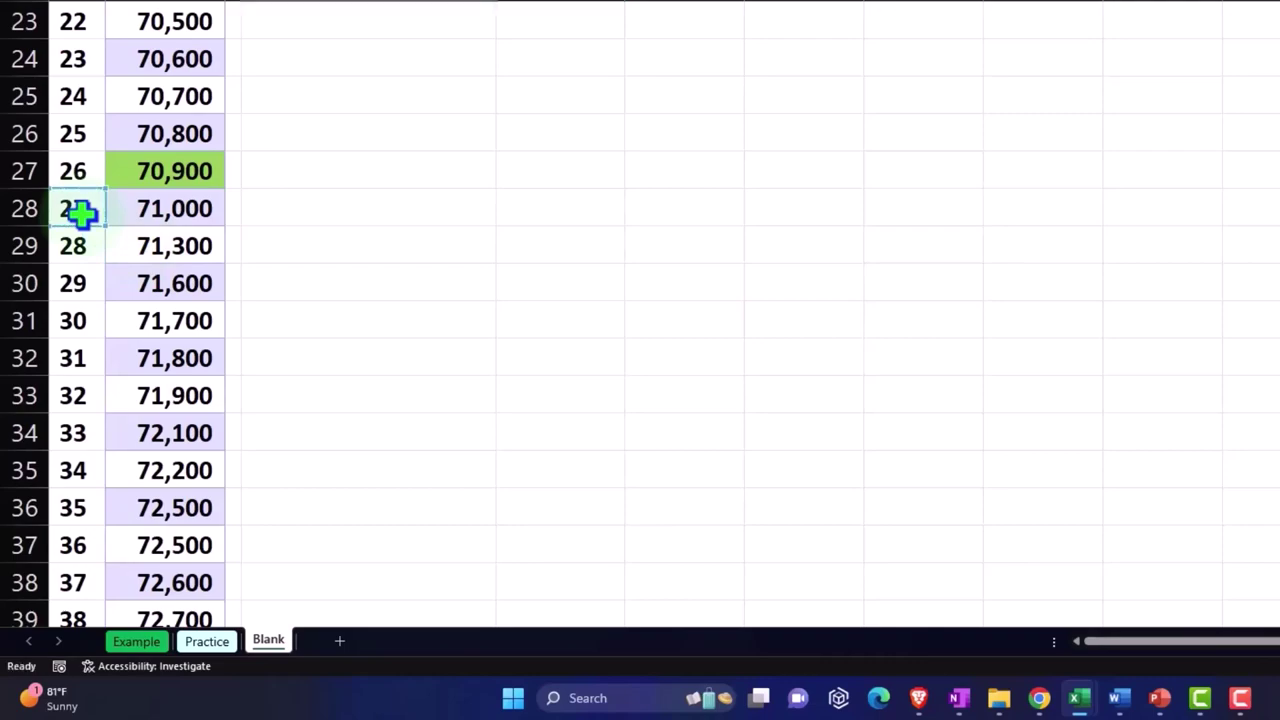
key(Return)
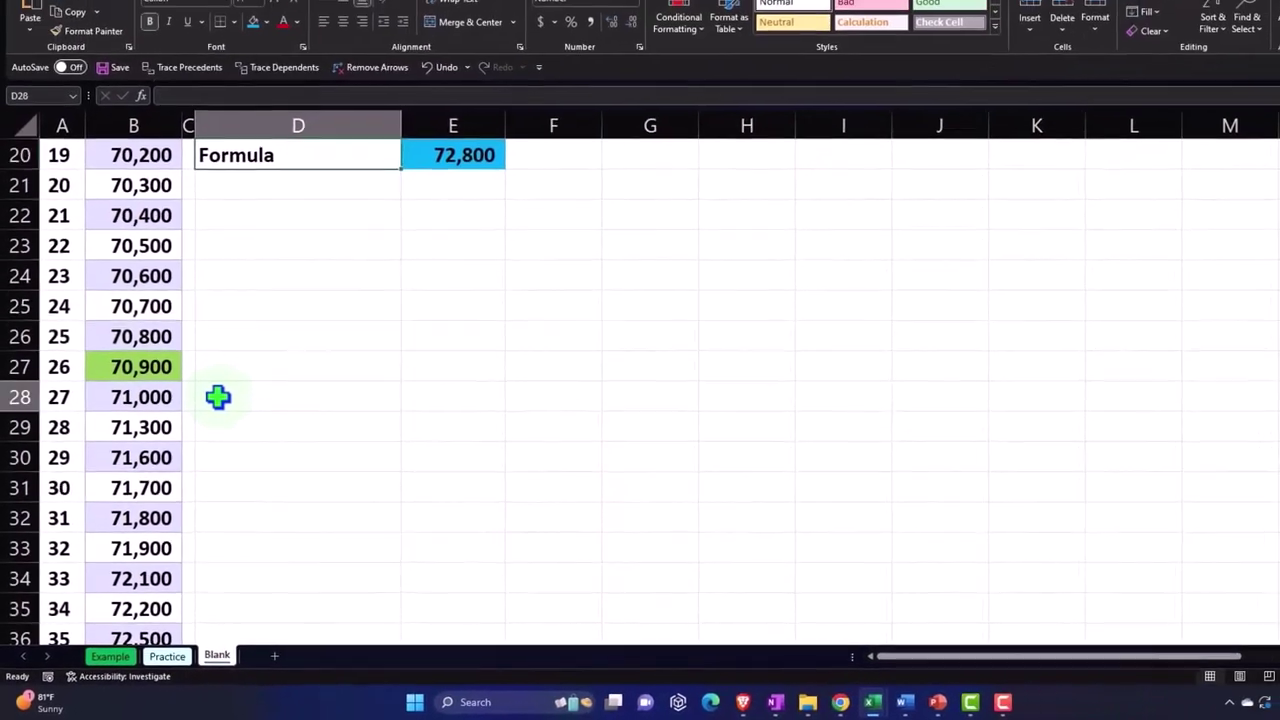
click(205, 426)
scroll(203, 460, down, 4)
scroll(211, 528, down, 3)
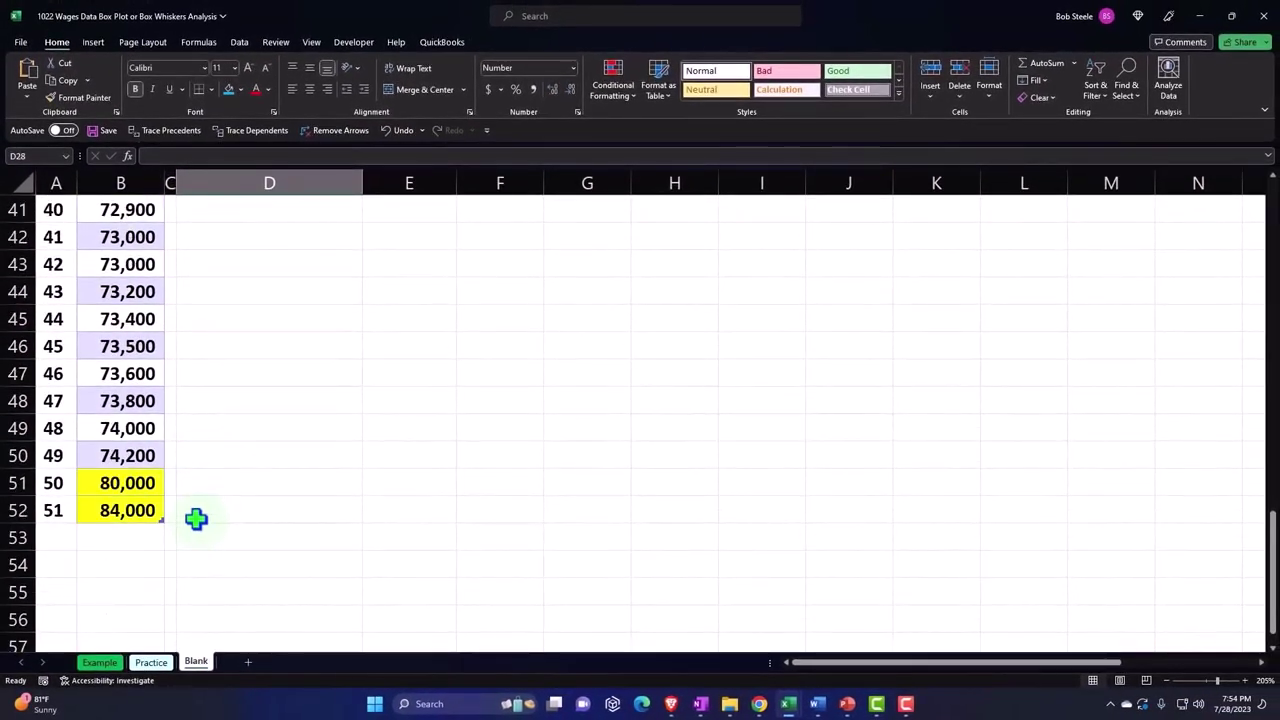
scroll(196, 517, up, 4)
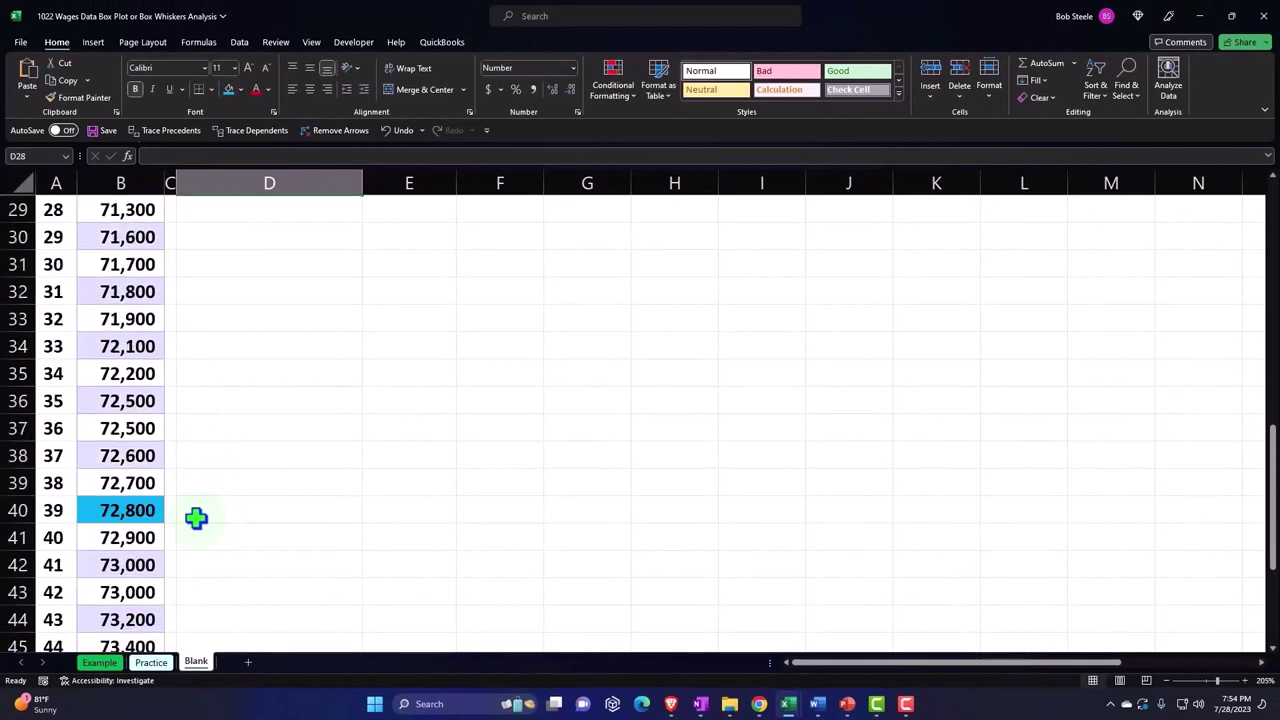
scroll(297, 434, up, 3)
scroll(371, 363, up, 2)
click(385, 346)
text(+)
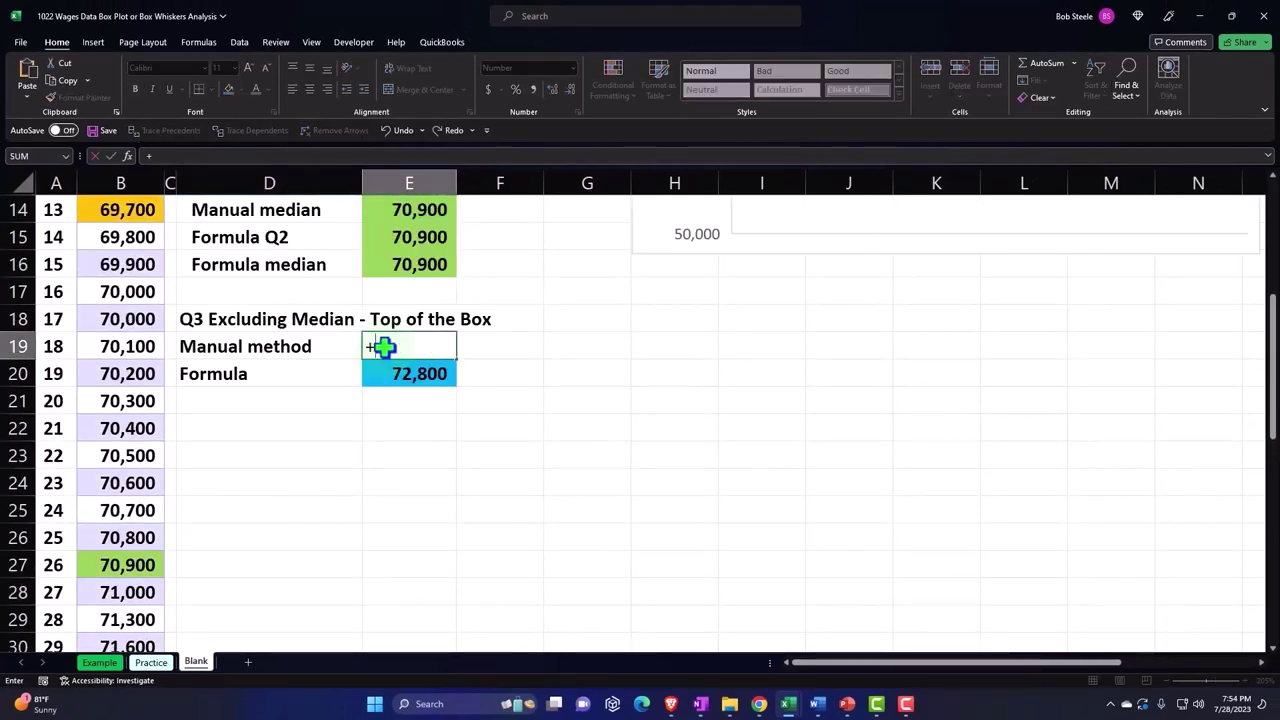
scroll(383, 363, down, 4)
scroll(240, 400, down, 2)
click(128, 428)
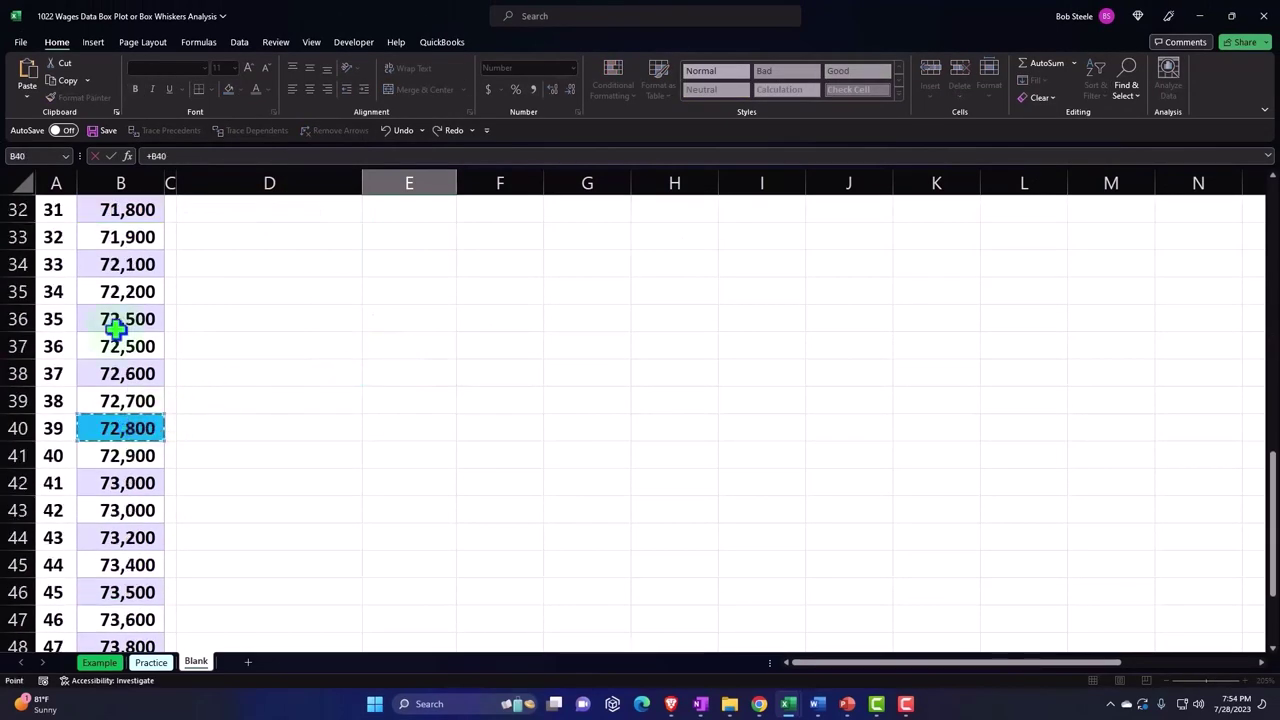
key(Return)
scroll(288, 311, up, 4)
scroll(405, 311, up, 3)
Fill the manual Q3 value blue and indent the Manual method and Formula labels
click(410, 432)
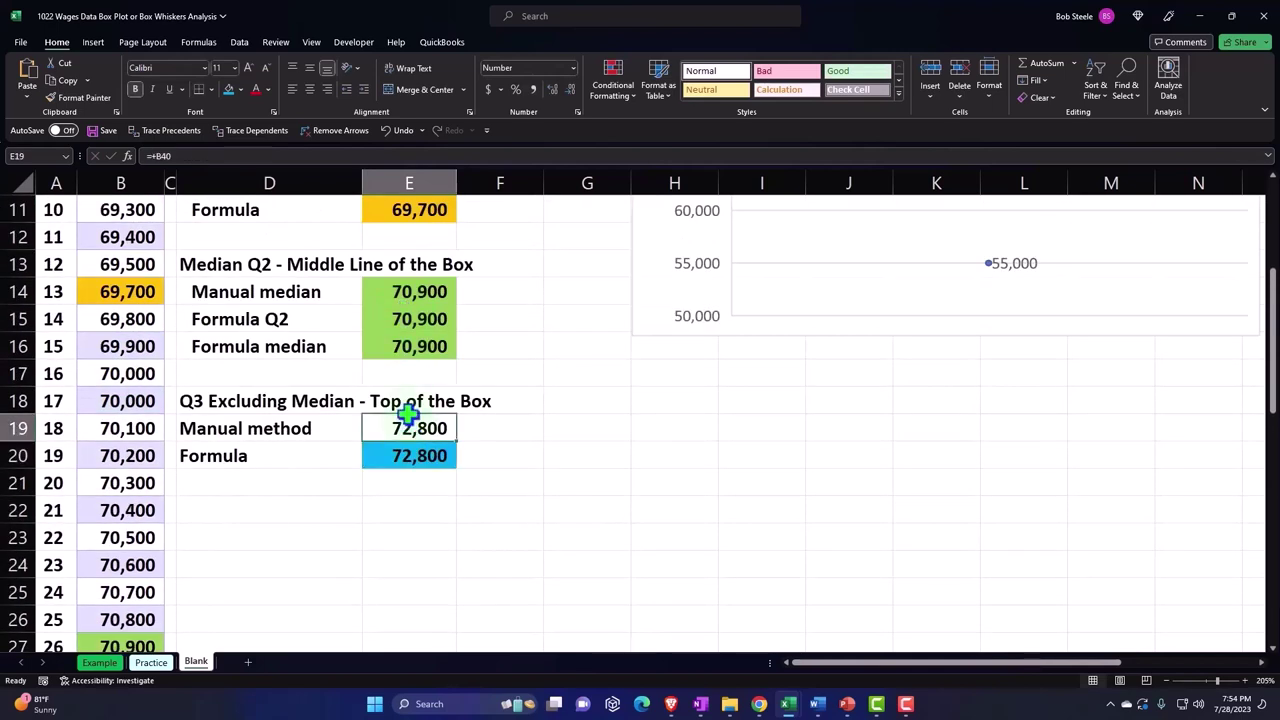
click(230, 92)
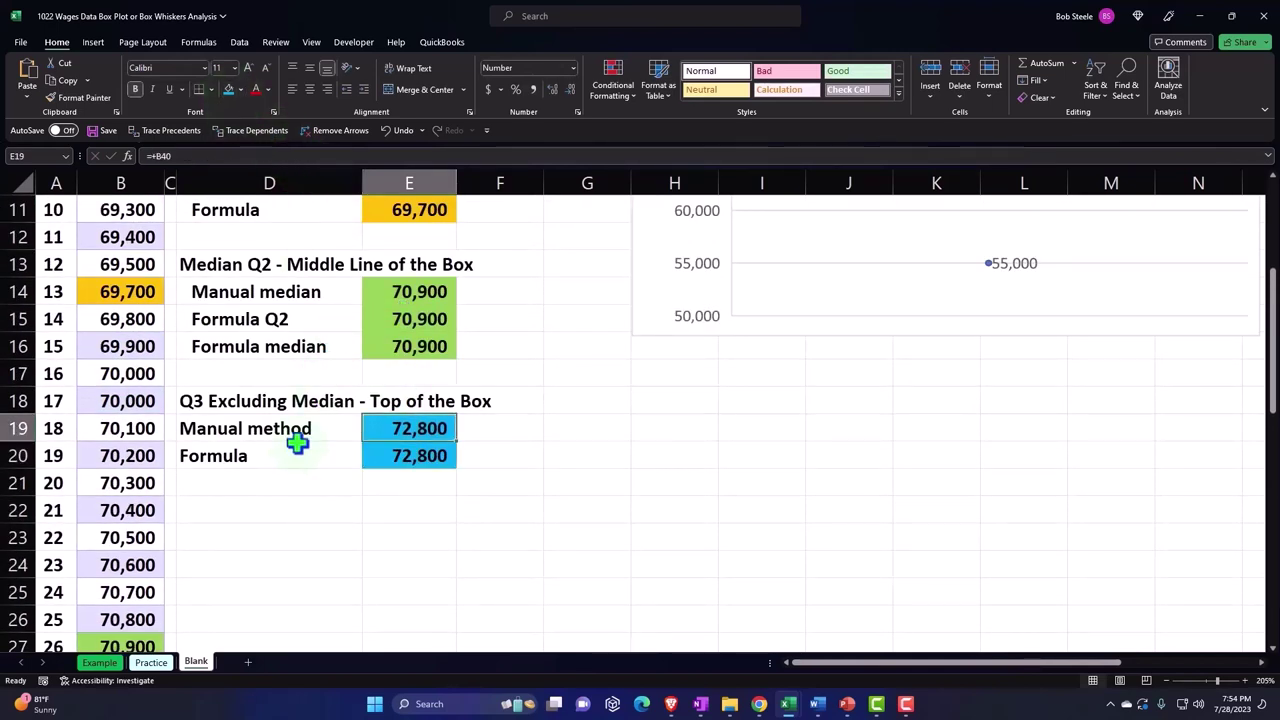
drag(294, 434, 294, 455)
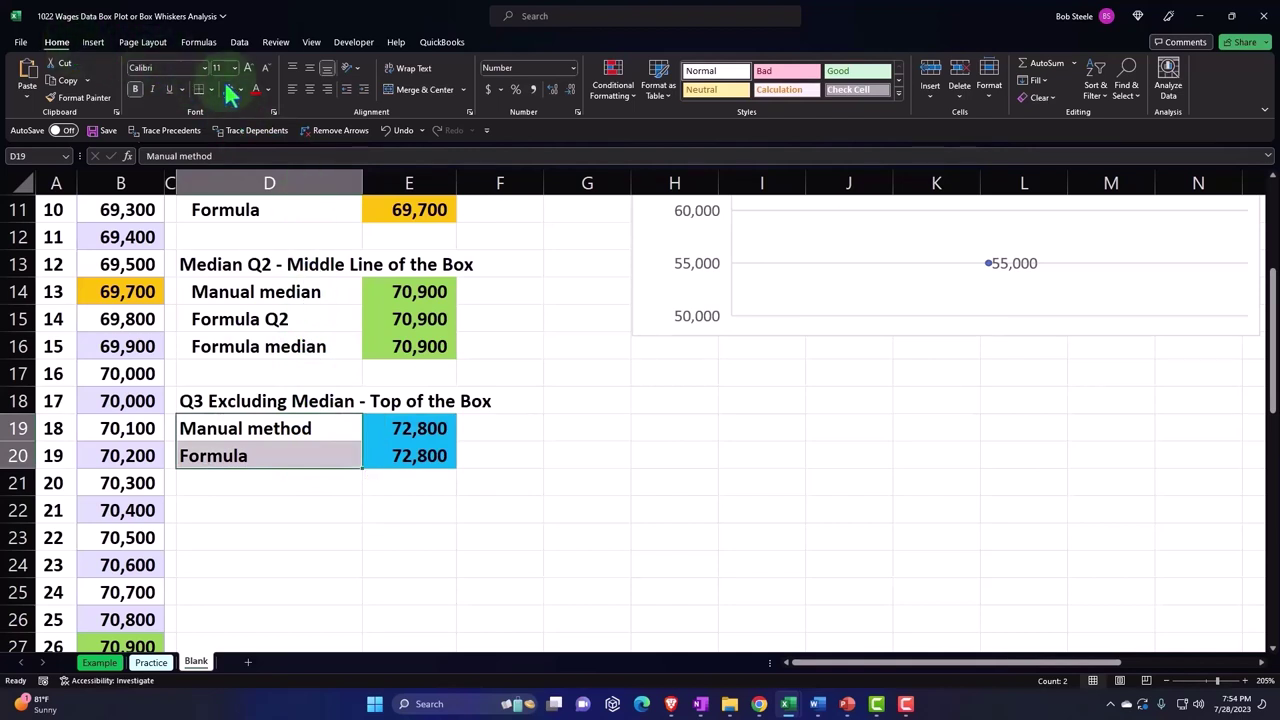
click(364, 89)
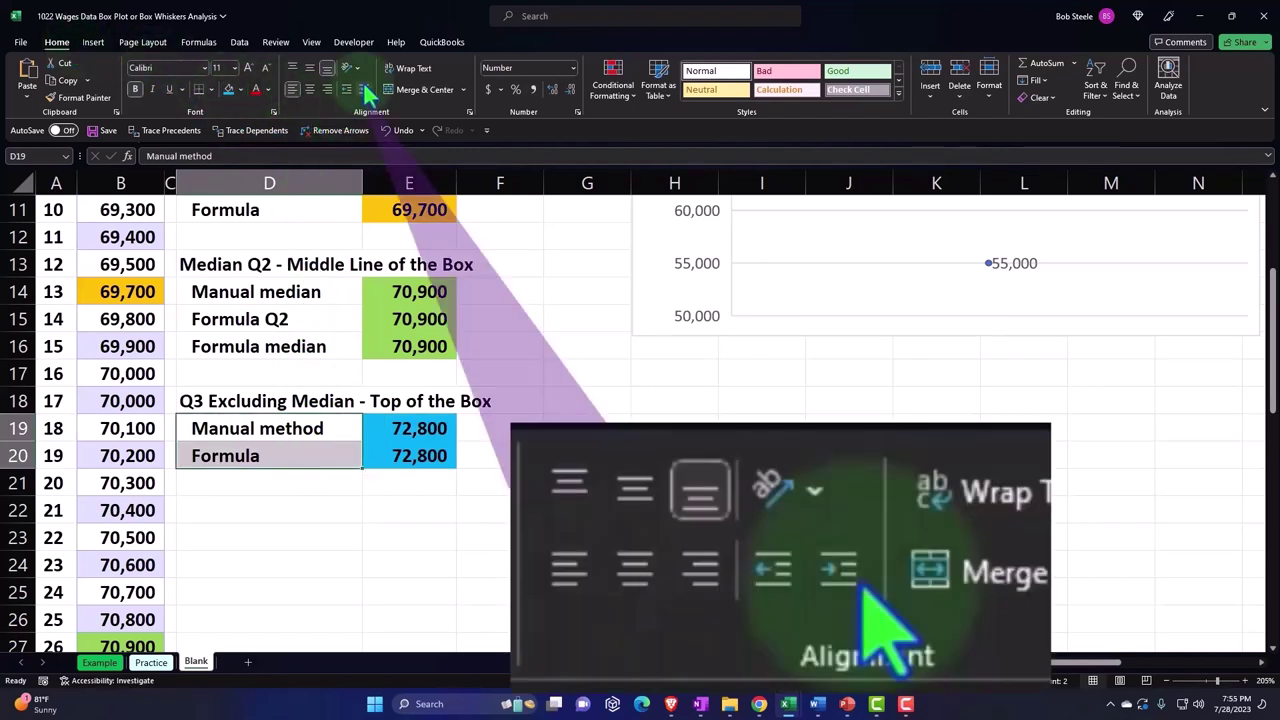
click(762, 483)
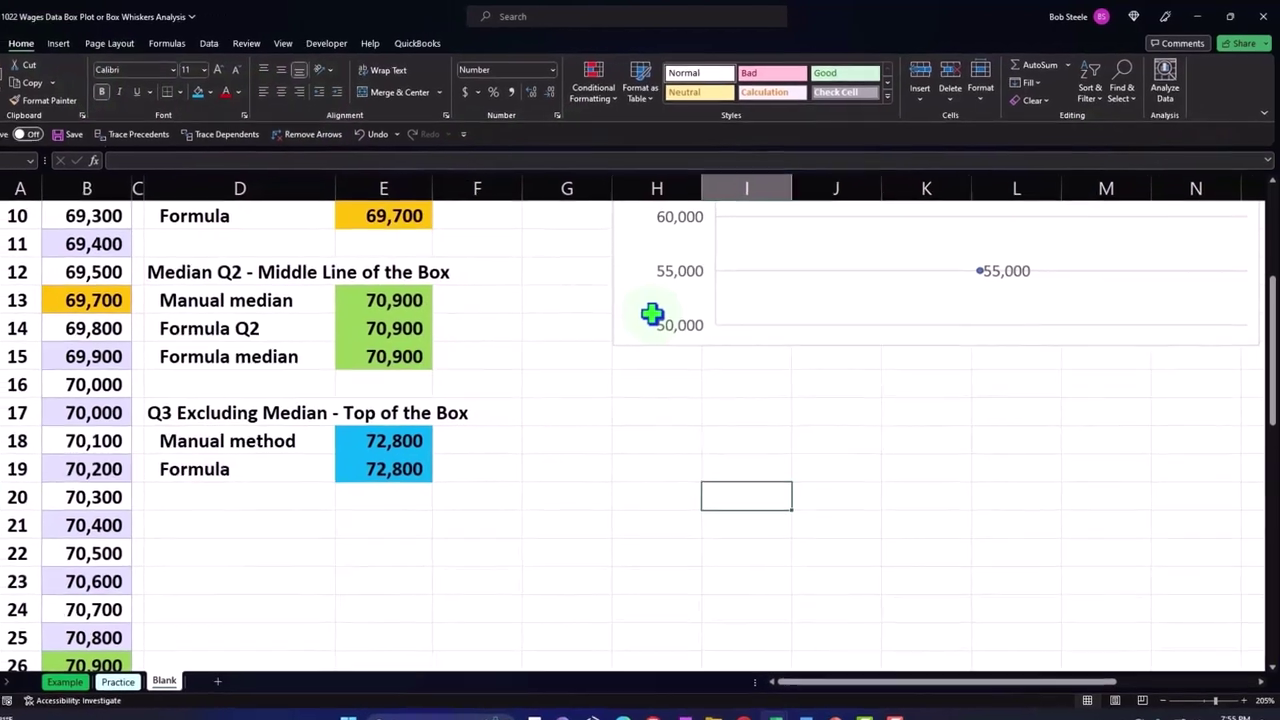
scroll(652, 314, up, 3)
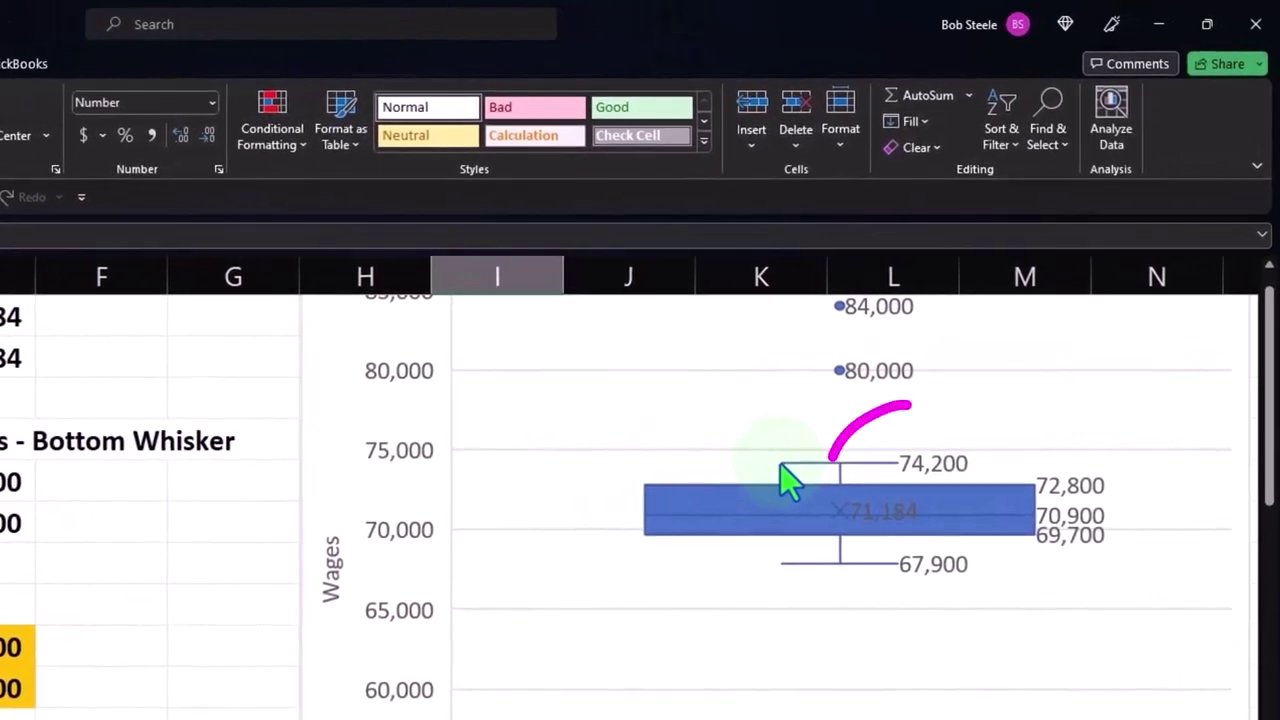
scroll(181, 558, down, 2)
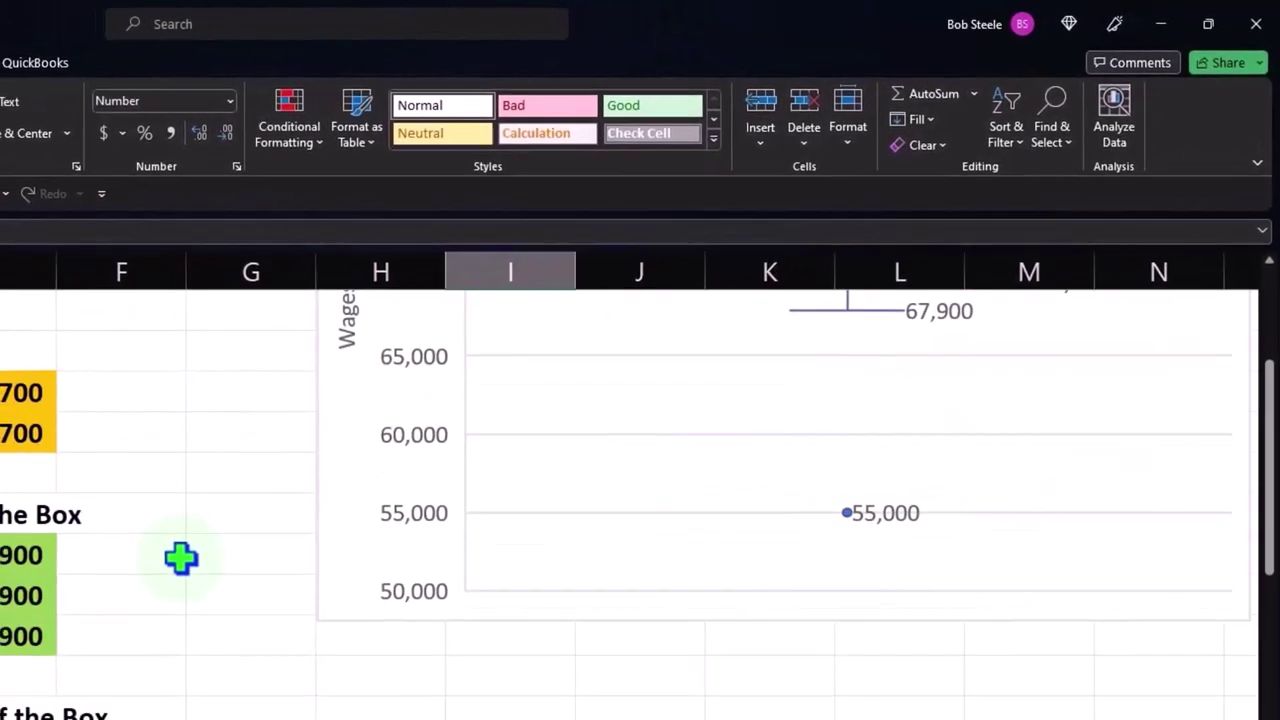
scroll(181, 558, down, 1)
click(236, 514)
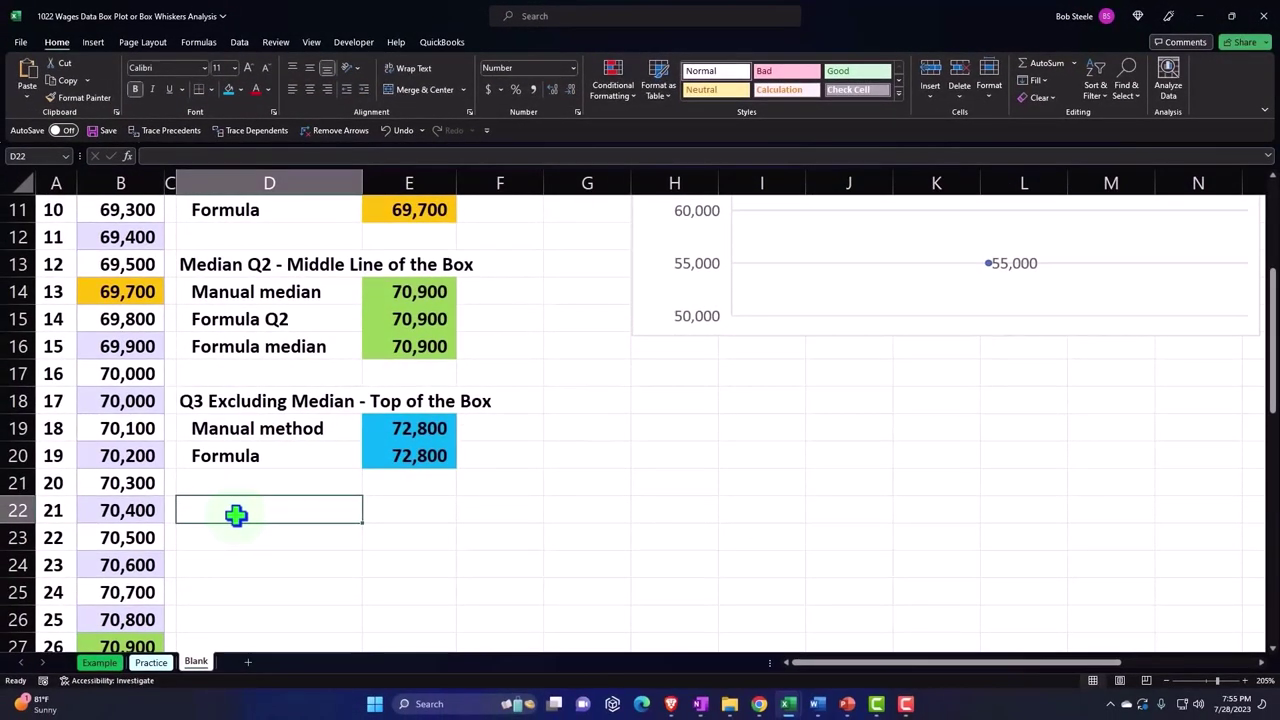
text(Max Q4 - Top)
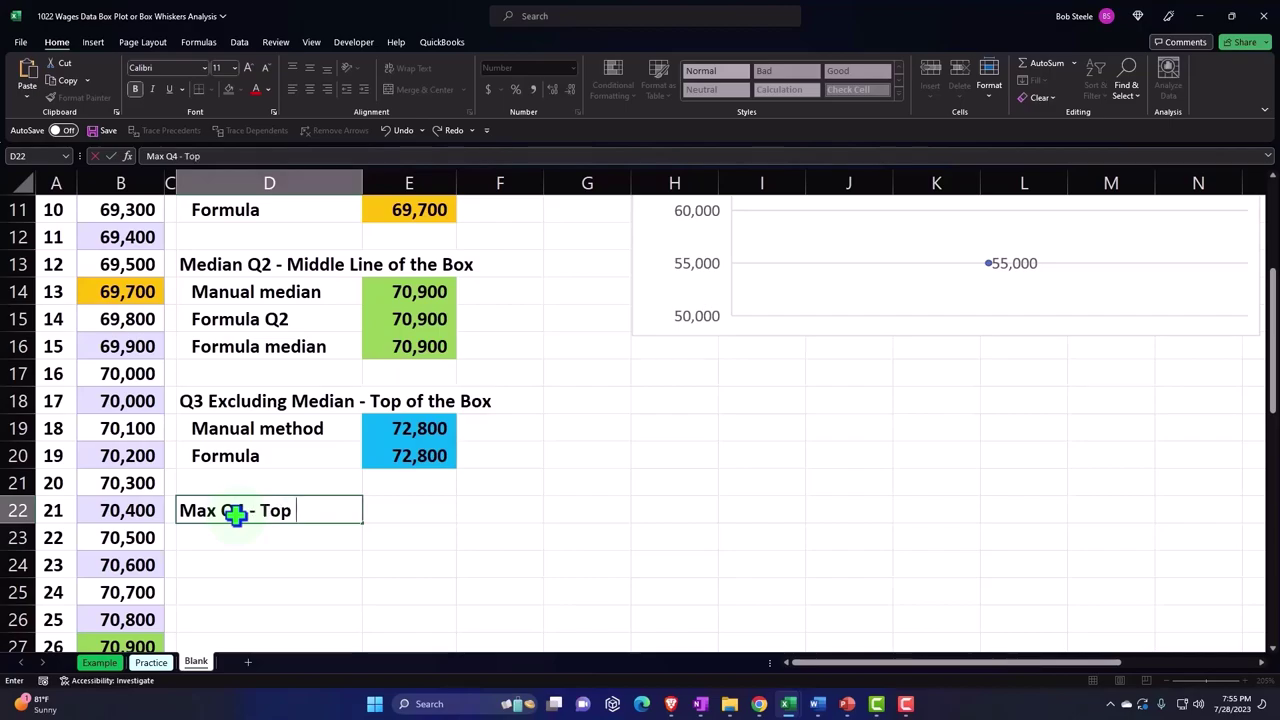
text(Whisker)
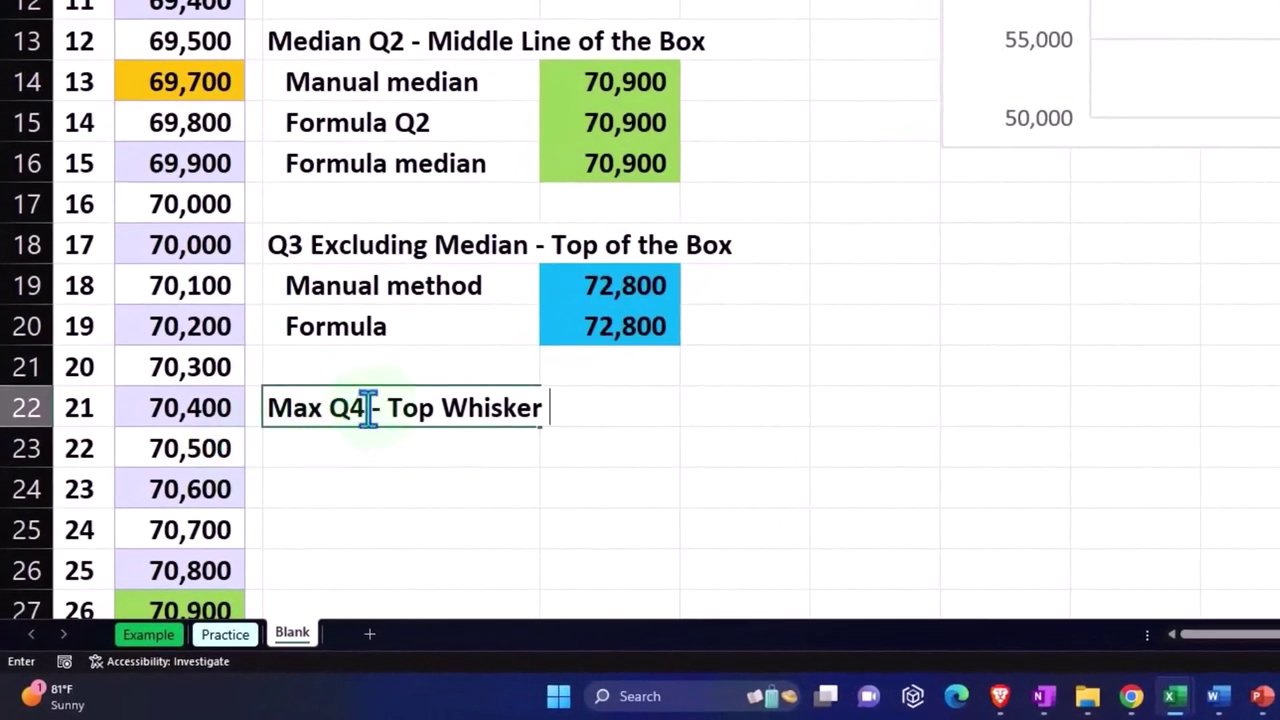
click(360, 412)
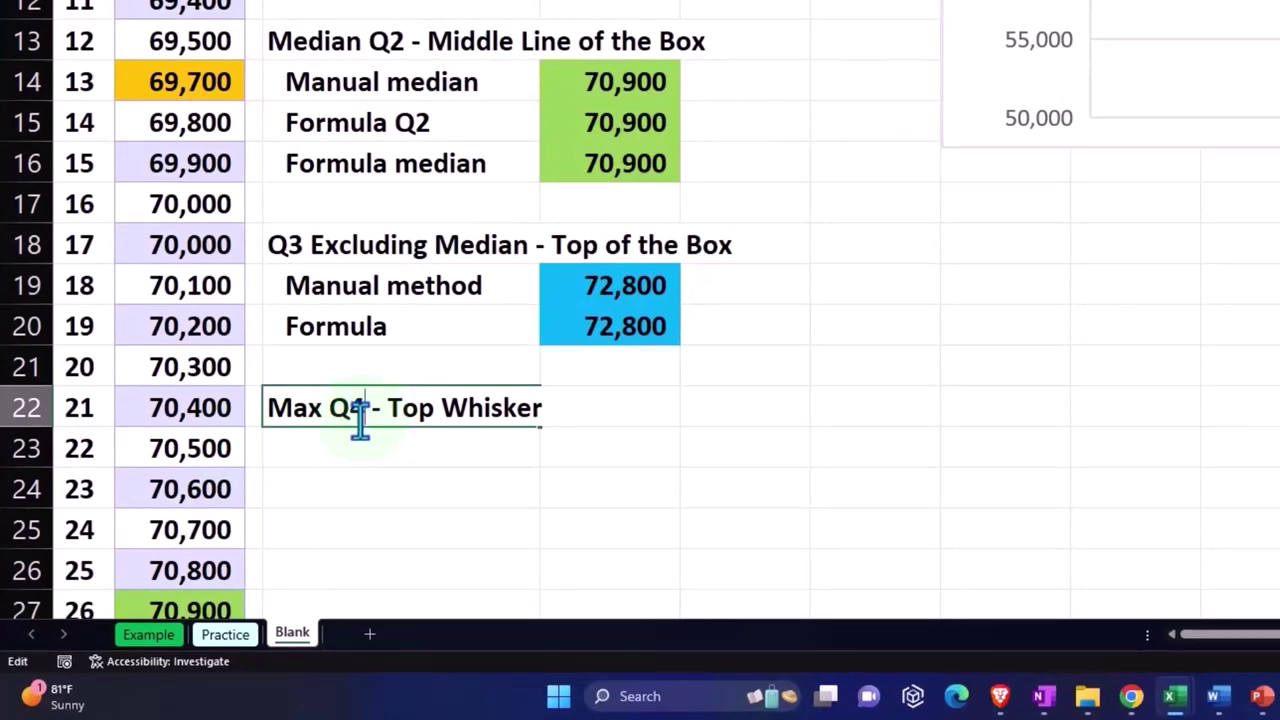
key(BackSpace)
key(BackSpace)
key(BackSpace)
key(Return)
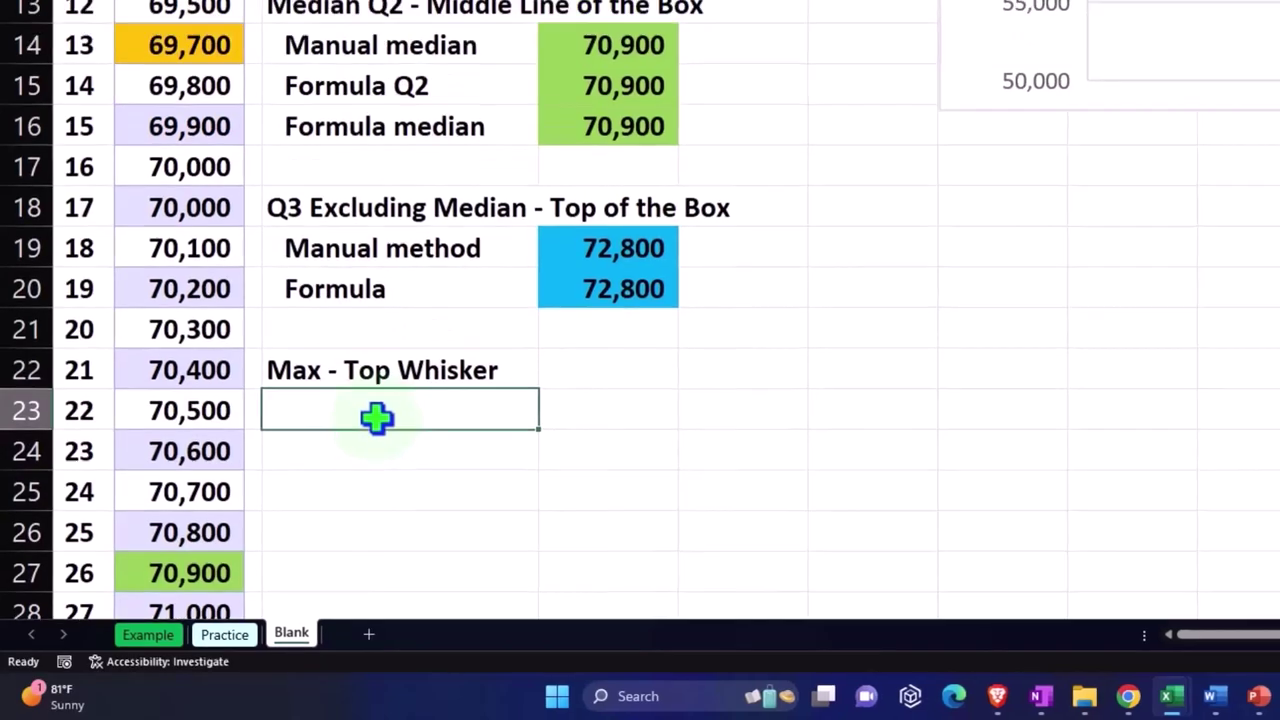
scroll(789, 417, up, 4)
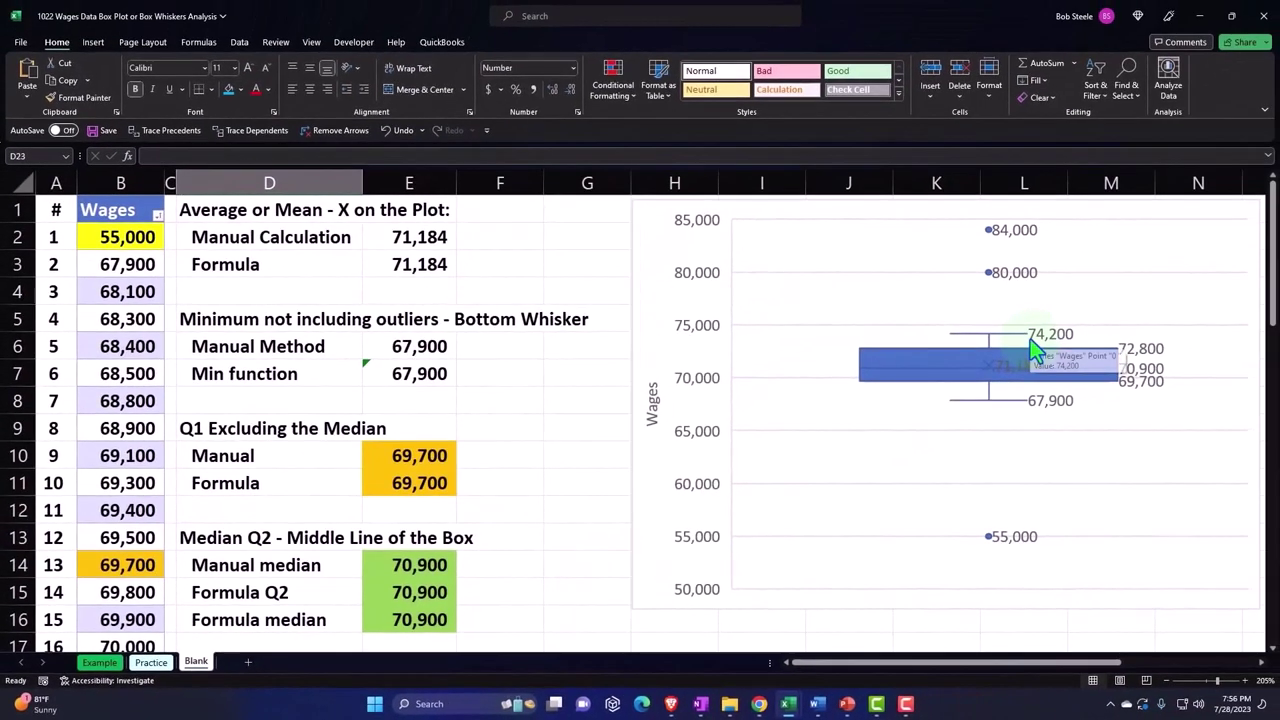
mouse_move(1032, 342)
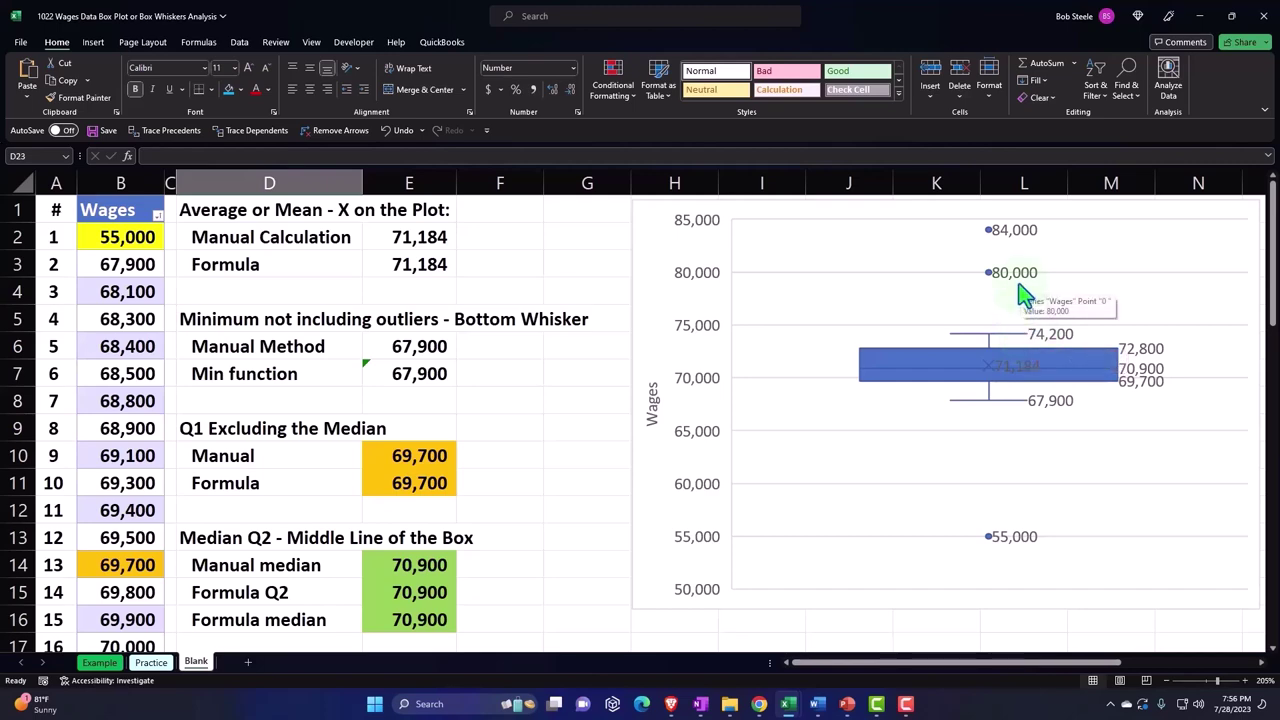
scroll(511, 428, down, 4)
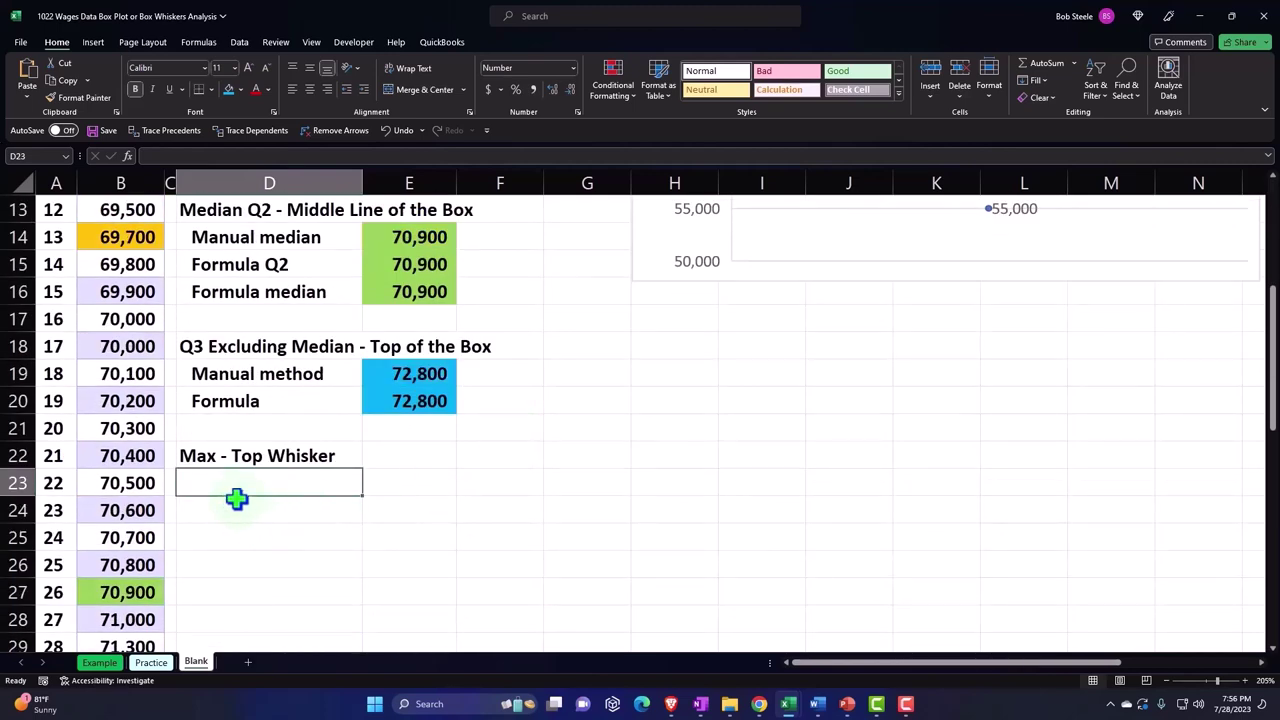
Label D23 'Manual method' and highlight 74,200 alongside the two outlier wages
text(Manual)
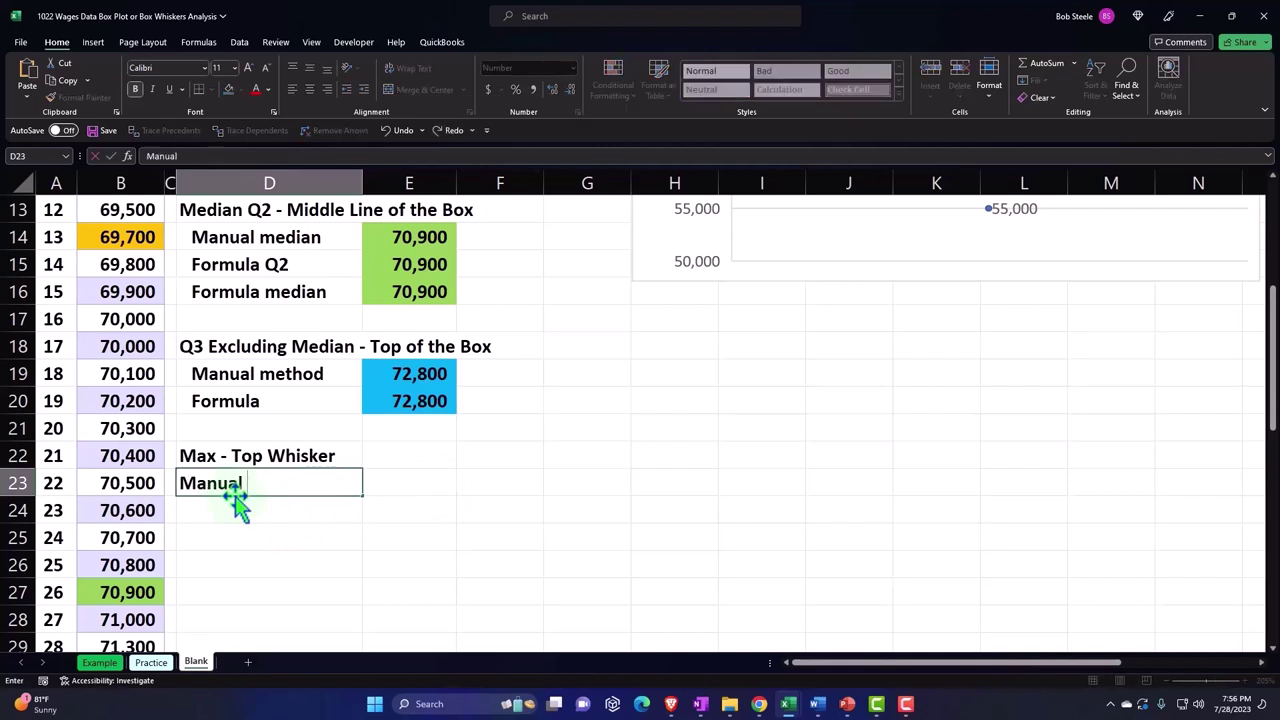
text( method)
key(Tab)
scroll(233, 508, down, 3)
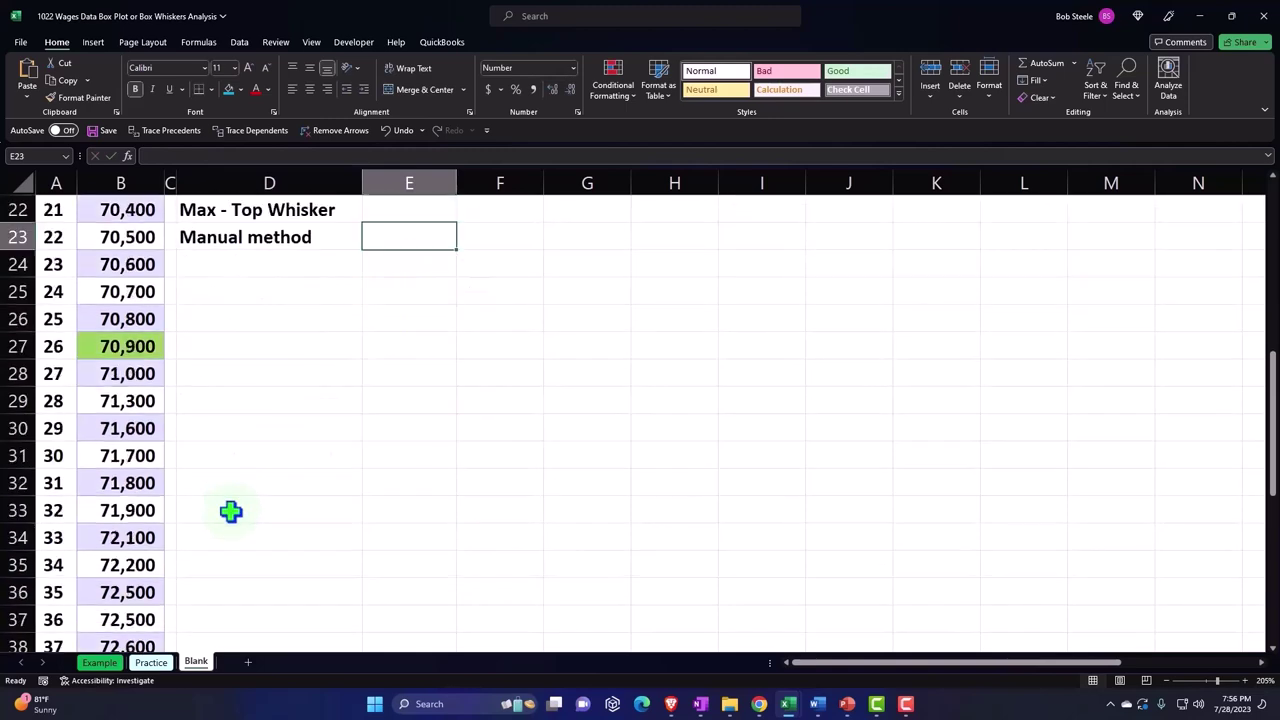
scroll(231, 511, down, 3)
scroll(231, 511, down, 2)
scroll(231, 511, down, 2)
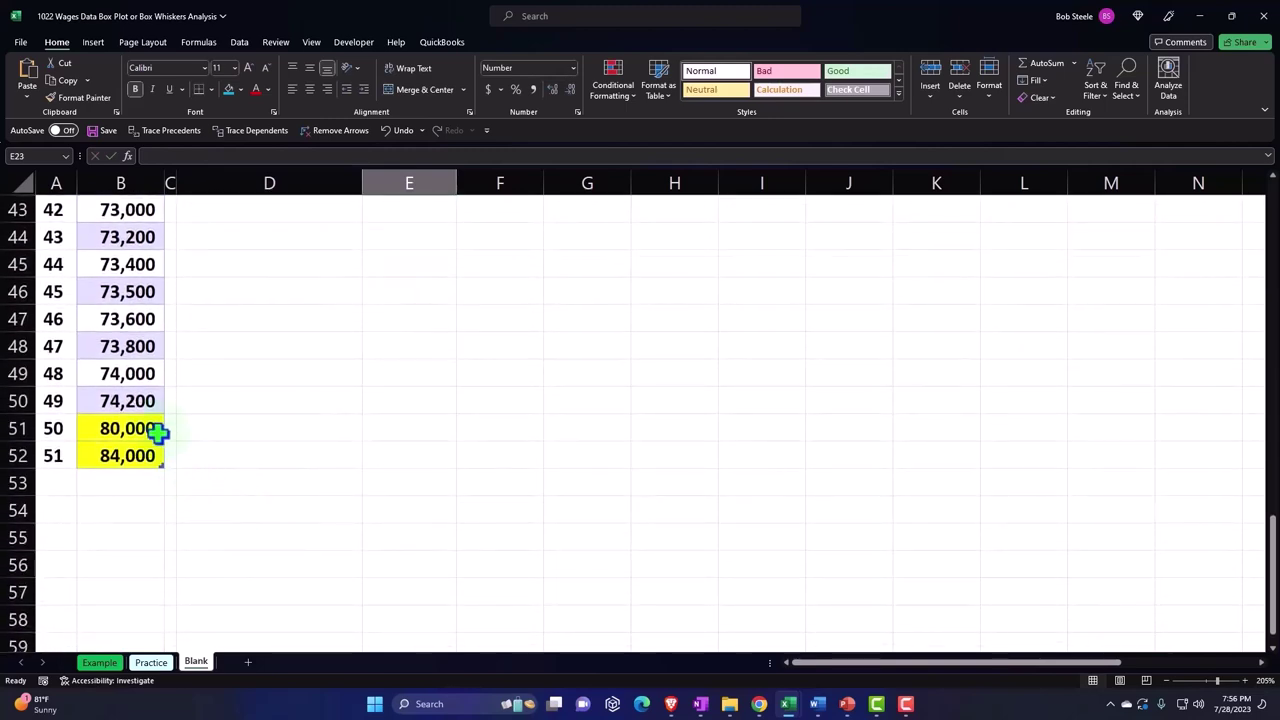
drag(134, 398, 173, 455)
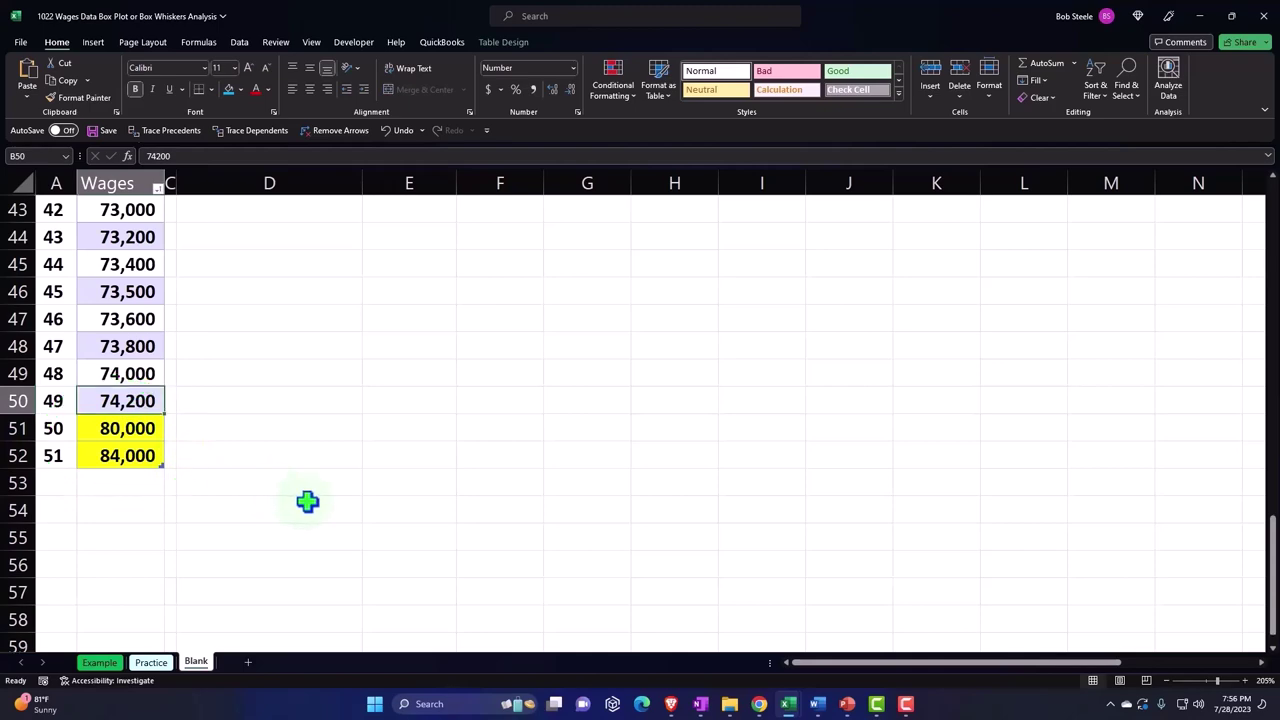
scroll(307, 501, up, 9)
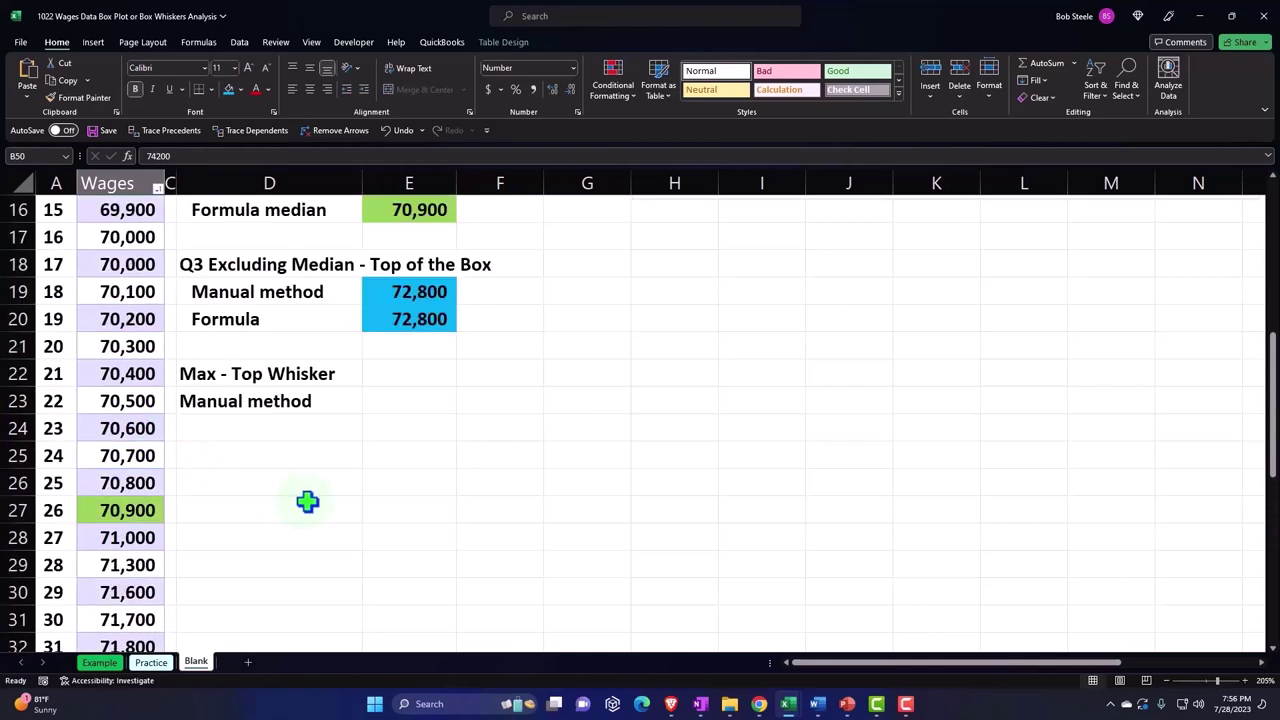
Link E23 to the 74,200 wage in B50
click(418, 401)
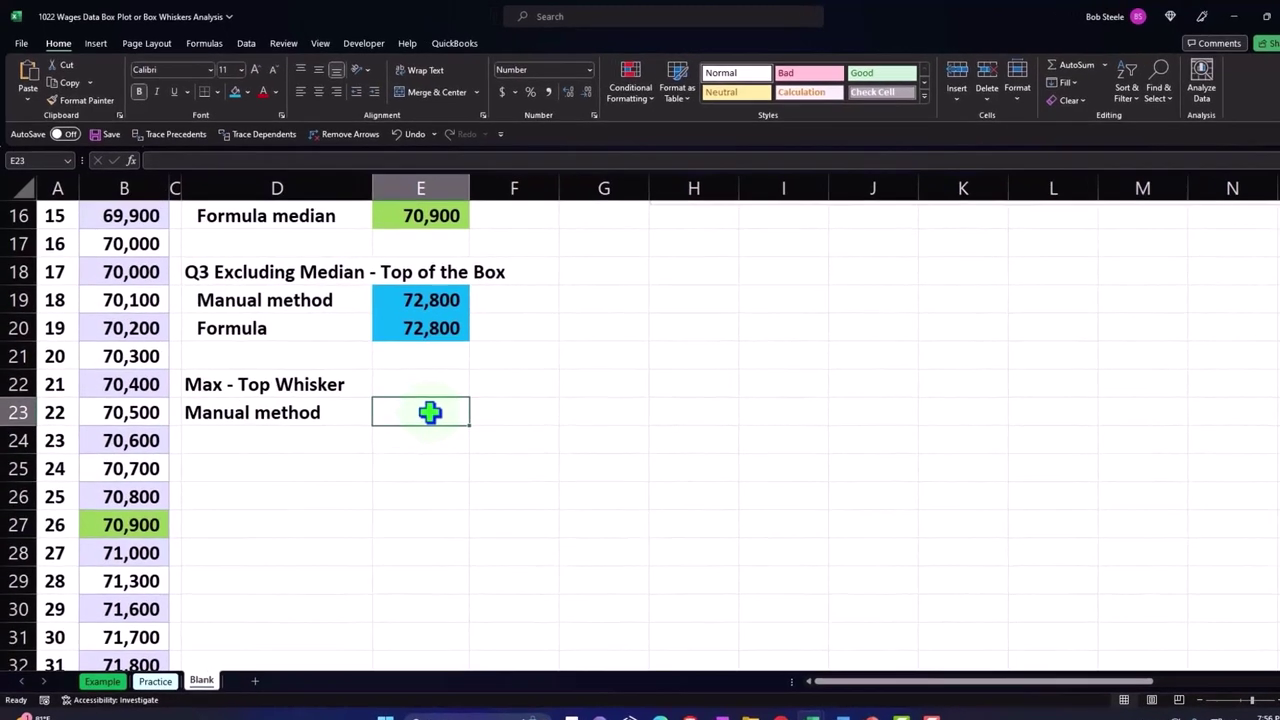
text(=)
scroll(418, 401, down, 3)
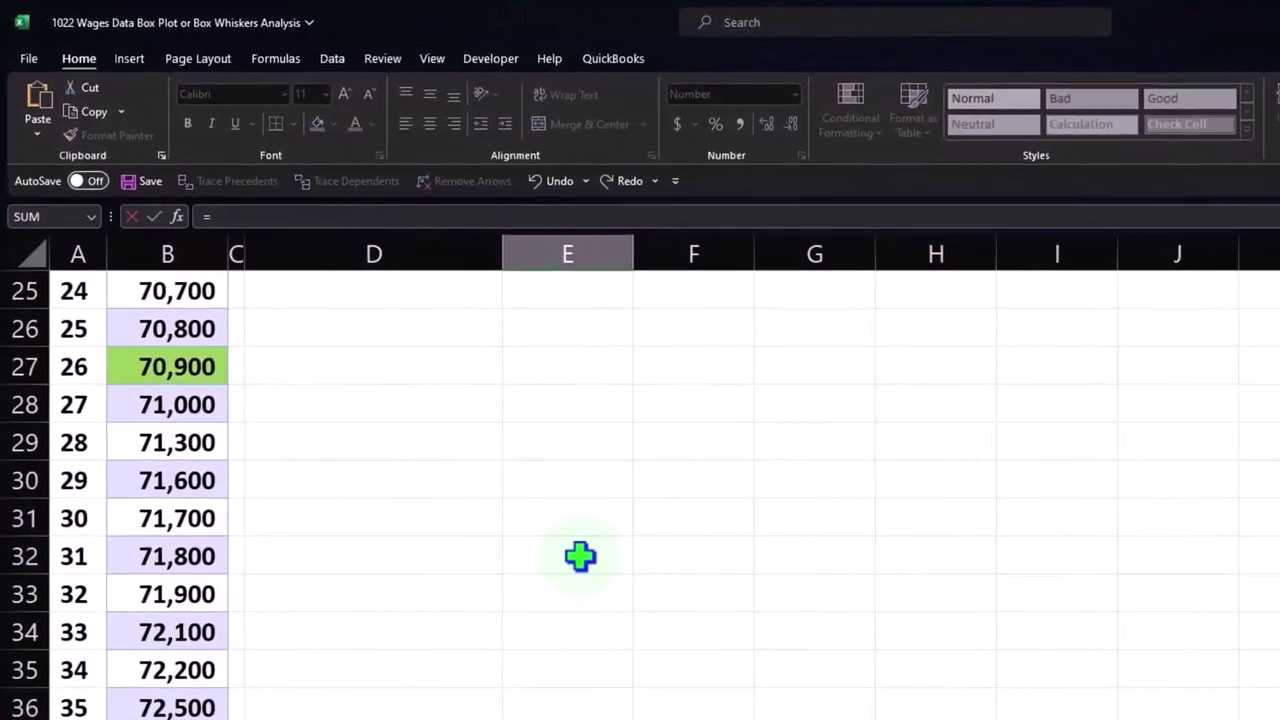
scroll(580, 556, down, 2)
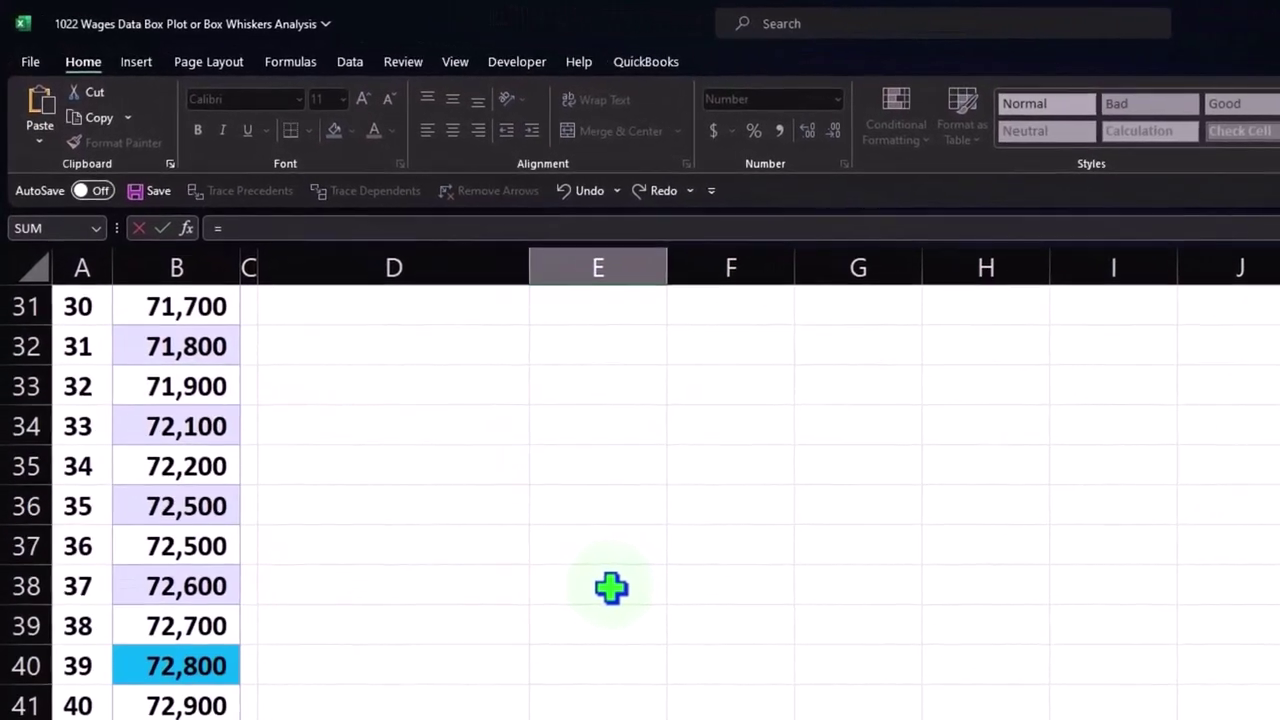
scroll(608, 586, down, 3)
click(180, 705)
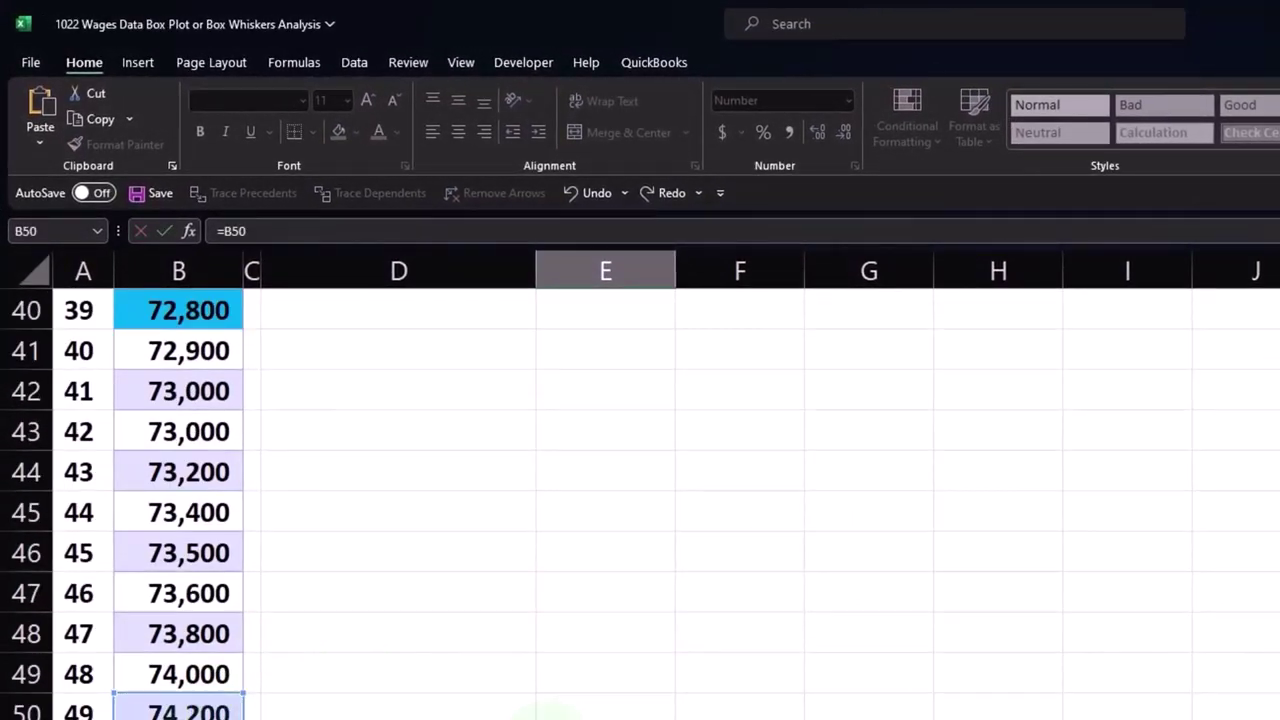
key(Return)
scroll(820, 654, up, 8)
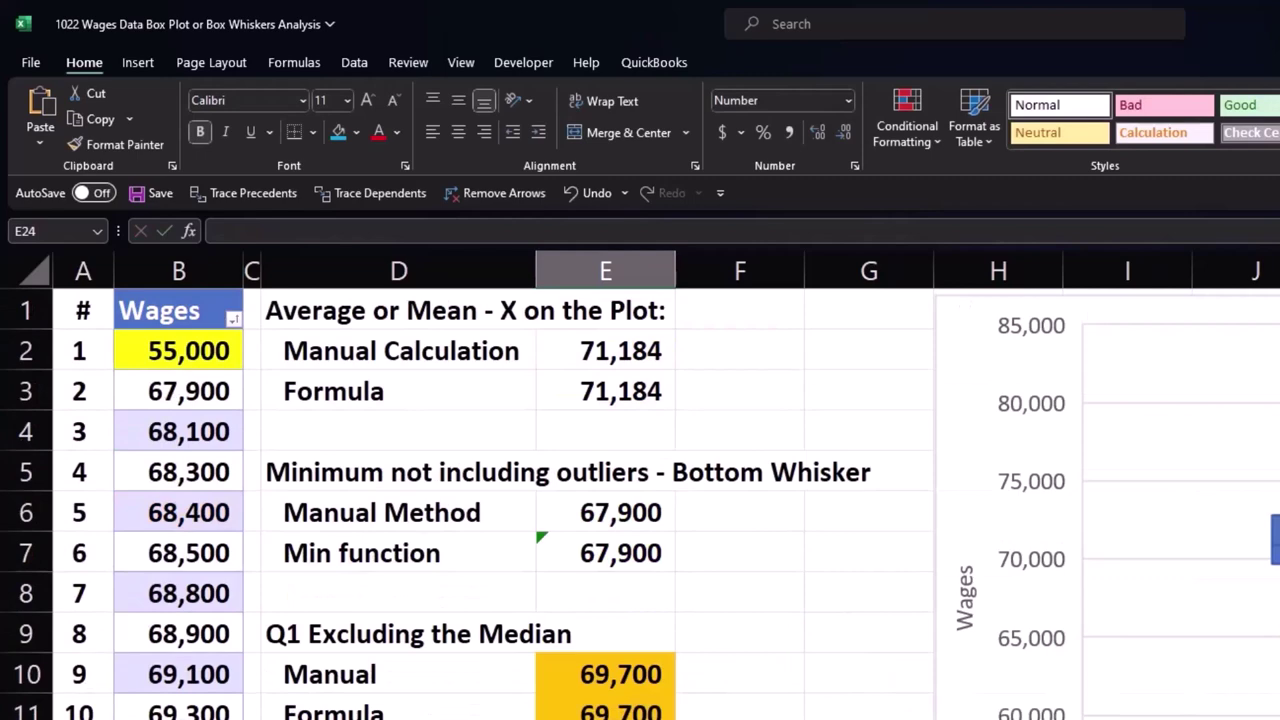
scroll(732, 715, down, 4)
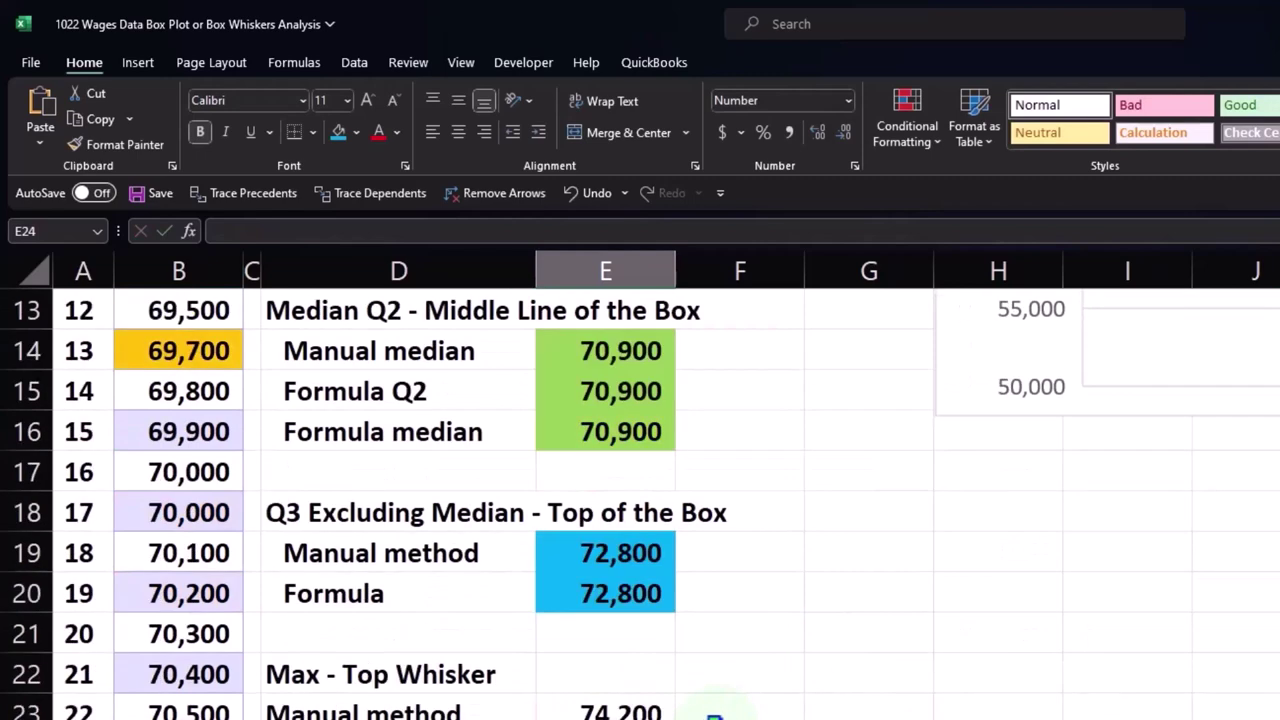
scroll(506, 697, down, 1)
Label D24 'Formula' and enter =MAX(B3:B50) in E24, returning 74,200
click(404, 636)
text(M)
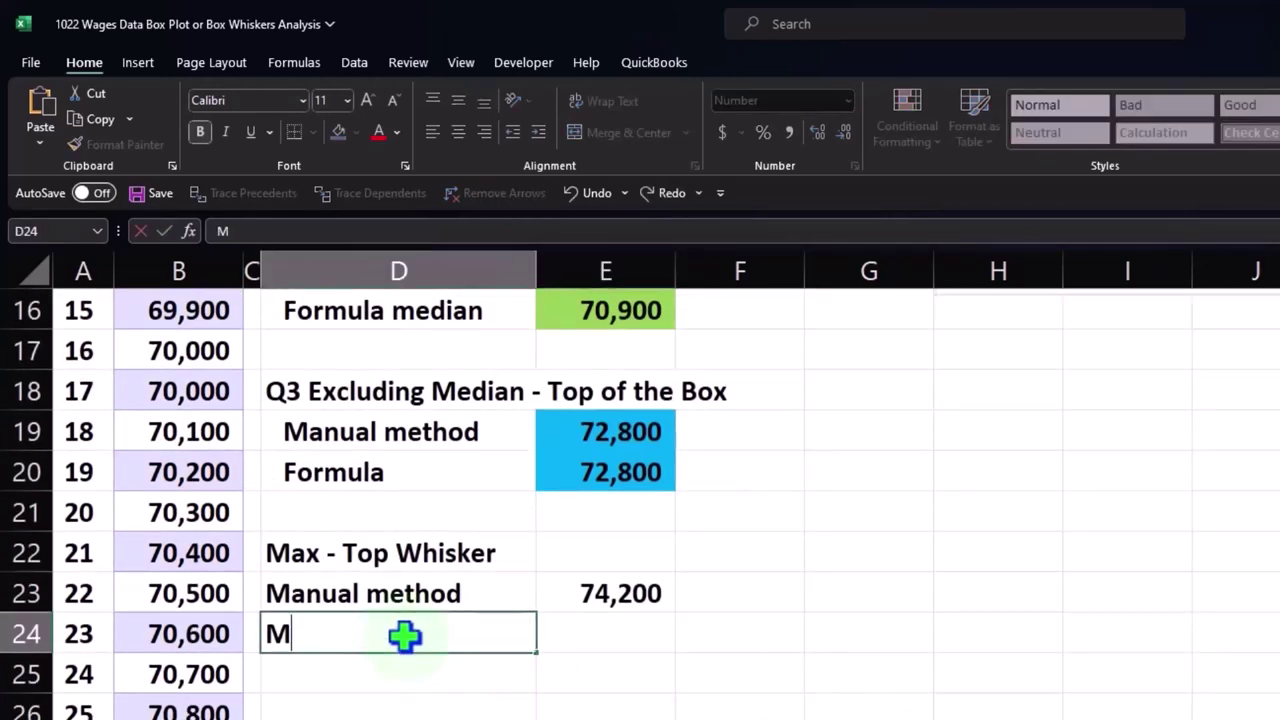
text(ax for)
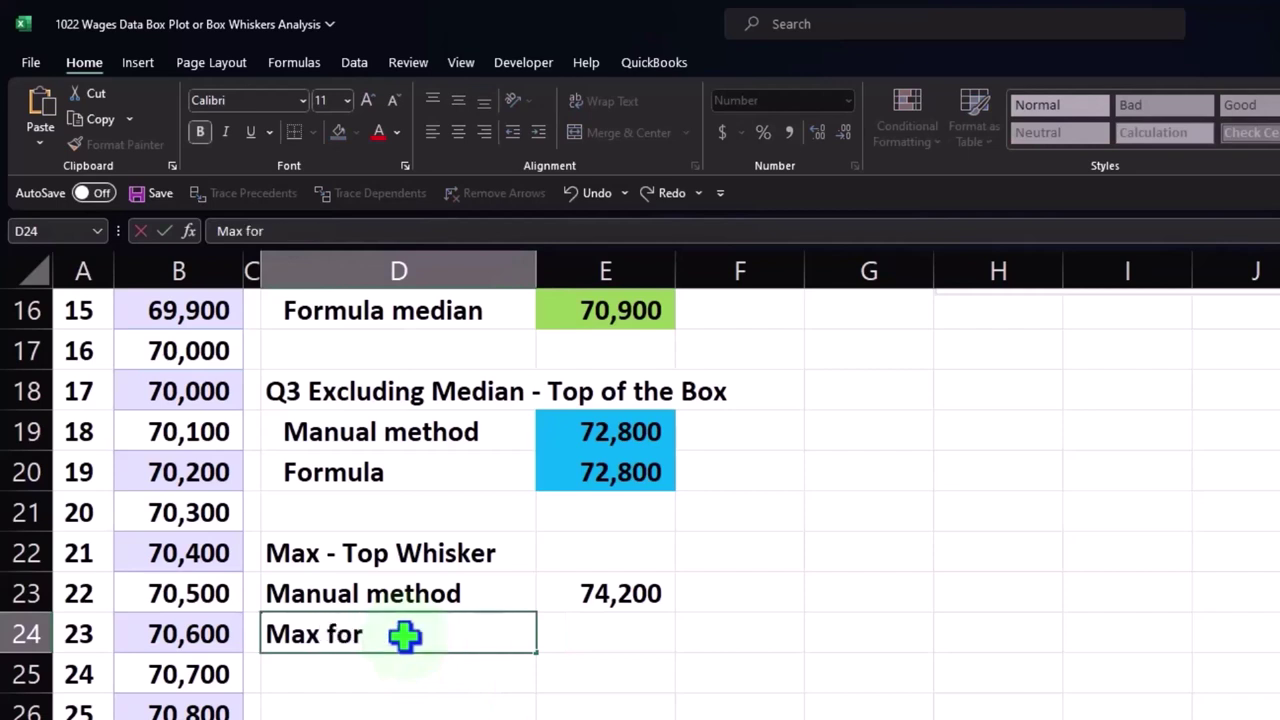
key(BackSpace)
key(BackSpace)
key(BackSpace)
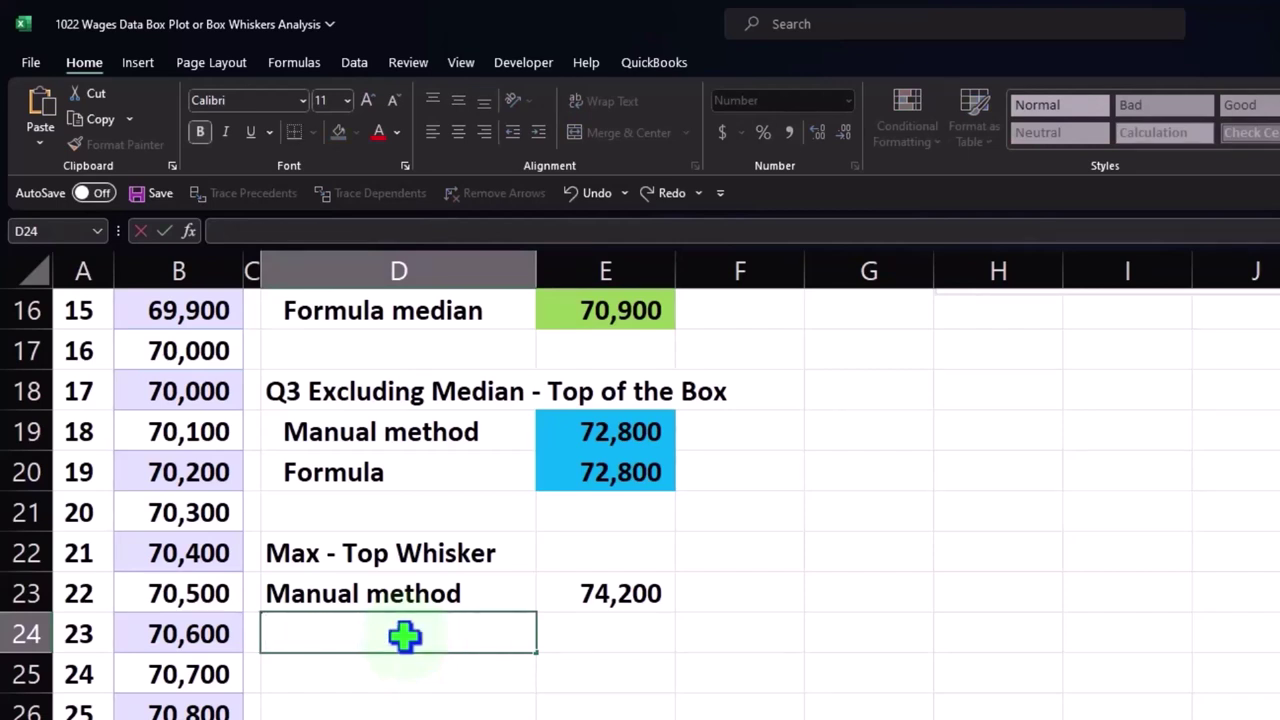
text(Formula)
key(Tab)
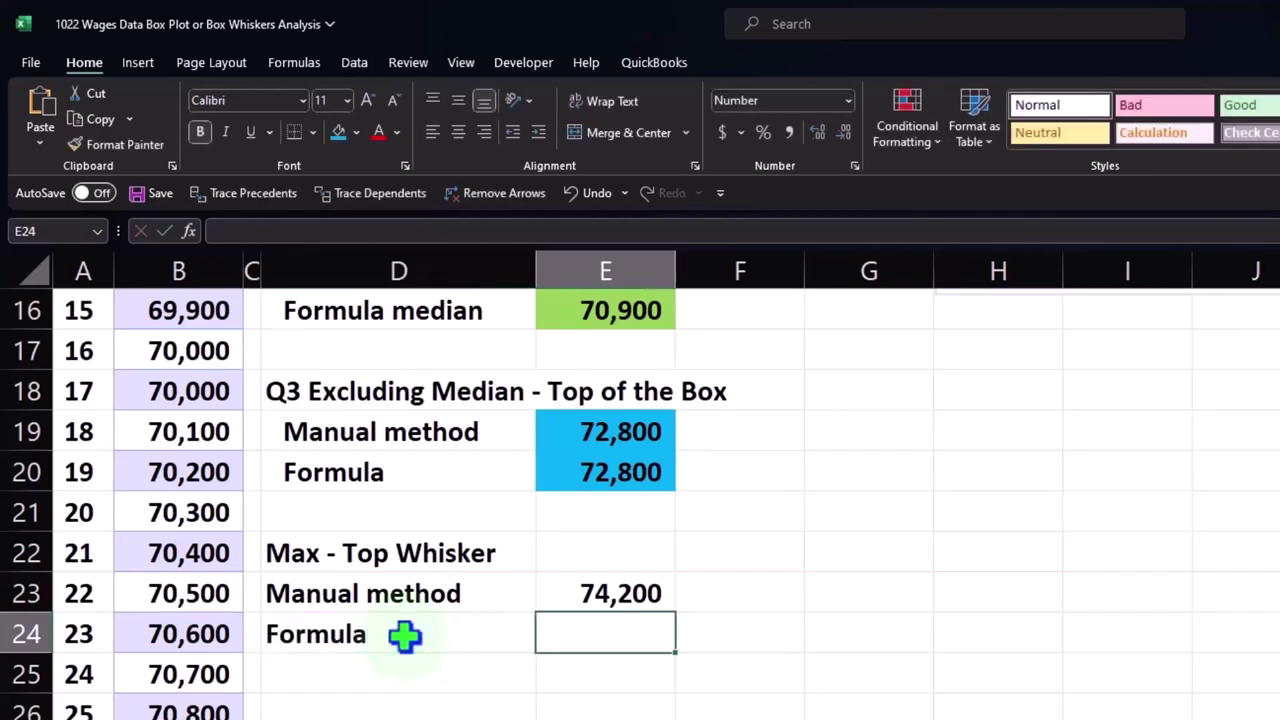
text(=max)
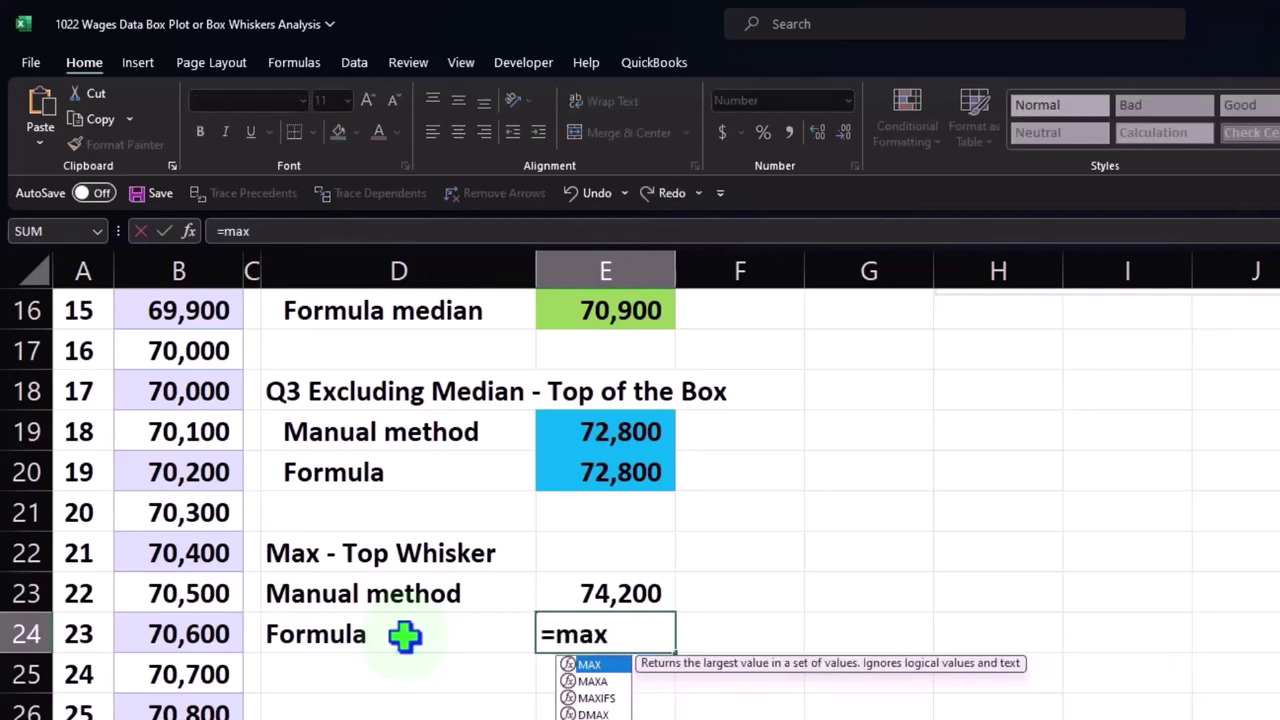
text(()
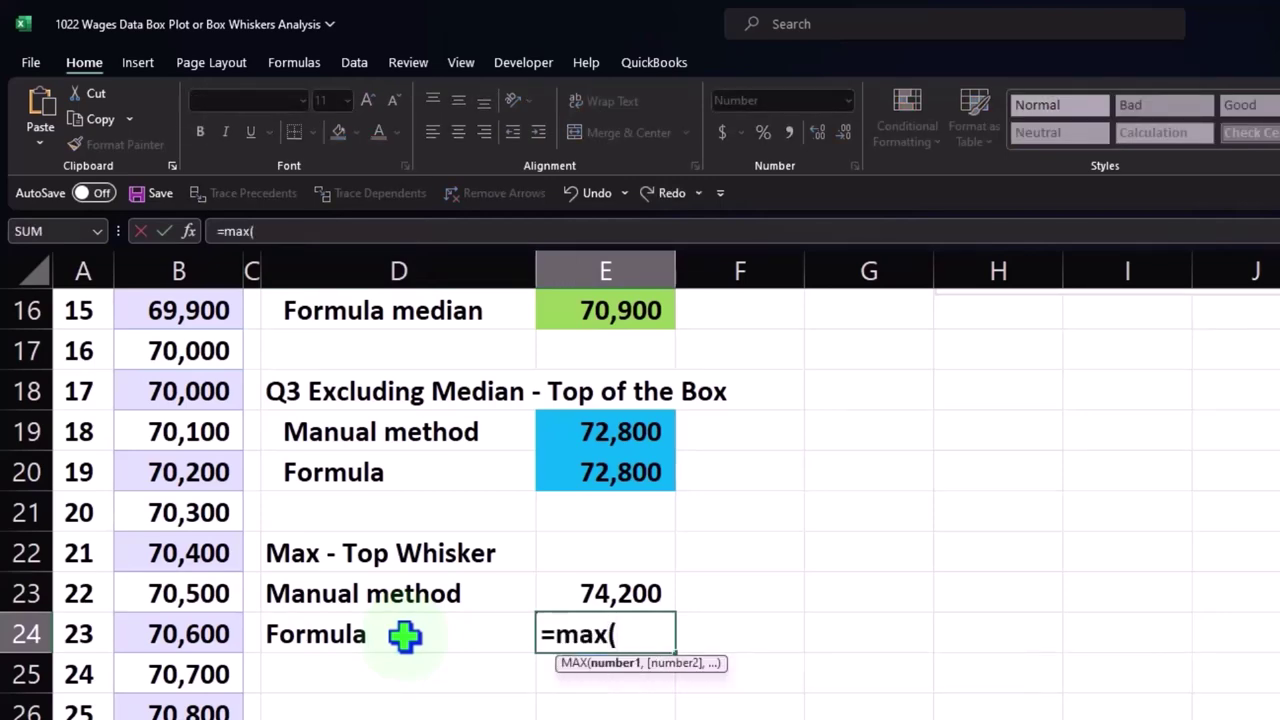
scroll(251, 617, up, 3)
scroll(251, 566, up, 2)
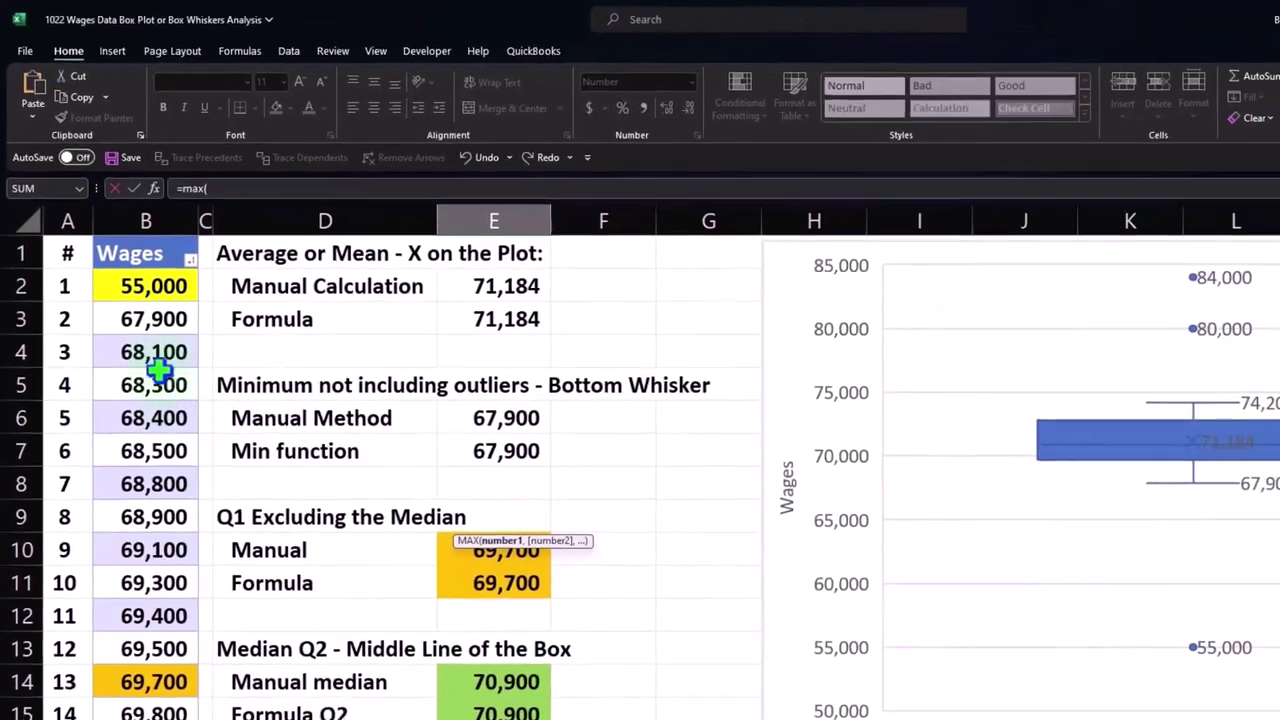
drag(153, 319, 123, 700)
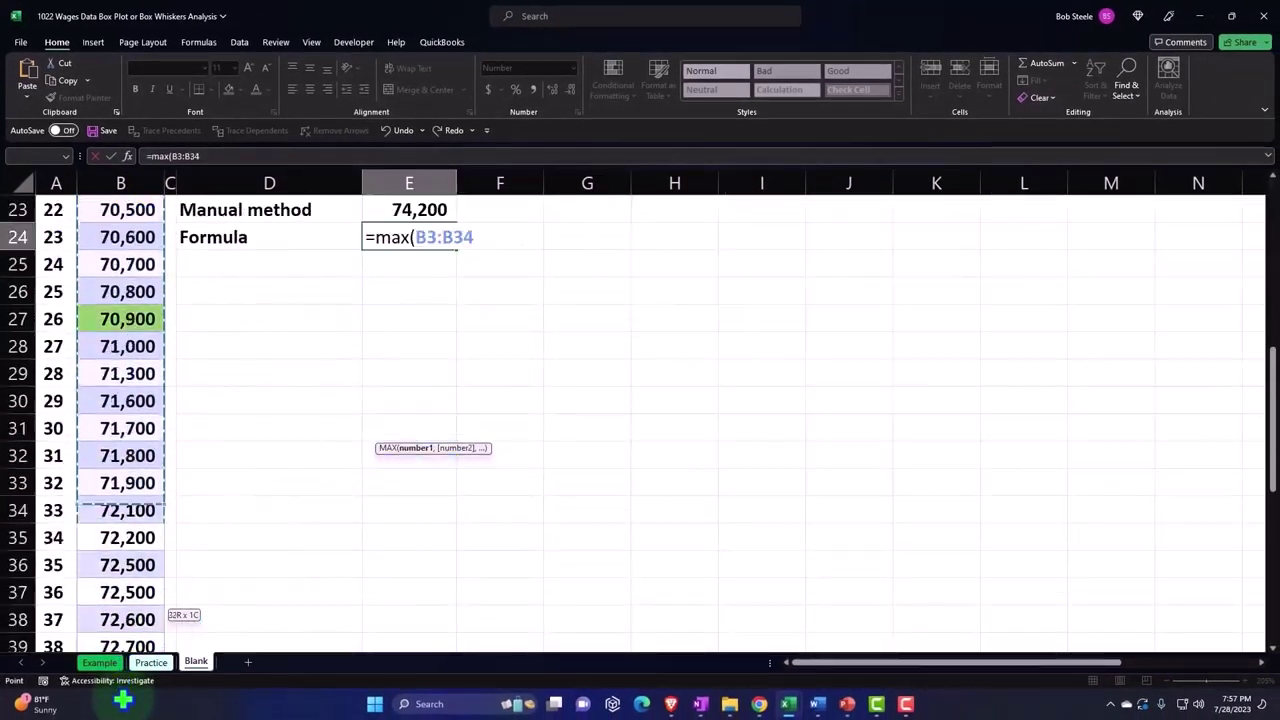
drag(123, 700, 114, 537)
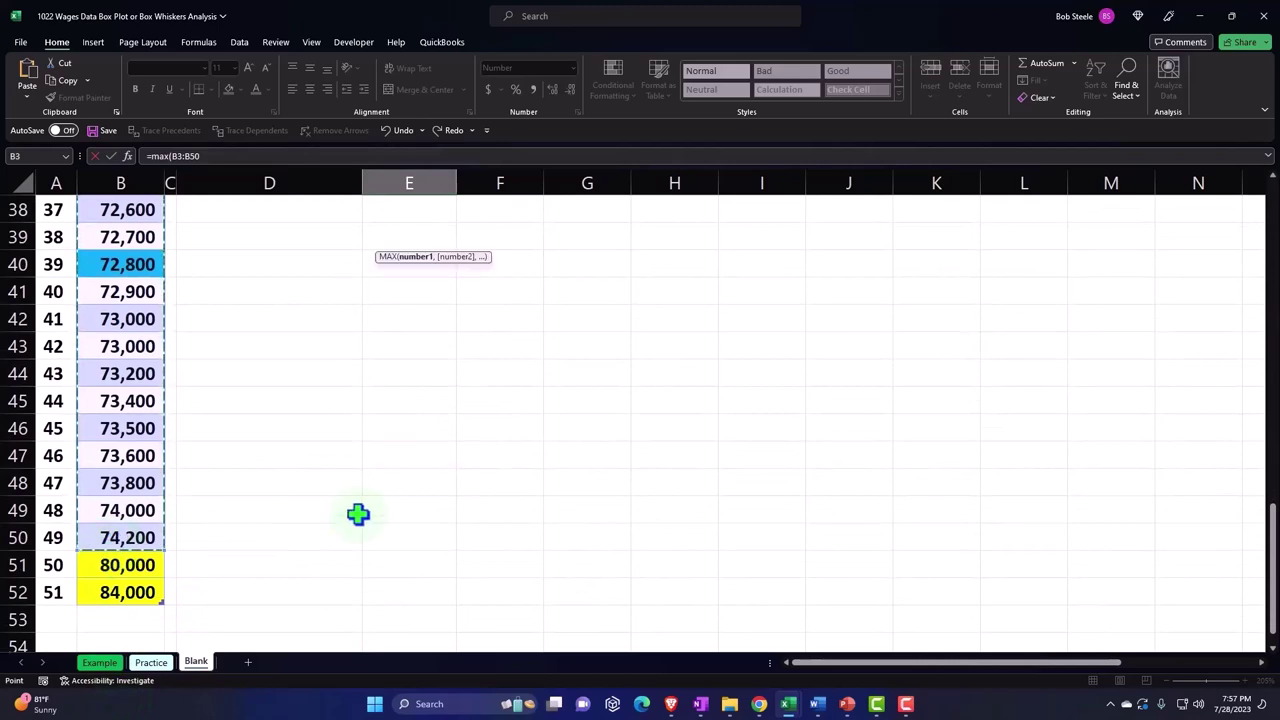
key(Return)
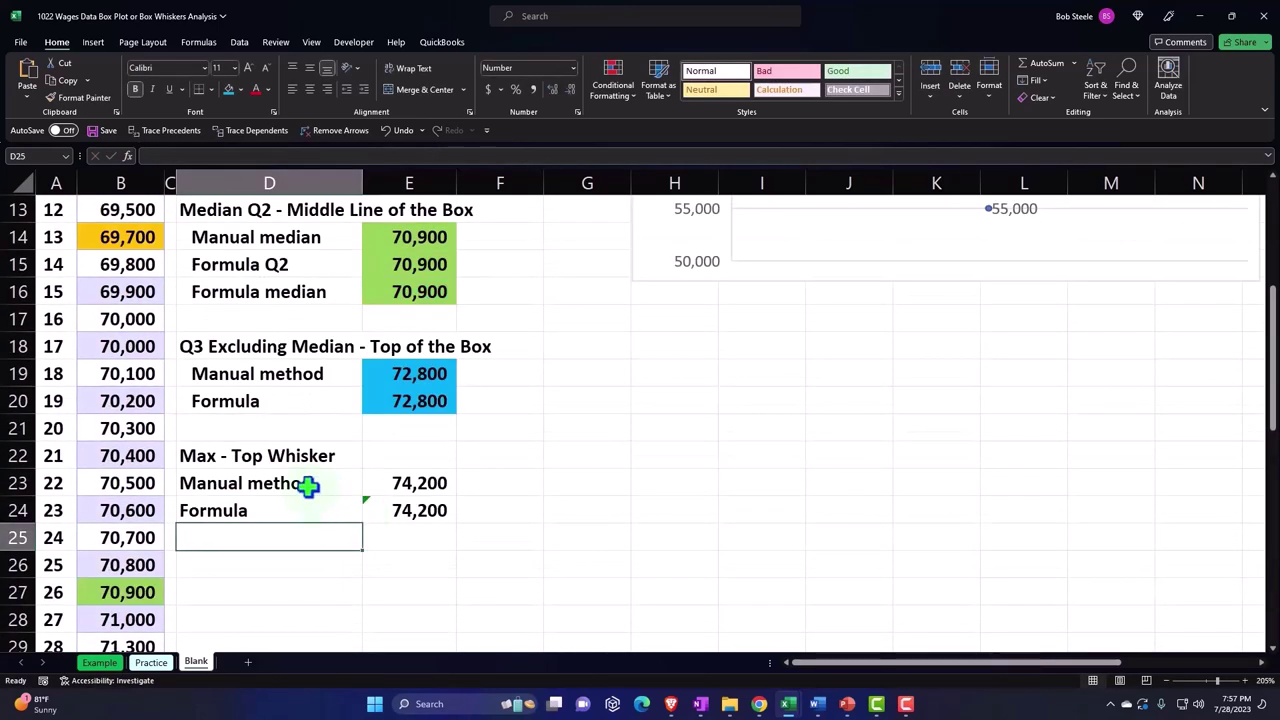
drag(308, 486, 303, 503)
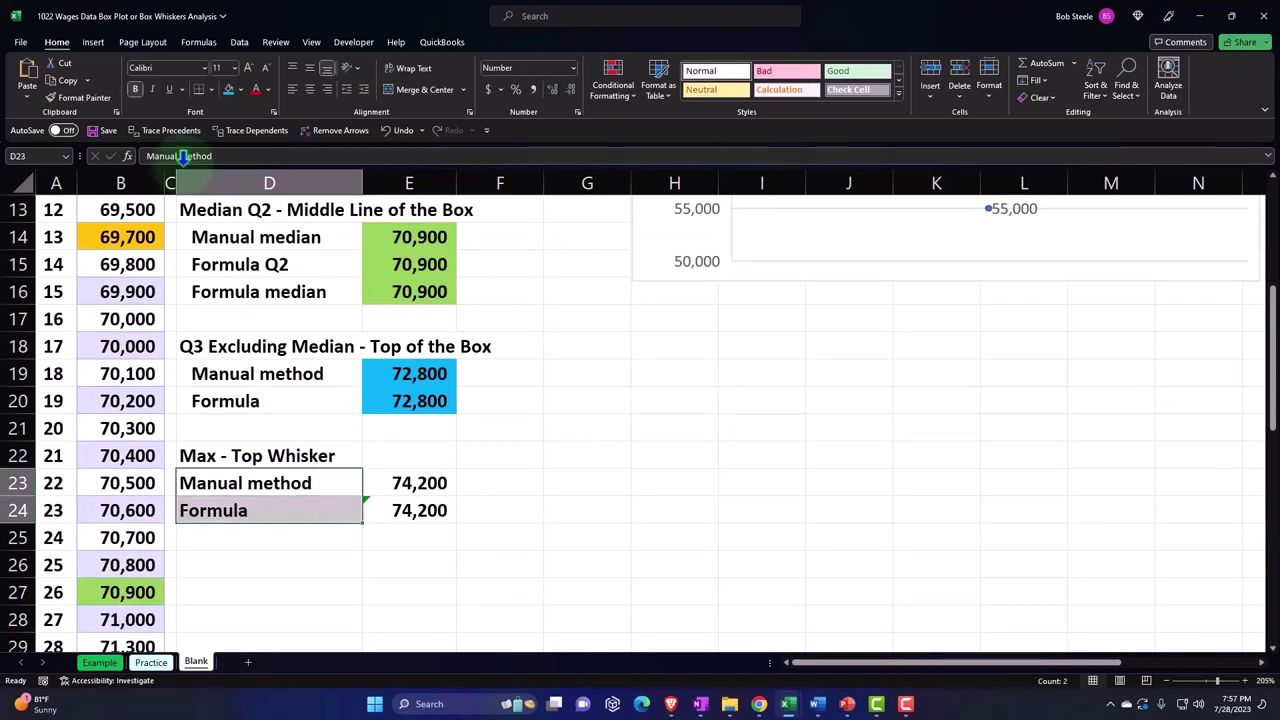
Indent the D23:D24 labels under Max - Top Whisker and check the chart's 74,200 whisker
click(365, 95)
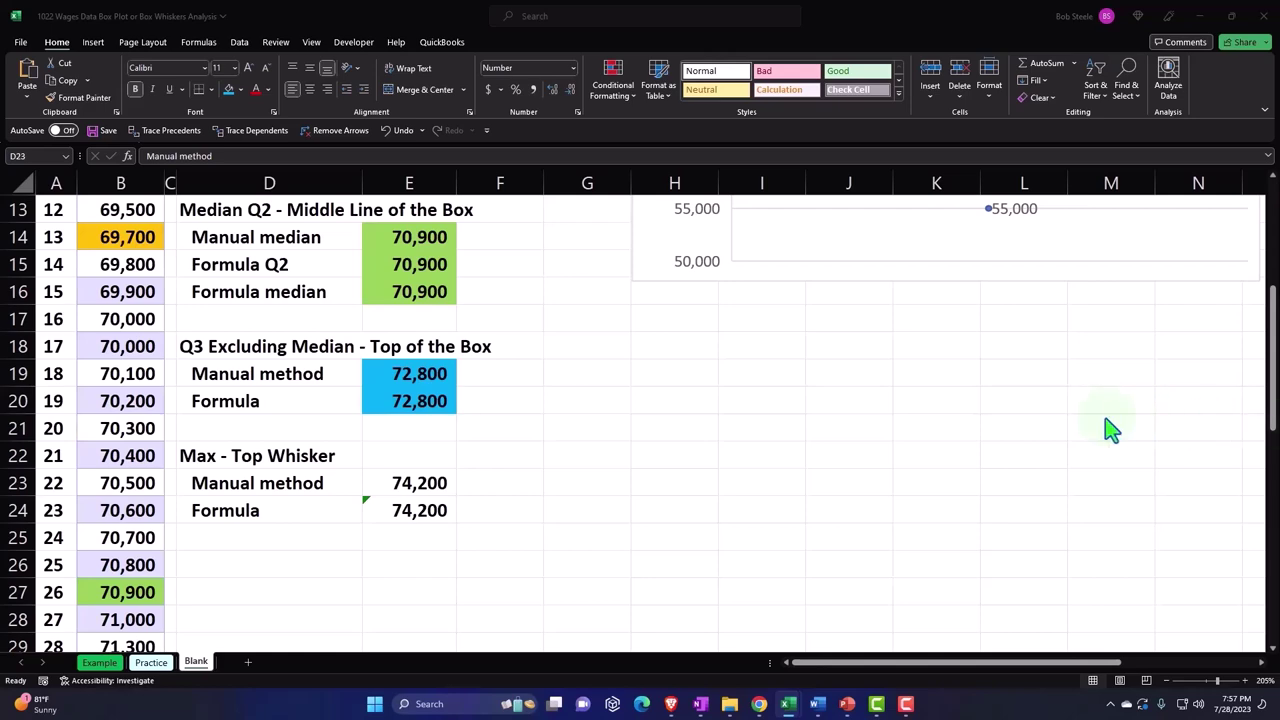
scroll(1032, 440, up, 4)
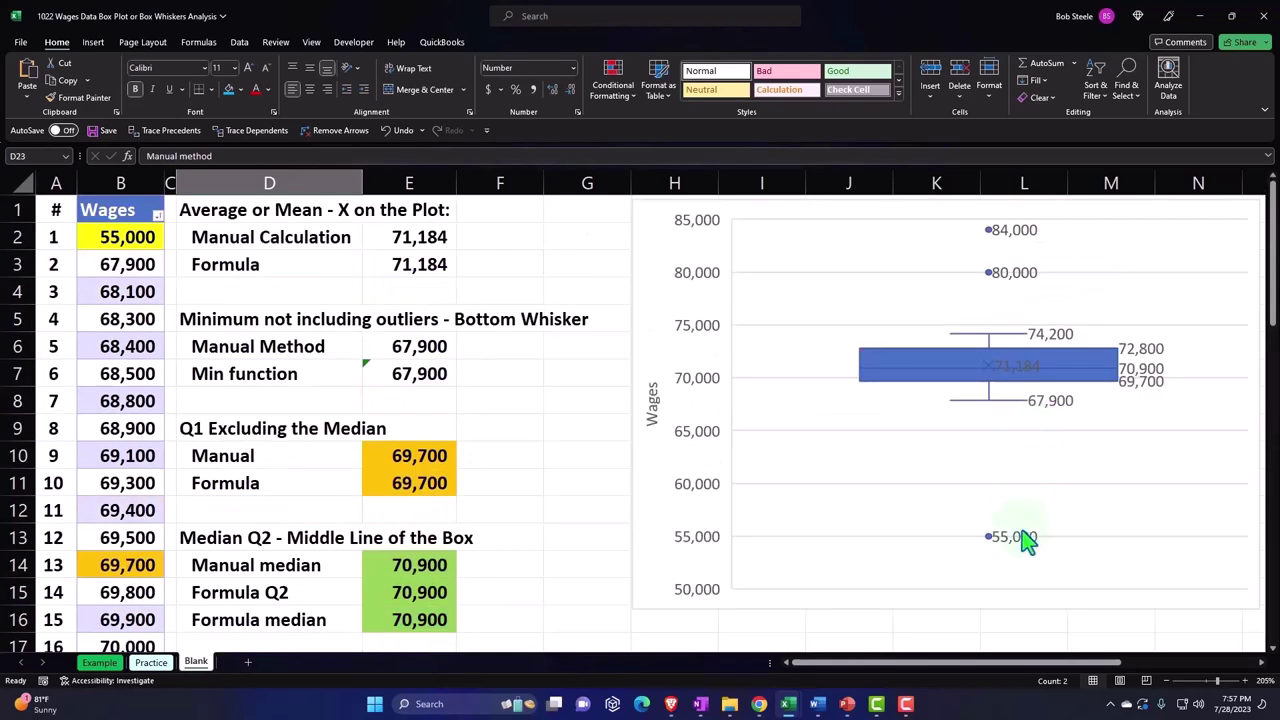
mouse_move(1000, 236)
click(416, 408)
scroll(420, 408, down, 4)
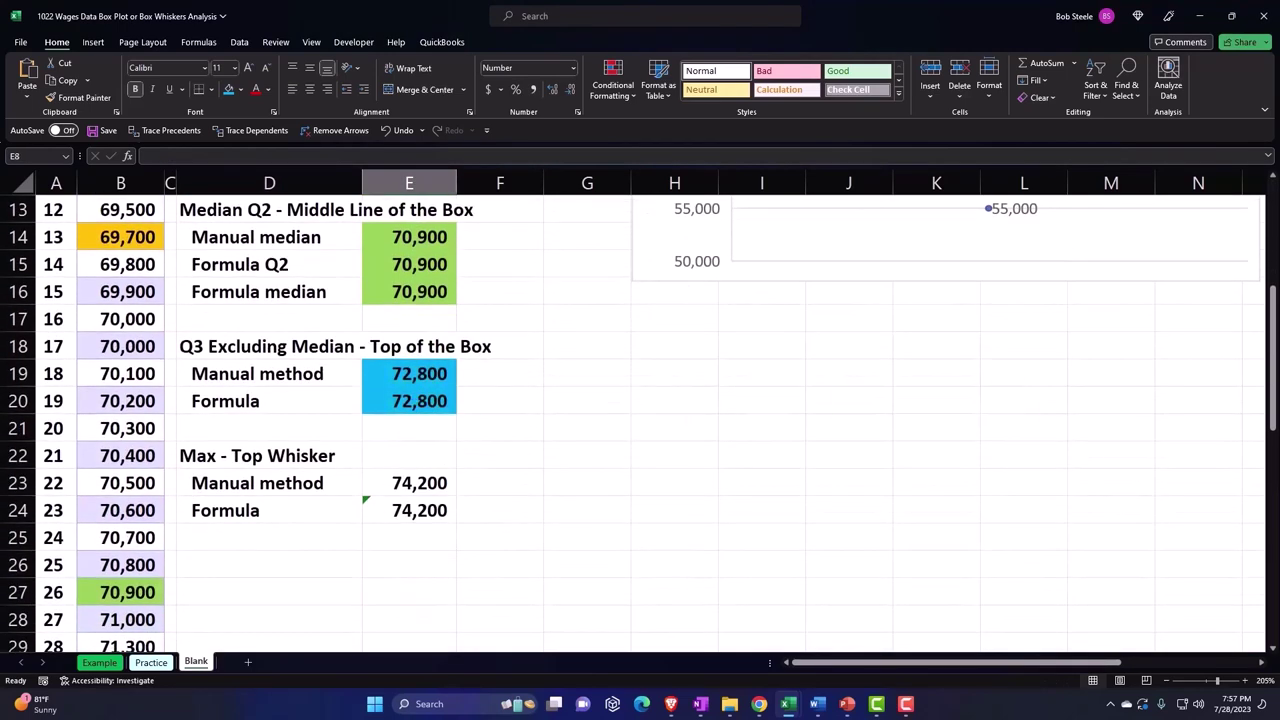
scroll(640, 420, down, 1)
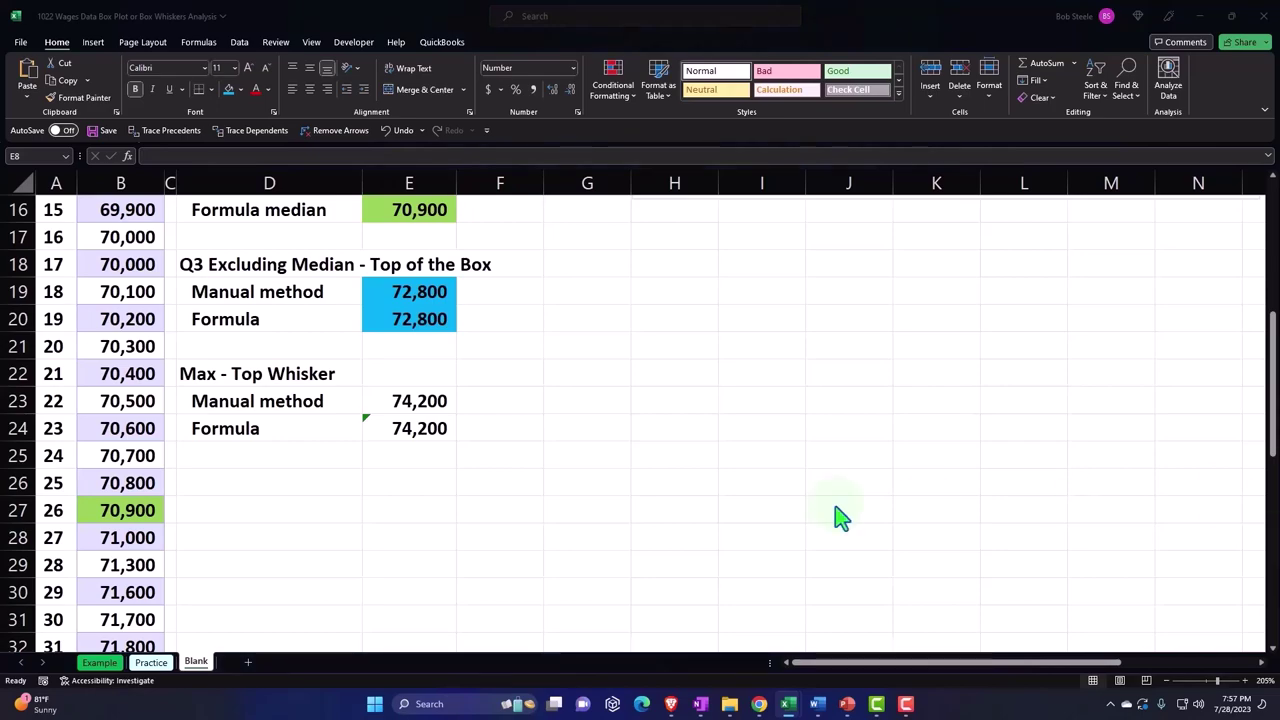
Enter the heading 'Inter Quartile Range (IQR) (Q3-Q1)' in D26 and the label 'IQR' in D27
click(277, 486)
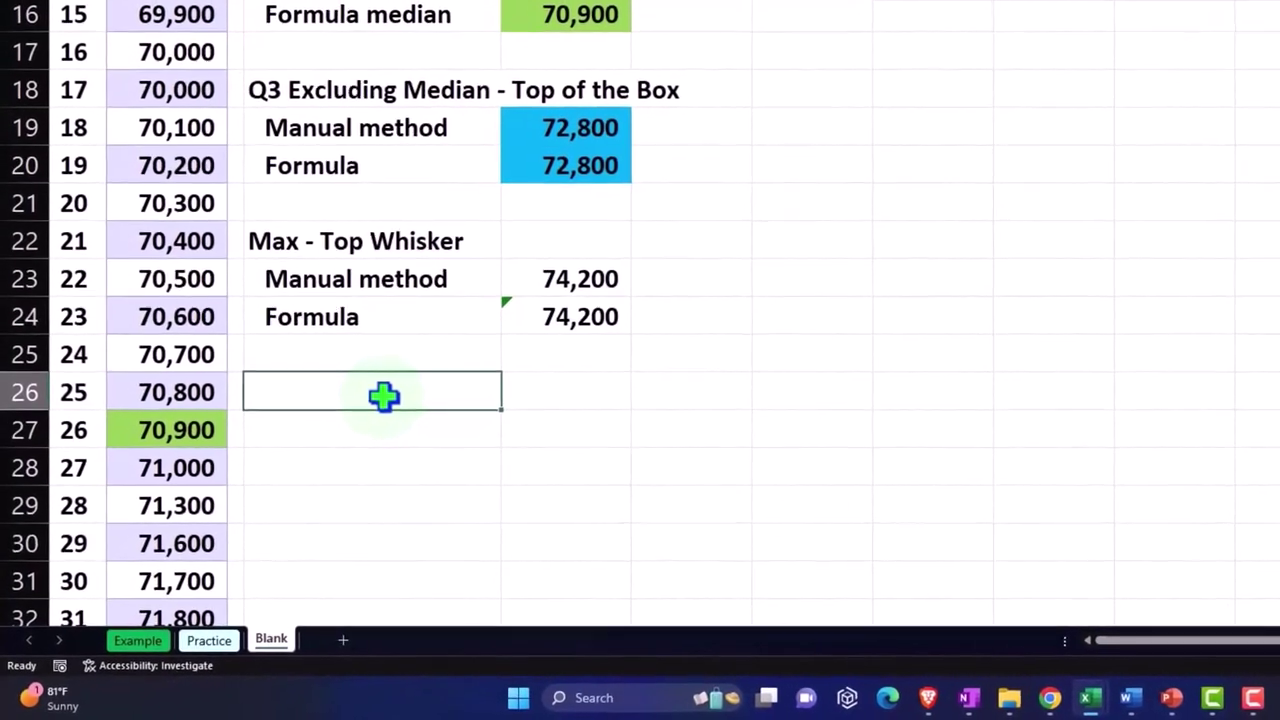
text(Int)
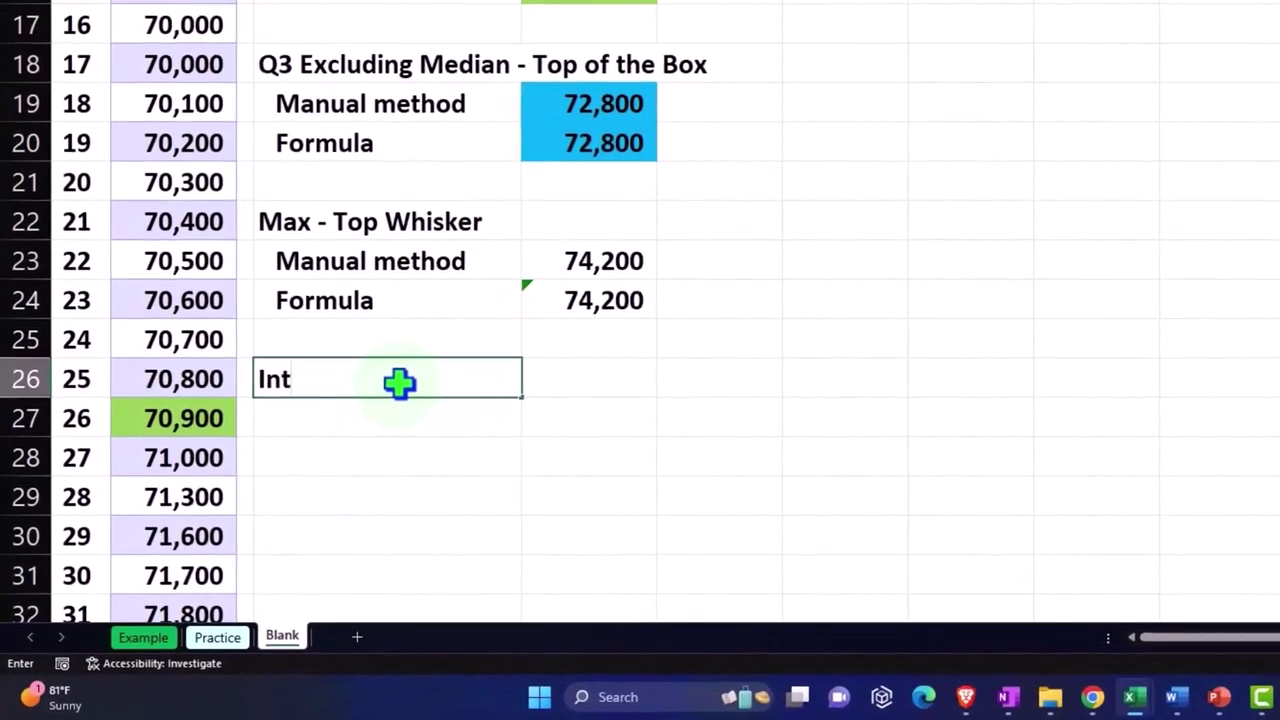
text(er Quar)
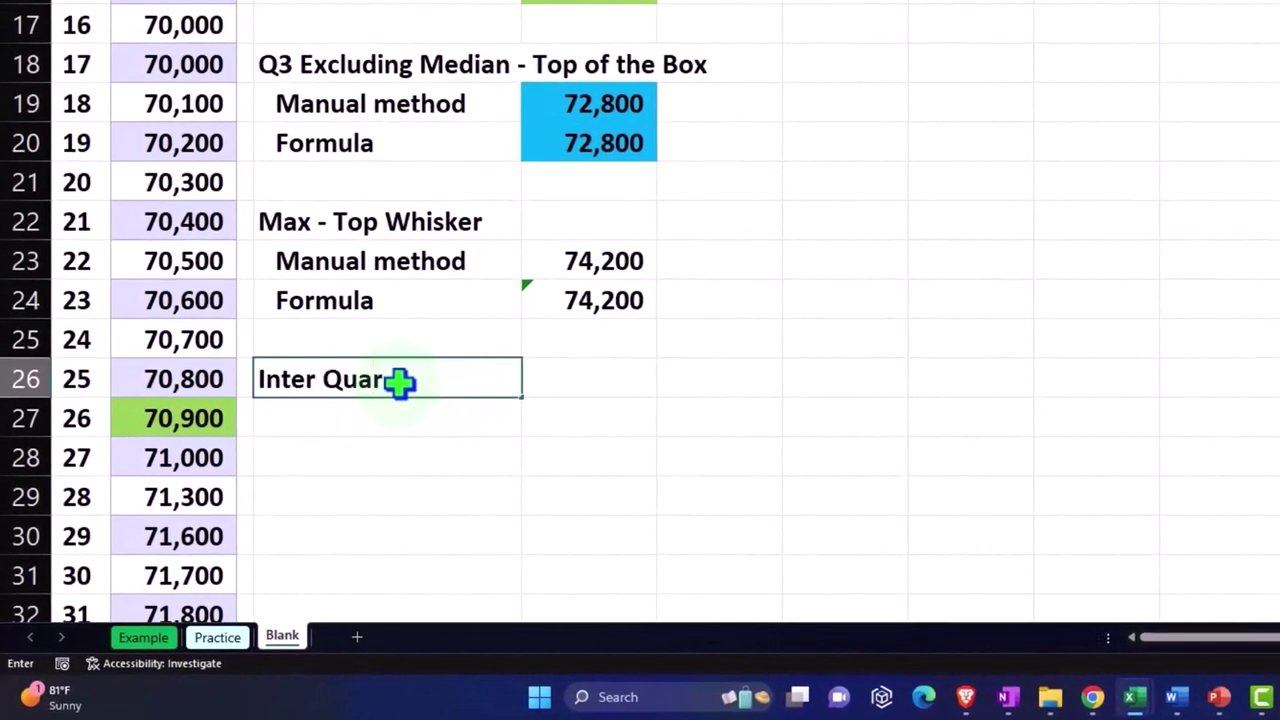
text(tile Range (IQR) (Q)
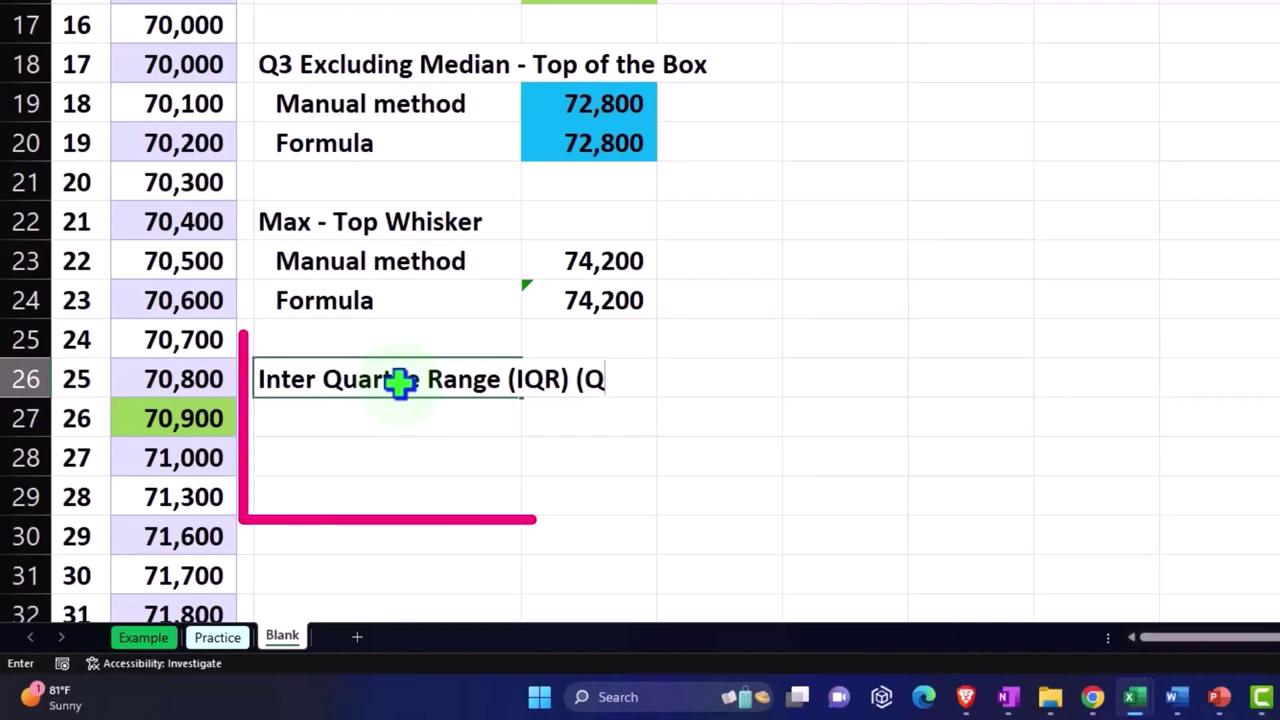
text(3)
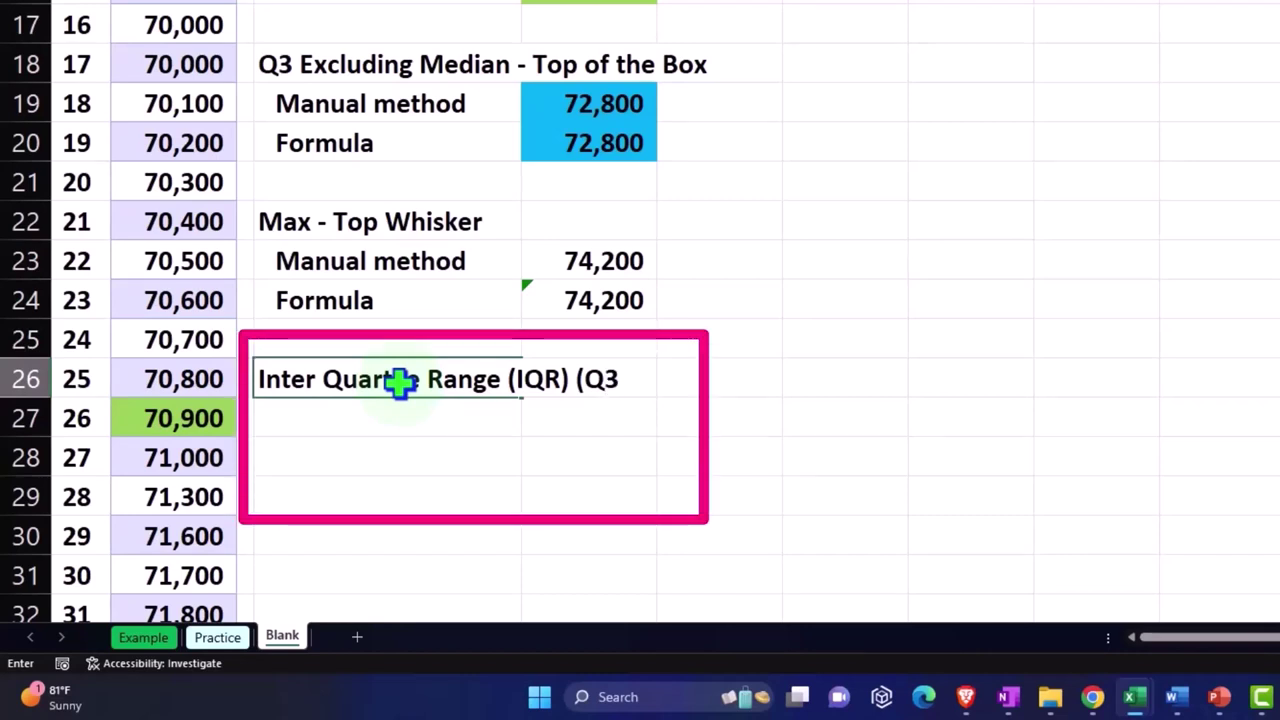
text(-Q1)
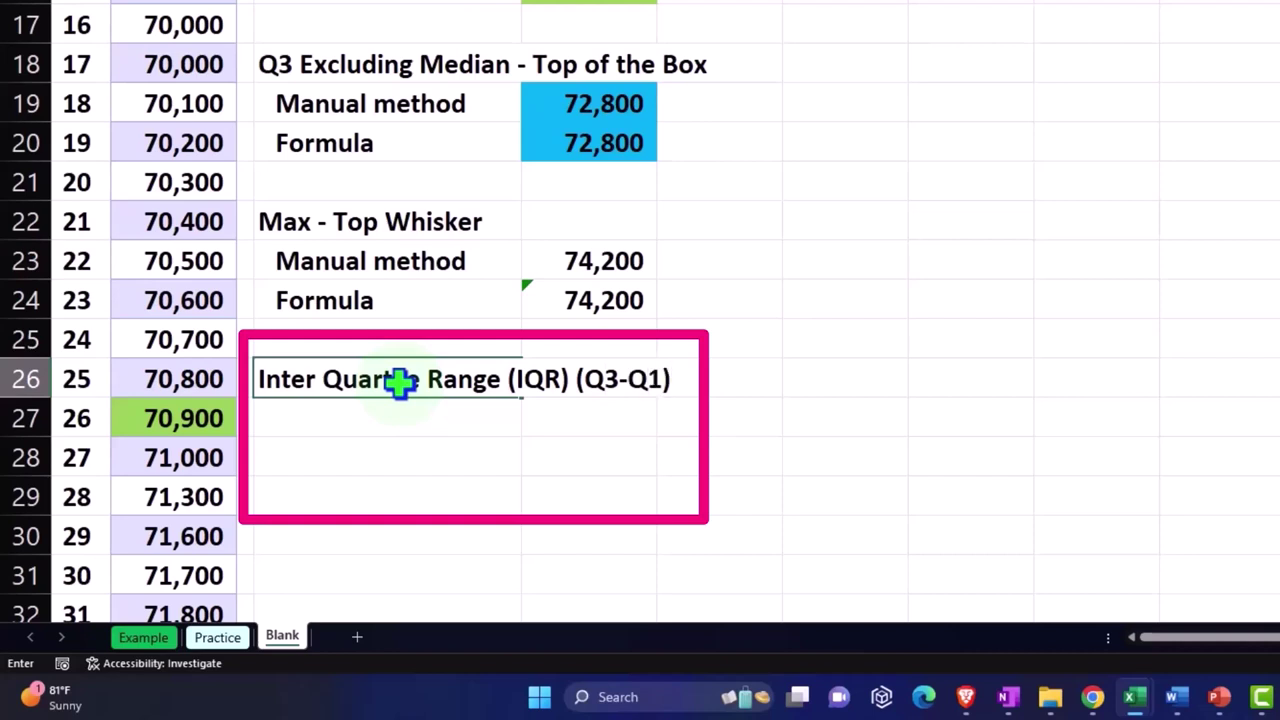
key(Return)
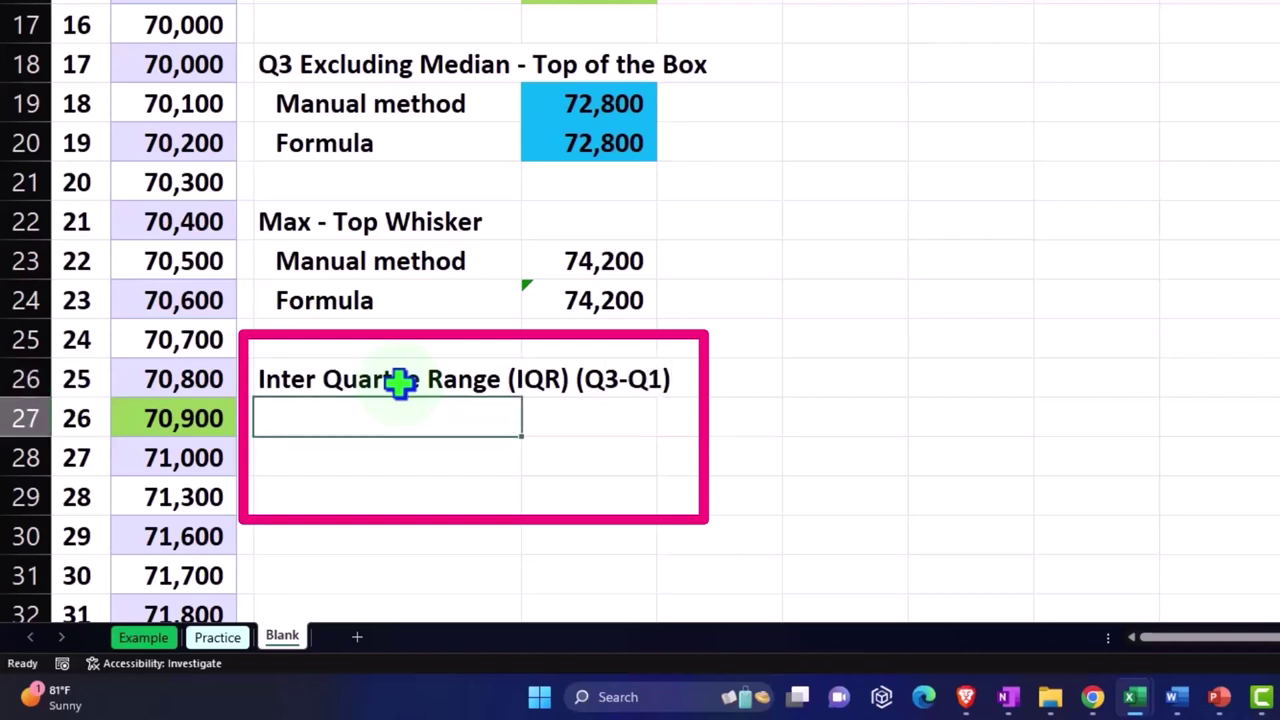
text(I)
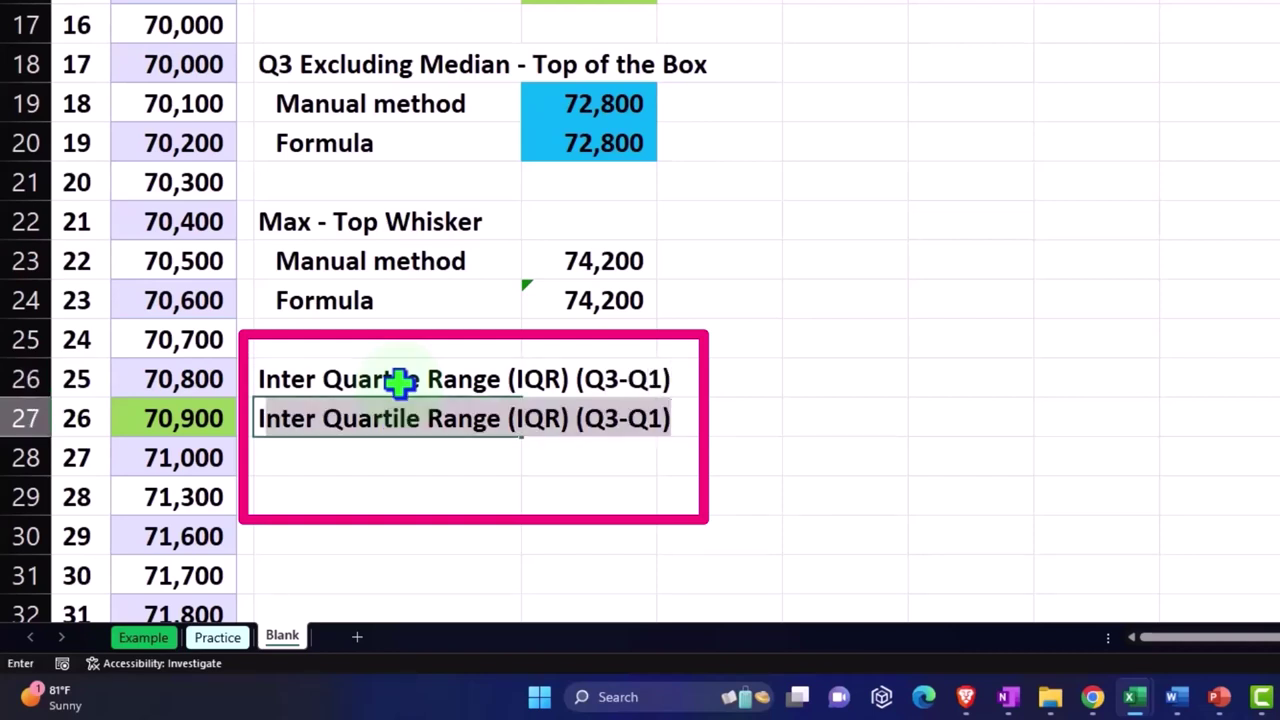
text(QR)
key(Tab)
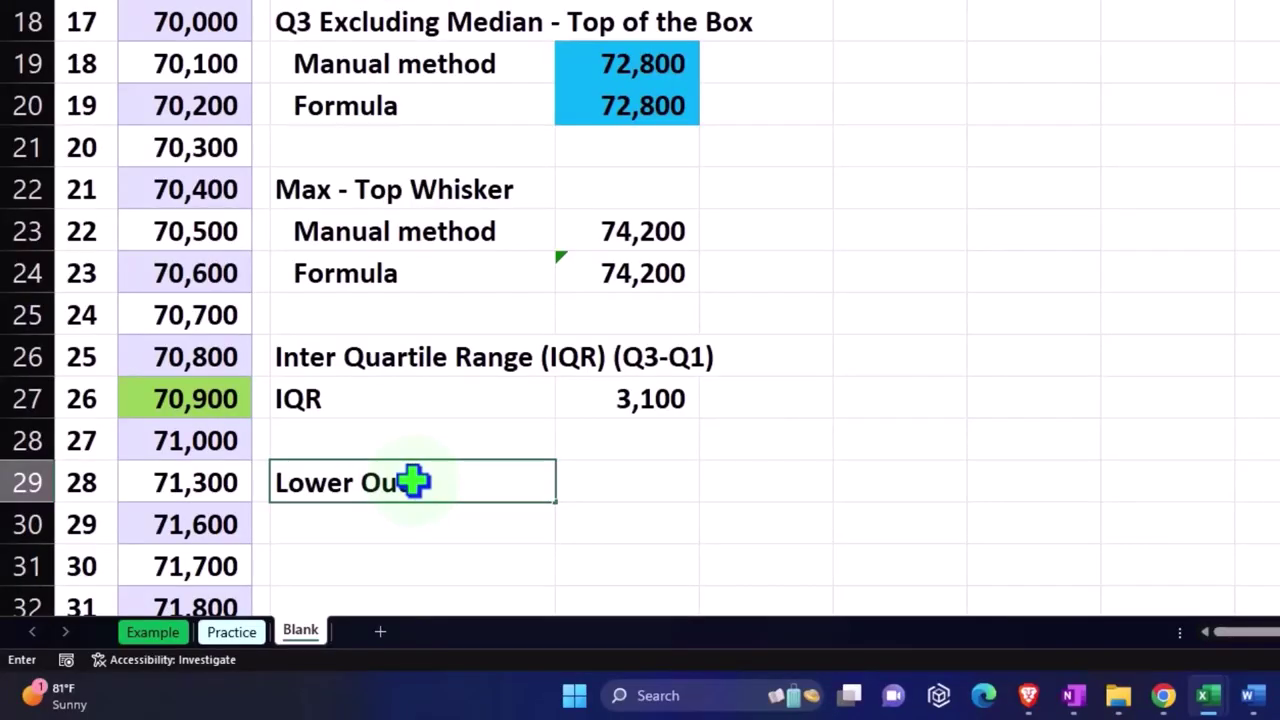
Complete the 'Lower Outlier Limit Q1-(IQR x 1.5) - Dots' heading and add a 'Lower limit' label in D30
text(ter Limit )
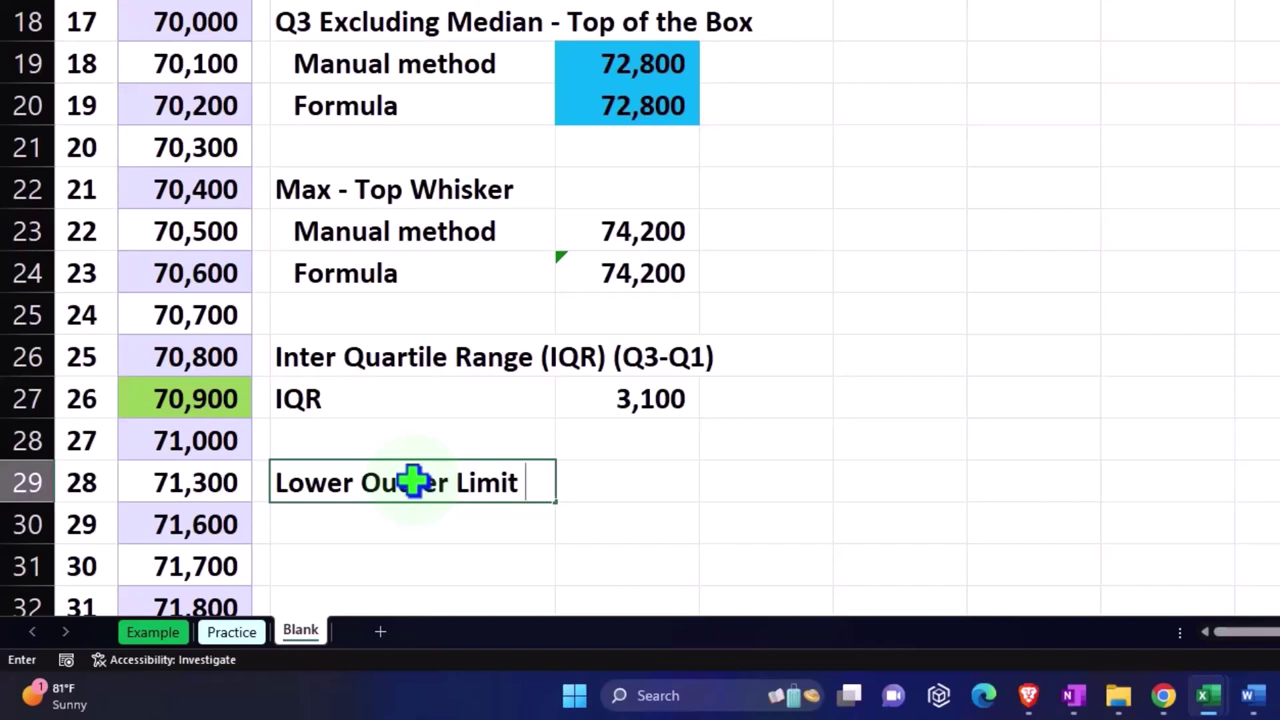
text(Q1)
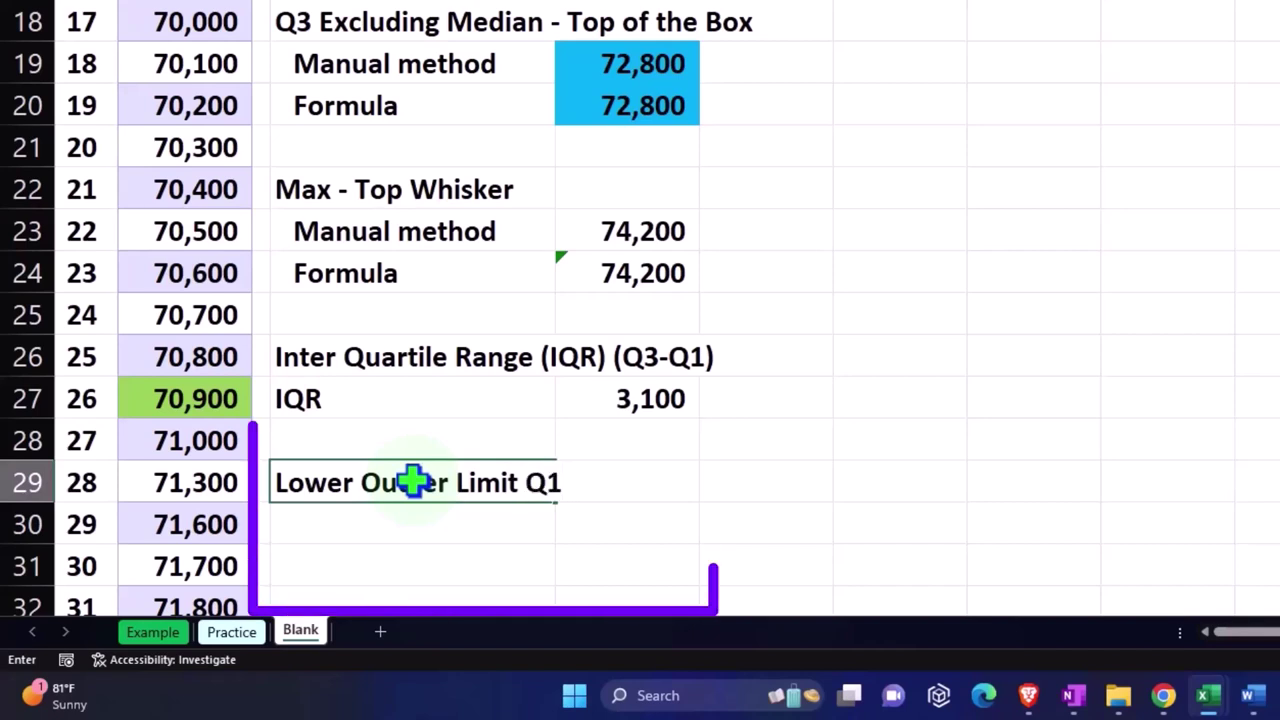
text(-)
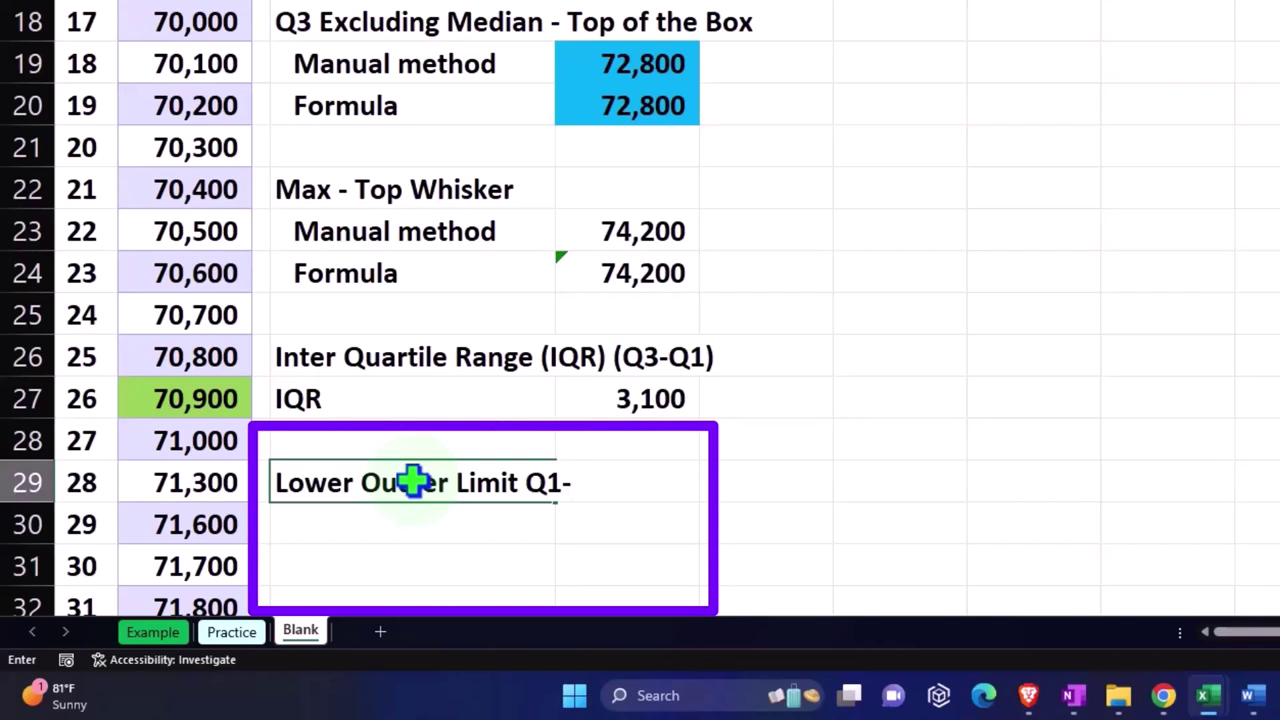
text(()
text(IQ)
text(R )
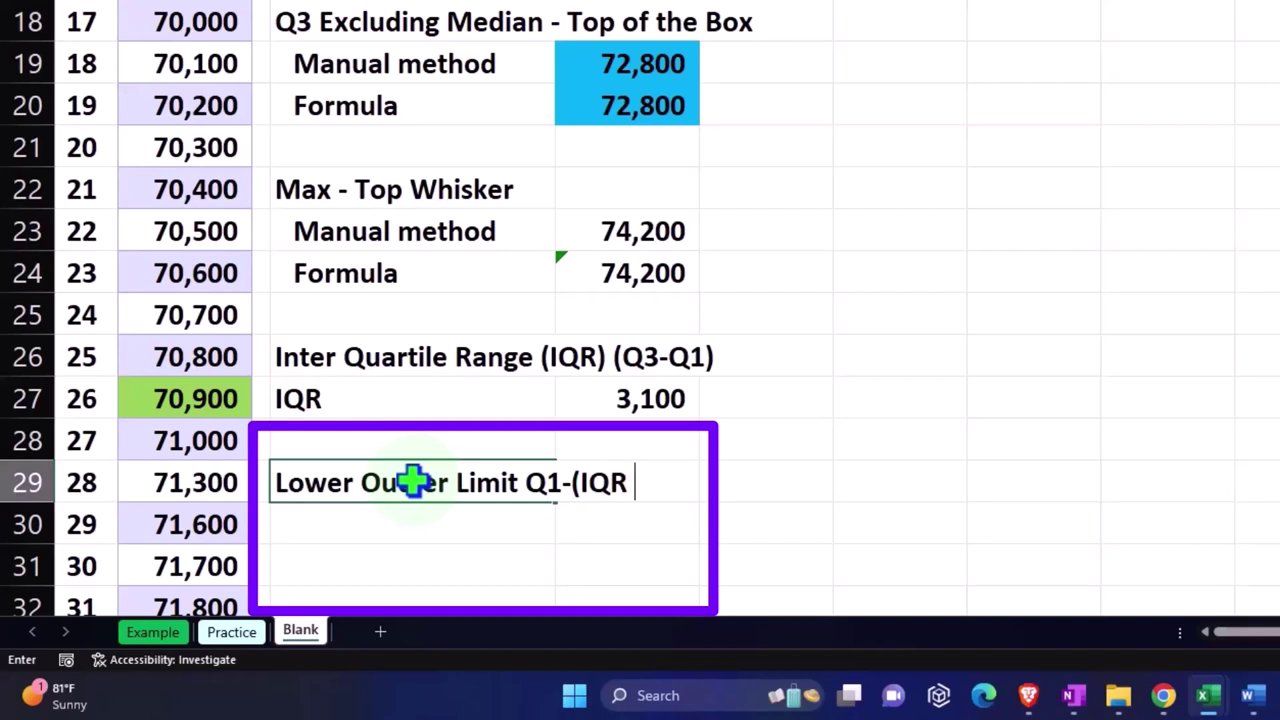
text(x )
text(1.)
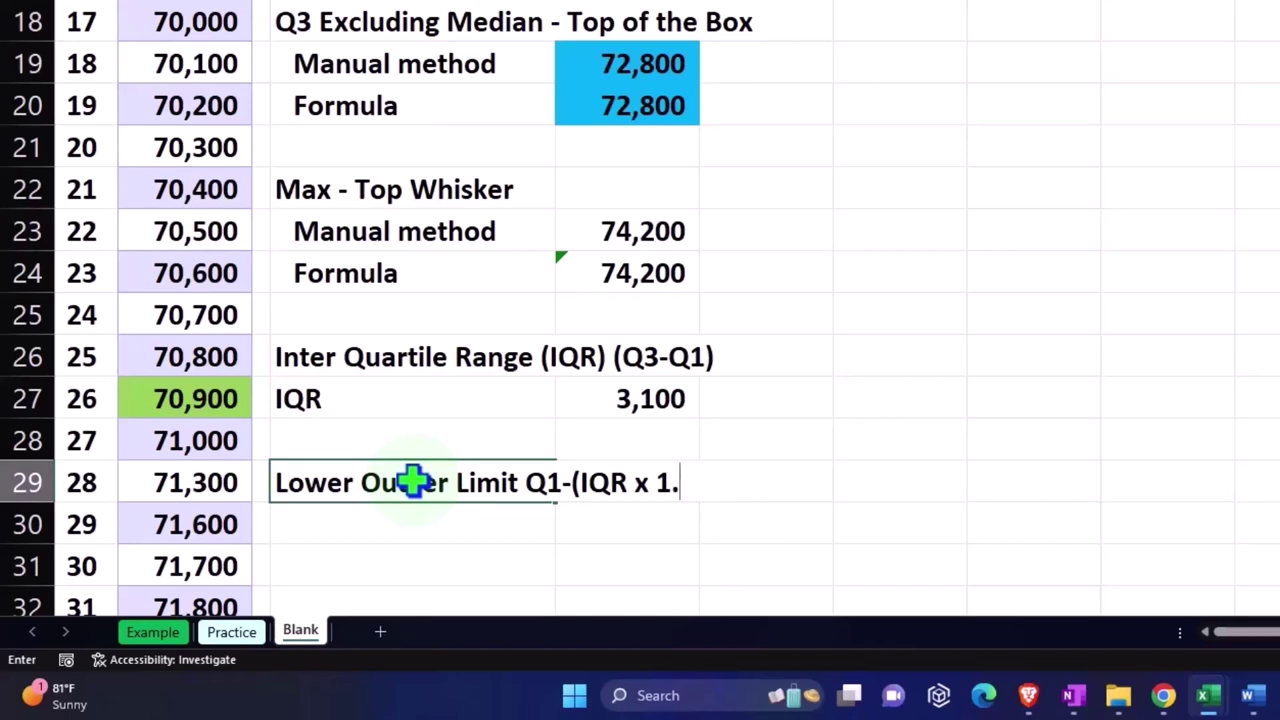
text(5) - Dots)
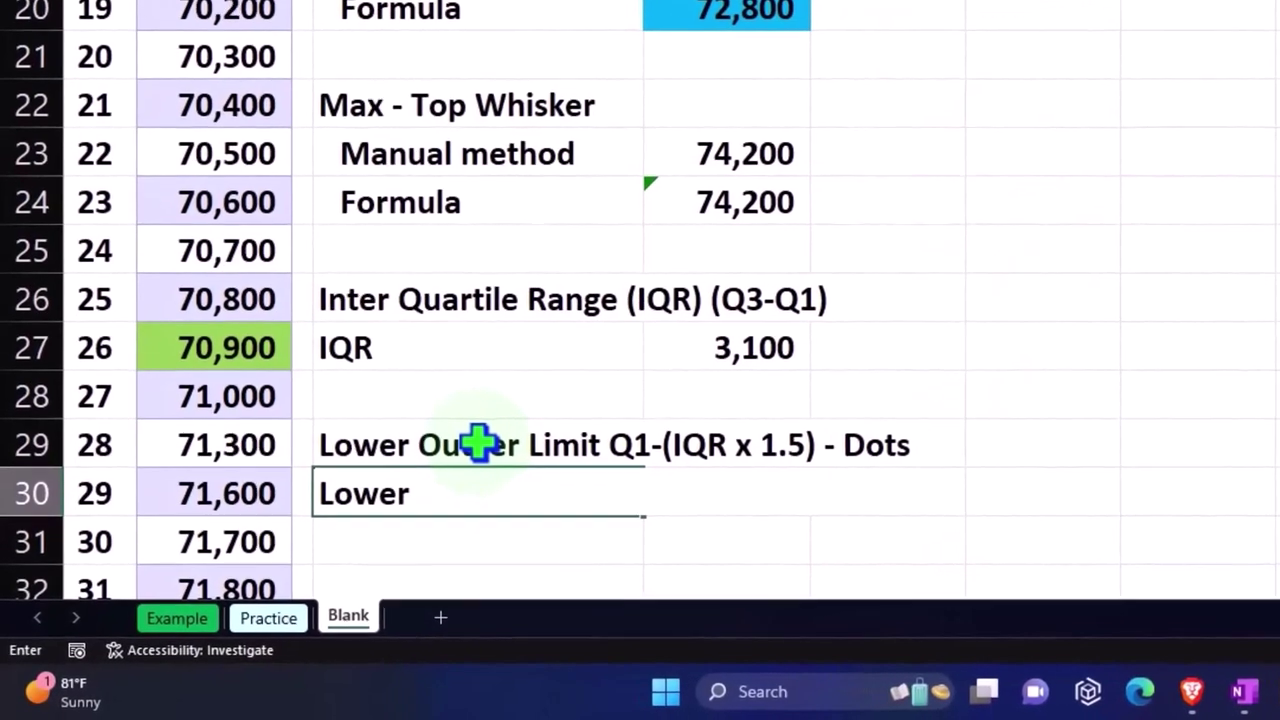
text(limit)
key(Tab)
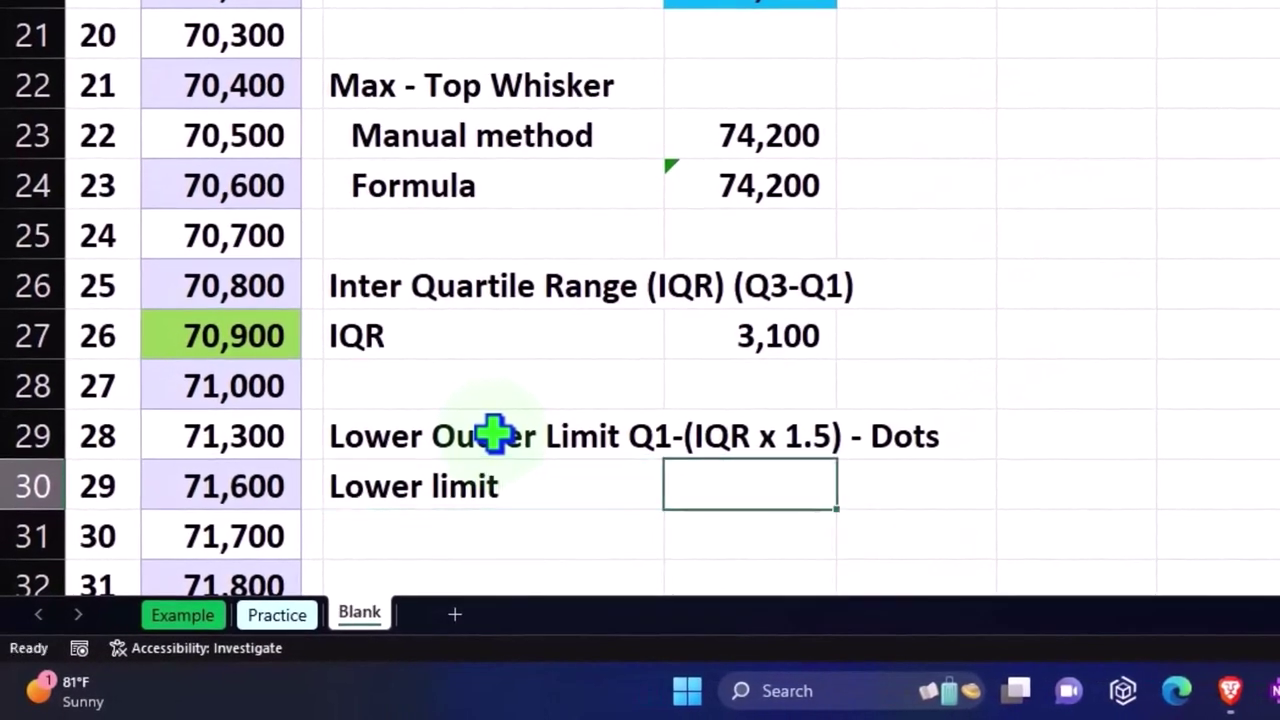
Enter =E10-(E27*1.5) in E30, giving a lower outlier limit of 65,050
text(=)
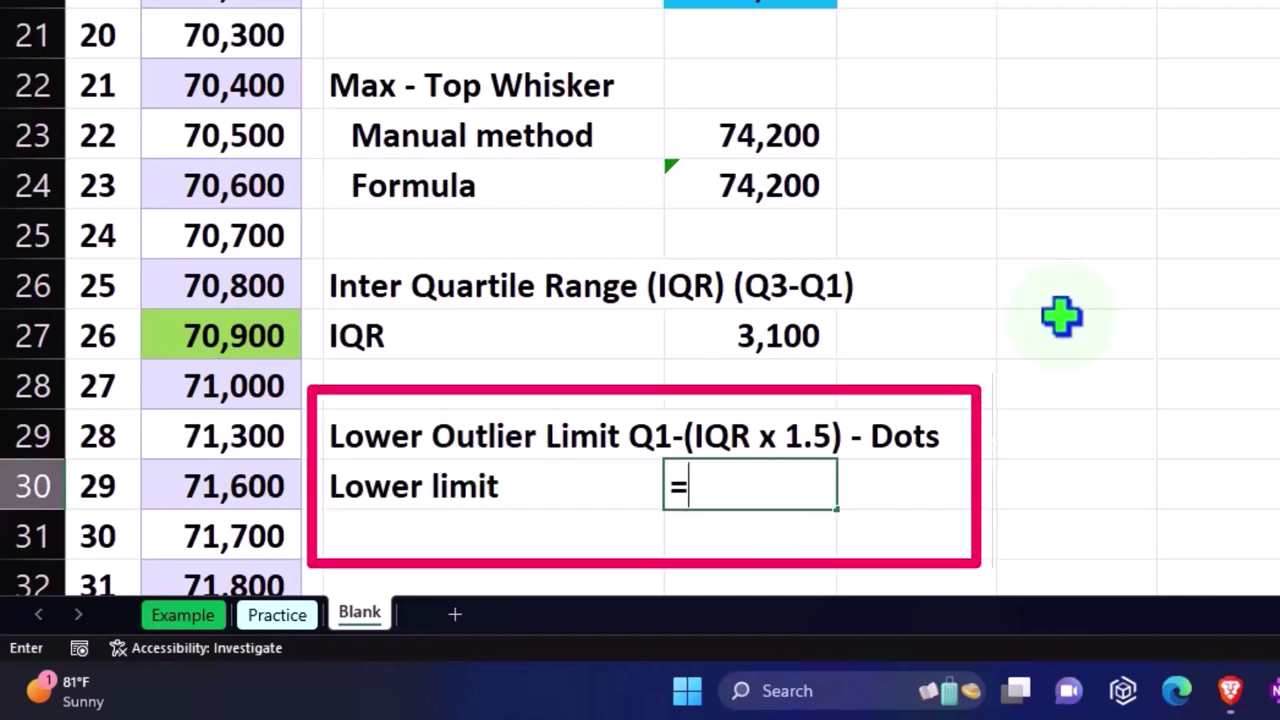
scroll(1061, 316, up, 3)
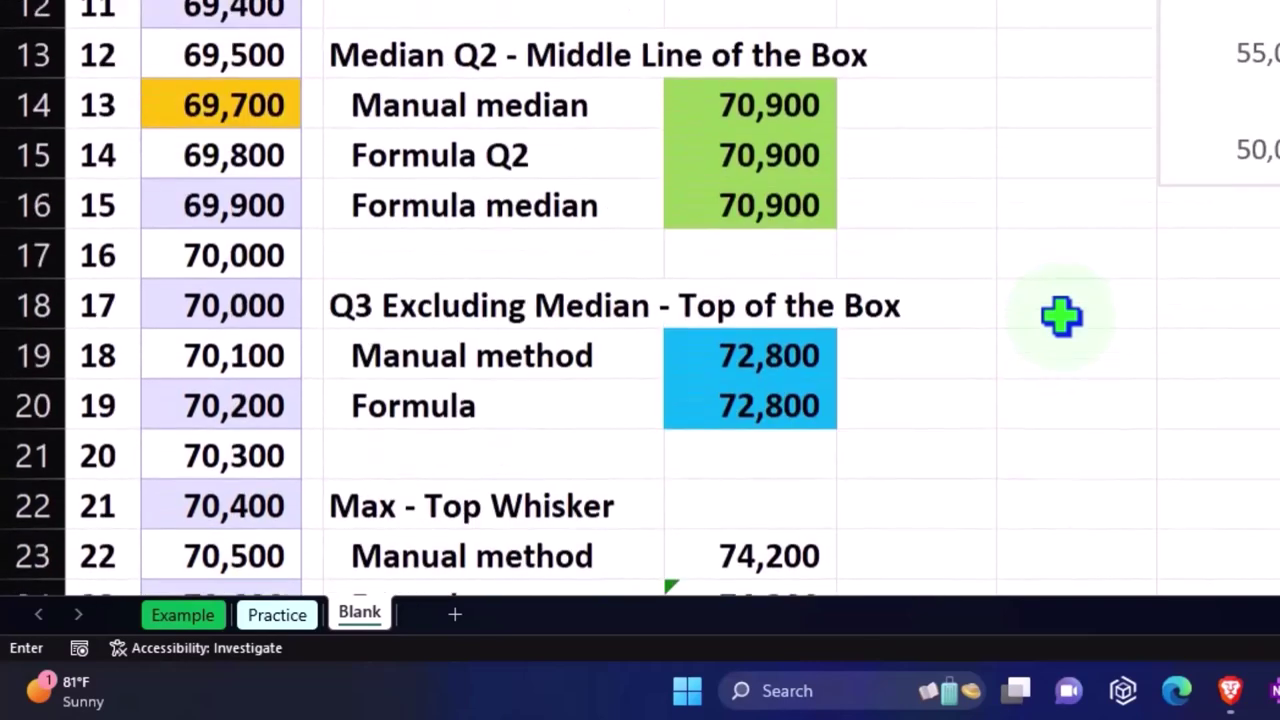
scroll(1061, 316, up, 1)
scroll(1061, 316, up, 1)
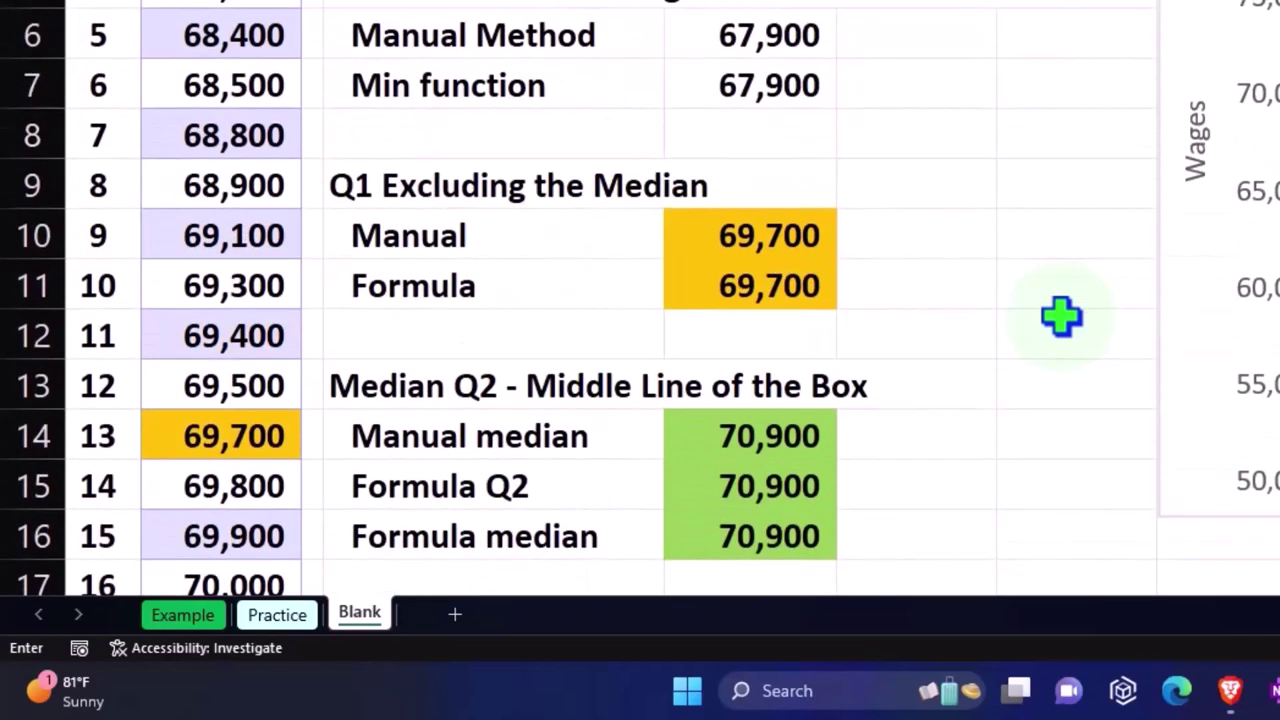
click(804, 234)
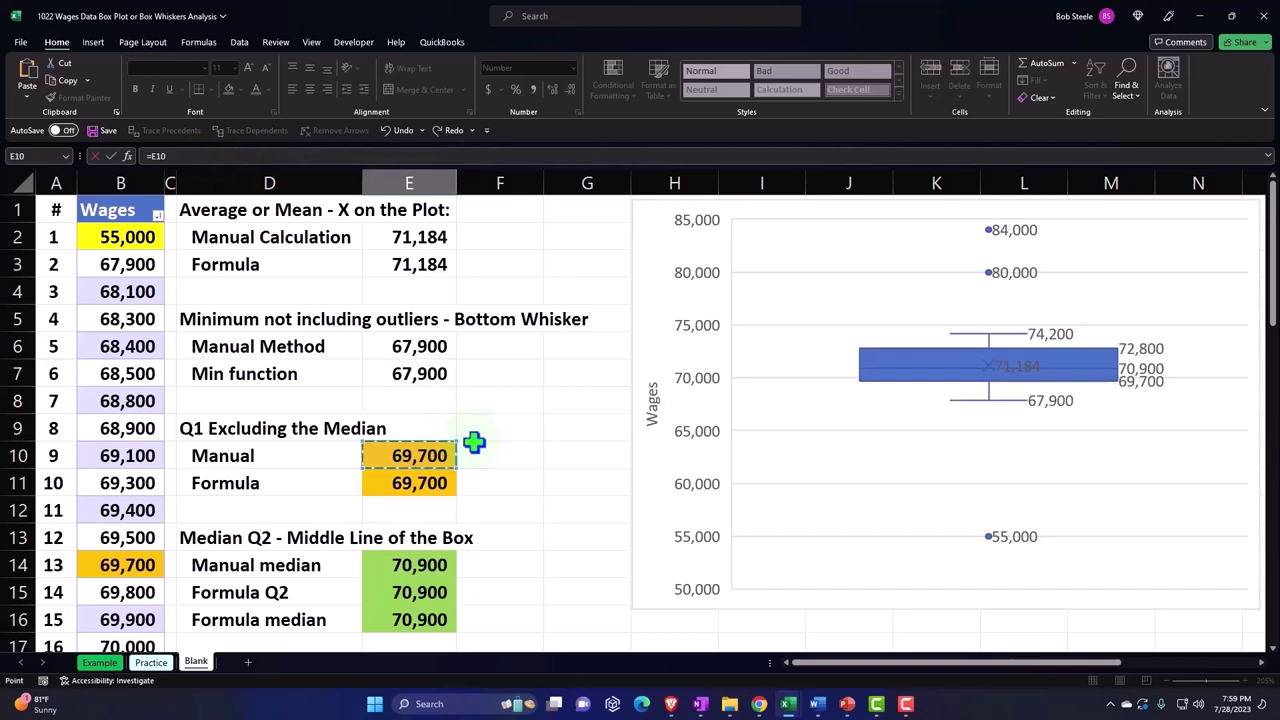
scroll(474, 442, down, 2)
scroll(474, 442, down, 3)
scroll(474, 442, down, 1)
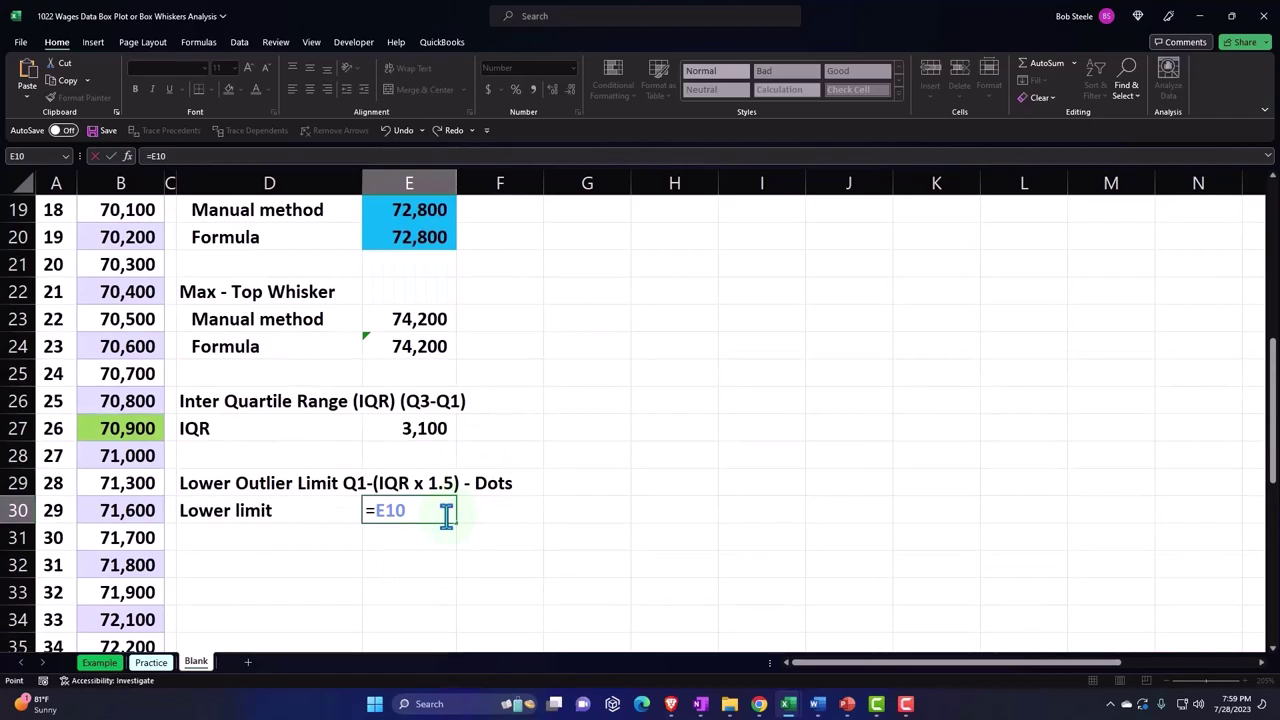
text(-)
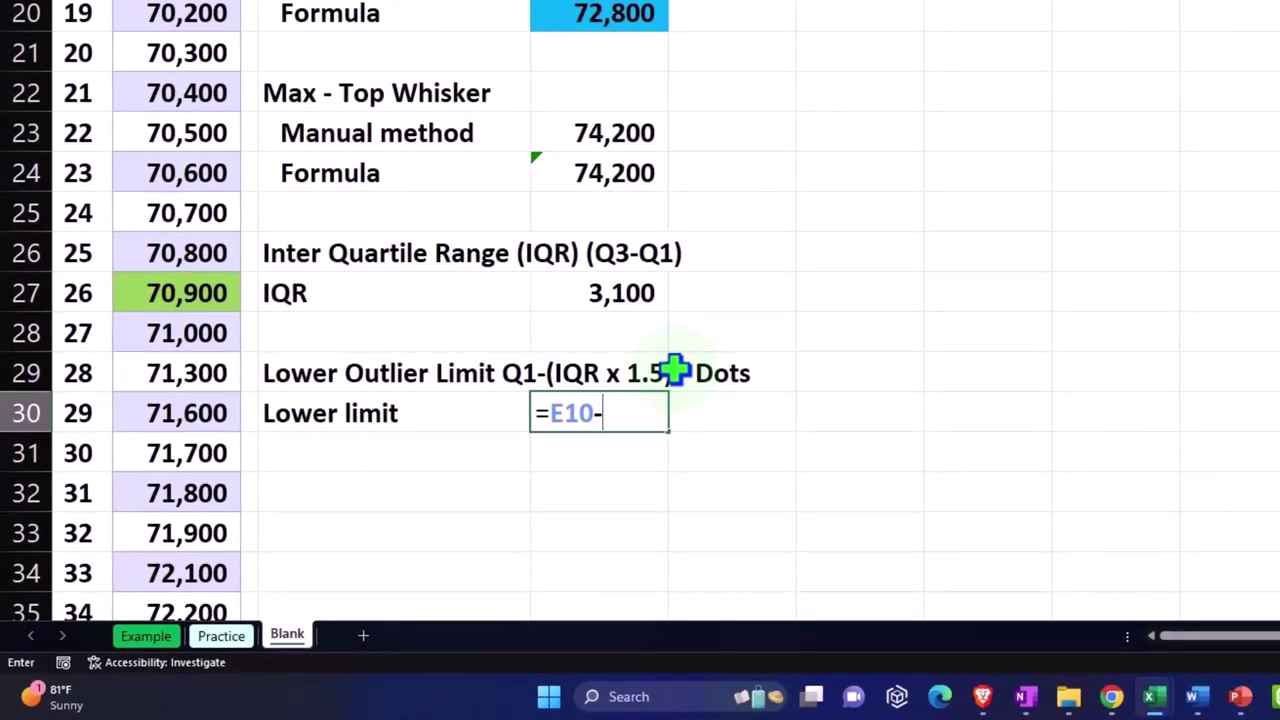
text(()
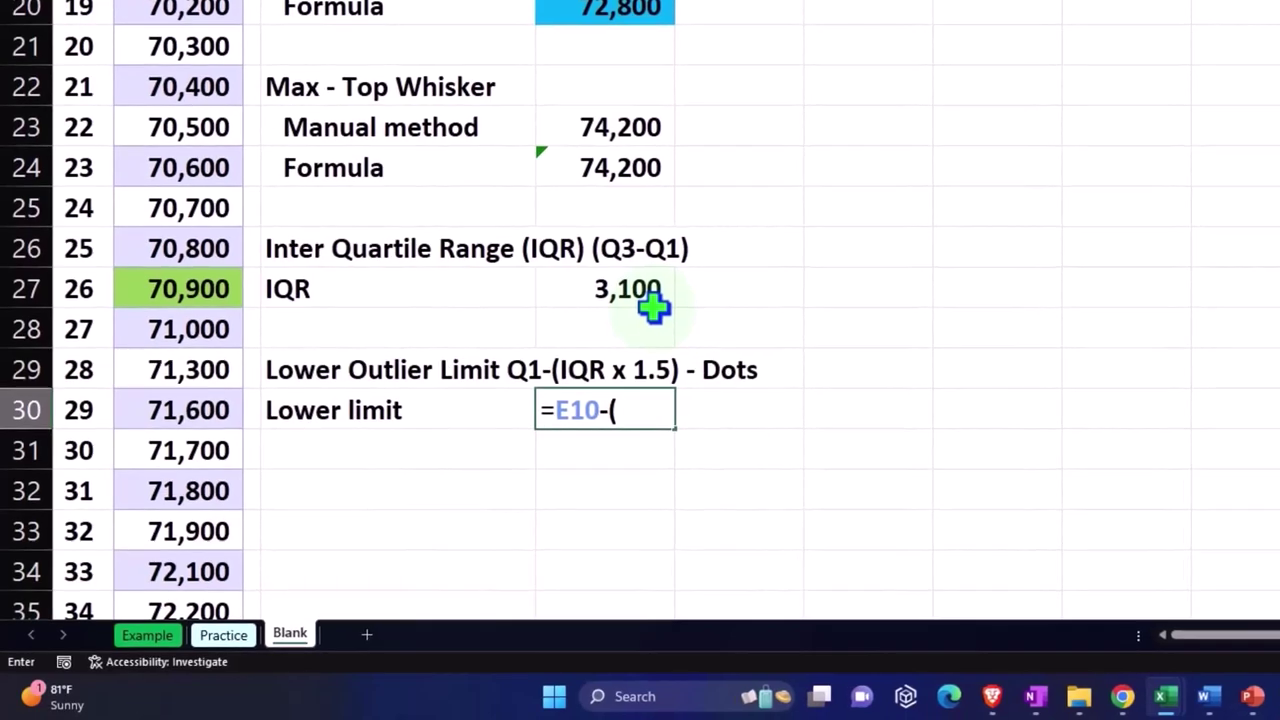
click(638, 294)
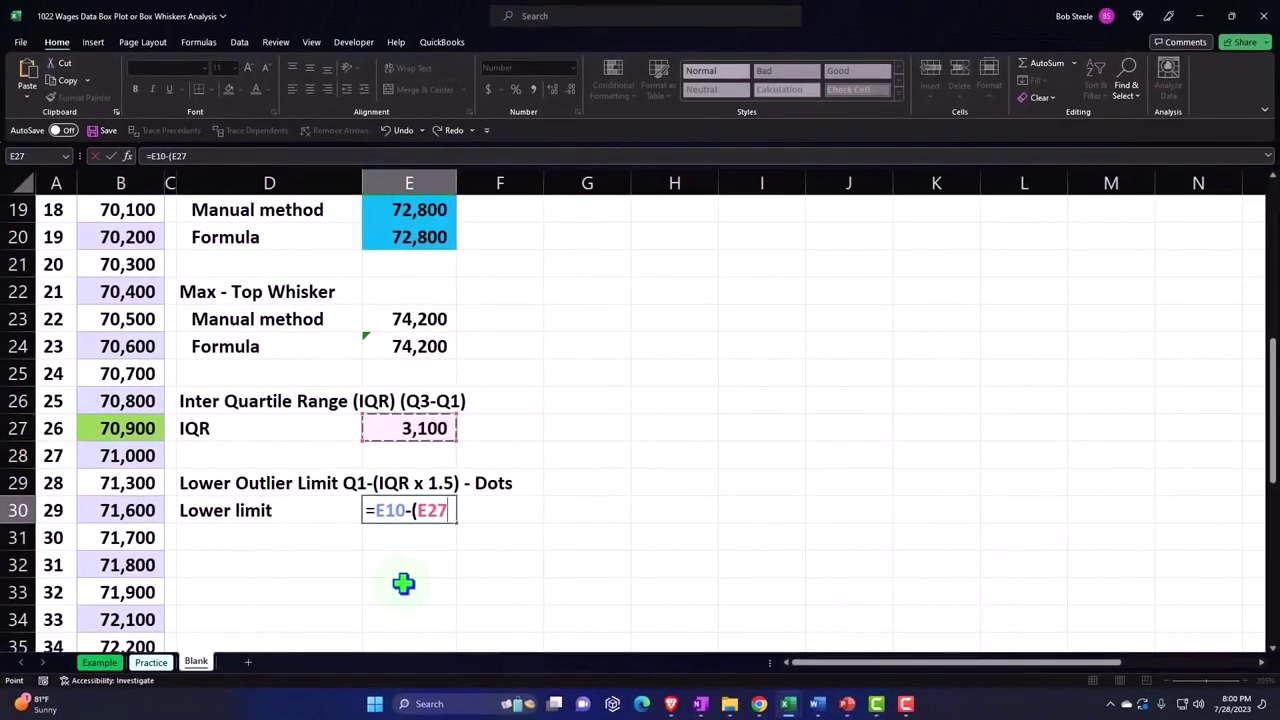
text(*)
text(1.)
text(5)
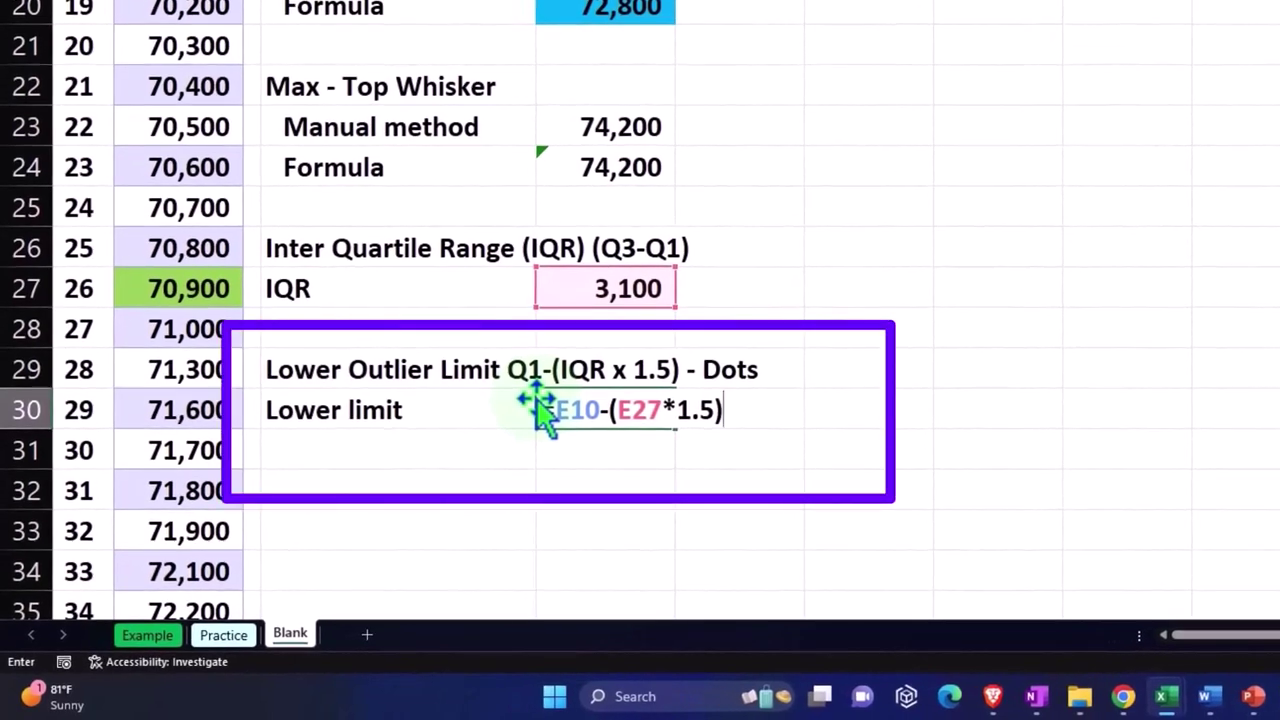
key(Return)
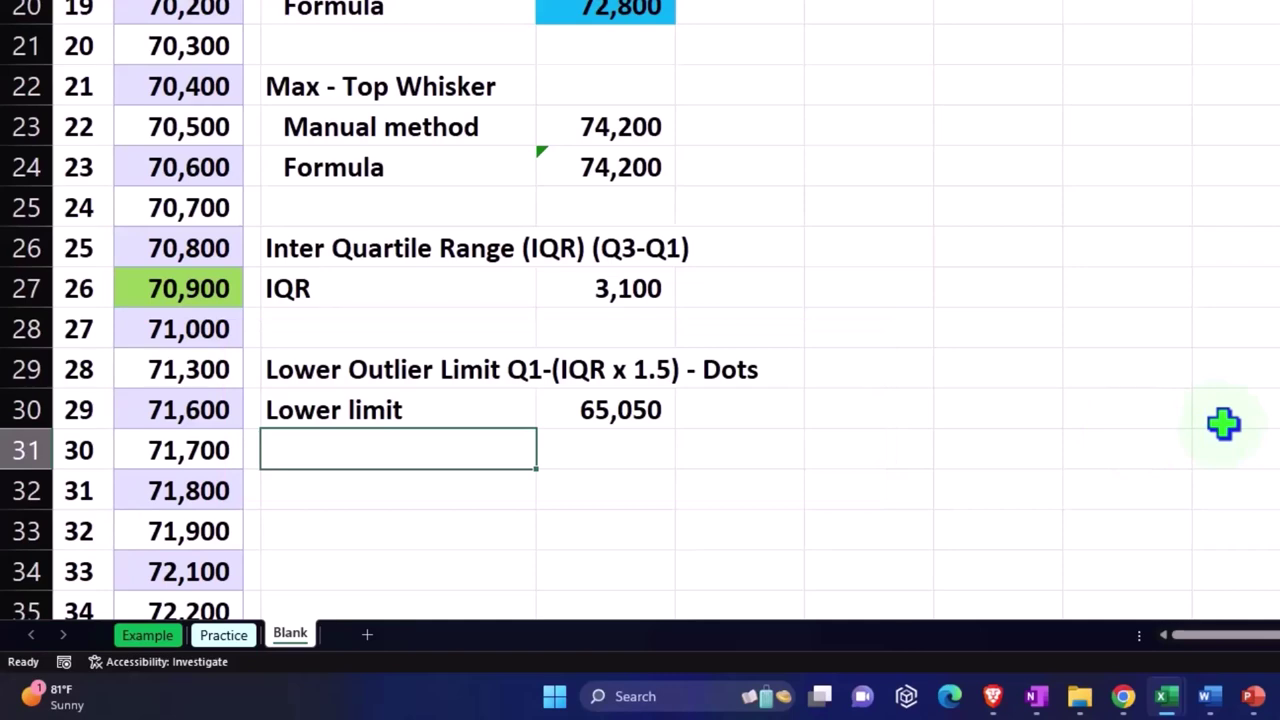
scroll(1223, 424, up, 2)
scroll(1223, 424, up, 2)
scroll(1223, 424, up, 1)
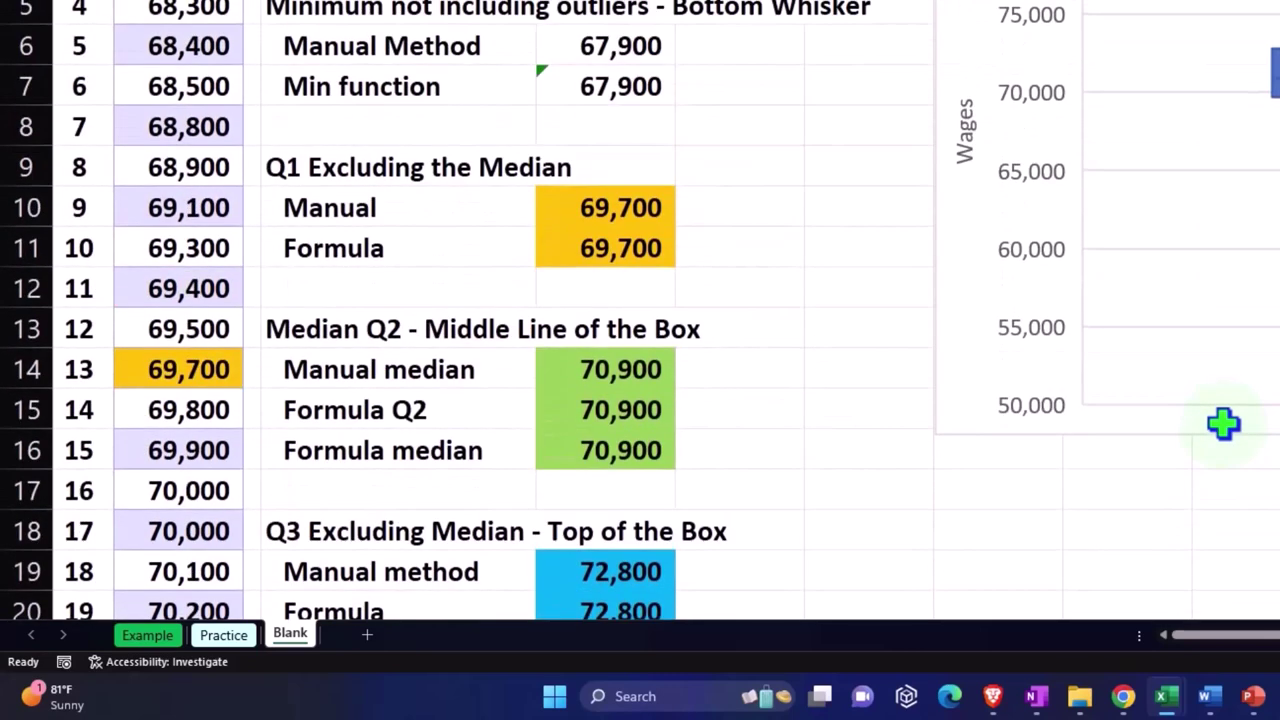
scroll(1225, 420, up, 1)
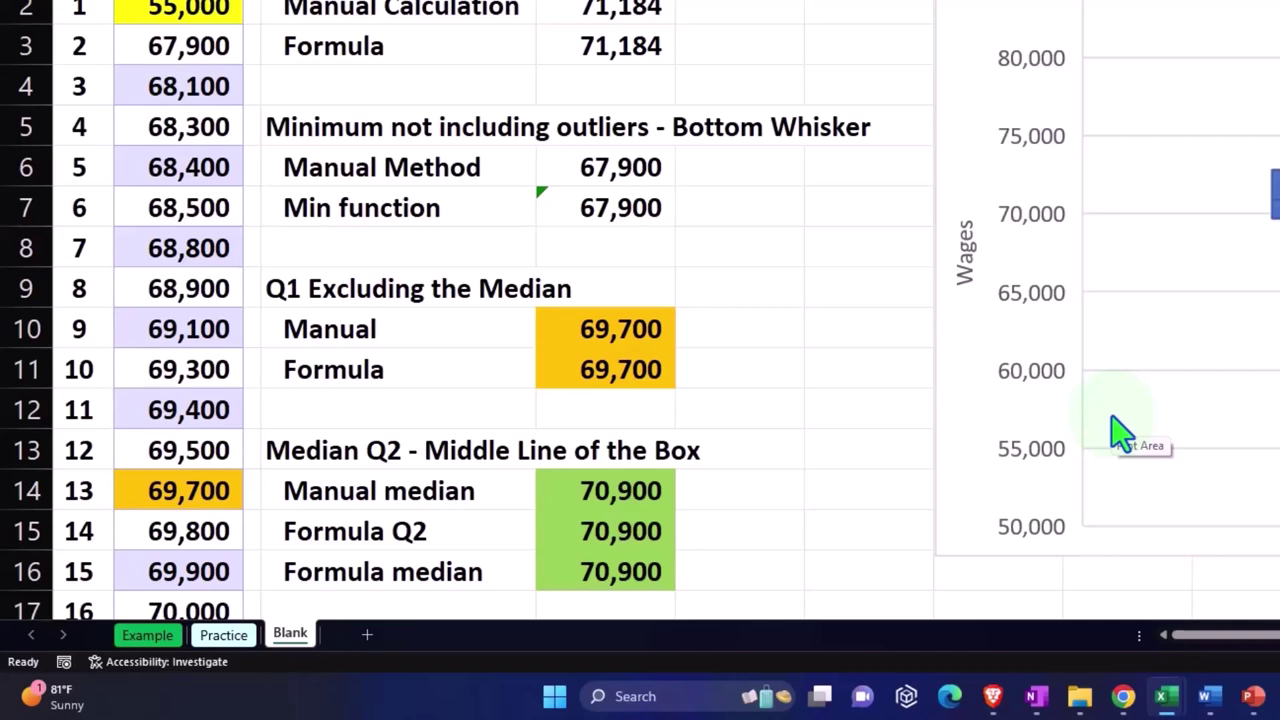
click(572, 356)
scroll(571, 354, down, 5)
scroll(570, 353, down, 3)
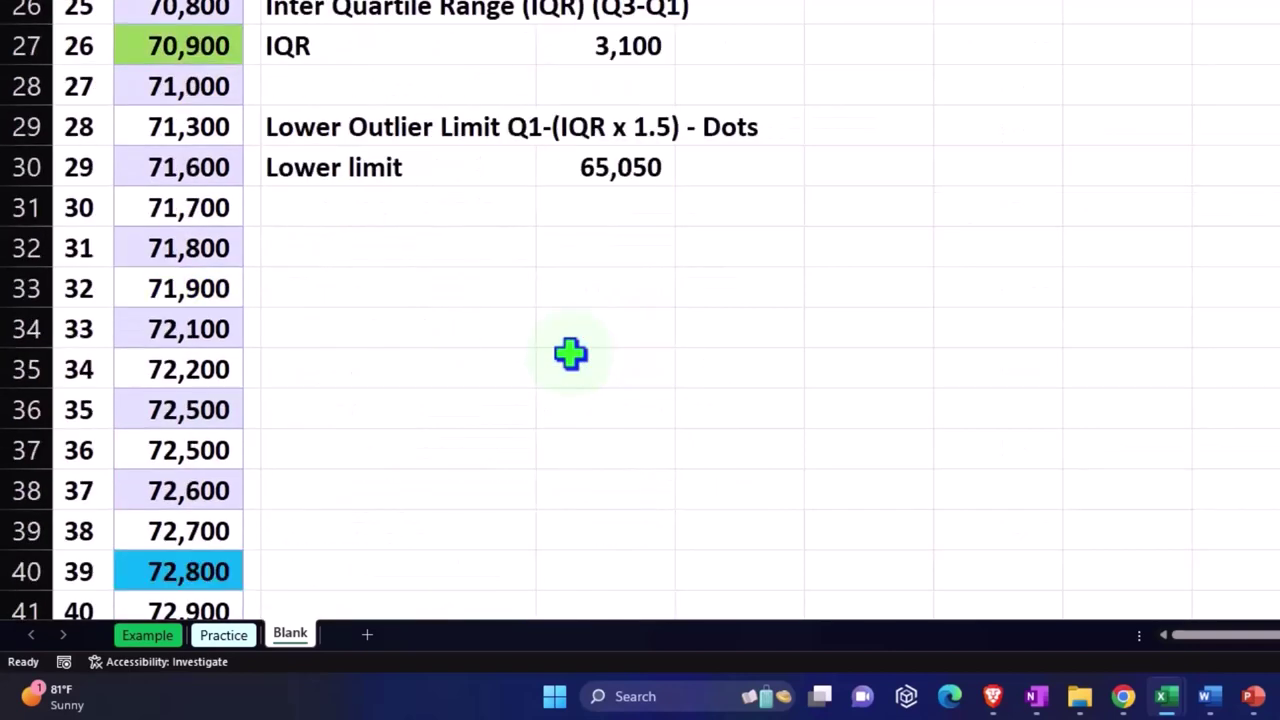
scroll(397, 218, up, 1)
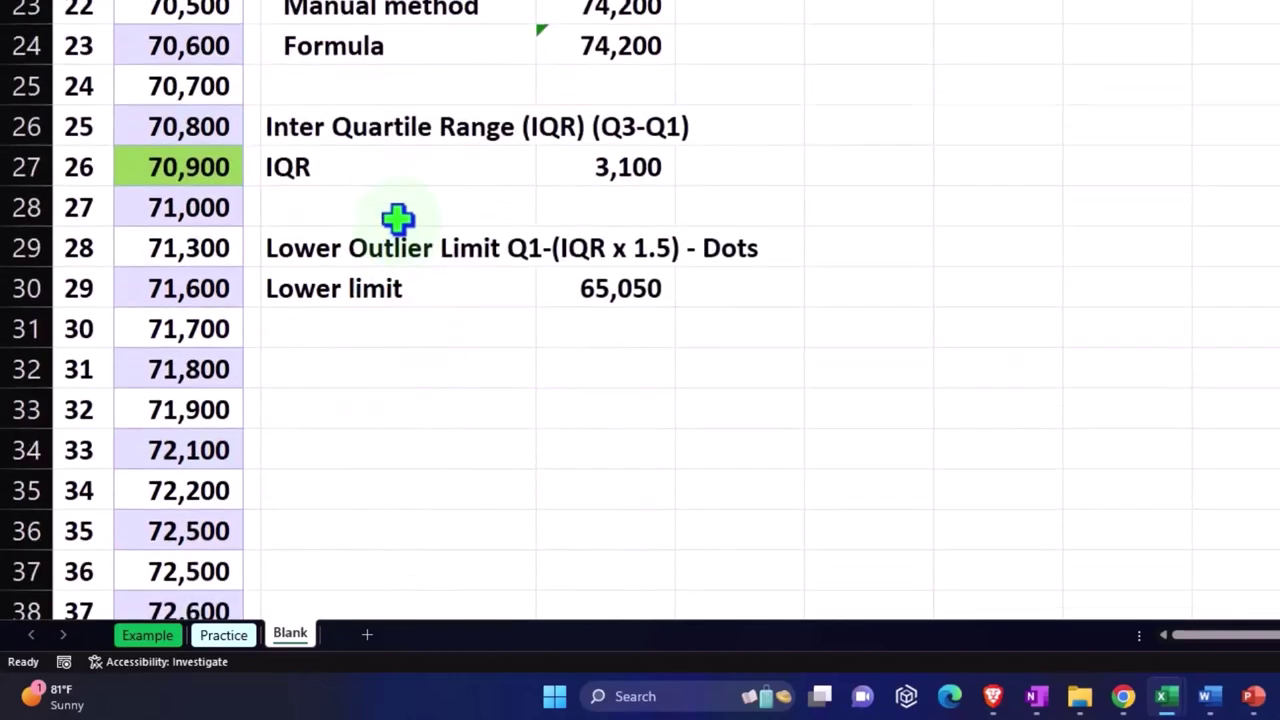
click(388, 168)
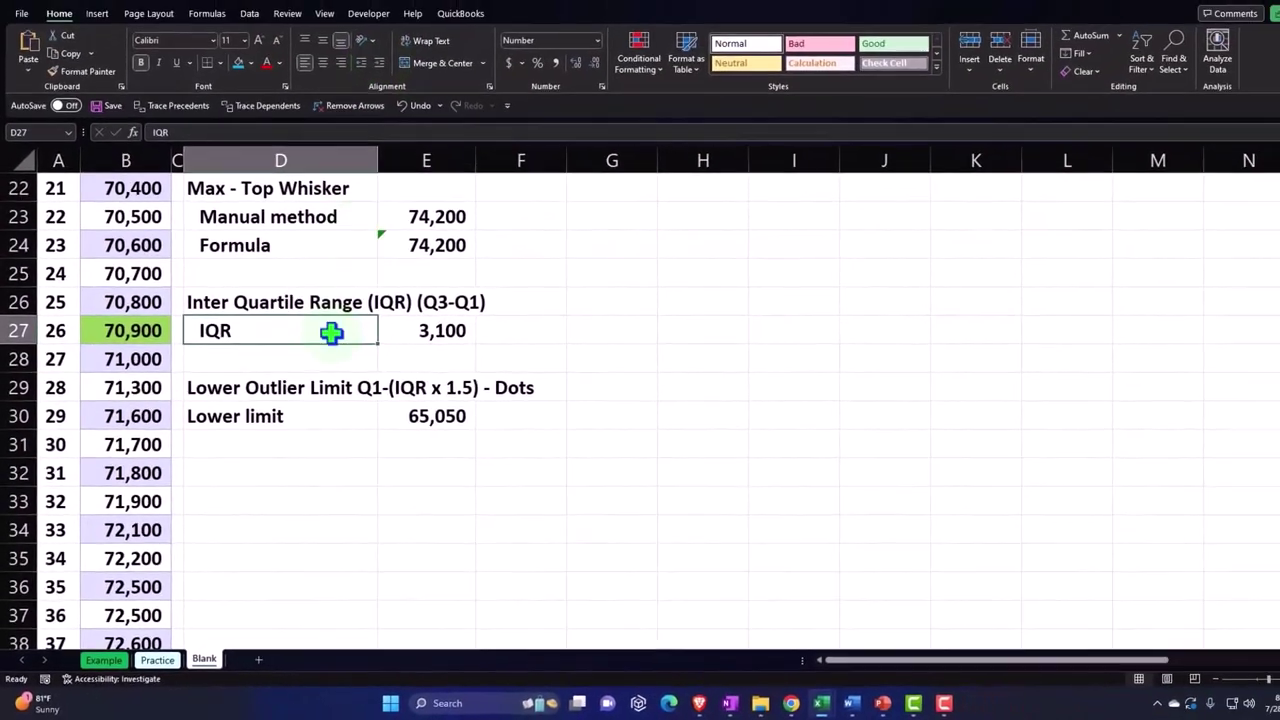
Indent the Lower limit label, add the 'Upper Outlier Limit Q3+(IQRx1.5) - Dots' heading in D32, and type 'Upper limit' below
click(304, 430)
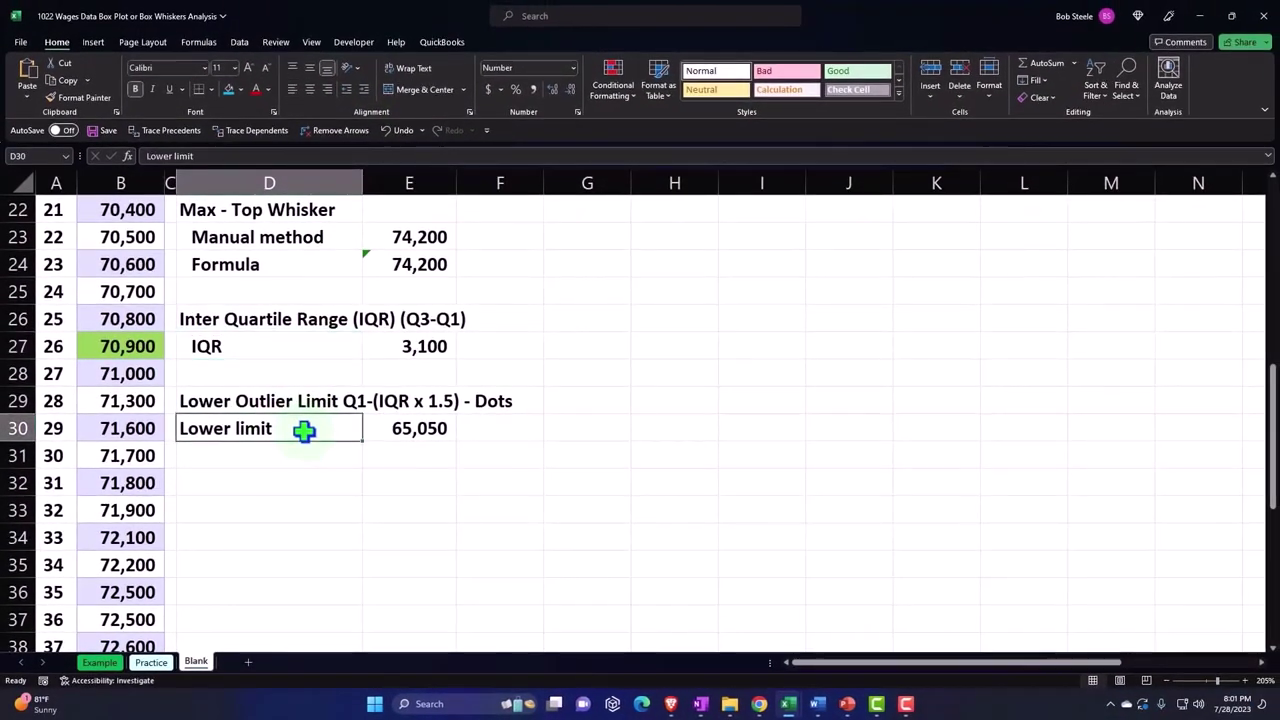
click(362, 90)
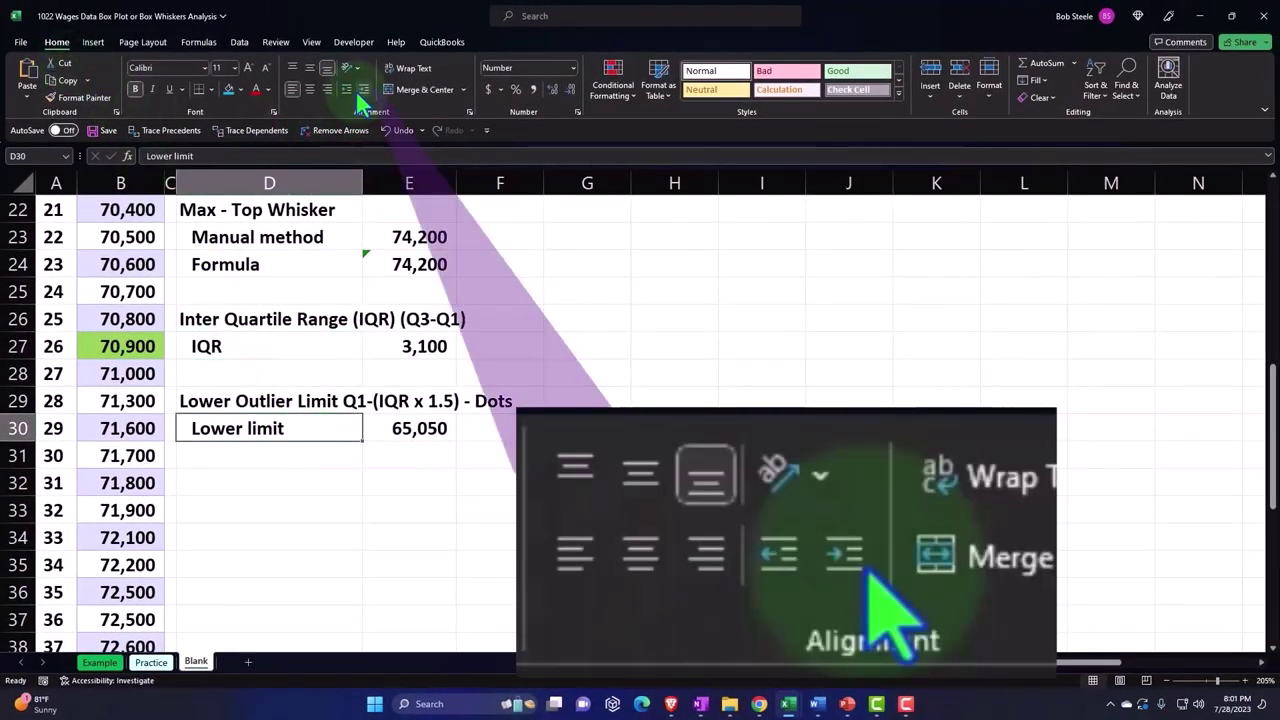
click(254, 480)
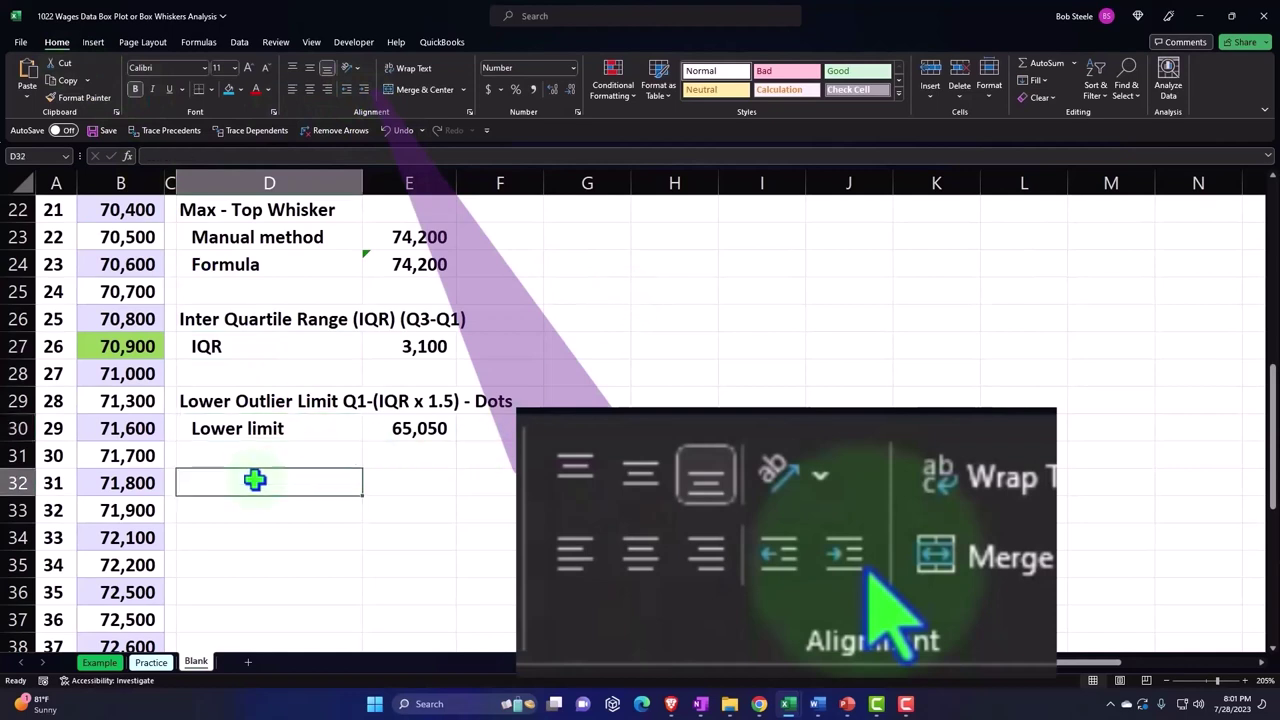
text(Uppe)
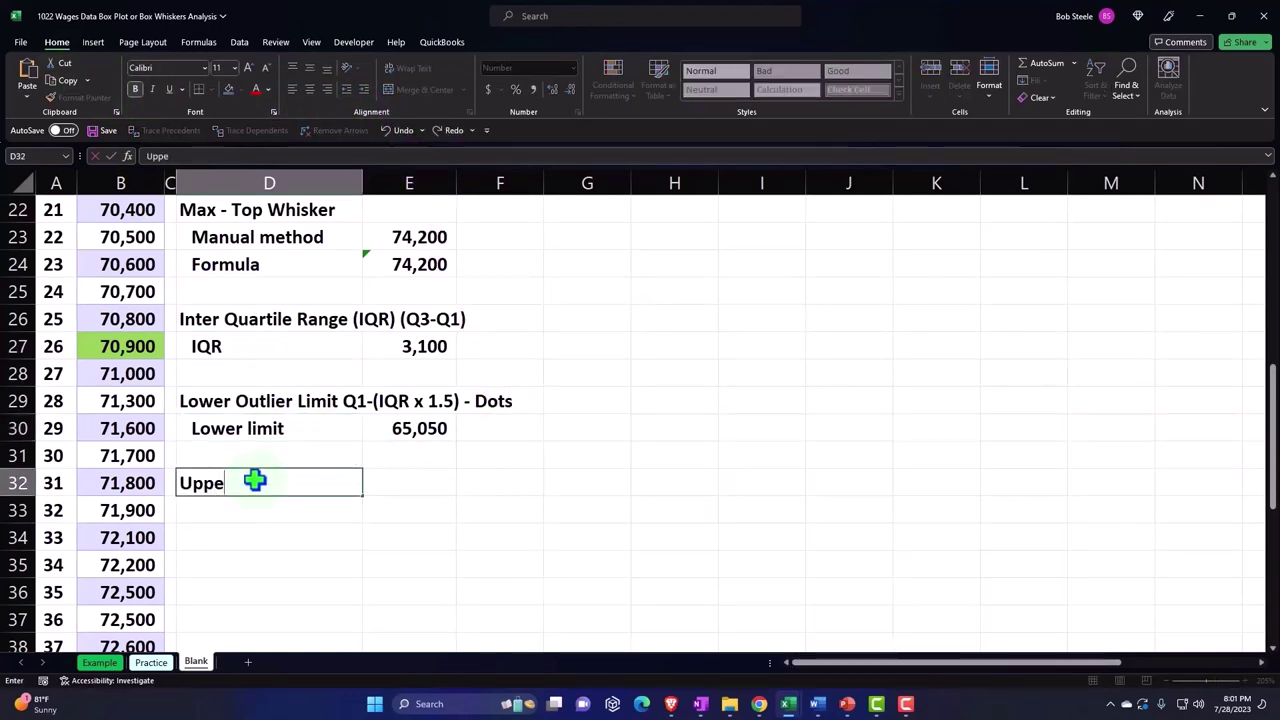
text(r Outlier Li)
text(mit Q)
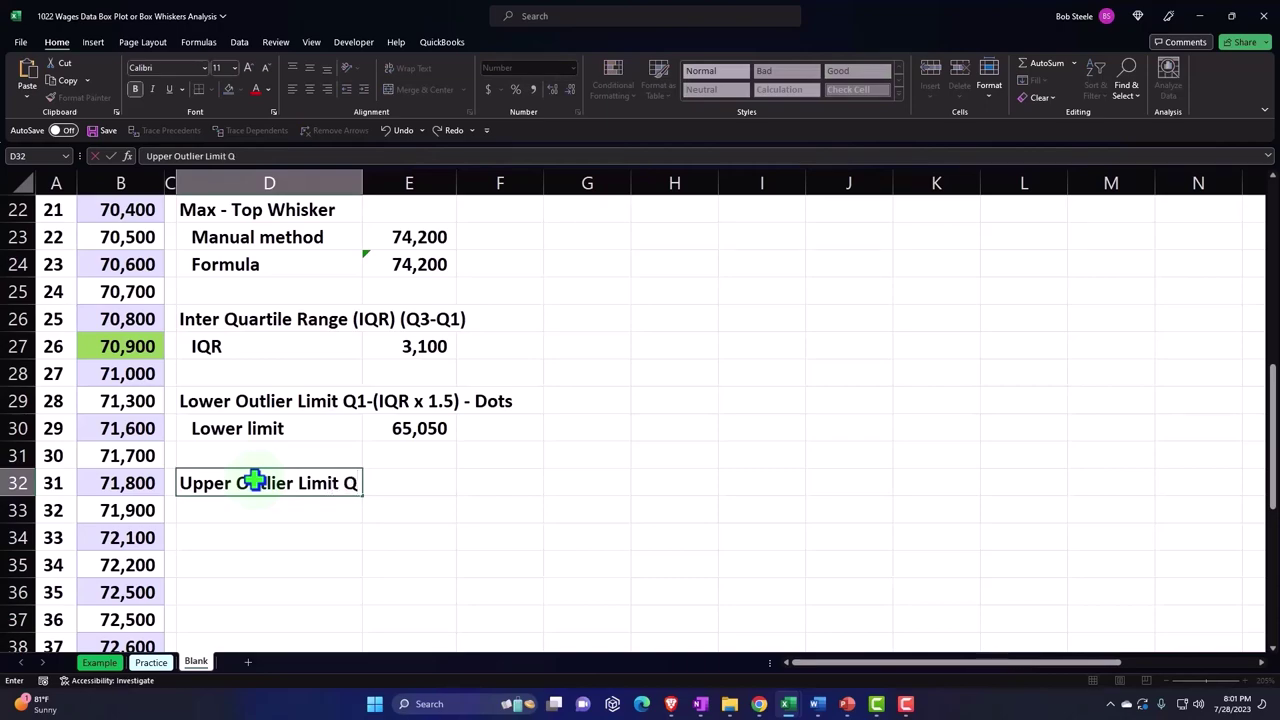
text(3+)
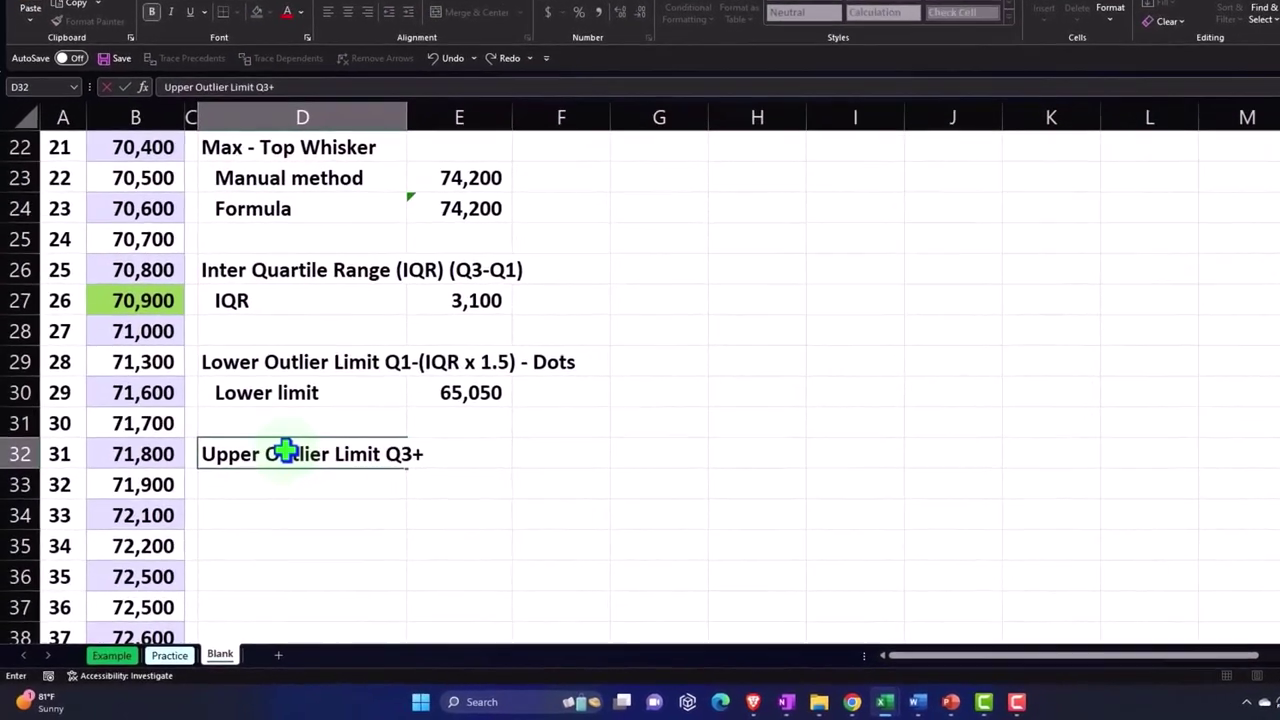
text(()
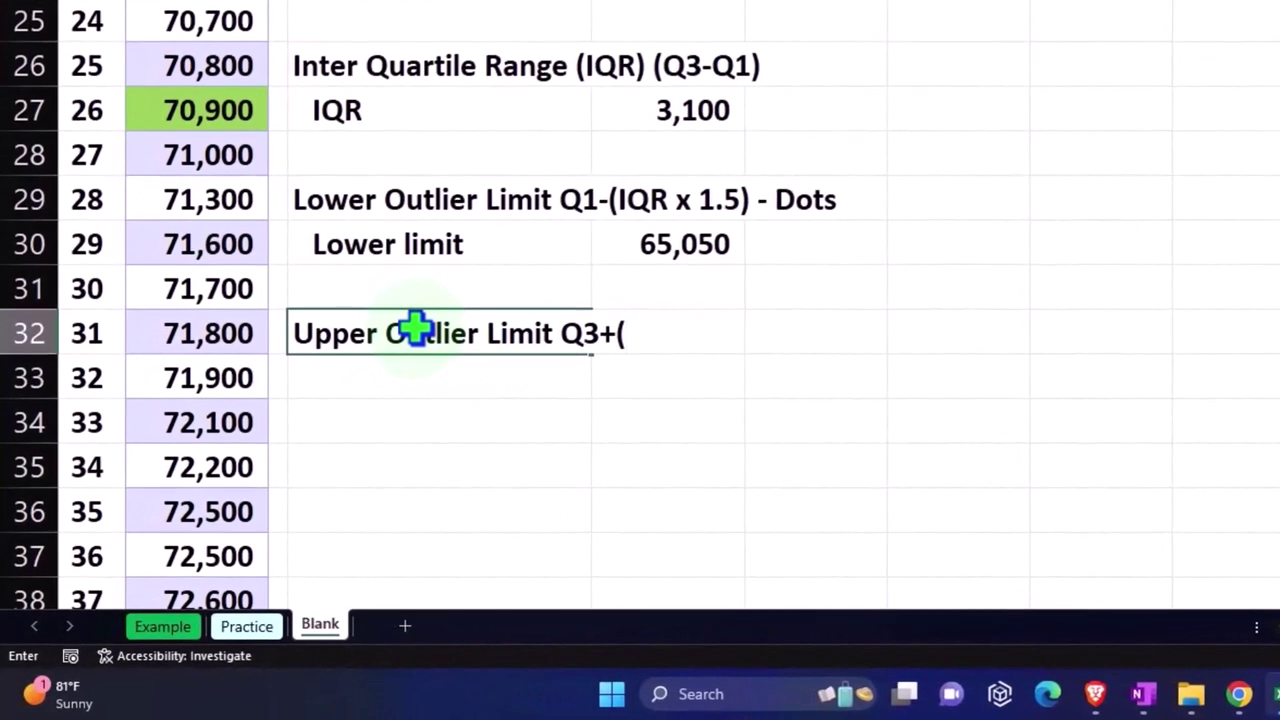
text(IQR)
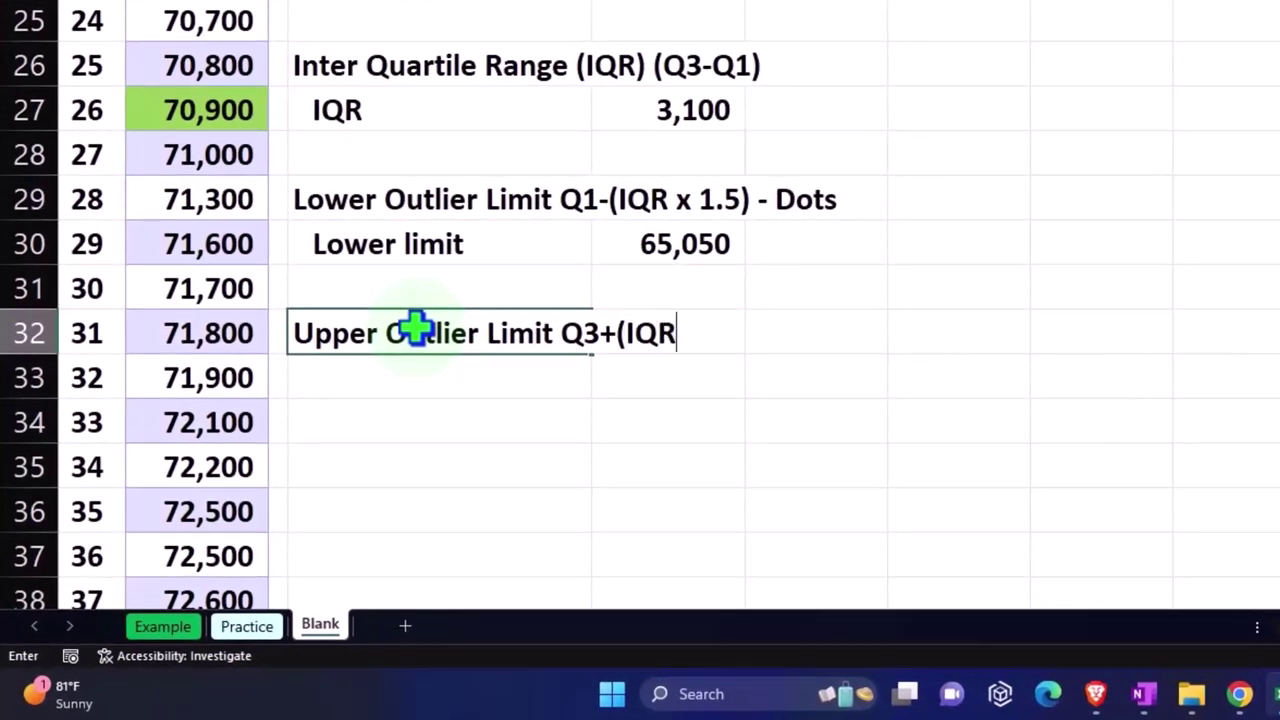
text(x1.5)
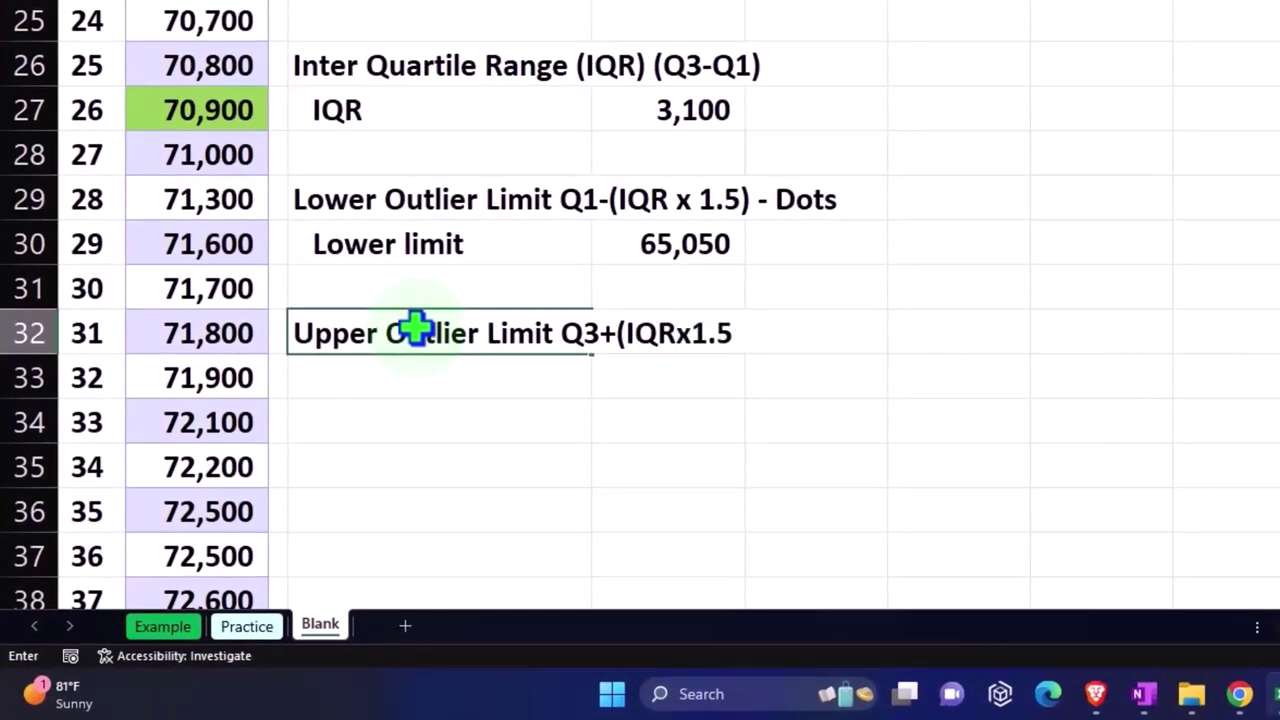
text()  - Dot)
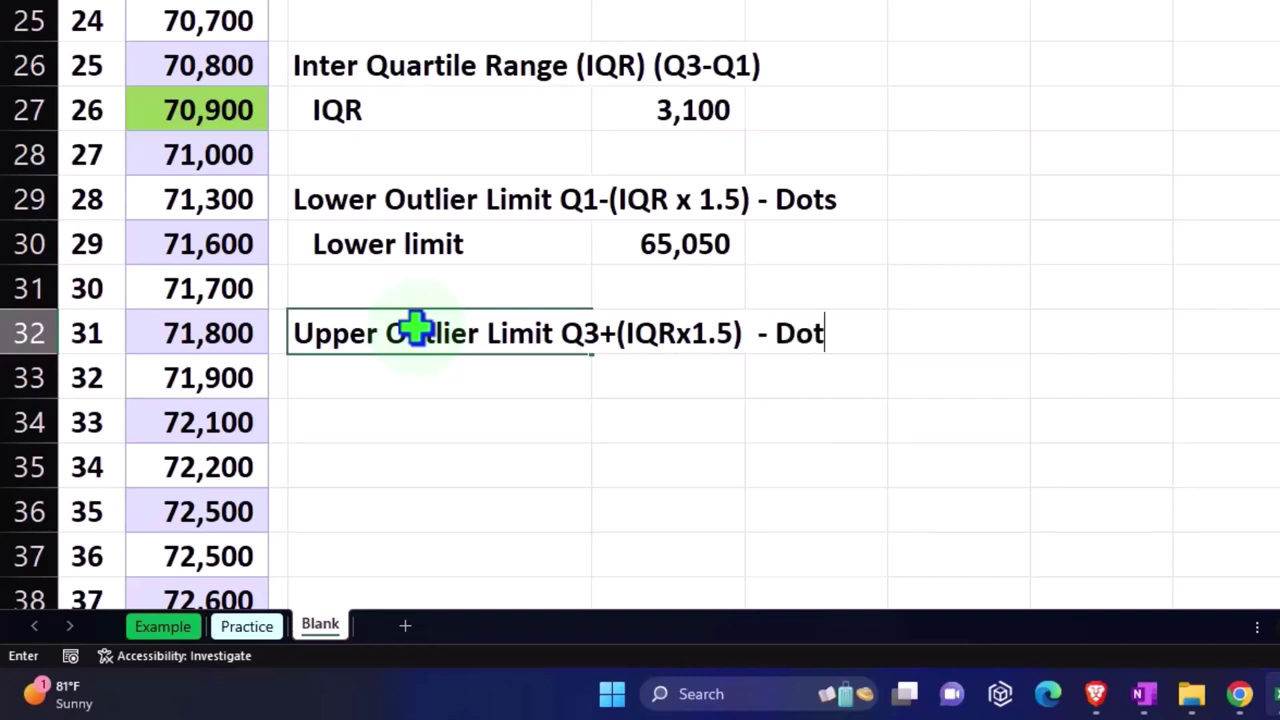
text(s)
key(Return)
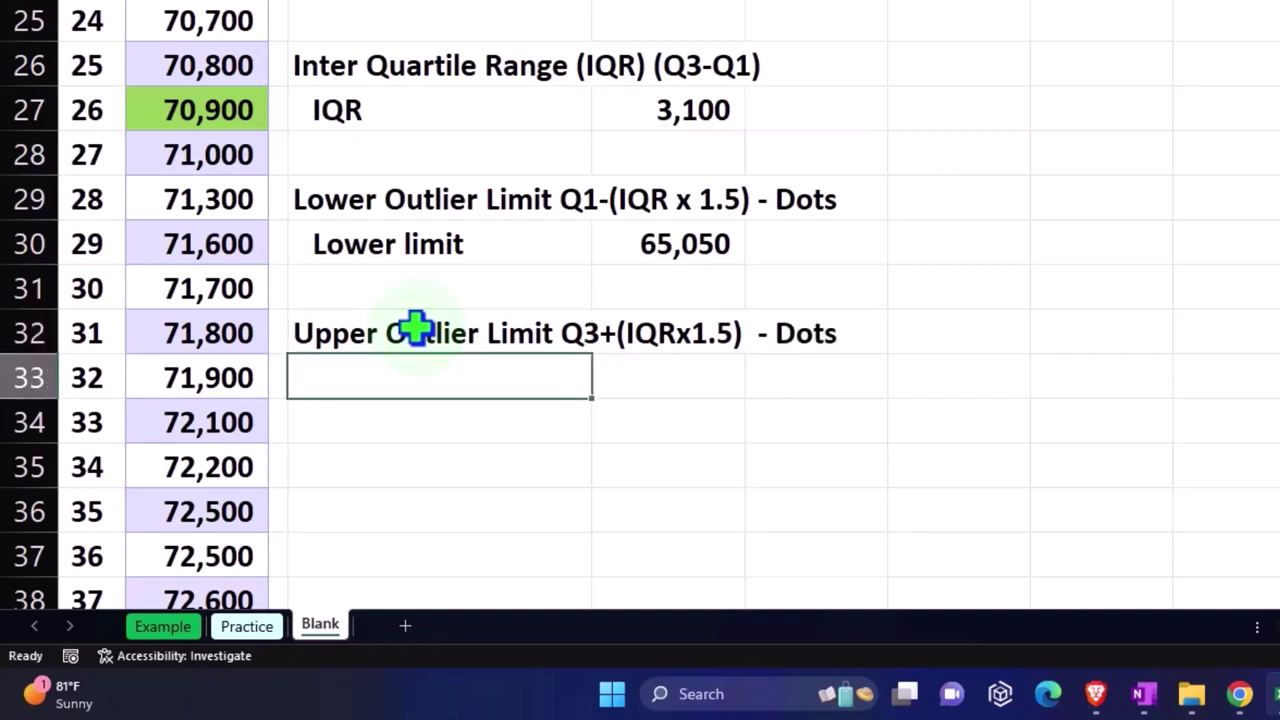
text(U)
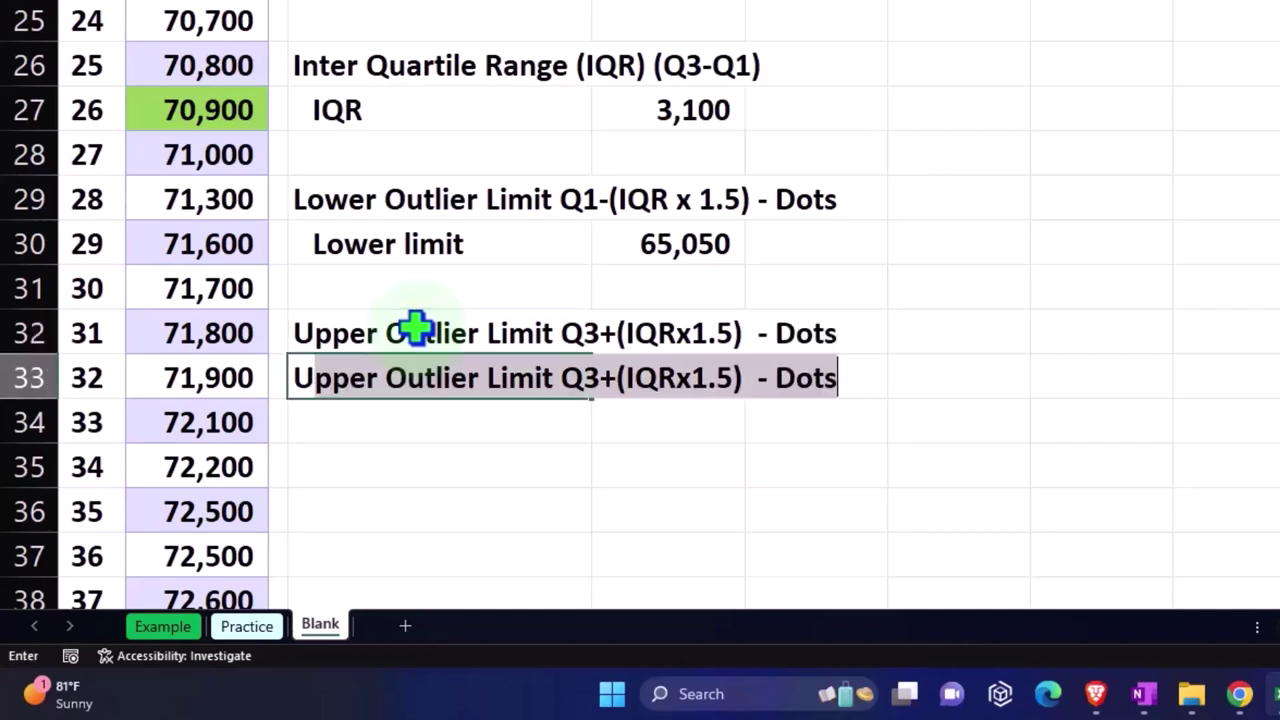
text(pper )
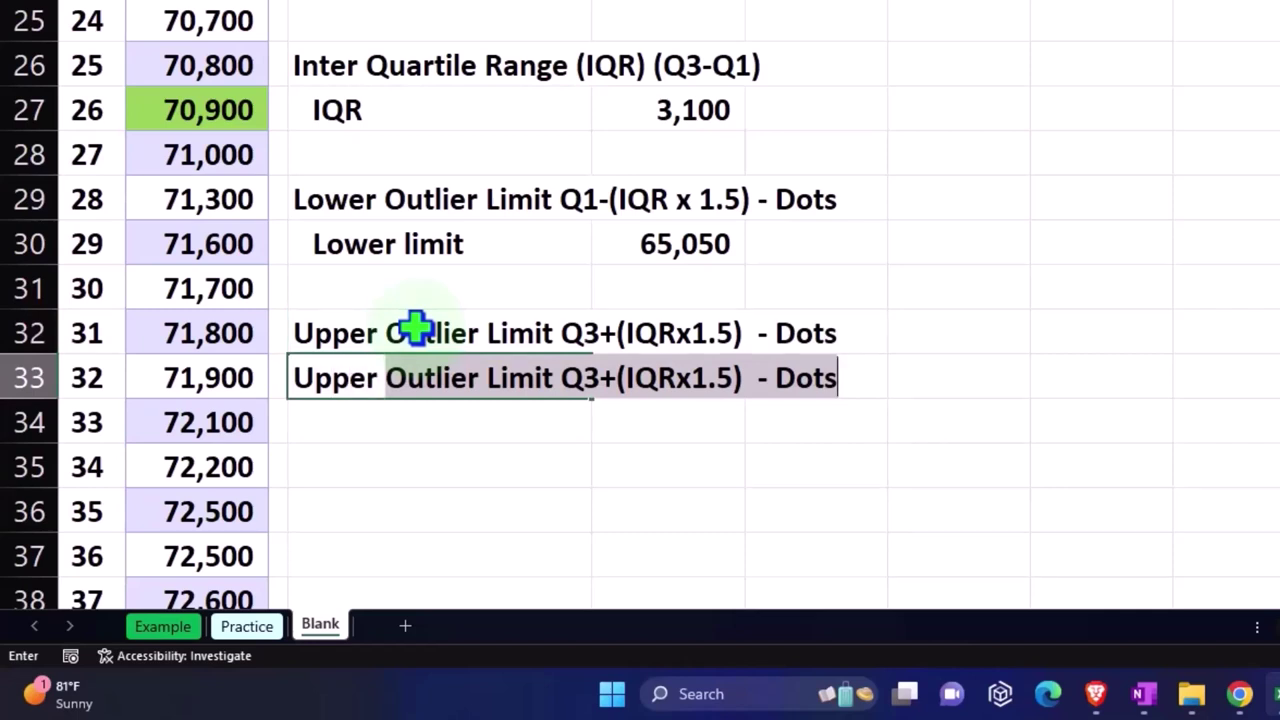
text(limit)
Enter =E19+(E27*1.5) in E33 beside the Upper limit label, giving 77,450
key(Tab)
text(=)
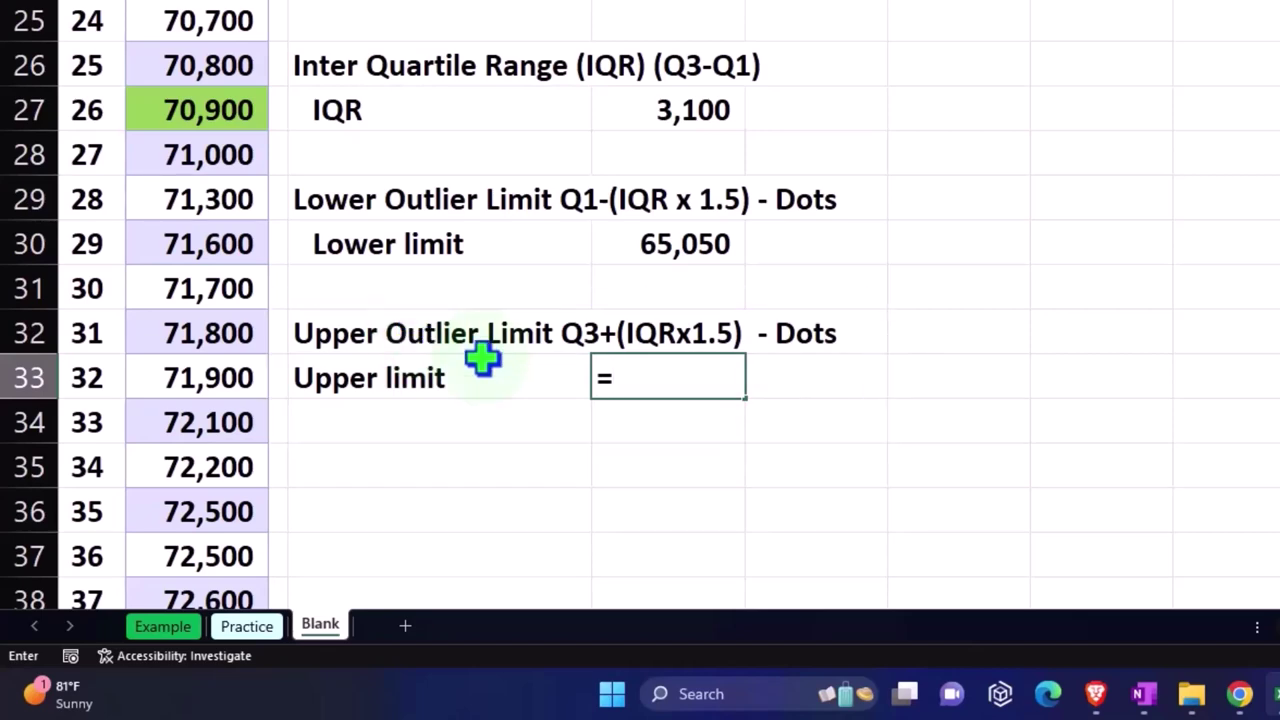
scroll(611, 406, up, 1)
scroll(611, 406, up, 2)
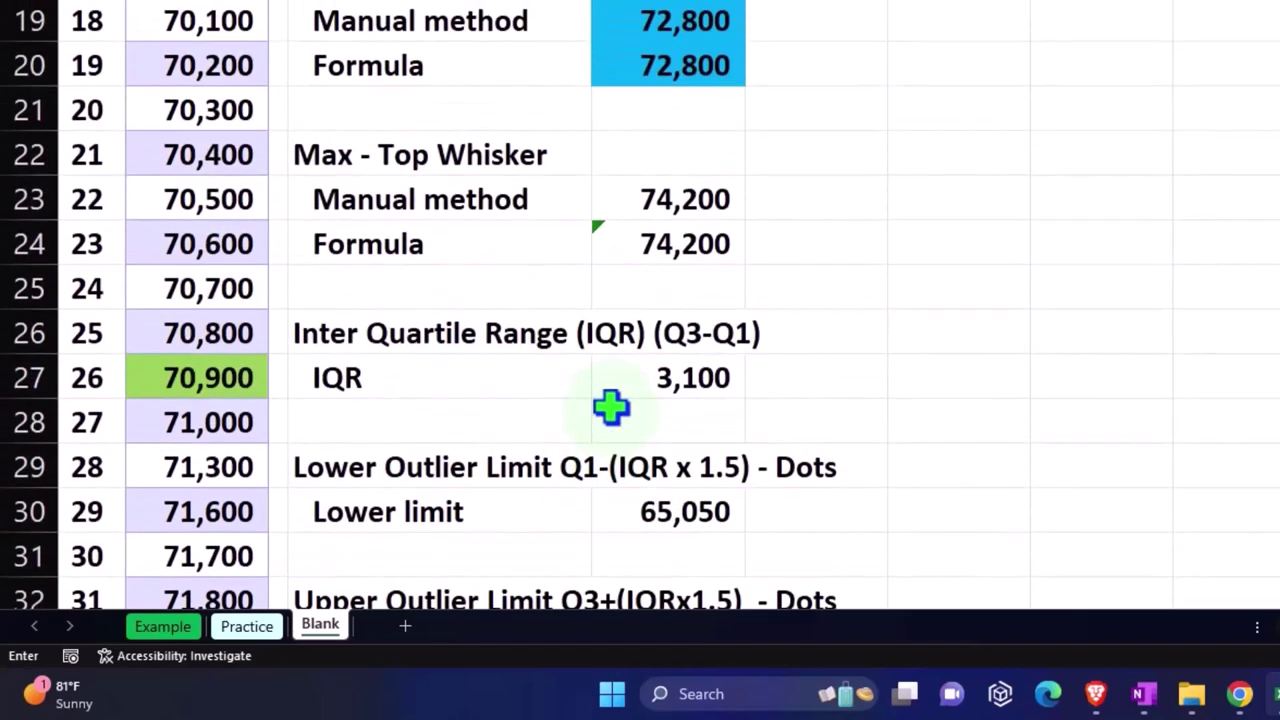
scroll(611, 406, up, 1)
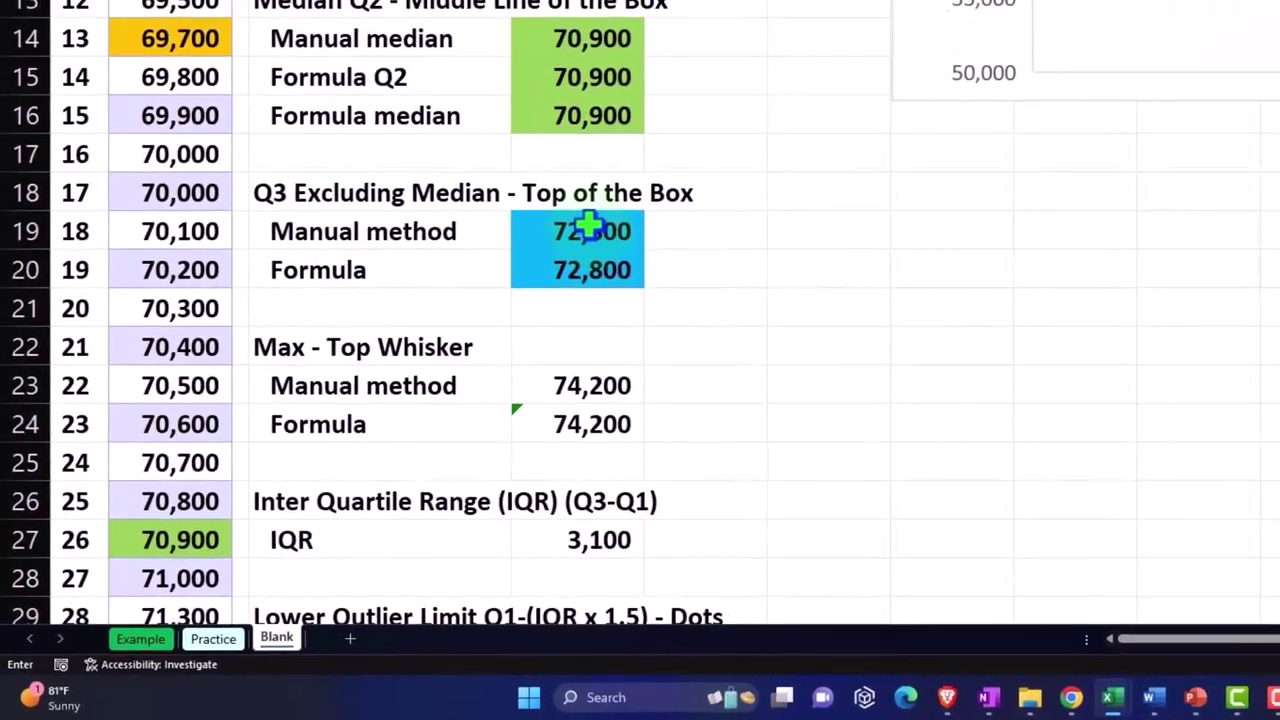
click(590, 228)
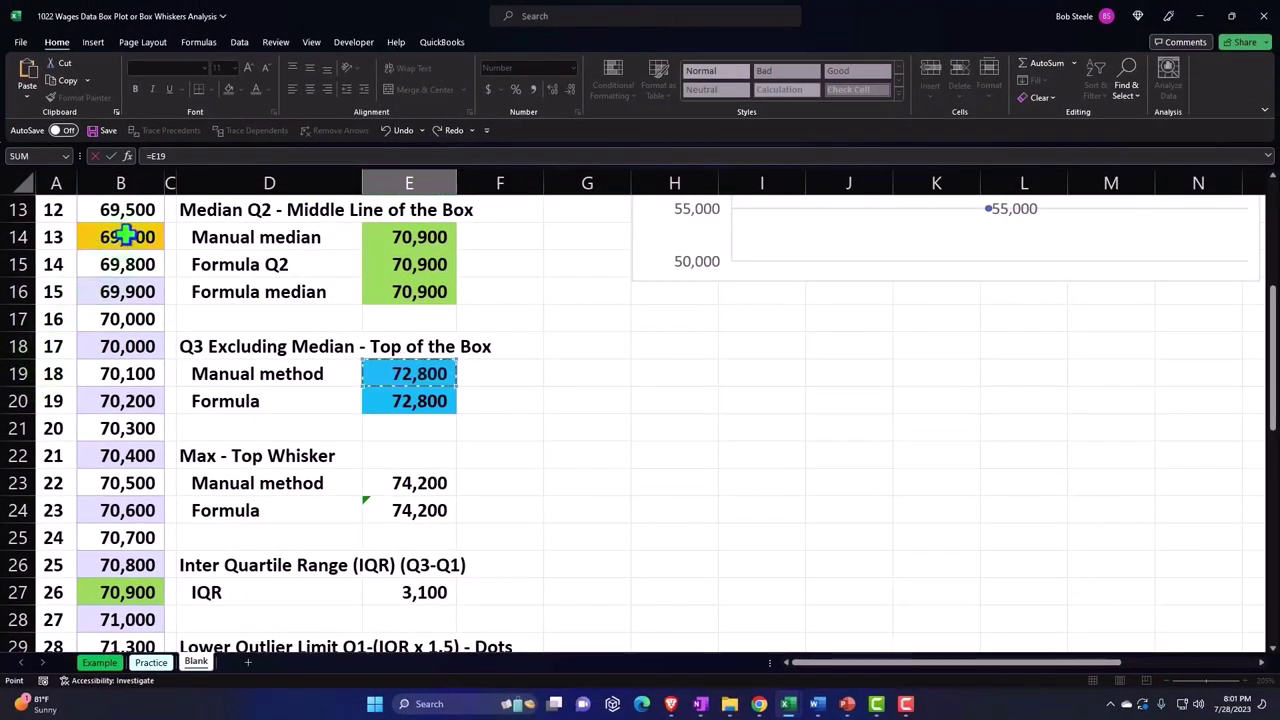
scroll(548, 393, down, 2)
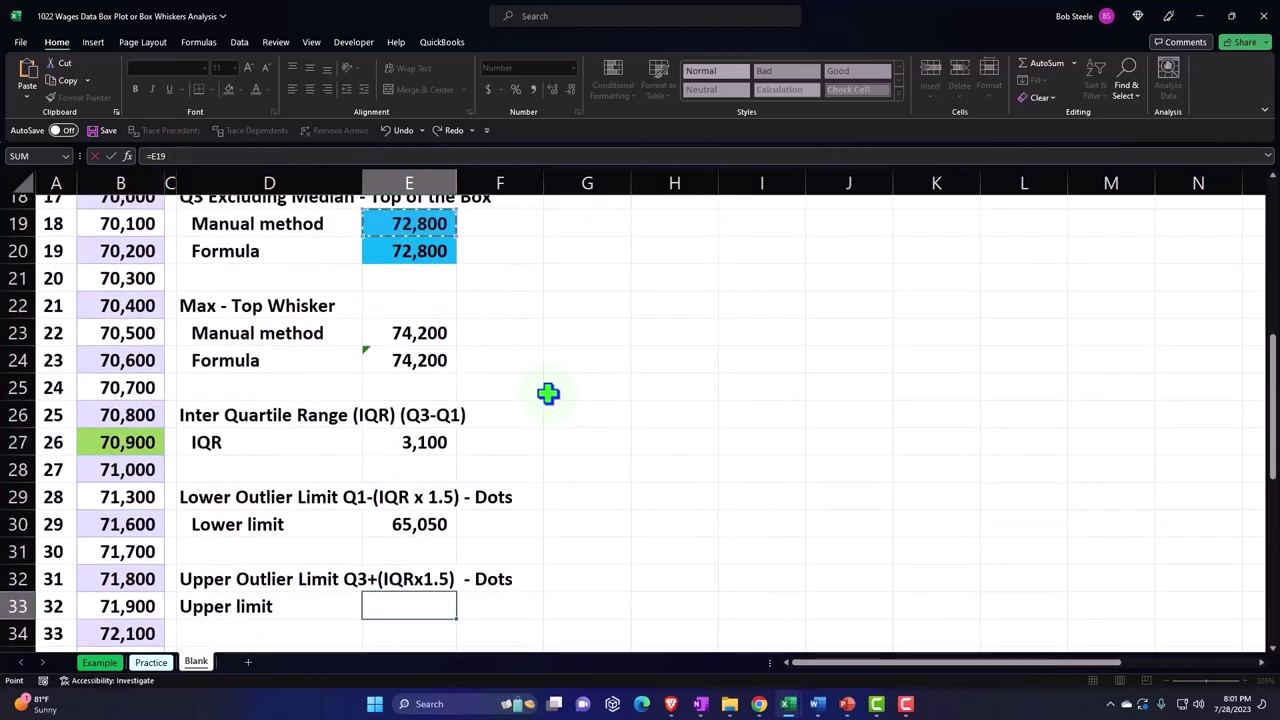
scroll(548, 393, down, 2)
text(+()
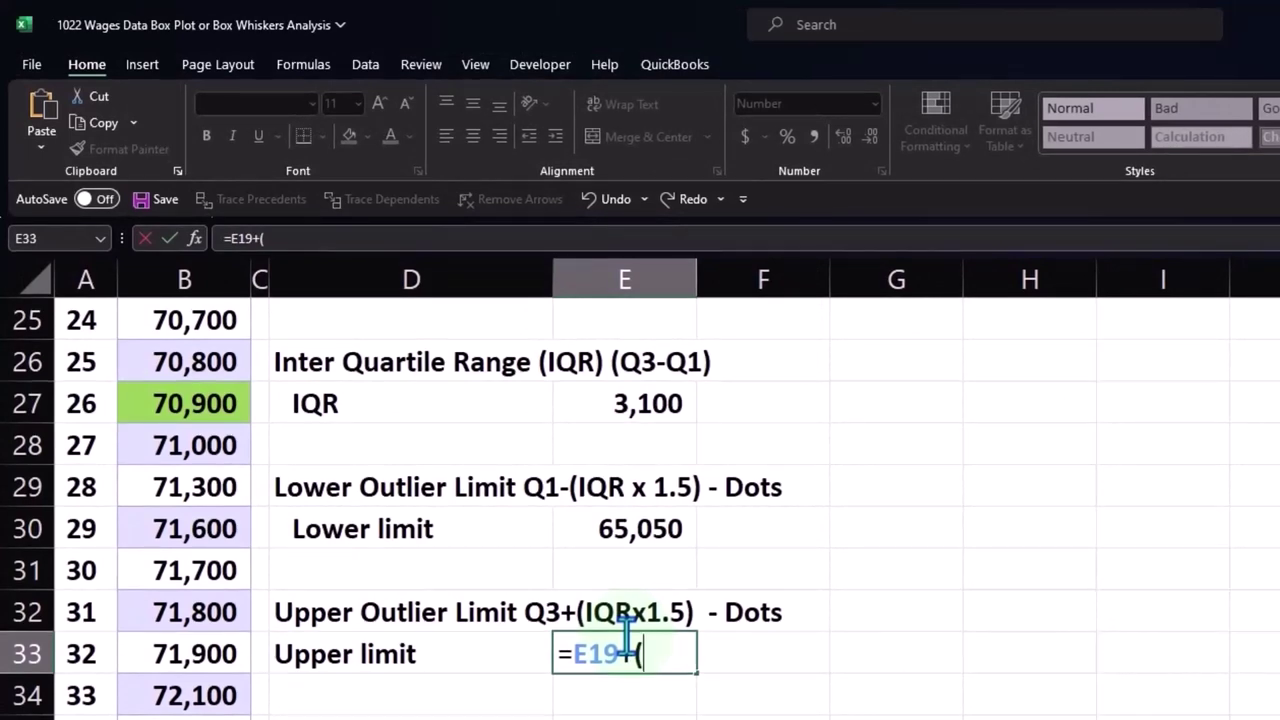
click(652, 407)
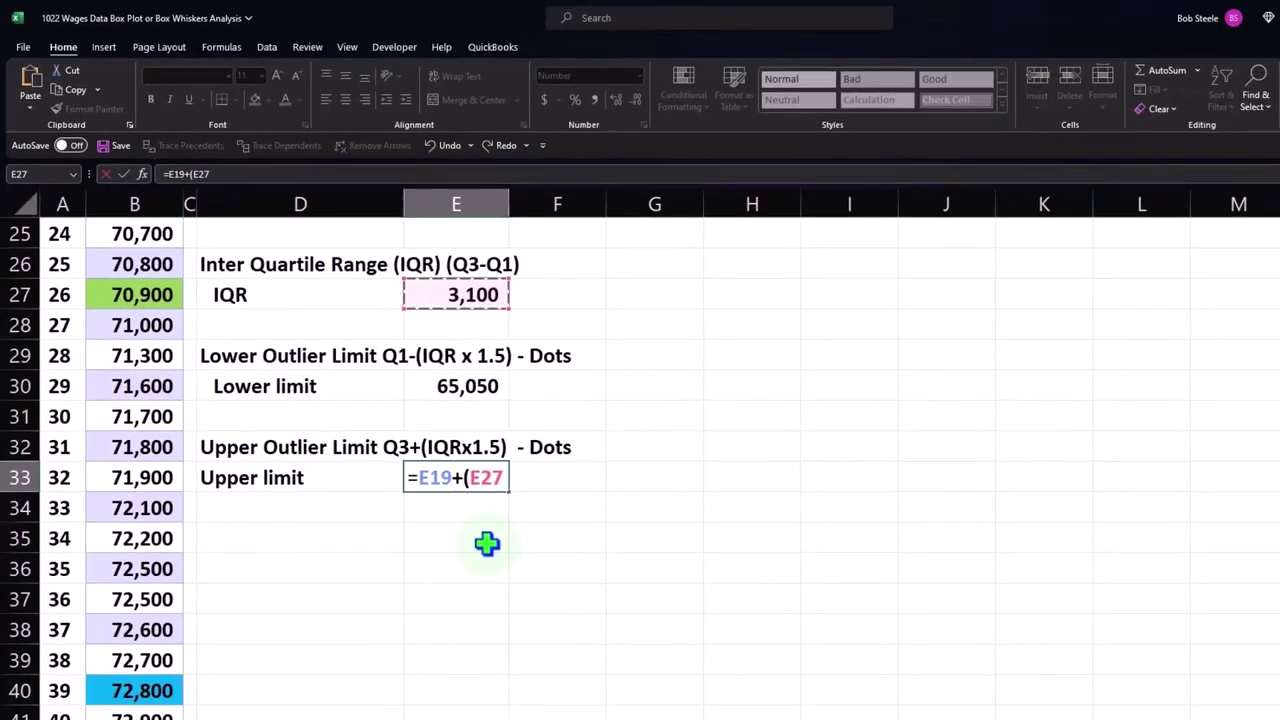
text(*)
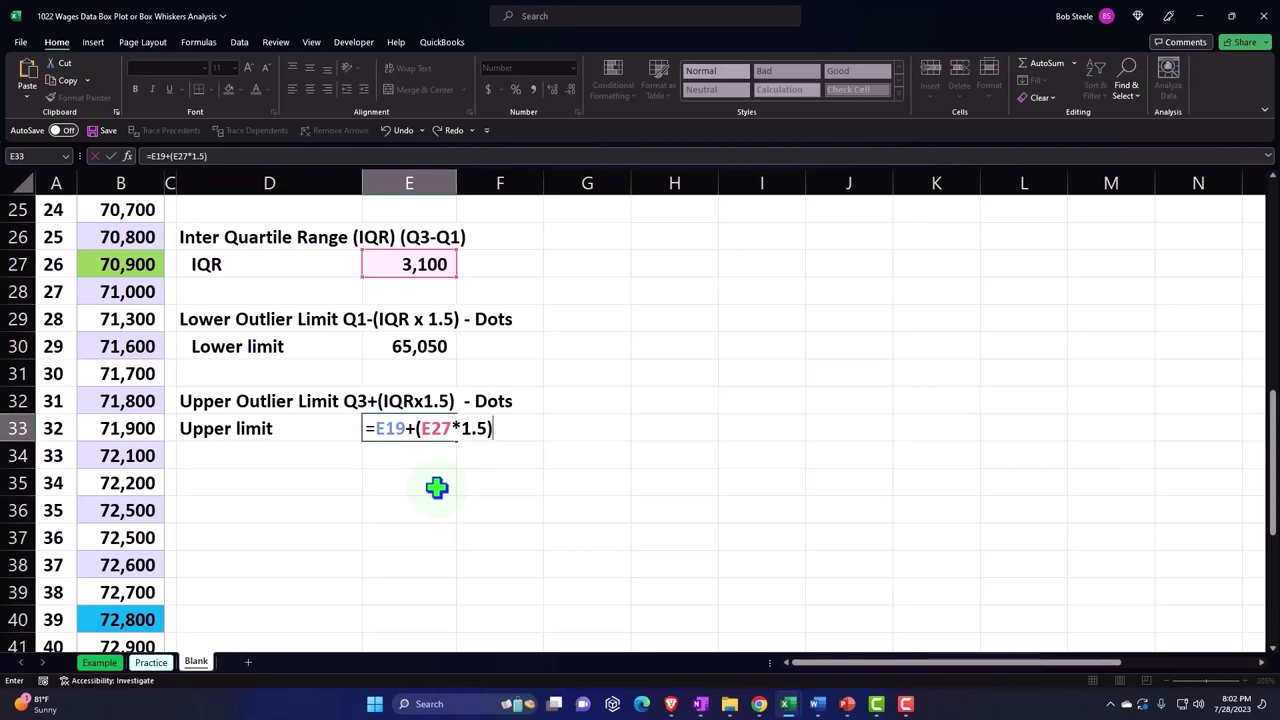
key(Return)
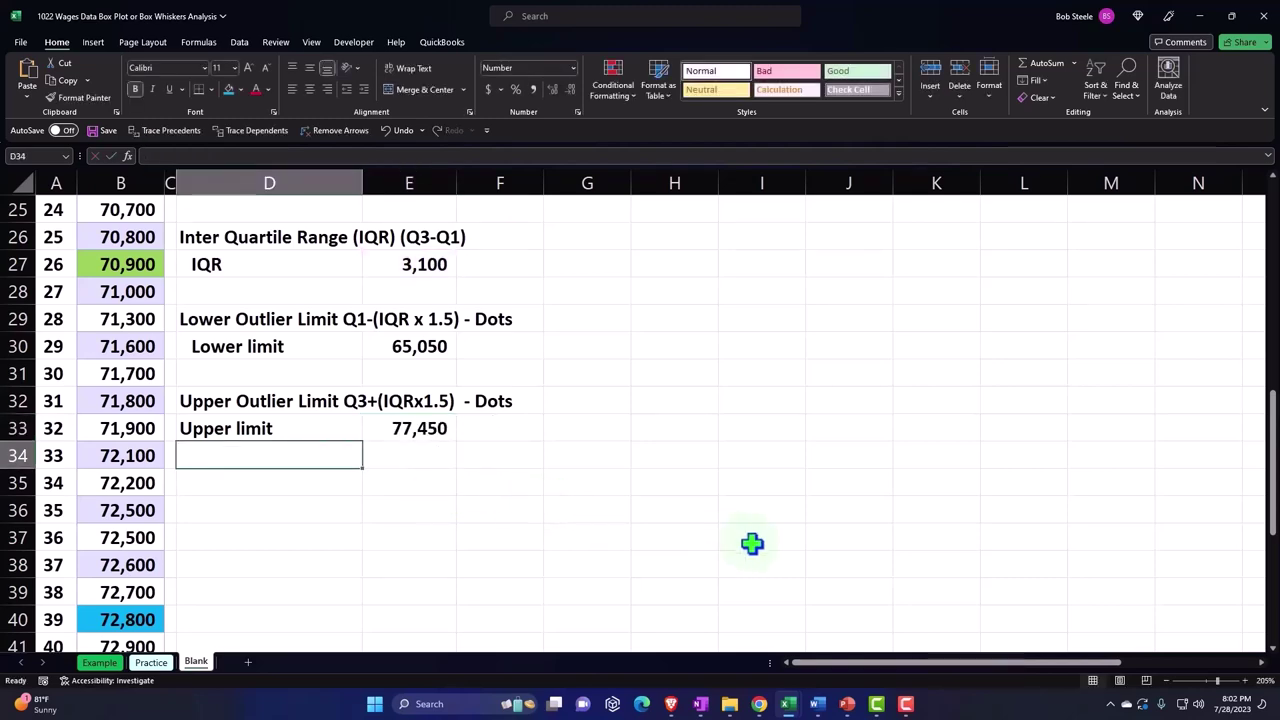
scroll(752, 543, up, 3)
Indent the Upper limit label in D33 to match the other sub-labels
scroll(752, 543, up, 3)
scroll(749, 543, up, 2)
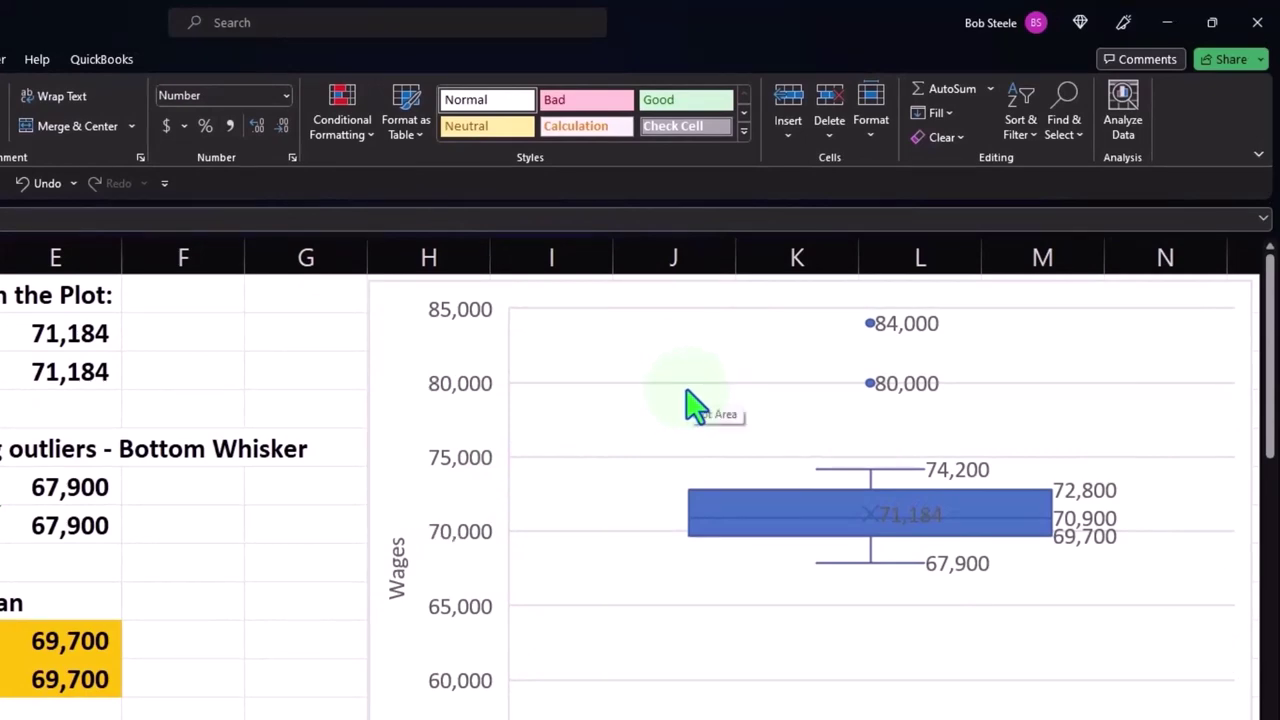
scroll(118, 592, down, 2)
scroll(118, 593, down, 2)
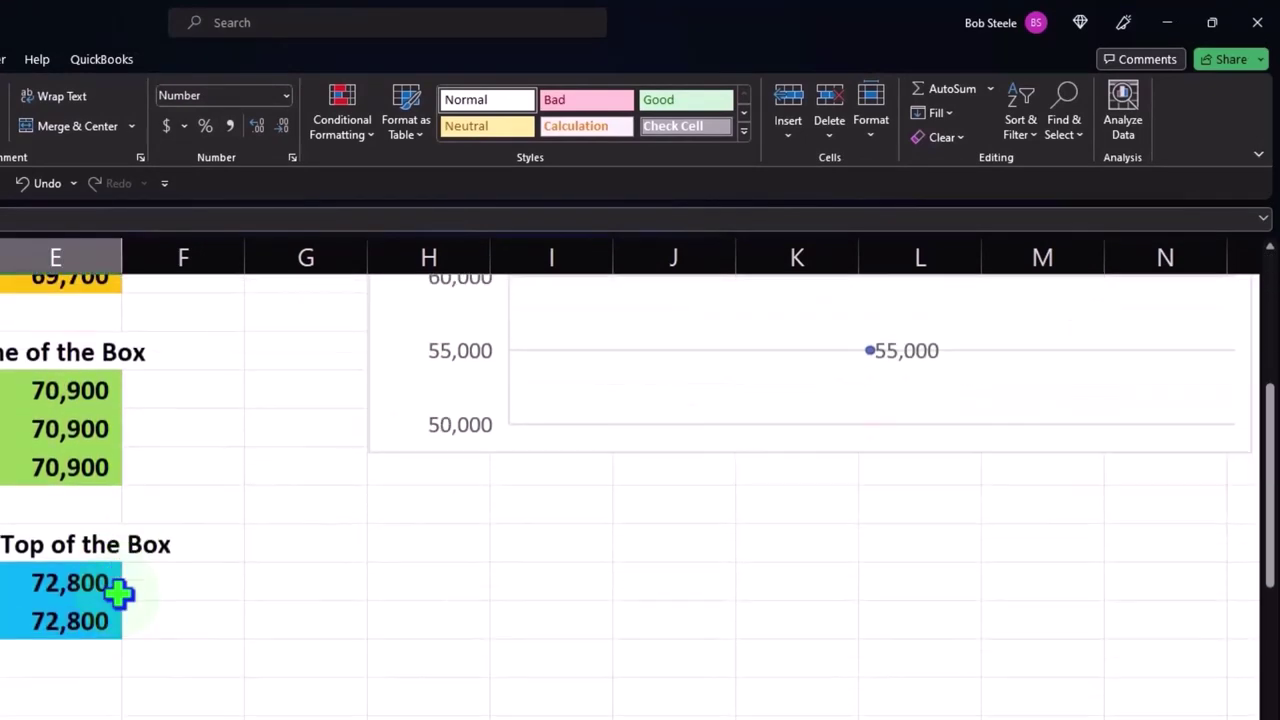
scroll(118, 592, down, 3)
click(161, 599)
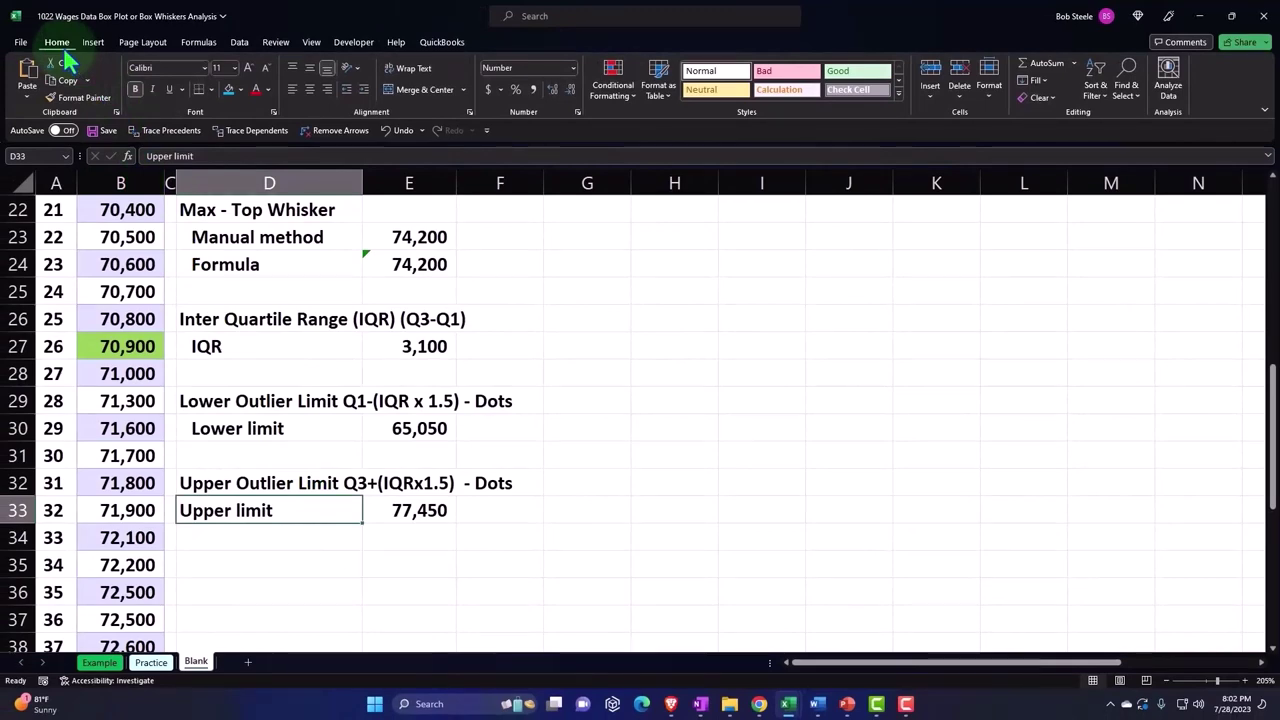
click(365, 90)
Select the statistics range D1:G9, from the Average heading down
scroll(430, 420, up, 4)
scroll(430, 420, up, 3)
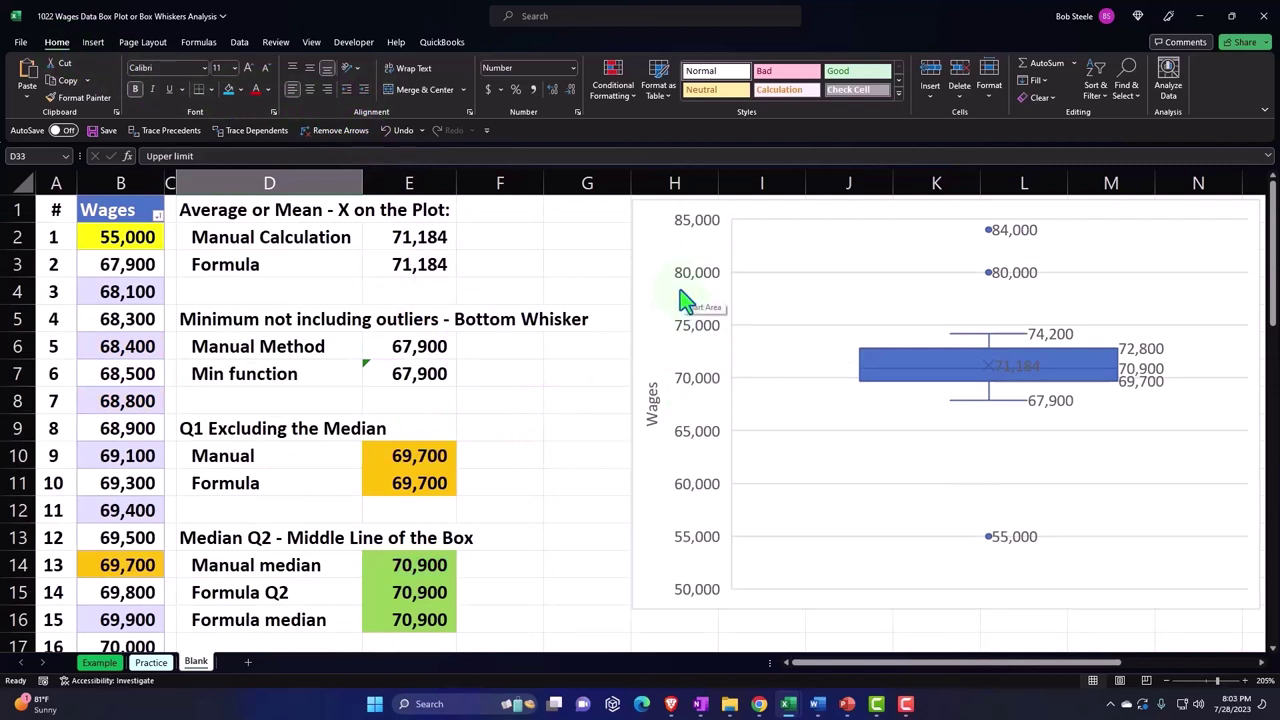
click(555, 377)
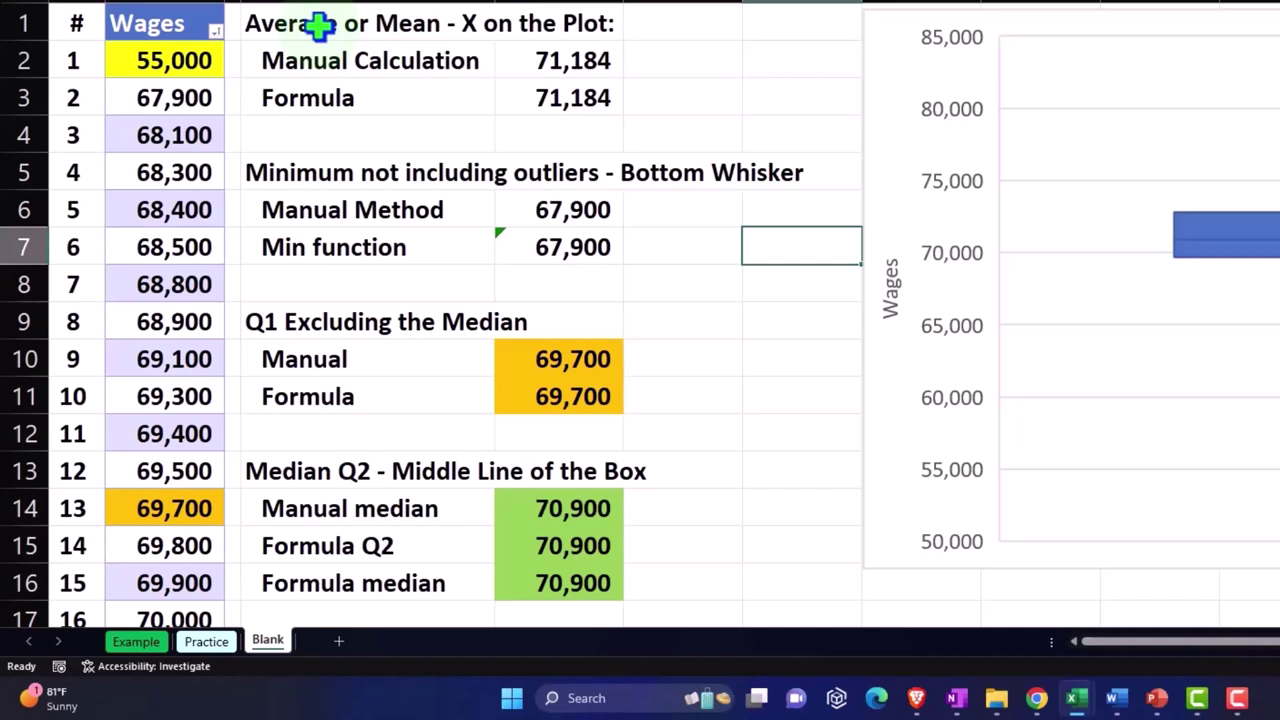
mouse_move(320, 24)
mouse_down()
mouse_move(754, 288)
mouse_move(754, 310)
mouse_up()
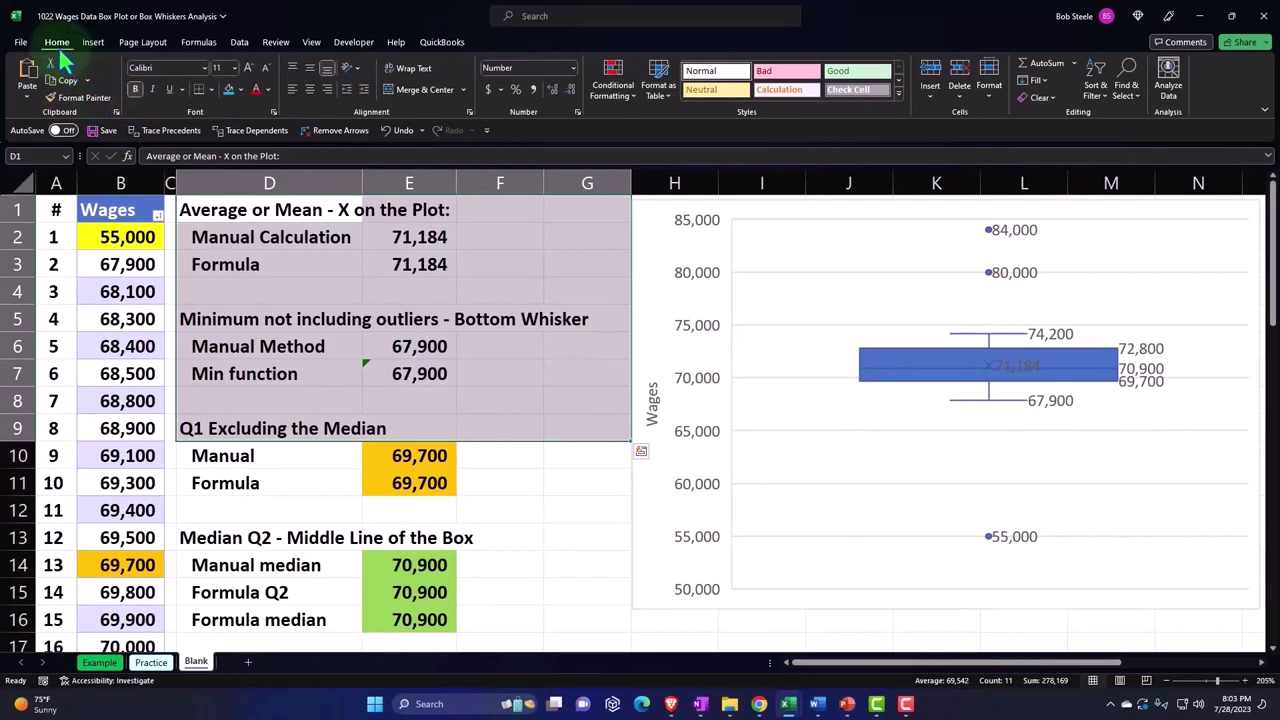
Fill D1:G9 with a light cyan custom colour from More Colors
click(240, 90)
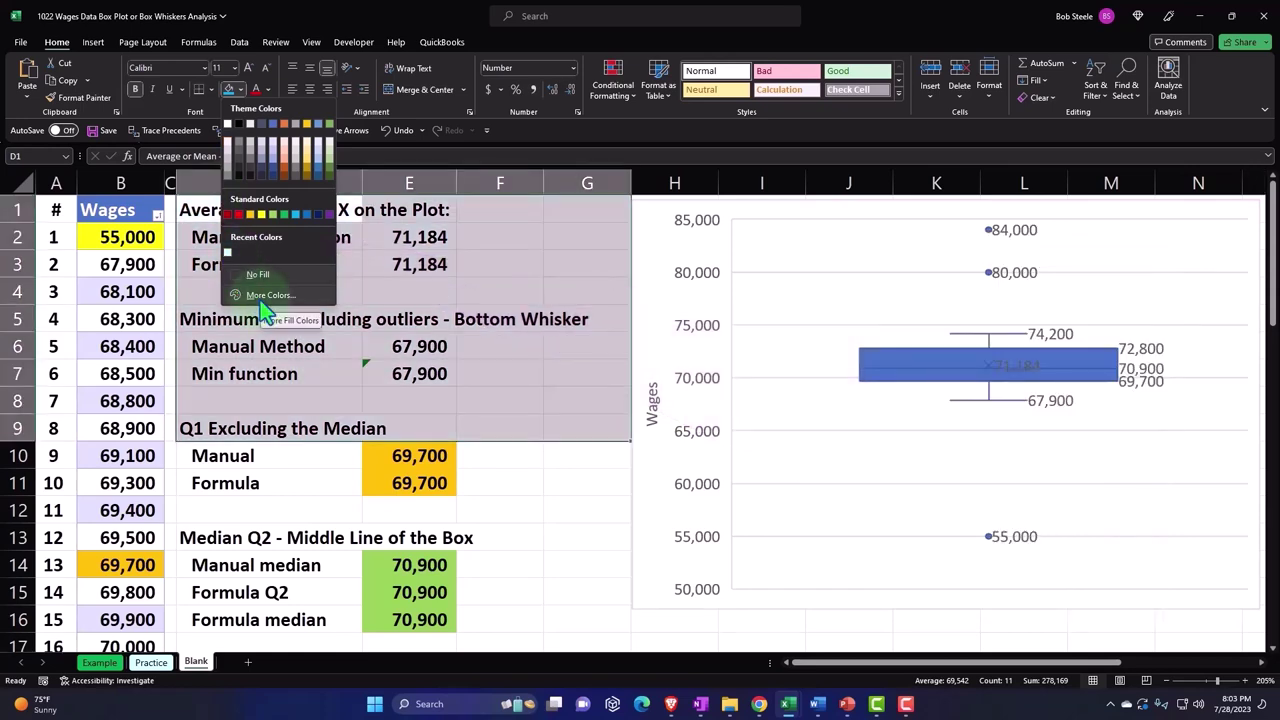
click(260, 298)
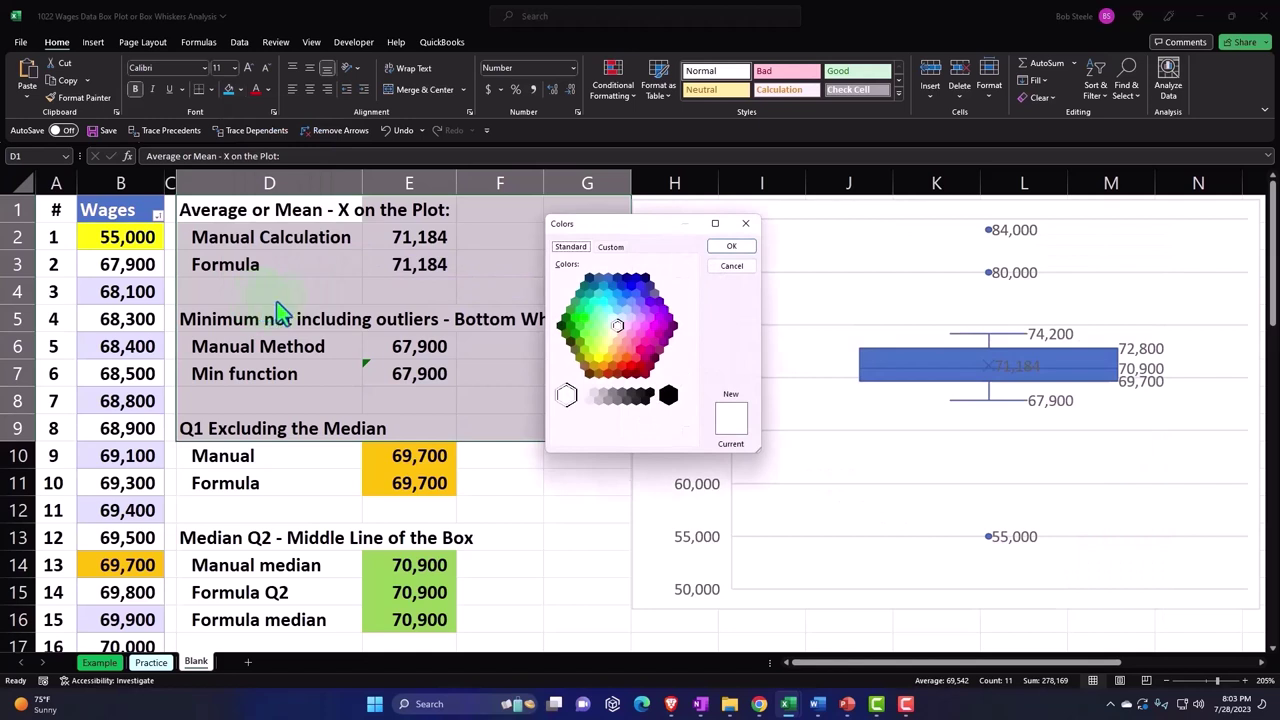
click(612, 319)
click(718, 250)
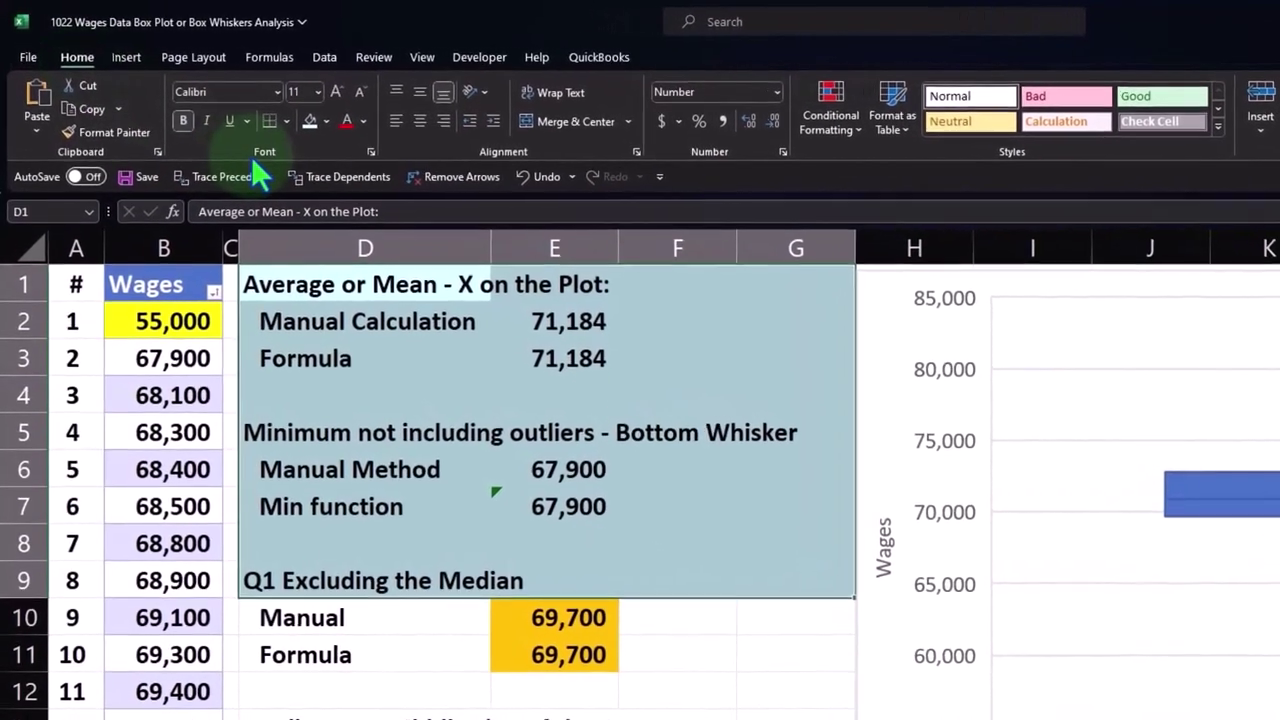
click(290, 123)
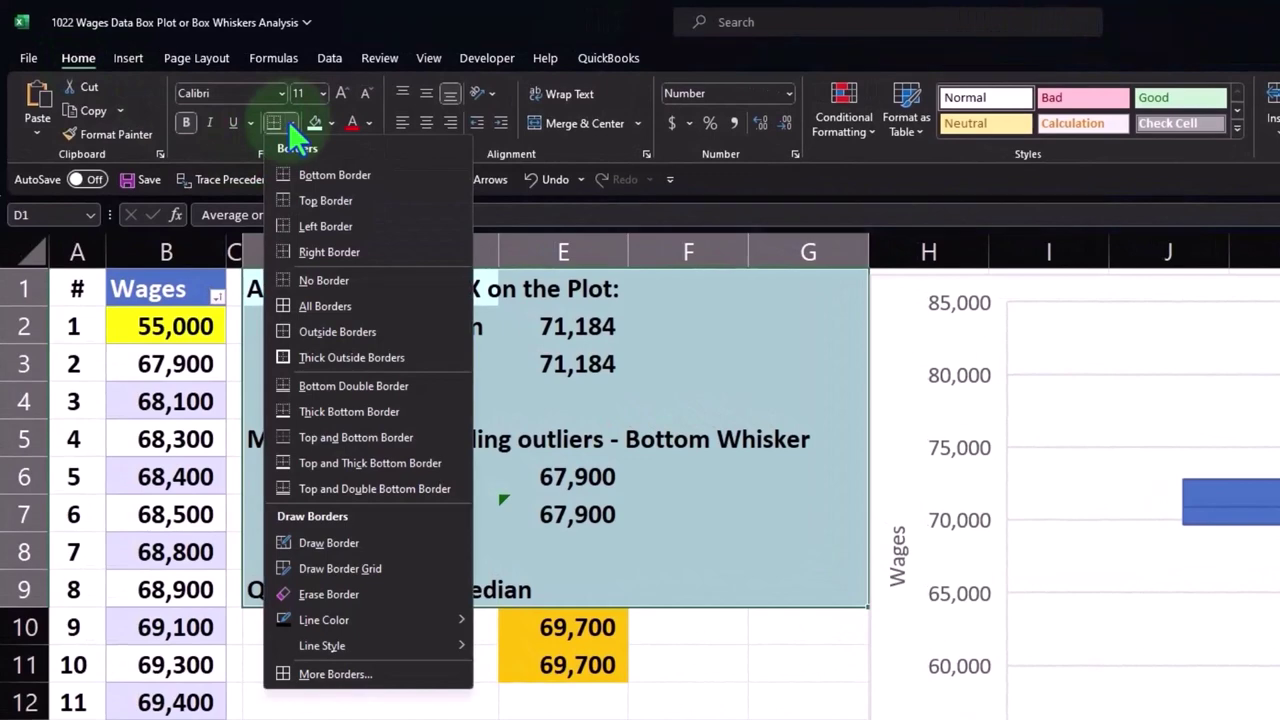
Apply All Borders to D1:G9 and give the Q1 rows borders and light blue fill
click(303, 308)
scroll(371, 470, down, 1)
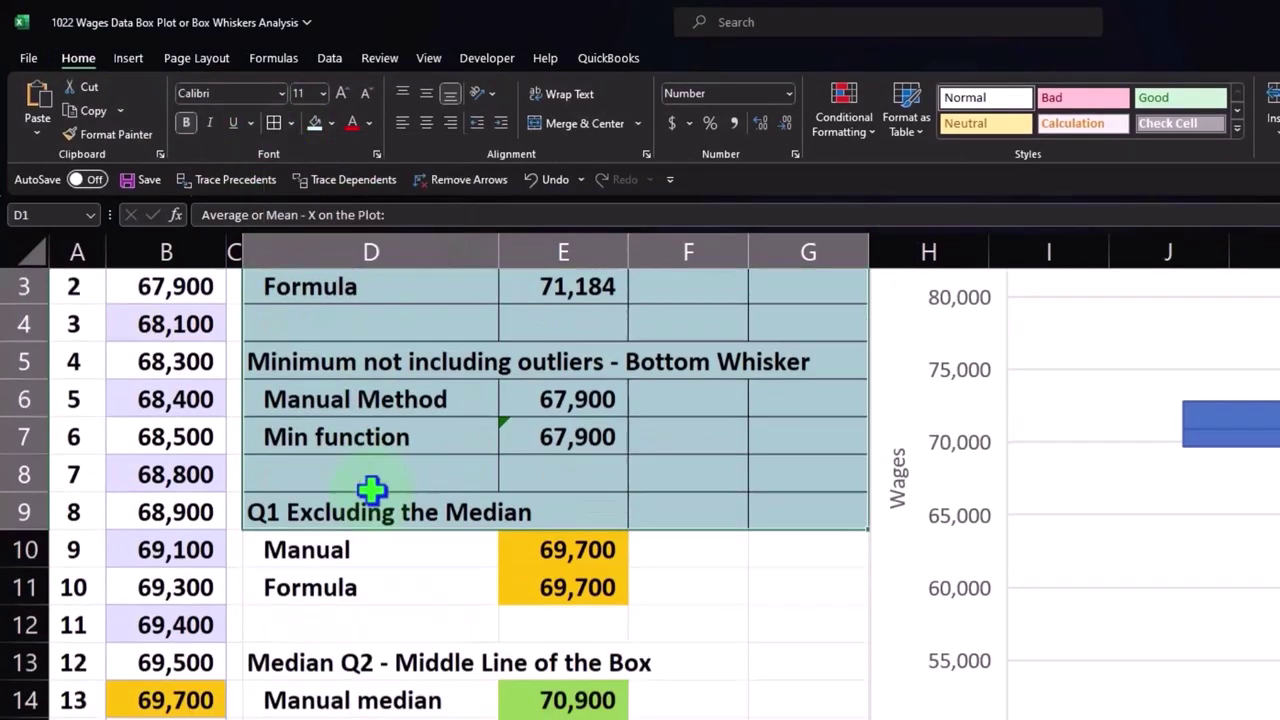
click(401, 566)
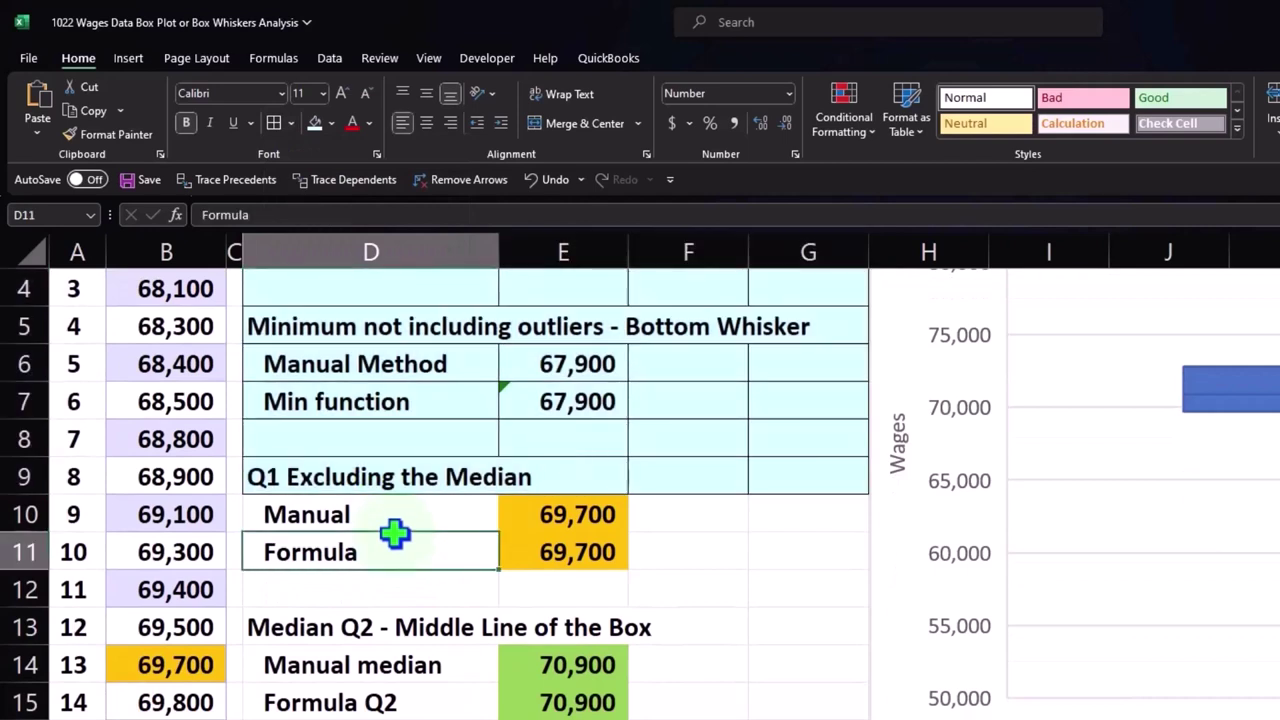
drag(371, 512, 375, 545)
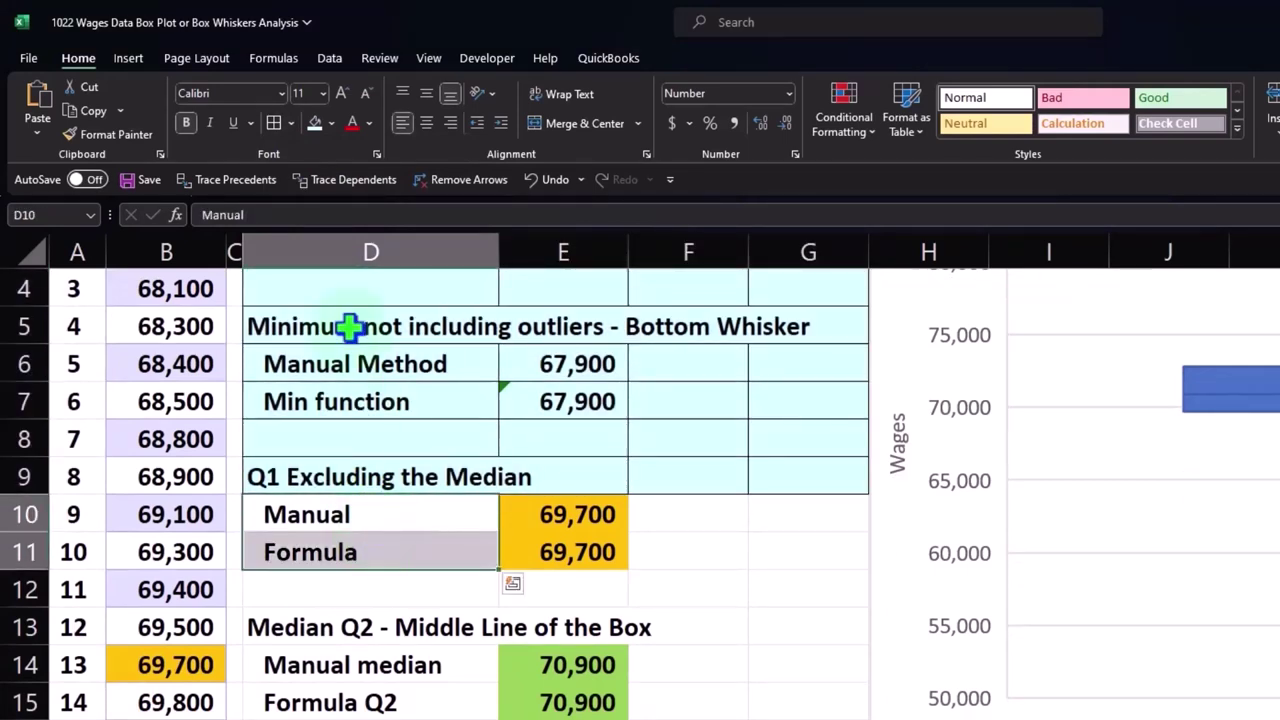
click(274, 124)
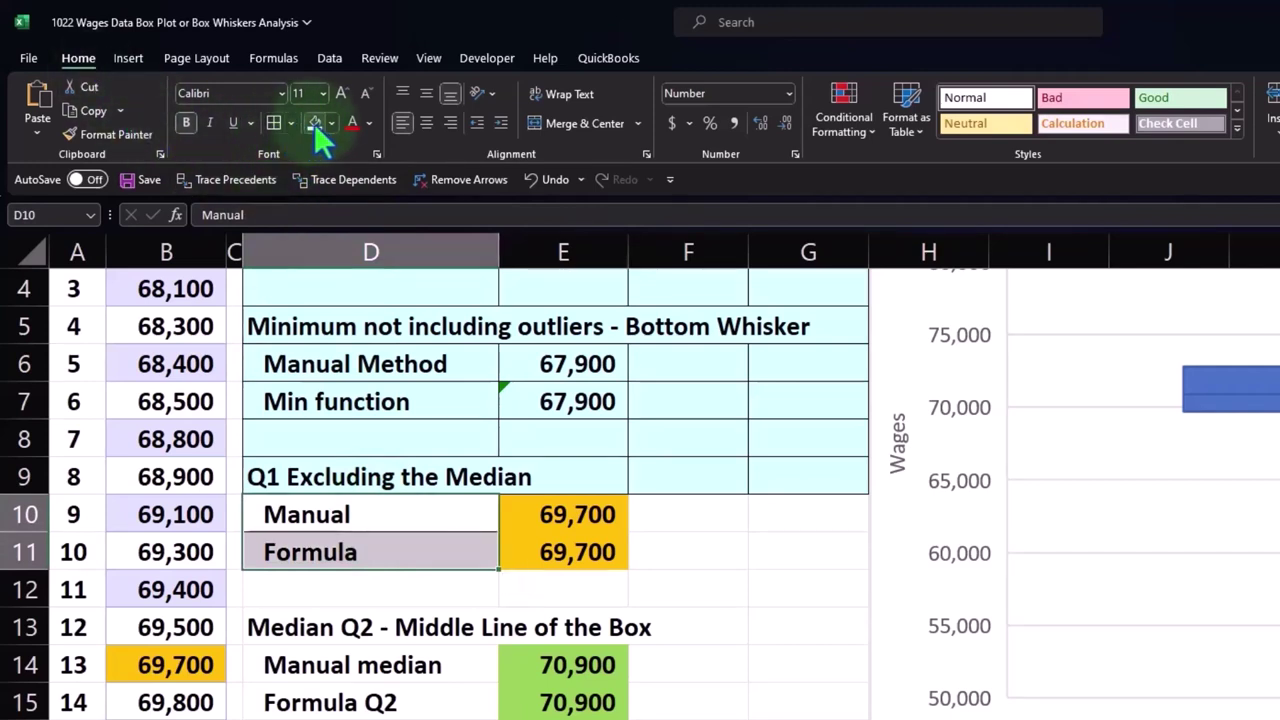
click(316, 122)
drag(685, 514, 800, 545)
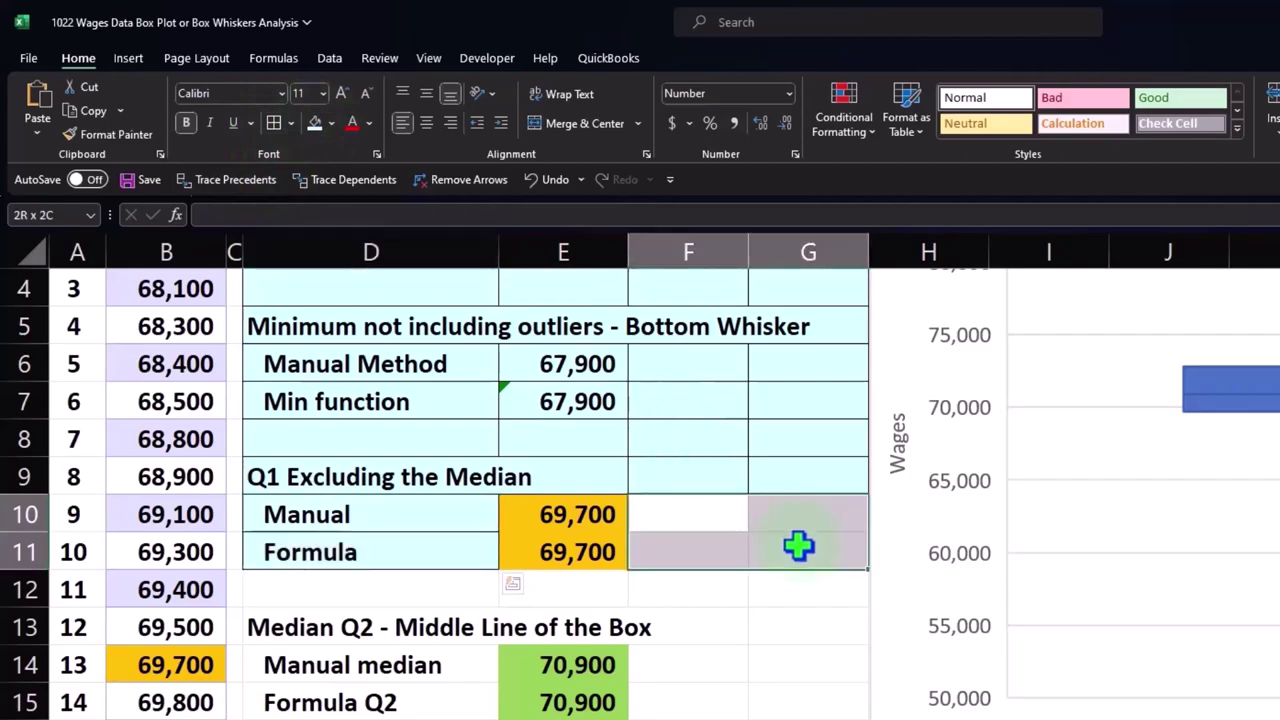
click(318, 124)
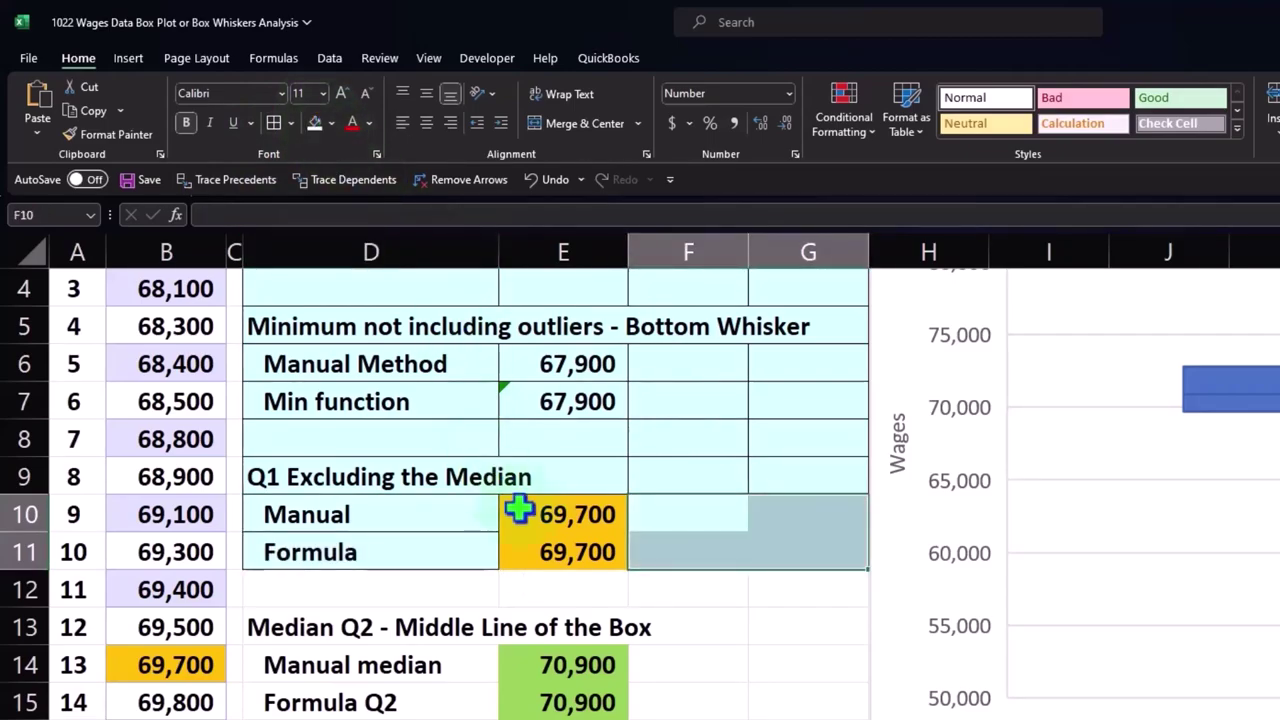
Select the median section cells below the Q1 rows, including the empty columns beside them
drag(514, 509, 790, 545)
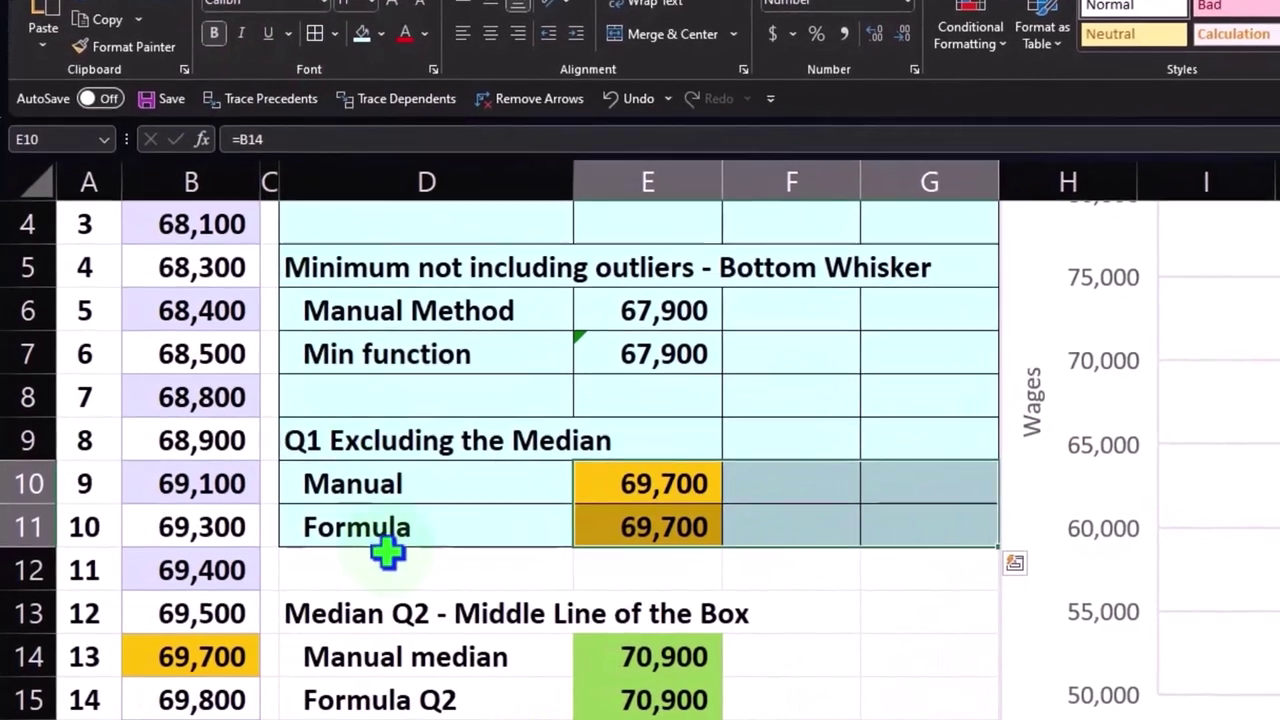
drag(394, 570, 450, 700)
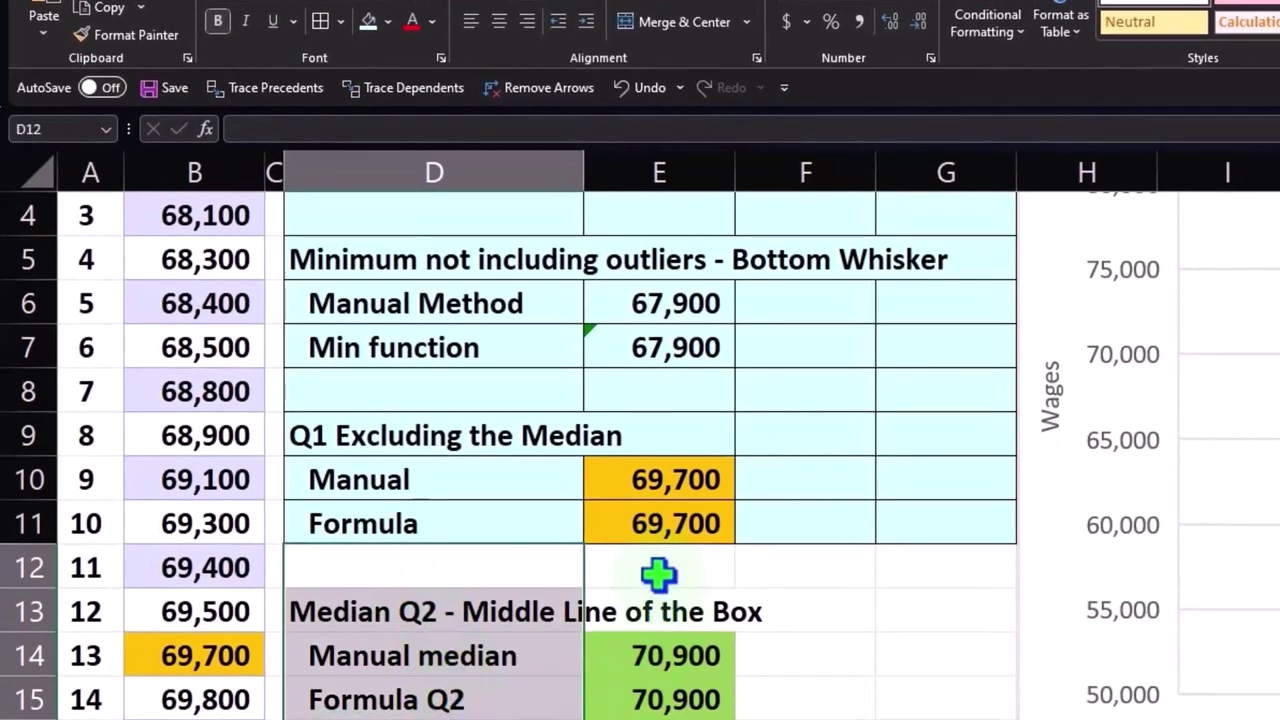
drag(660, 567, 657, 601)
drag(768, 580, 905, 717)
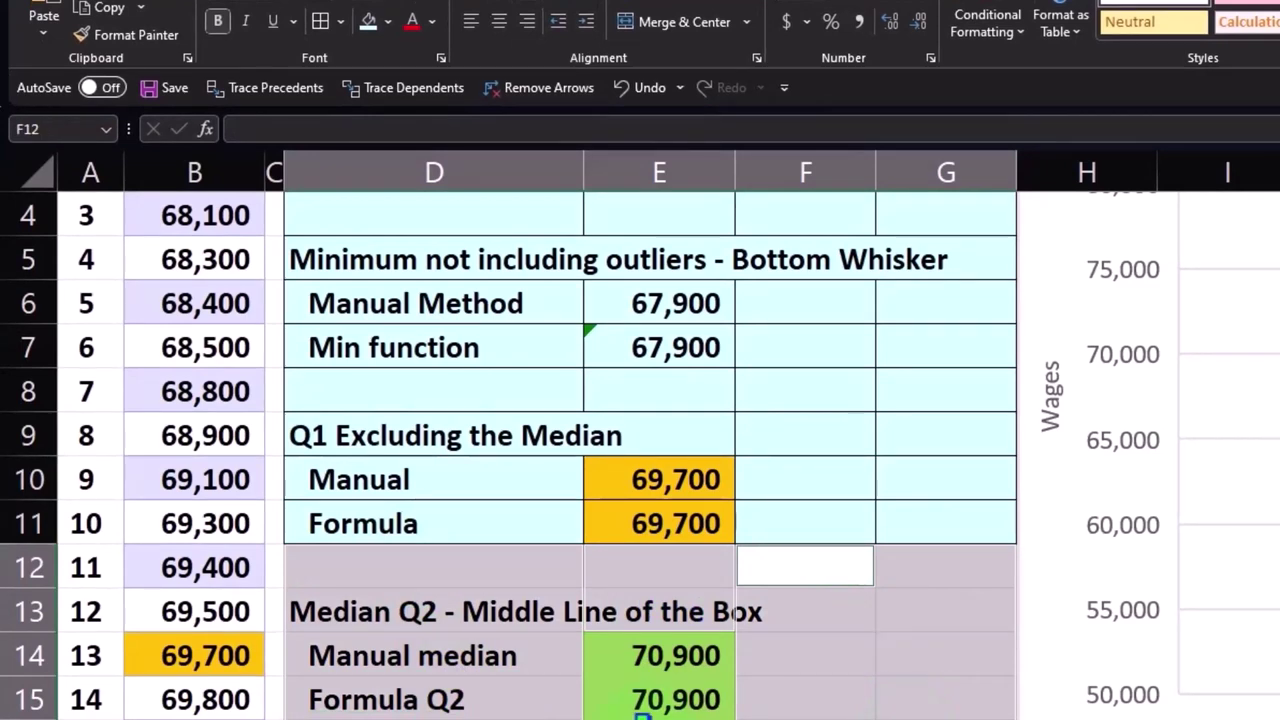
drag(434, 715, 805, 715)
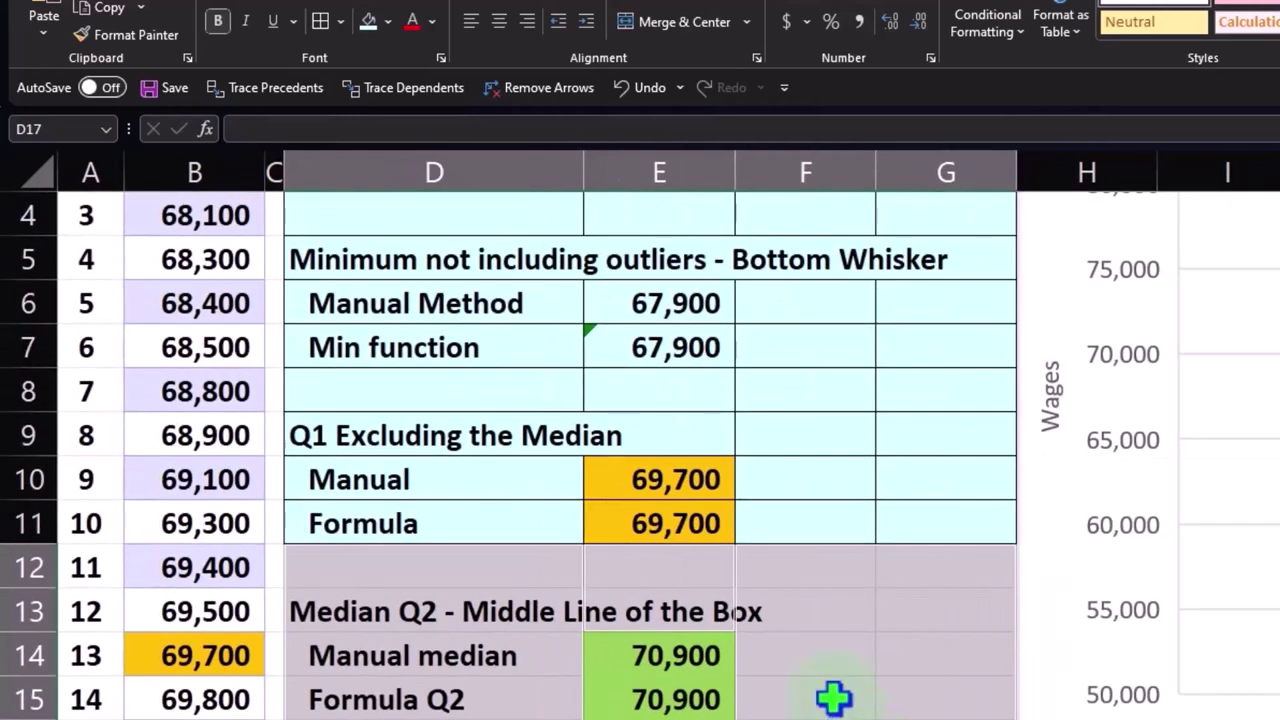
Add the Q3, IQR, lower and upper limit blocks to the selection down to row 37
scroll(834, 698, down, 2)
scroll(831, 694, down, 2)
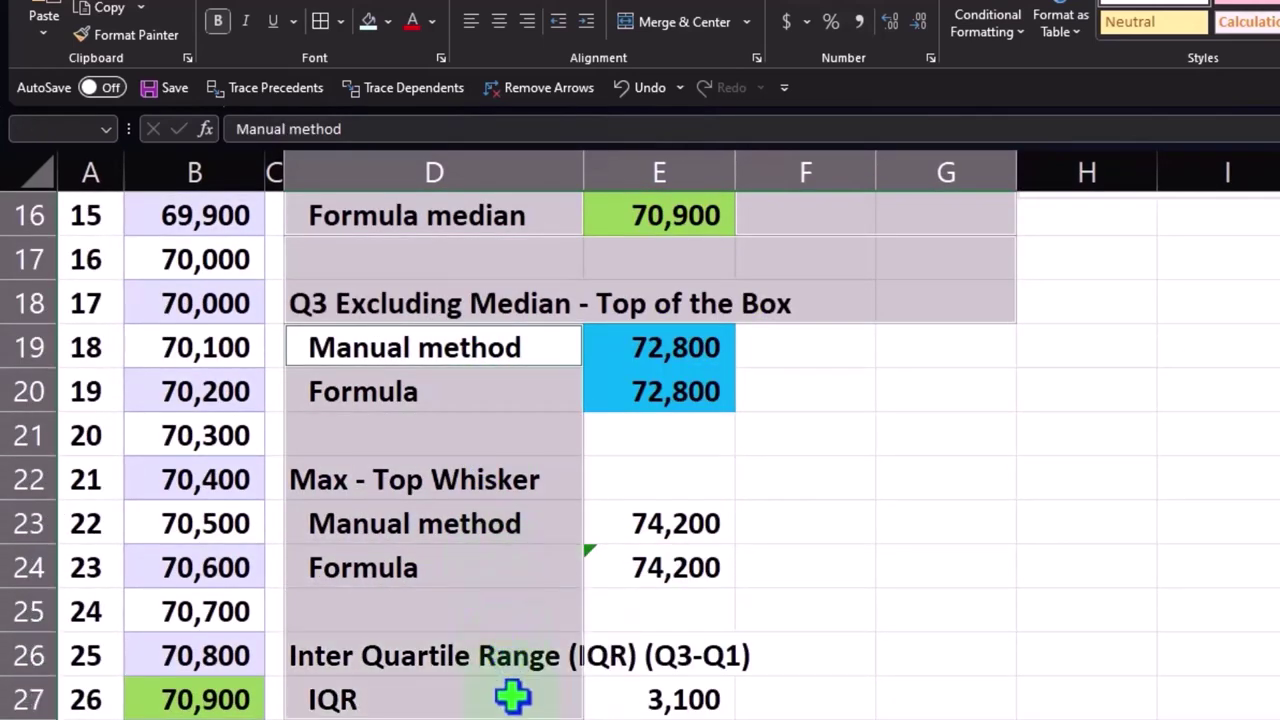
drag(490, 340, 573, 655)
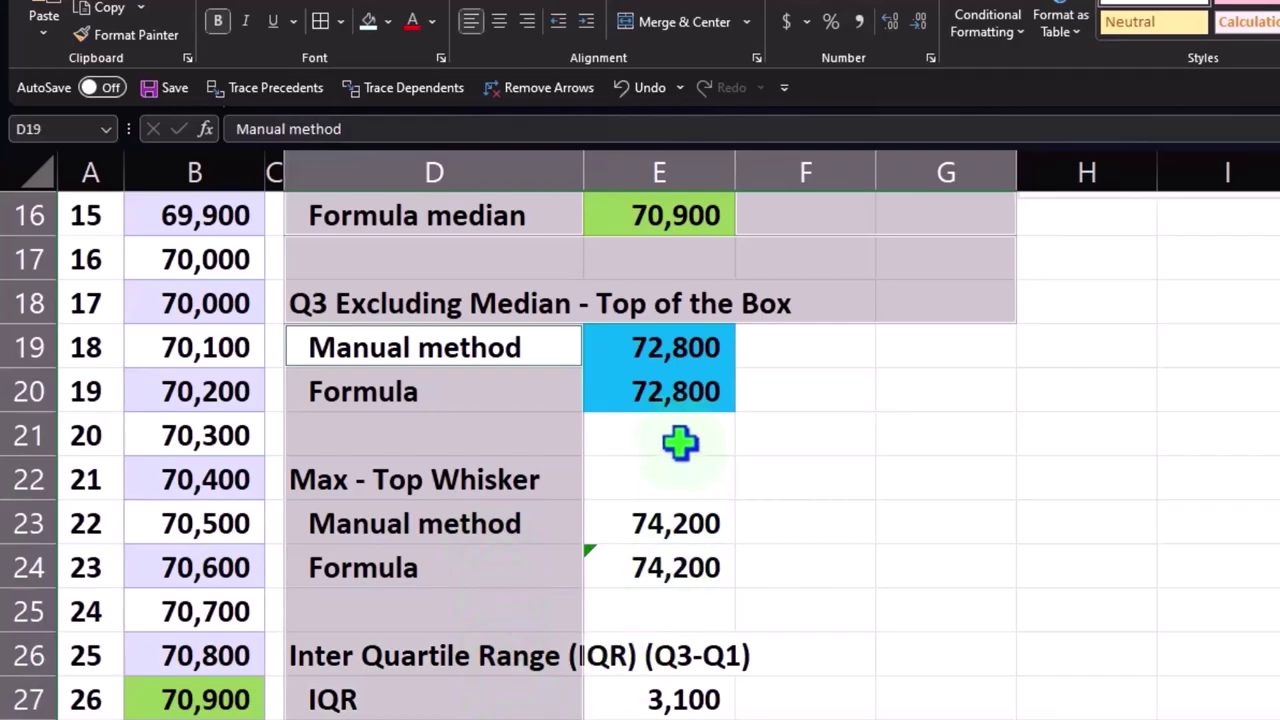
mouse_move(678, 443)
ctrl+mouse_down()
mouse_move(805, 718)
mouse_move(790, 718)
ctrl+mouse_up()
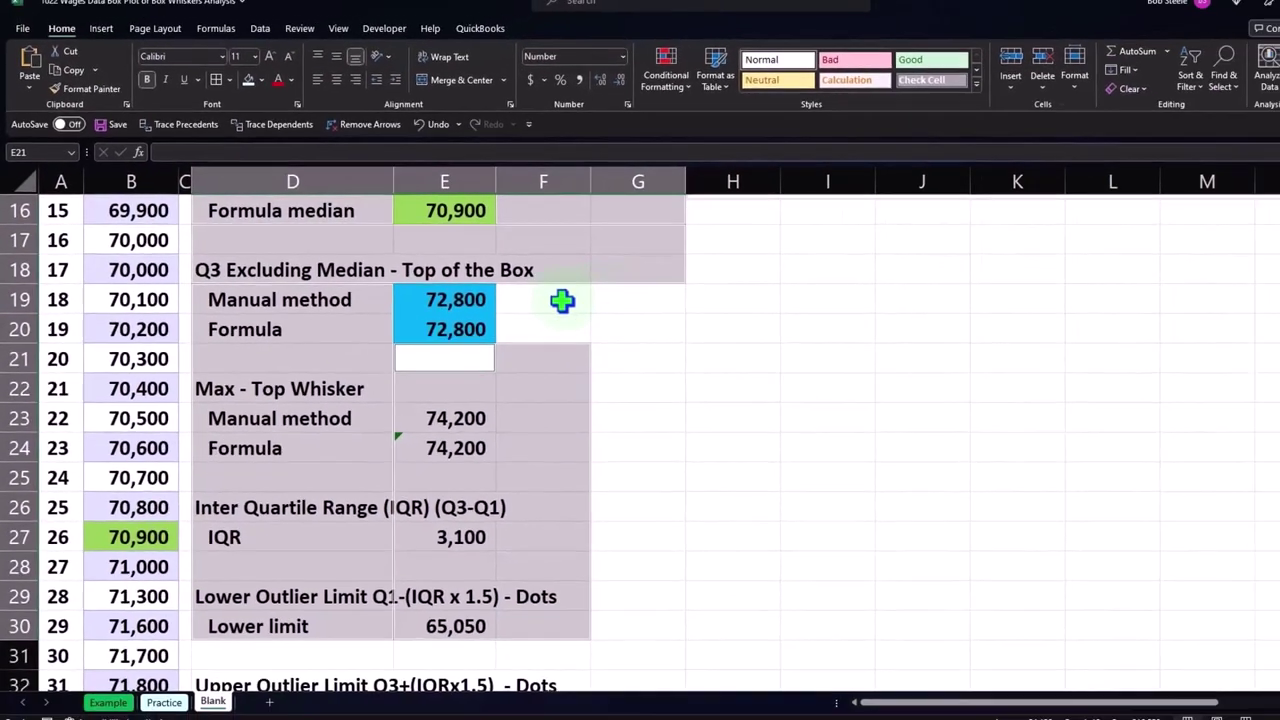
ctrl+drag(562, 300, 570, 581)
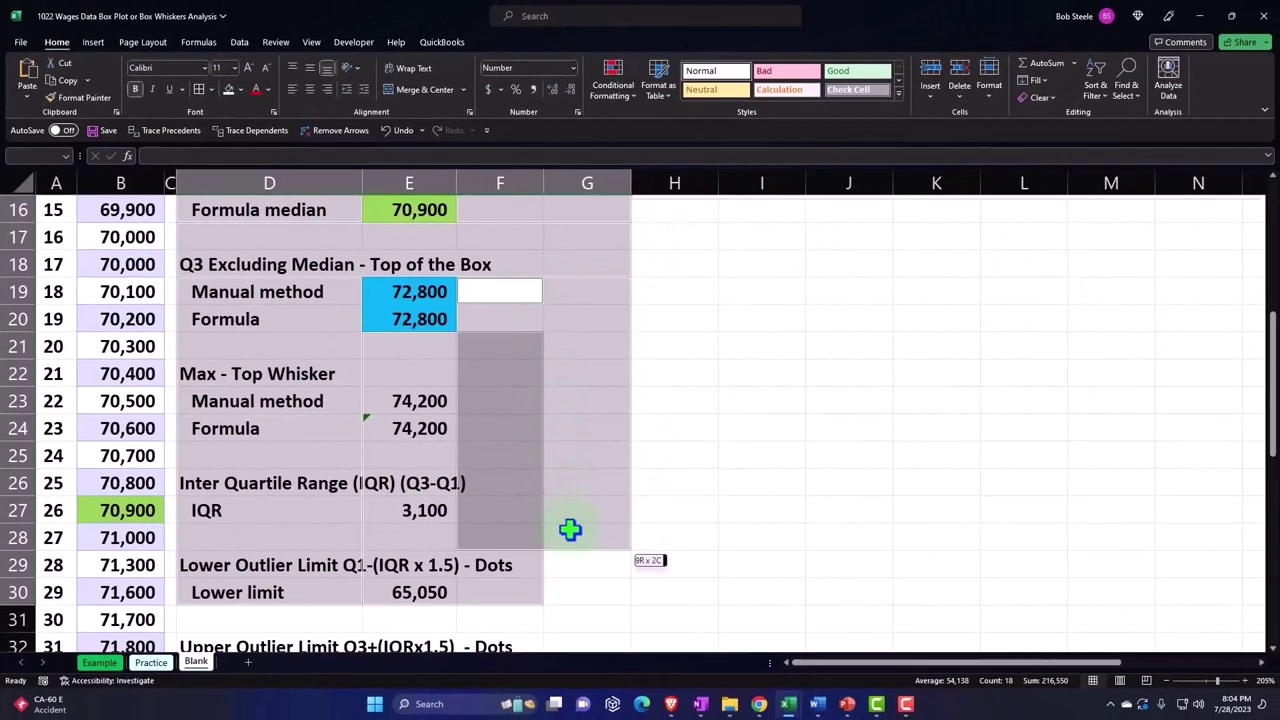
scroll(557, 543, down, 2)
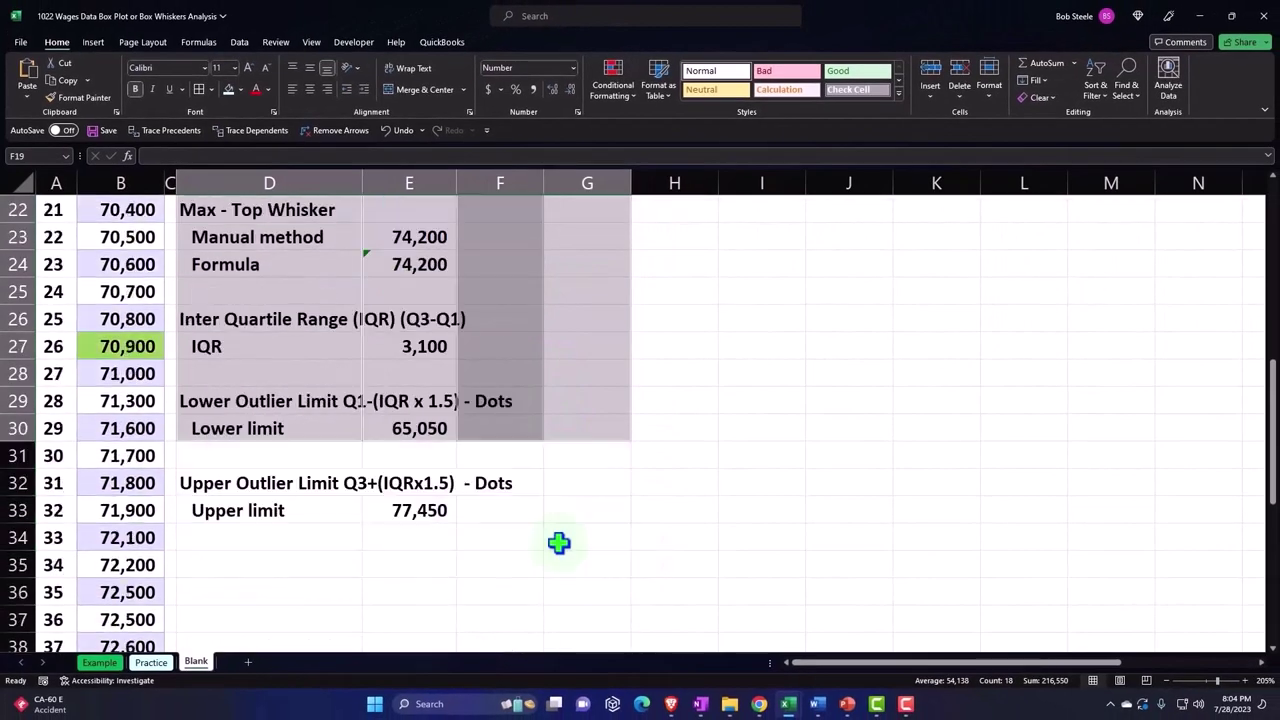
ctrl+drag(260, 457, 556, 613)
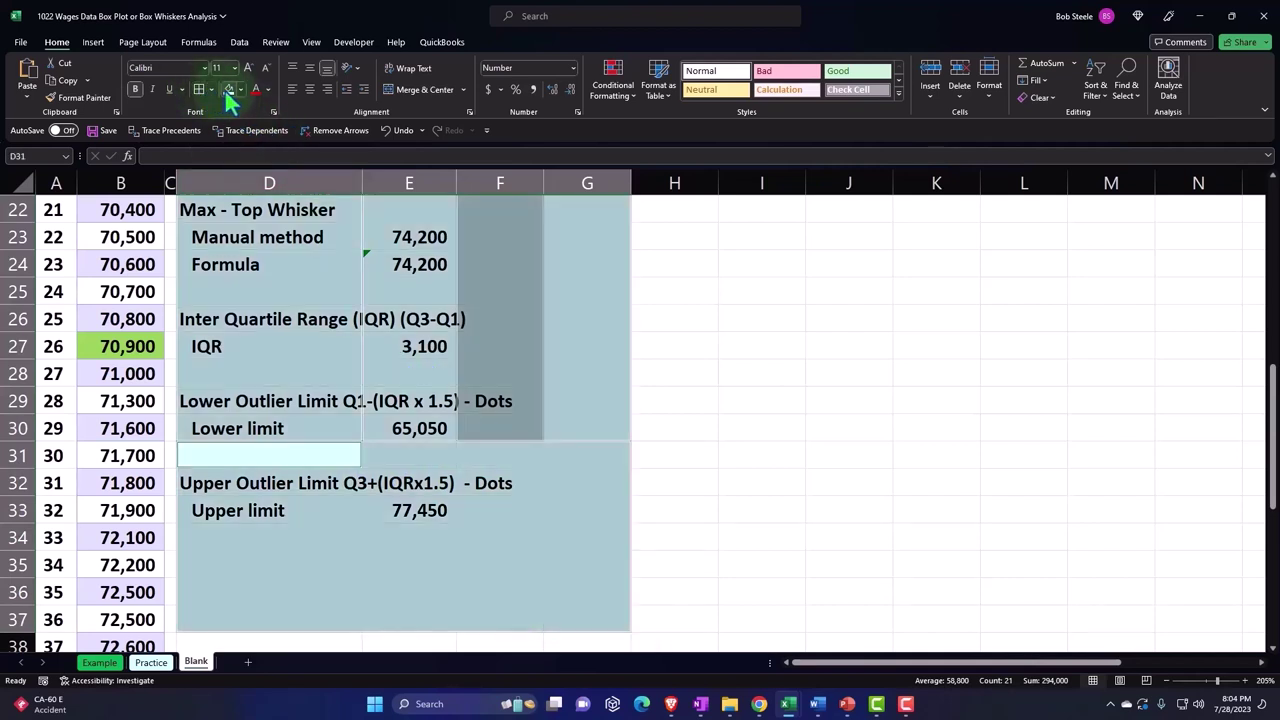
scroll(339, 368, up, 1)
scroll(339, 368, up, 6)
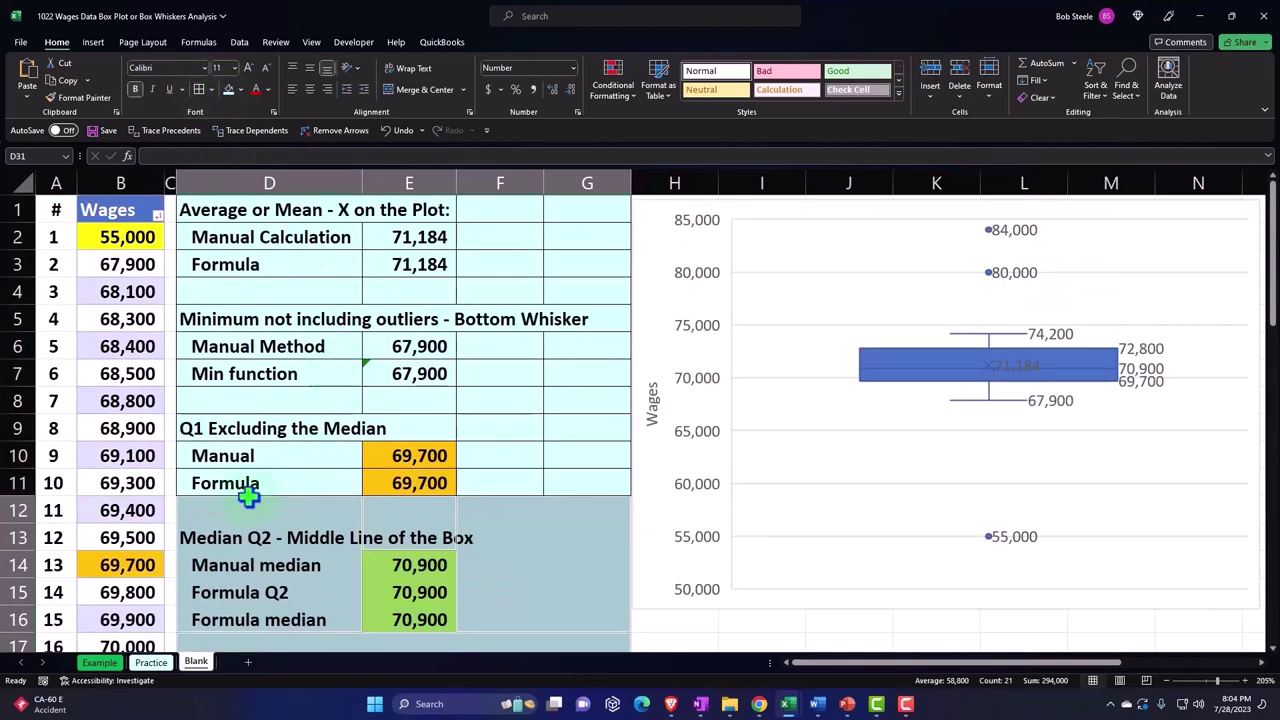
mouse_move(258, 510)
mouse_down()
mouse_move(549, 683)
mouse_move(582, 327)
mouse_up()
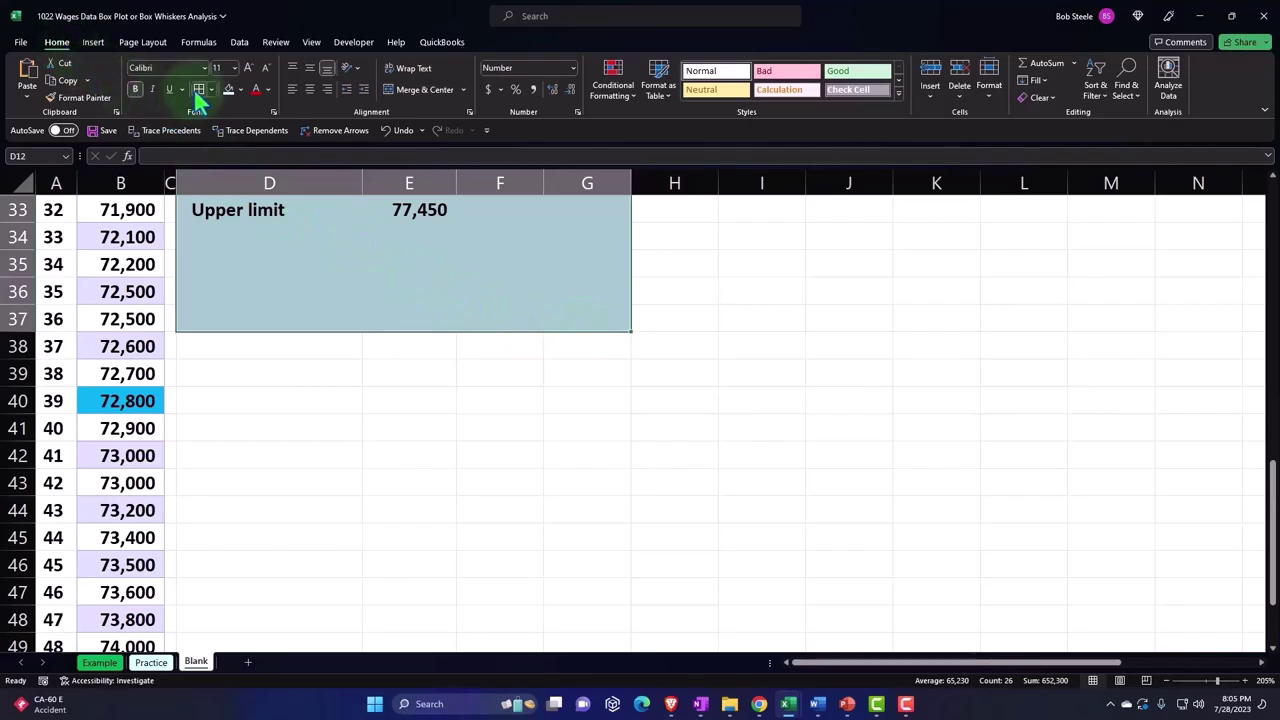
Clear the selection and run a Spelling check from the Review tab
key(ctrl+BackSpace)
click(590, 338)
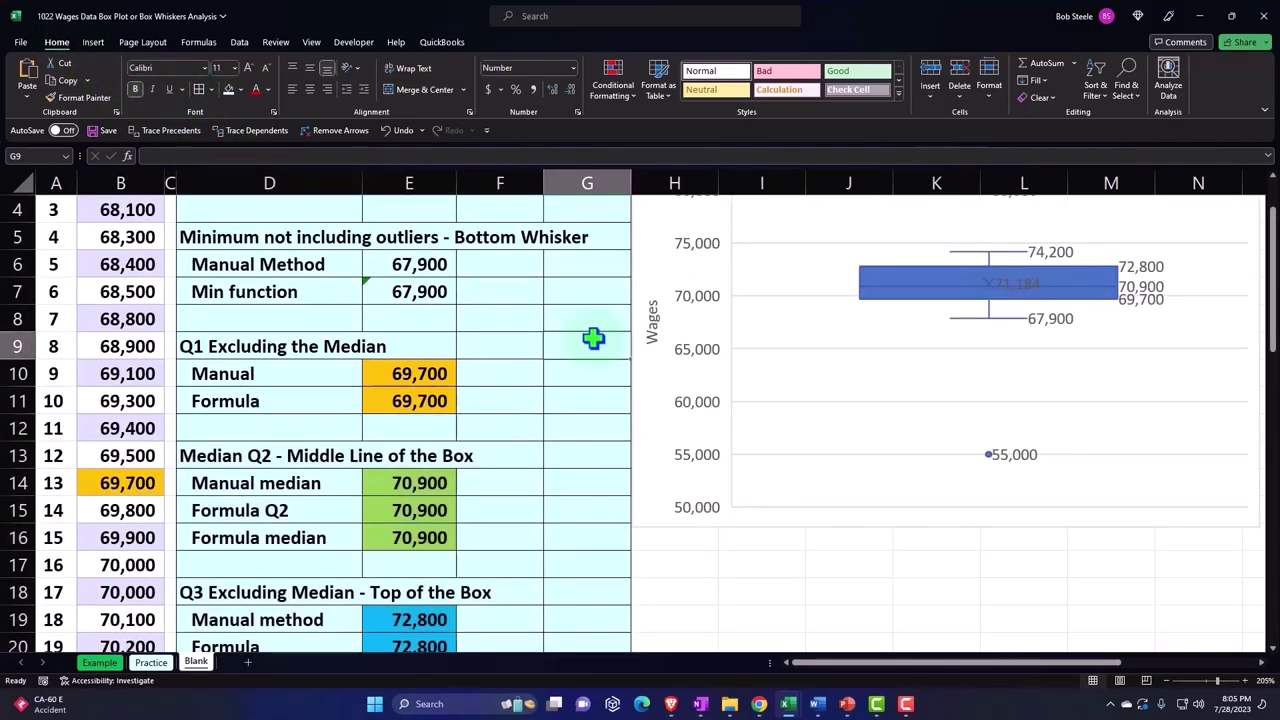
scroll(590, 338, up, 1)
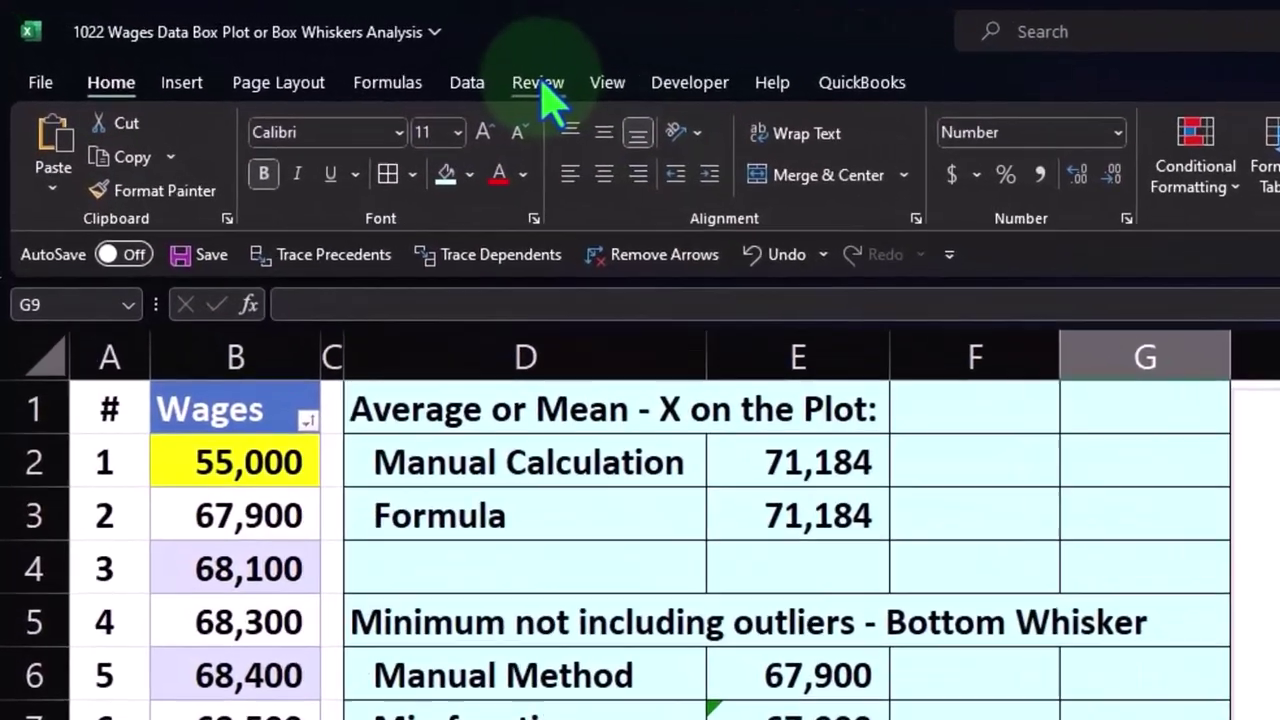
click(407, 63)
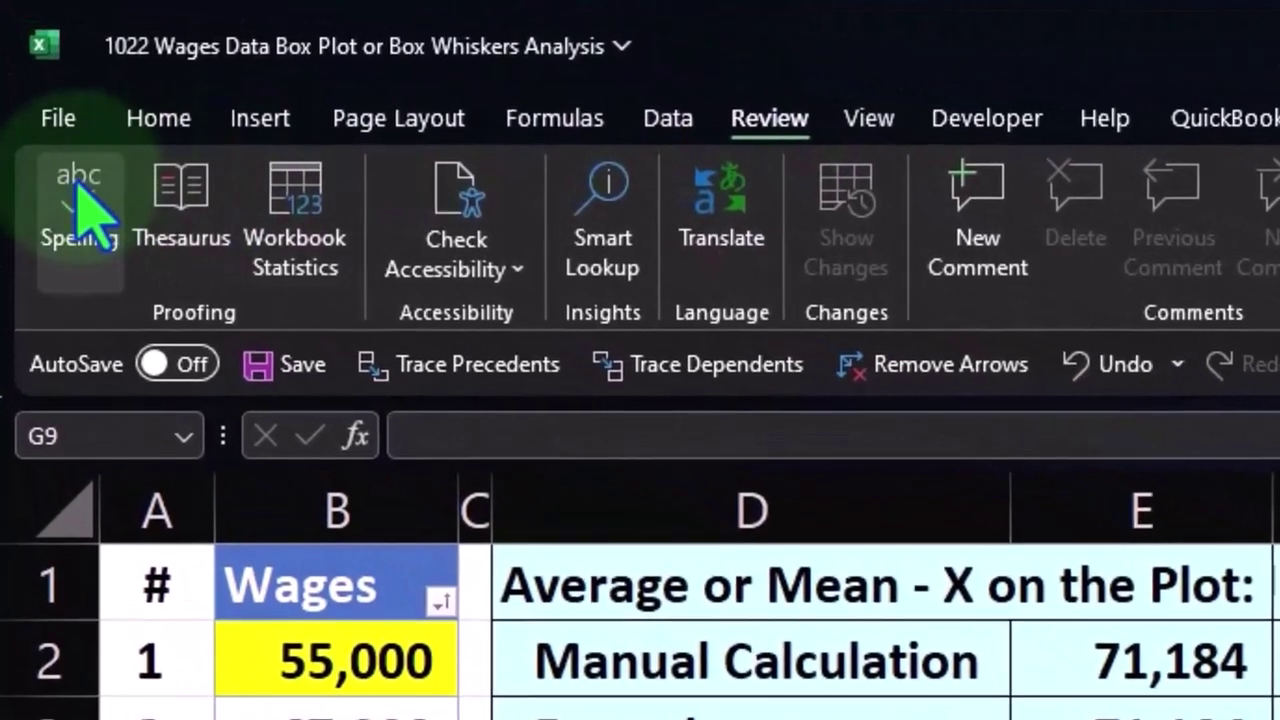
click(80, 205)
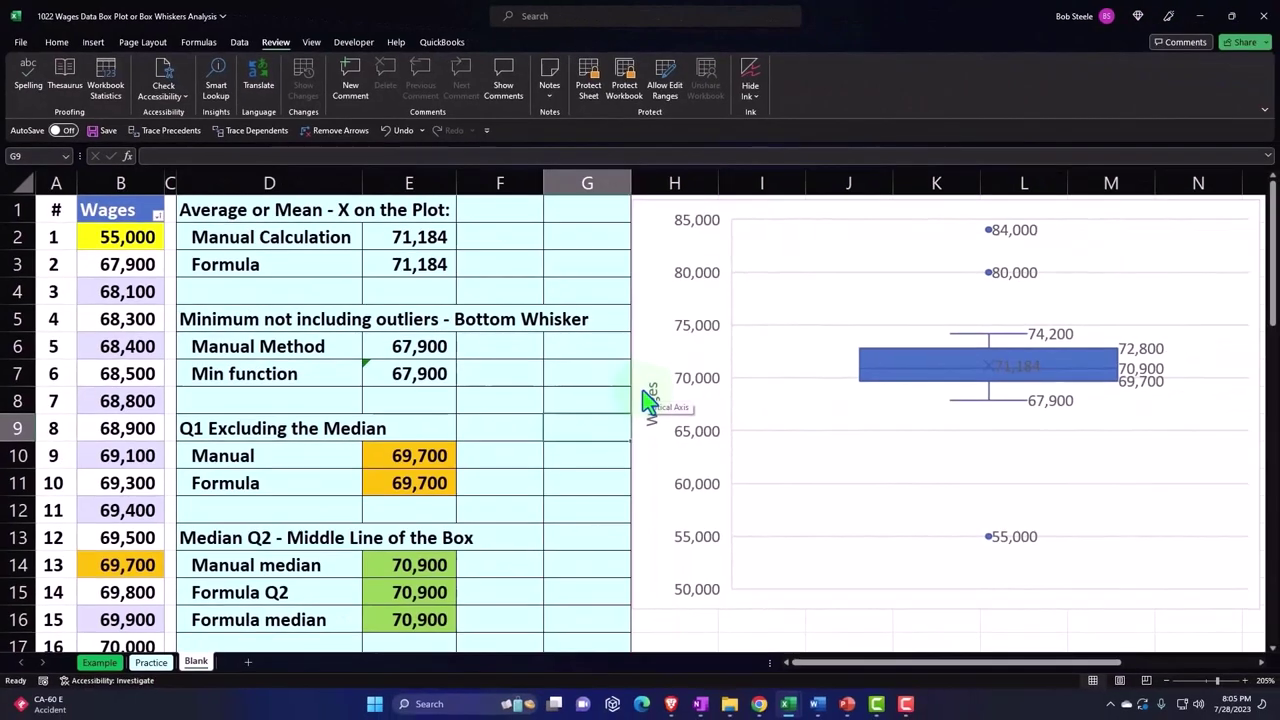
Select the box plot chart to compare its labels with the shaded statistics table
click(661, 357)
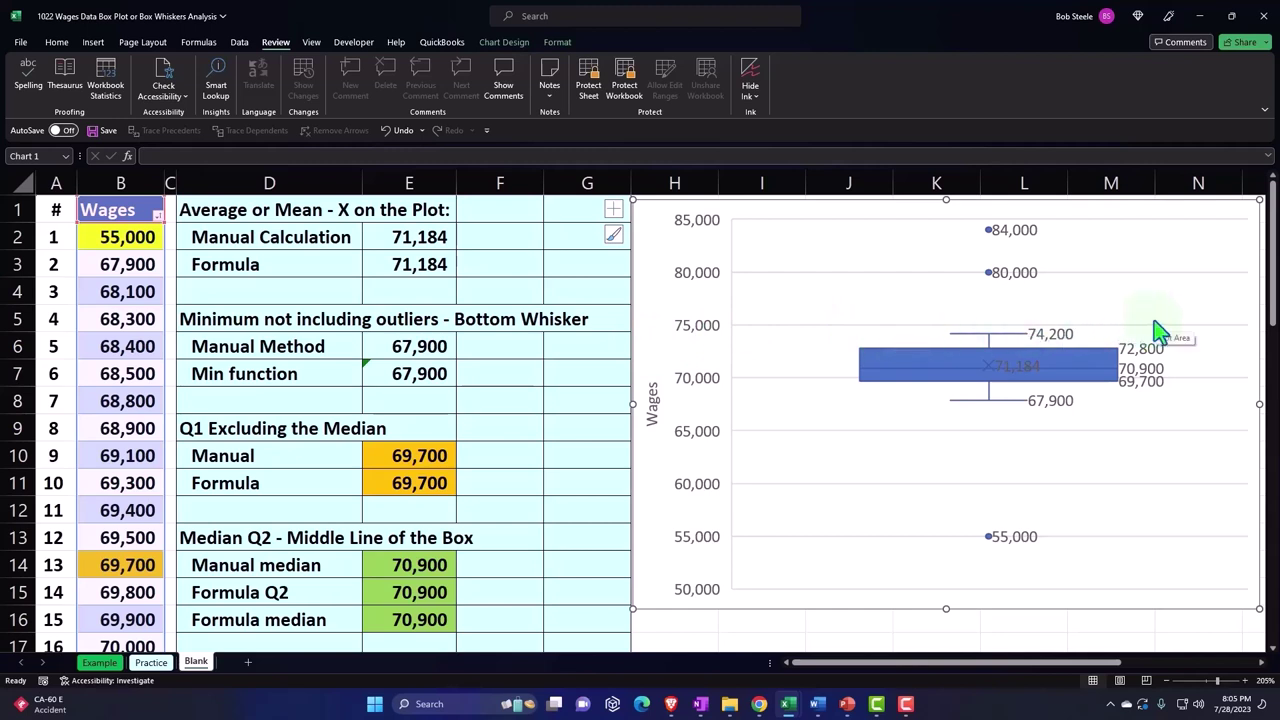
click(440, 344)
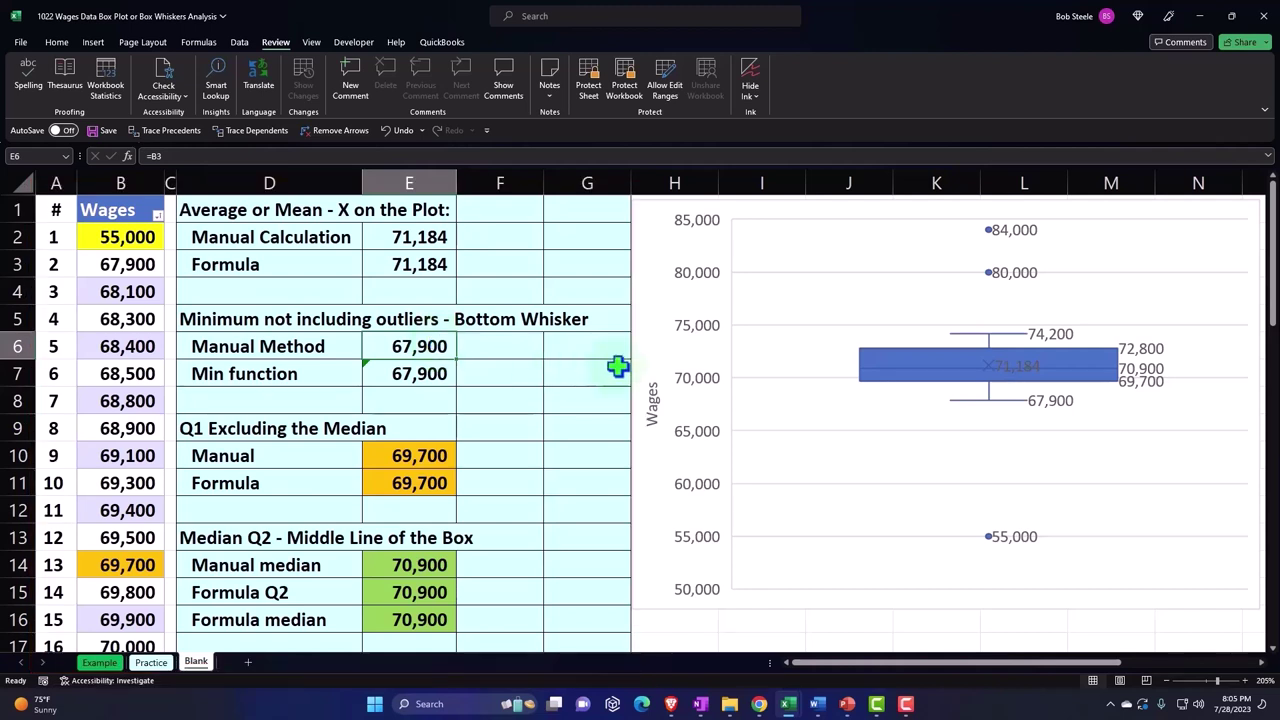
click(647, 298)
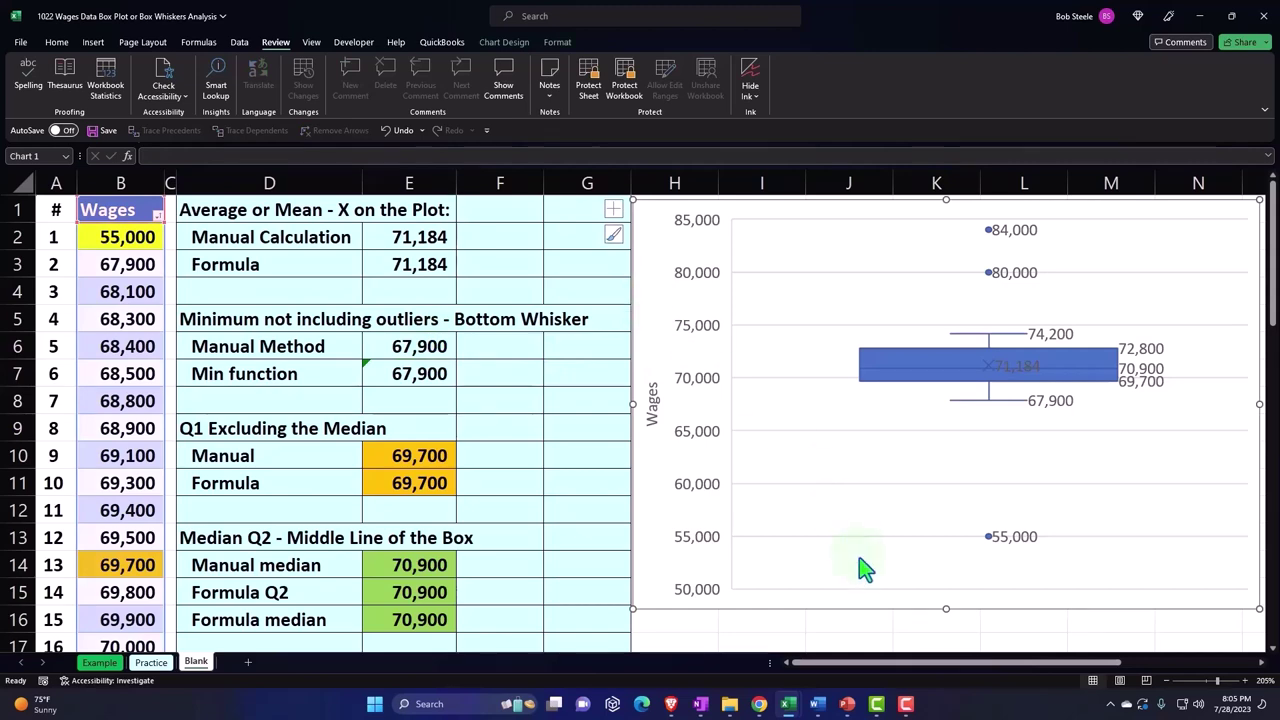
scroll(863, 566, down, 3)
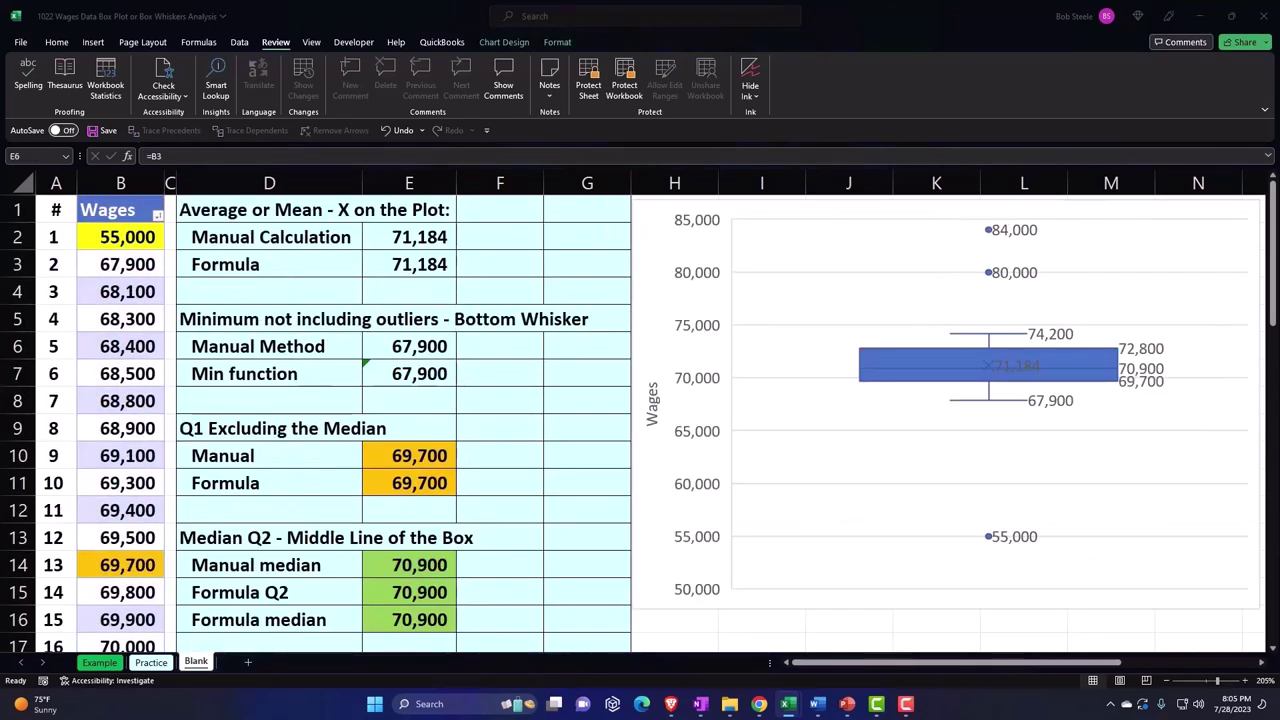